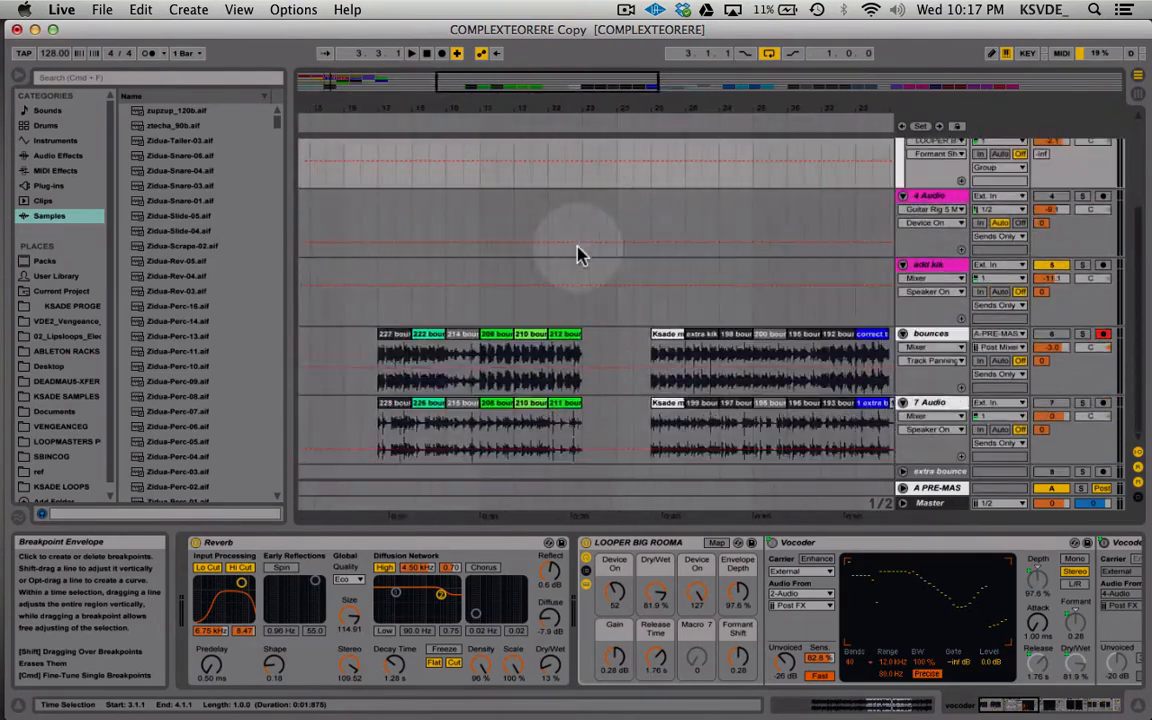
- Look over the arrangement's tracks, from the grouped loop tracks at the start down to the bounces and 7 Audio tracks
scroll(578, 250, left, 10)
scroll(578, 250, up, 4)
scroll(578, 250, down, 4)
scroll(578, 250, right, 9)
scroll(578, 255, left, 10)
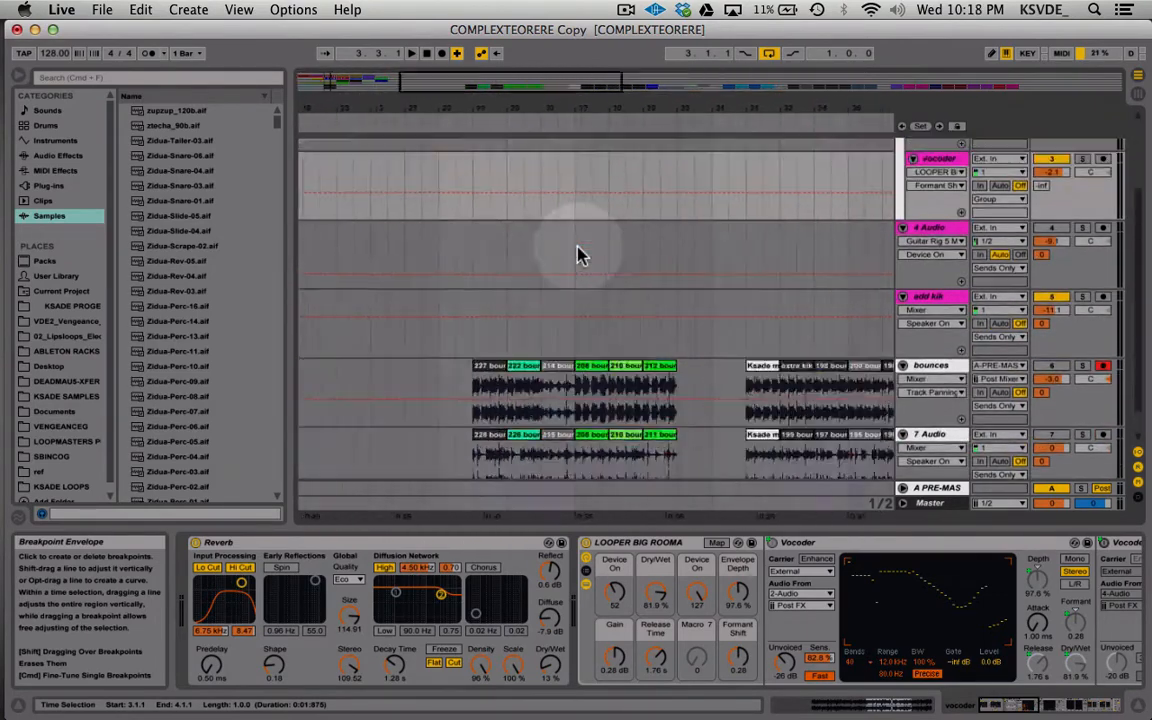
scroll(578, 255, up, 4)
scroll(578, 255, down, 4)
scroll(578, 255, up, 4)
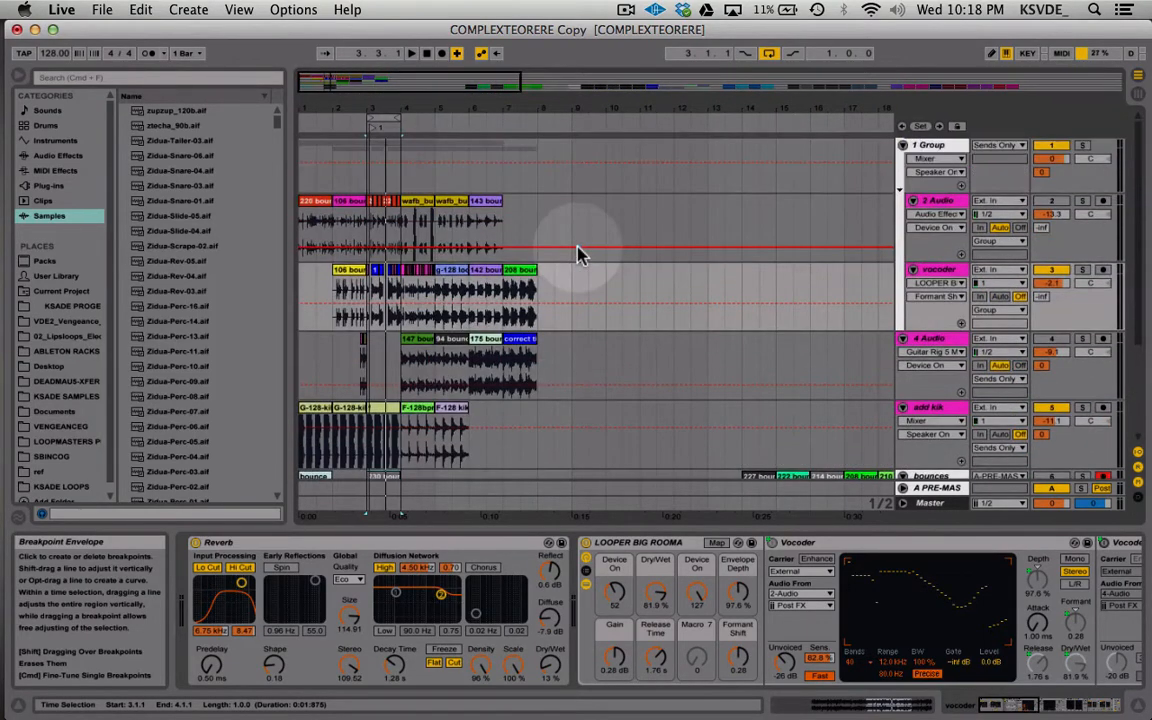
scroll(578, 254, down, 4)
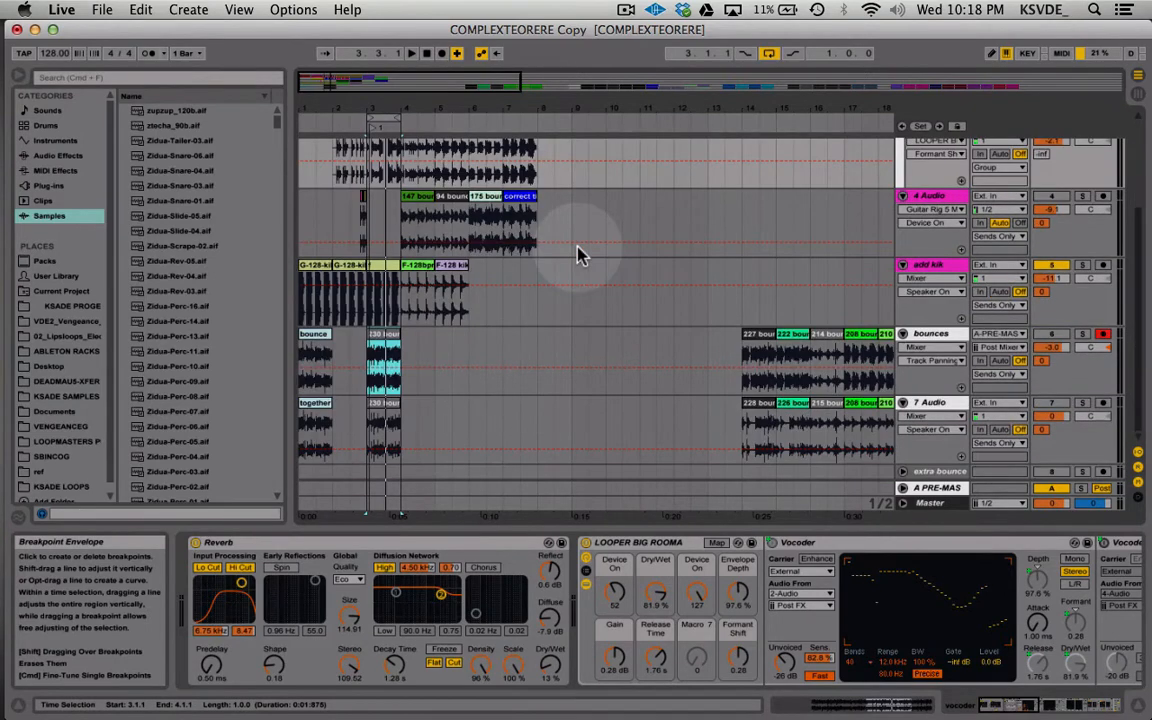
scroll(578, 254, up, 4)
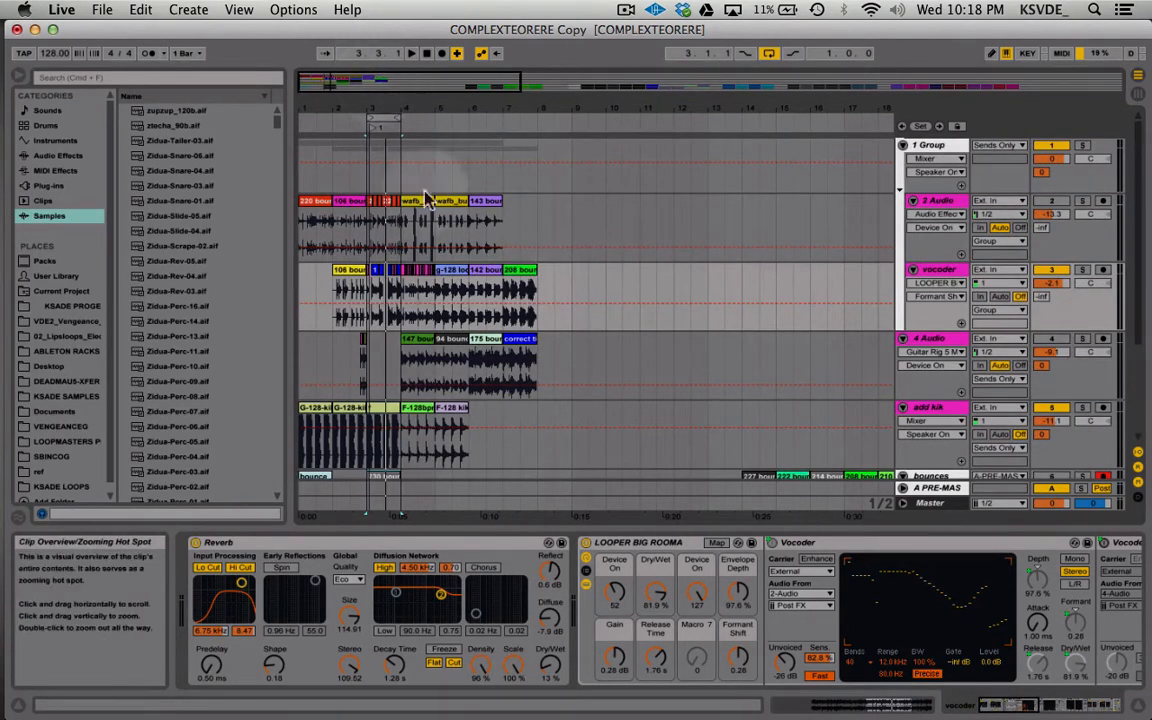
scroll(487, 328, down, 4)
scroll(487, 334, up, 4)
scroll(480, 320, down, 4)
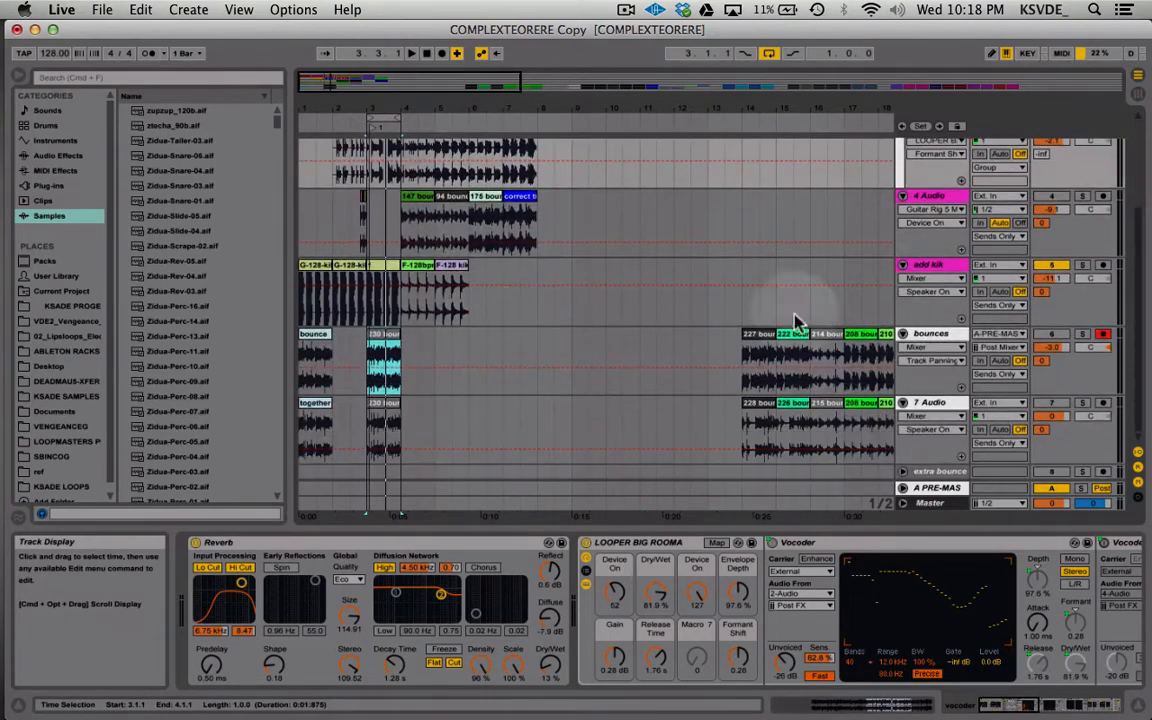
- Solo the bounces track and play it, auditioning the 214, 227 and 210 bounces clips in the group starting at bar 14
click(1082, 336)
key(space)
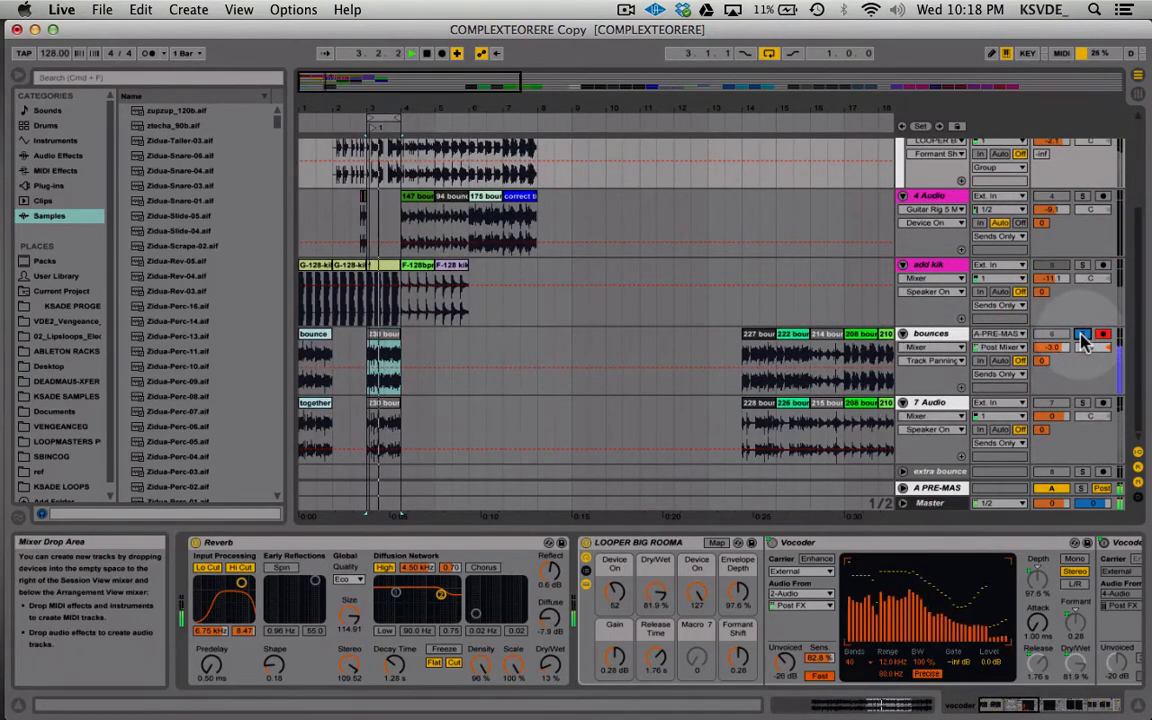
scroll(630, 340, right, 6)
click(628, 333)
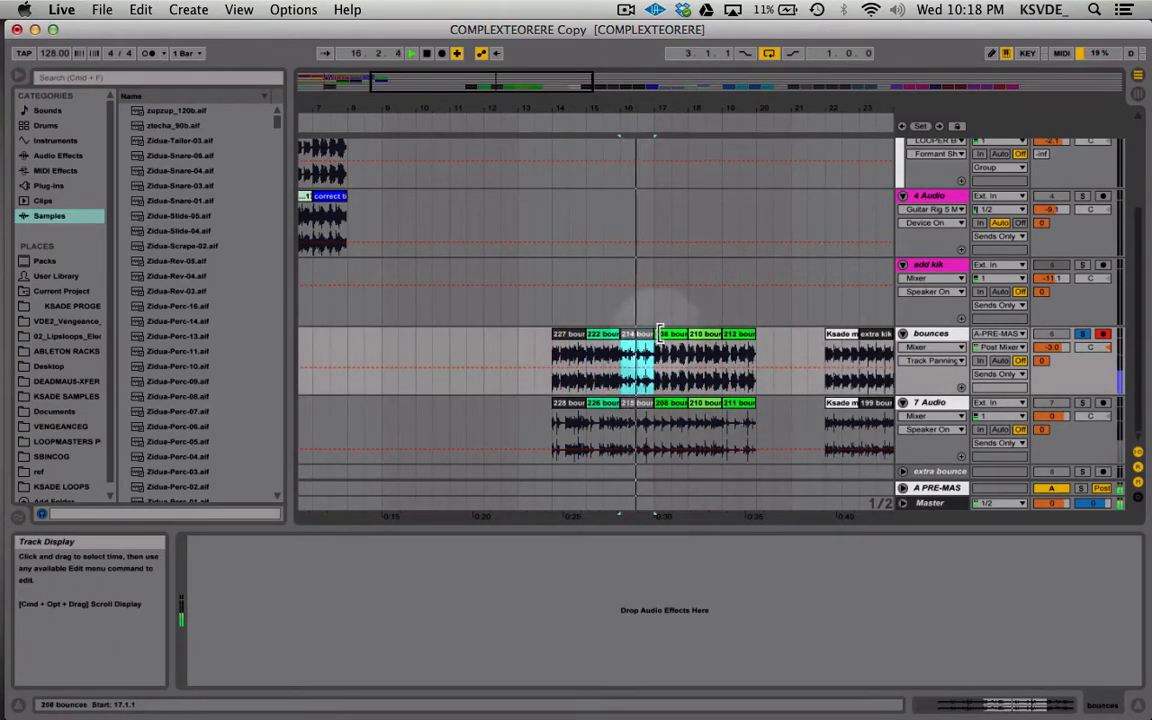
click(558, 355)
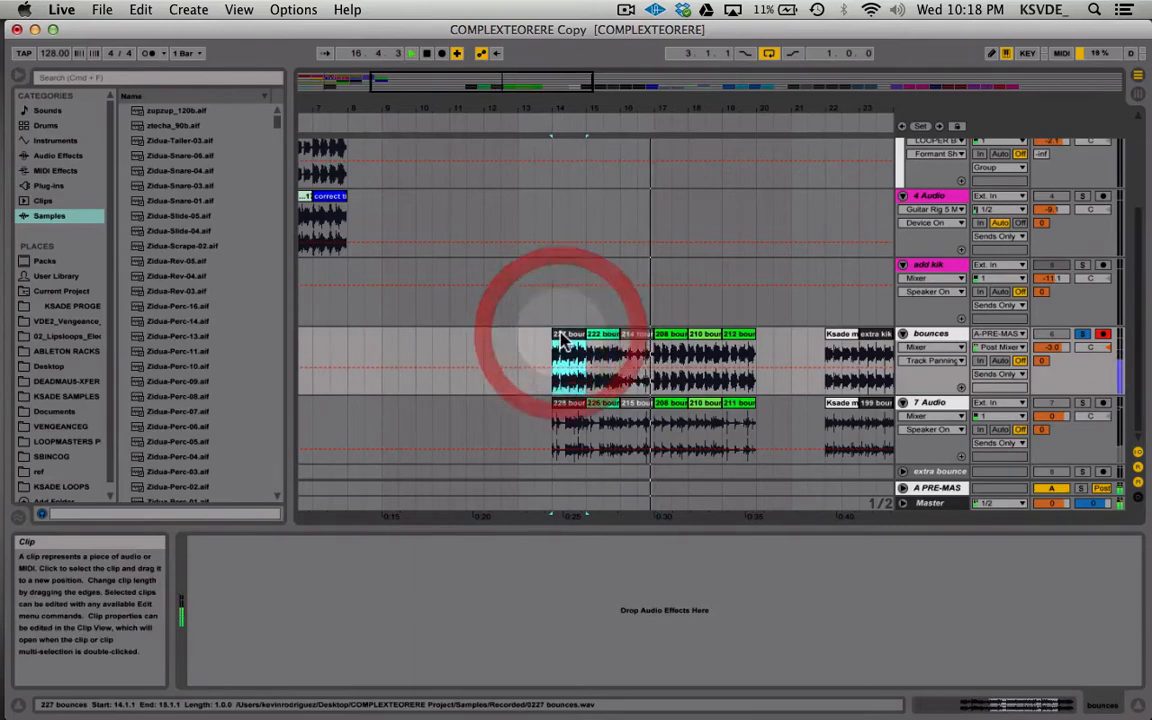
click(703, 343)
- Audition clips on the bounces track between bars 22 and 29, including 198 bounces, the Ksade minimal loop and 192 bounces
scroll(704, 341, right, 5)
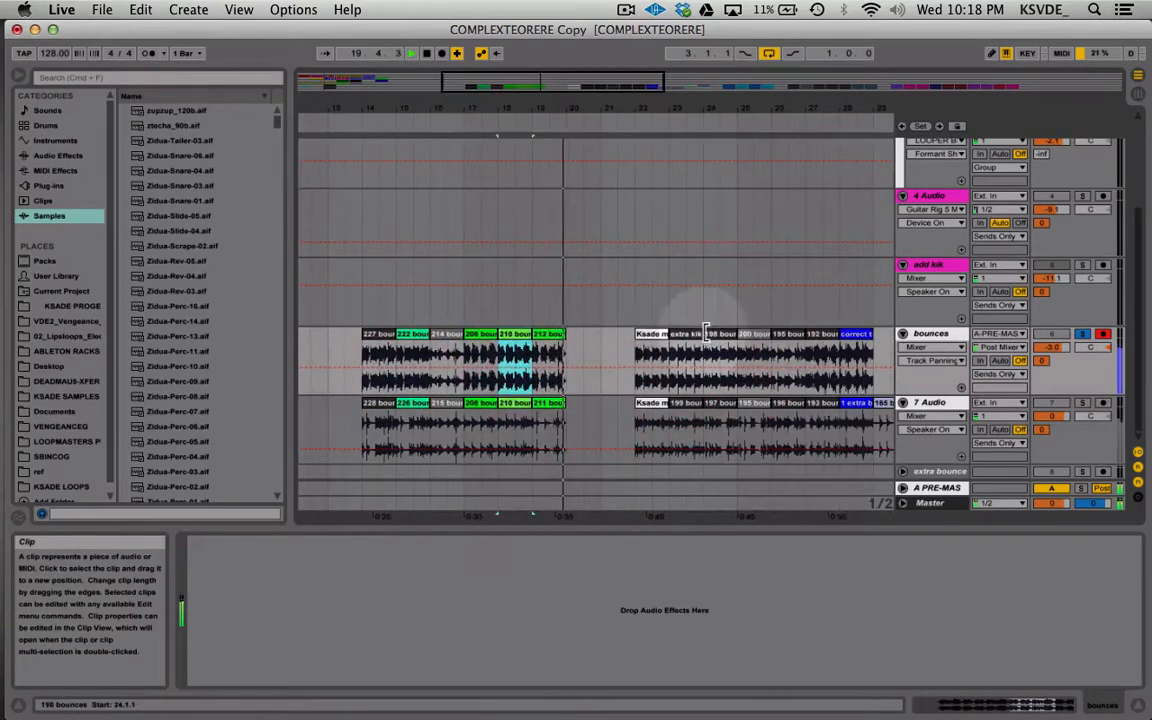
click(708, 336)
key(space)
key(space)
click(650, 337)
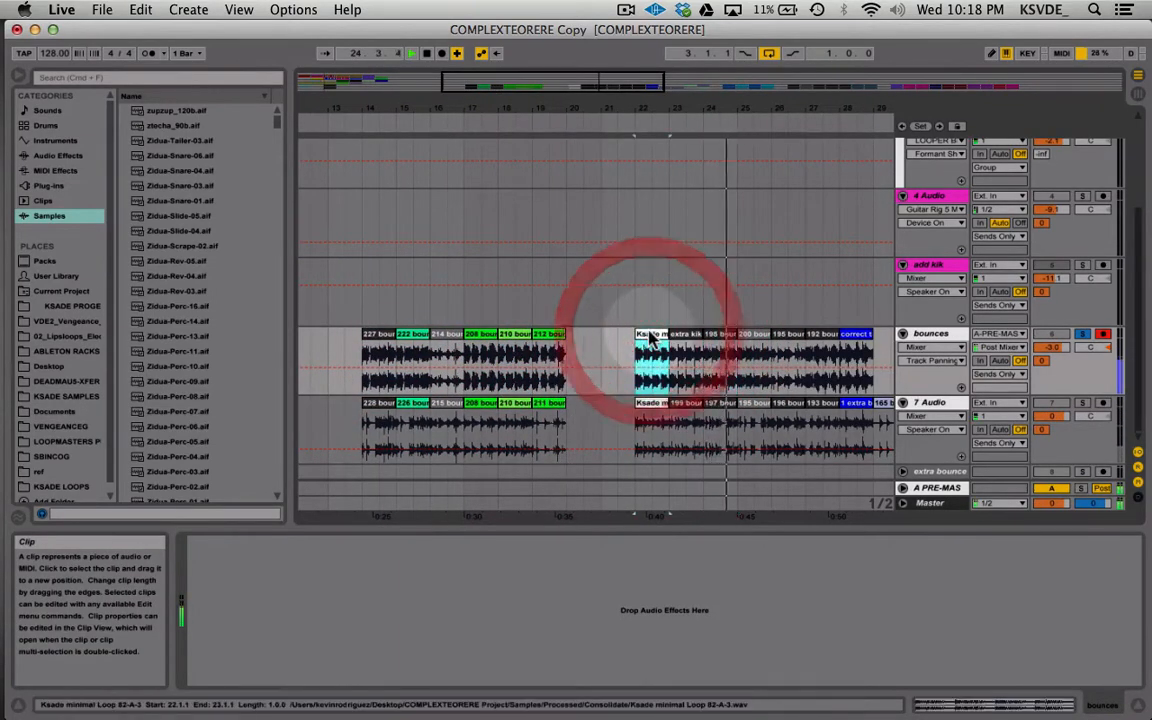
scroll(650, 337, right, 5)
click(650, 337)
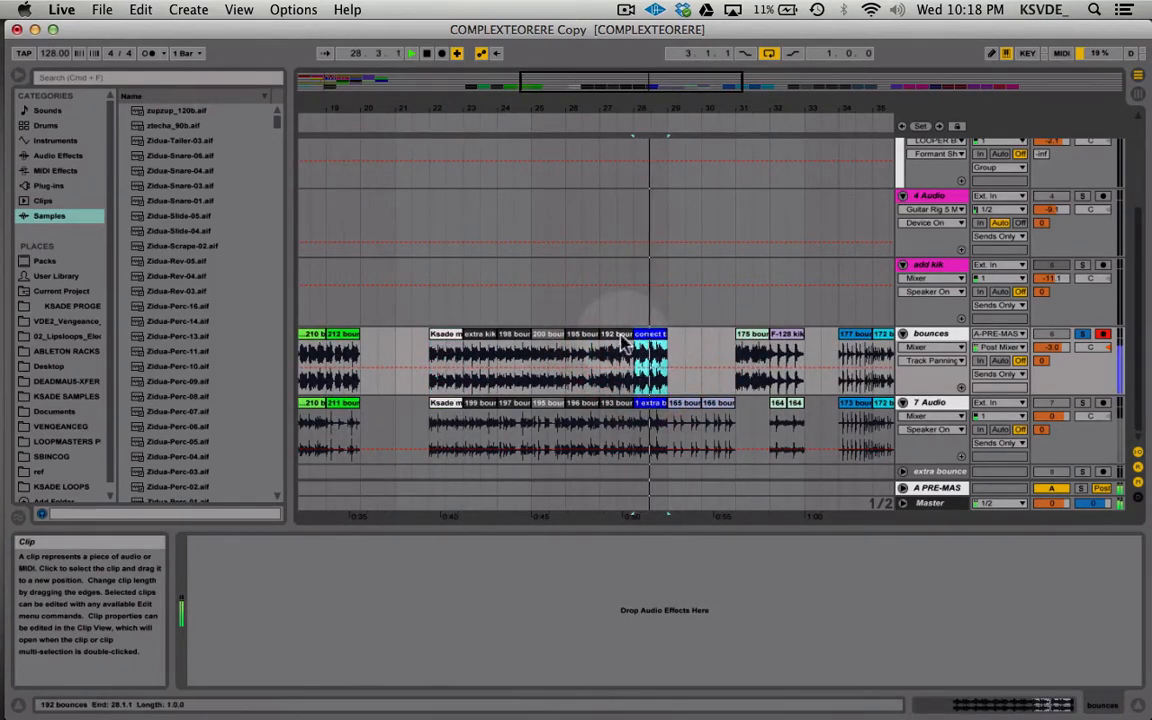
click(623, 343)
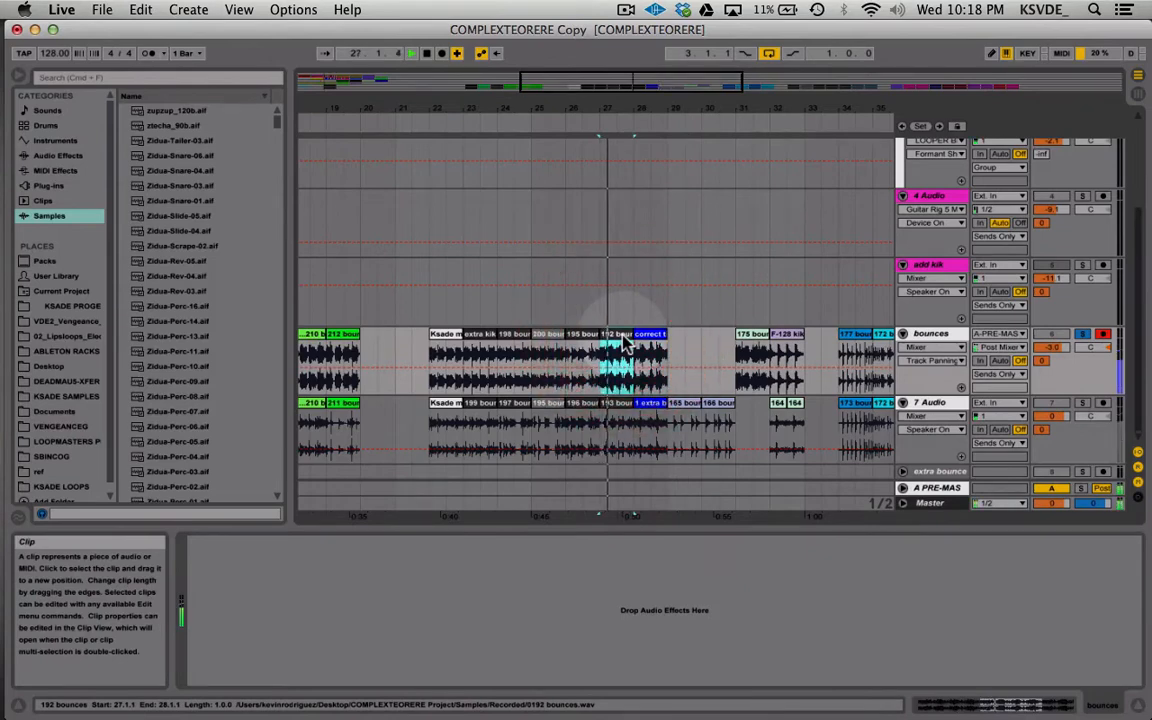
- Audition the F-128 kik clip at bar 32 and the blue clips between bars 34 and 38 on the bounces track
scroll(632, 345, right, 3)
click(645, 340)
scroll(645, 340, right, 3)
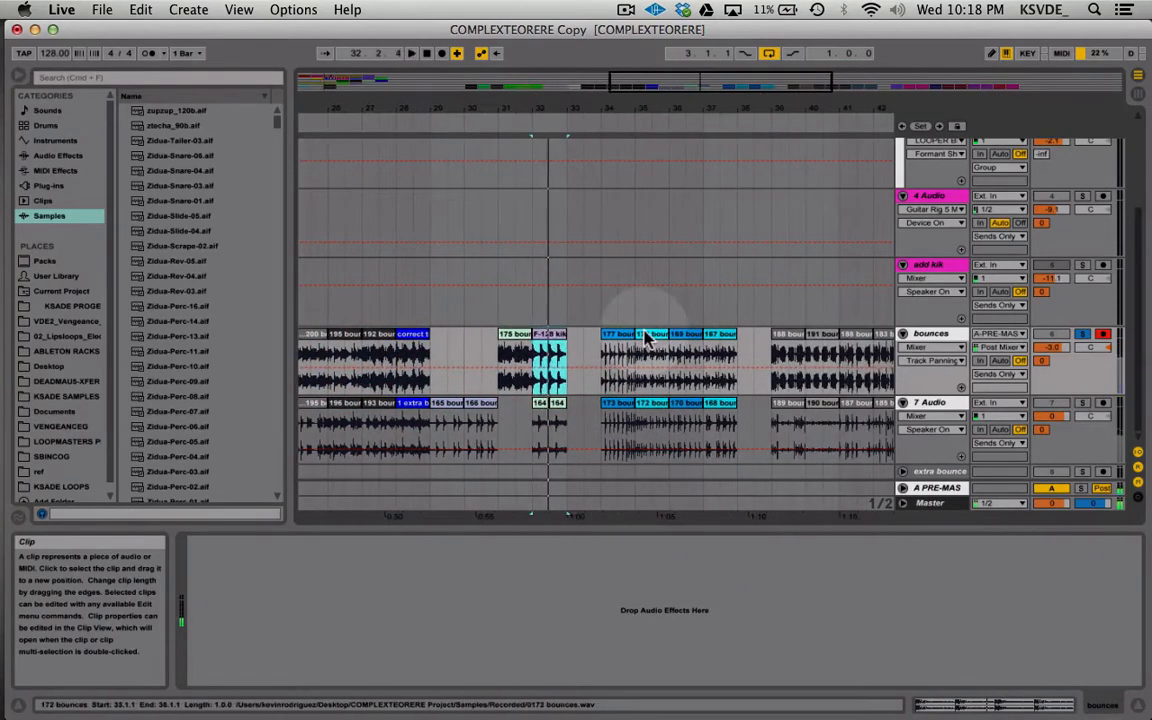
click(646, 338)
drag(700, 345, 730, 345)
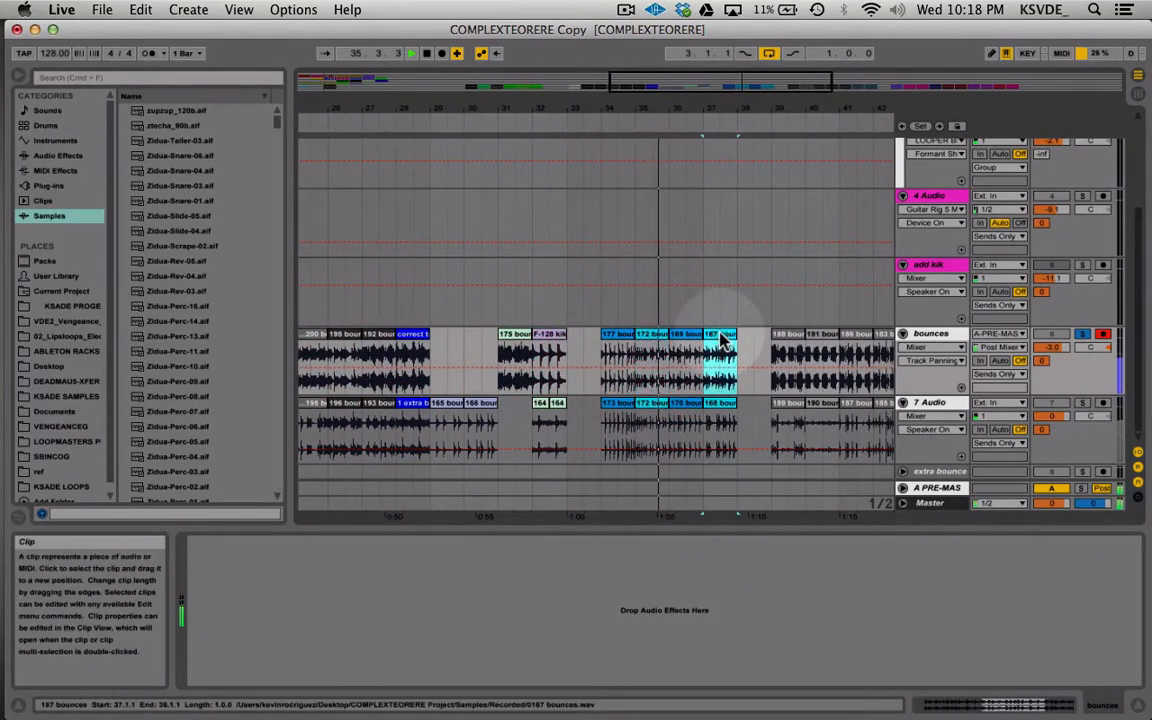
click(624, 343)
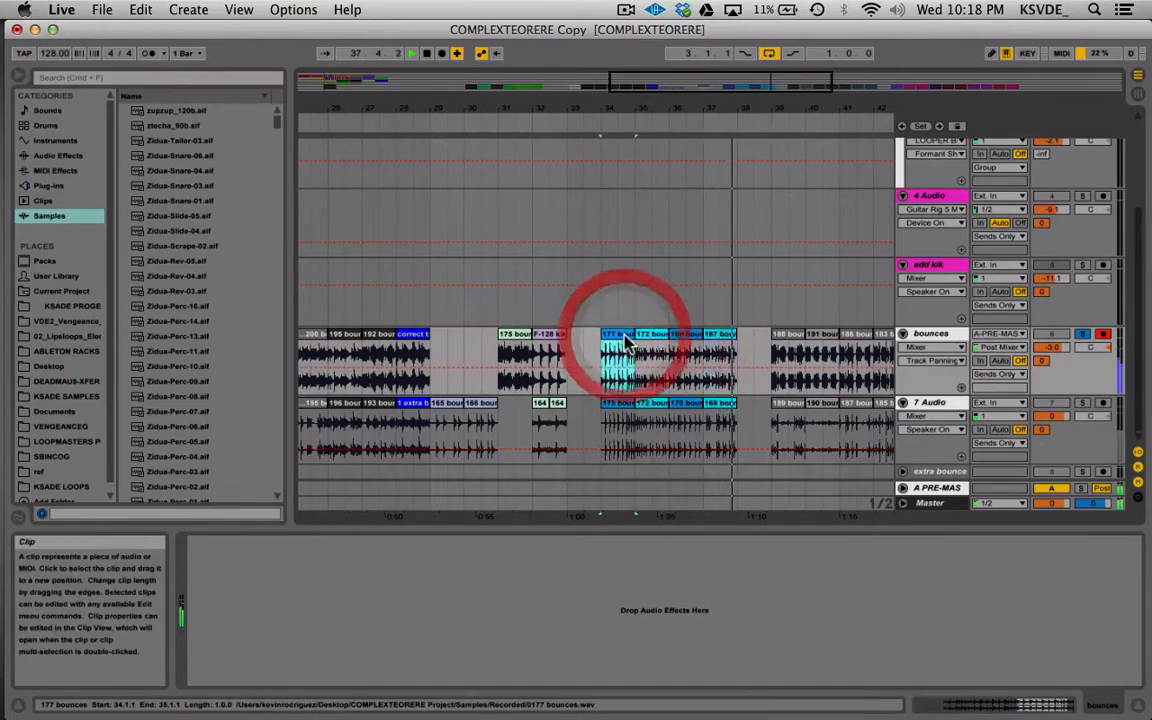
click(722, 342)
- Audition the 186 bounces and 179 bounces clips in the grey group between bars 39 and 46
scroll(728, 343, right, 2)
scroll(728, 343, right, 3)
click(700, 340)
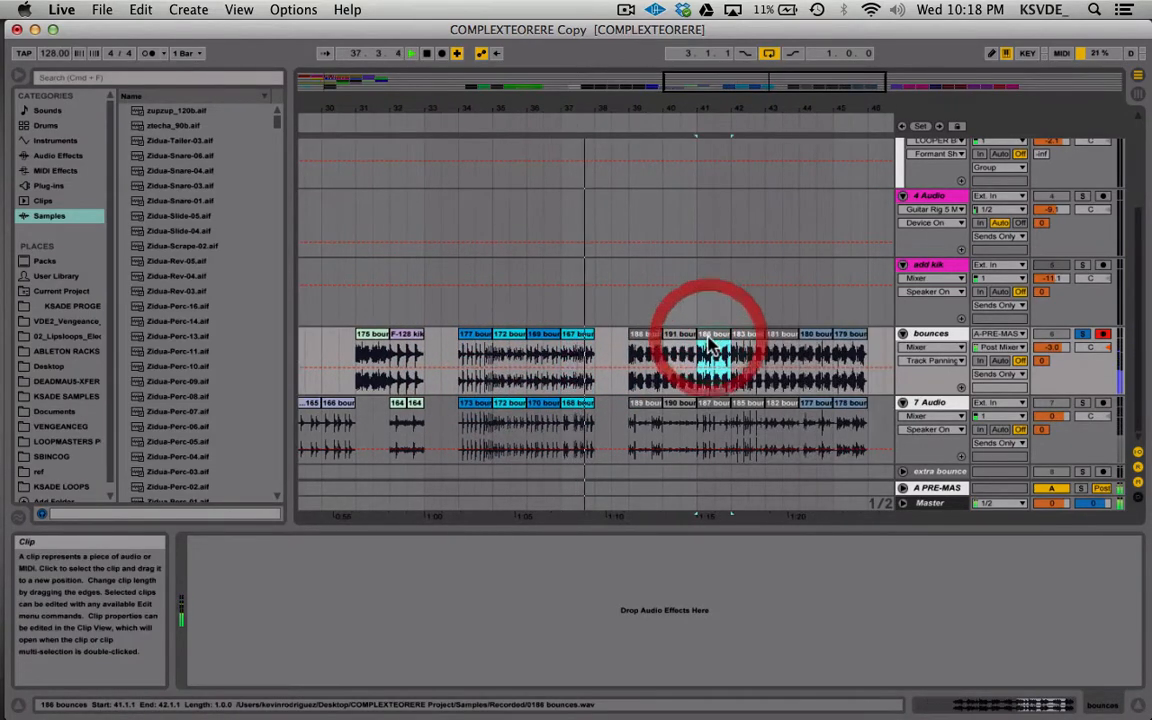
scroll(705, 343, right, 4)
click(708, 345)
- Audition several purple and pink clips on the bounces track between bars 47 and 57, and stop playback
scroll(706, 340, right, 5)
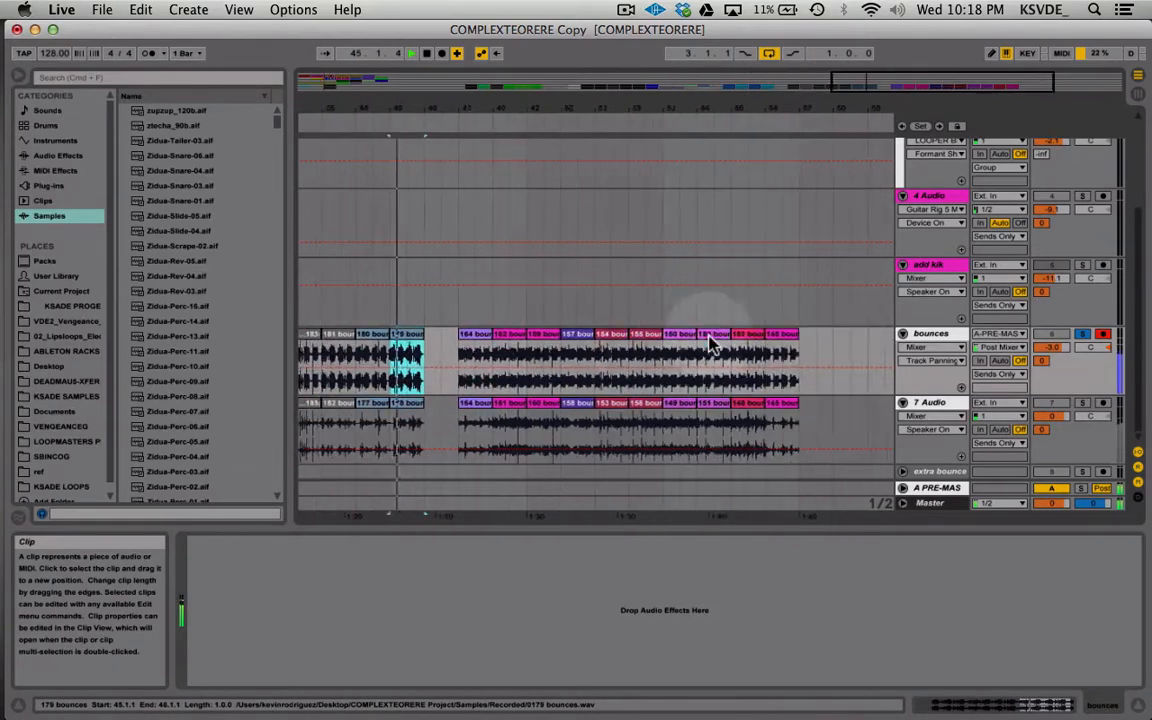
click(660, 340)
key(space)
key(space)
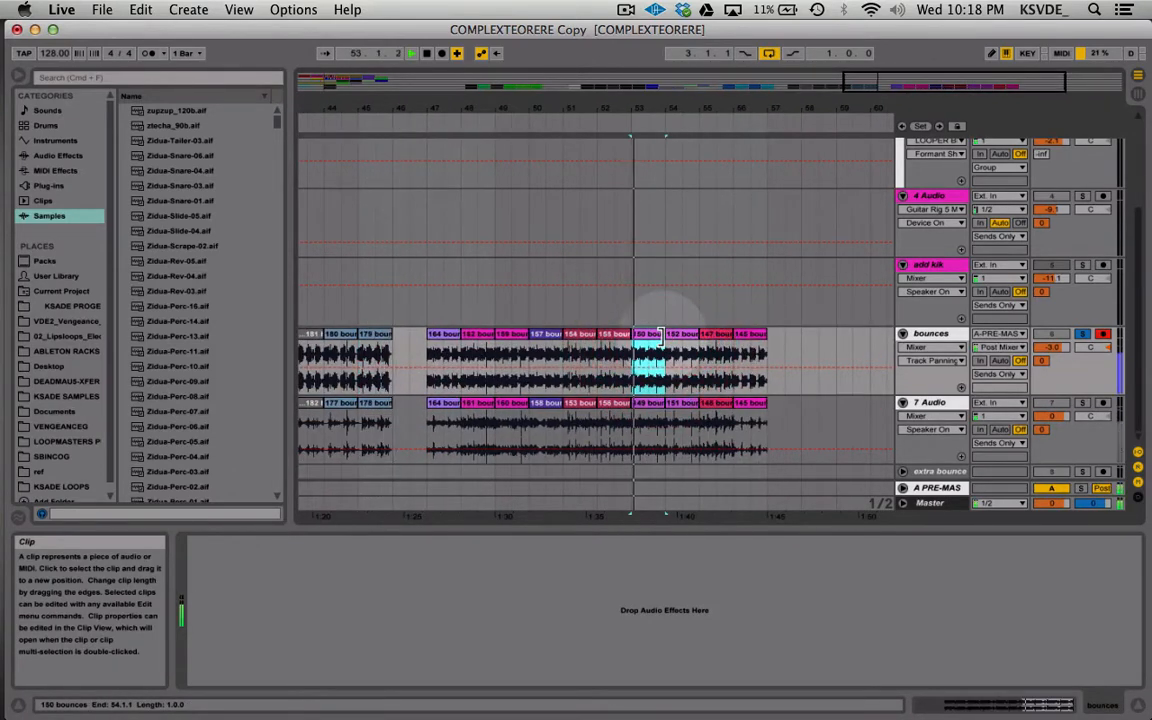
click(740, 340)
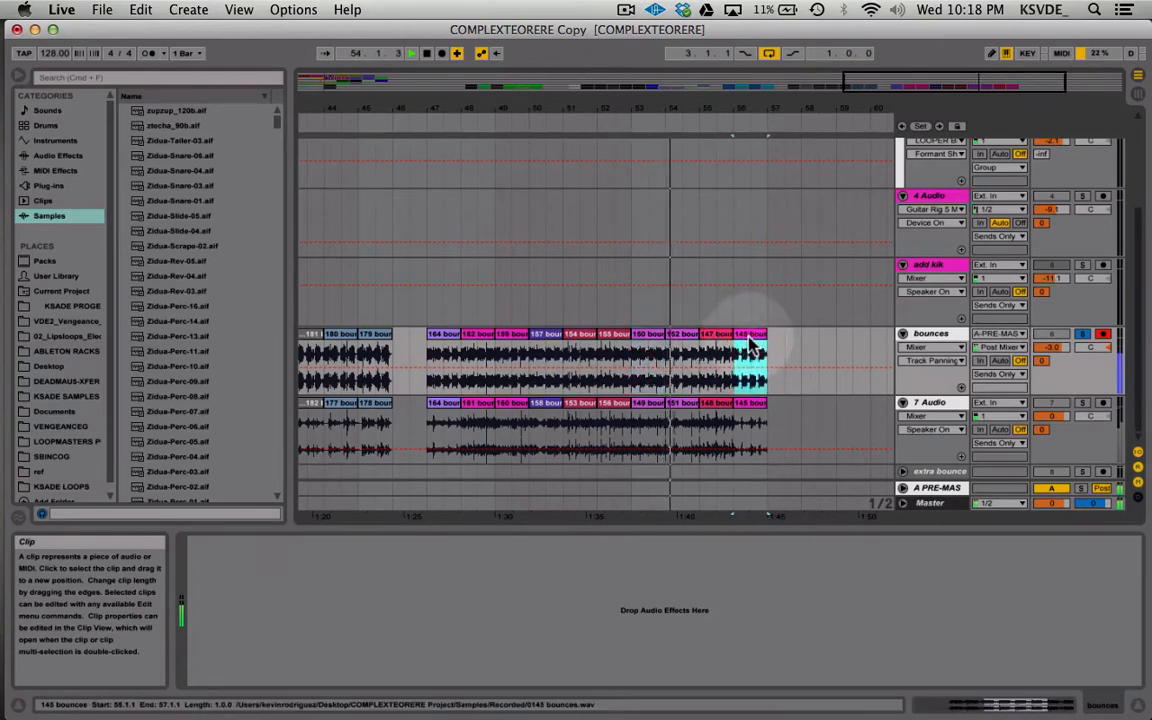
click(543, 338)
key(space)
key(space)
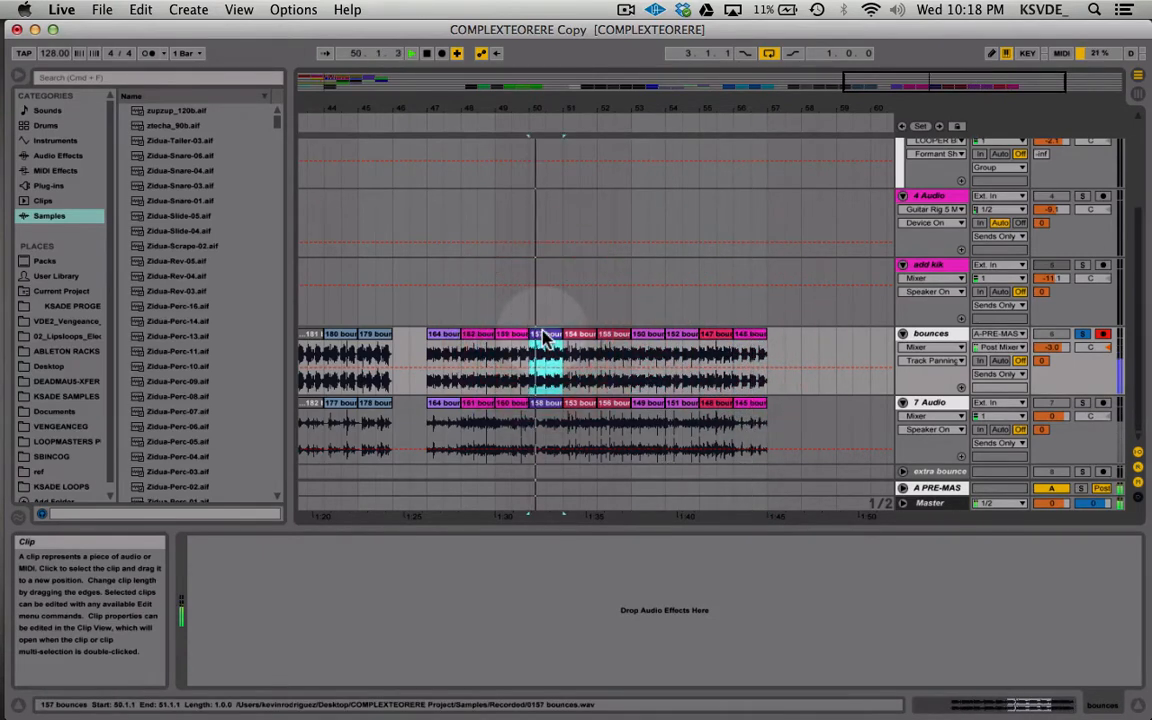
click(476, 340)
key(space)
key(space)
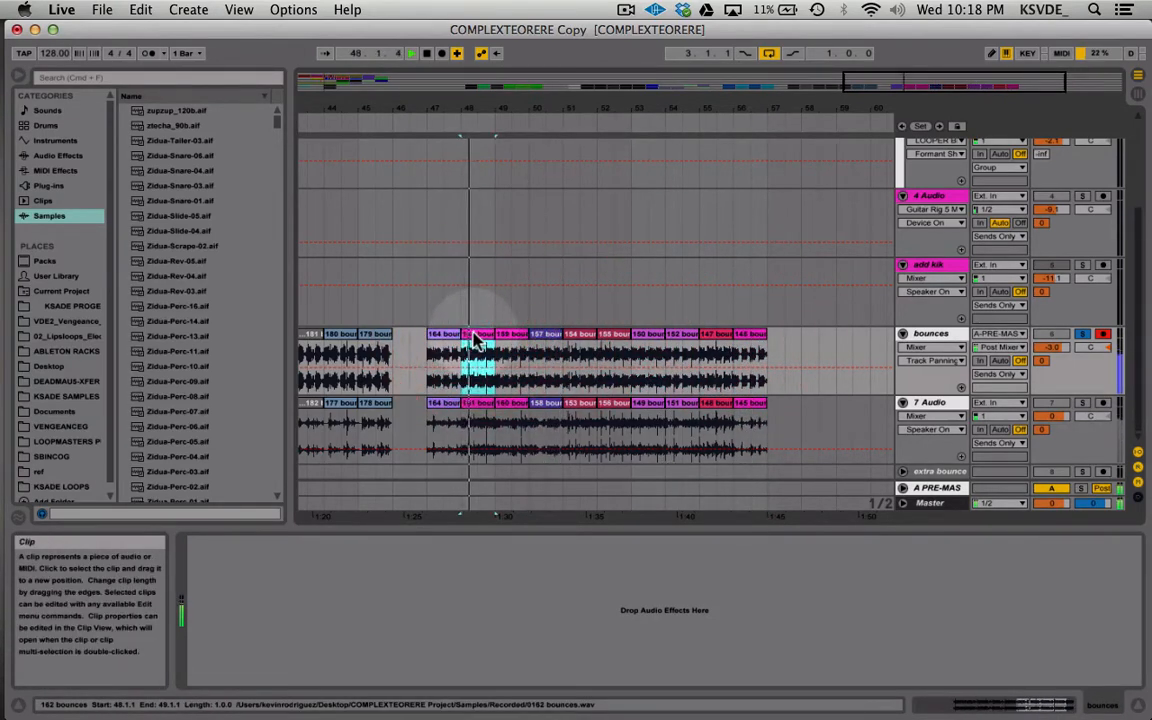
scroll(478, 340, left, 3)
key(space)
- Select all clips on the bounces and 7 Audio tracks from bar 14 to bar 57
scroll(649, 339, left, 5)
scroll(649, 339, left, 10)
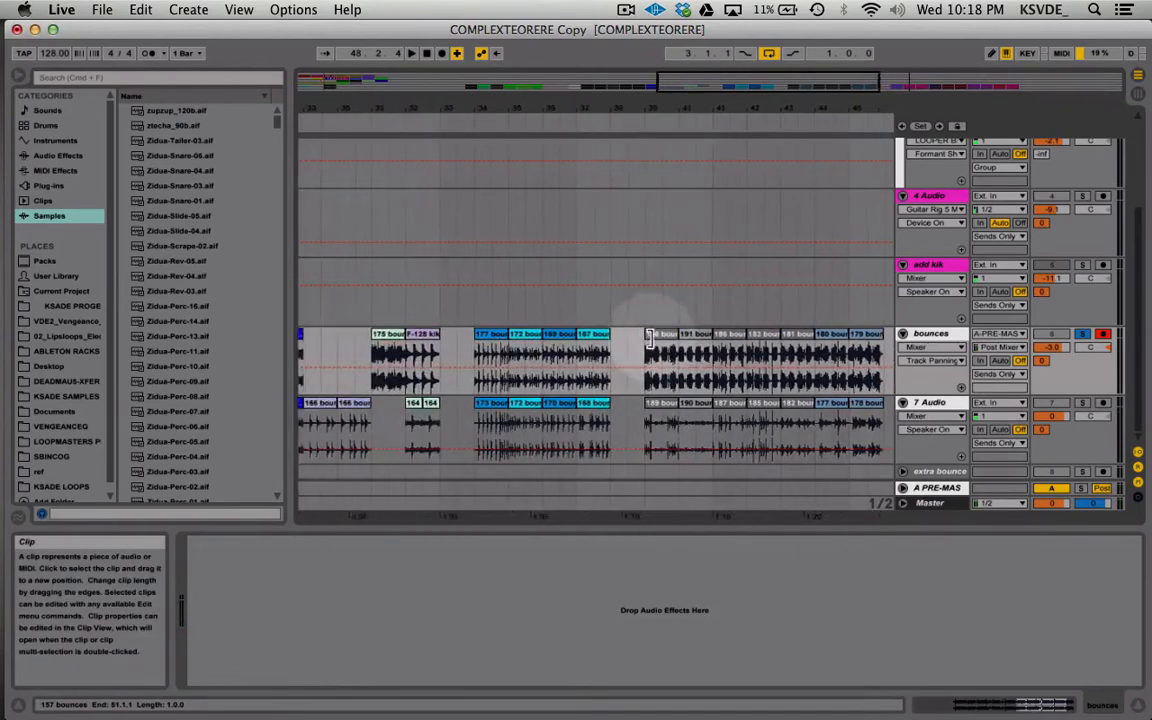
drag(605, 83, 604, 35)
scroll(561, 250, up, 2)
scroll(561, 250, left, 2)
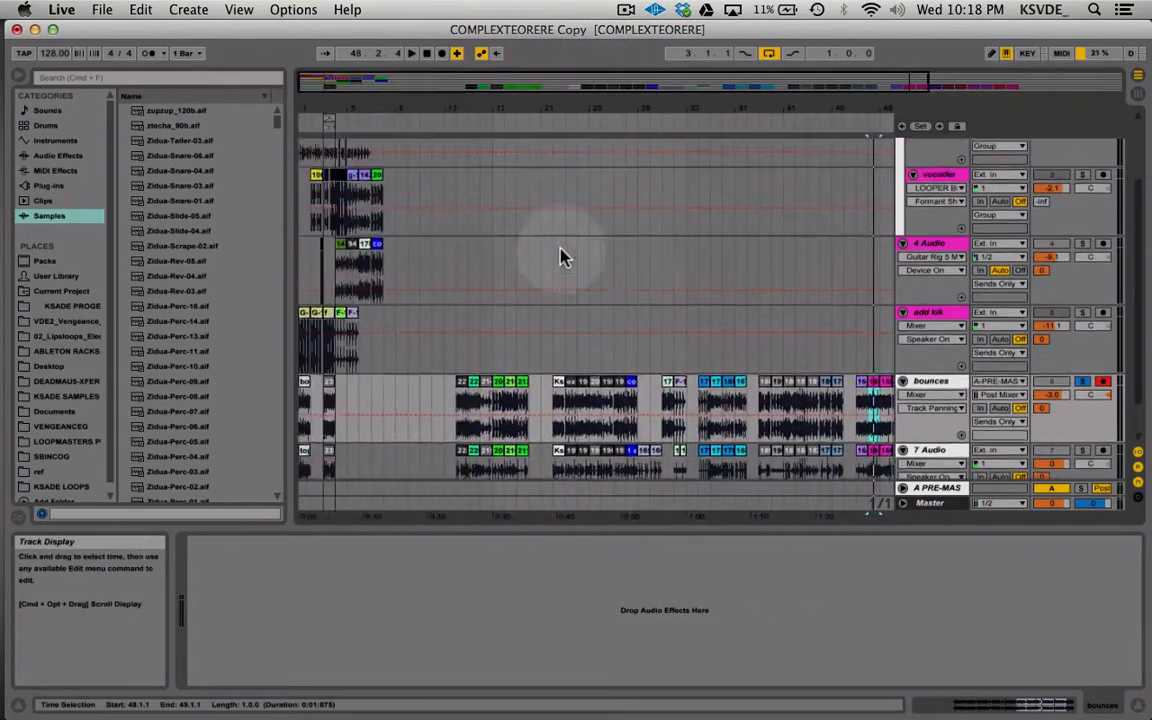
scroll(561, 250, down, 2)
scroll(561, 250, right, 4)
scroll(561, 250, left, 2)
scroll(500, 285, right, 3)
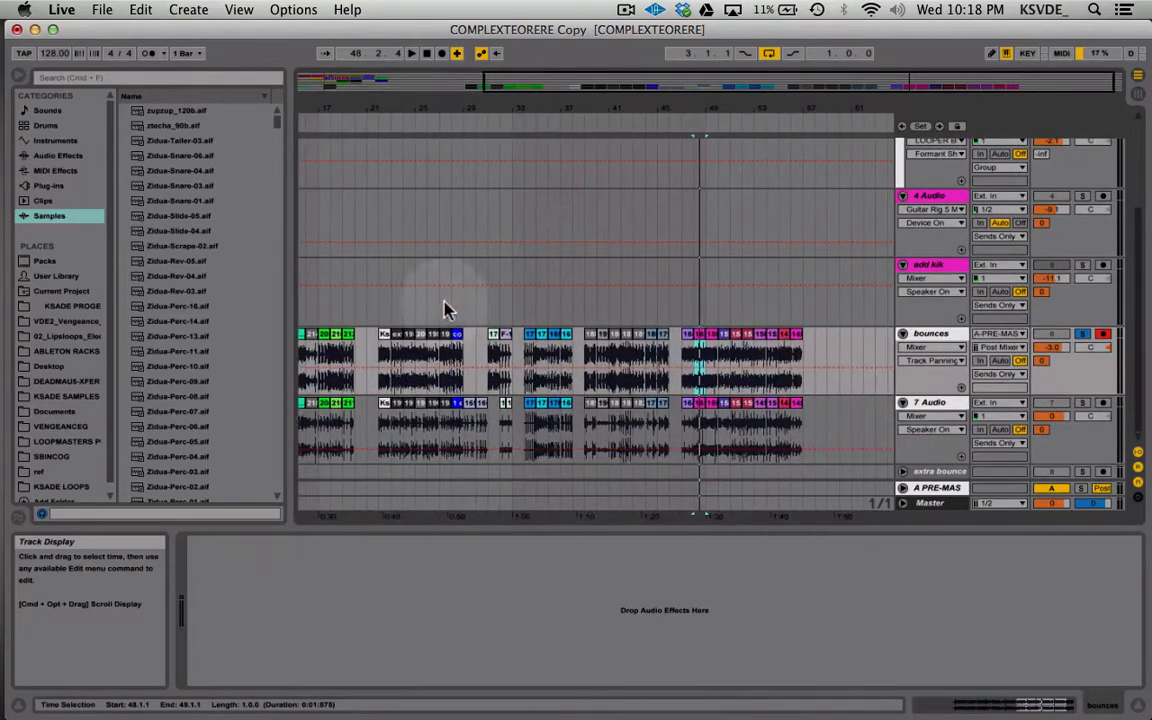
scroll(420, 318, left, 3)
scroll(395, 340, right, 3)
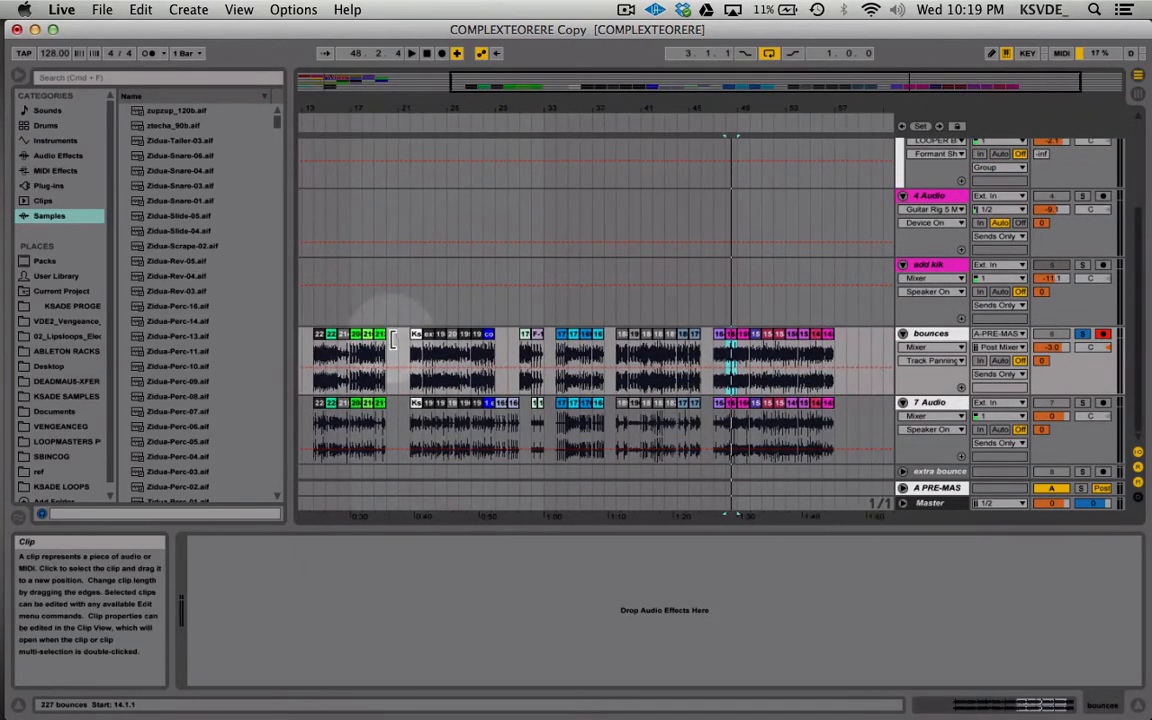
drag(313, 338, 843, 432)
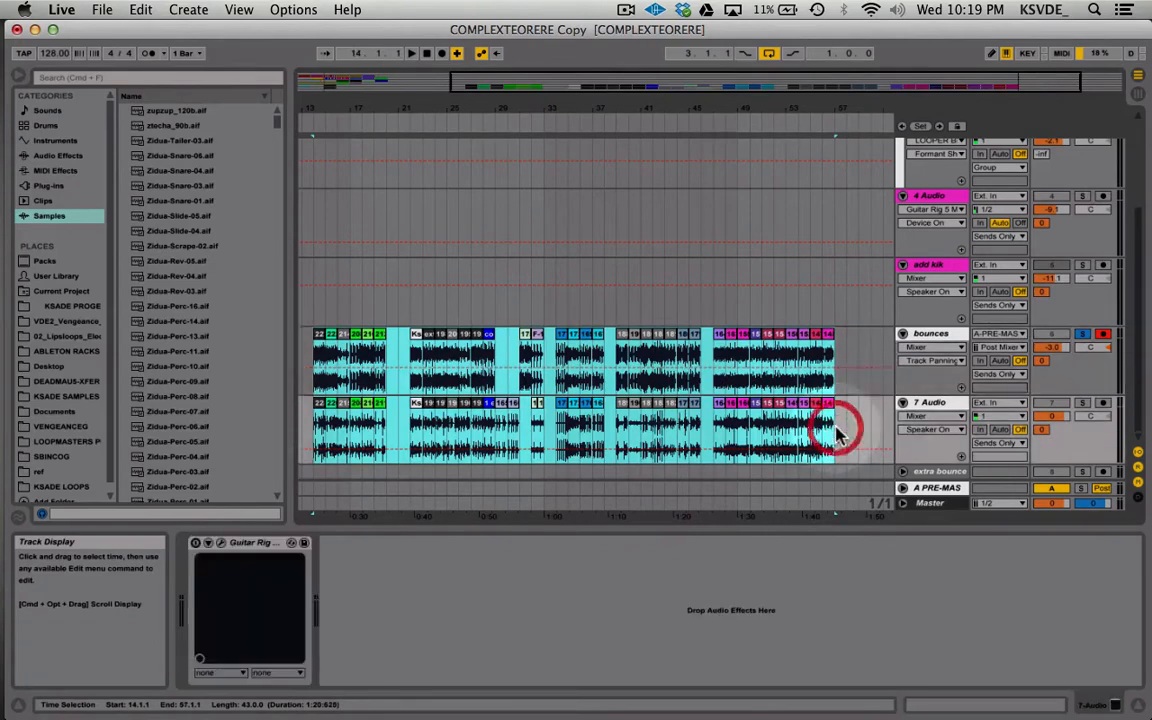
scroll(836, 430, left, 8)
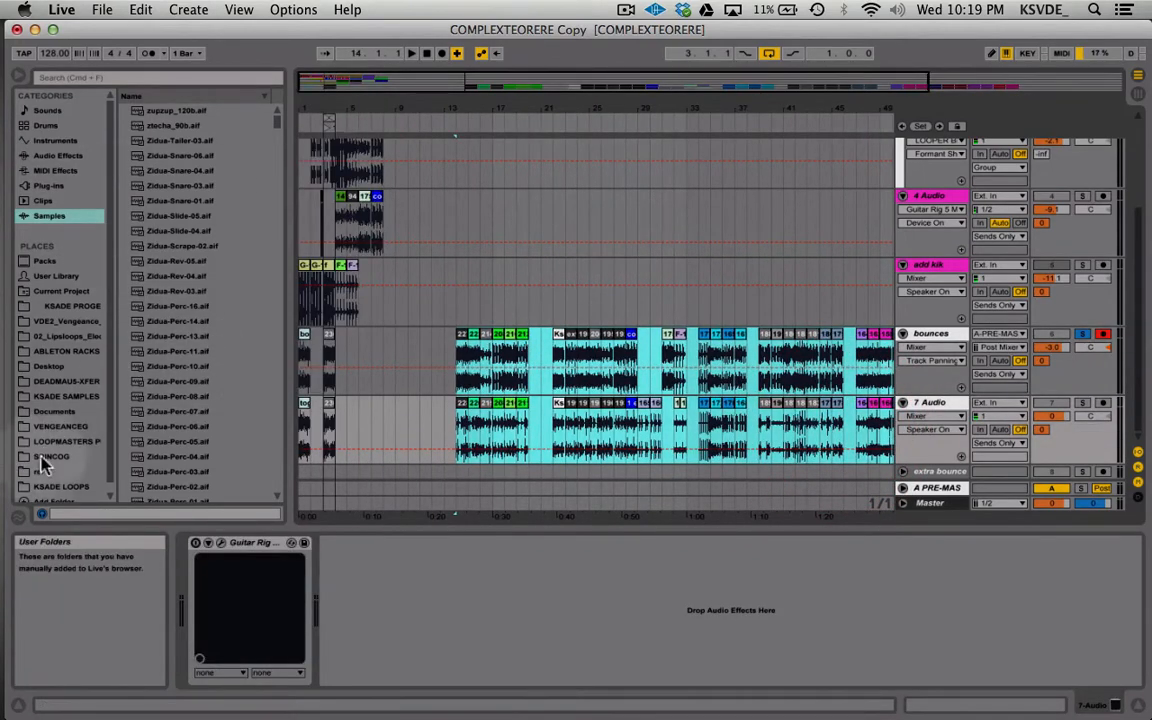
- Open the KSADE LOOPS folder in the browser and select the clip at bar 15 on the bounces track
click(62, 486)
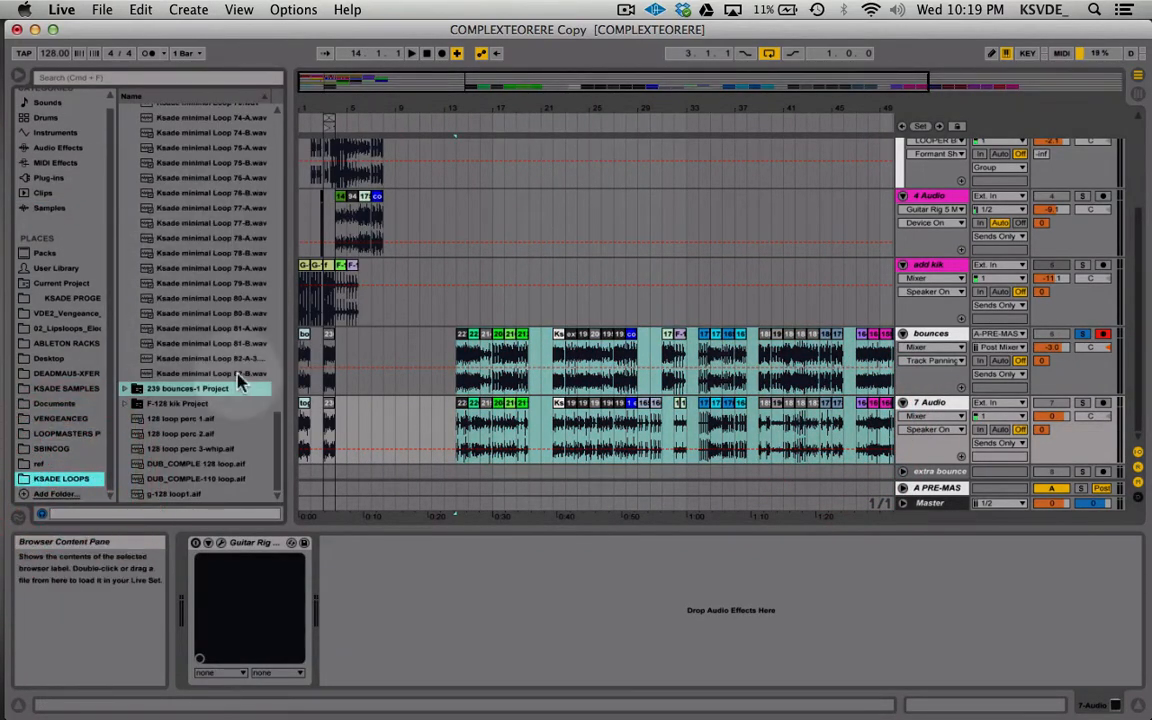
click(472, 340)
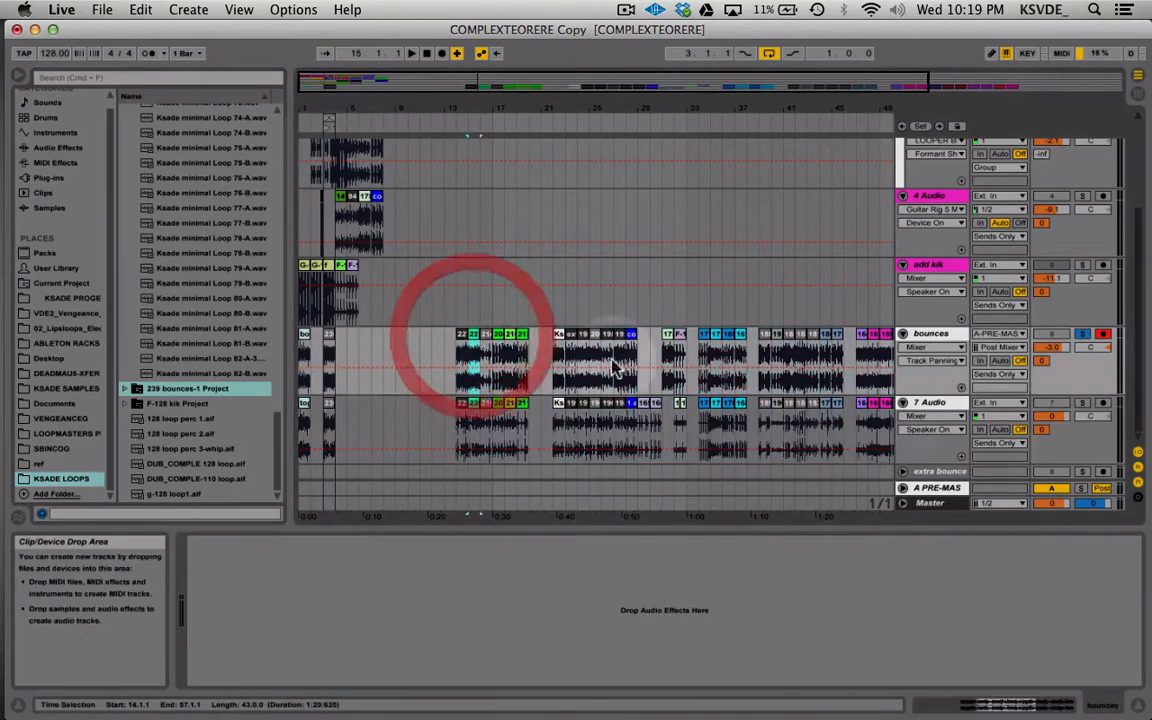
scroll(632, 372, right, 5)
scroll(632, 372, left, 2)
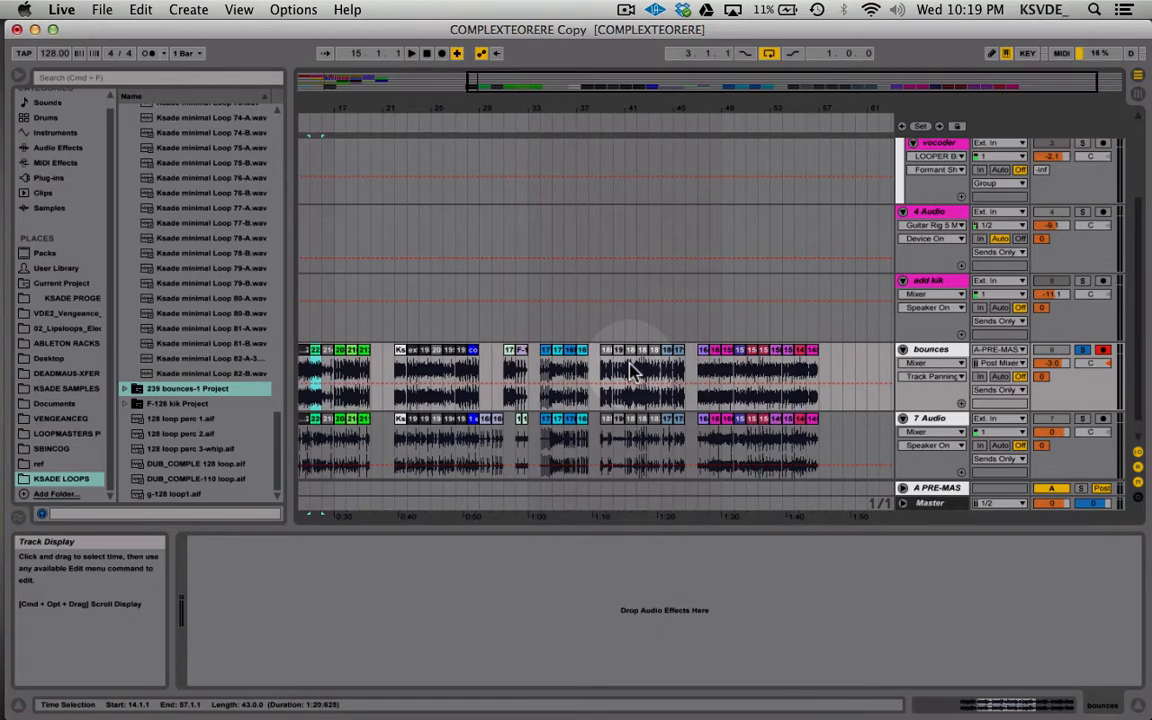
- Look through the Ksade minimal loop files in the KSADE LOOPS folder, back to the start of the list
scroll(172, 344, up, 5)
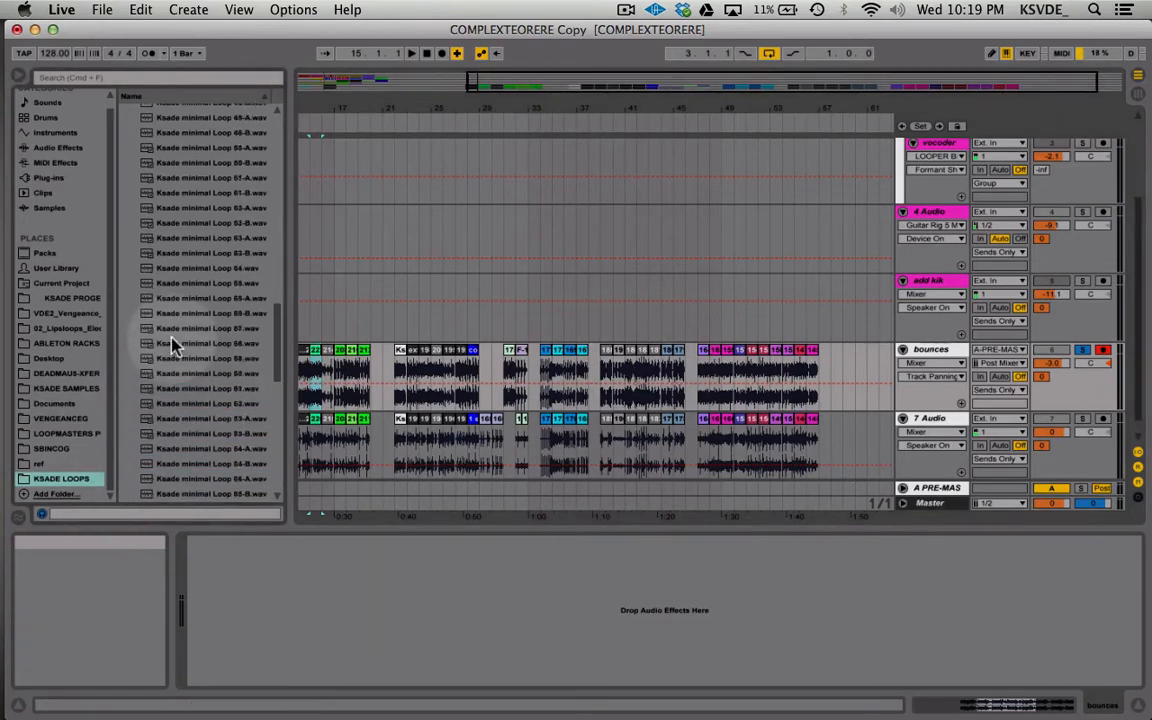
scroll(172, 344, up, 10)
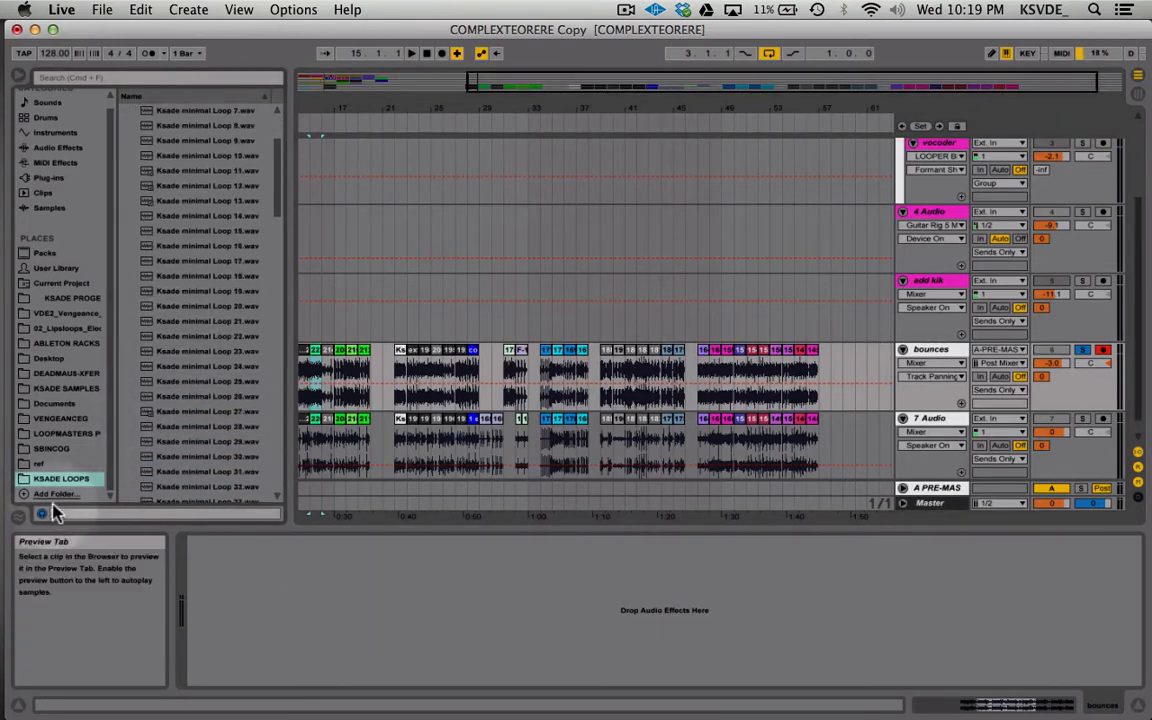
scroll(235, 218, down, 15)
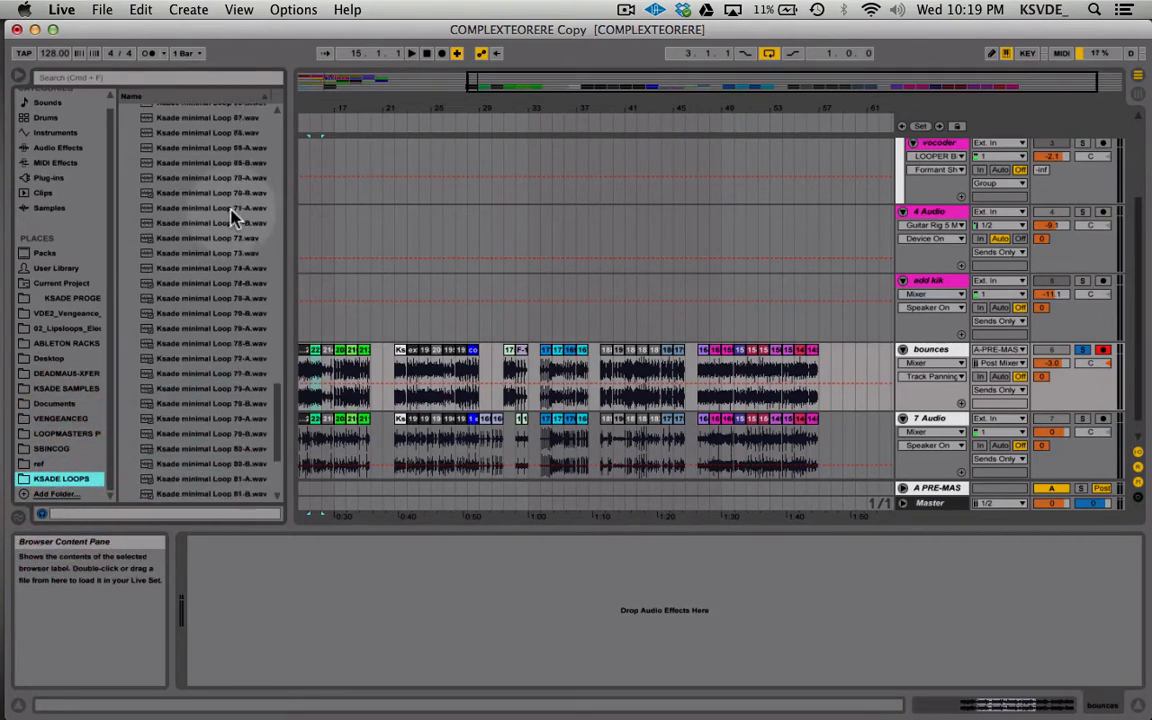
scroll(230, 218, down, 5)
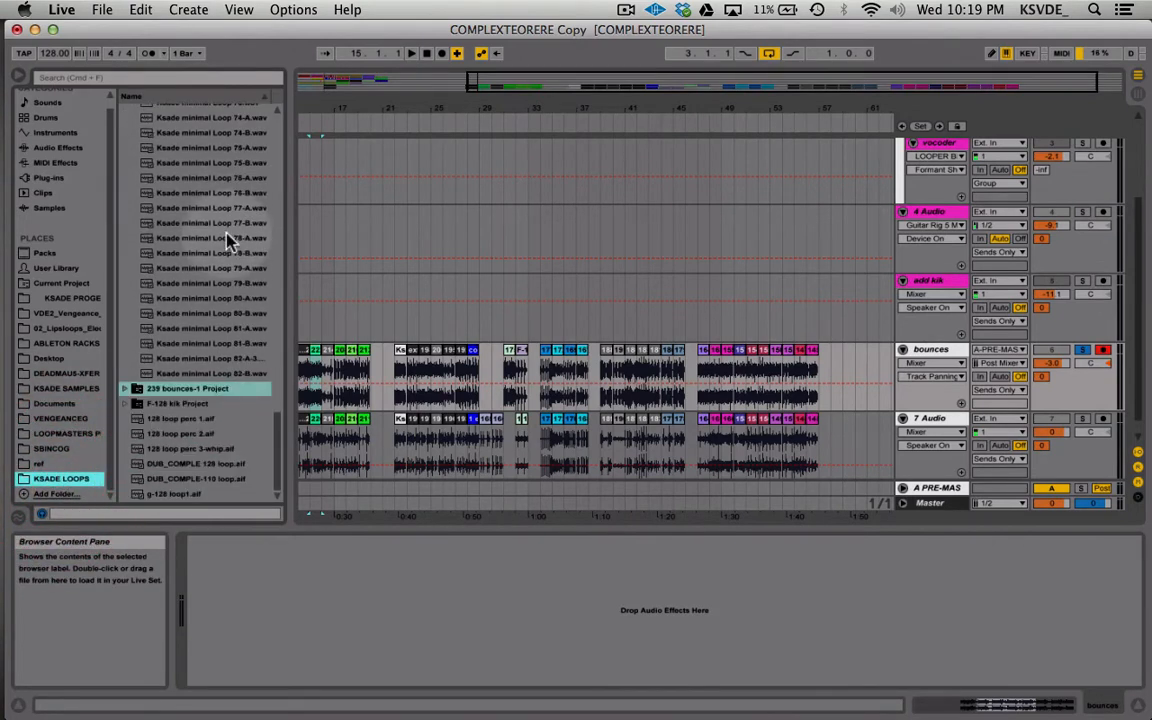
scroll(245, 378, up, 20)
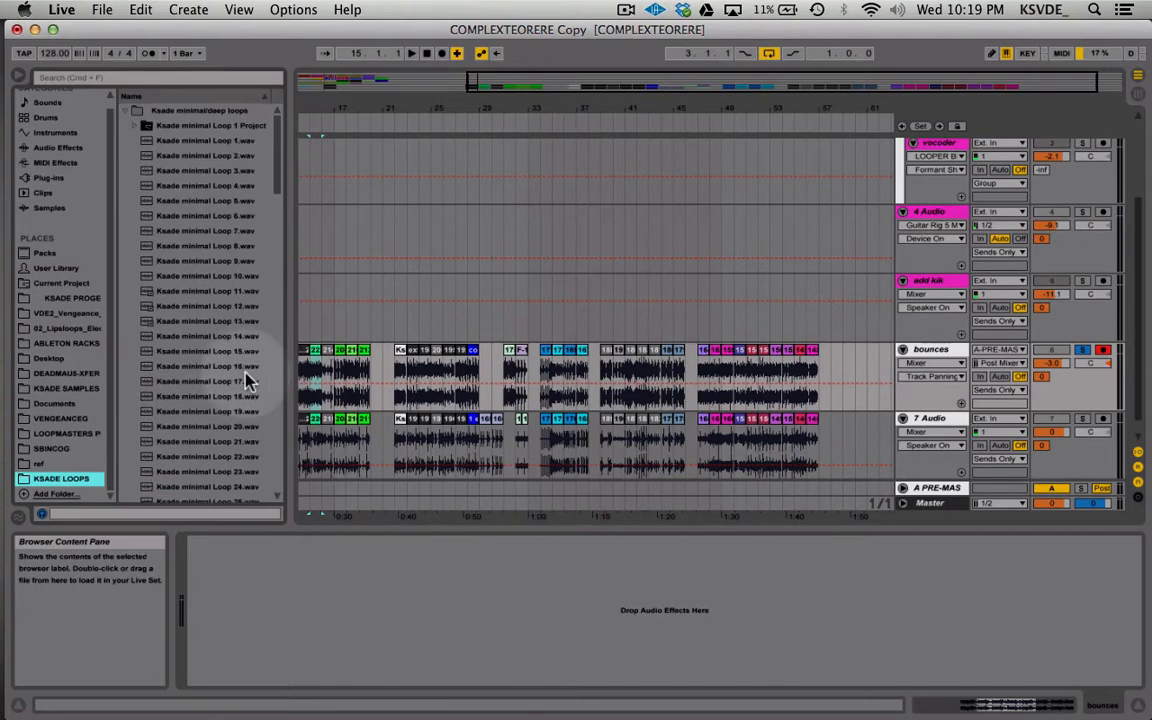
- Look through the Ksade minimal loop files down to the end of the KSADE LOOPS folder and back to the start
scroll(247, 380, down, 20)
click(228, 402)
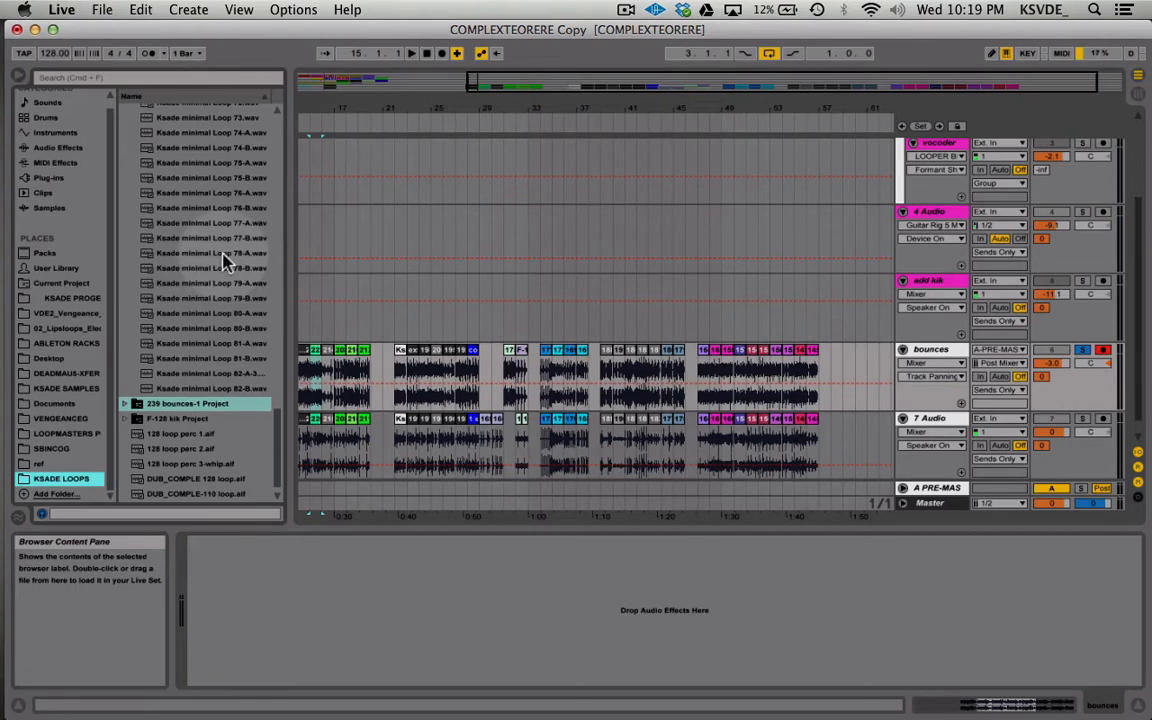
scroll(224, 260, up, 10)
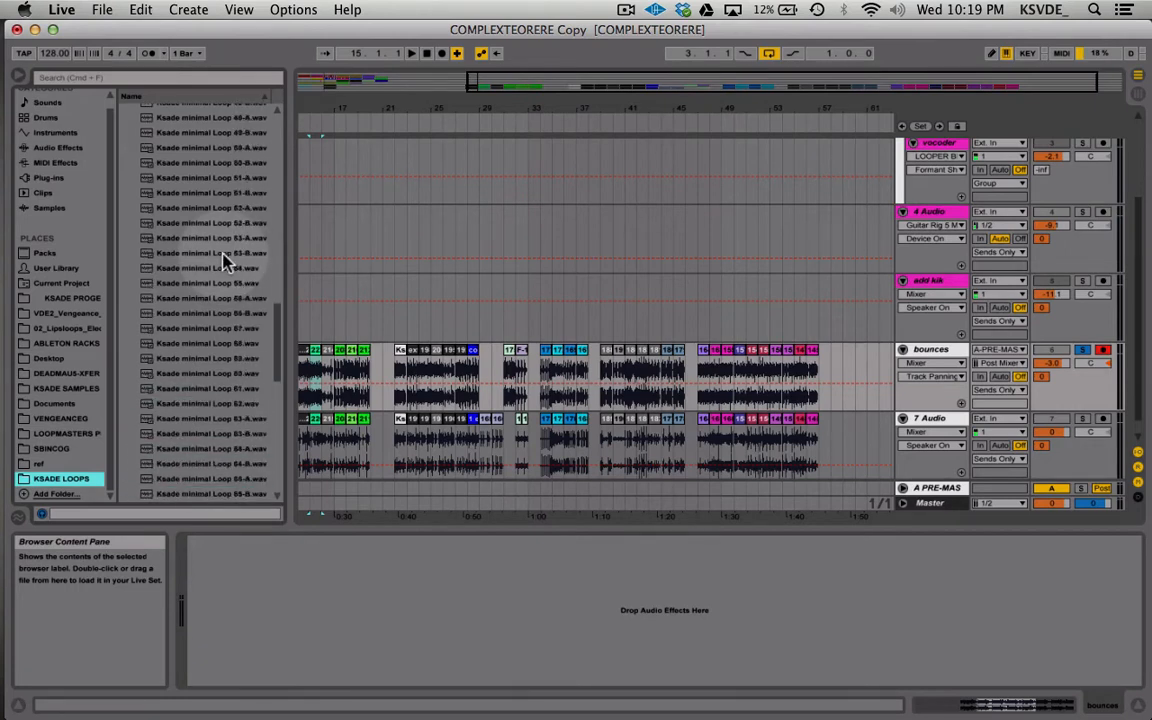
scroll(224, 260, up, 8)
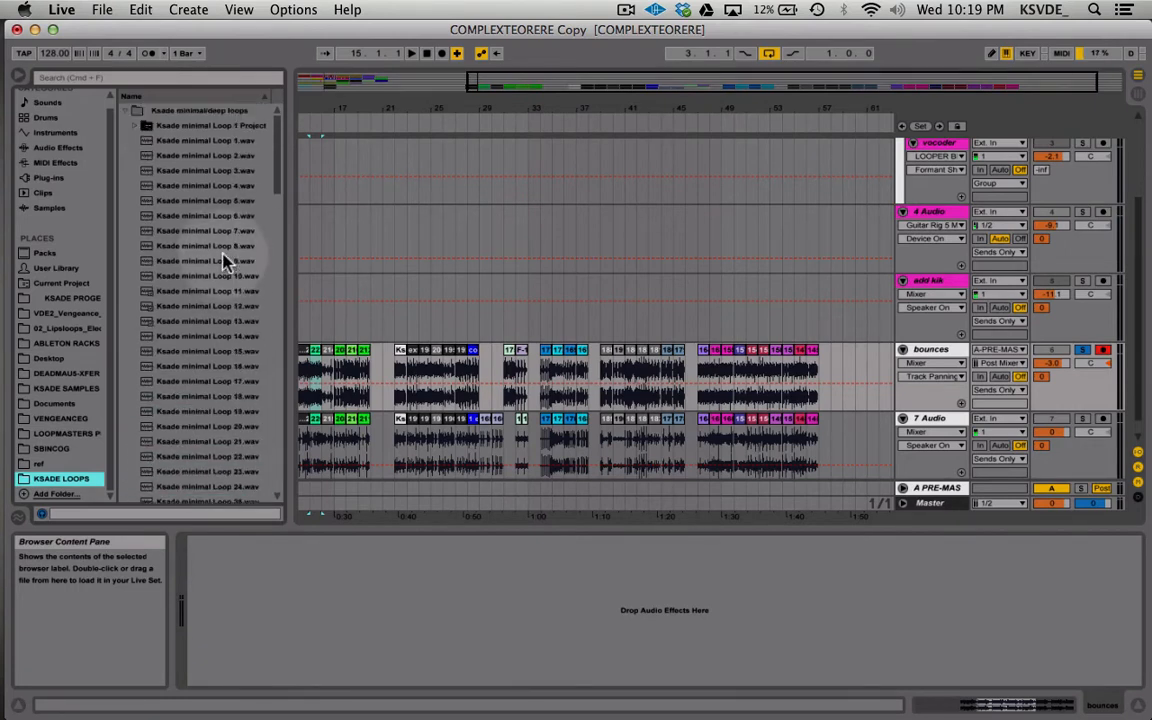
scroll(205, 290, down, 5)
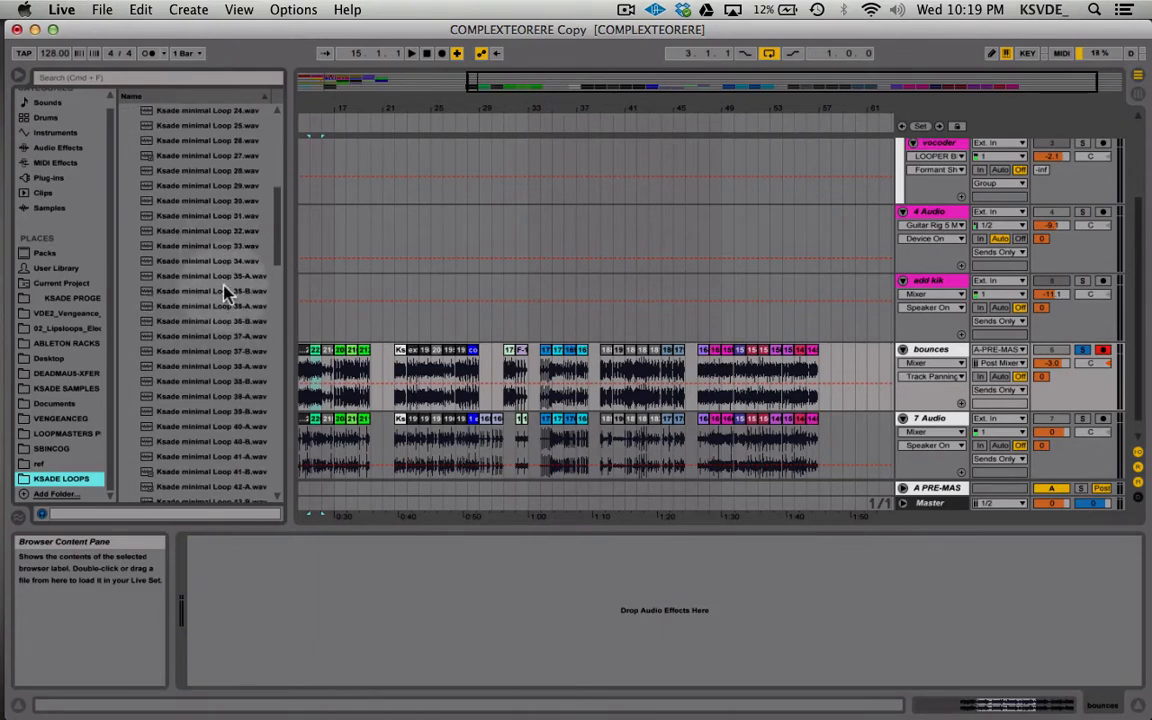
- Audition several Ksade minimal loops in the browser, including Loop 42-A, 43-B, 44-A and 53-A
click(208, 350)
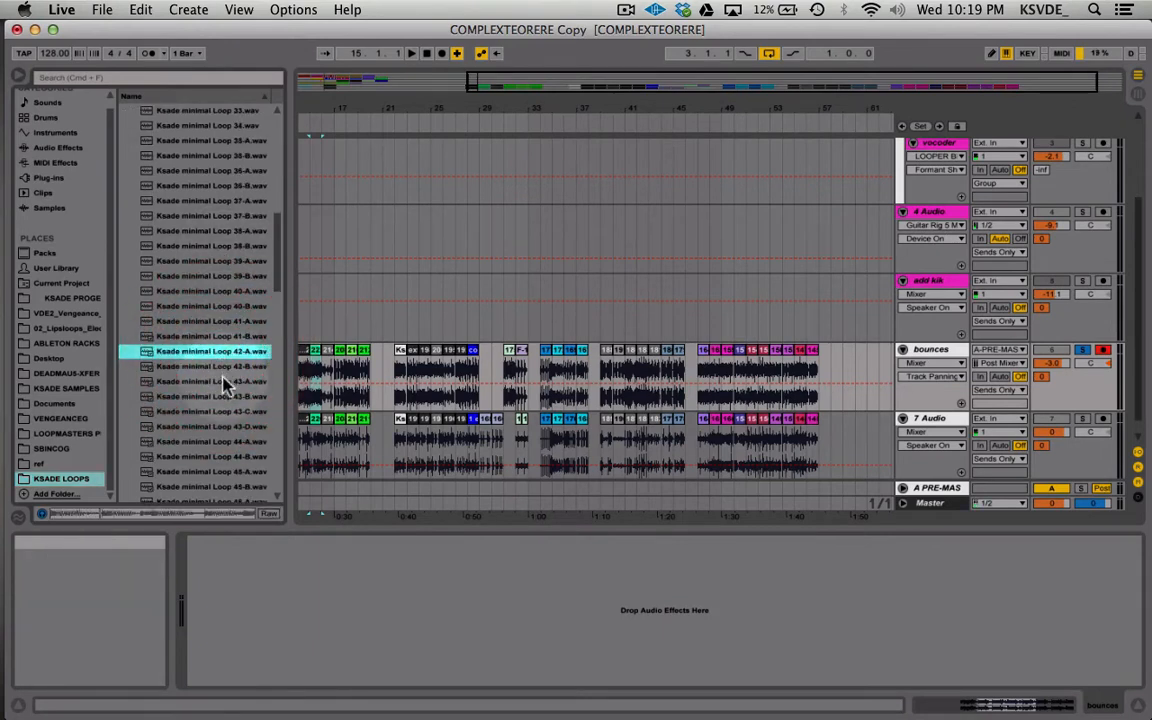
click(230, 397)
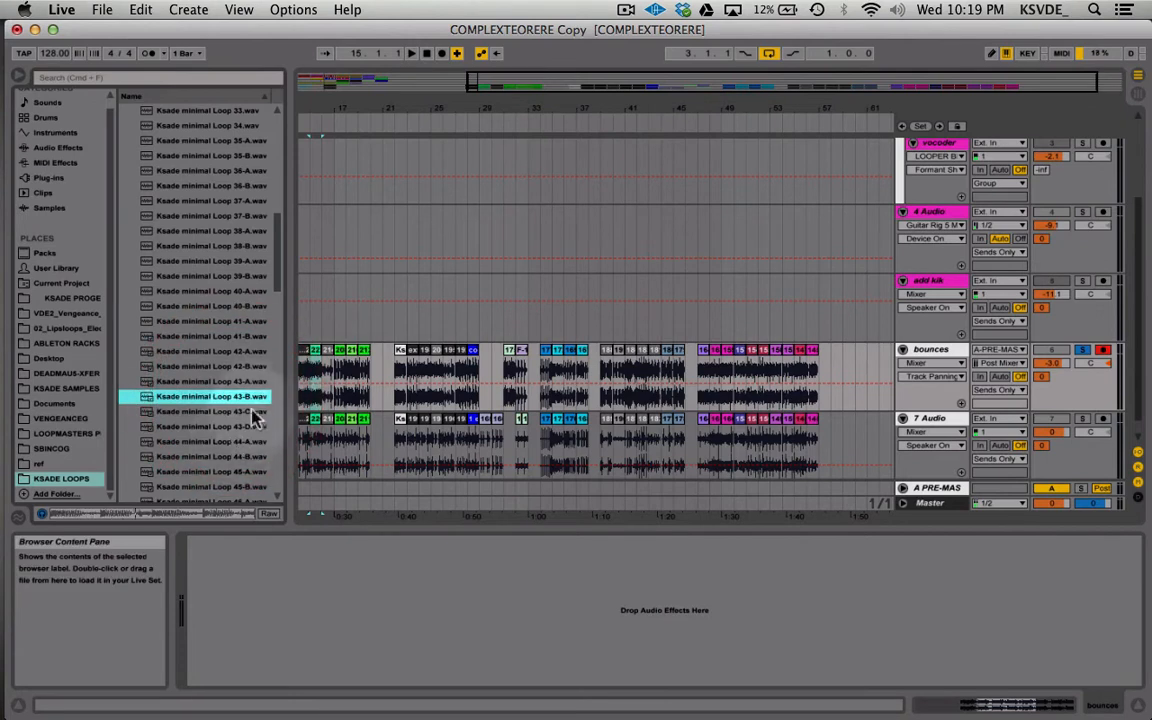
click(235, 445)
scroll(231, 455, down, 6)
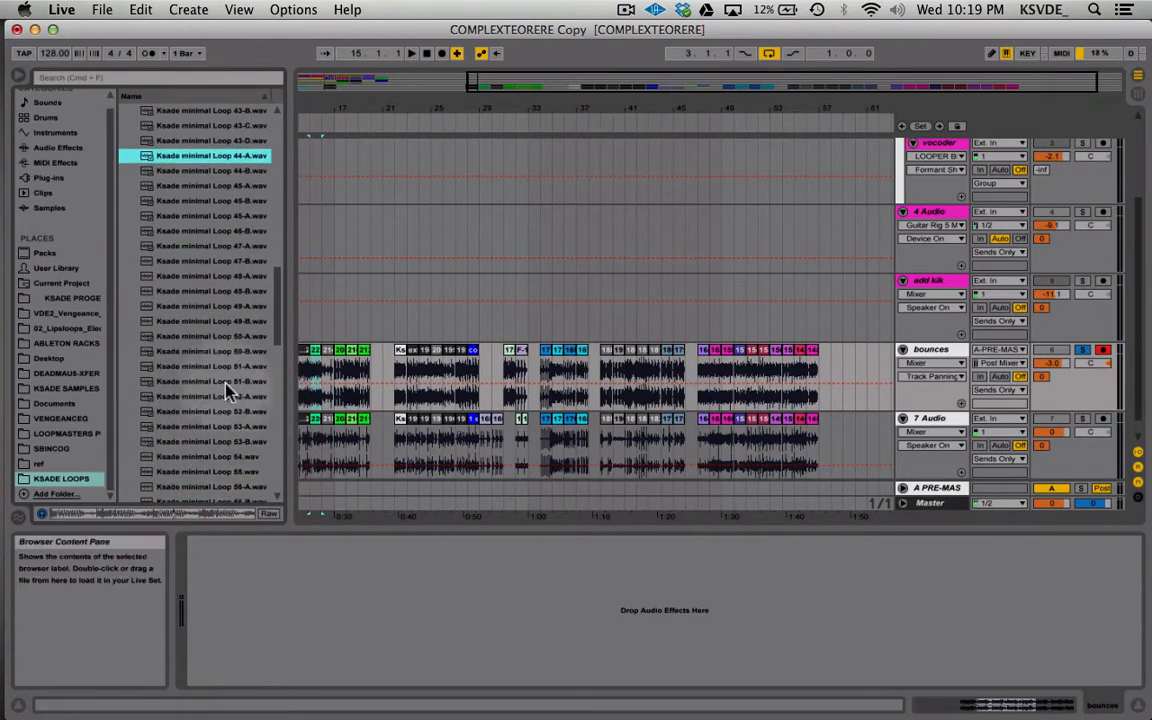
click(226, 320)
click(238, 426)
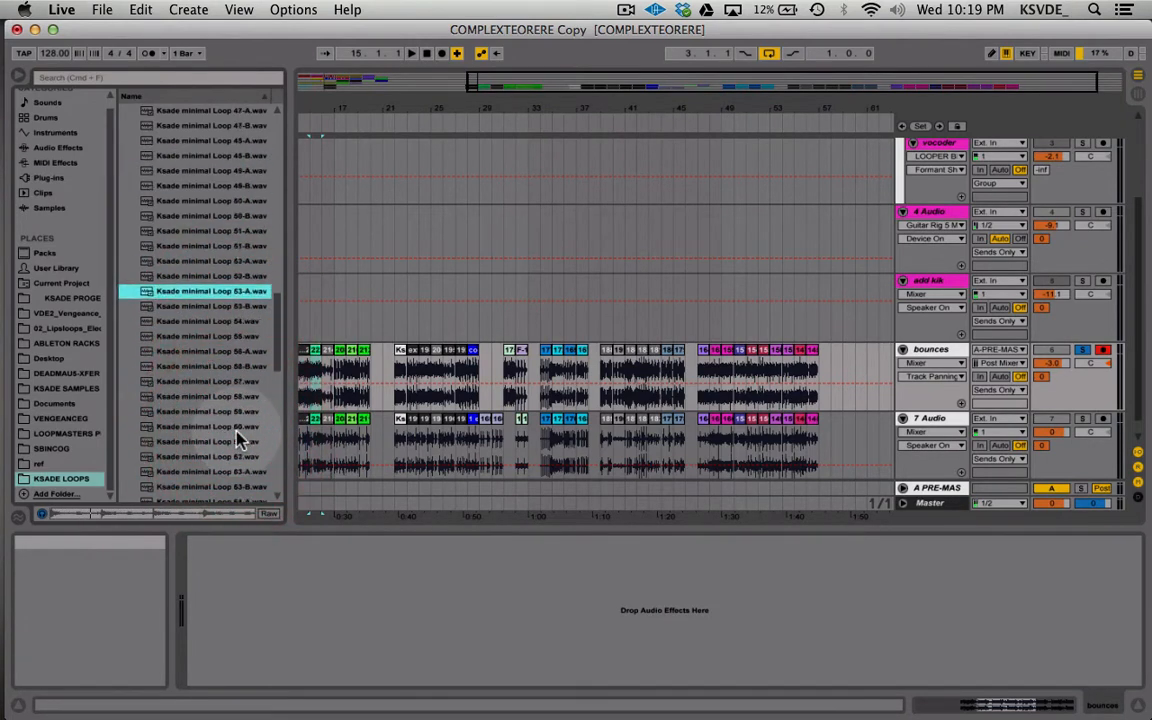
- Audition further Ksade minimal loops in the browser, including Loop 53-B, 60 and 65-A
scroll(235, 420, down, 4)
click(229, 276)
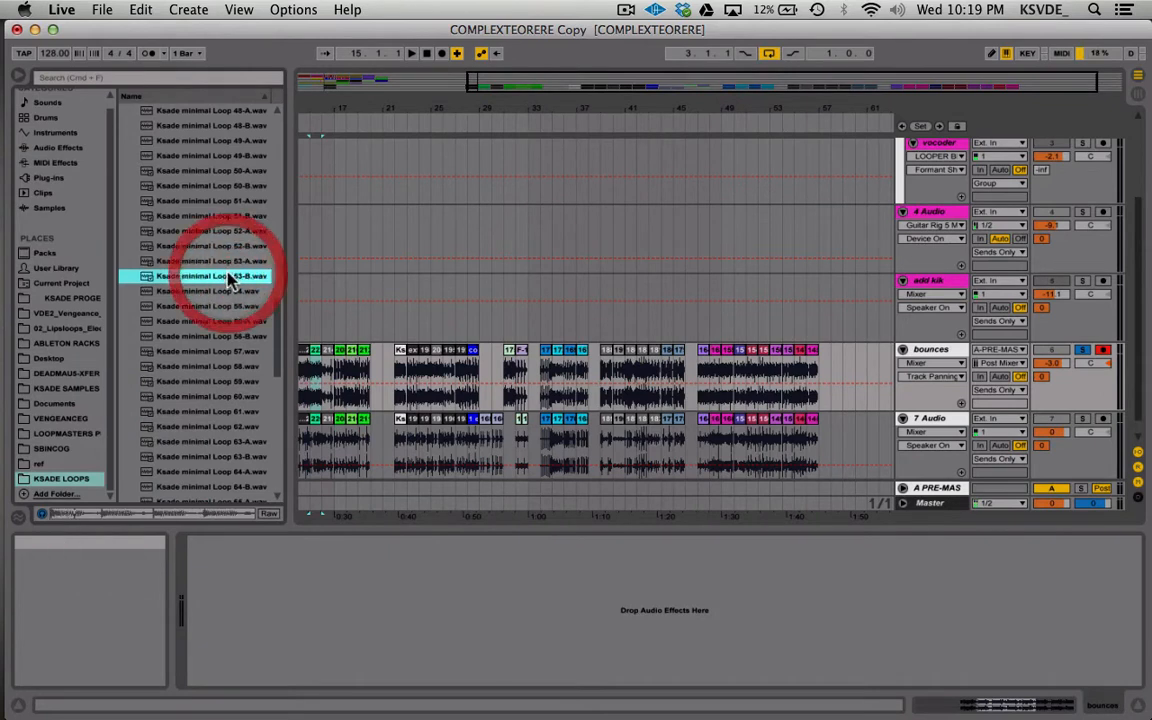
click(231, 398)
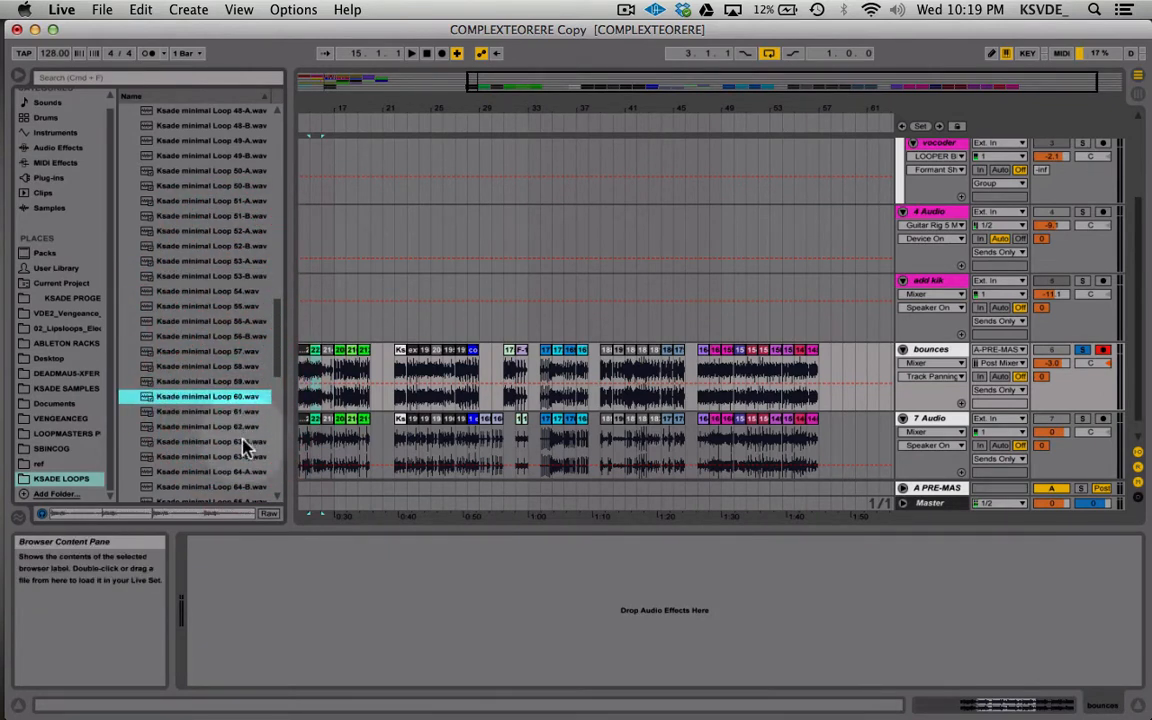
click(240, 442)
scroll(240, 448, down, 4)
click(232, 352)
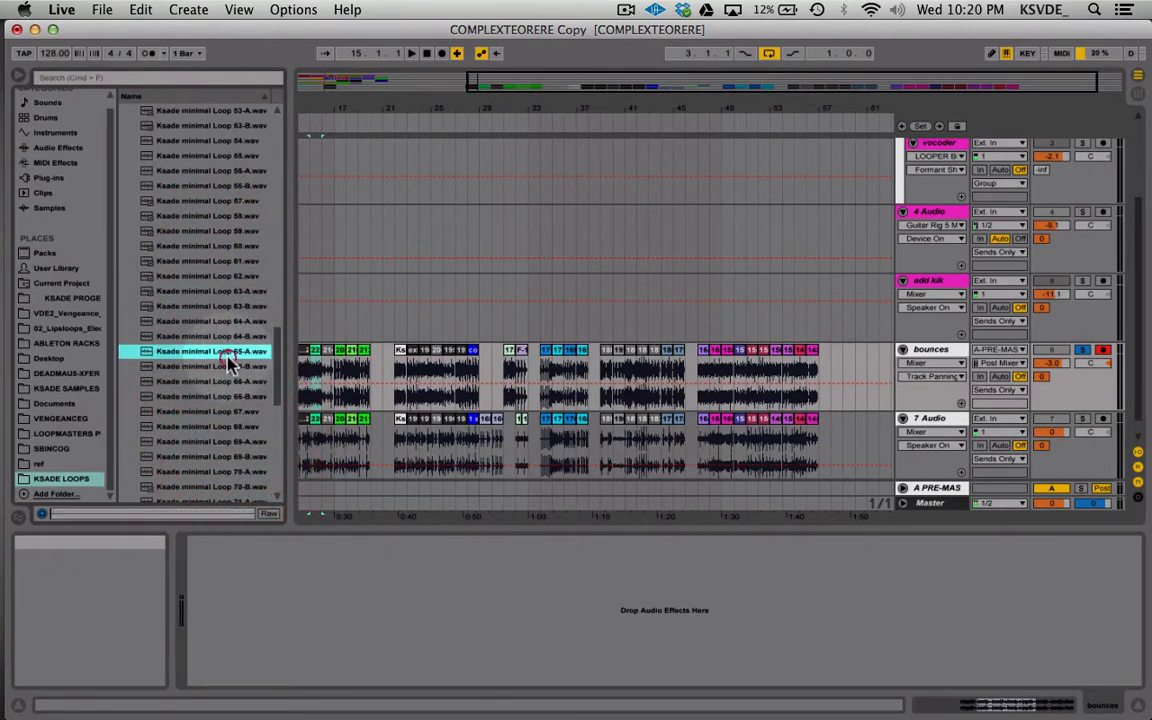
- Audition Ksade minimal loops from 66-B through 69-B in the browser, ending on Loop 69-A
click(257, 397)
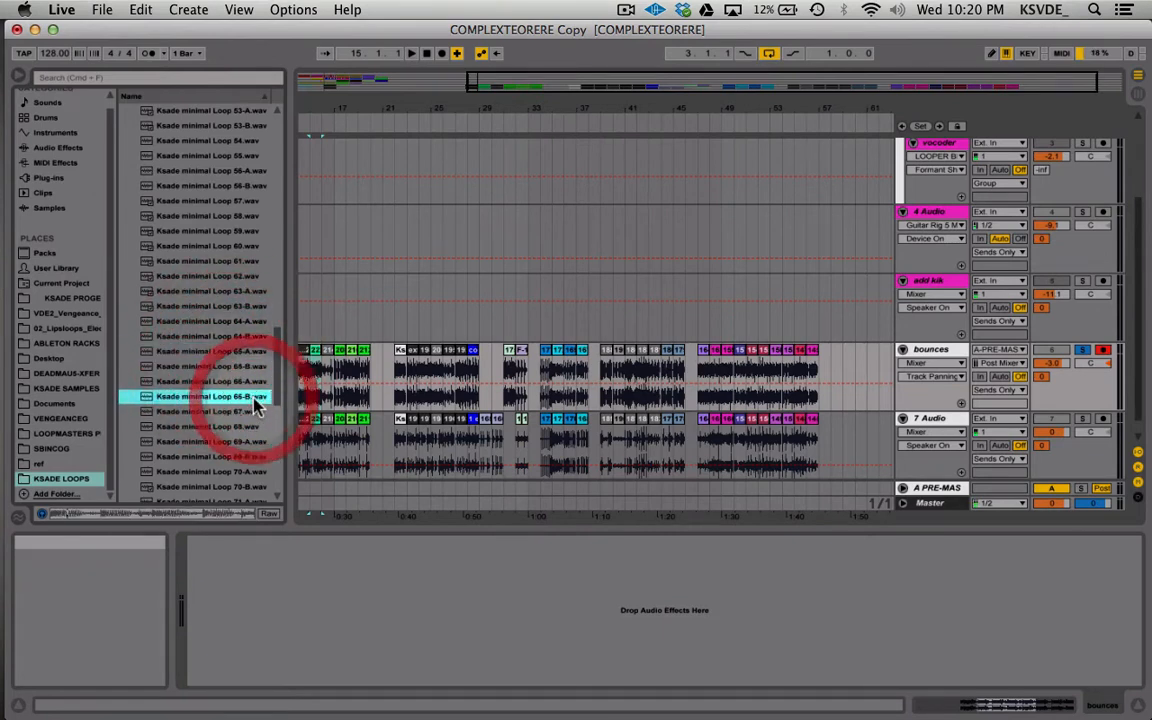
click(252, 412)
click(252, 442)
scroll(252, 447, down, 3)
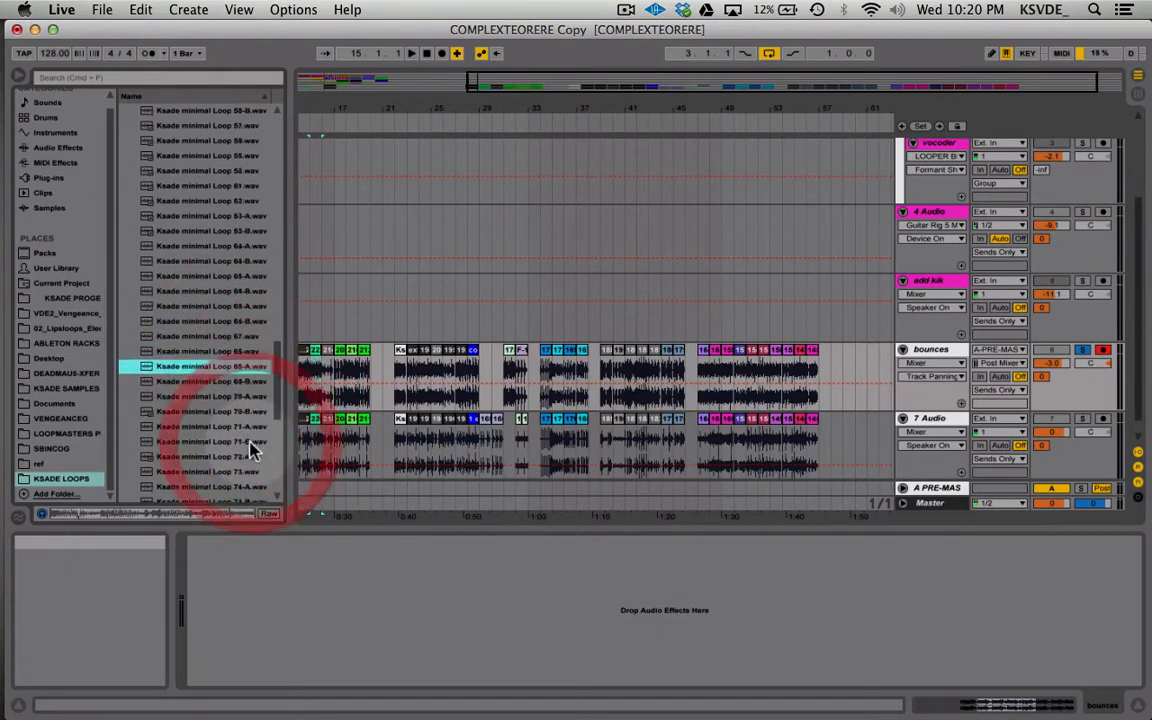
click(234, 340)
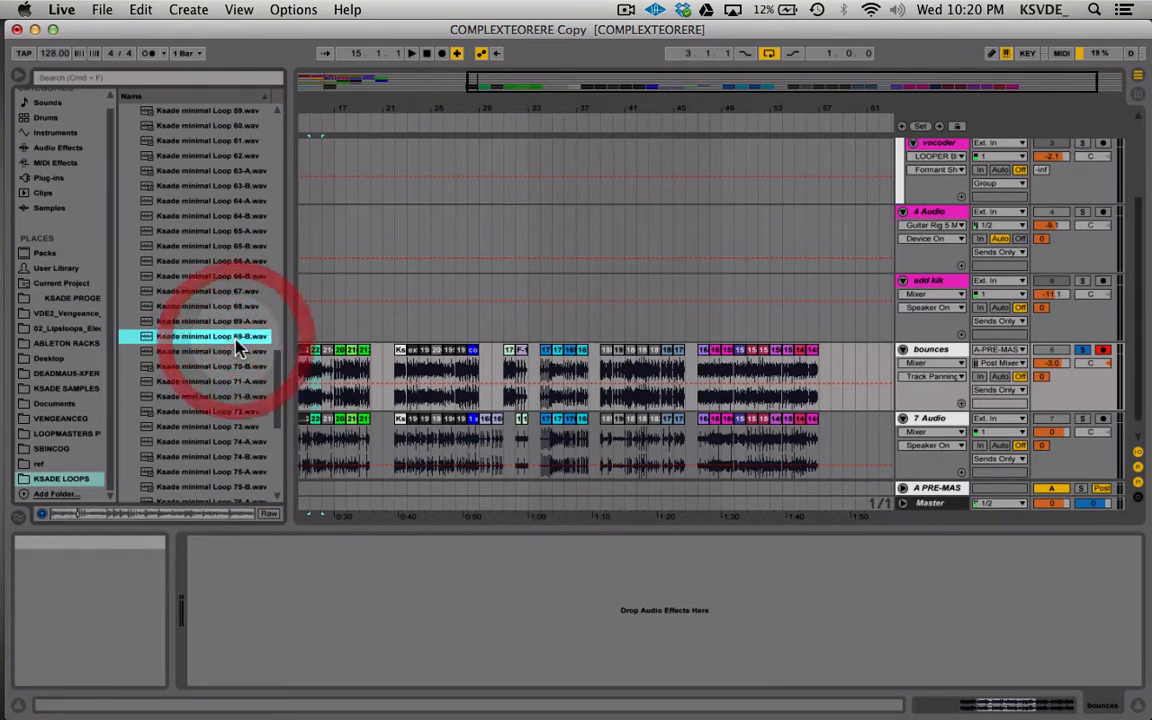
click(227, 324)
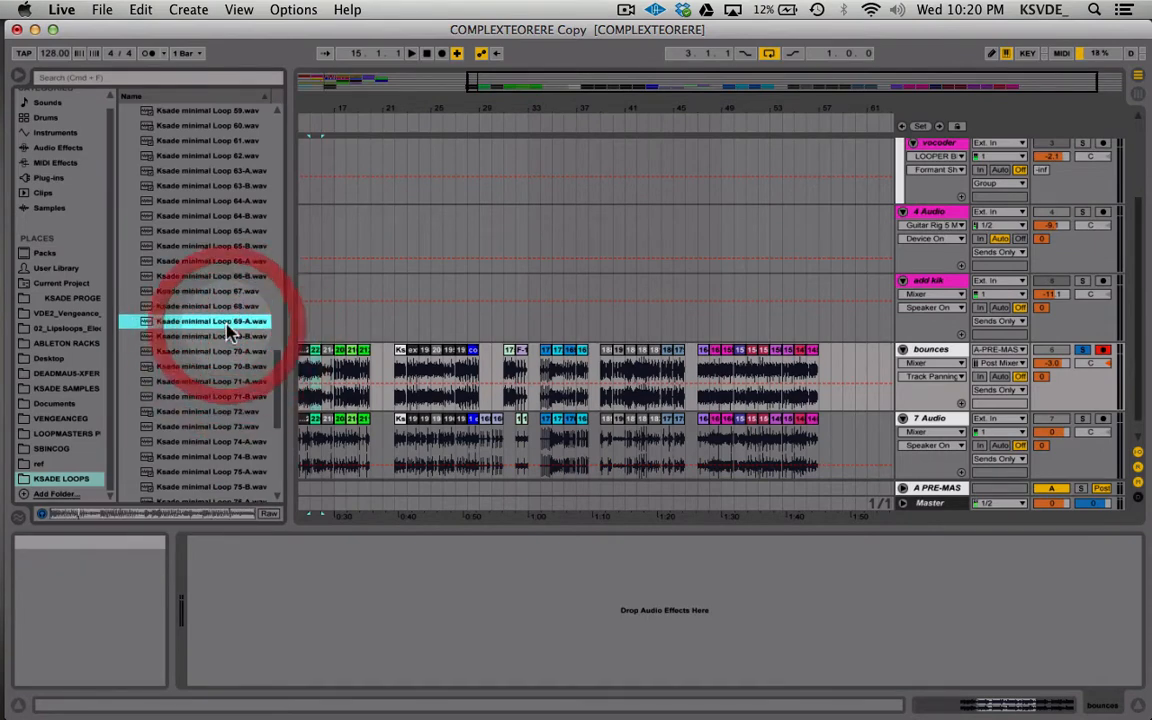
- Look over the whole arrangement, from the source clips on the grouped tracks to the last clips on the bounces and 7 Audio tracks
scroll(517, 324, left, 4)
scroll(517, 324, up, 3)
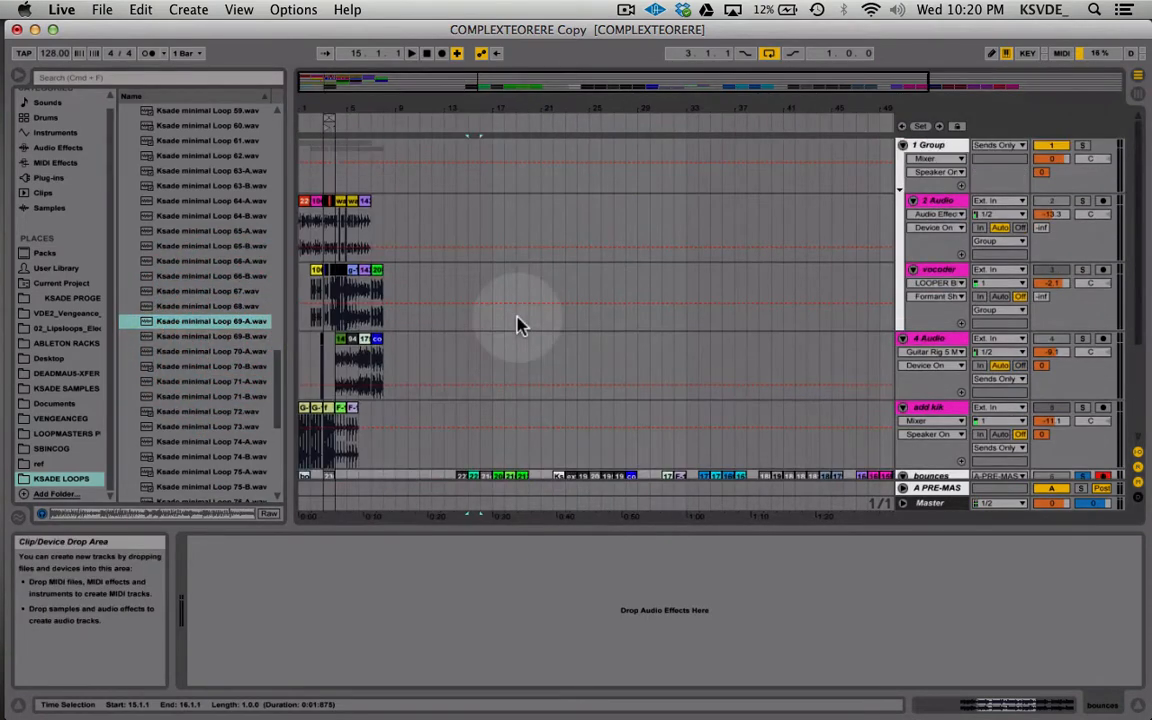
scroll(517, 324, down, 4)
scroll(517, 324, right, 5)
scroll(517, 324, left, 5)
scroll(517, 324, up, 5)
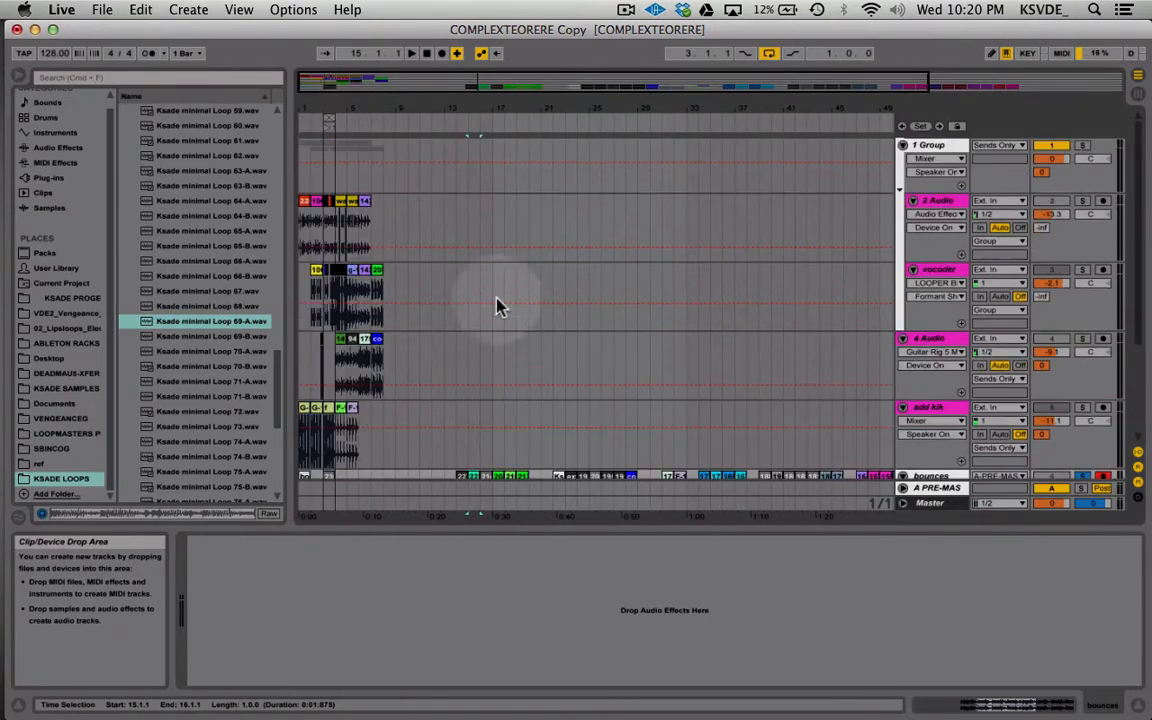
scroll(517, 270, down, 3)
scroll(517, 272, up, 3)
scroll(517, 272, down, 4)
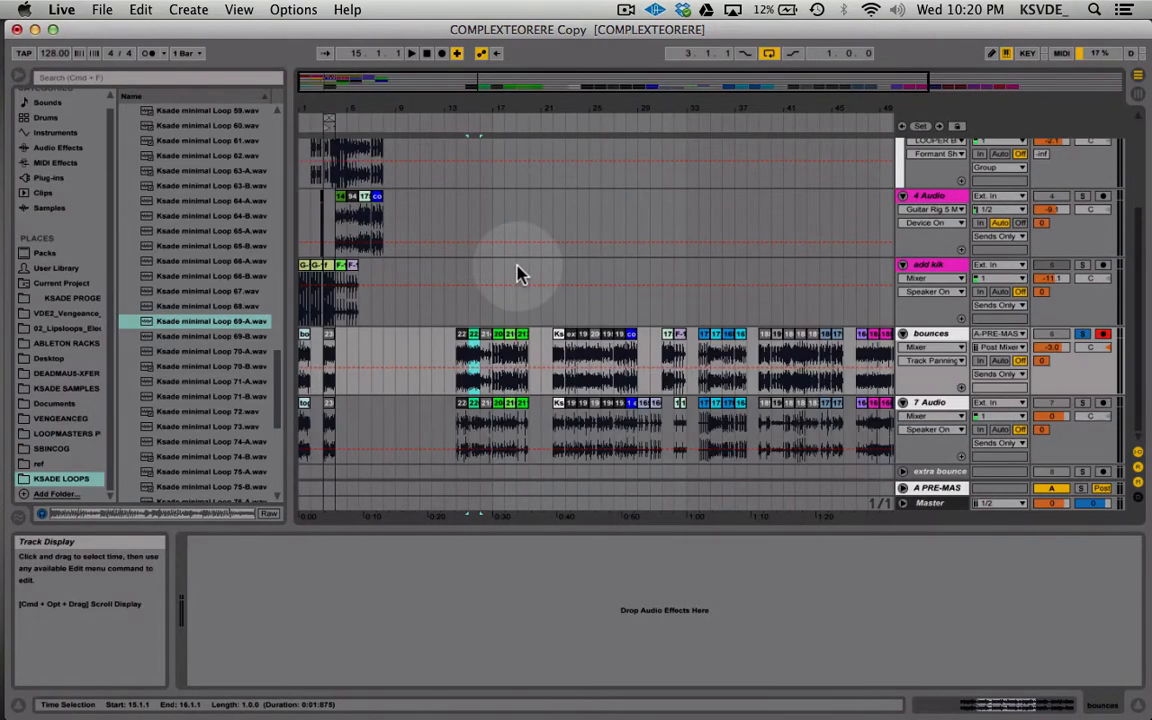
scroll(517, 272, up, 3)
scroll(517, 272, down, 3)
scroll(733, 360, right, 2)
scroll(733, 360, right, 5)
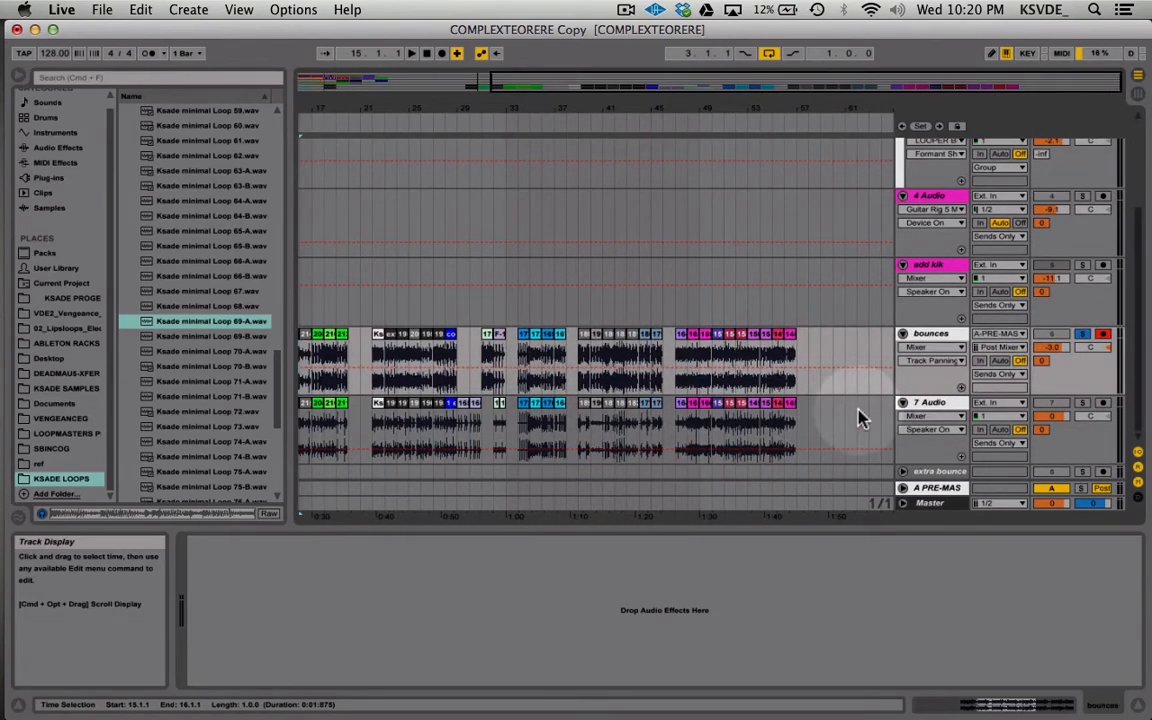
- Select from the end of the 7 Audio clips back to bar 30, up to the add kik track, and return to the arrangement's start
click(811, 418)
drag(811, 418, 465, 314)
scroll(465, 314, up, 5)
scroll(465, 314, left, 5)
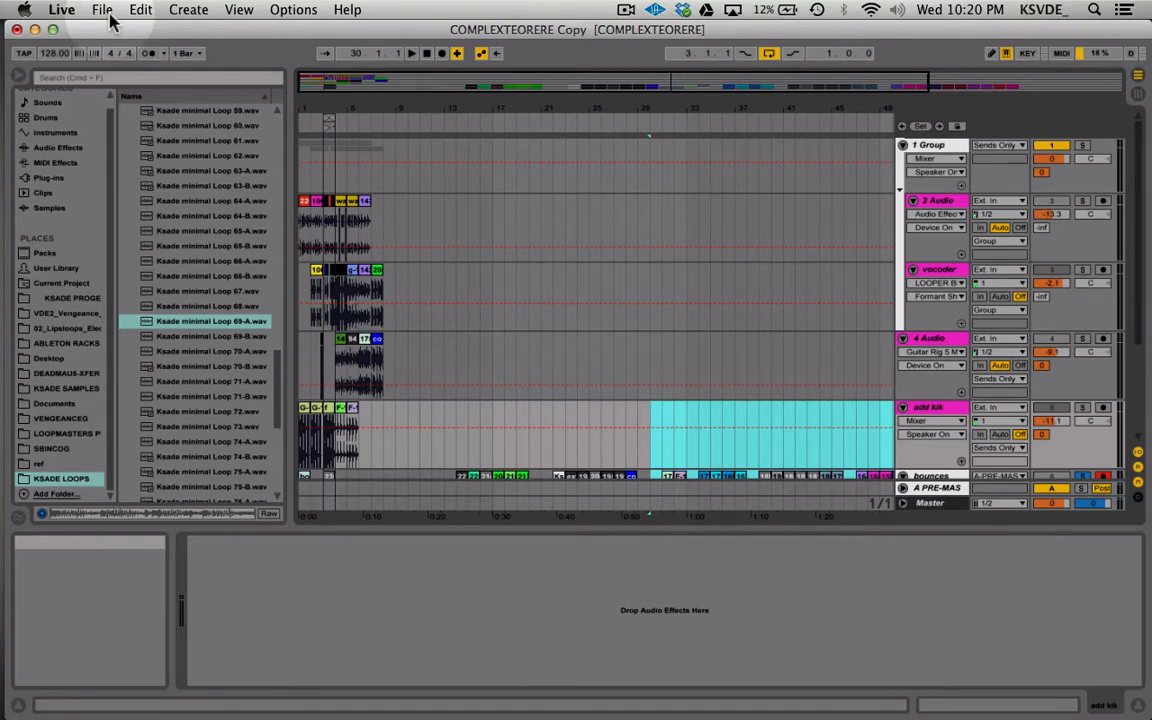
- Open the recent set KSADE LOOP MAKER SESSION.als, saving the changes to COMPLEXTEORERE Copy
click(111, 14)
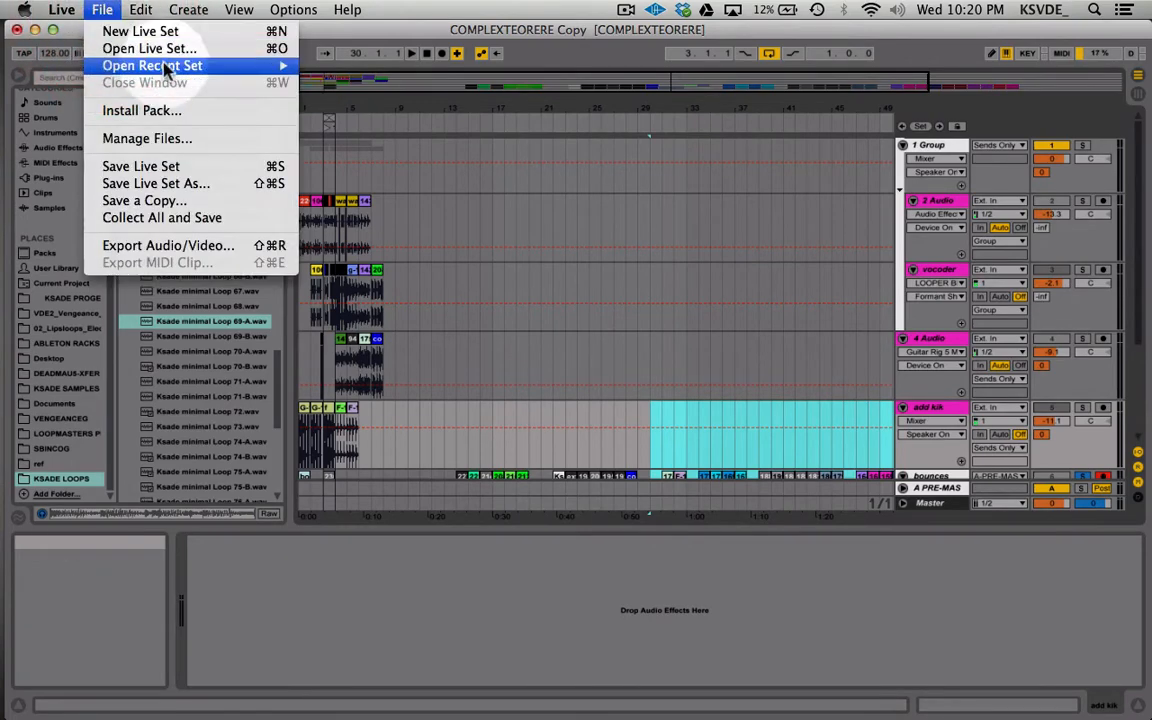
mouse_move(150, 65)
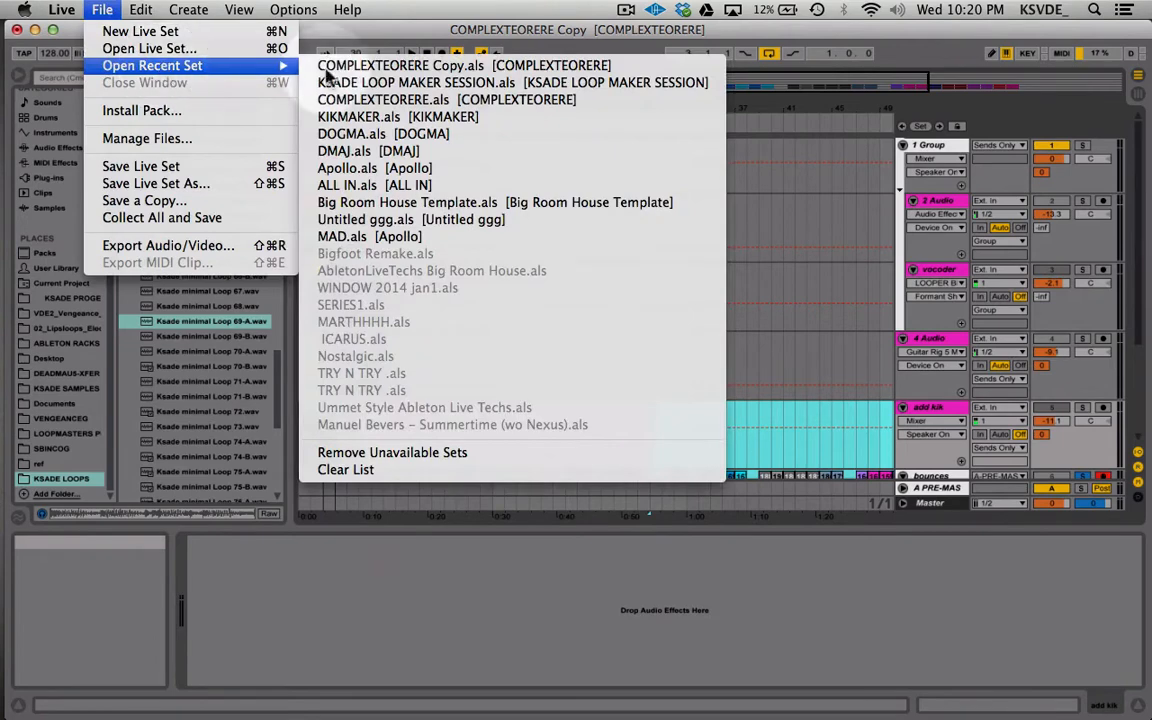
click(430, 84)
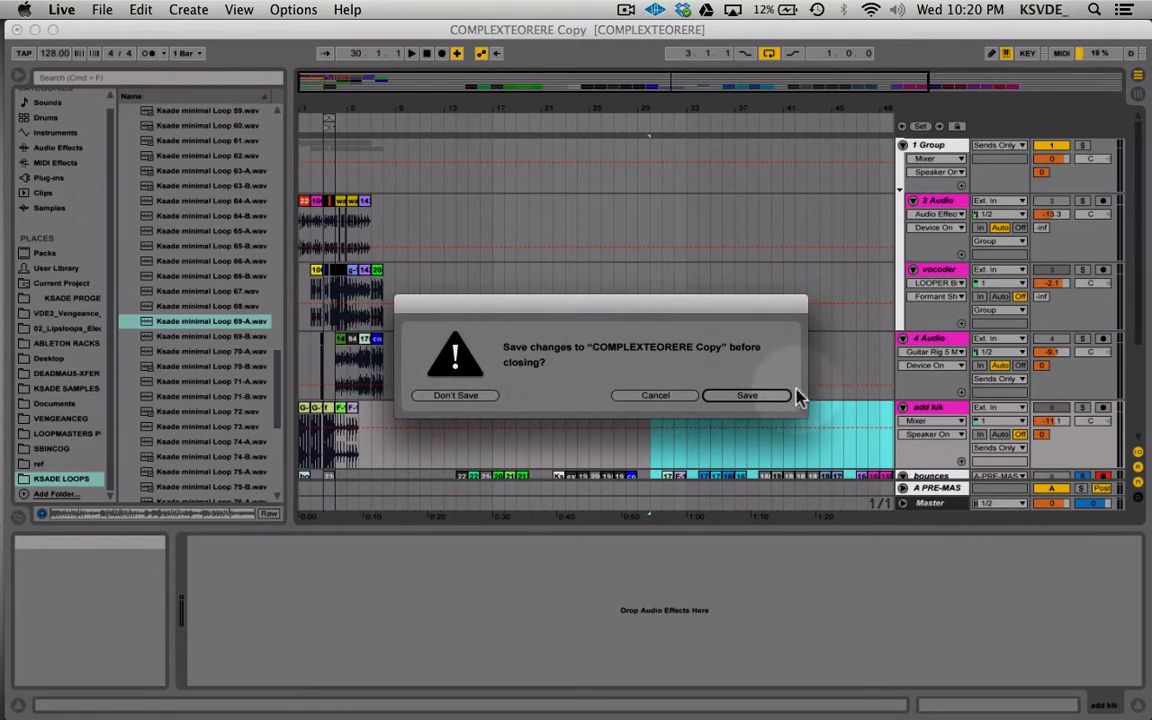
click(757, 397)
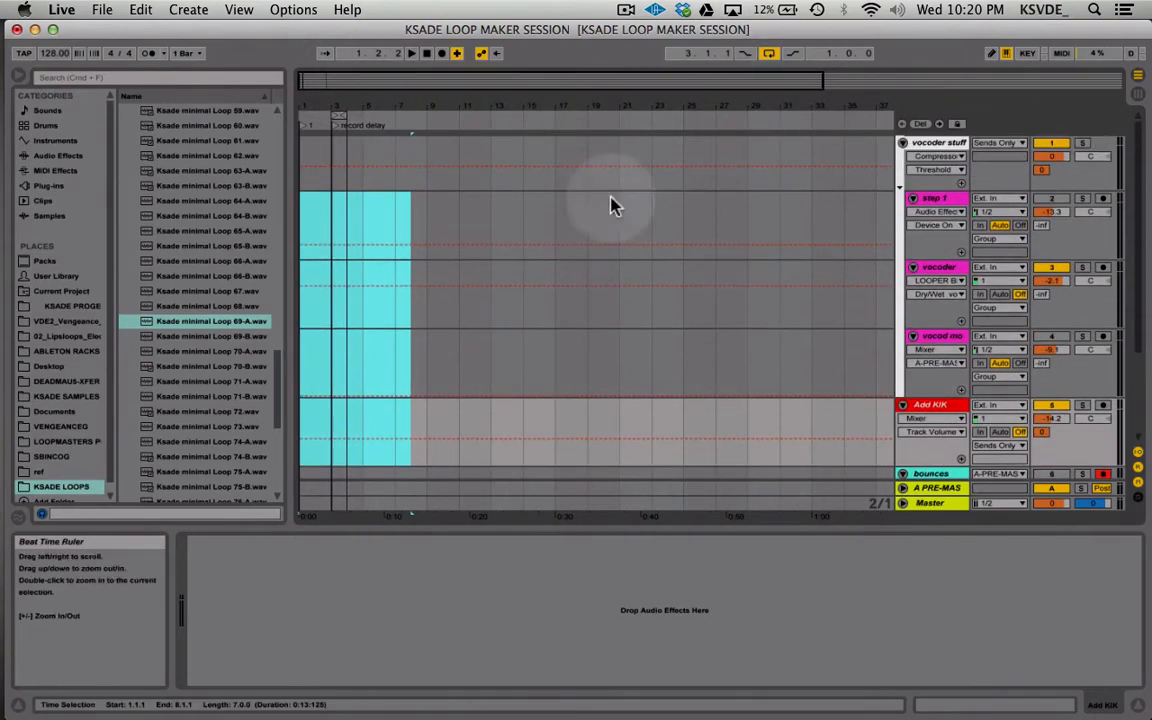
- Show the devices on the vocoder stuff group and look over the session's tracks
click(935, 143)
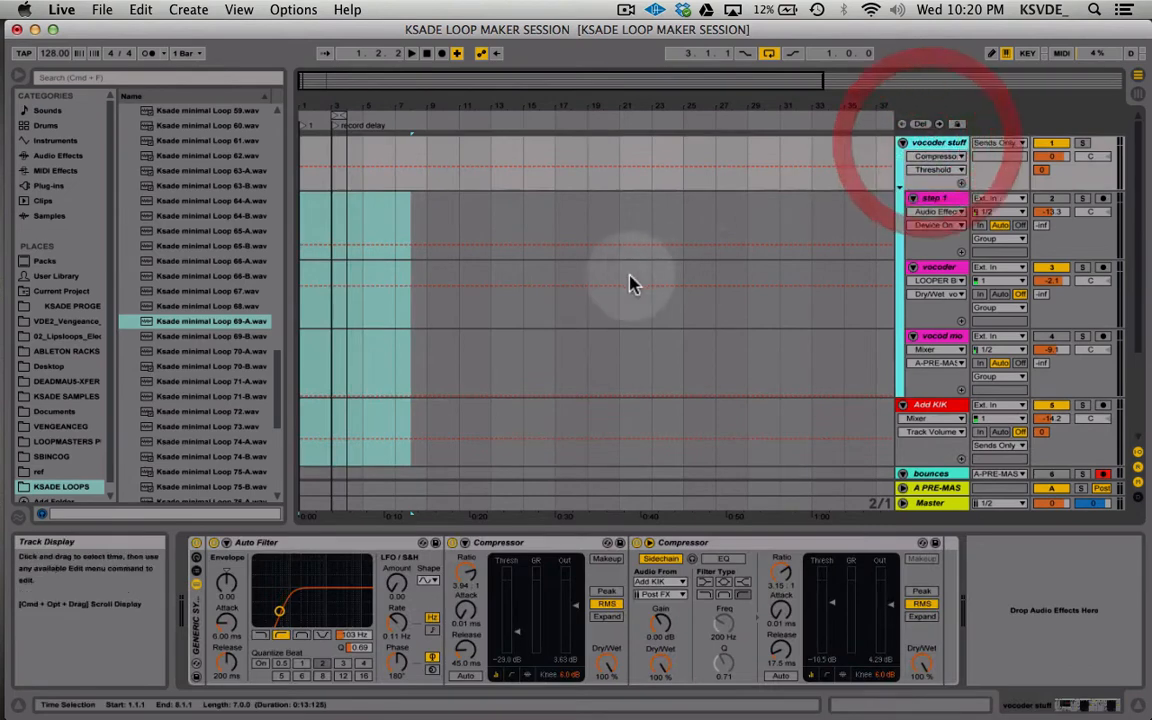
scroll(630, 277, down, 4)
scroll(630, 277, up, 4)
scroll(630, 277, down, 4)
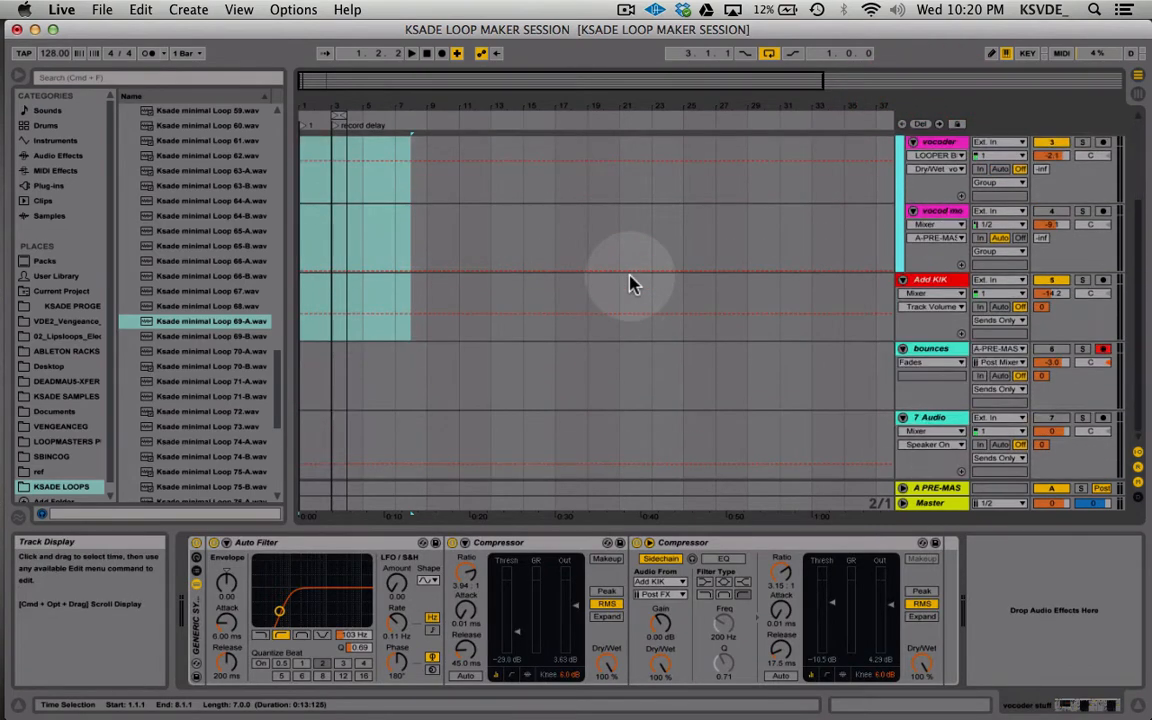
scroll(630, 283, up, 4)
scroll(630, 283, down, 4)
scroll(630, 283, up, 3)
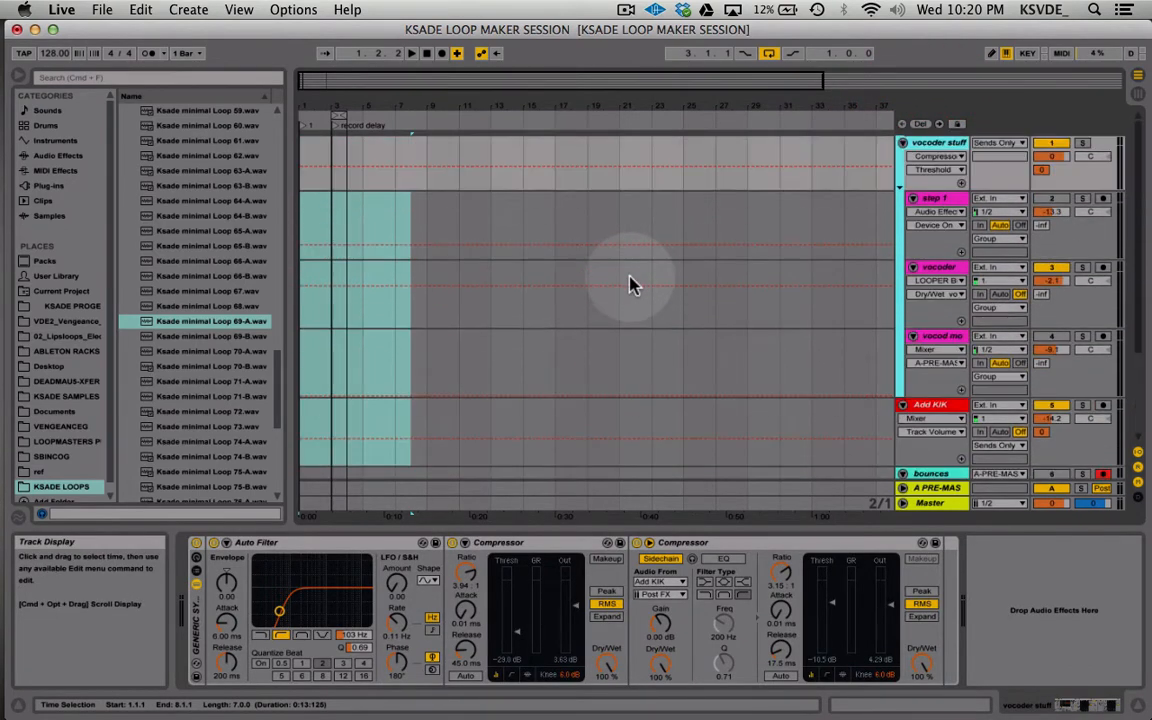
- Show the device chain of the step 1 track, followed by that of the vocoder stuff group
click(960, 203)
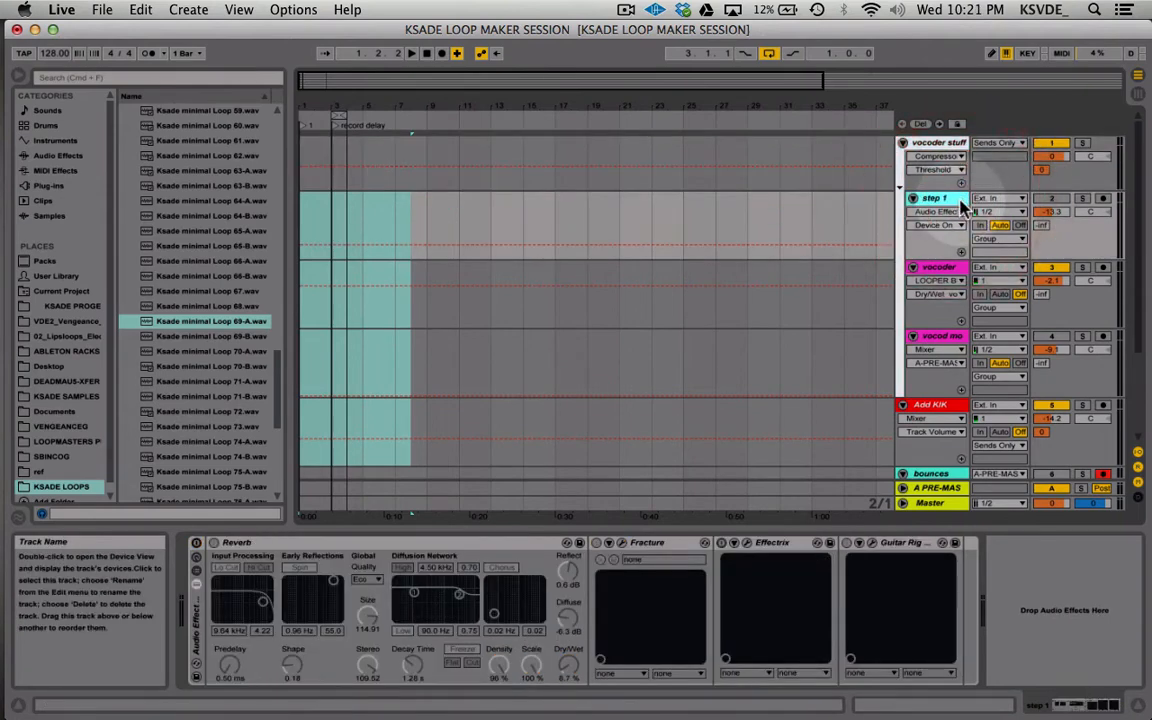
scroll(960, 204, down, 3)
scroll(960, 207, up, 3)
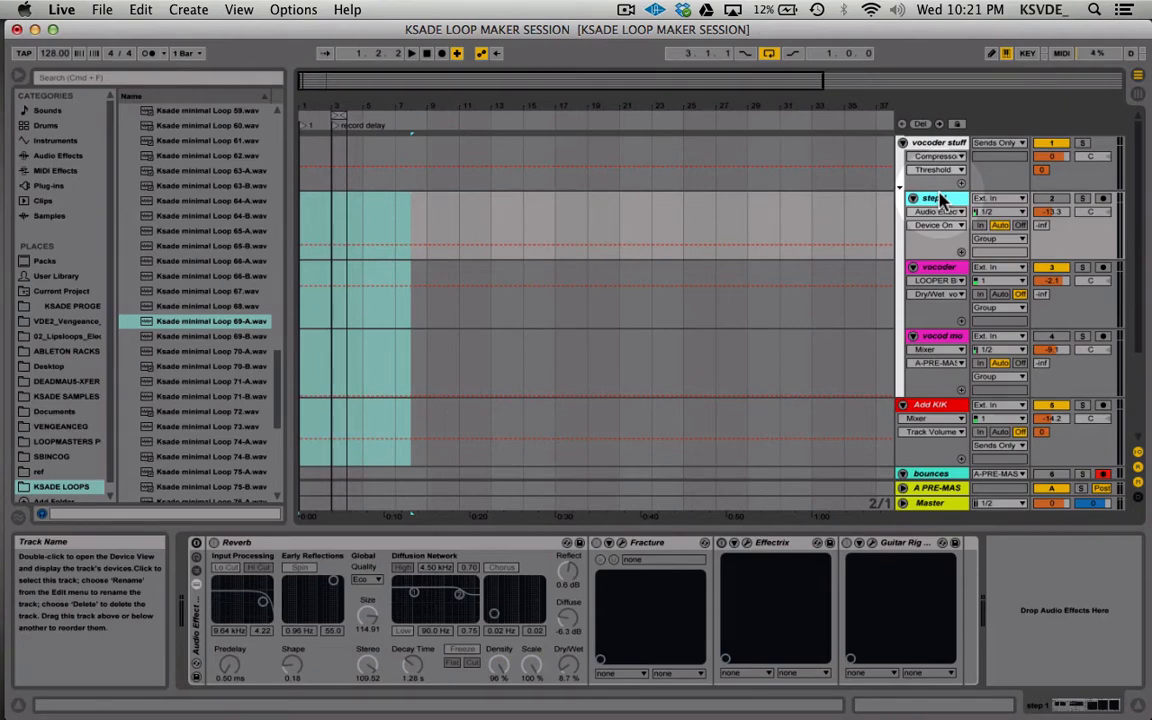
click(940, 143)
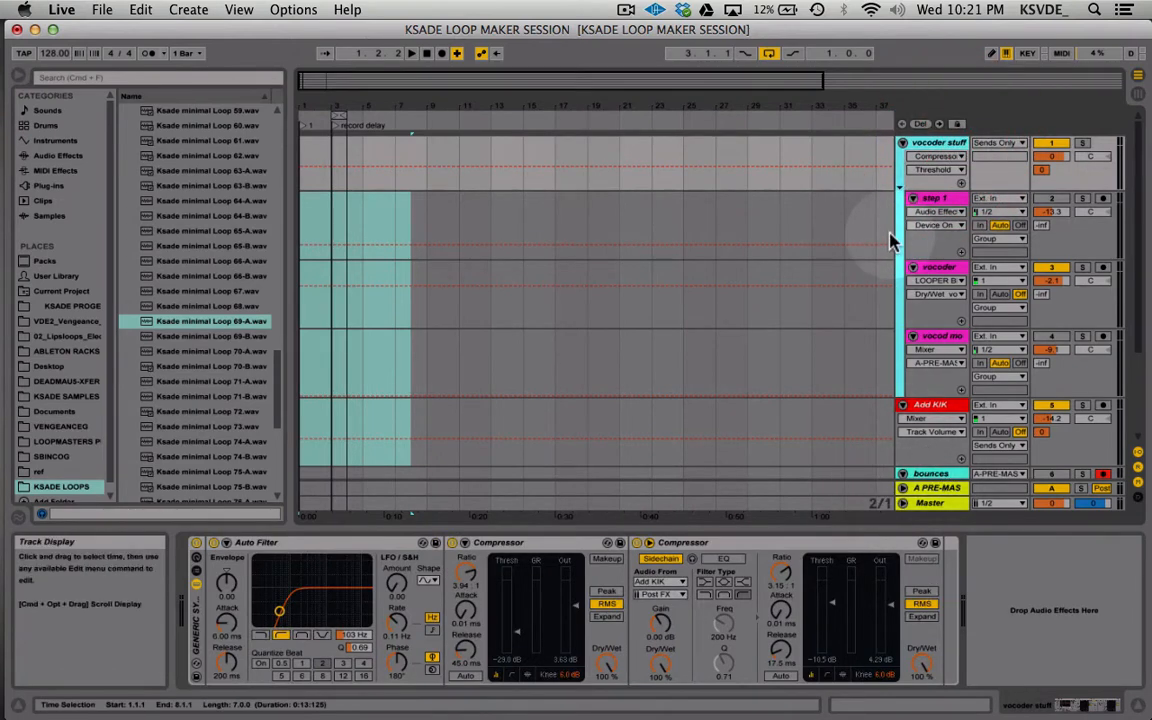
- Show the devices on the A PRE-MAS return track and switch to Session View
scroll(890, 240, down, 3)
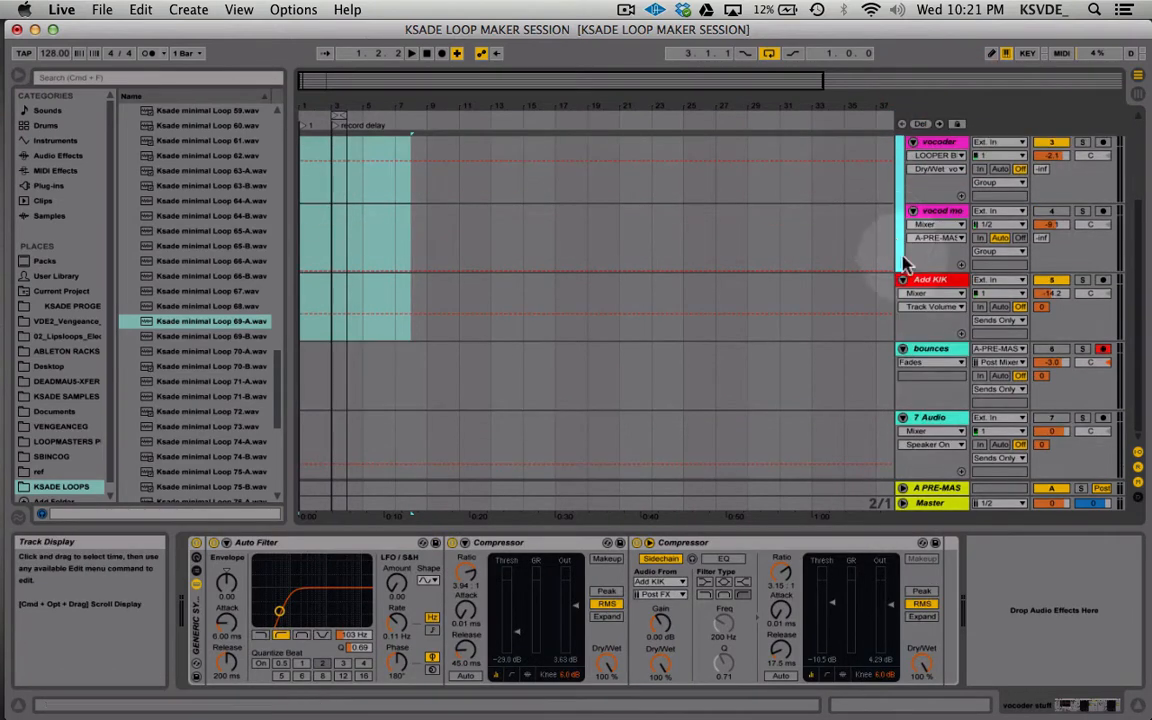
click(932, 493)
key(Tab)
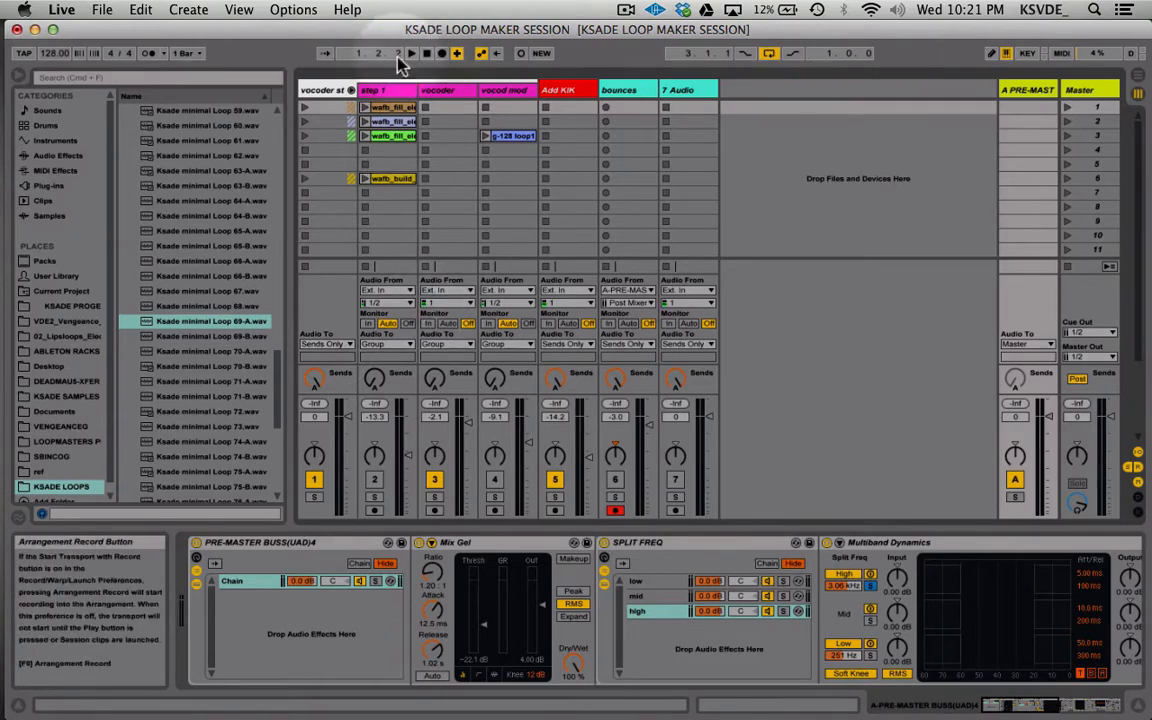
- Inspect the device chains of the step 1, vocod mod, vocoder, Add KIK, bounces and 7 Audio tracks in turn
click(375, 91)
click(495, 91)
click(445, 91)
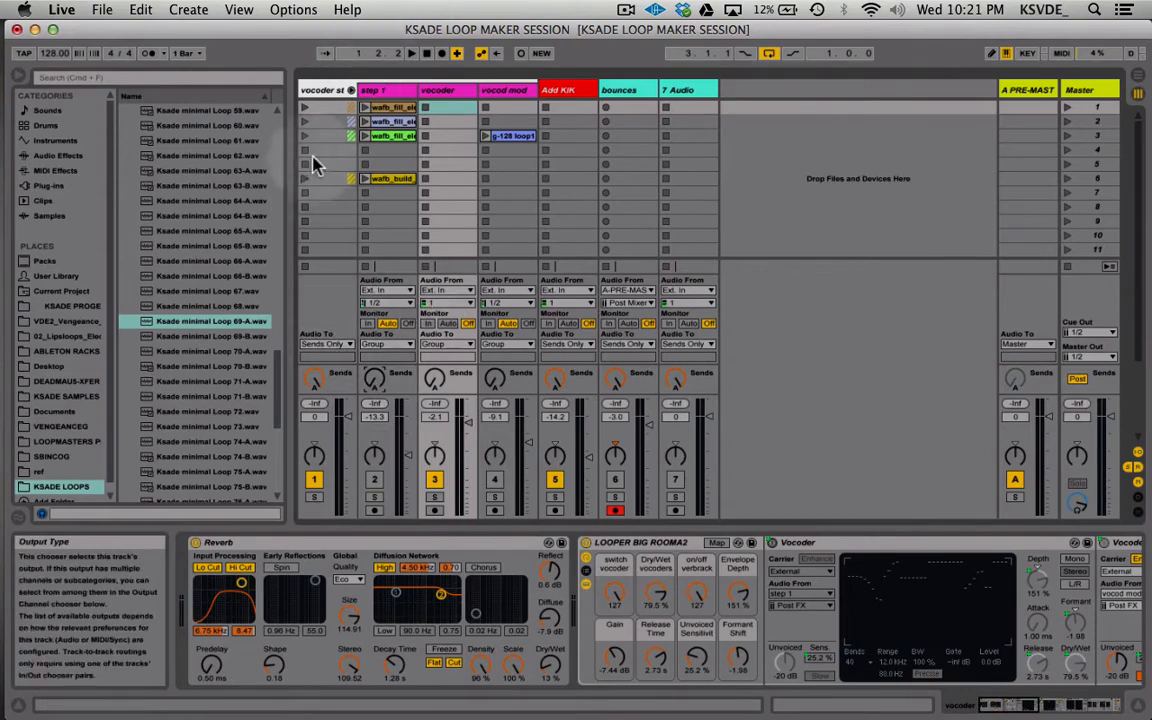
click(557, 91)
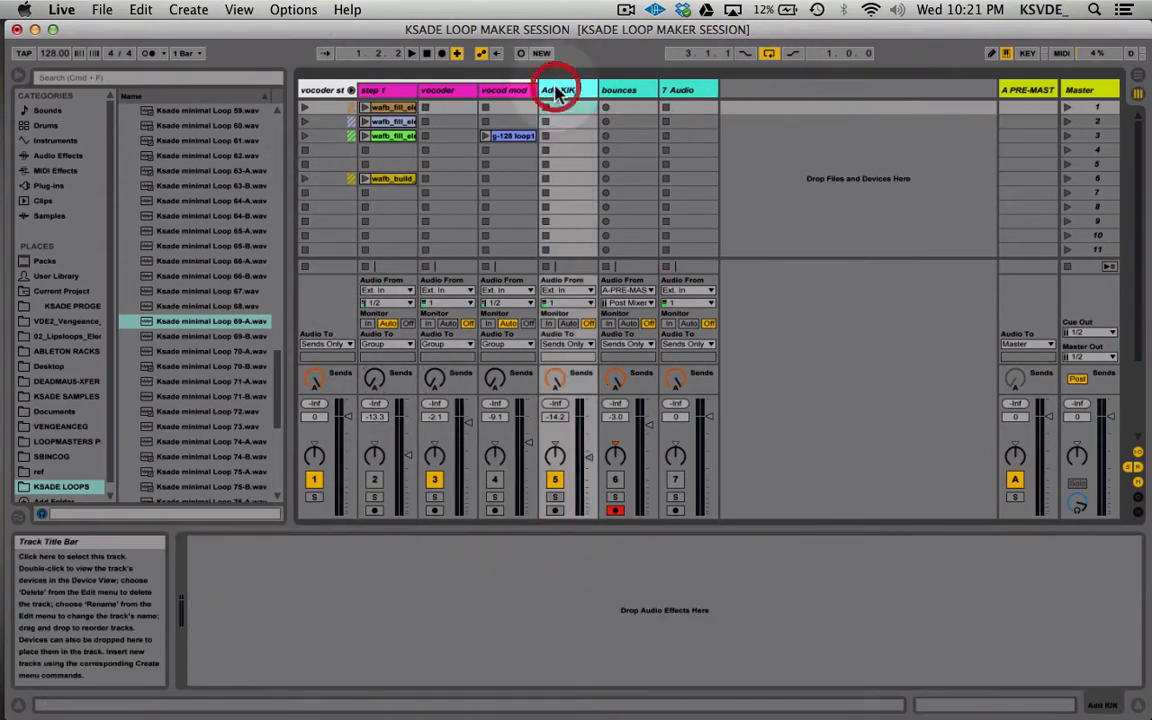
click(641, 90)
click(705, 89)
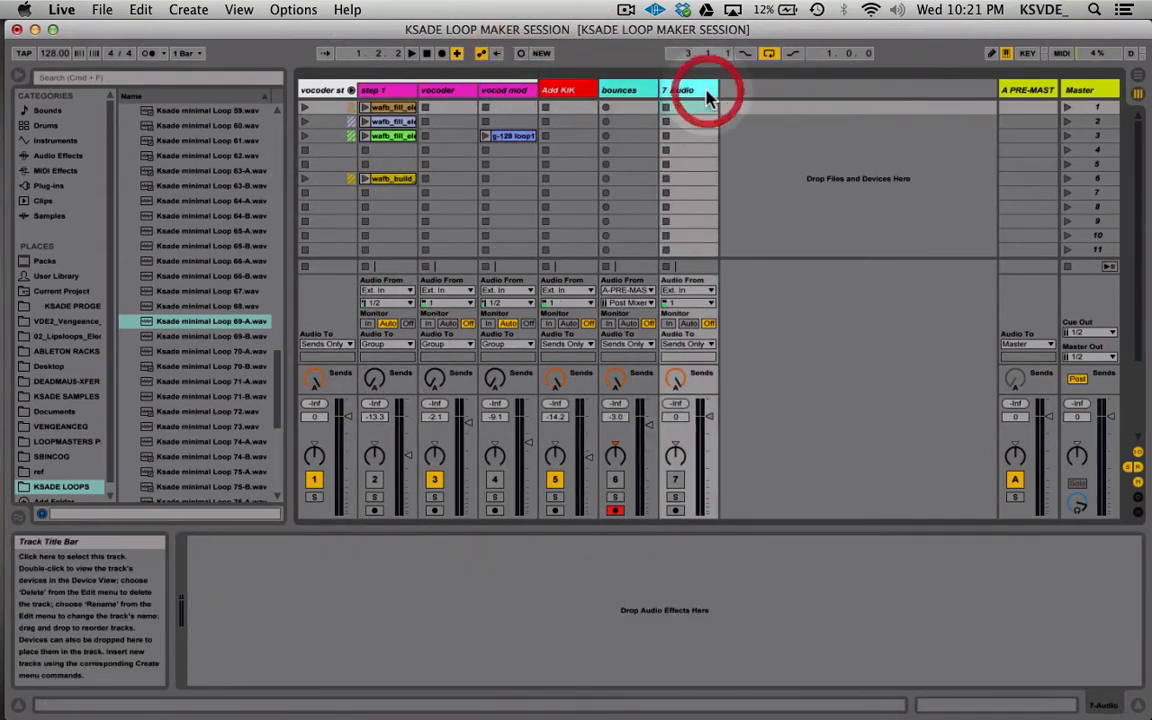
- Check the Sends Only output routing of Add KIK and 7 Audio, and examine the device chain on the A PRE-MAST return track
click(572, 345)
click(674, 332)
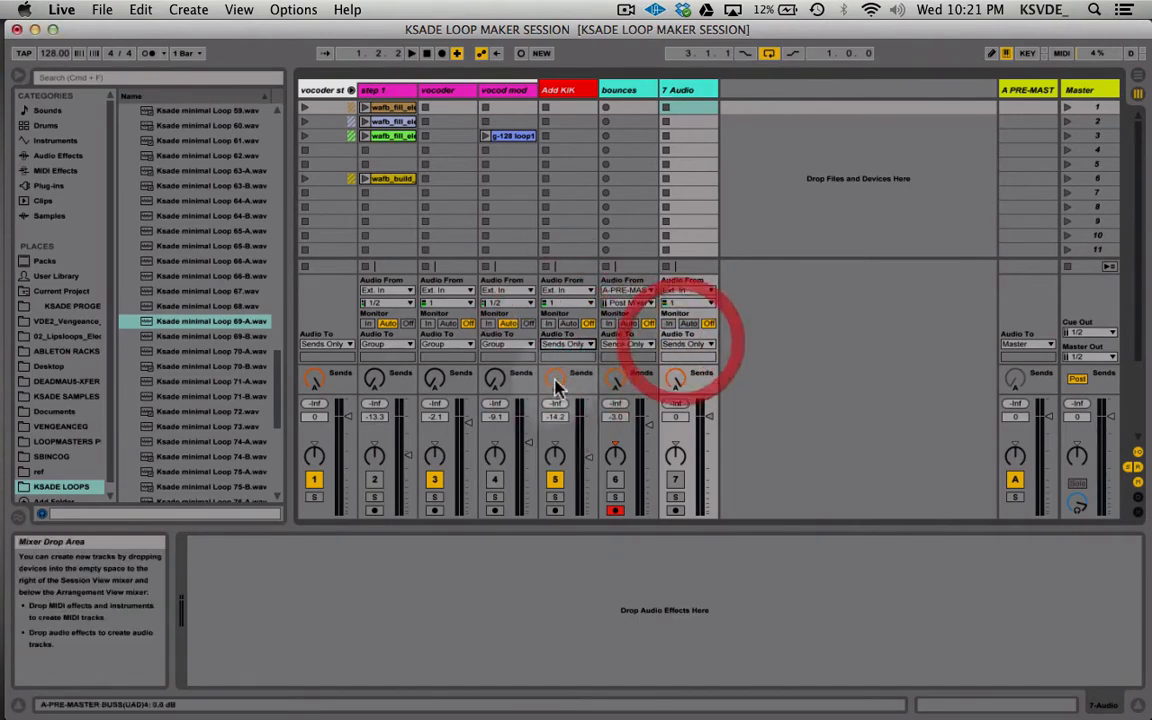
click(1030, 92)
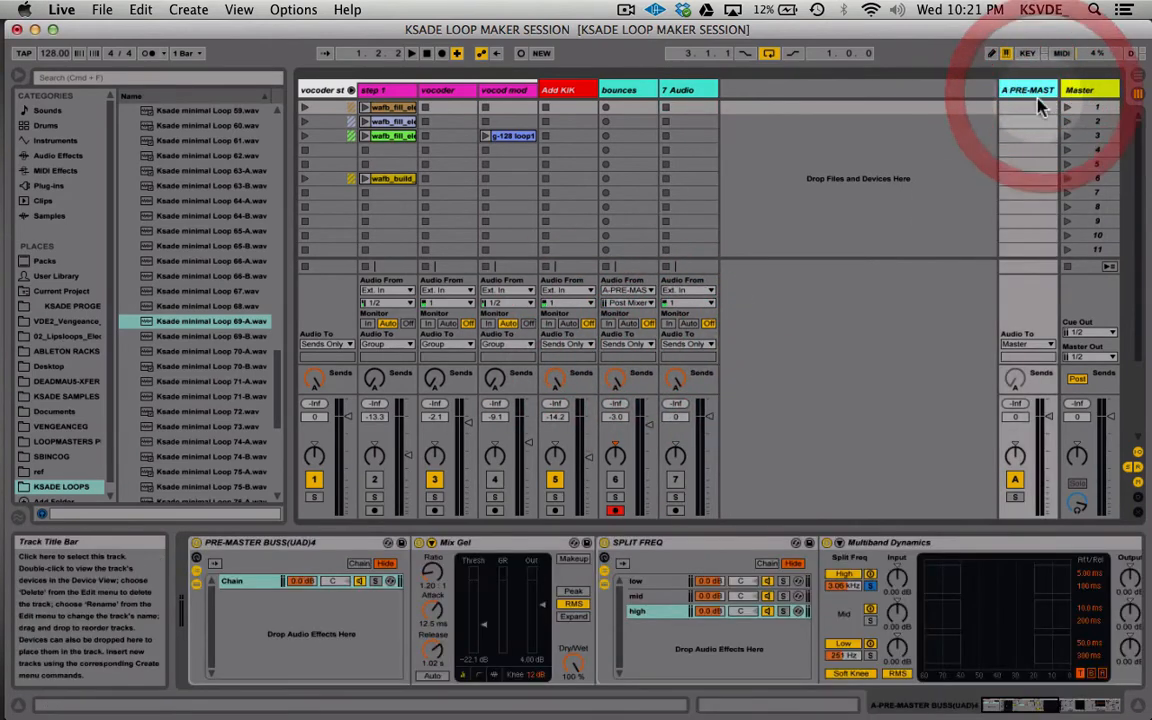
scroll(834, 605, right, 8)
scroll(835, 604, left, 8)
scroll(835, 604, right, 10)
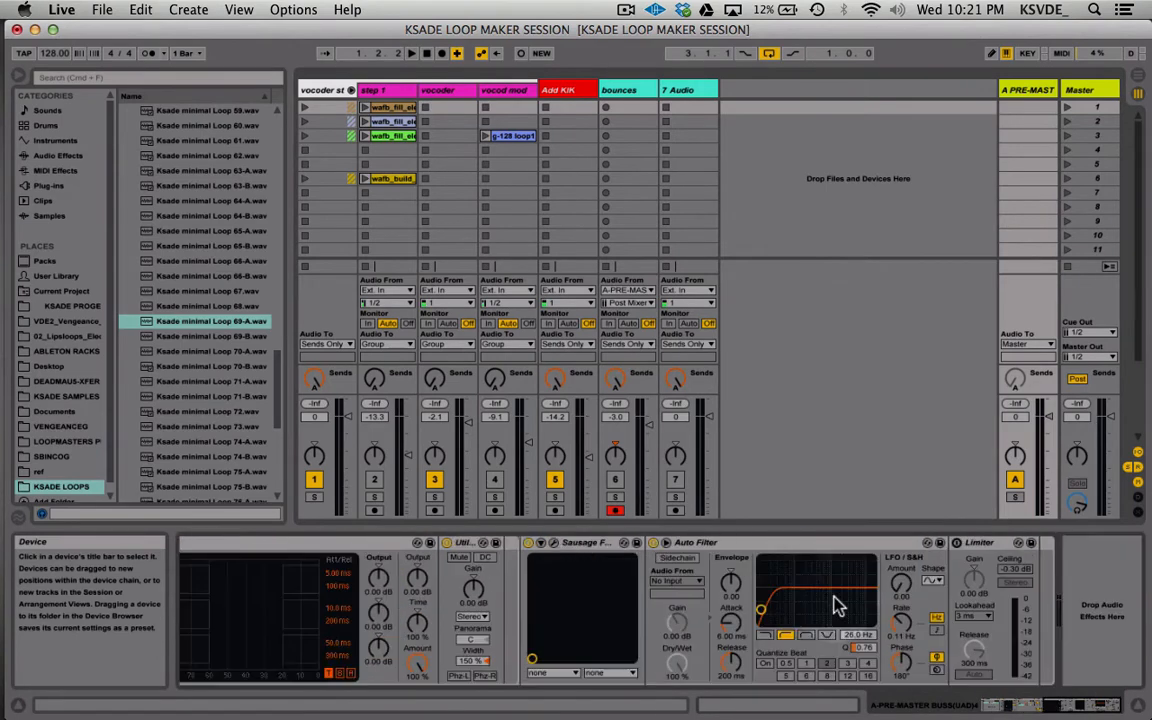
scroll(834, 600, left, 10)
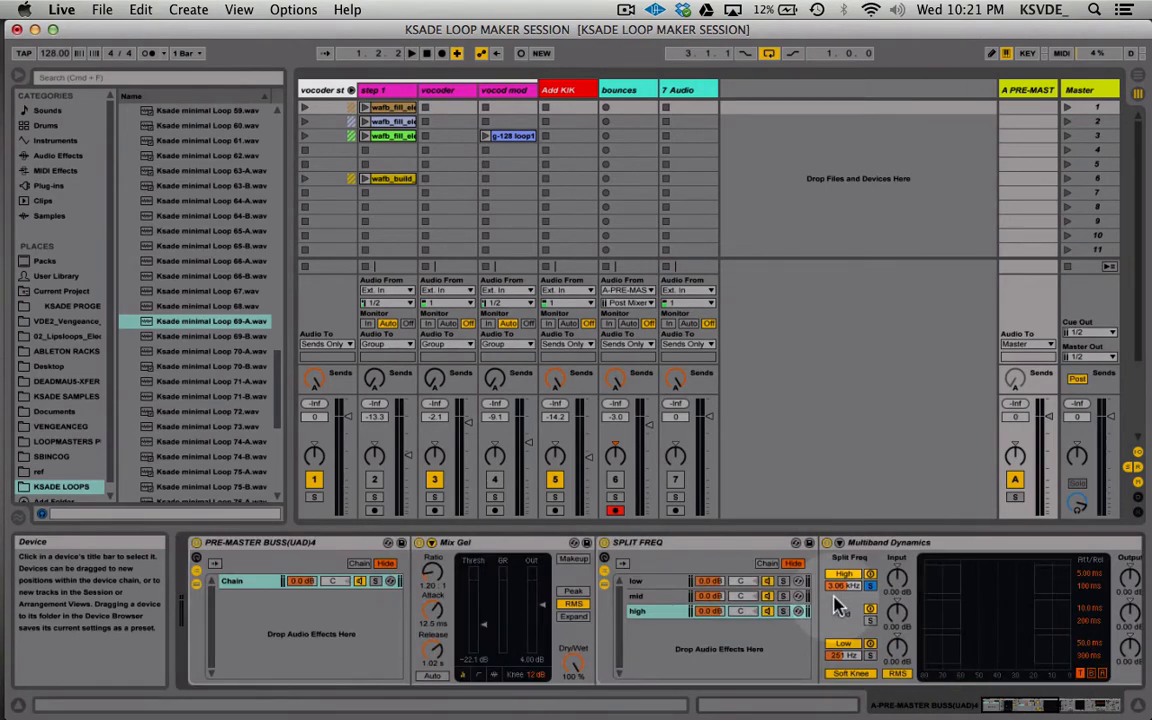
scroll(838, 603, right, 8)
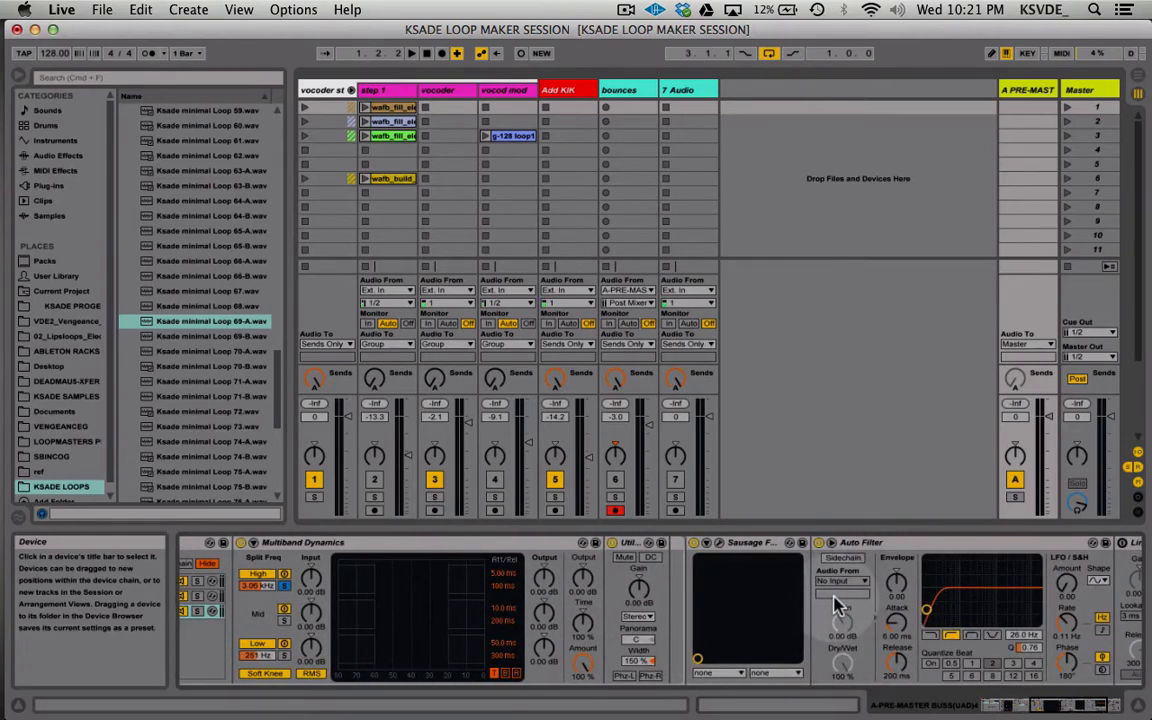
scroll(838, 603, left, 8)
scroll(838, 604, right, 4)
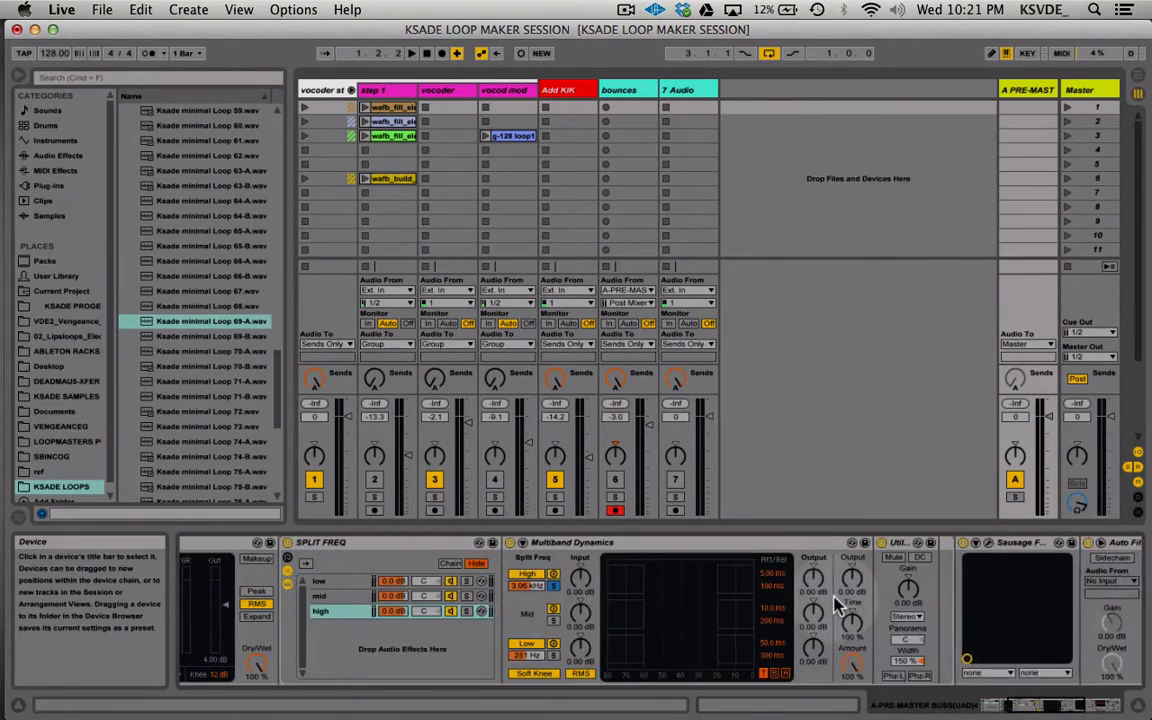
scroll(838, 605, left, 4)
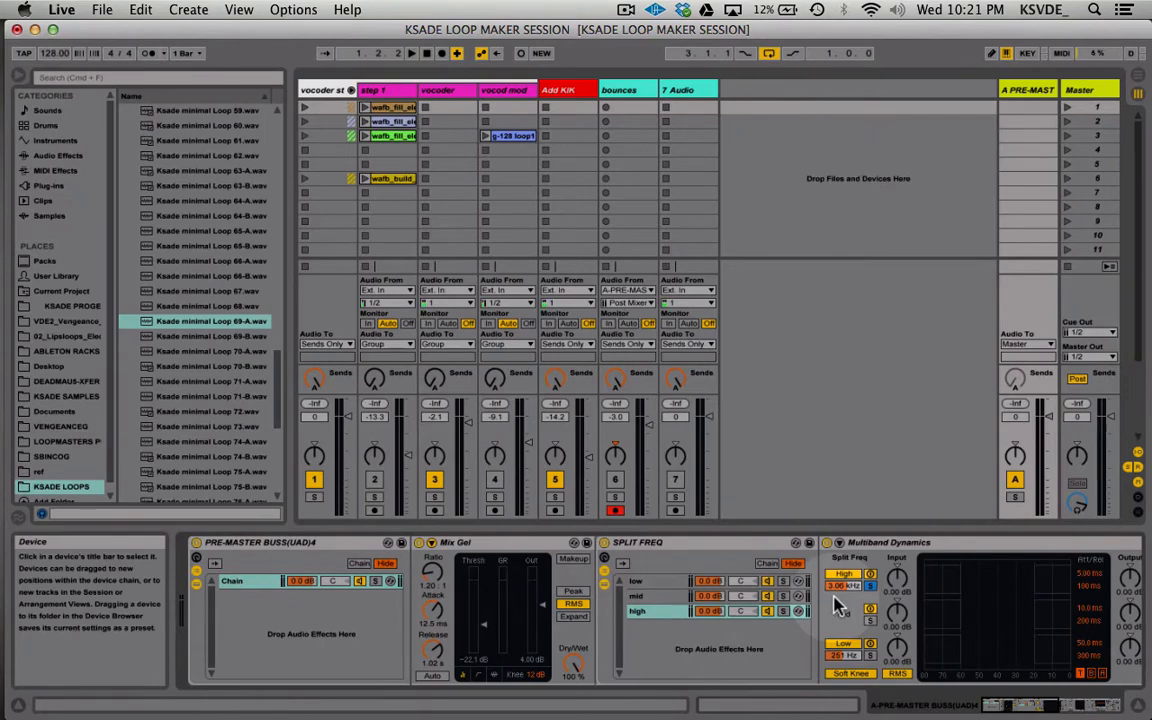
scroll(838, 603, right, 2)
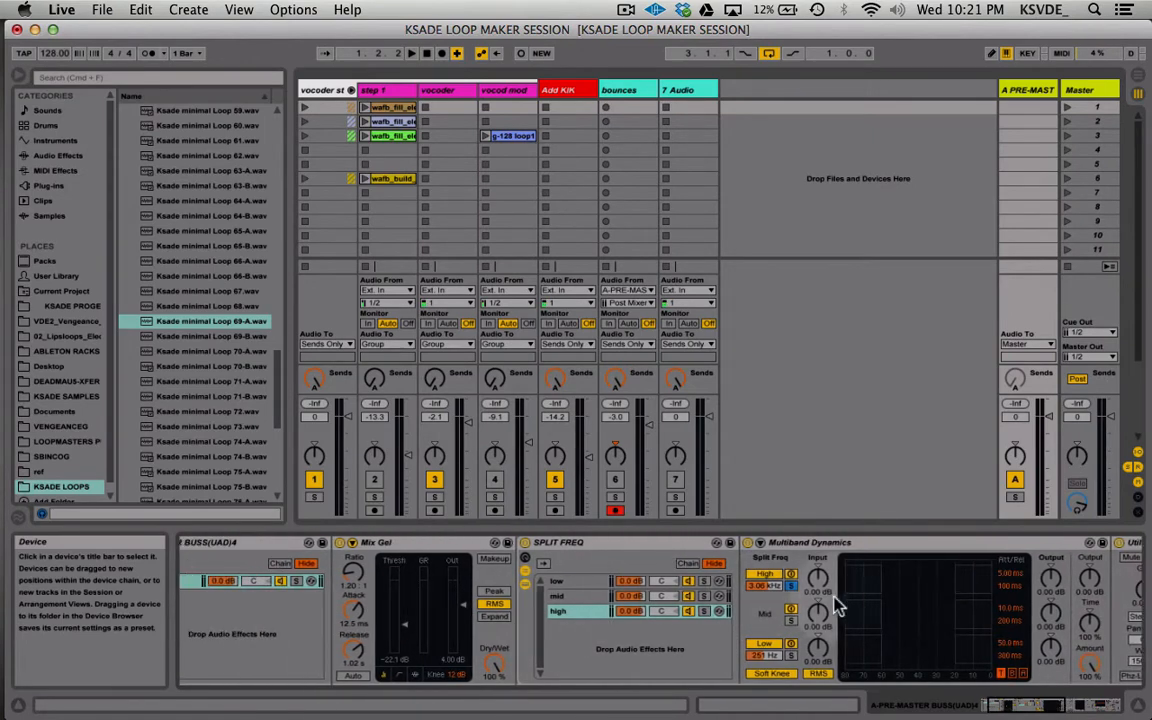
- Show the bounces track, return to A PRE-MAST, and look over its chain from the PRE-MASTER BUSS rack to Multiband Dynamics
click(618, 90)
click(1025, 90)
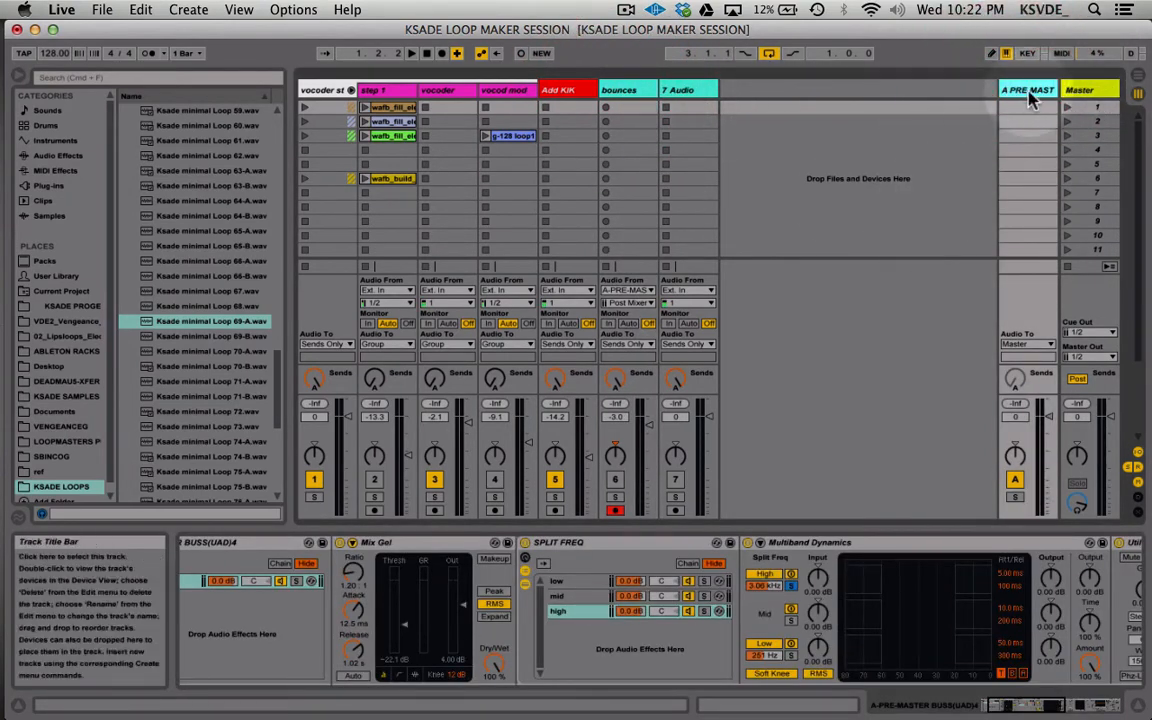
scroll(770, 590, left, 3)
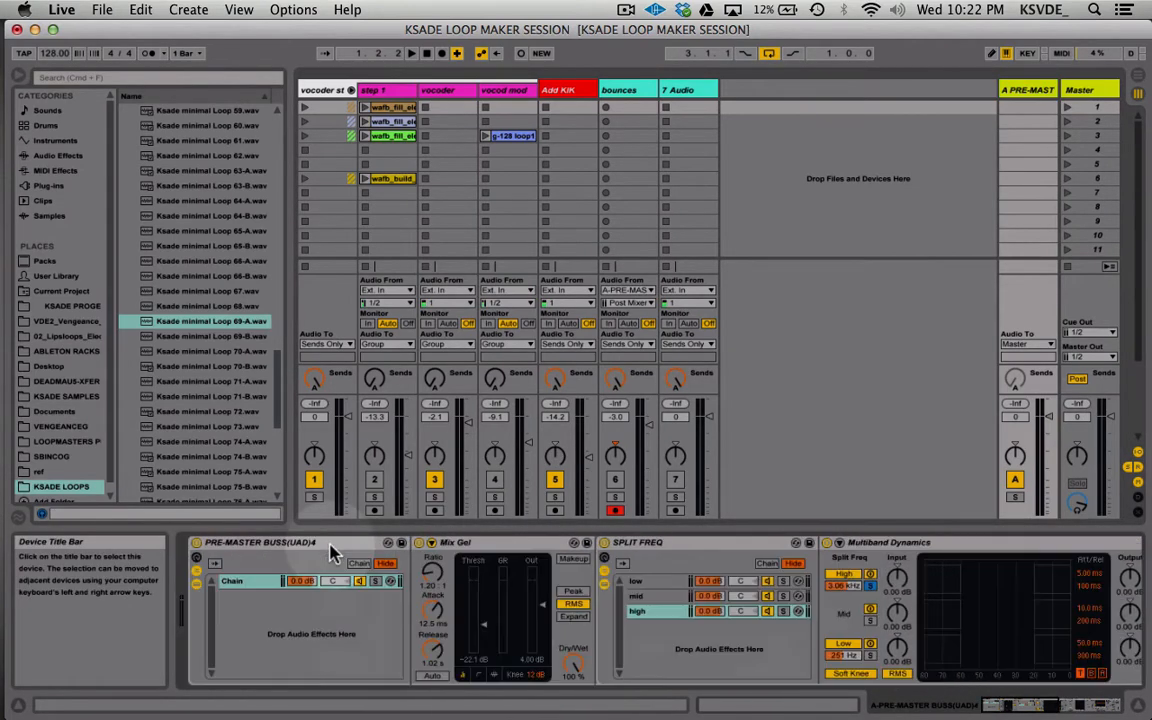
scroll(628, 610, right, 5)
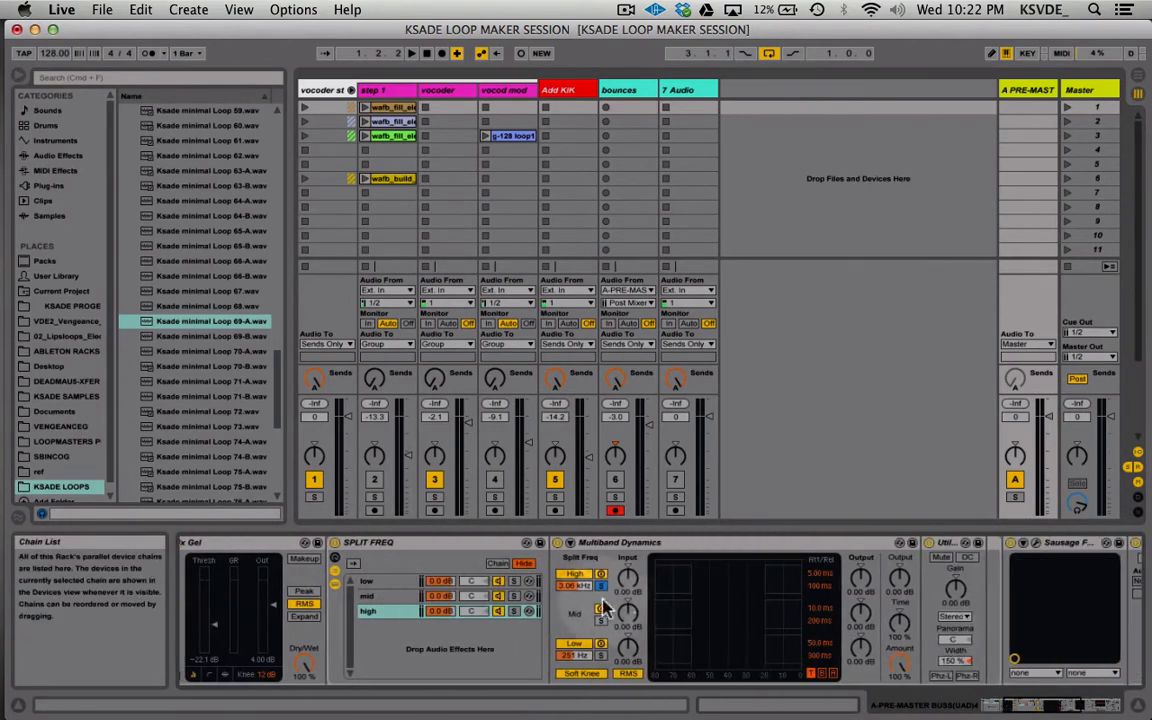
scroll(526, 602, left, 5)
scroll(526, 602, right, 5)
scroll(526, 602, left, 5)
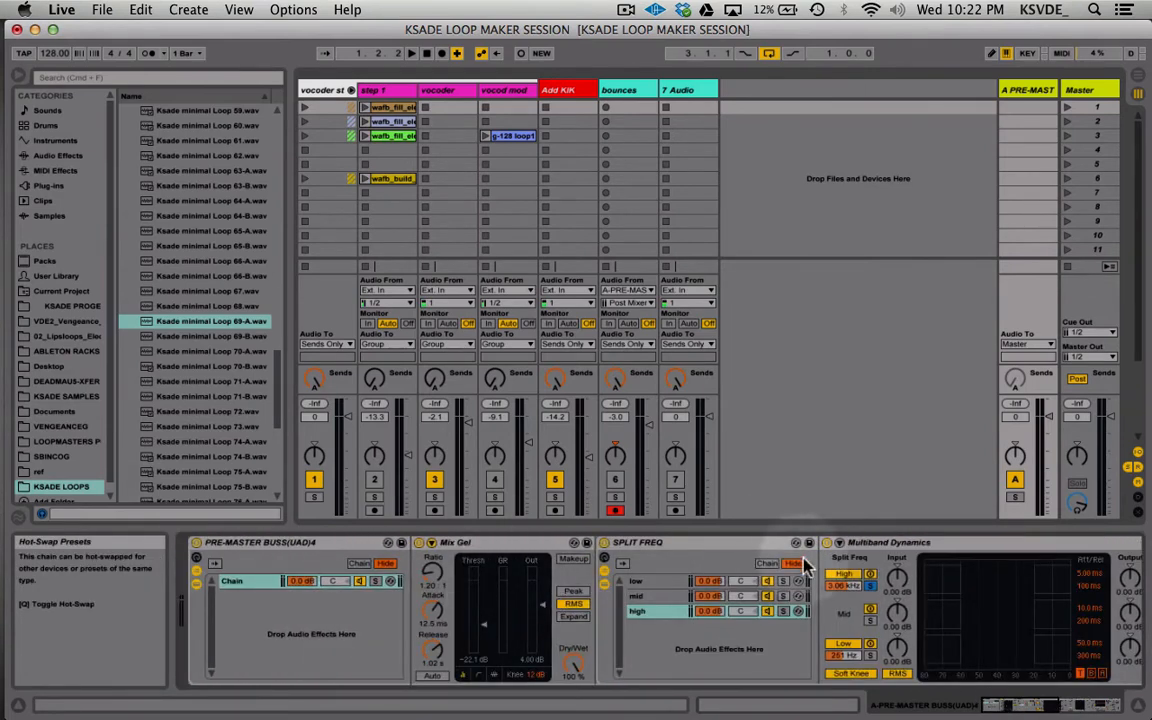
scroll(797, 577, right, 1)
scroll(797, 577, right, 2)
scroll(700, 580, left, 3)
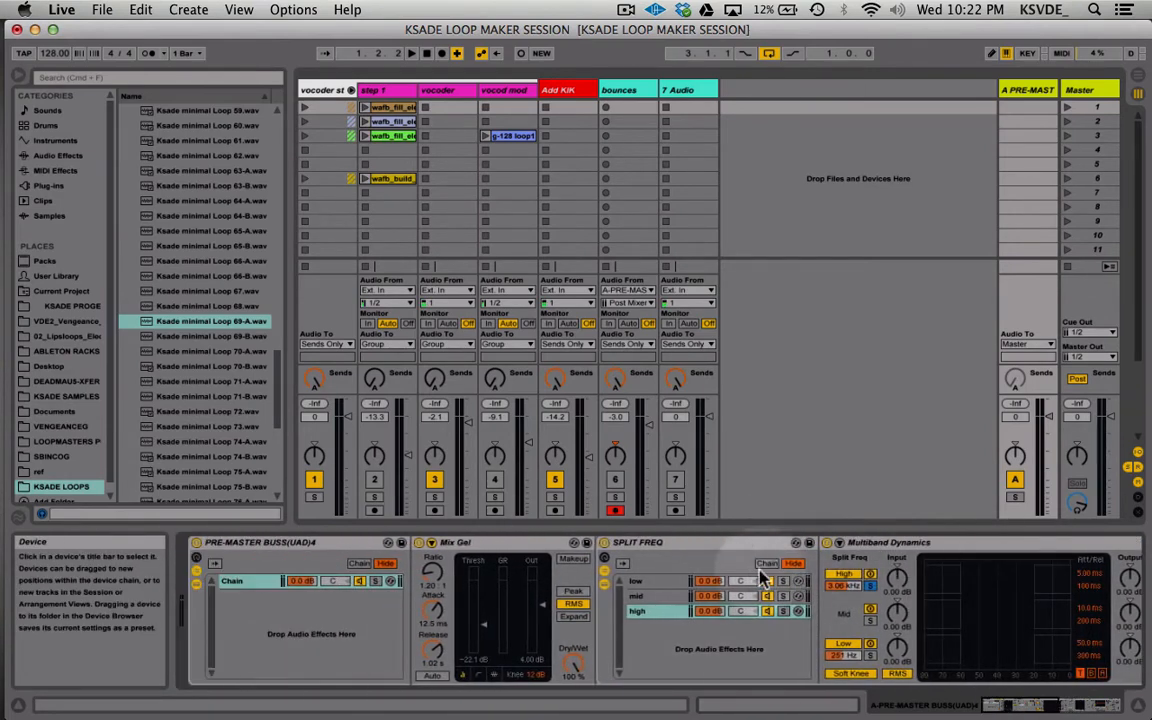
- Select the Mix Gel compressor and the SPLIT FREQ rack in the pre-master chain to examine them
click(476, 545)
scroll(480, 550, right, 5)
click(427, 545)
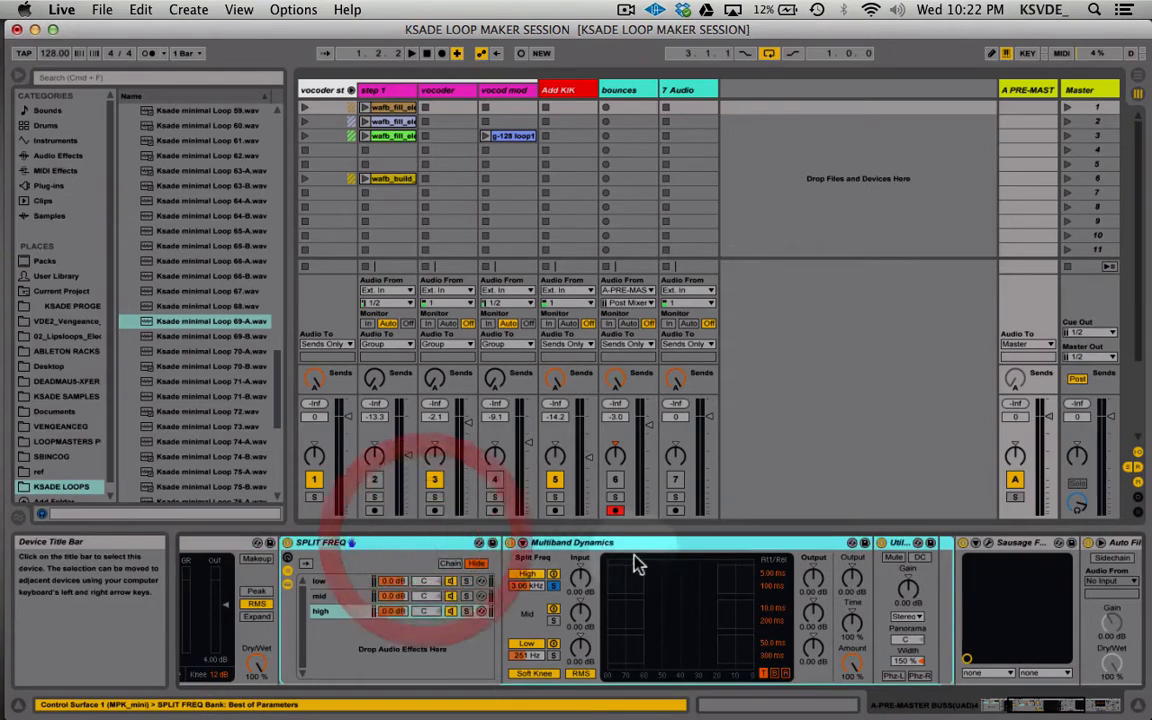
scroll(600, 562, right, 2)
scroll(637, 565, left, 3)
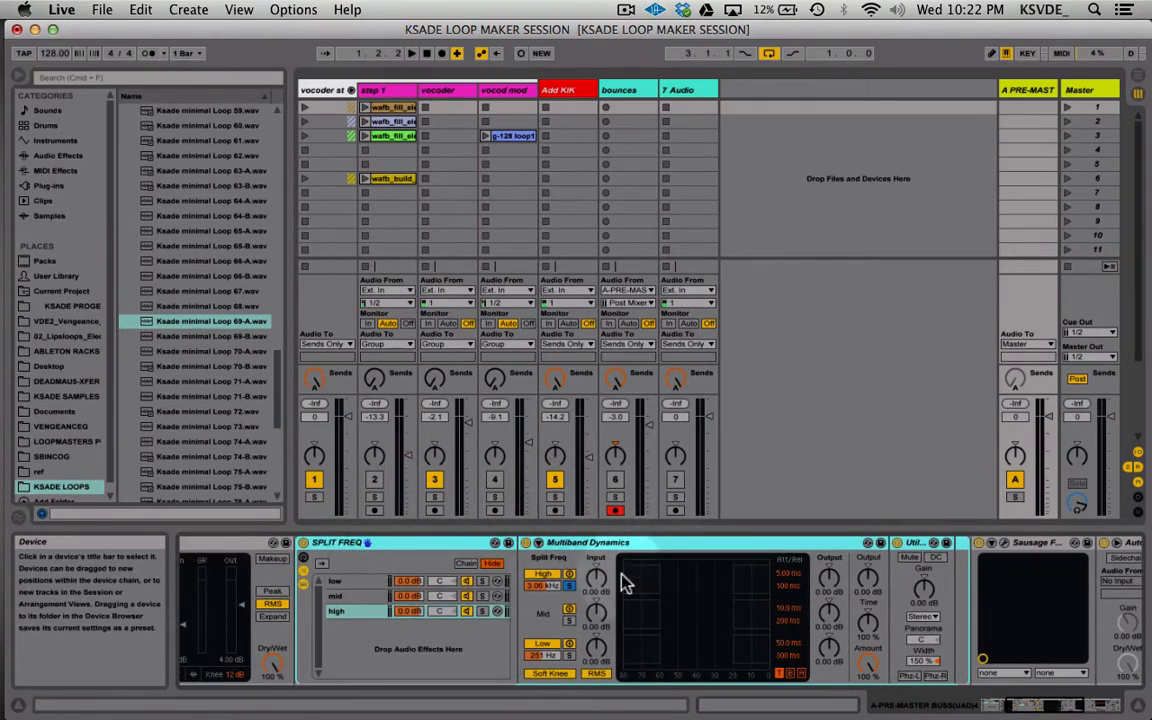
- Show the low chain of the SPLIT FREQ rack and inspect its devices, including the Utility
click(360, 584)
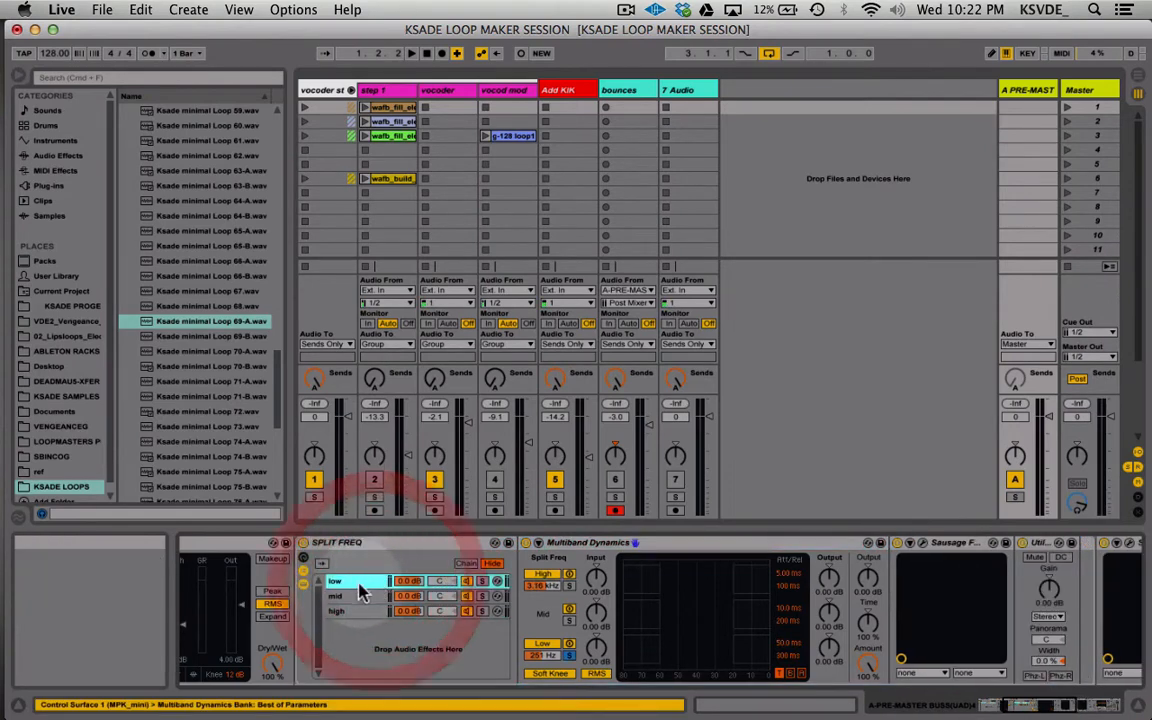
scroll(424, 597, right, 5)
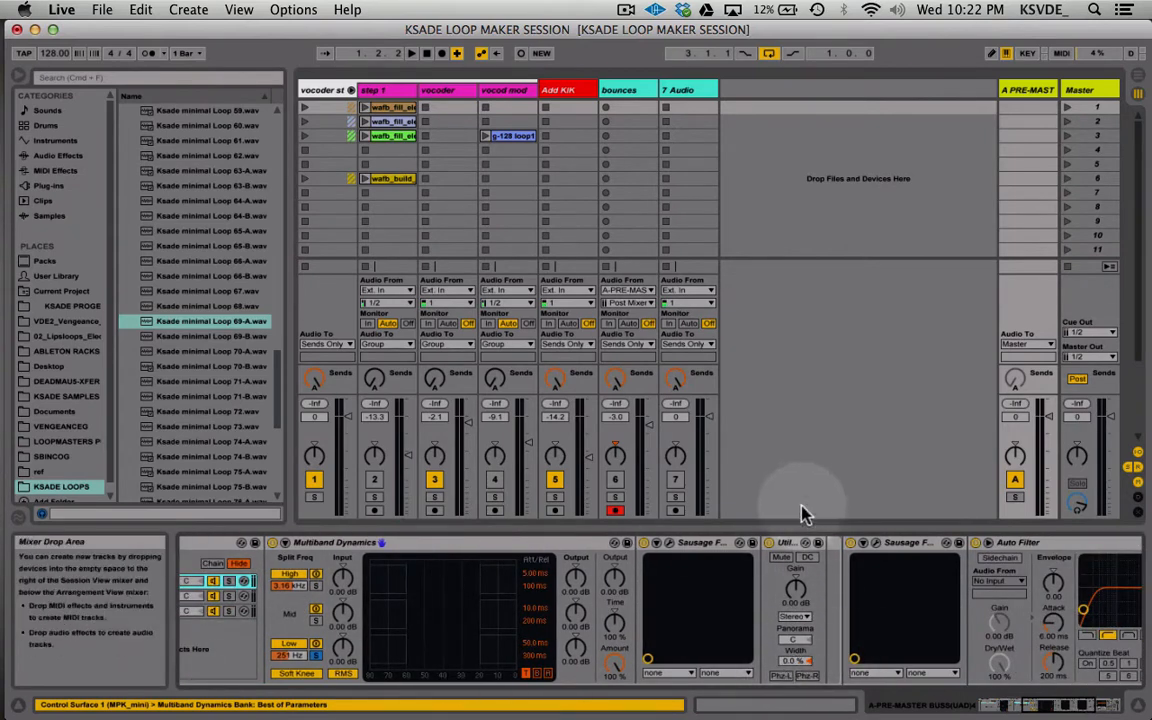
click(787, 543)
scroll(402, 582, left, 6)
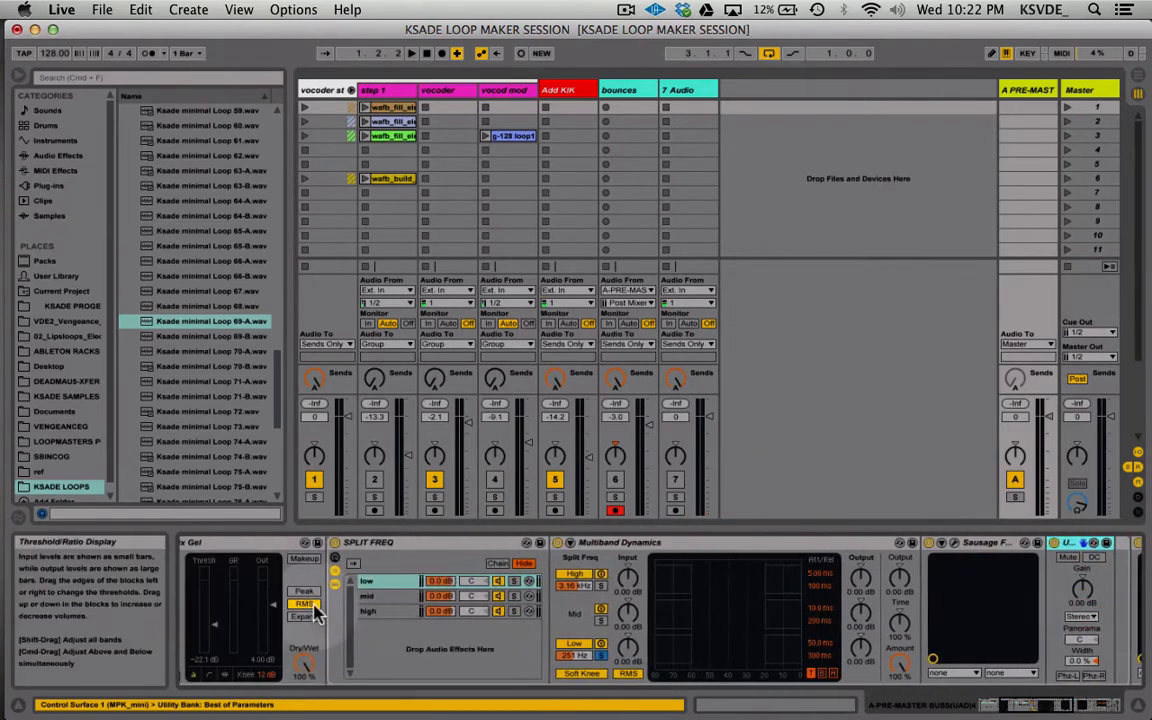
- Show the high chain of the SPLIT FREQ rack and inspect its Multiband Dynamics and Utility
click(390, 613)
scroll(391, 615, right, 7)
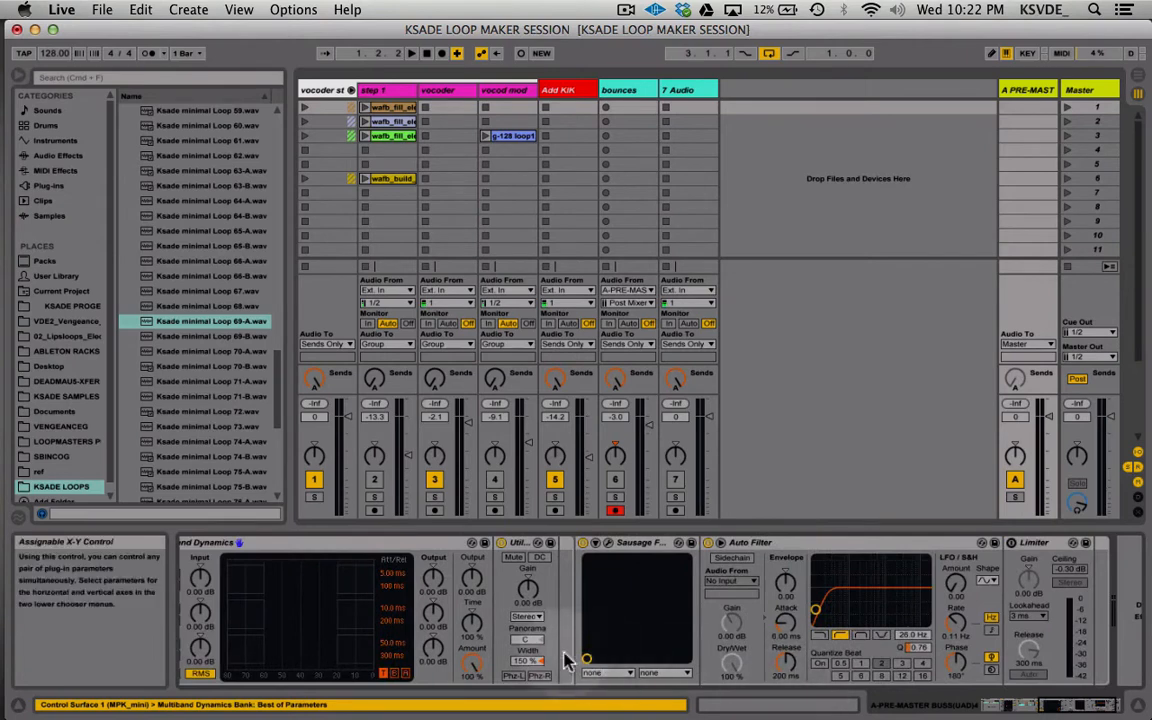
scroll(533, 583, left, 3)
scroll(350, 596, right, 5)
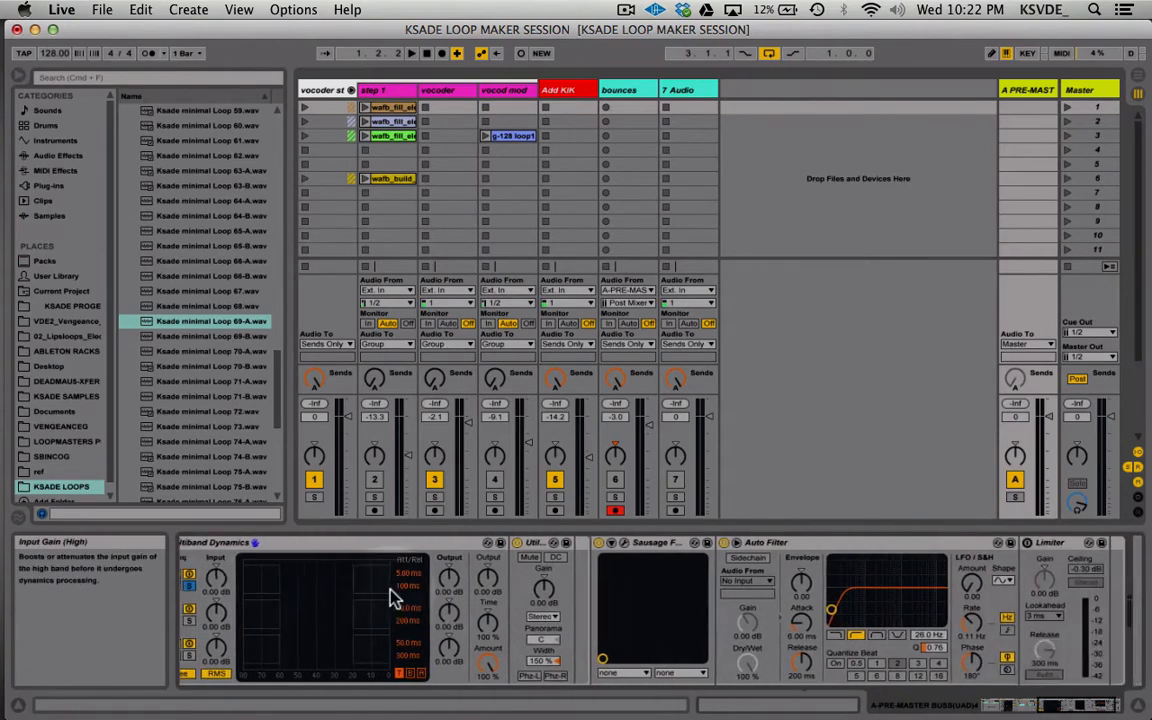
- Open the Sausage Fattener plug-in window on the pre-master return, check its Gain value, and close the window
click(570, 543)
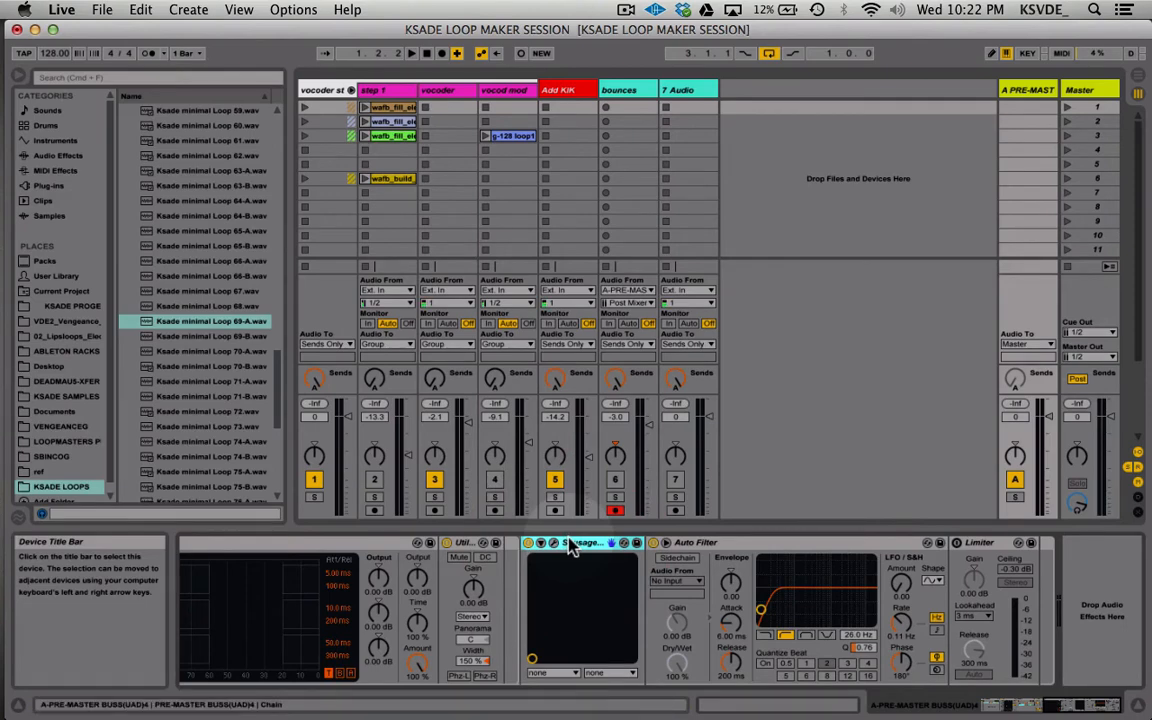
scroll(560, 590, left, 5)
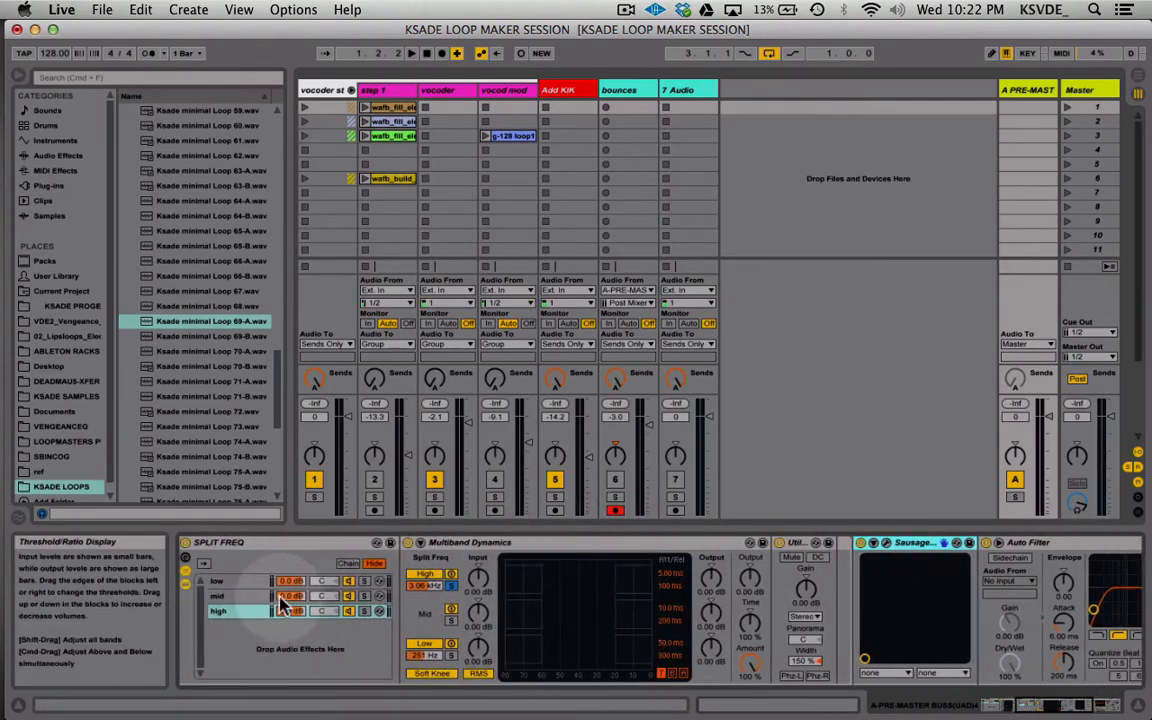
scroll(540, 605, right, 5)
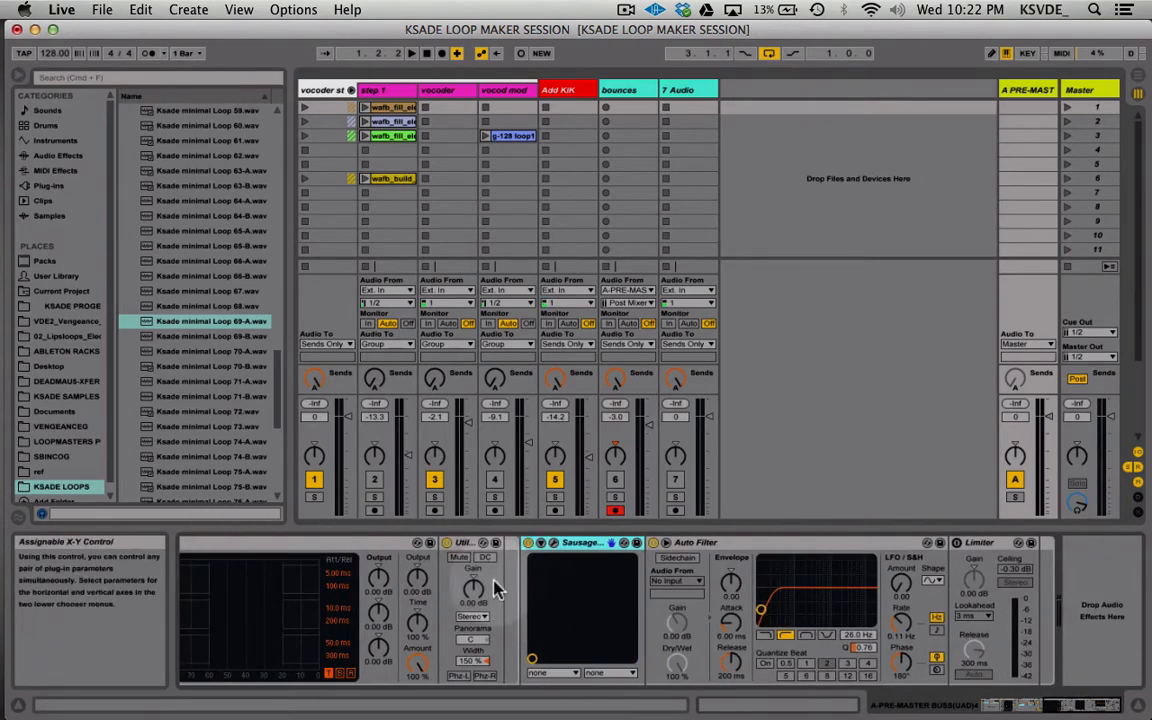
click(554, 545)
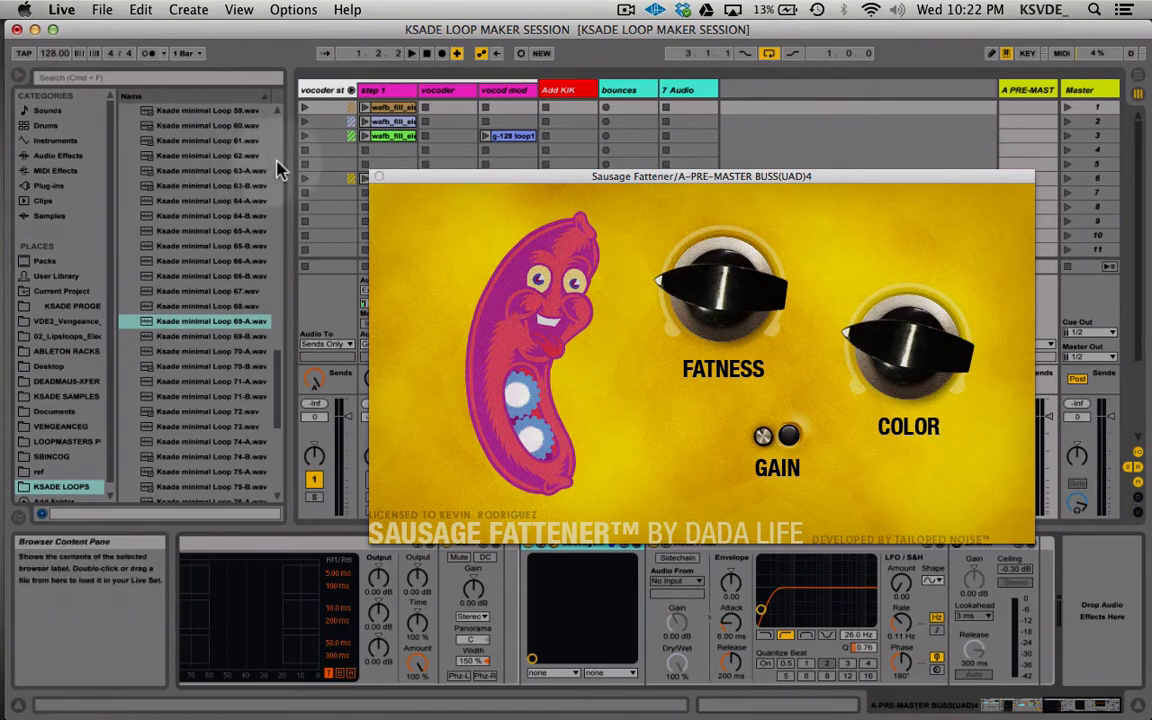
mouse_move(765, 440)
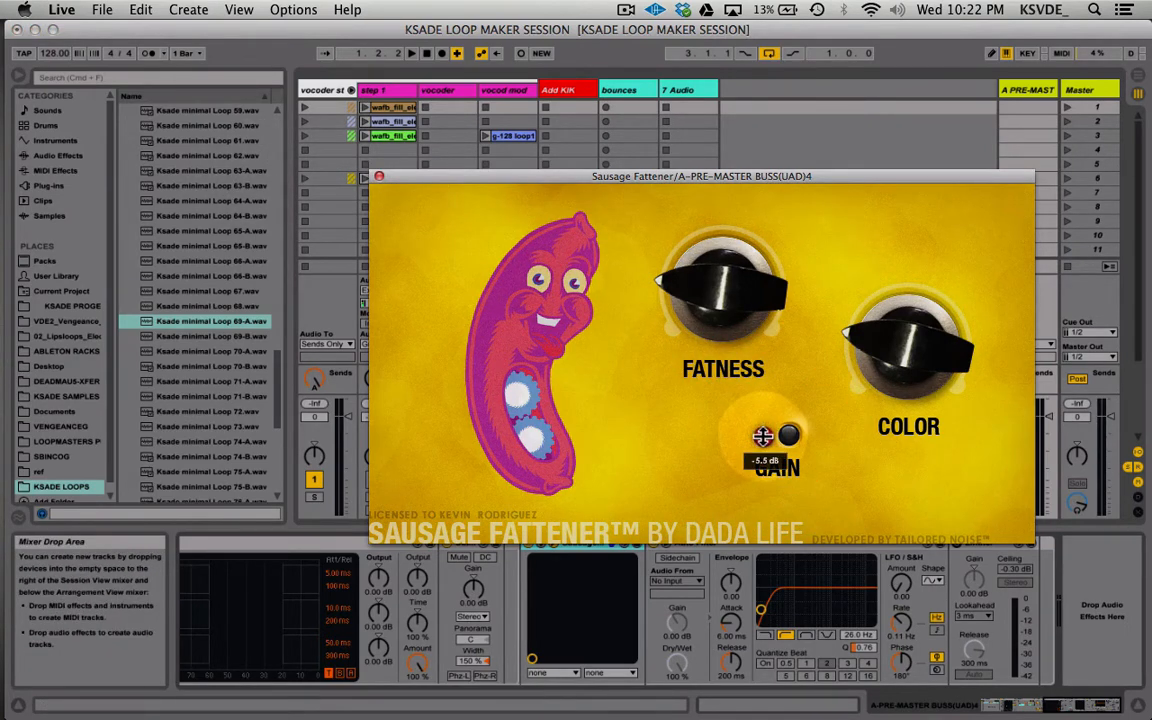
click(379, 176)
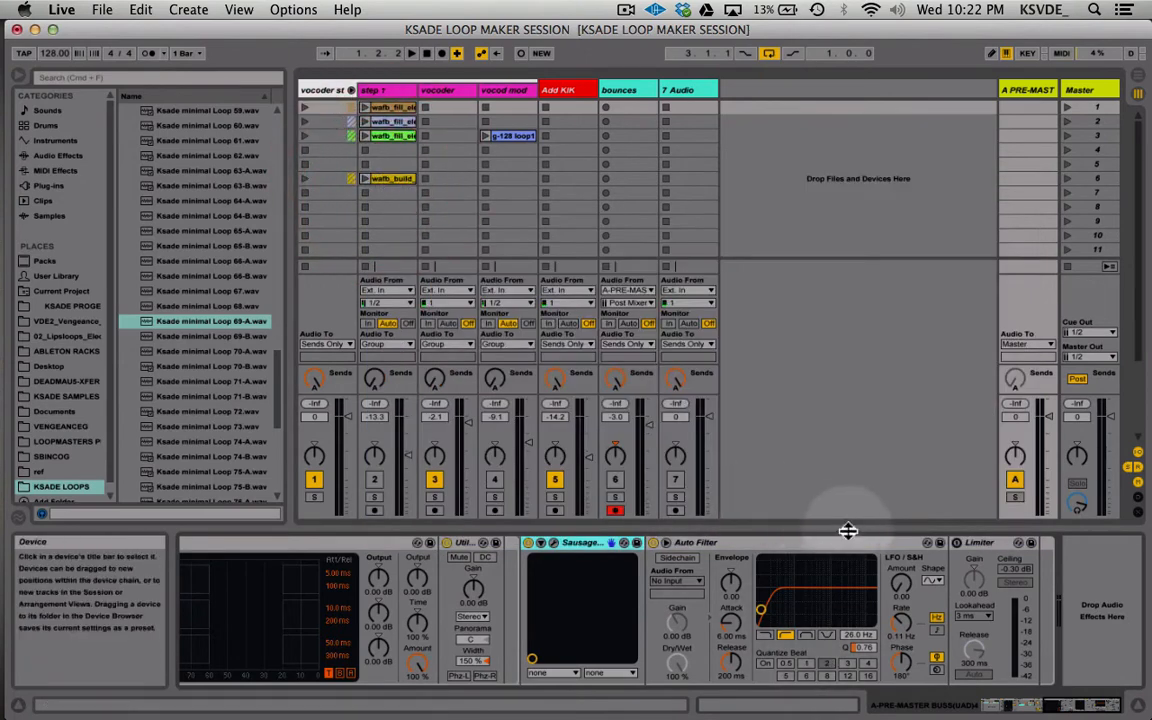
- Go over the pre-master chain's Auto Filter and Limiter, and alternate between the bounces and A PRE-MAST tracks to compare their devices
click(750, 543)
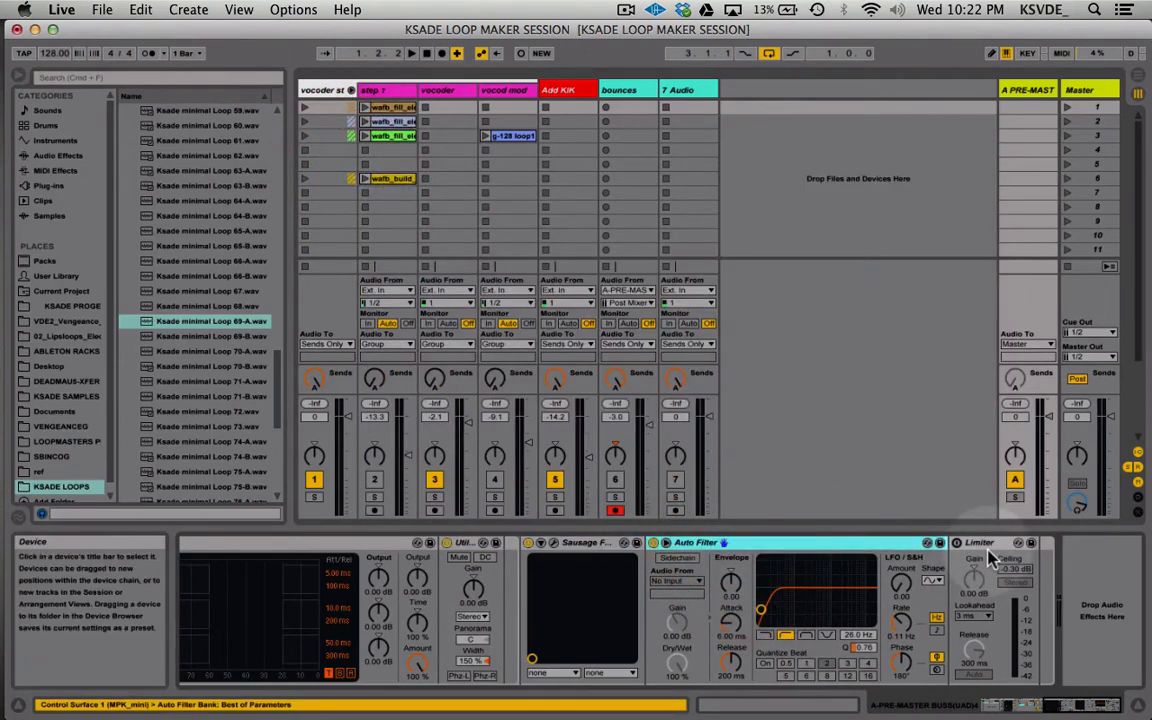
click(985, 546)
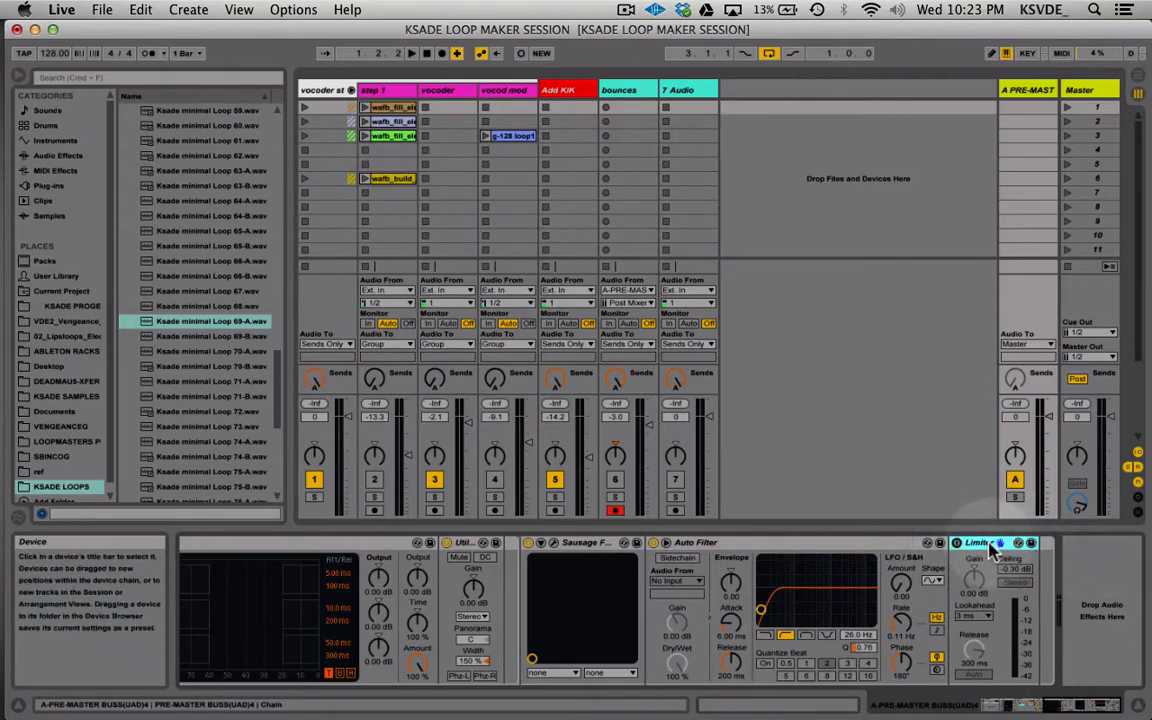
click(618, 90)
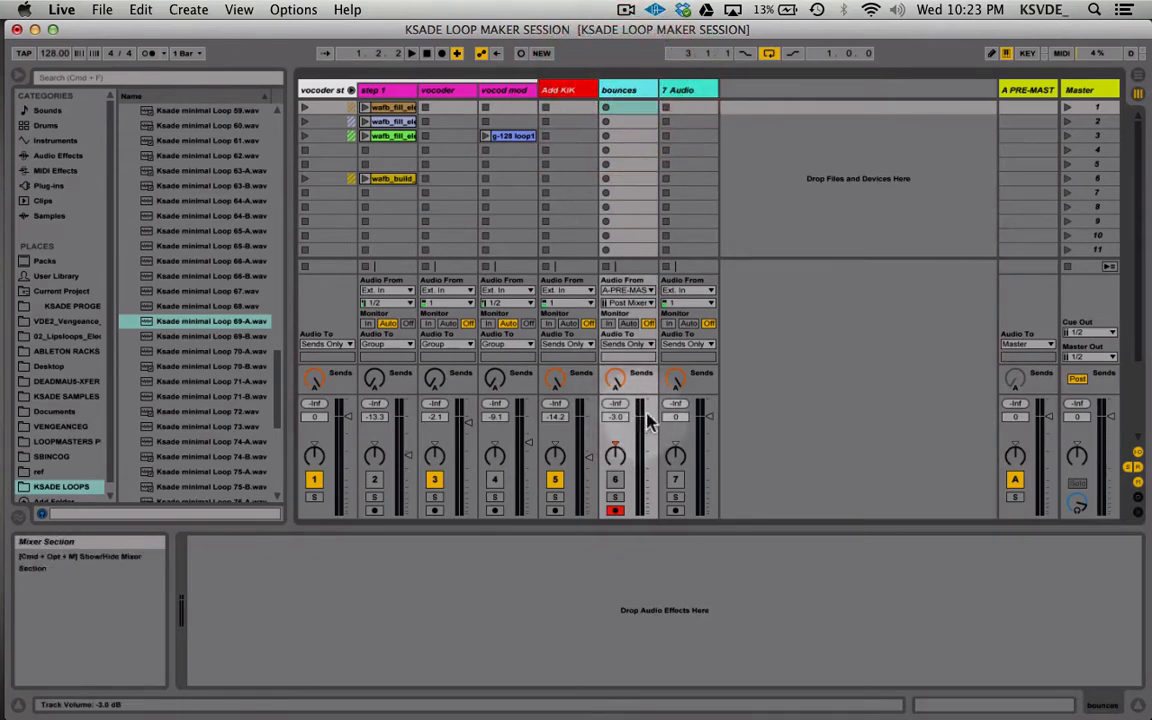
click(1037, 95)
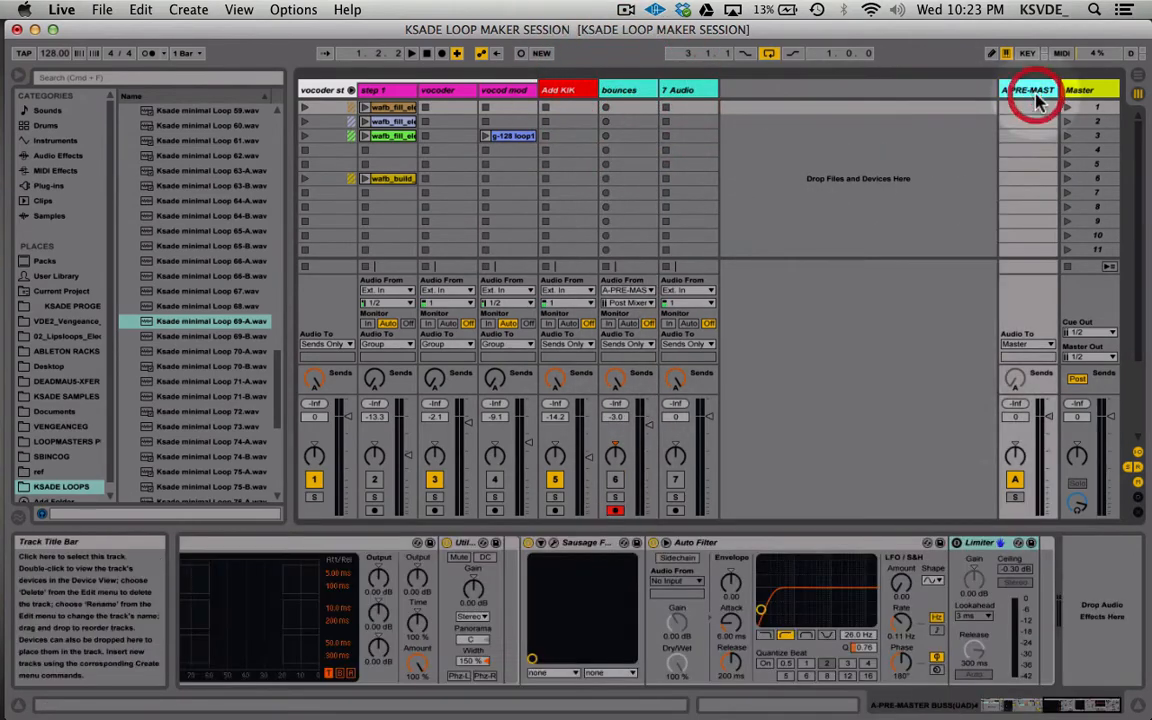
click(615, 90)
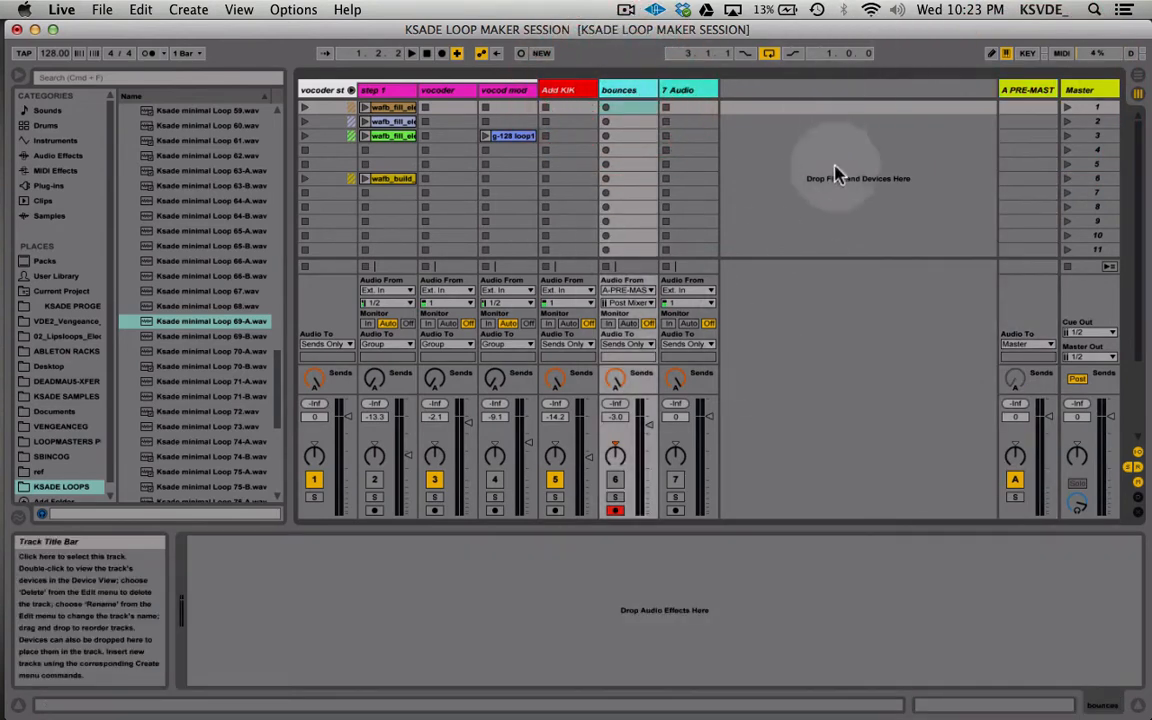
click(1024, 93)
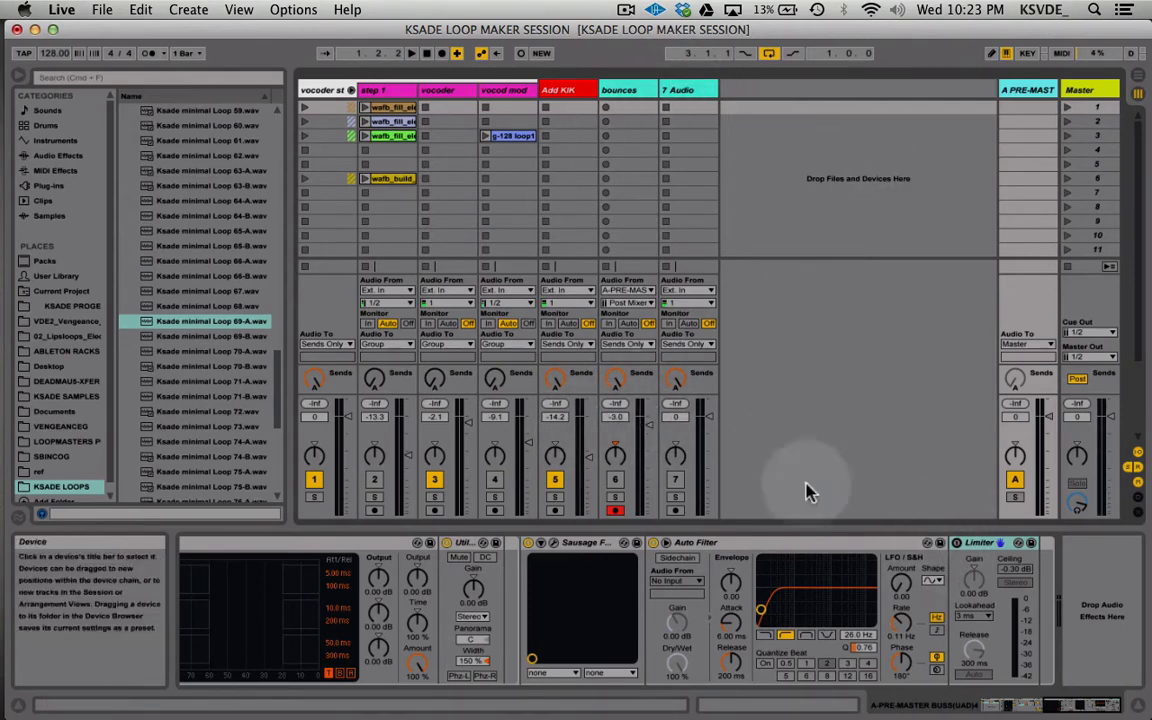
click(630, 90)
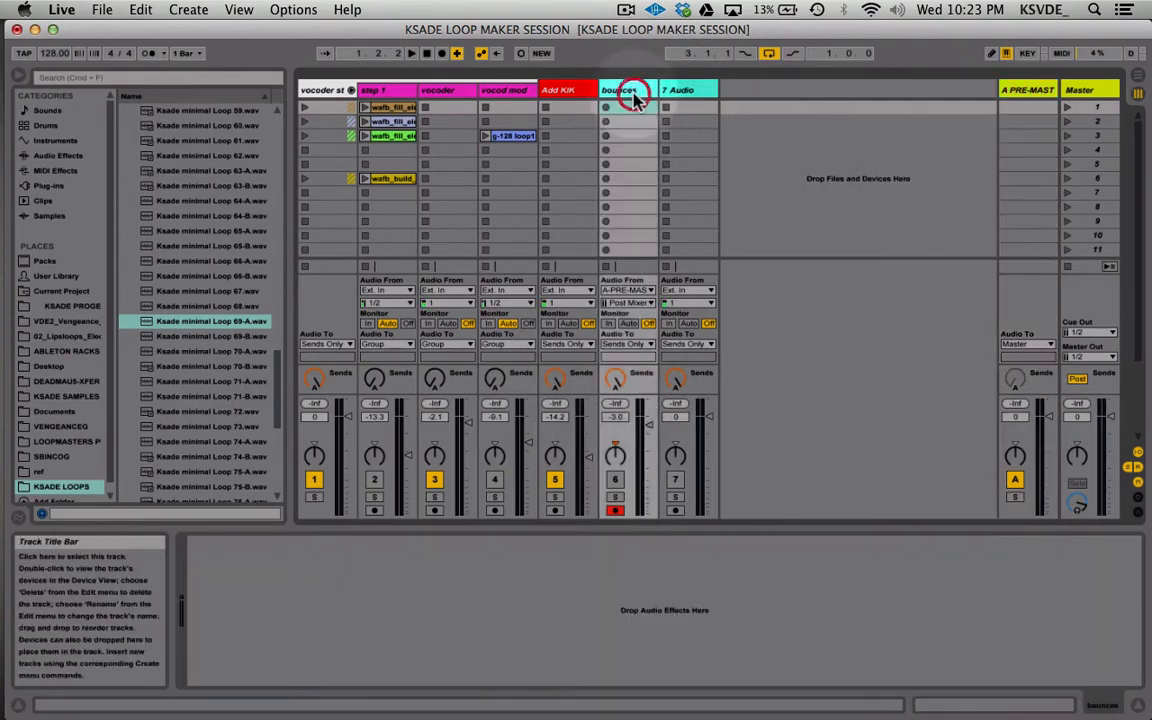
- Show the devices on the Master track and unfold the master chain rack to reveal its effects
click(1080, 90)
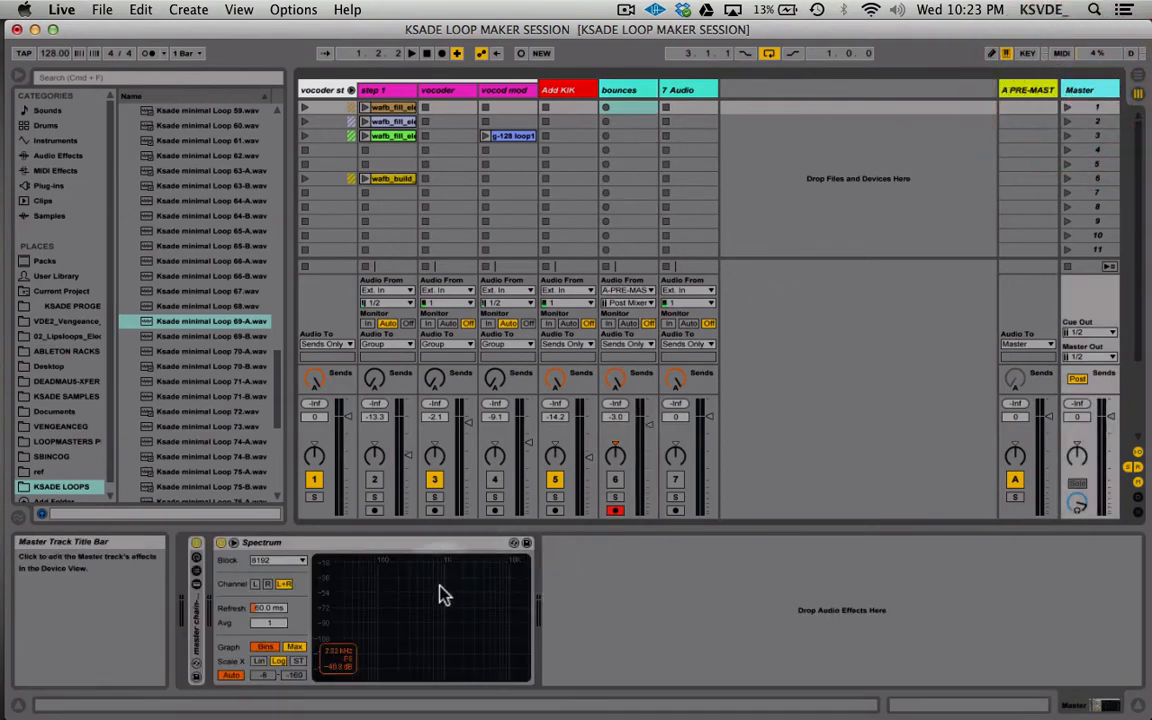
click(198, 615)
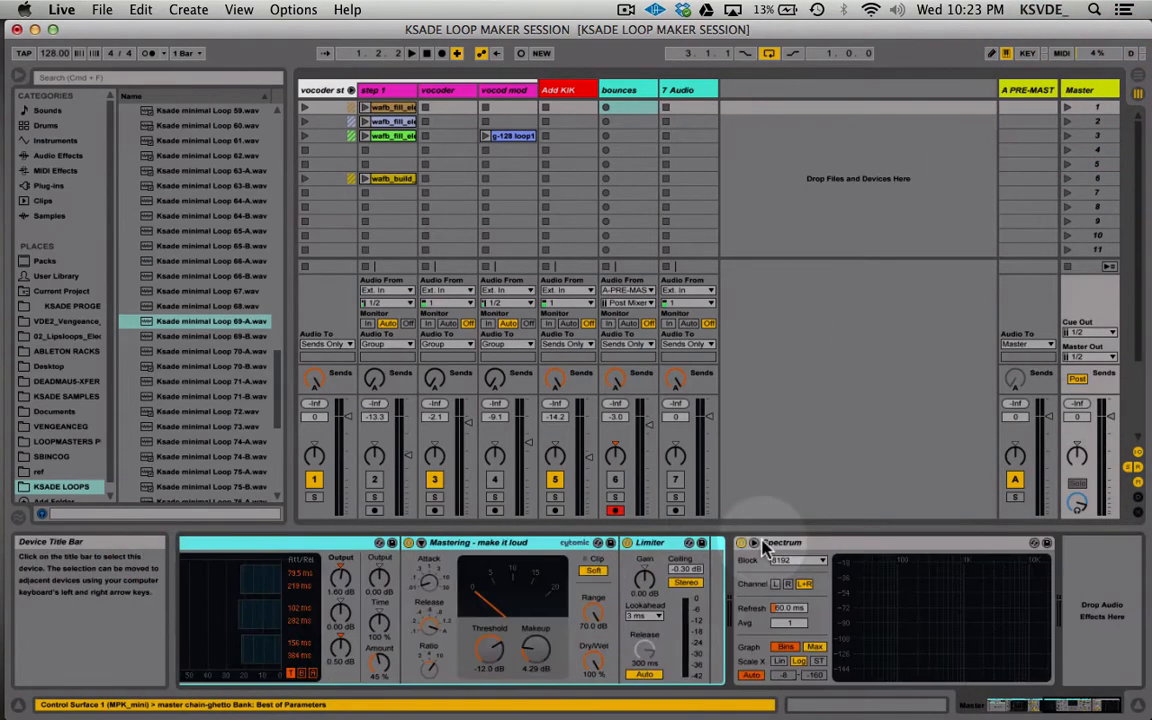
- Fold the master chain-ghetto rack on the Master track and switch to the Arrangement View
scroll(763, 542, left, 10)
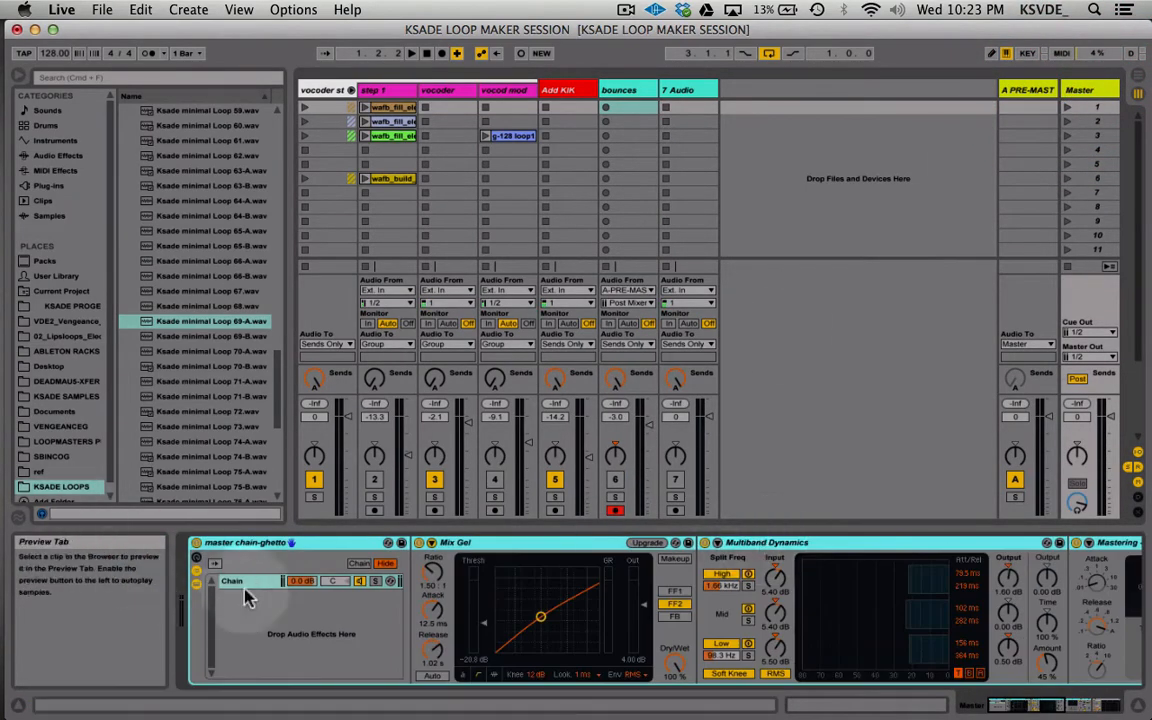
double_click(255, 543)
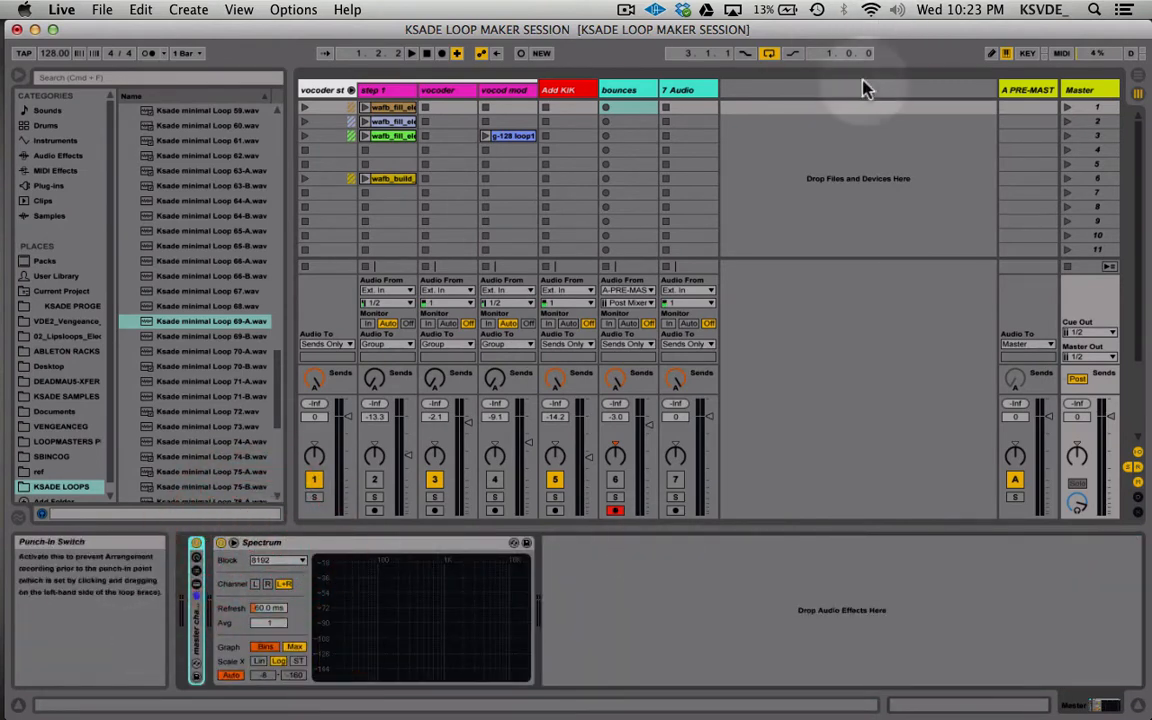
key(Tab)
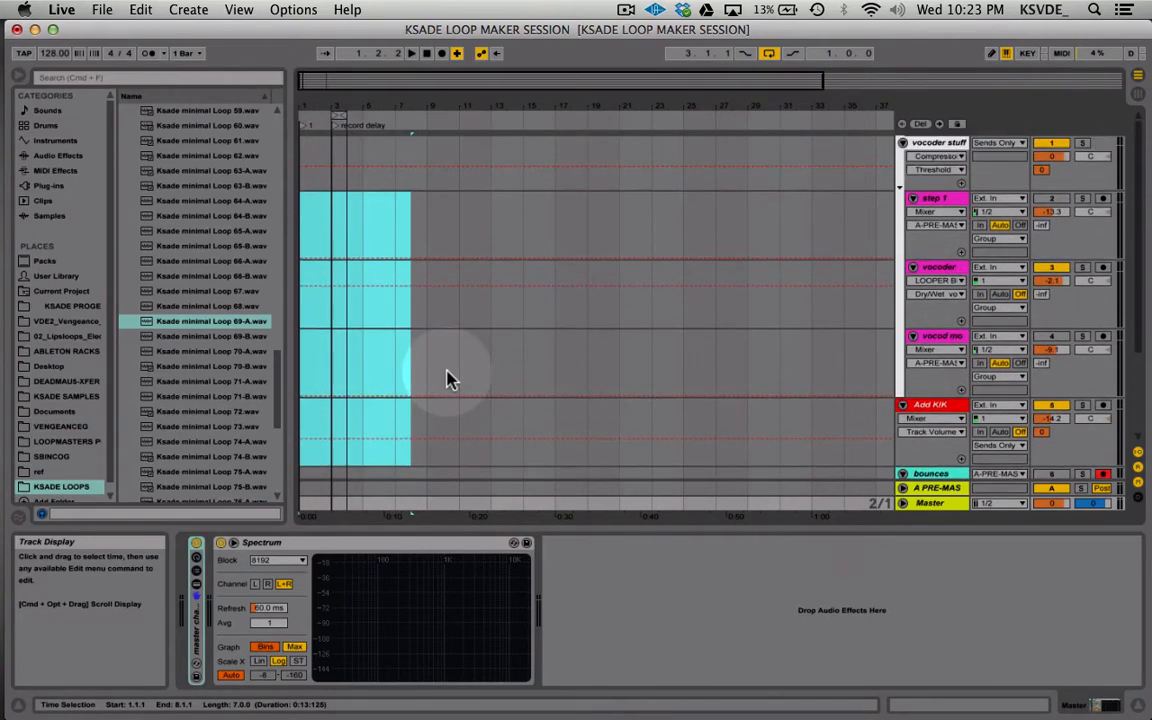
- Show the step 1 track's devices and select the range from bar 3 to bar 7 on that track
click(940, 143)
click(946, 199)
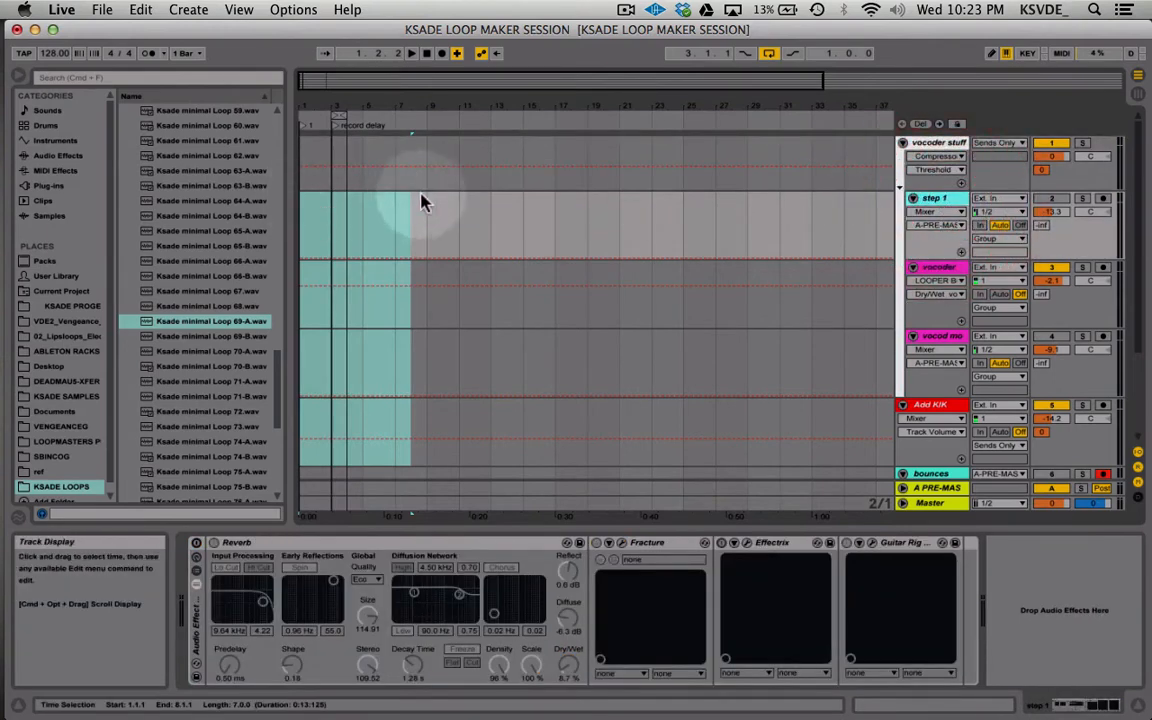
click(316, 219)
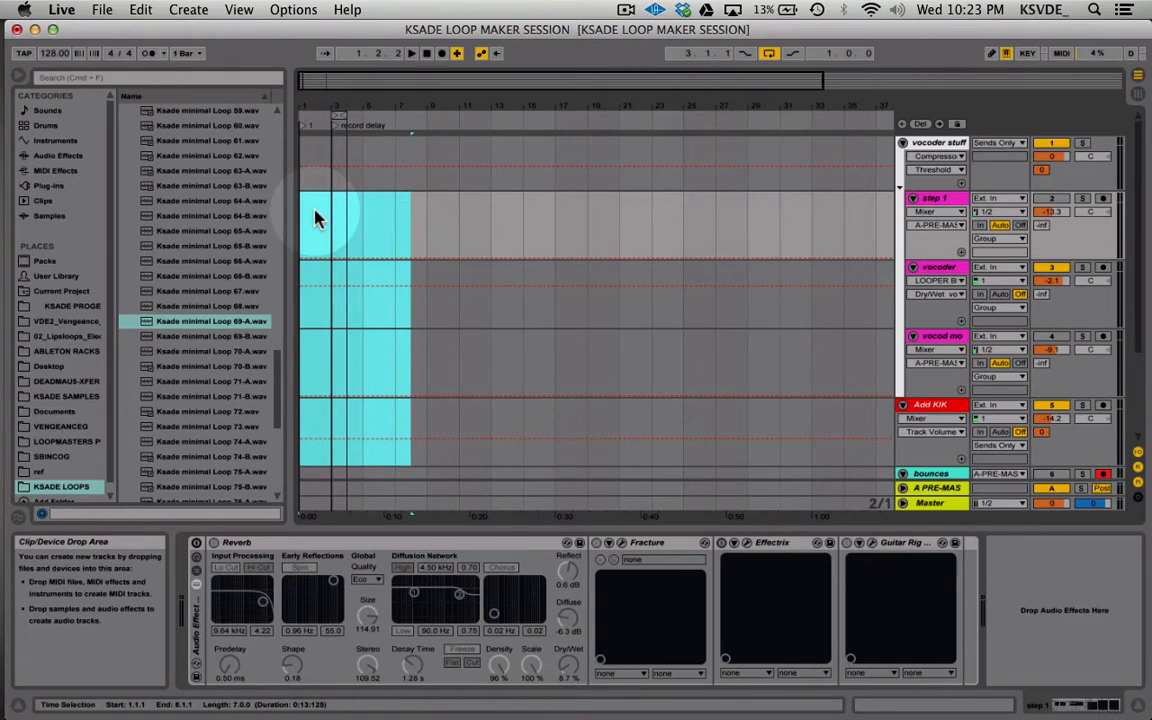
click(314, 219)
drag(333, 215, 392, 203)
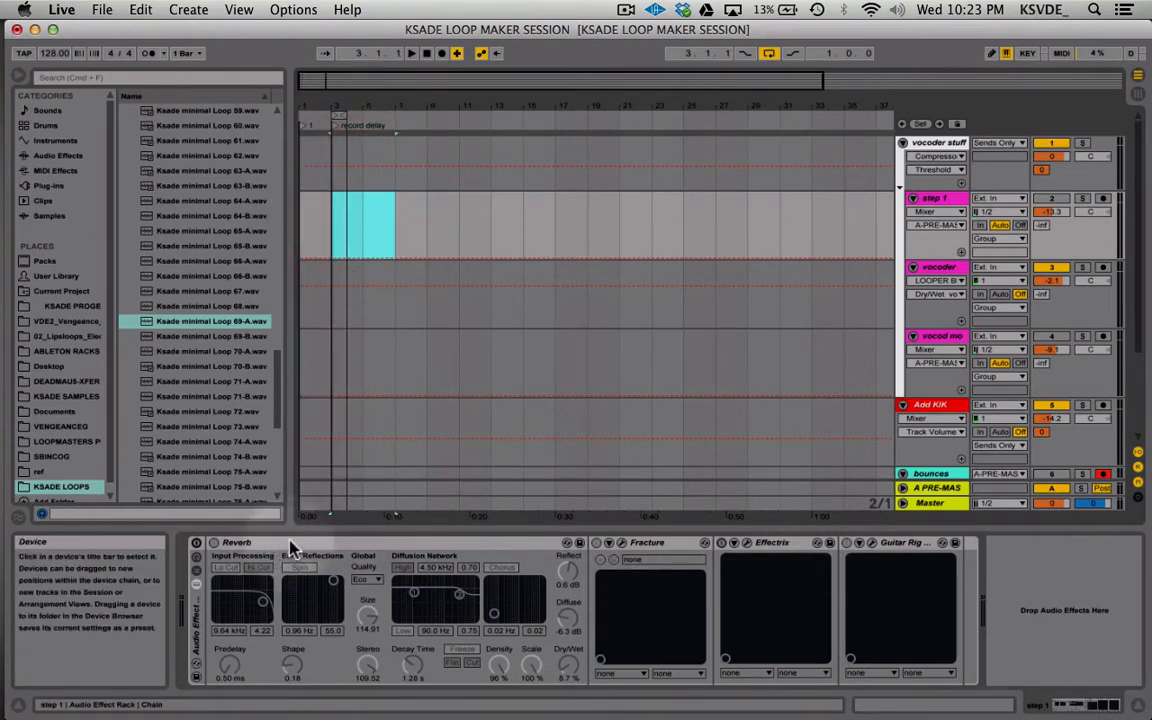
- Go over the Guitar Rig, Effectrix and Fracture plug-ins in the step 1 track's effect rack
click(884, 544)
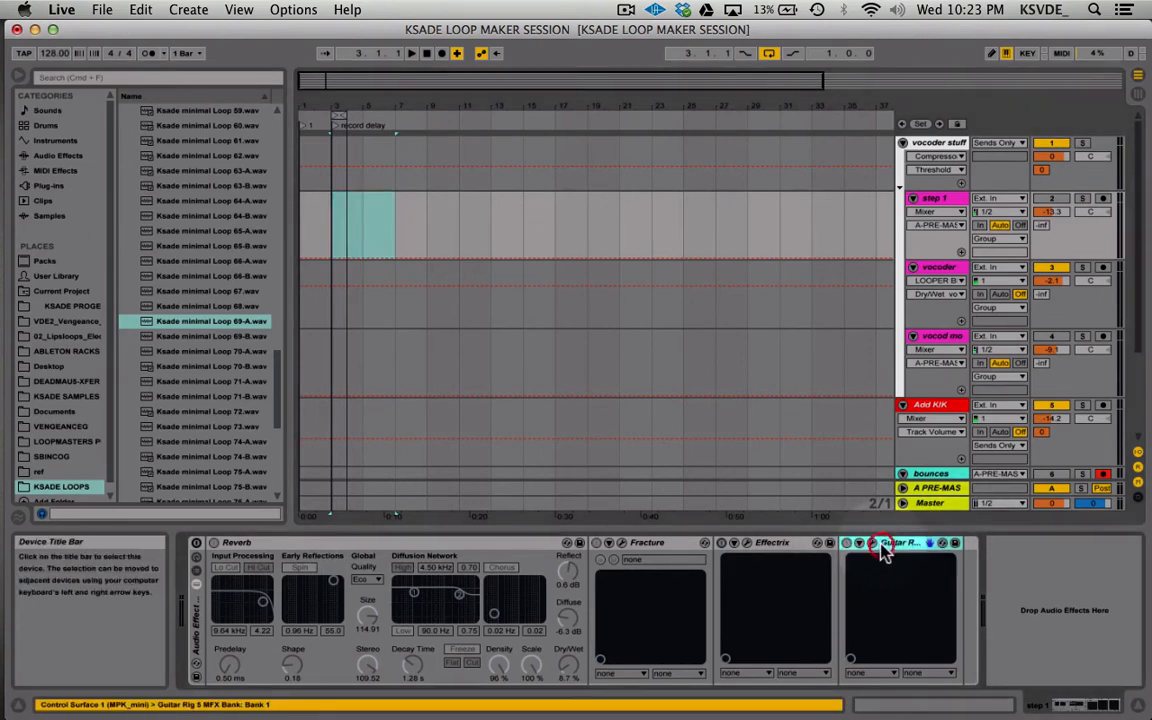
click(772, 546)
click(645, 546)
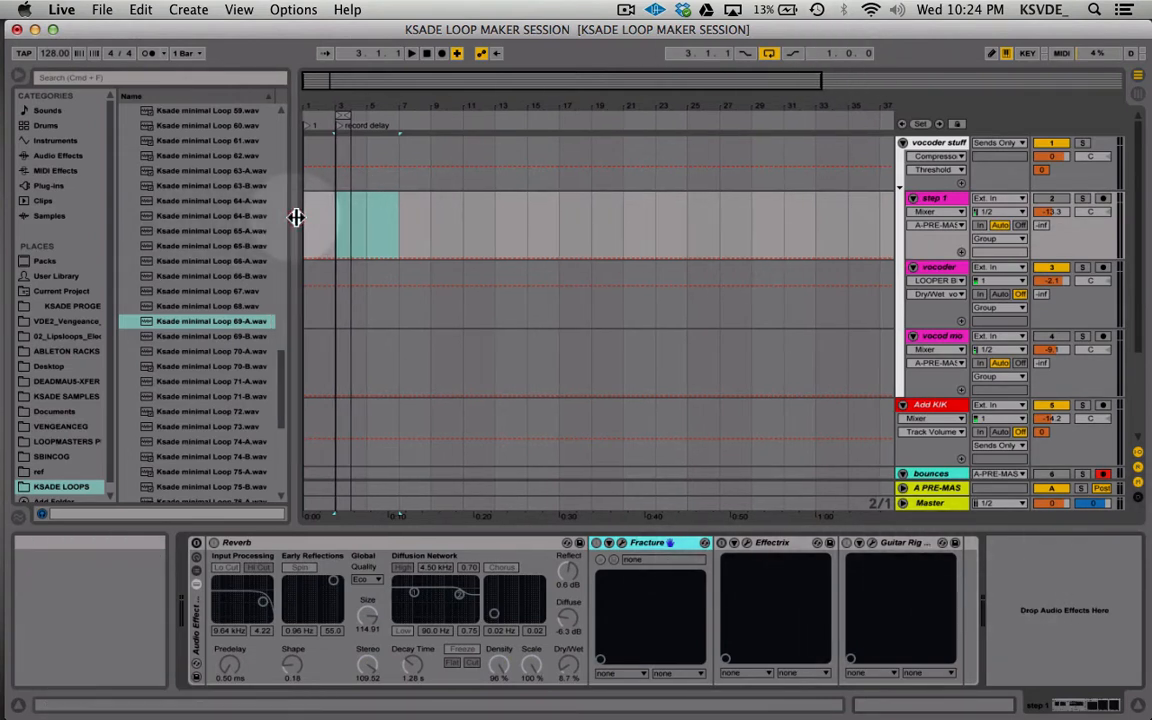
- Narrow the browser slightly and select the range from bar 1 to bar 9 on the step 1 track
drag(296, 216, 404, 229)
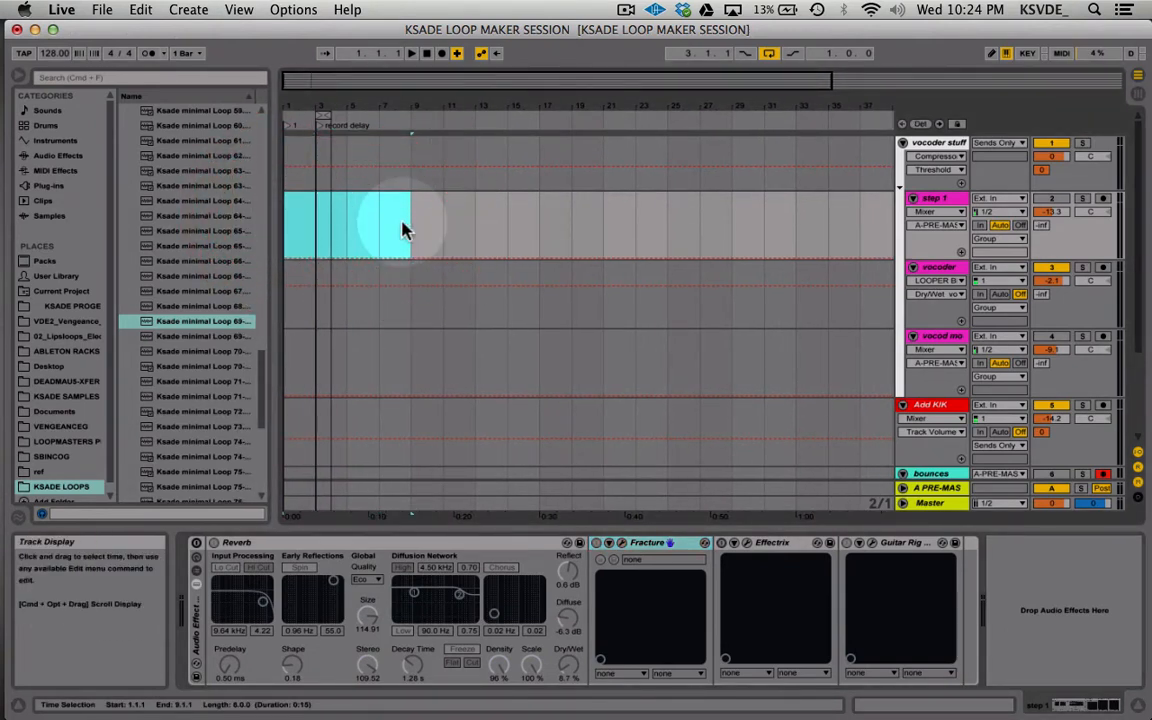
scroll(404, 226, down, 2)
scroll(380, 250, up, 2)
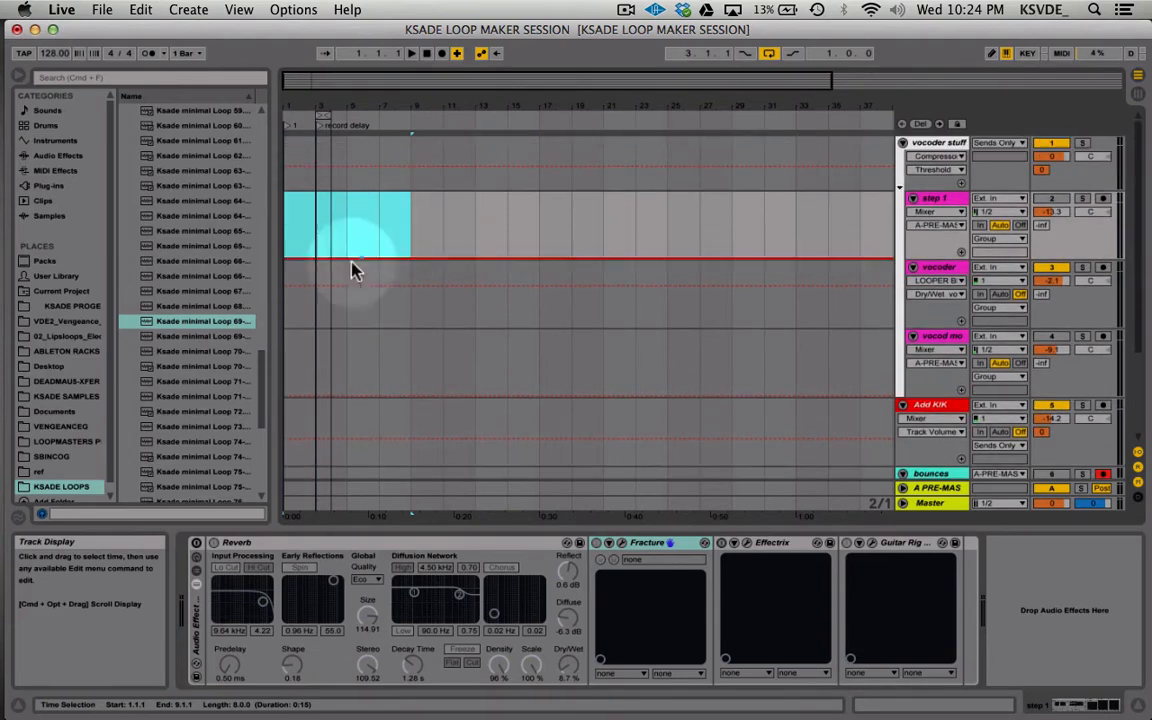
- Select the bounces track and inspect its input source options, keeping A-PRE-MASTER BUSS as the source
scroll(329, 309, down, 2)
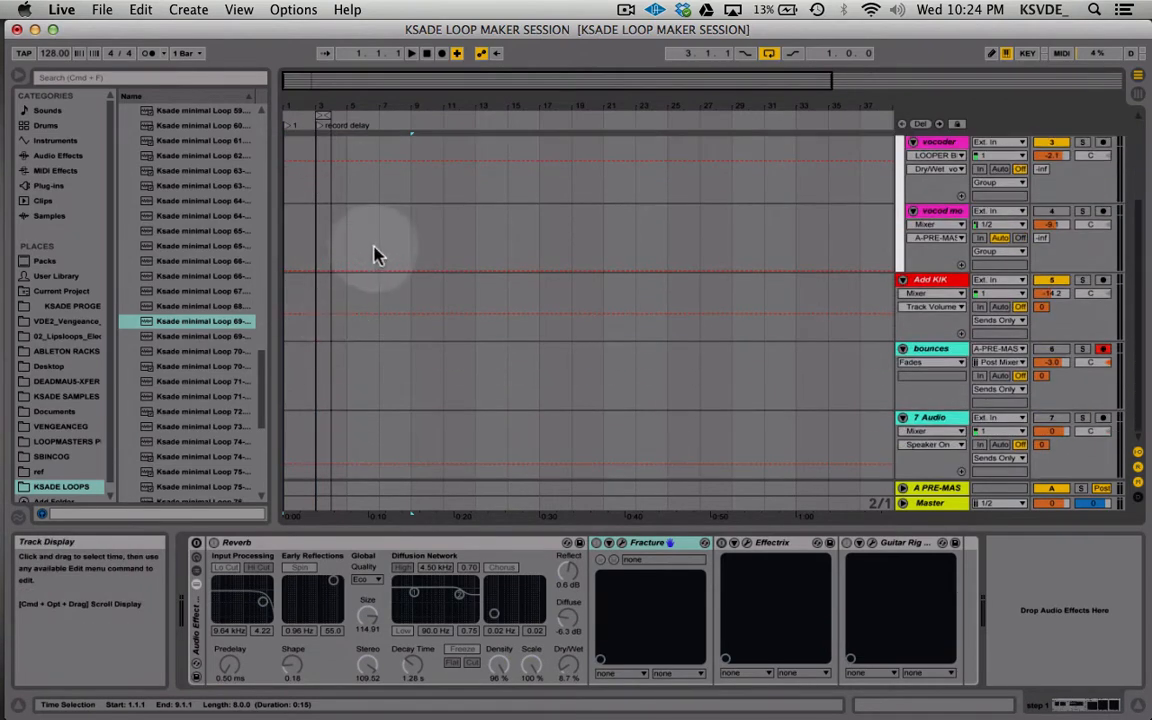
scroll(373, 252, up, 2)
scroll(243, 307, down, 3)
scroll(330, 425, down, 5)
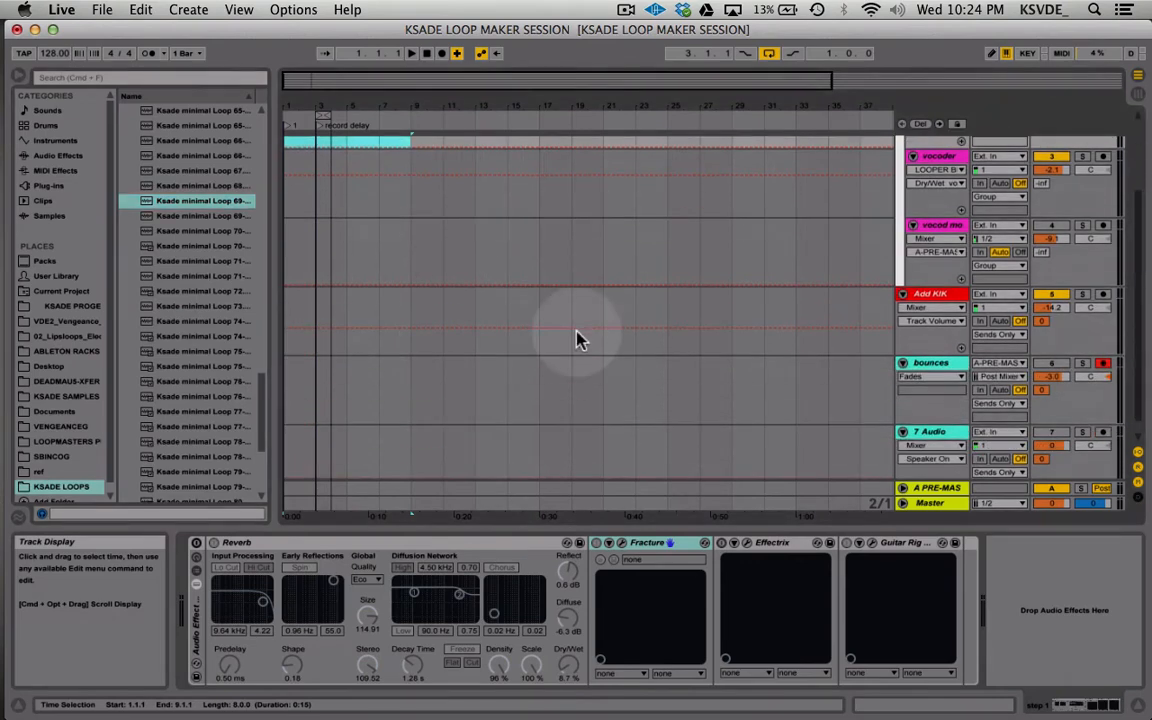
click(932, 365)
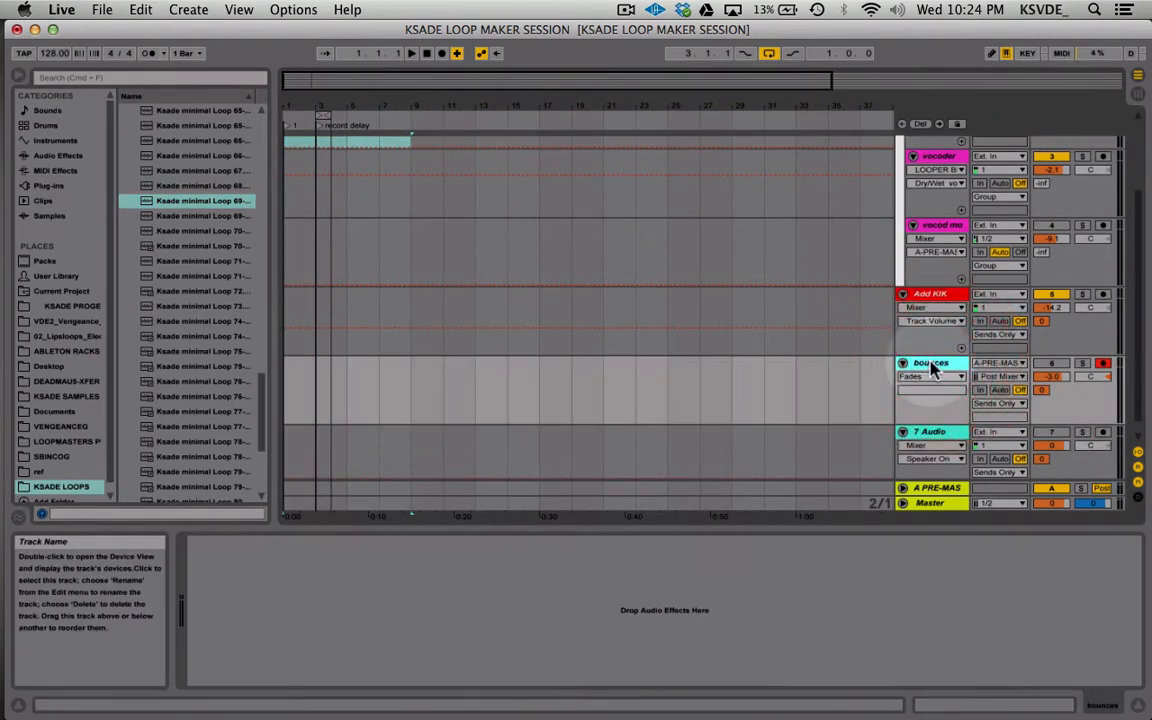
click(990, 364)
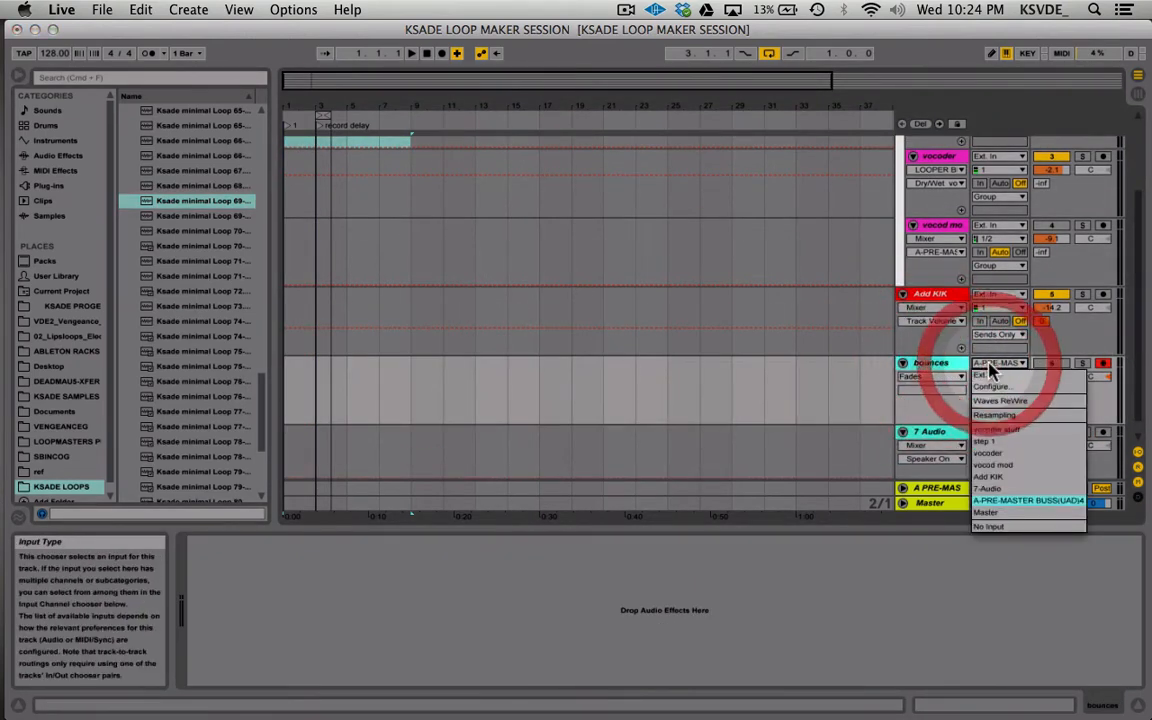
click(941, 366)
scroll(941, 365, up, 5)
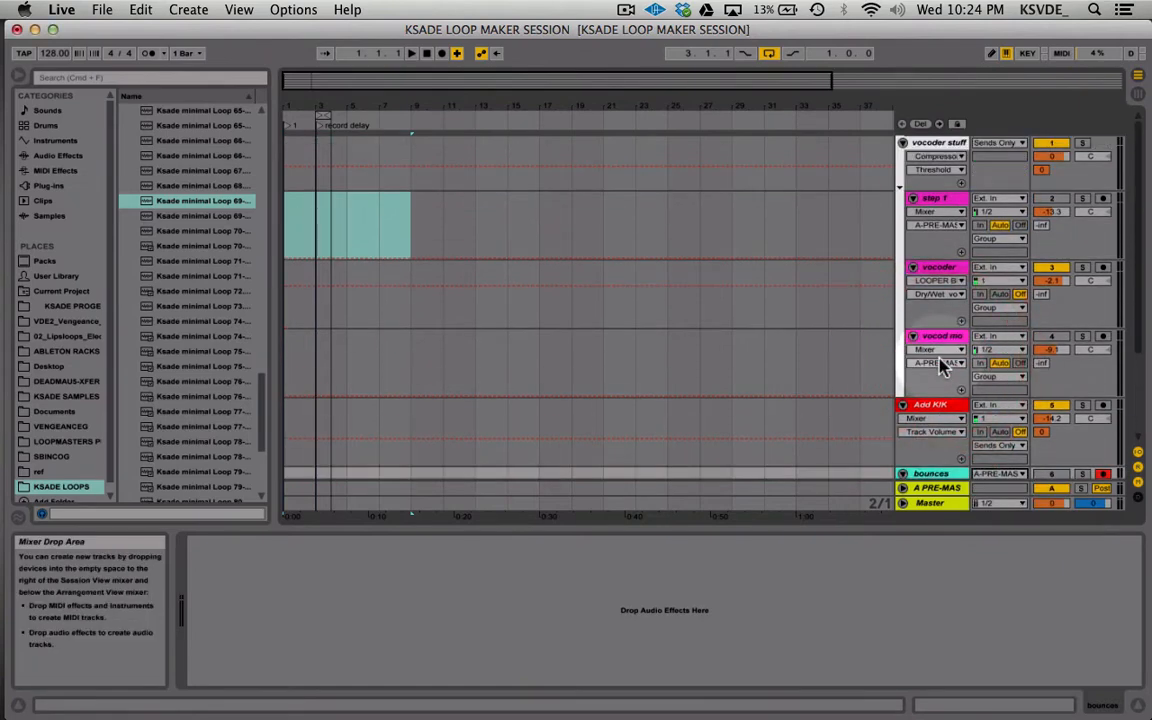
scroll(569, 216, down, 5)
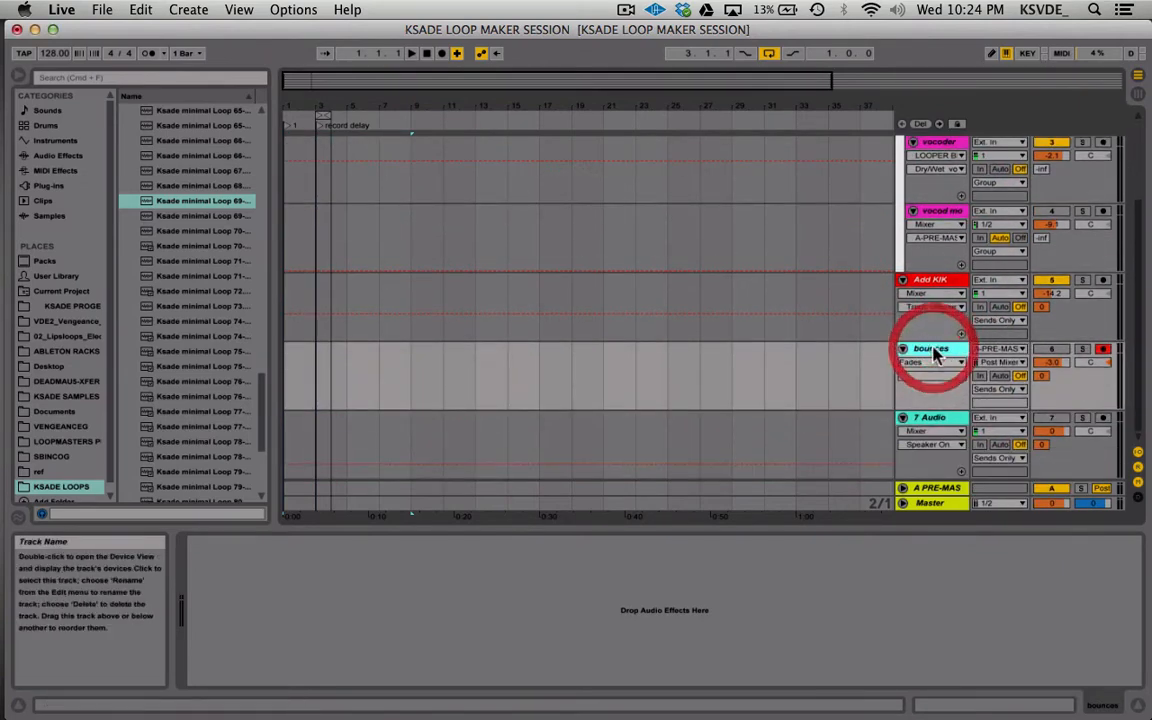
click(990, 352)
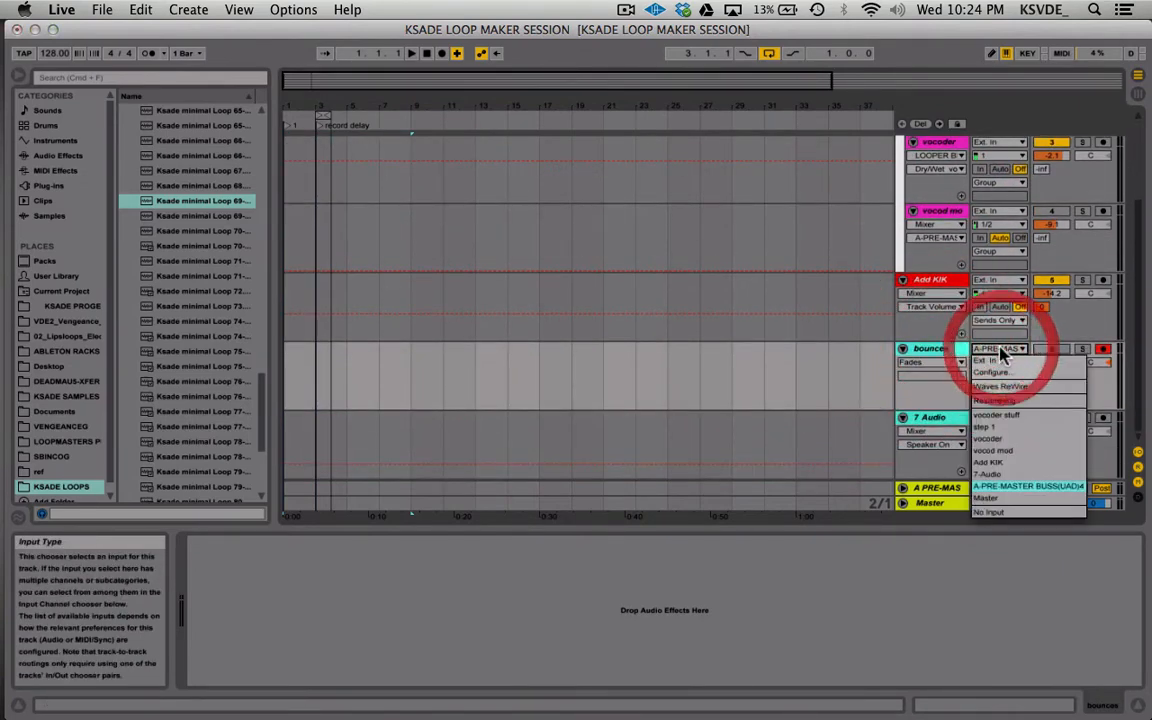
click(933, 352)
scroll(940, 352, up, 3)
scroll(940, 355, up, 2)
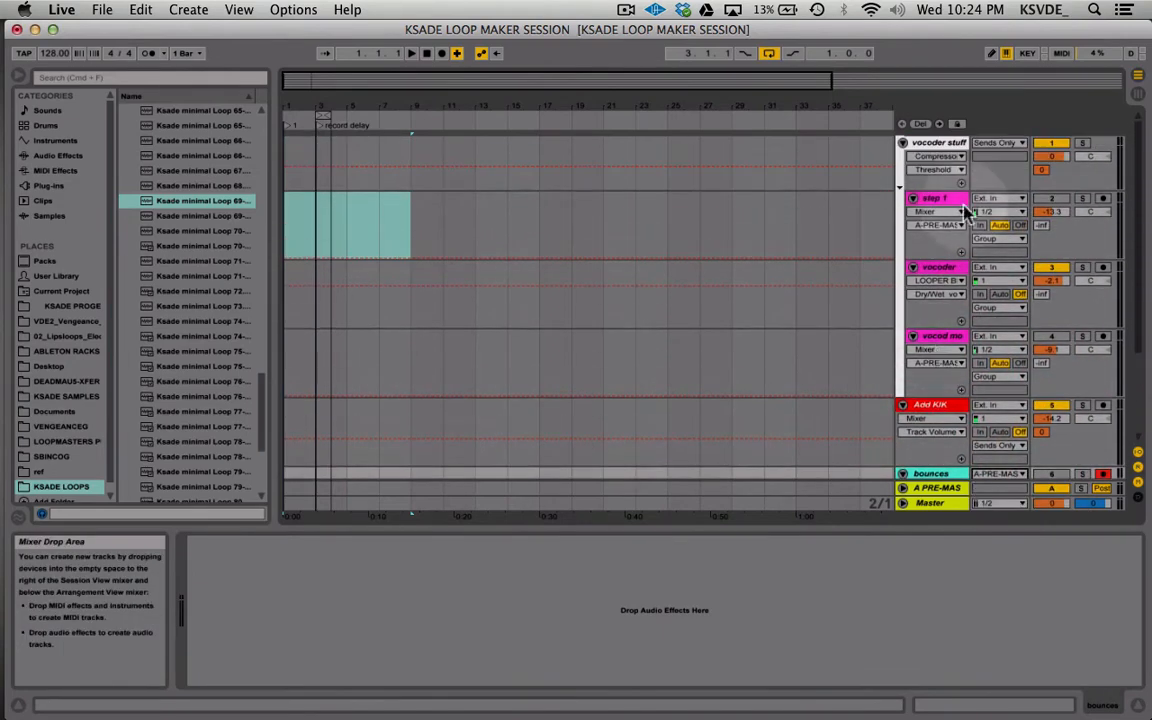
- Show the devices of the step 1 and vocod mod tracks, and reselect the bounces track
click(933, 198)
click(933, 340)
scroll(935, 338, down, 3)
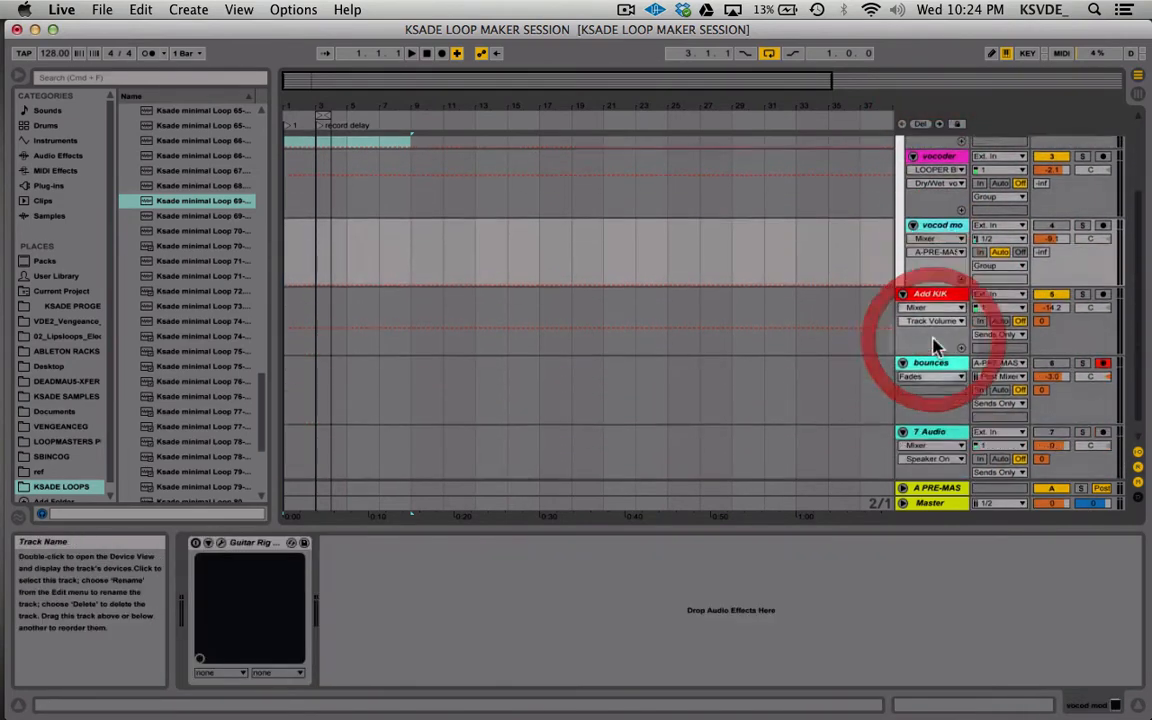
click(940, 352)
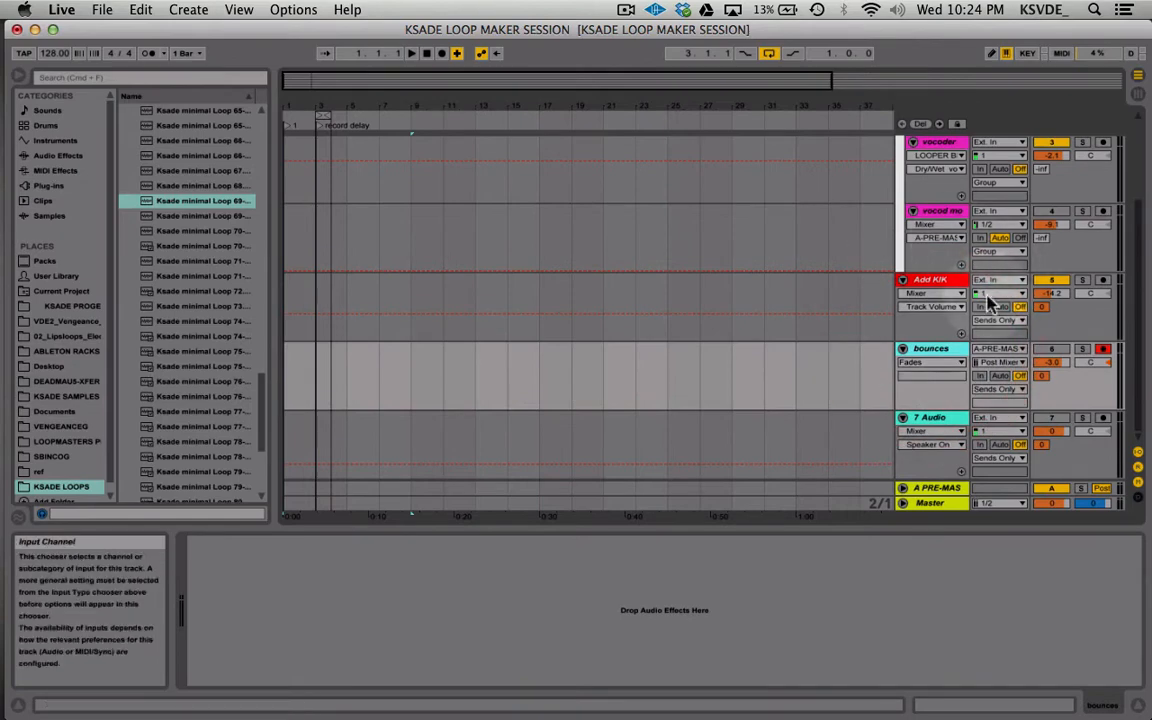
- Compare the source tracks in the vocoder stuff group with the record-armed bounces track below them
scroll(920, 352, up, 3)
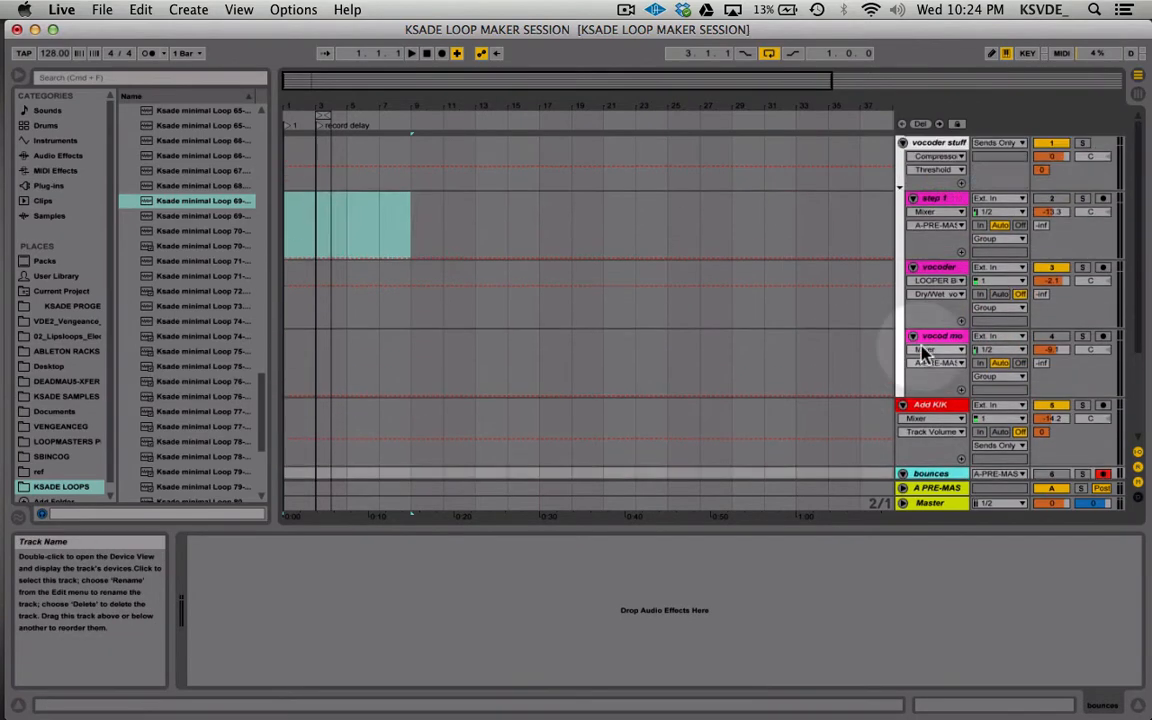
scroll(900, 350, down, 3)
scroll(823, 327, up, 3)
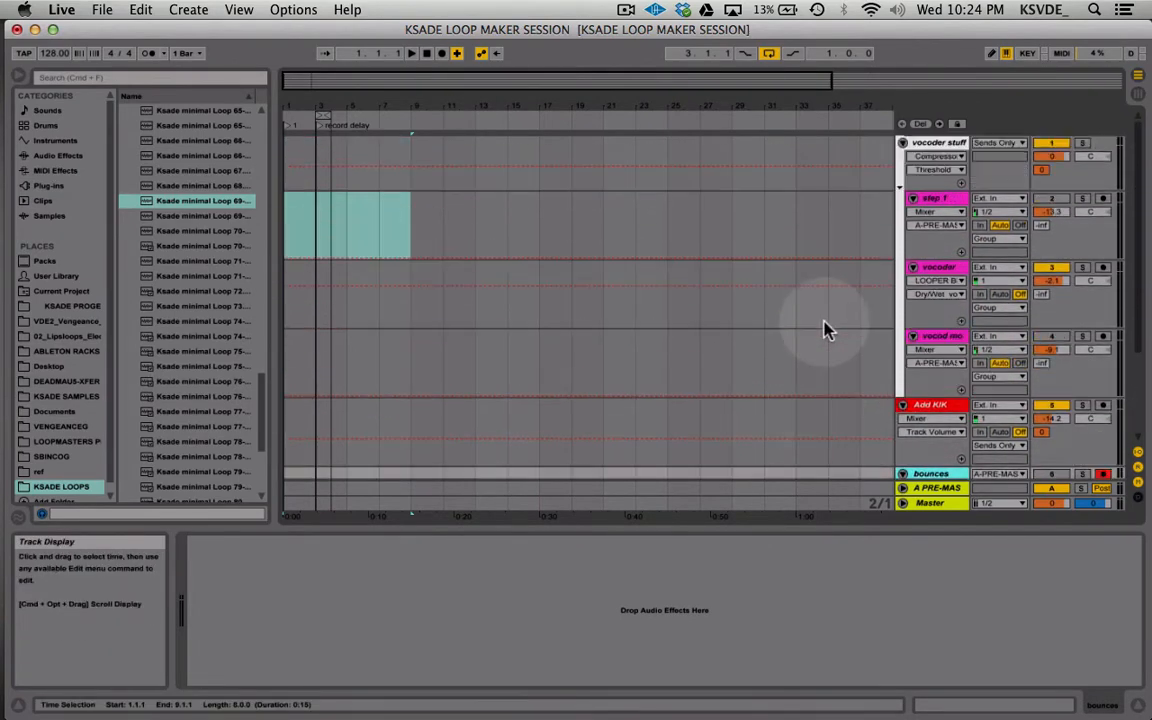
scroll(823, 327, down, 3)
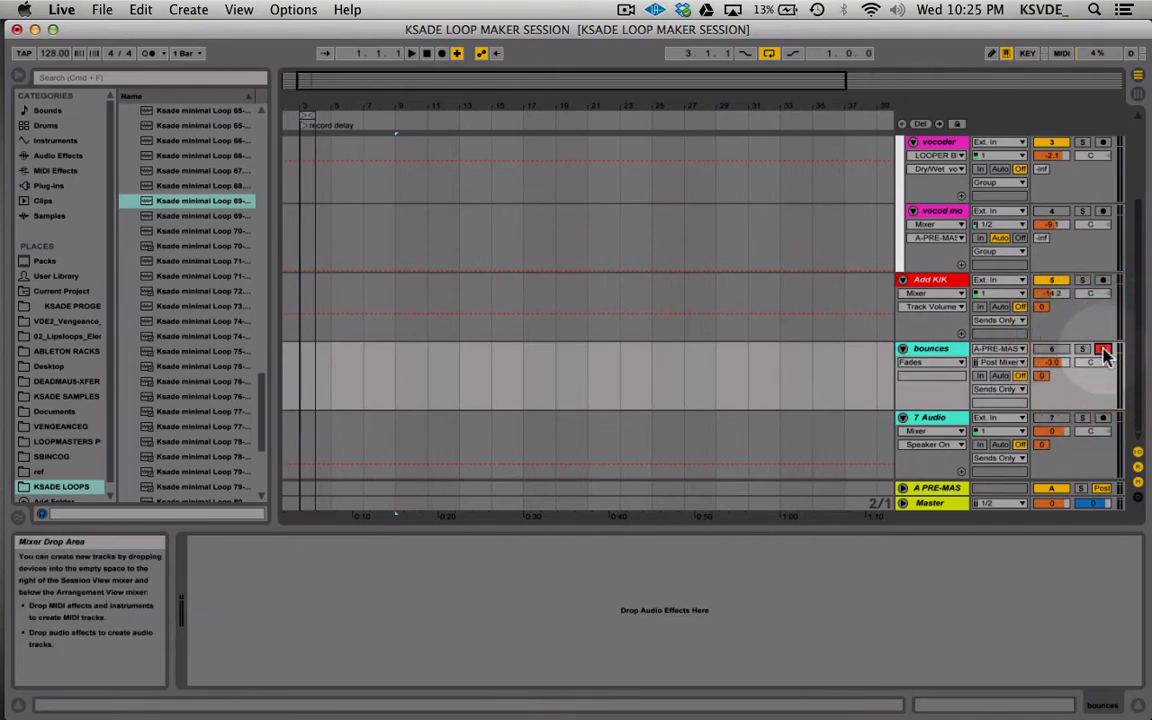
scroll(830, 360, up, 3)
scroll(830, 360, down, 3)
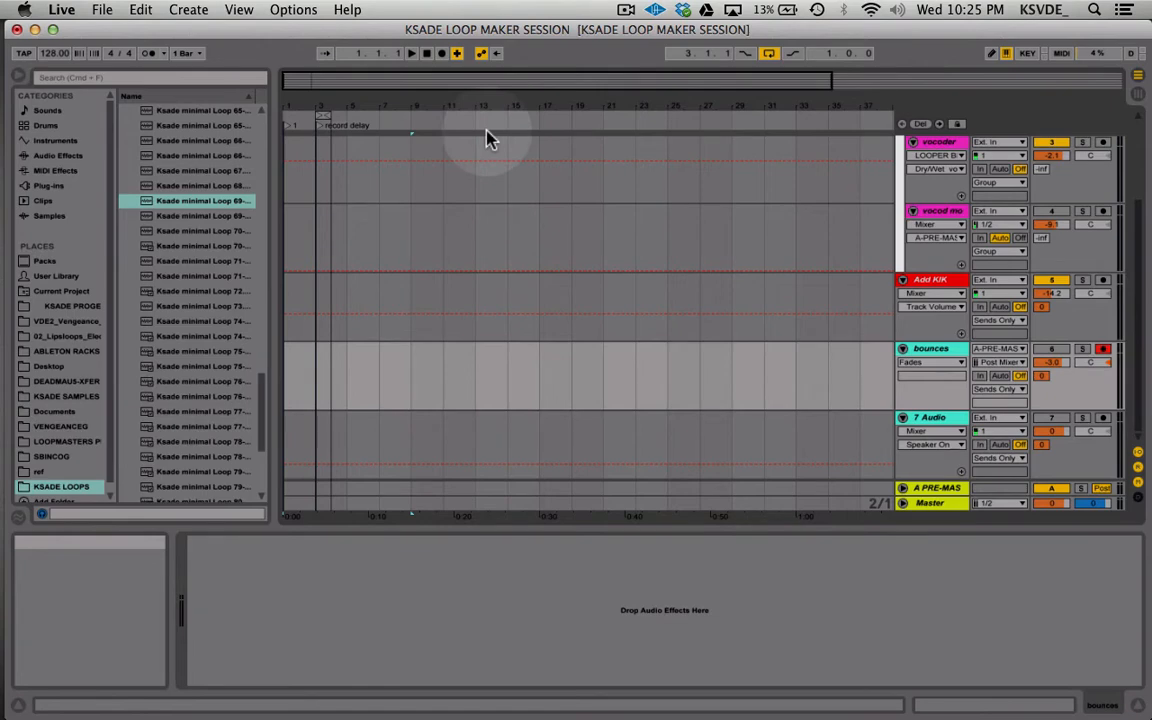
scroll(633, 359, up, 5)
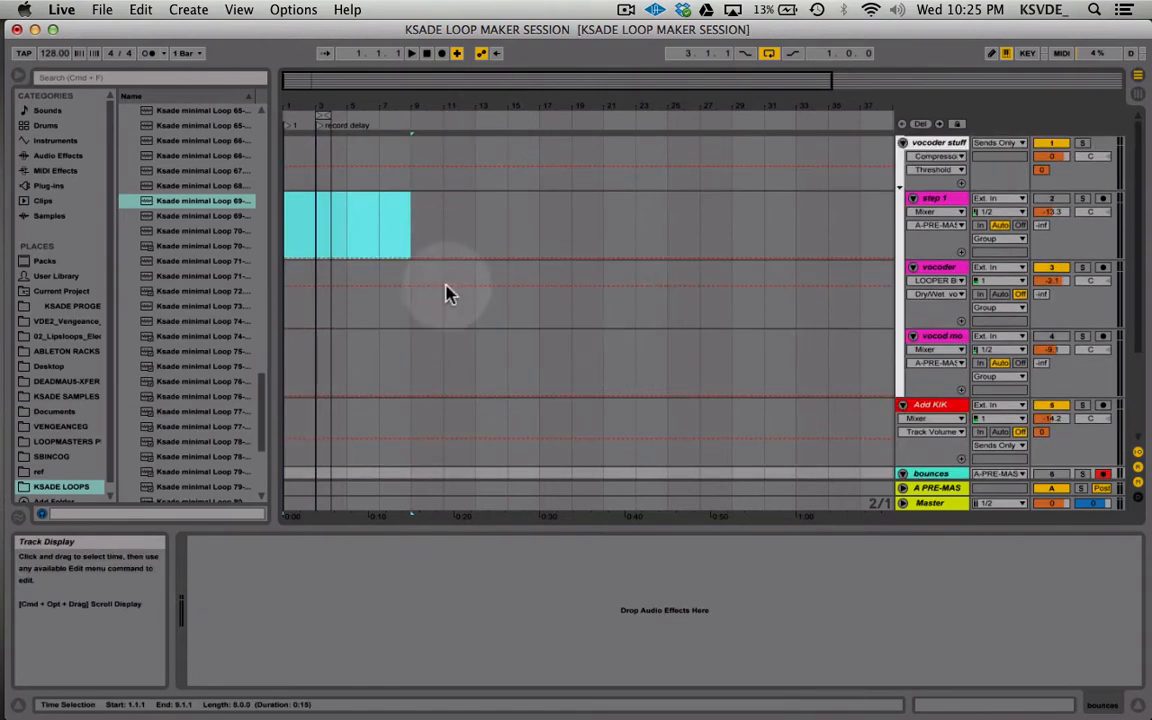
- Select bars 1 to 5 on the step 1 track, and the same four-bar range on the bounces track
drag(288, 226, 350, 231)
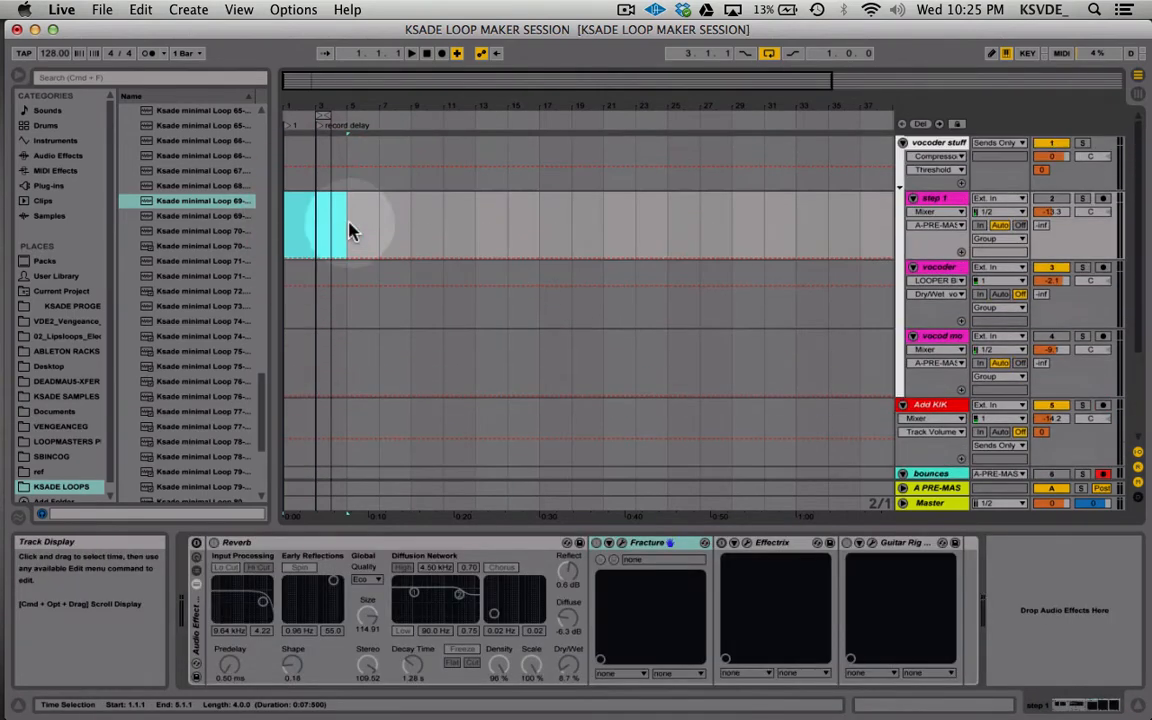
scroll(342, 240, down, 3)
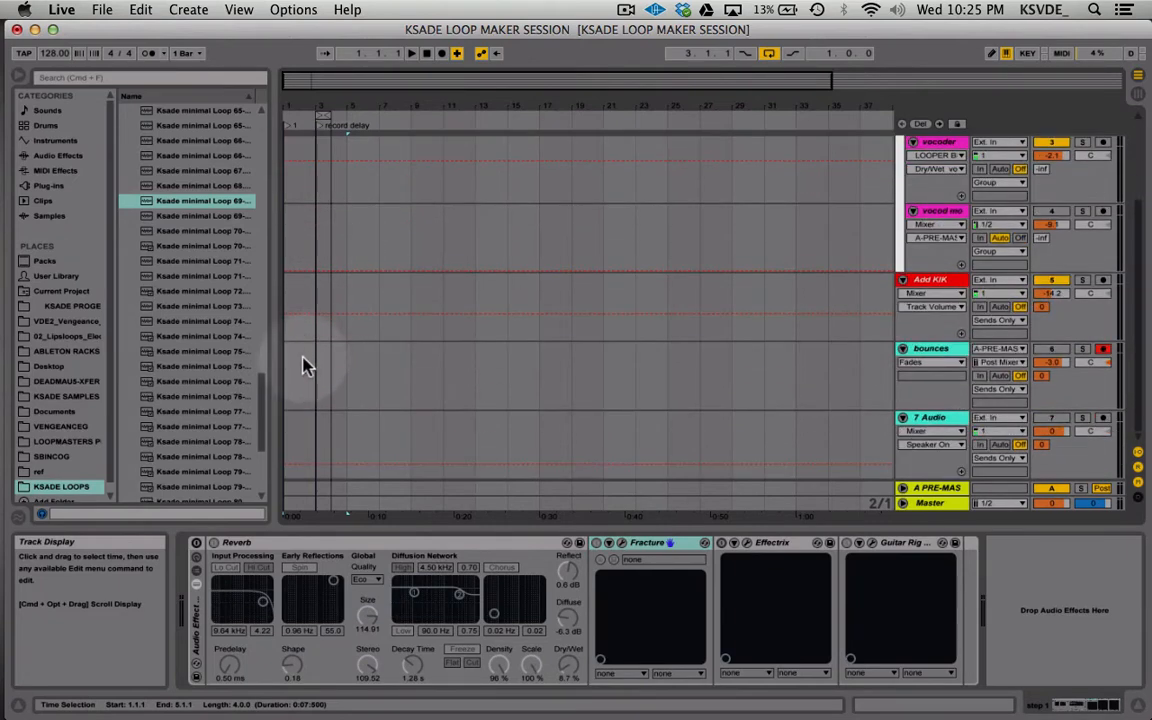
drag(293, 370, 349, 369)
scroll(352, 372, up, 3)
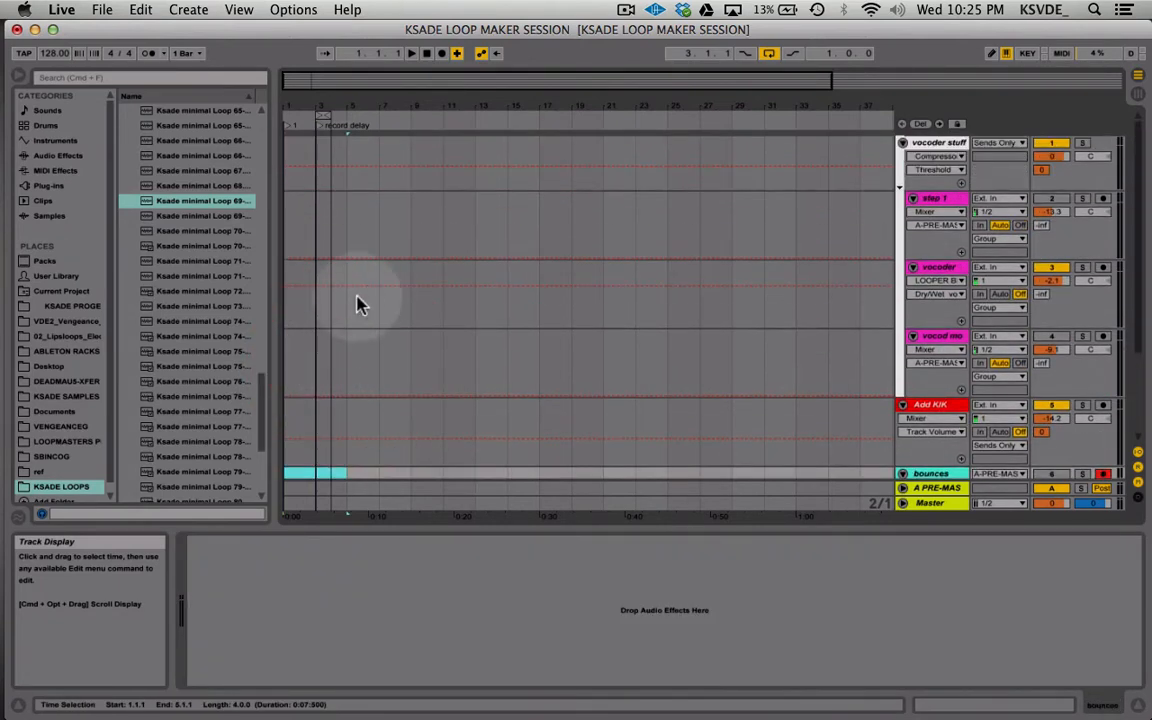
- Select bars 5 to 9 on the vocoder track and look through its device chain
drag(350, 283, 404, 278)
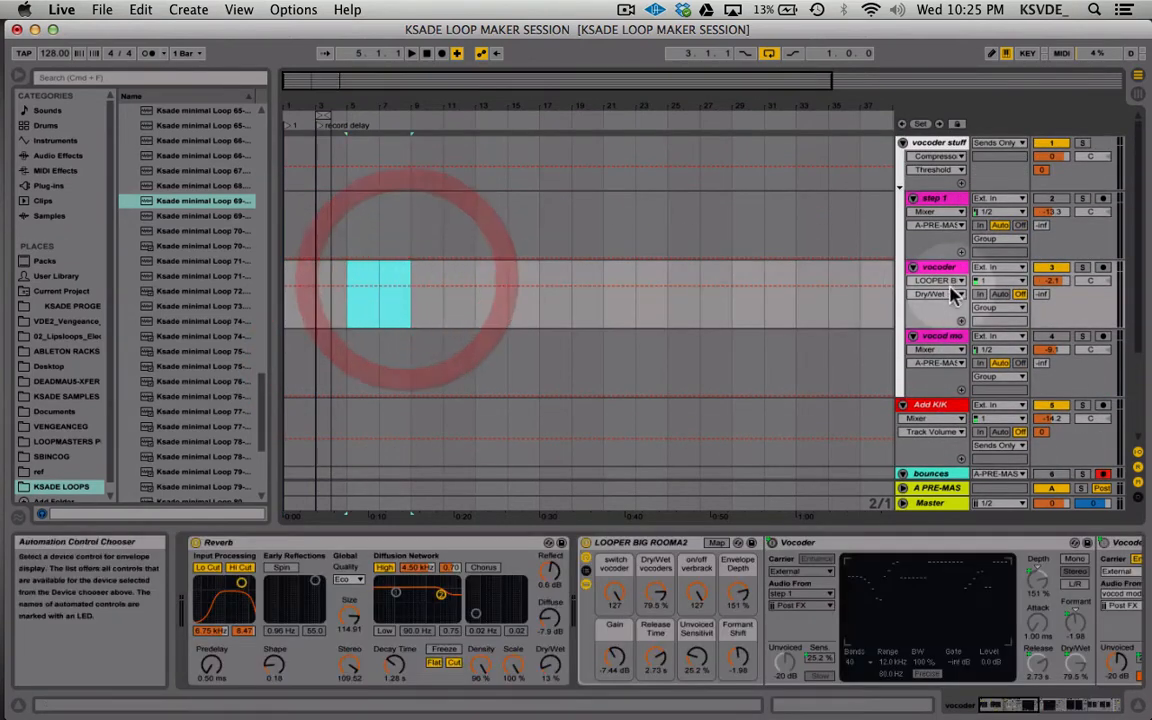
scroll(778, 580, right, 5)
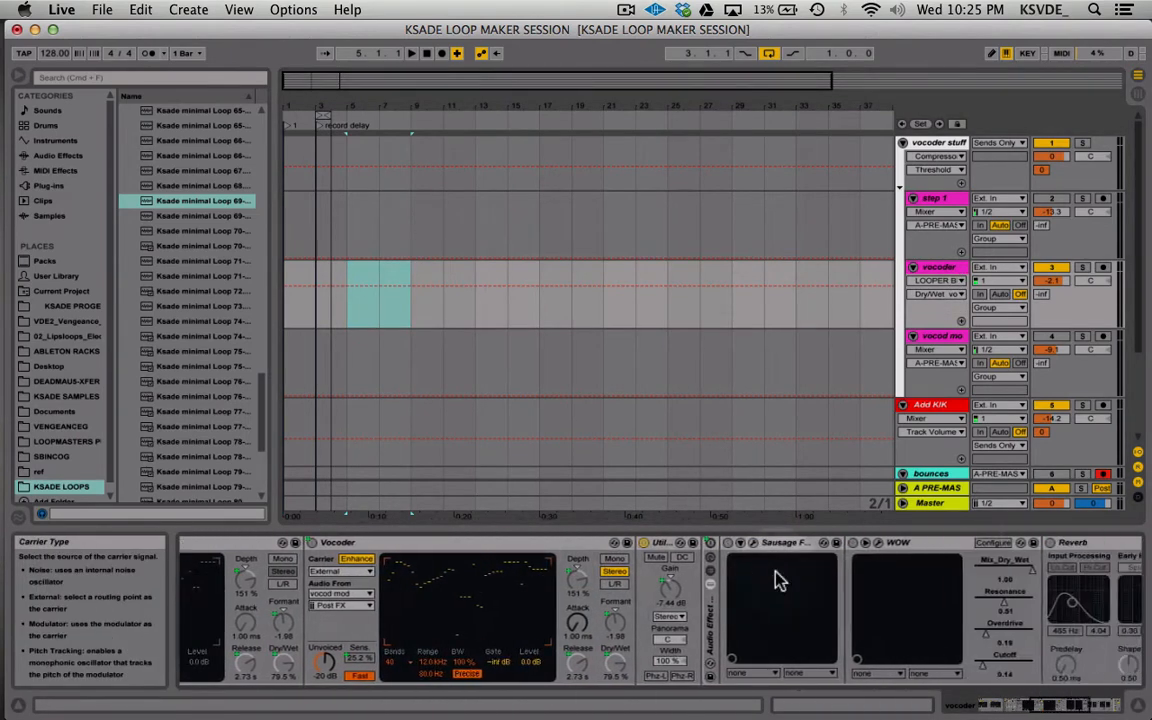
scroll(780, 575, left, 5)
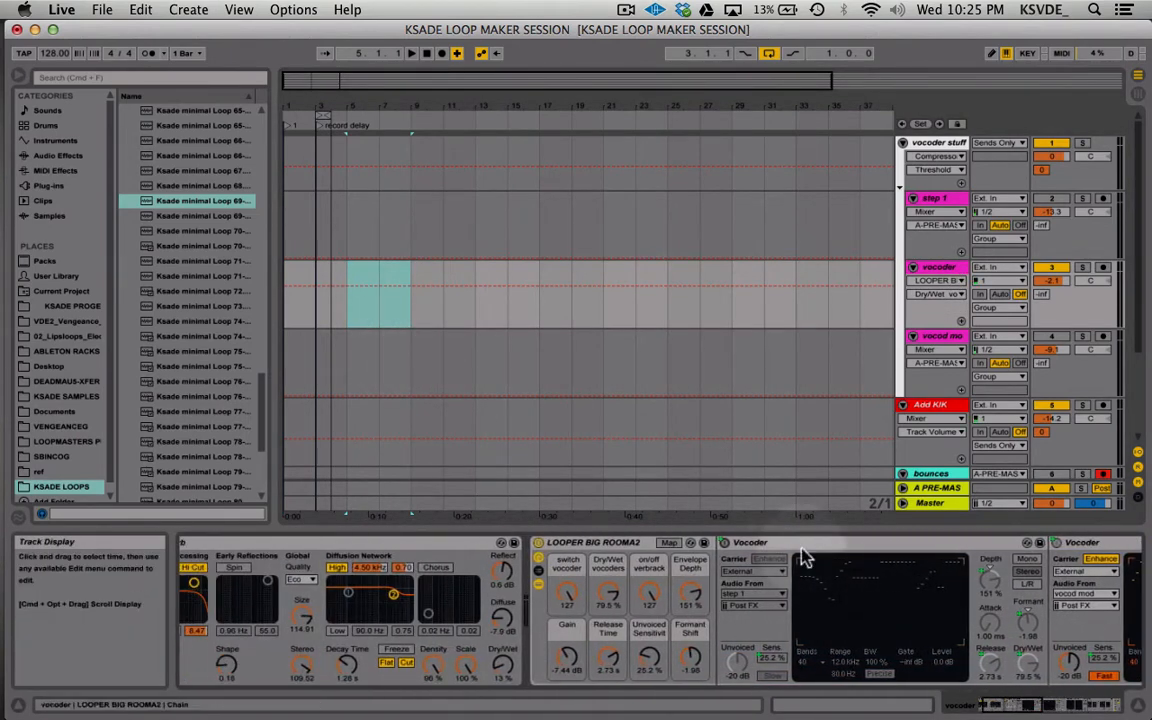
- Check the vocod mod track's device, and return to the vocoder track to examine the Audio From sources of its two Vocoders
click(344, 348)
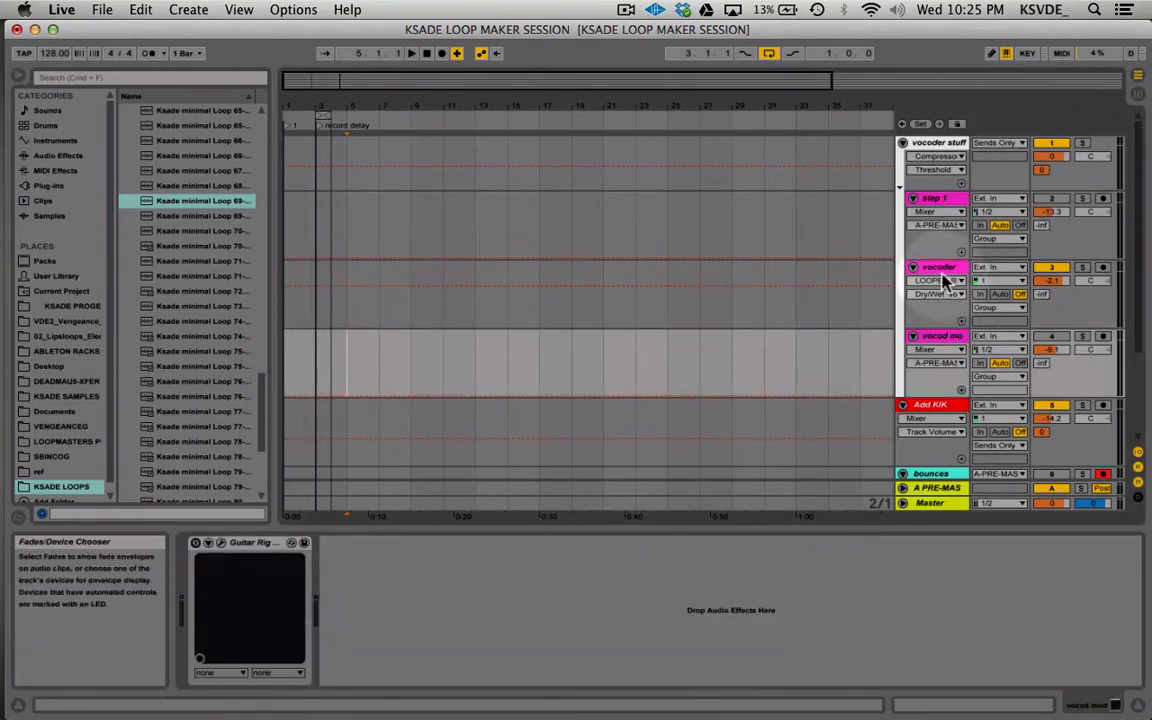
click(935, 280)
click(938, 267)
scroll(752, 646, right, 5)
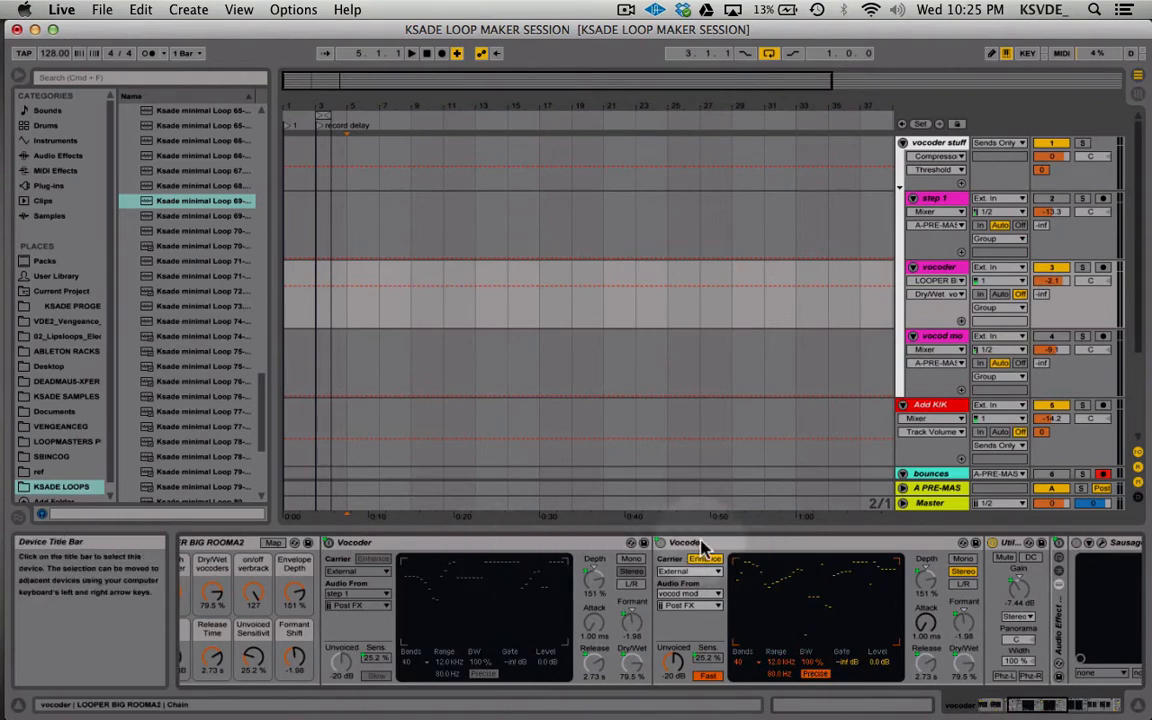
click(833, 294)
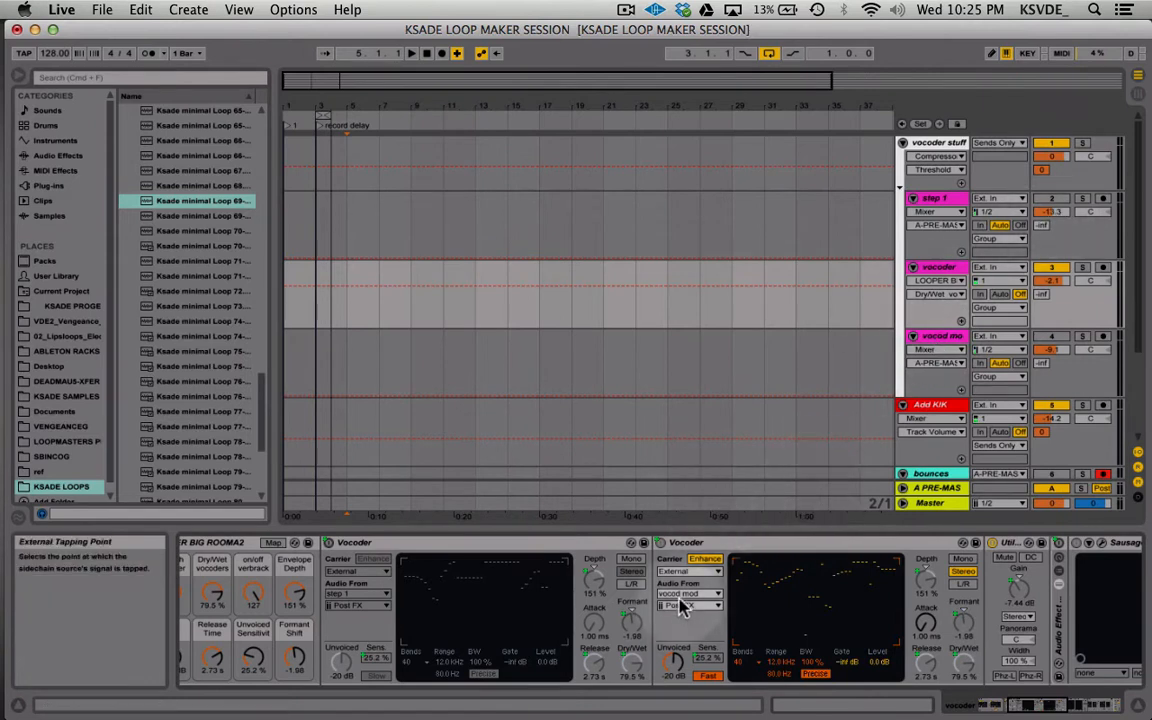
scroll(802, 368, right, 1)
scroll(767, 371, left, 1)
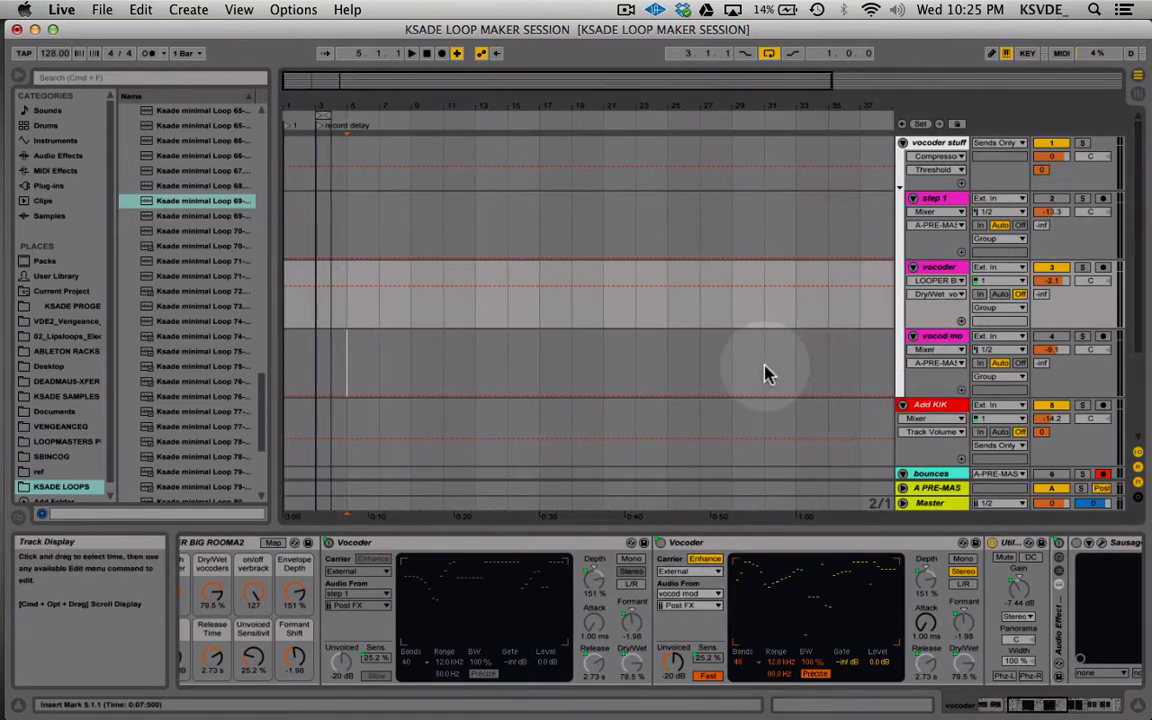
- Select bars 3 to 5 on the vocoder track and try its rack's switch vocoder macro at 0 and back at 127
drag(330, 105, 490, 313)
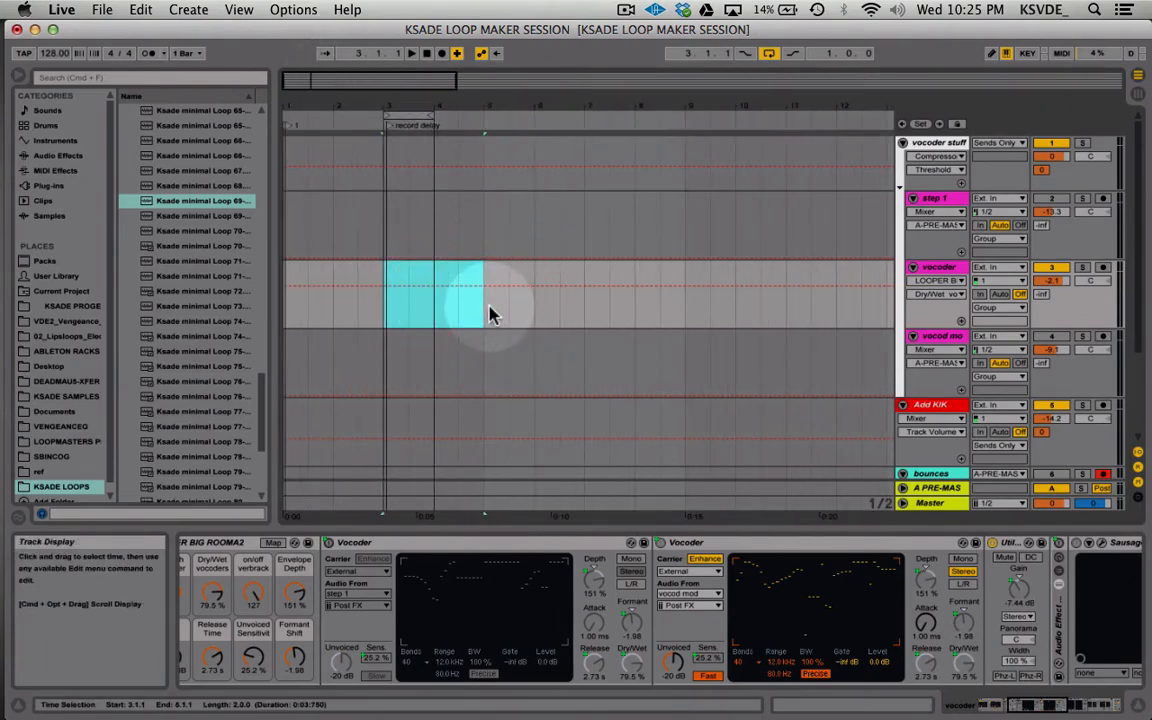
scroll(303, 598, left, 5)
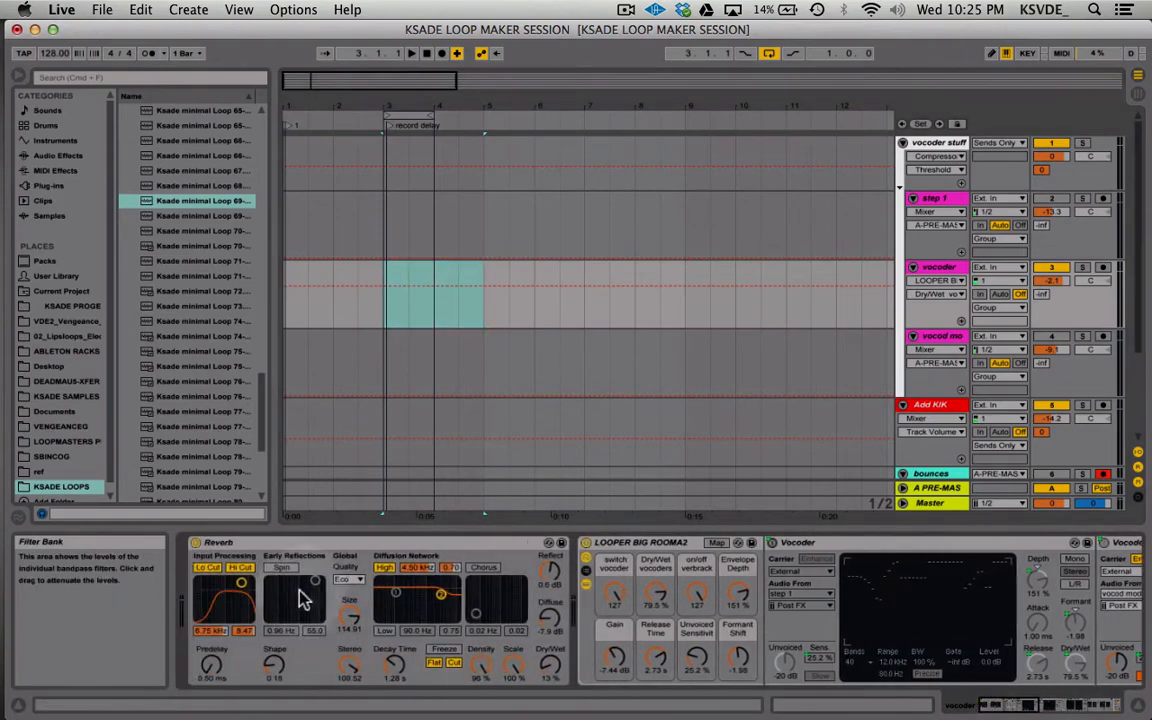
scroll(537, 597, right, 5)
drag(412, 596, 412, 696)
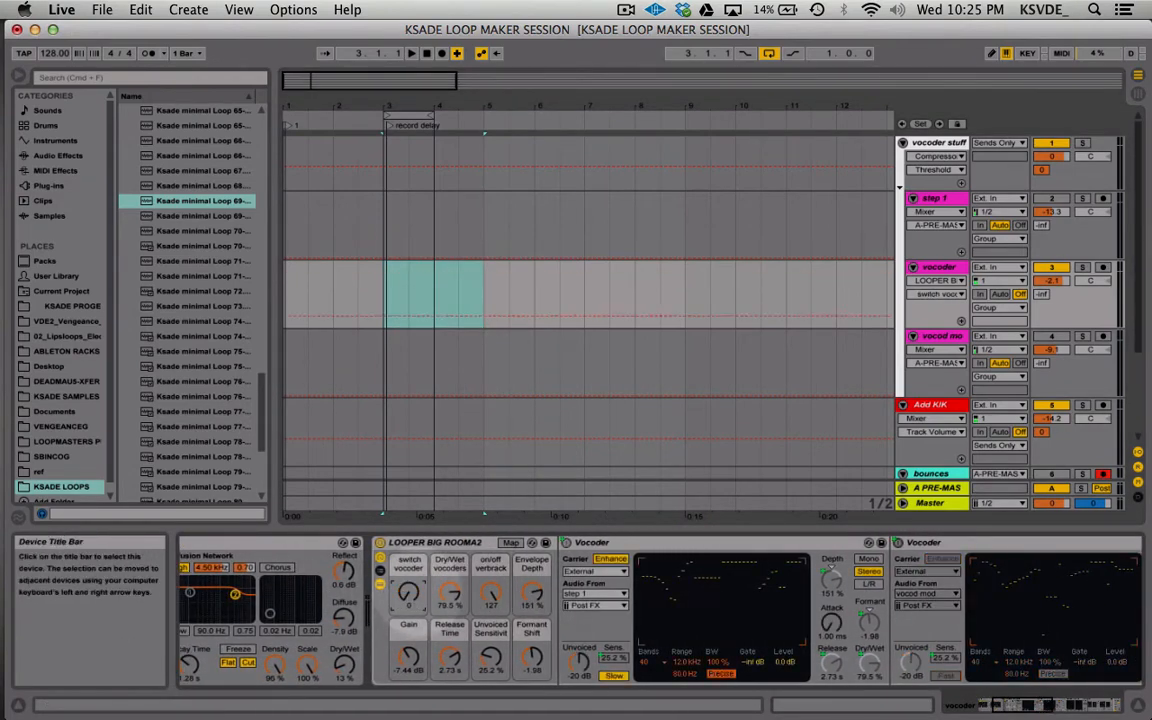
drag(409, 594, 409, 500)
- Show the LOOPER BIG ROOMA2 rack's macro mappings, check the switch vocoder Device On entries, and close the mappings
click(510, 542)
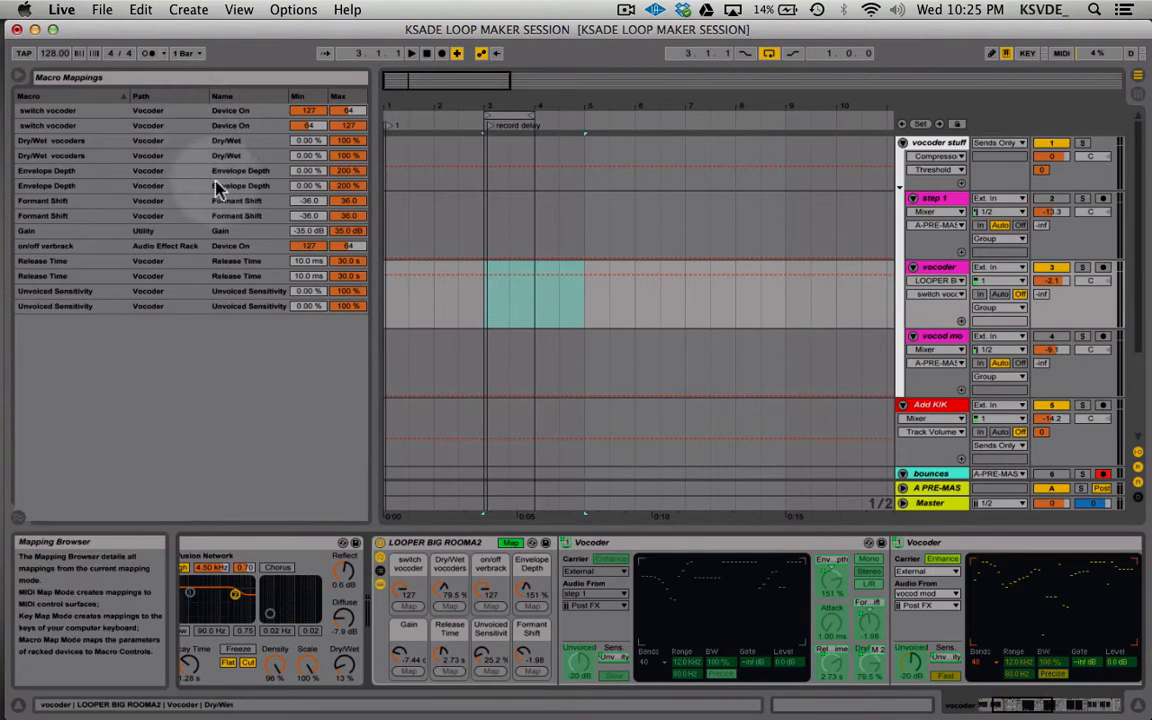
click(216, 113)
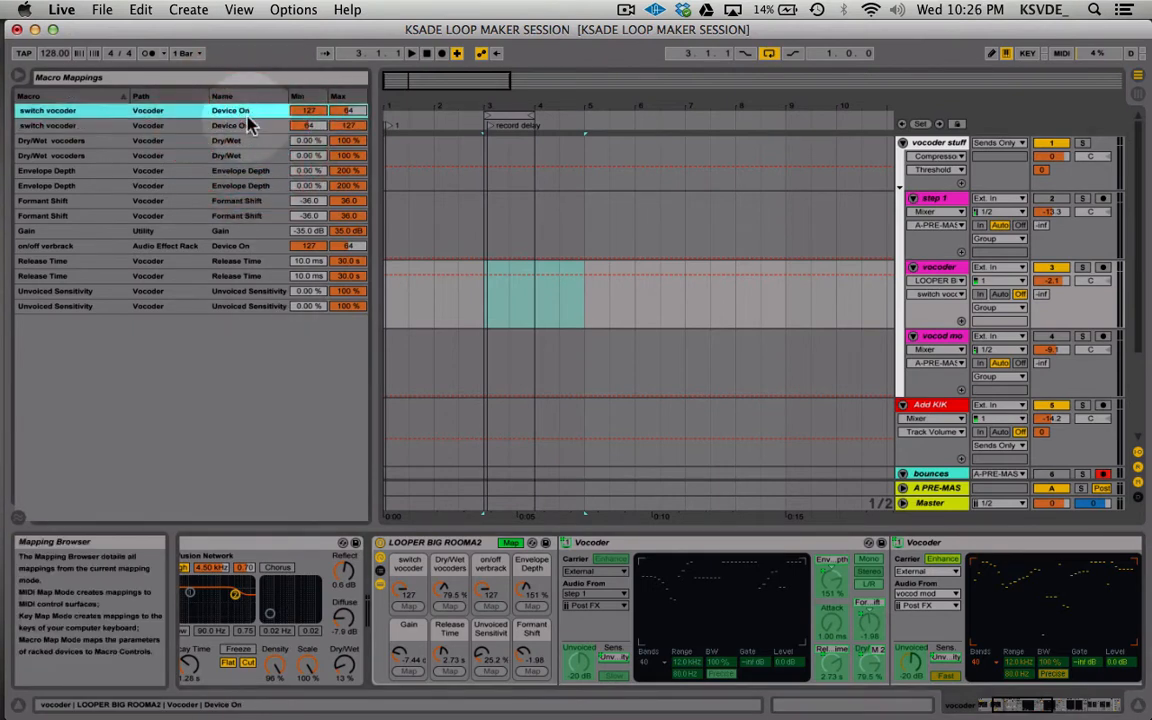
right_click(248, 119)
click(228, 443)
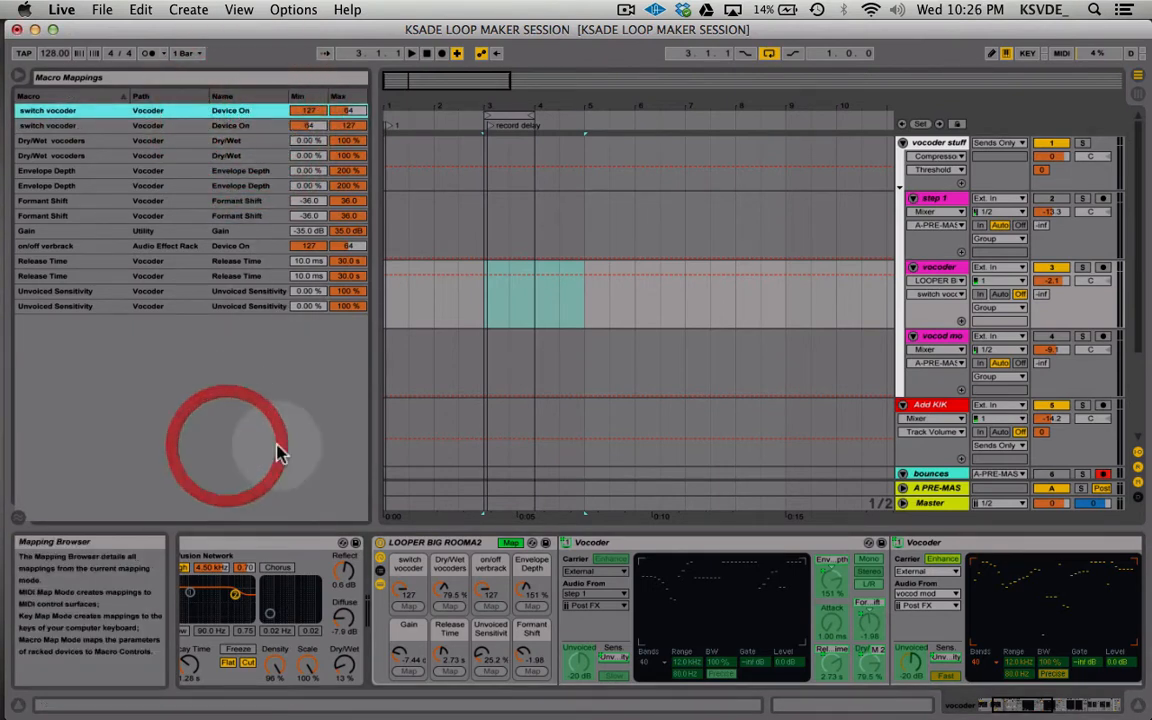
click(508, 545)
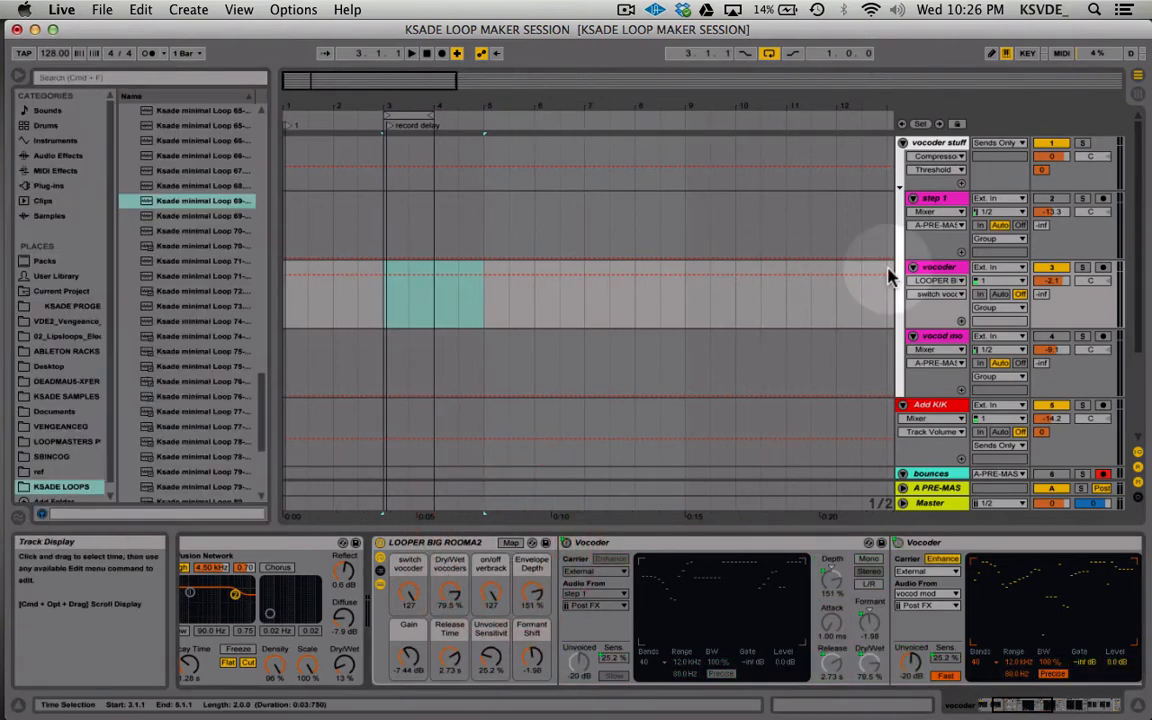
- Select bars 3 to 5 on the Add KIK track and the same range on bounces, ending on the Add KIK track
scroll(890, 275, down, 3)
scroll(890, 275, up, 3)
scroll(888, 276, down, 1)
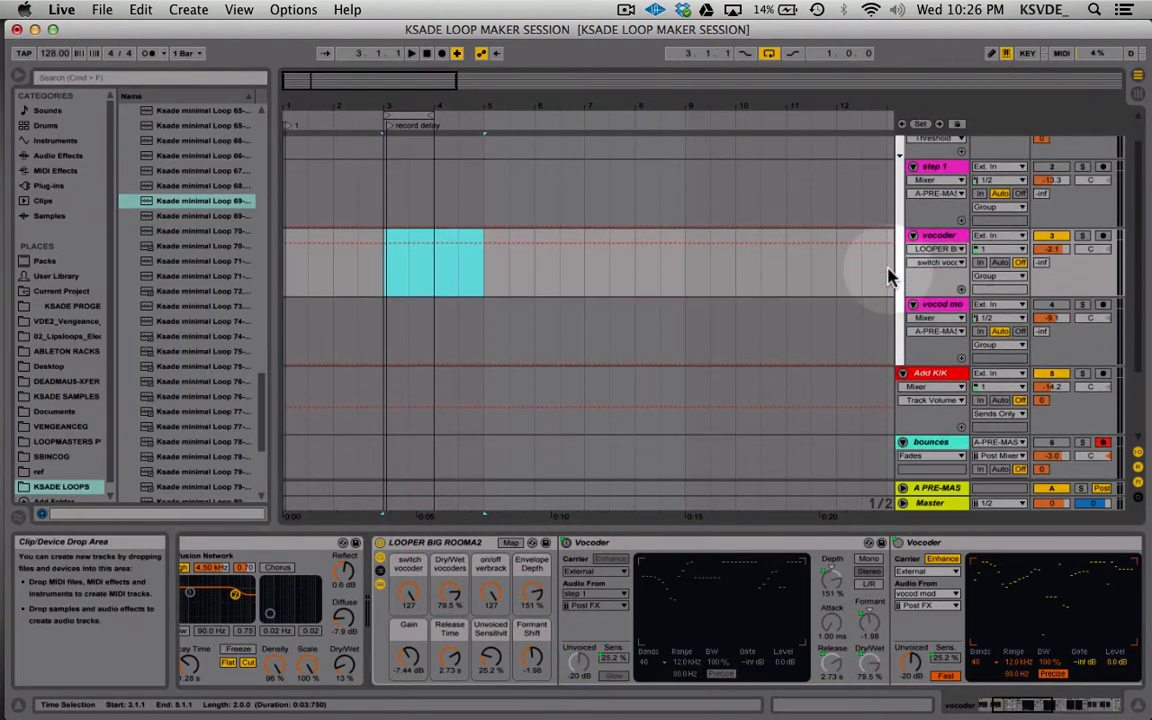
scroll(888, 276, down, 3)
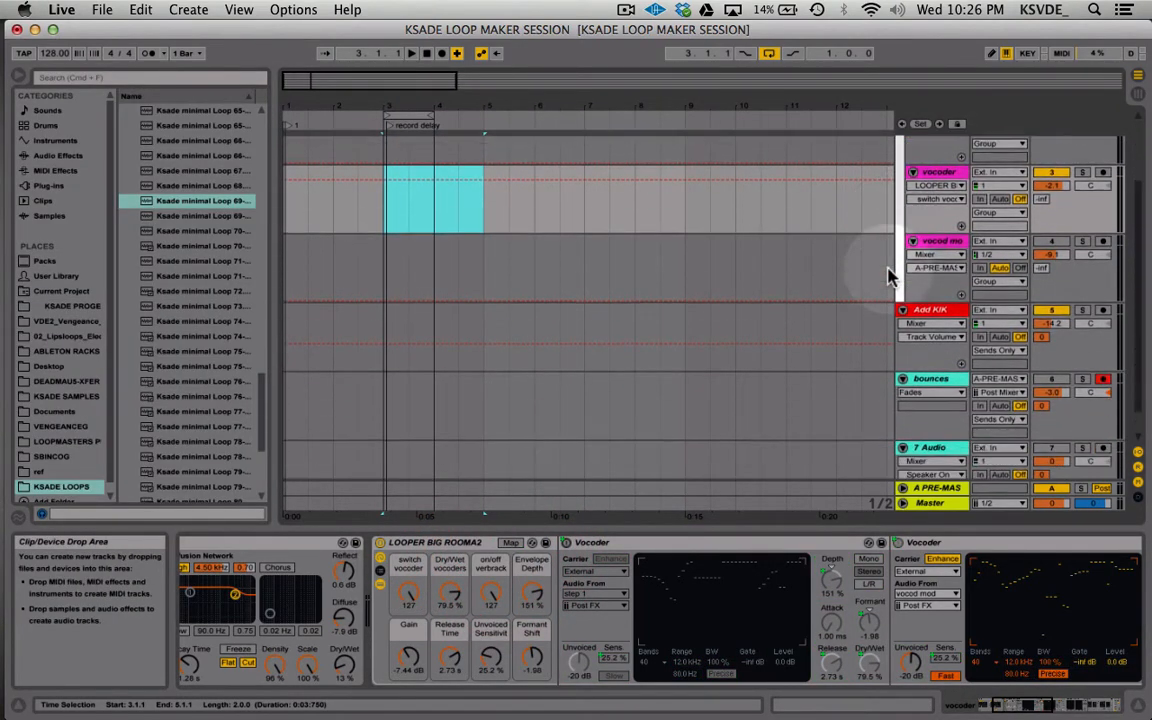
scroll(888, 276, up, 3)
scroll(888, 276, down, 2)
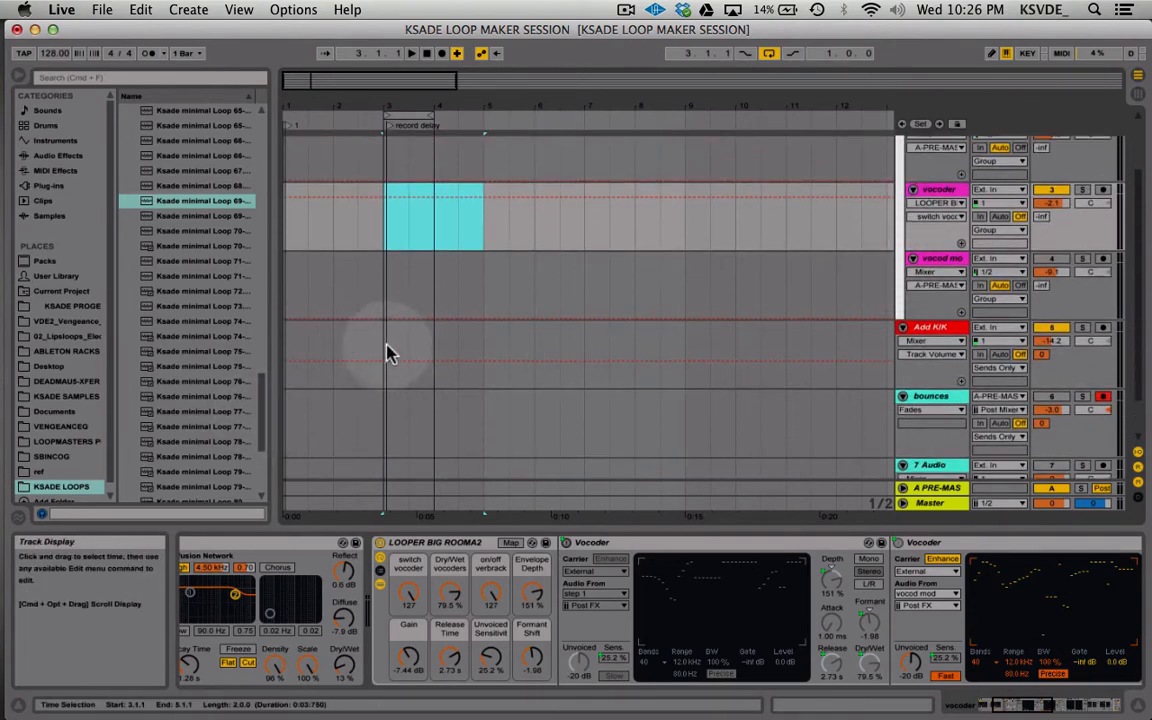
drag(387, 348, 484, 337)
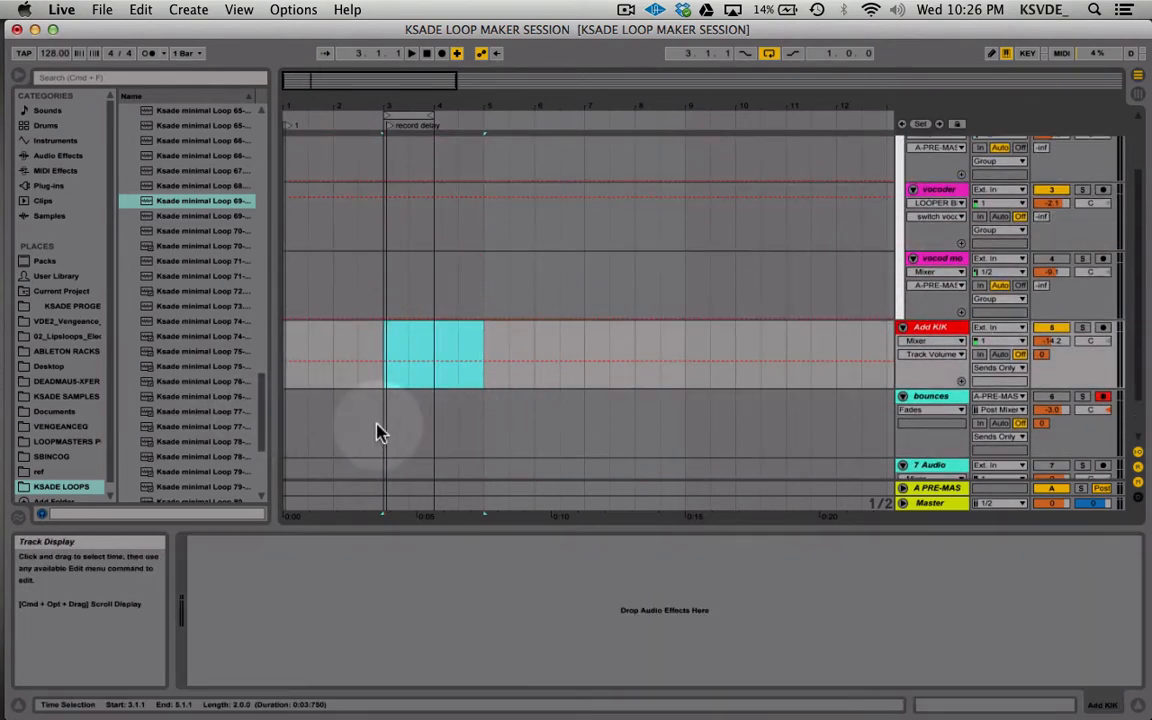
drag(385, 428, 484, 427)
click(929, 322)
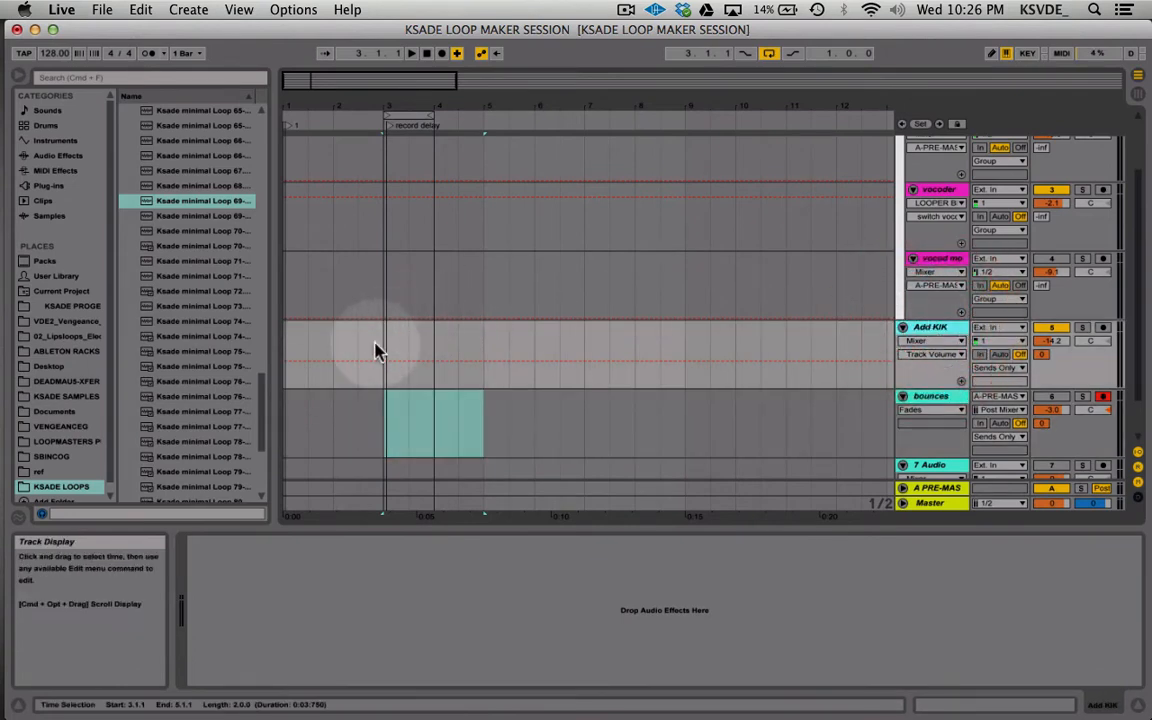
- Mark successive two-bar ranges on the Add KIK track at bars 5 to 7 and 7 to 9, and return to bars 3 to 5
mouse_move(386, 342)
mouse_down()
mouse_move(486, 350)
mouse_move(402, 349)
mouse_up()
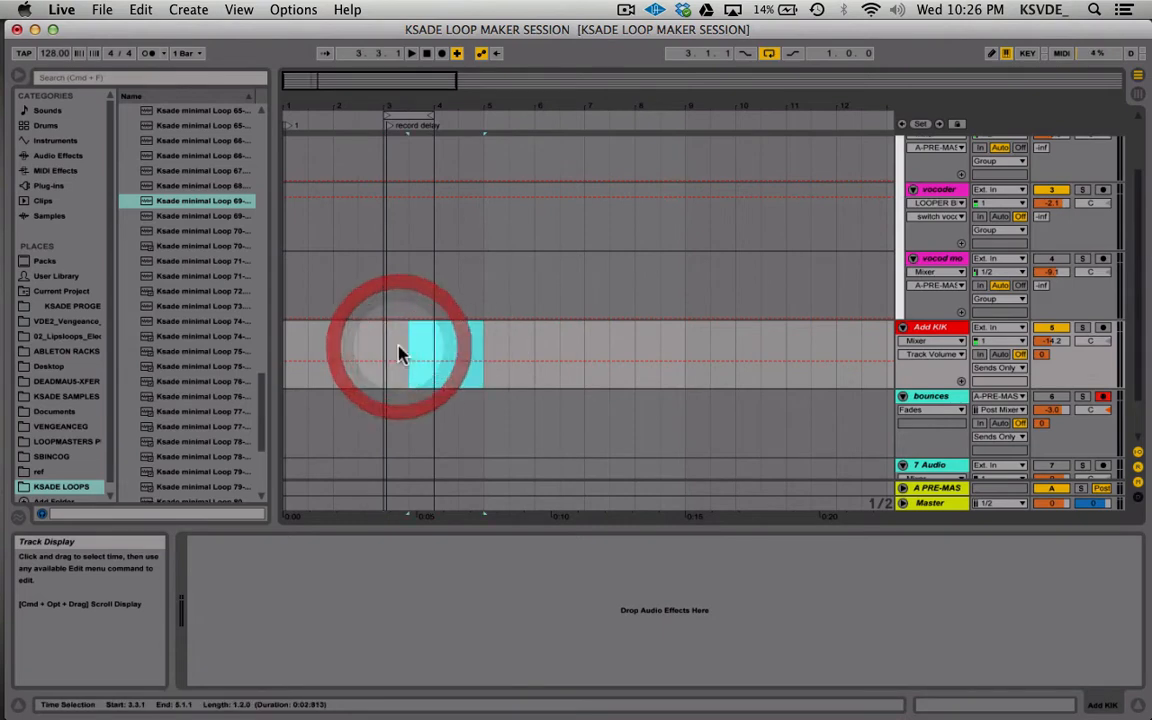
click(290, 340)
drag(290, 343, 580, 341)
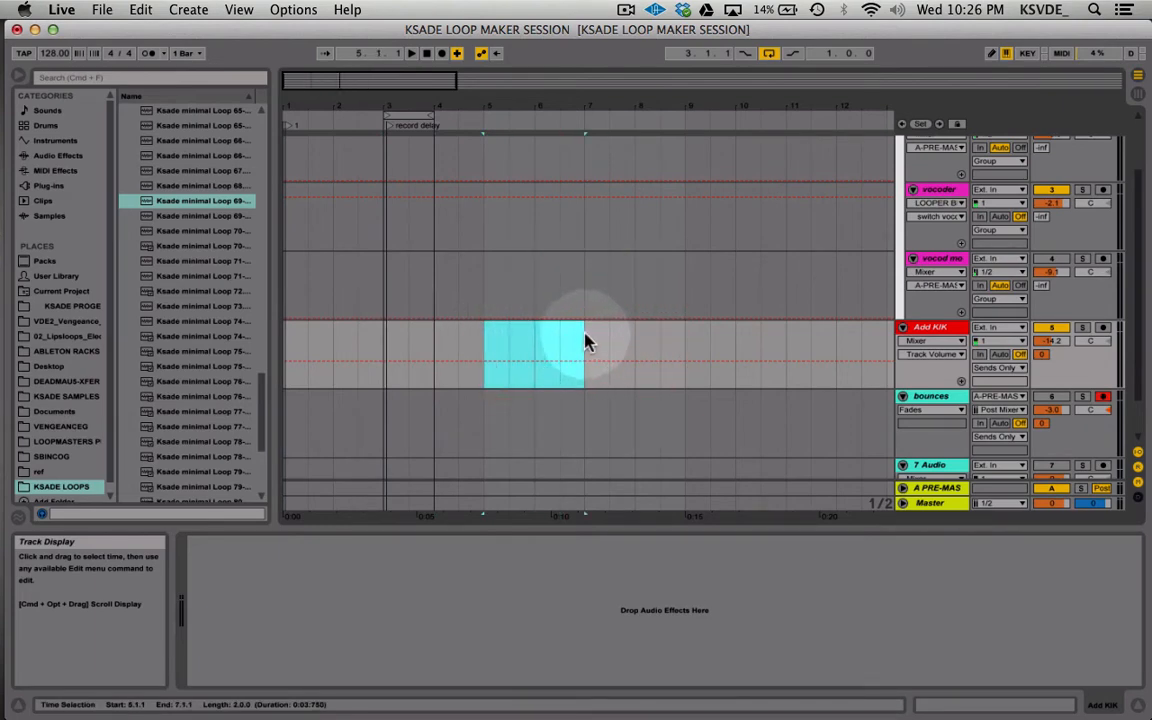
drag(584, 338, 685, 340)
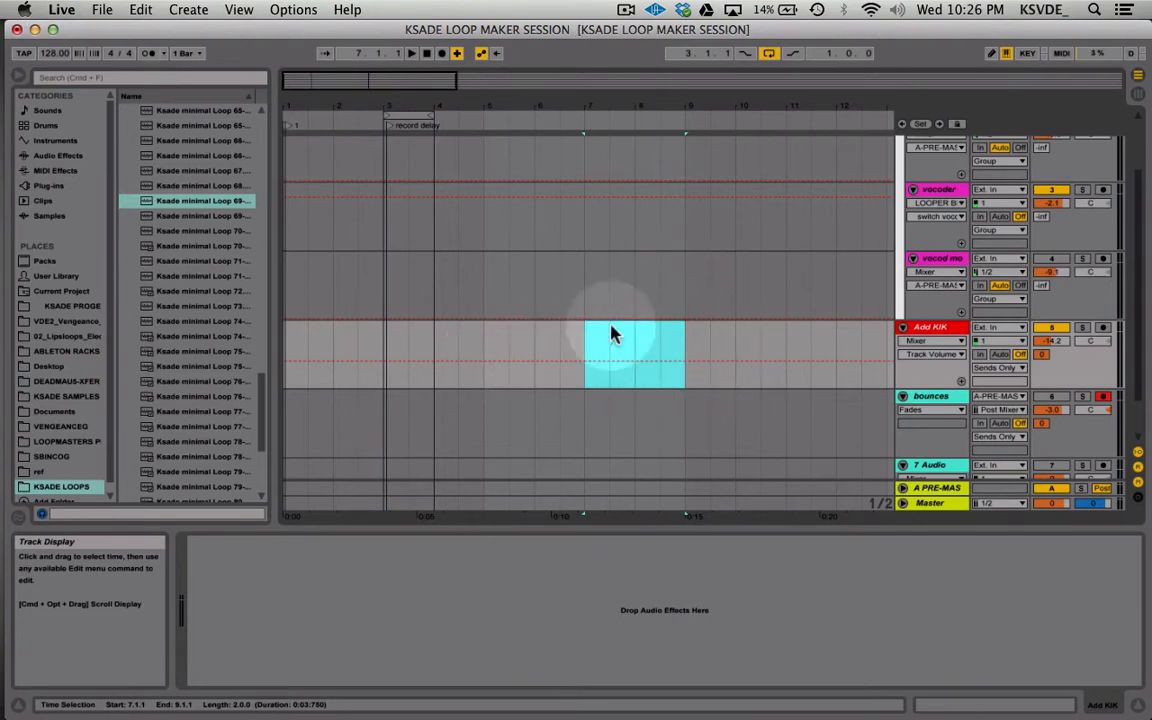
drag(482, 350, 376, 348)
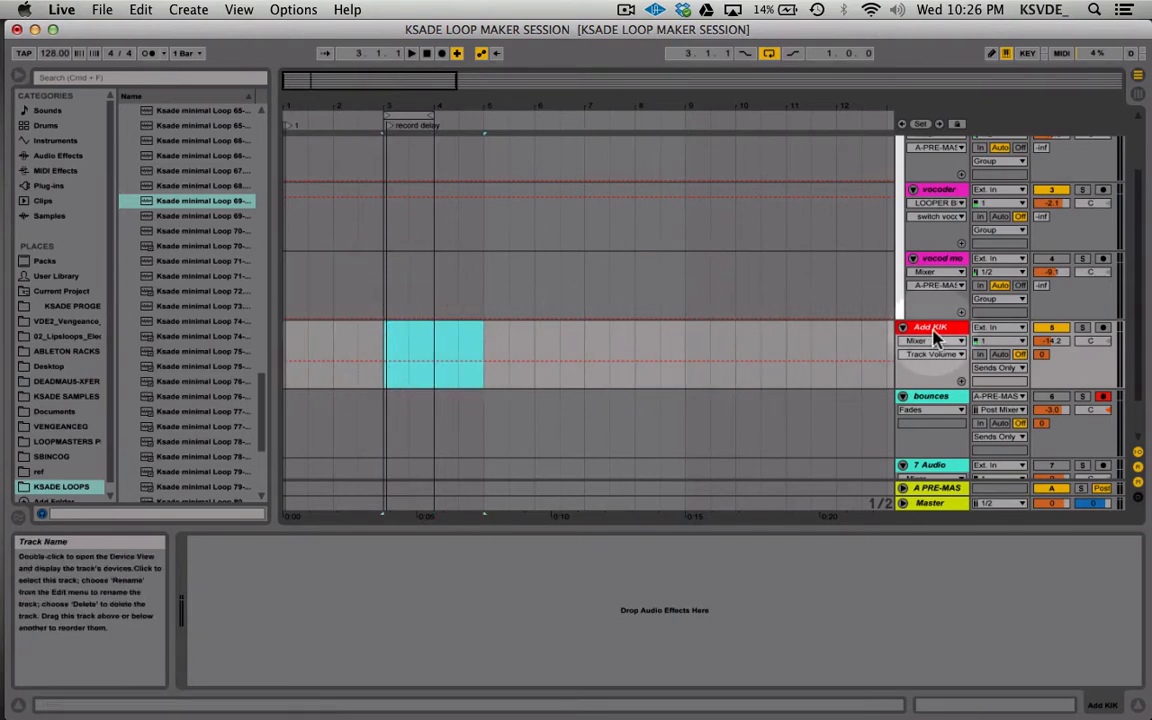
- Select bars 3 to 5 across the step 1, vocoder and vocod mod tracks, and the same range on Add KIK
scroll(689, 270, up, 3)
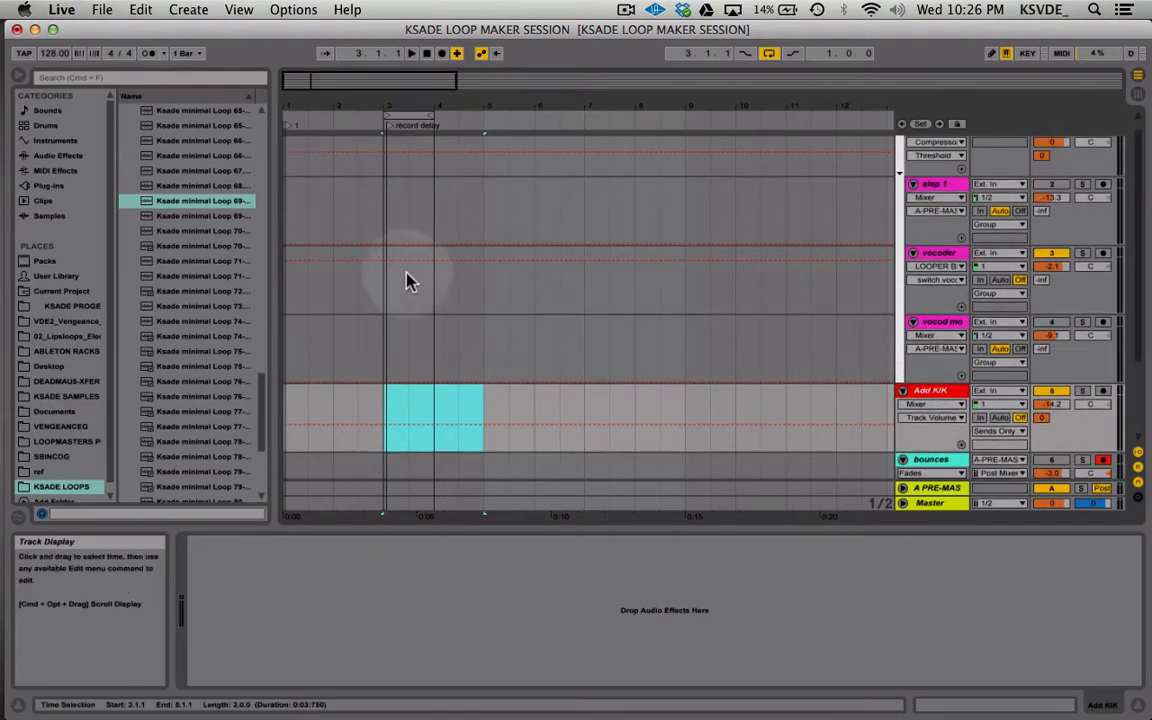
drag(380, 320, 483, 193)
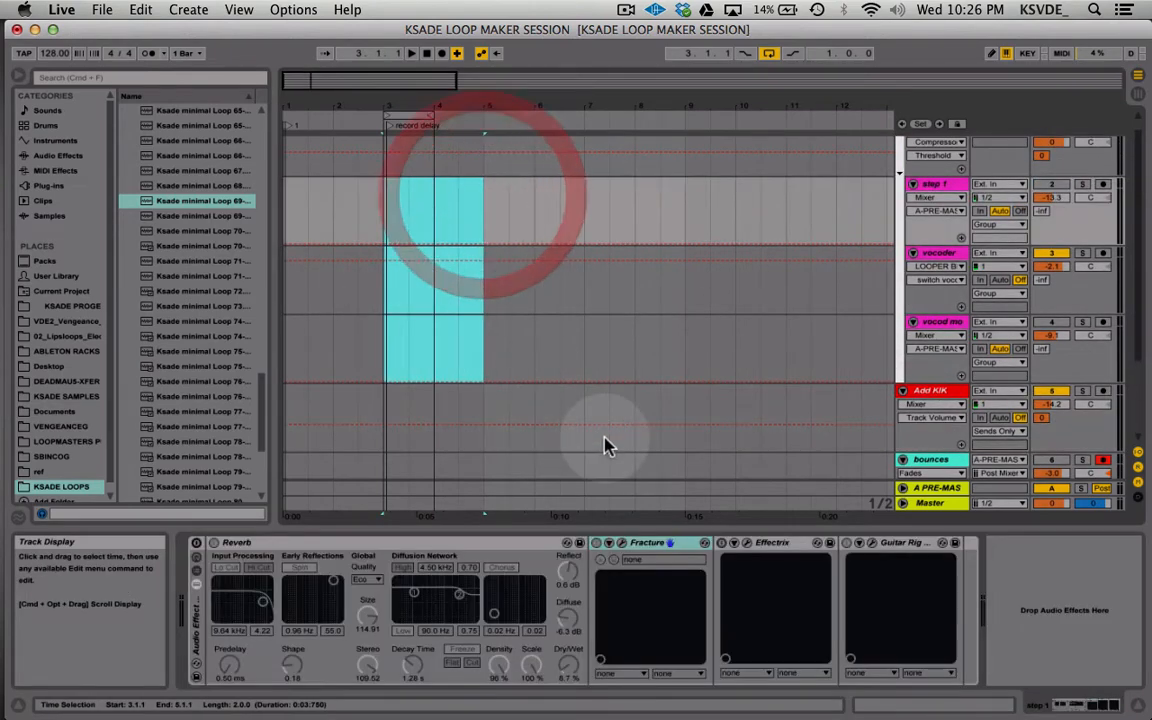
scroll(607, 442, down, 4)
drag(384, 337, 496, 329)
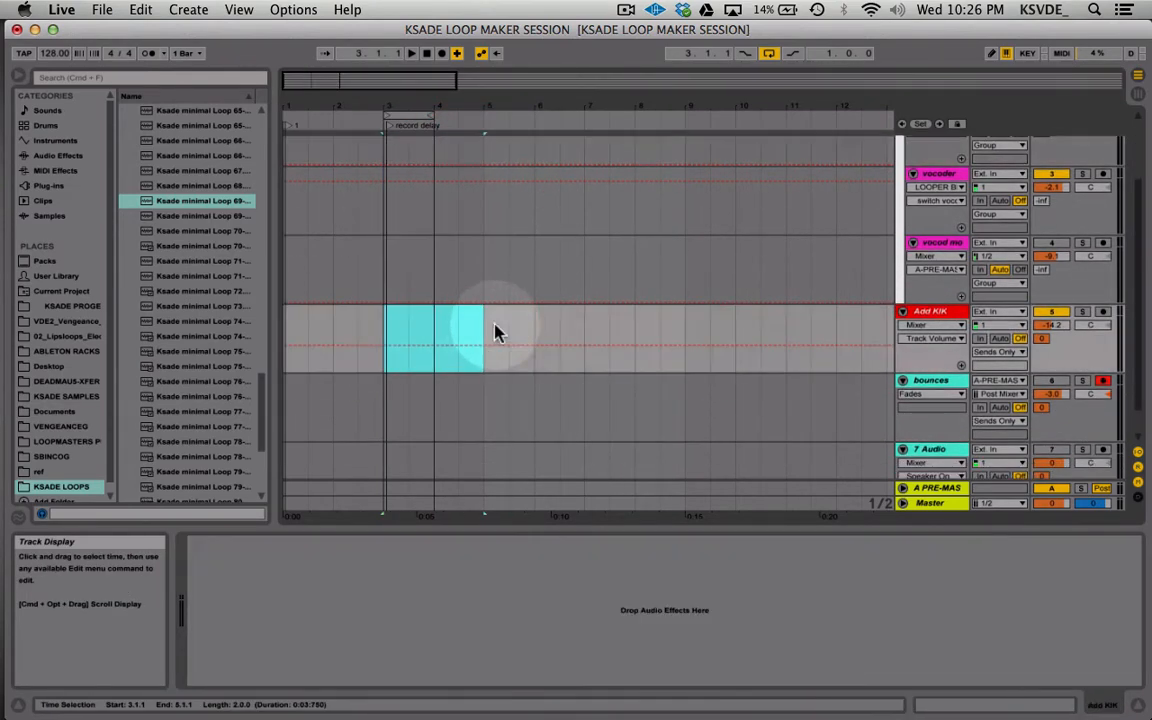
- Compare the tracks' activator states, trying the vocod mod track switched on and deactivating it again
scroll(1062, 316, up, 4)
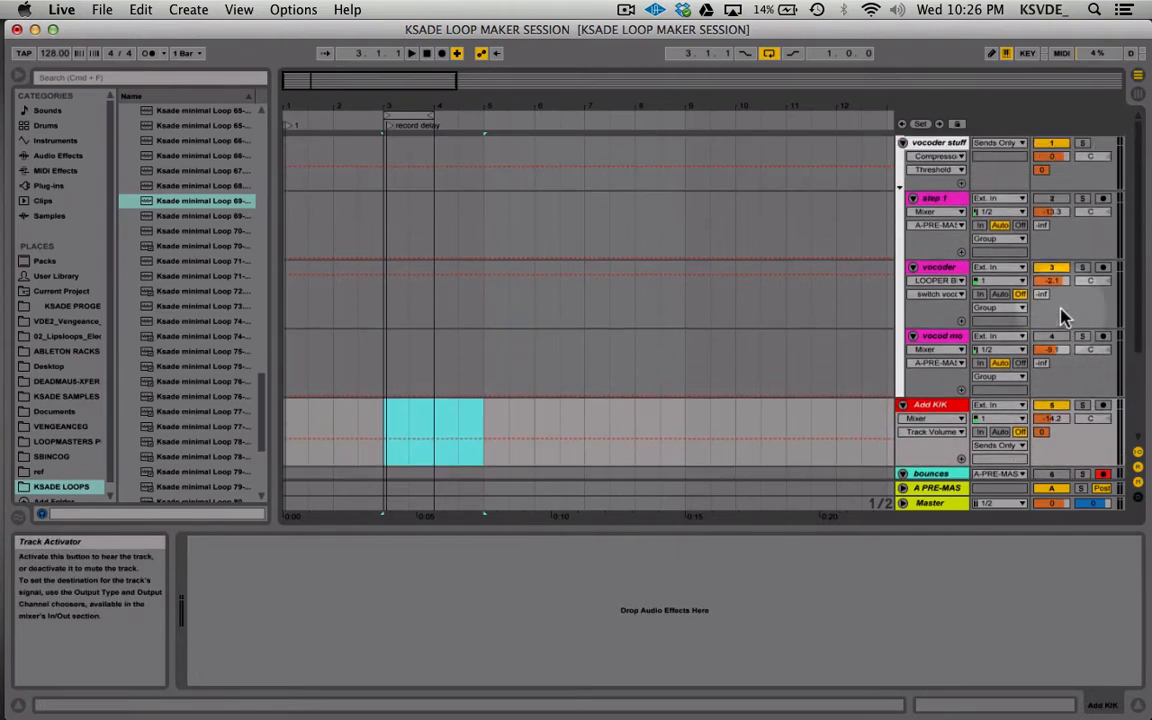
scroll(1066, 202, down, 5)
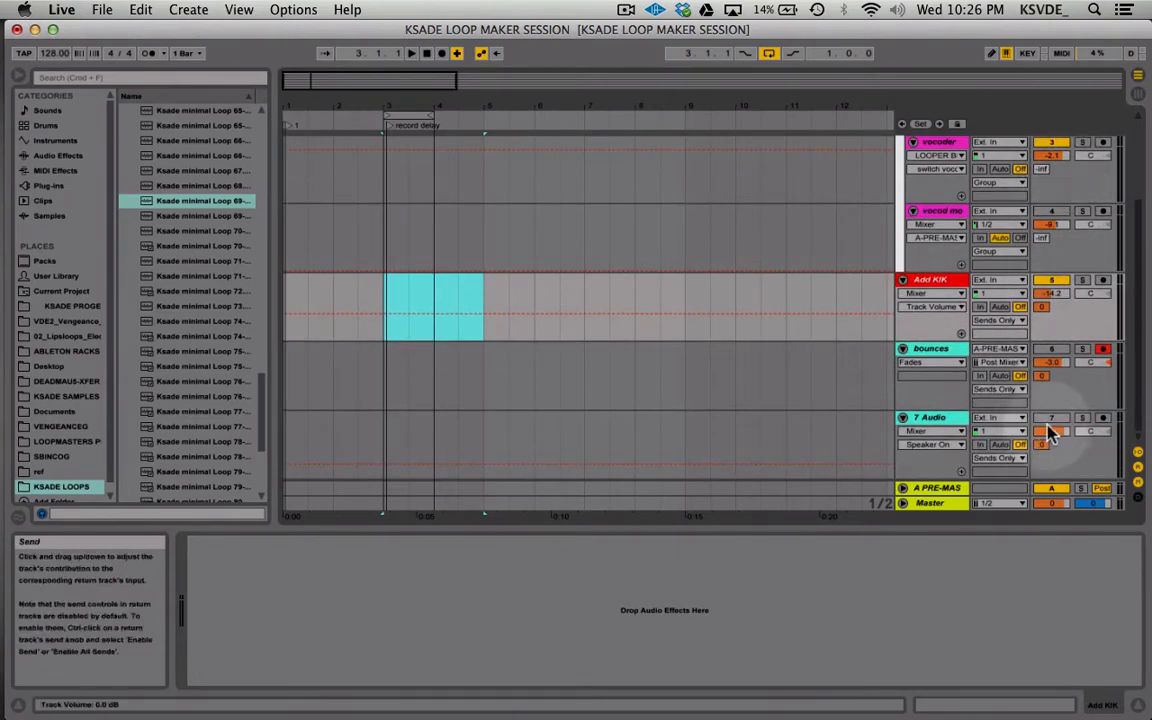
scroll(1055, 212, up, 3)
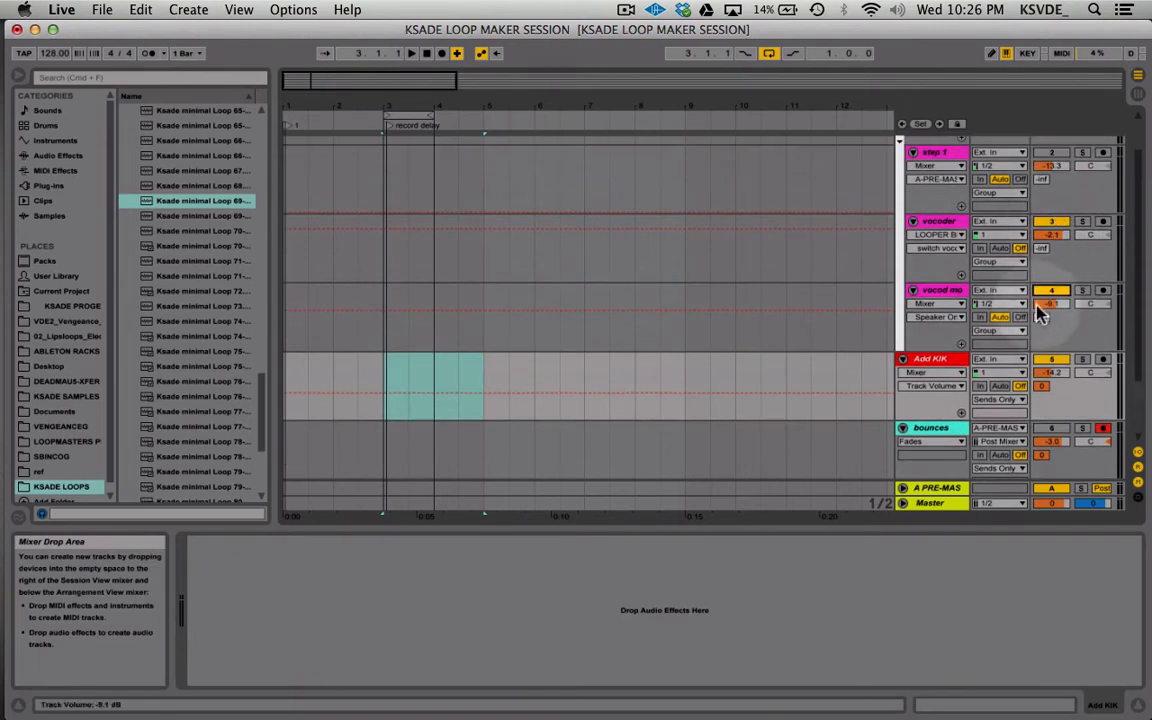
click(1052, 289)
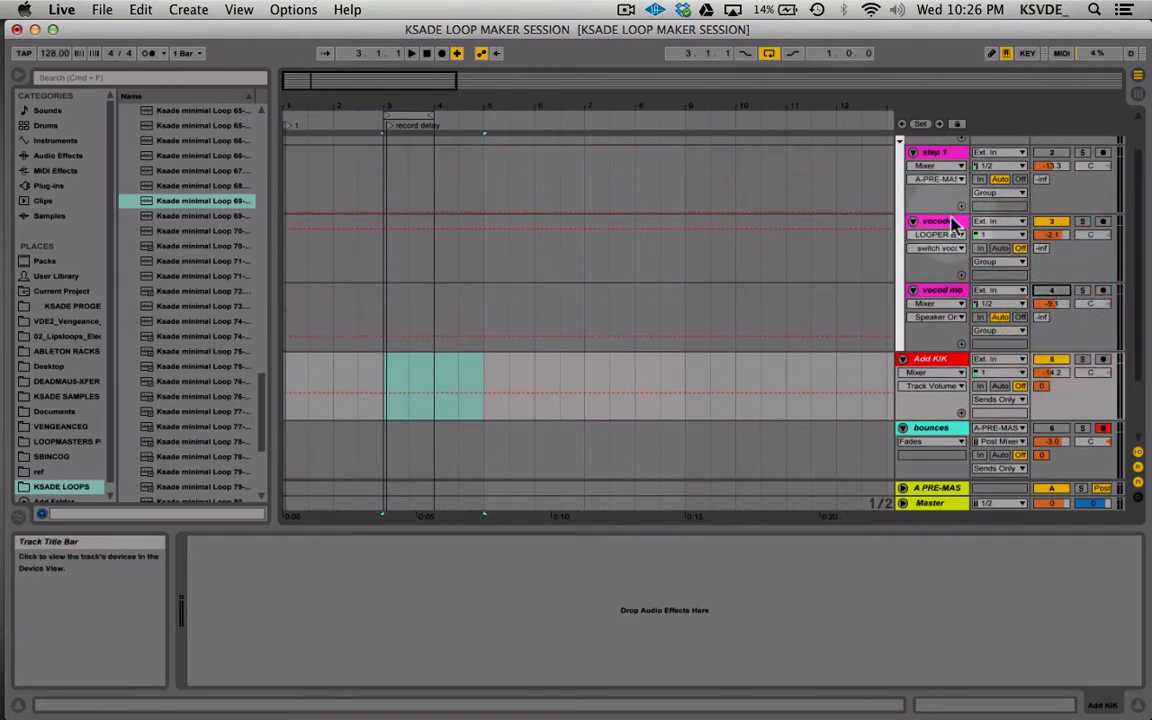
scroll(937, 370, down, 2)
scroll(936, 368, down, 1)
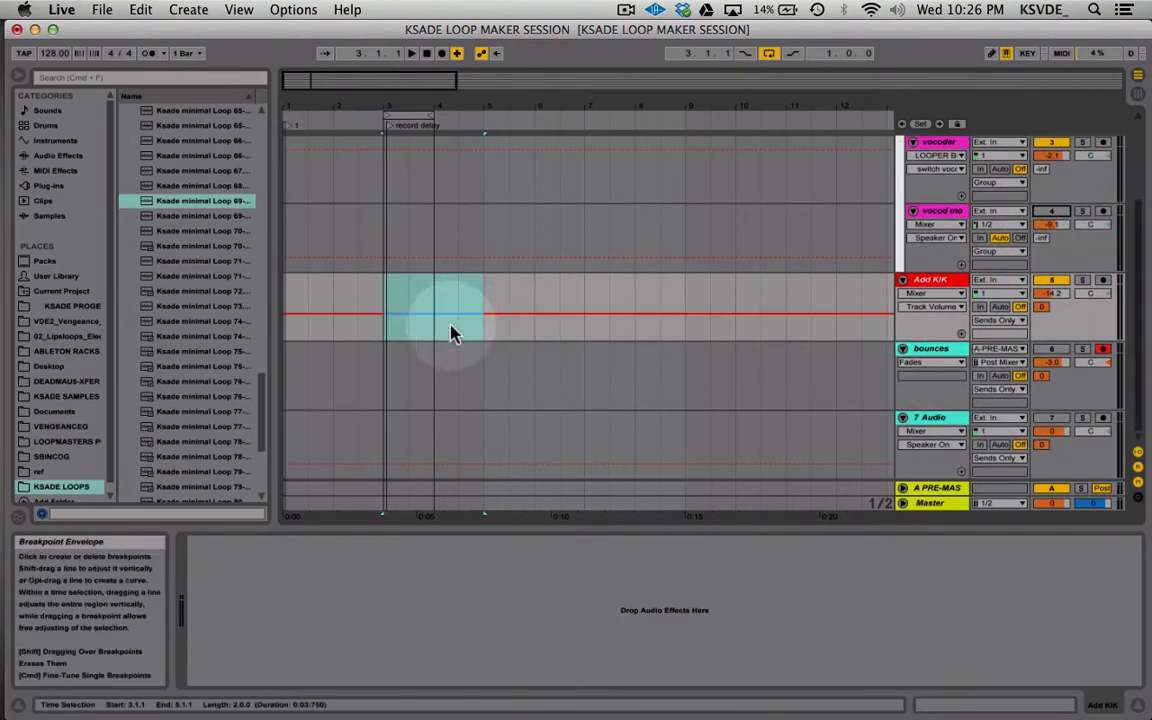
- Select bars 3 to 5 on the bounces track, and extend the same range across the 7 Audio track below it
drag(382, 378, 476, 381)
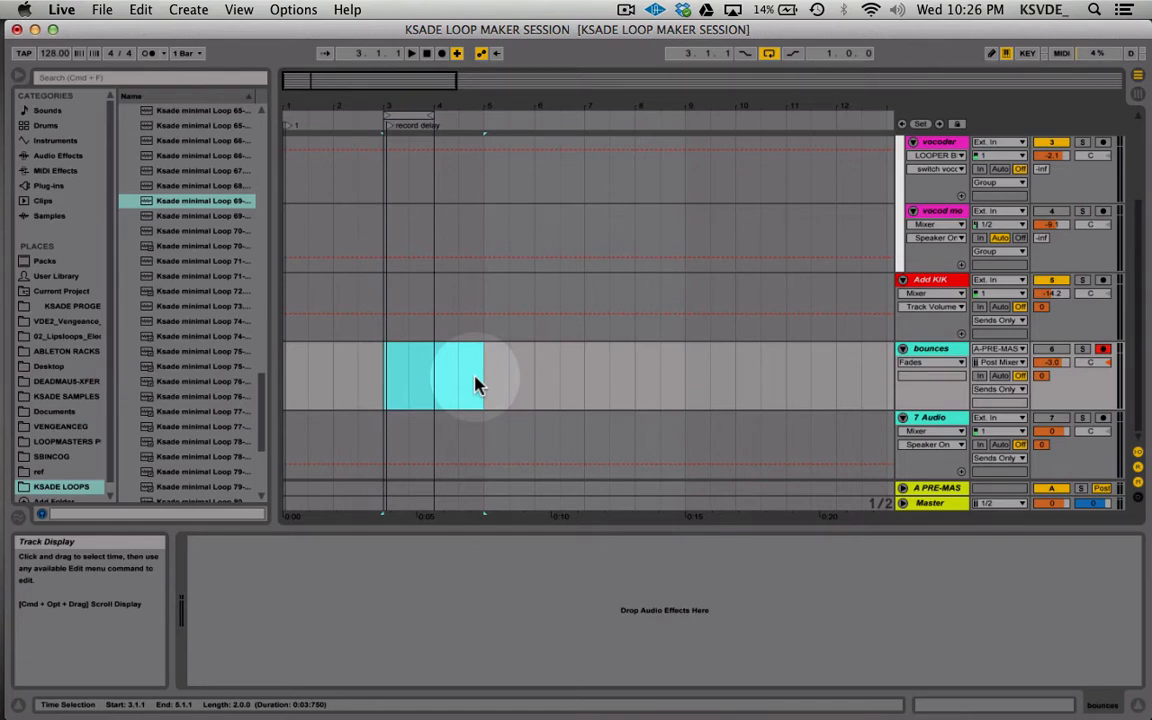
click(385, 441)
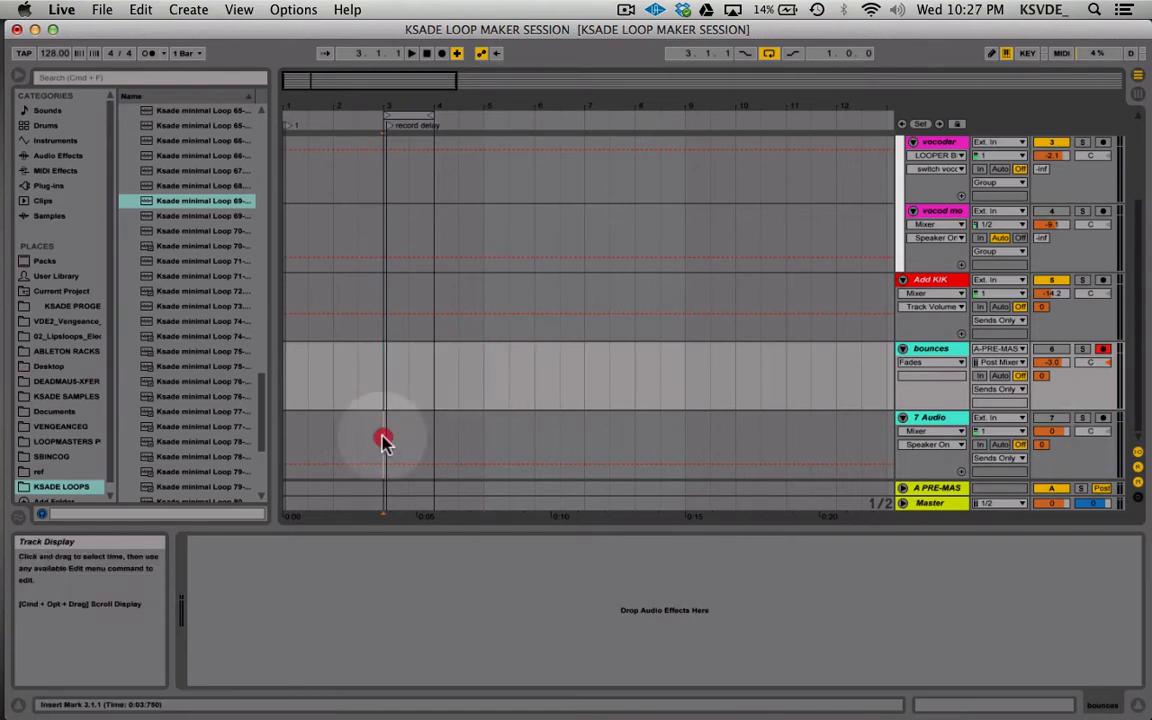
drag(463, 374, 483, 369)
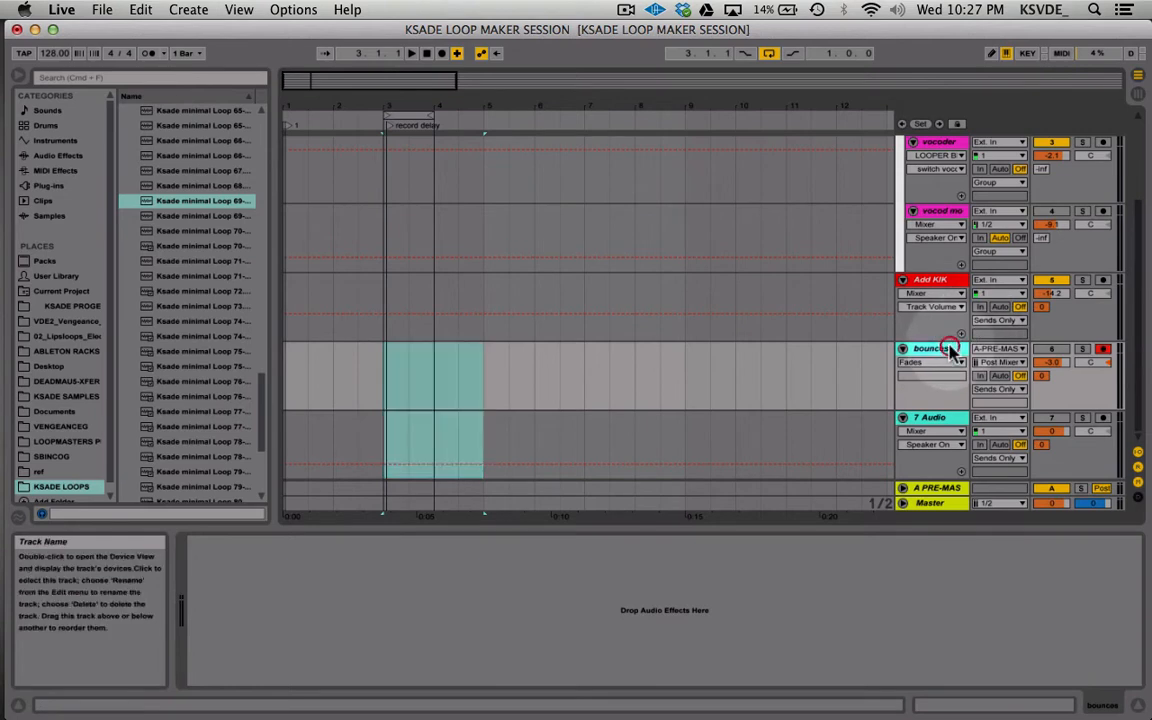
click(388, 467)
drag(383, 440, 487, 374)
- Select a three-bar range from 13.3.1 to 16.3.1 across the bounces and 7 Audio tracks
scroll(493, 374, right, 7)
scroll(493, 374, left, 2)
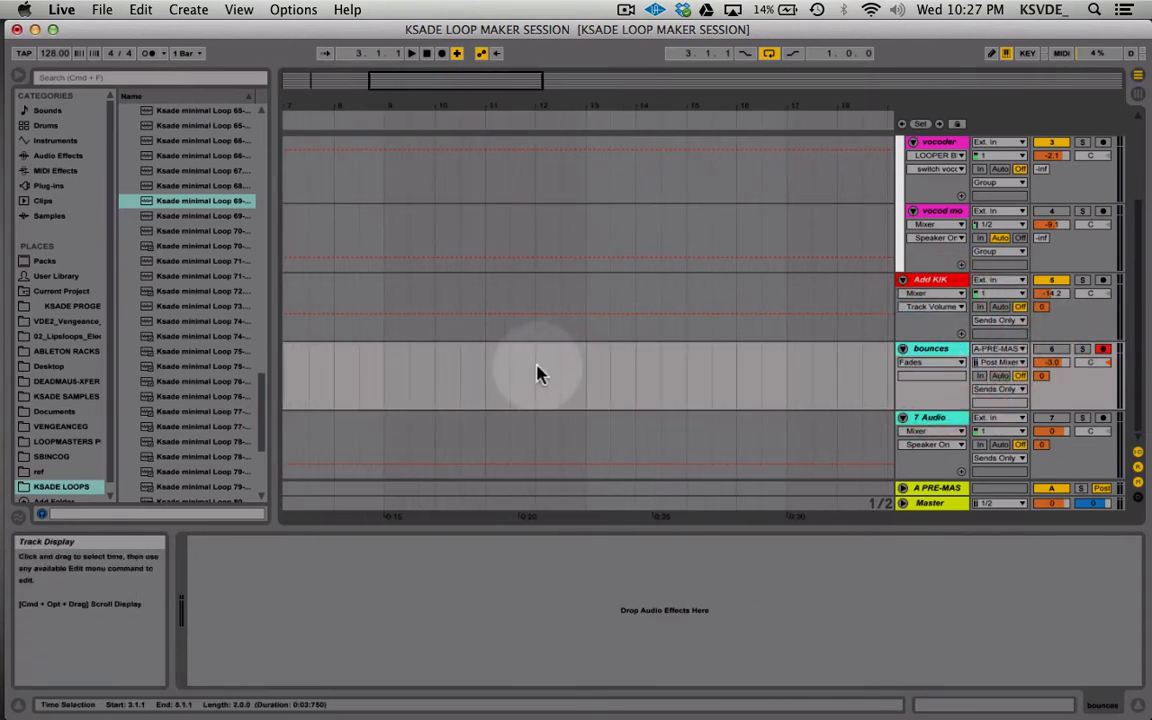
drag(607, 369, 768, 430)
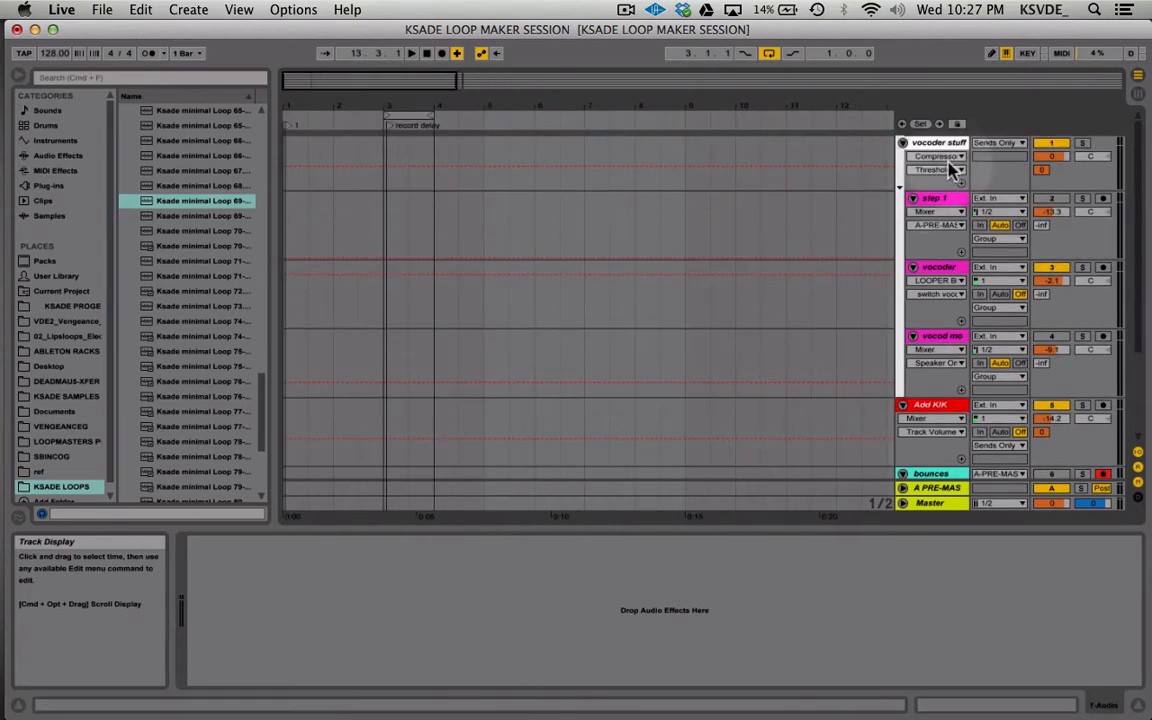
- Review the signal path by selecting the step 1, vocoder, Add KIK and bounces tracks one after another
click(937, 200)
click(937, 267)
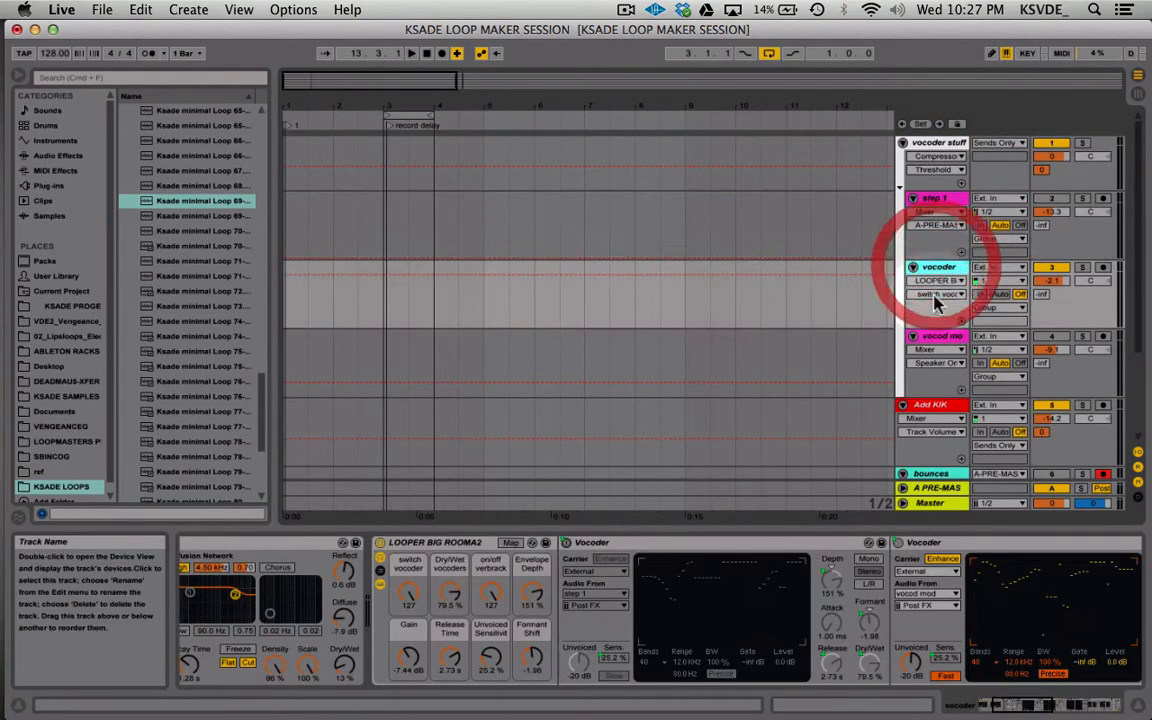
scroll(932, 357, down, 3)
click(936, 281)
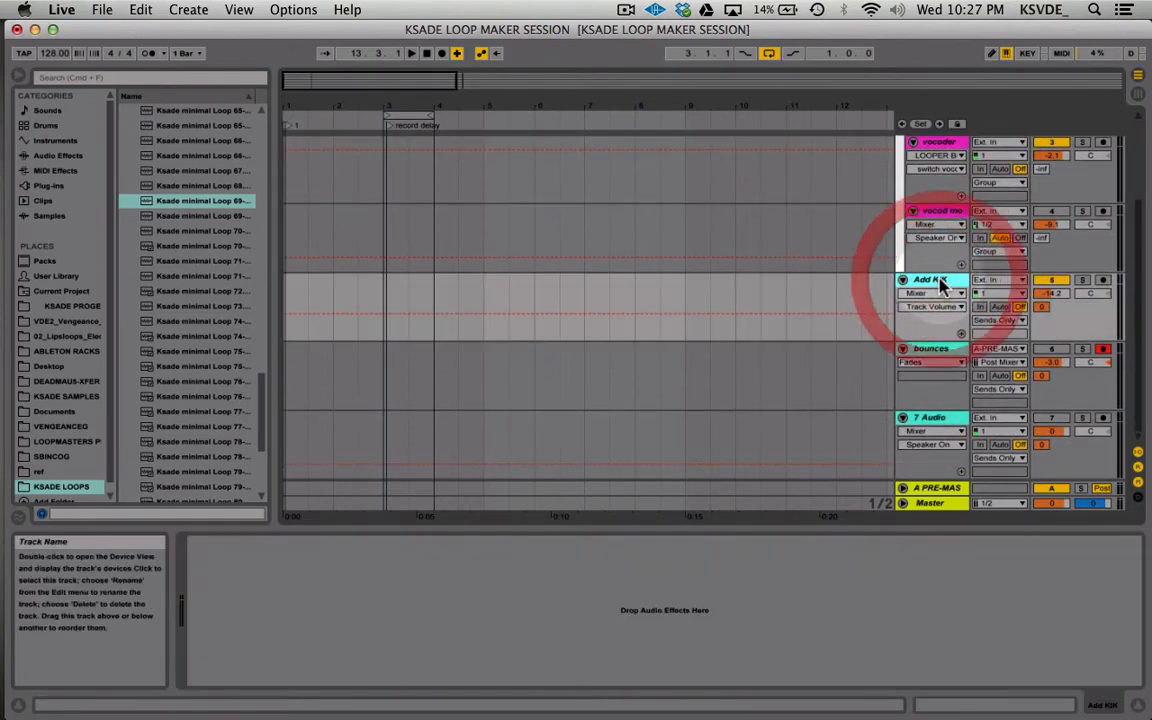
click(931, 352)
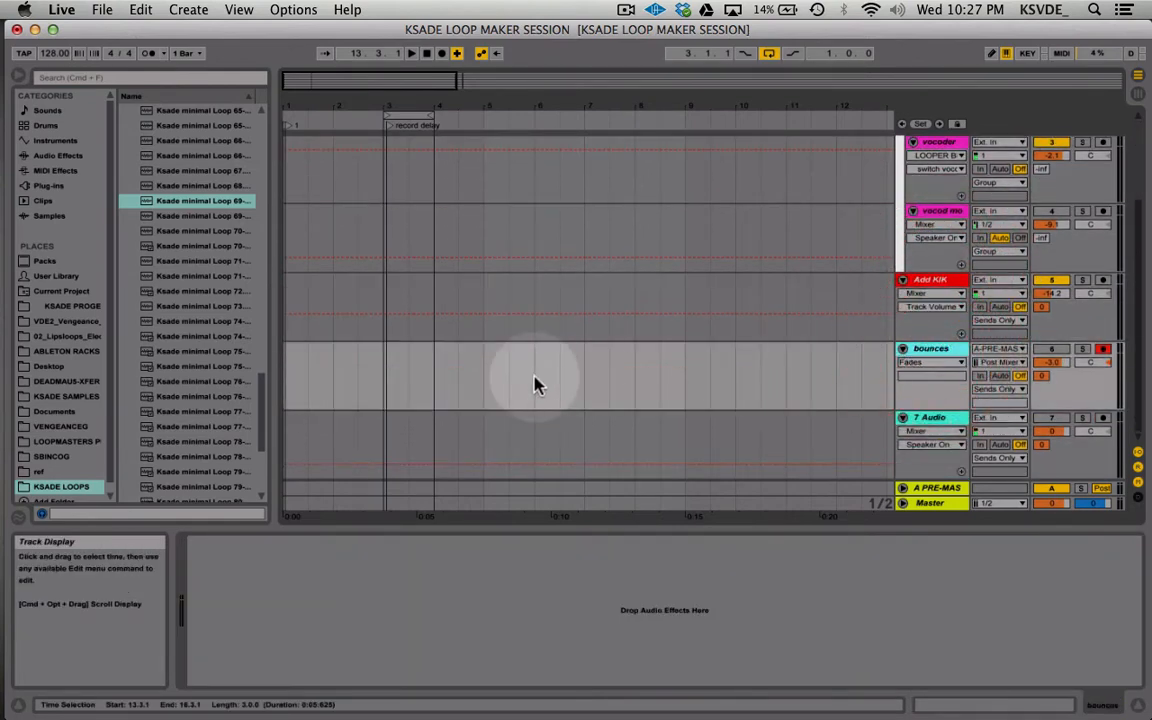
mouse_move(362, 82)
mouse_down()
mouse_move(362, 150)
mouse_move(360, 84)
mouse_up()
scroll(612, 277, up, 3)
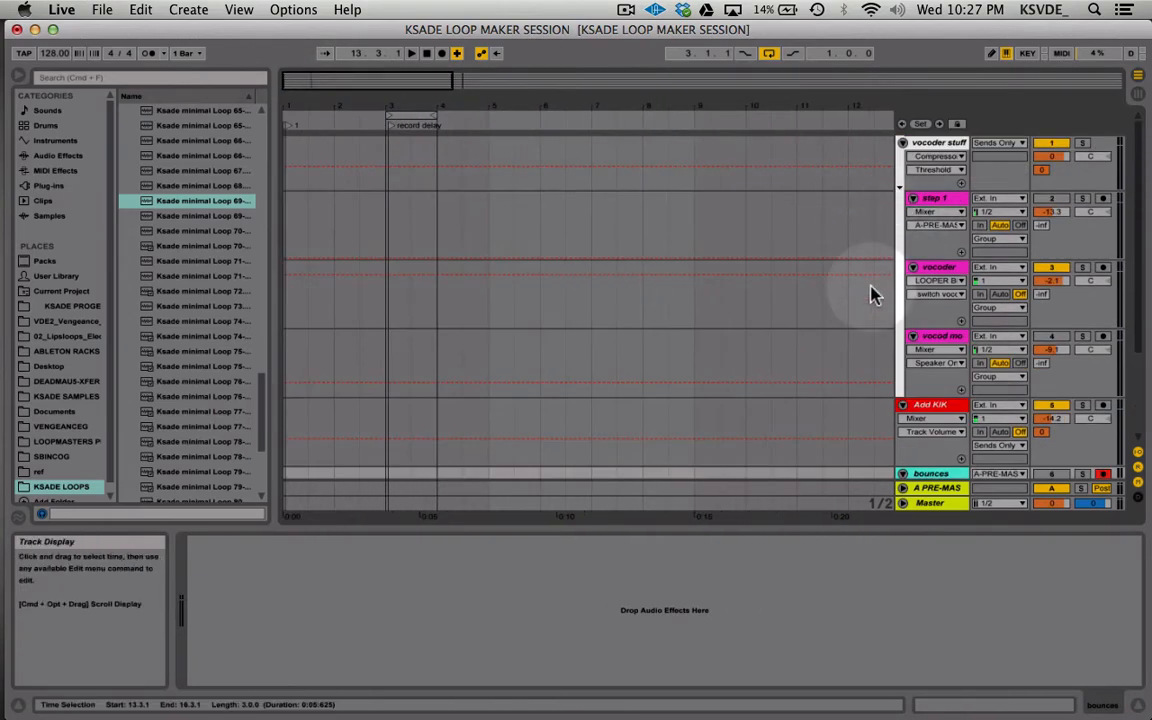
scroll(871, 293, down, 3)
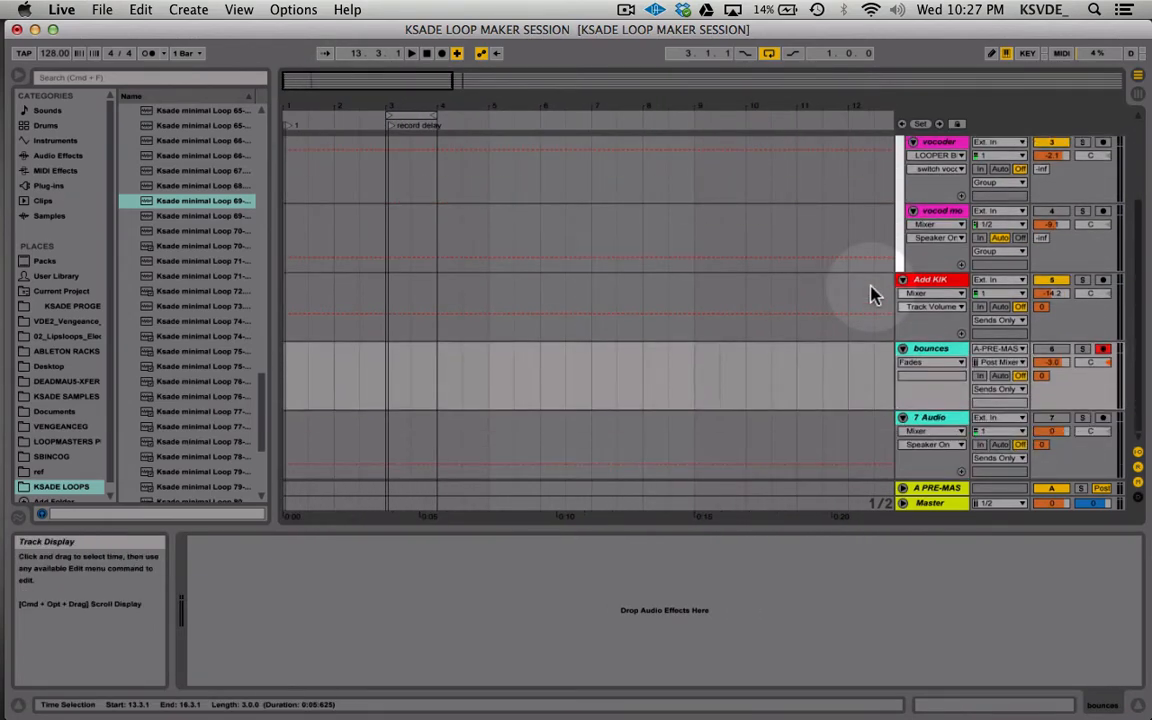
drag(387, 82, 394, 122)
scroll(428, 301, left, 4)
scroll(420, 301, up, 1)
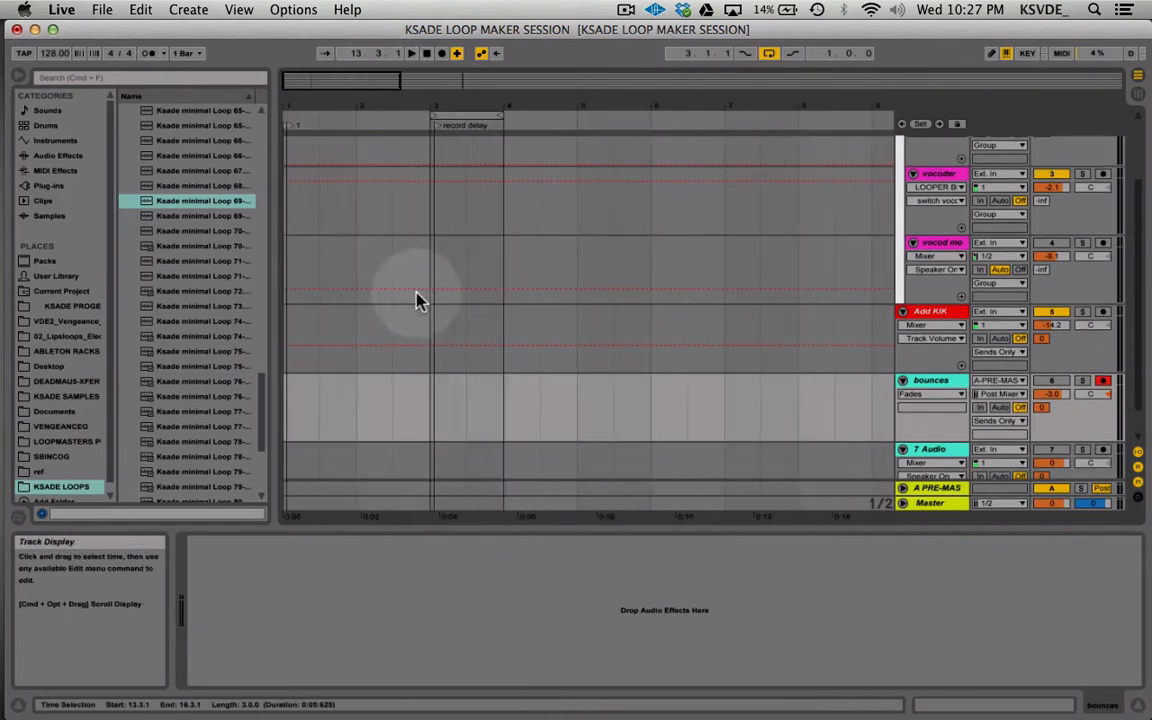
- Browse the KSADE LOOPS, Samples, DEADMAU5-XFER and LOOPMASTERS folders, including the wav folder inside wa_drum_fills_&_builds
scroll(231, 375, up, 15)
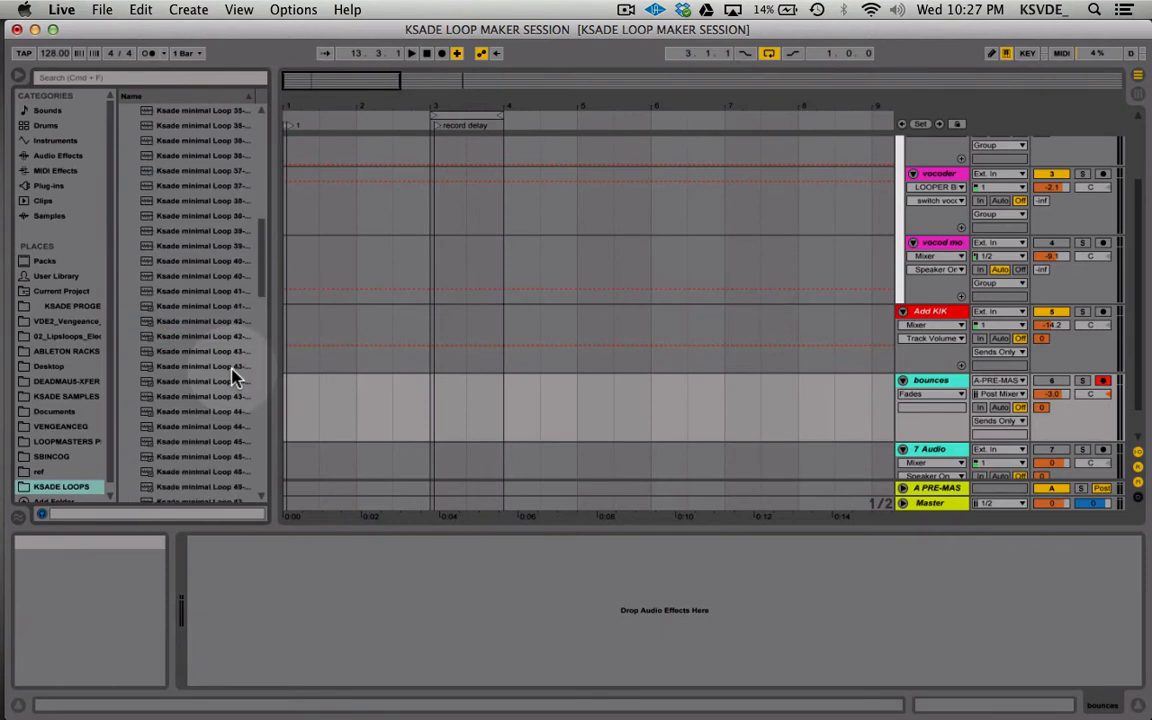
click(50, 216)
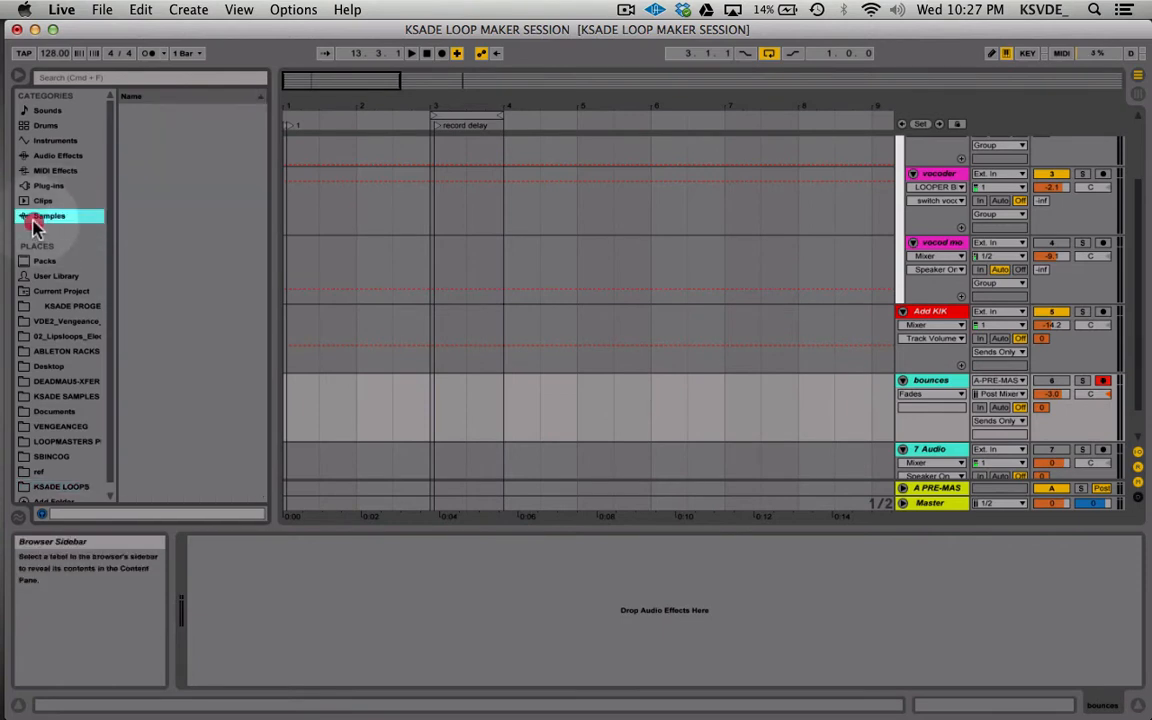
click(83, 383)
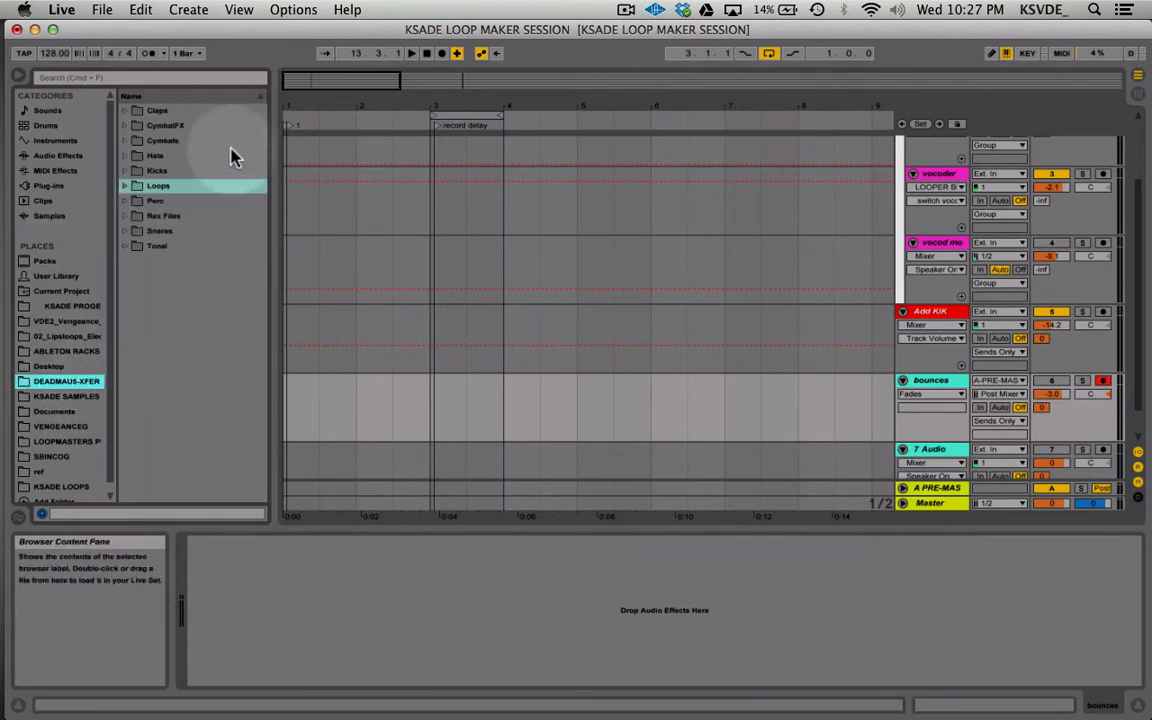
scroll(57, 413, down, 1)
click(52, 434)
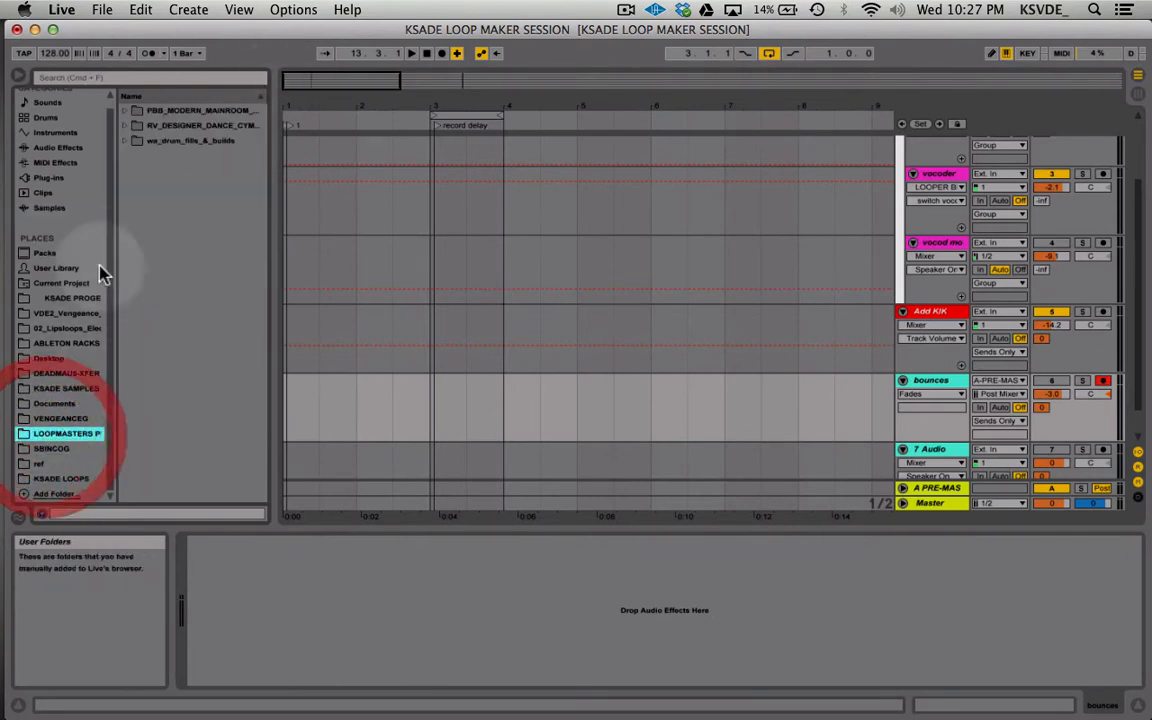
click(124, 141)
click(134, 187)
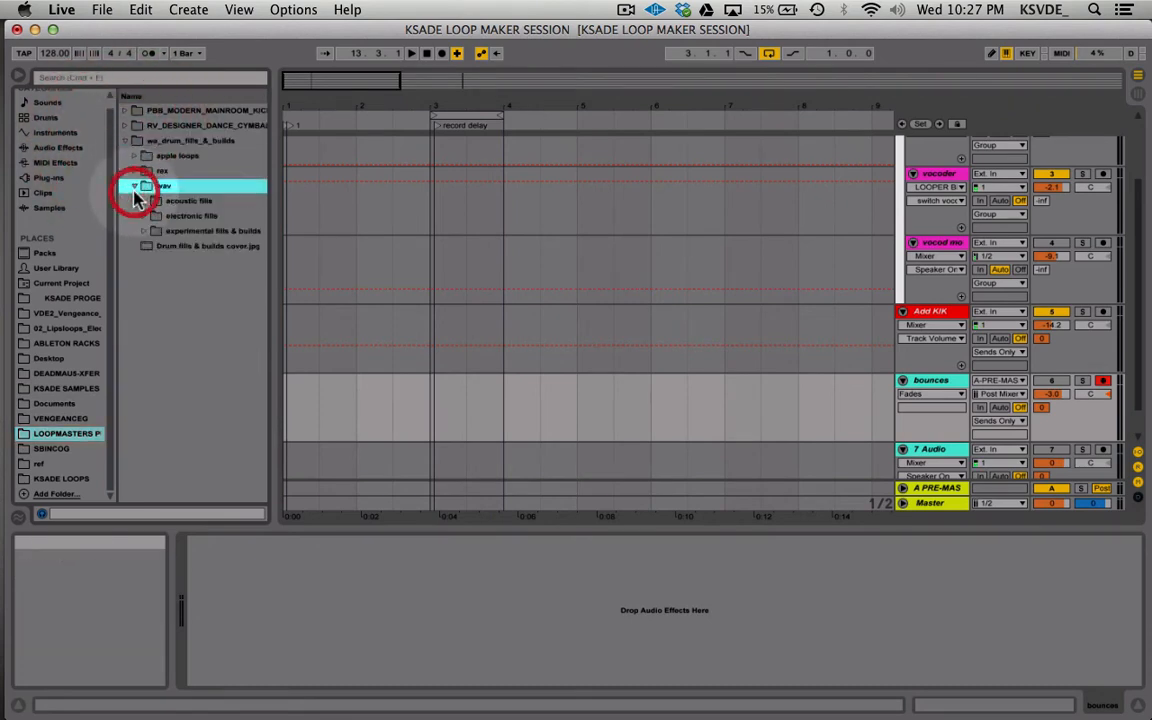
click(134, 187)
click(124, 141)
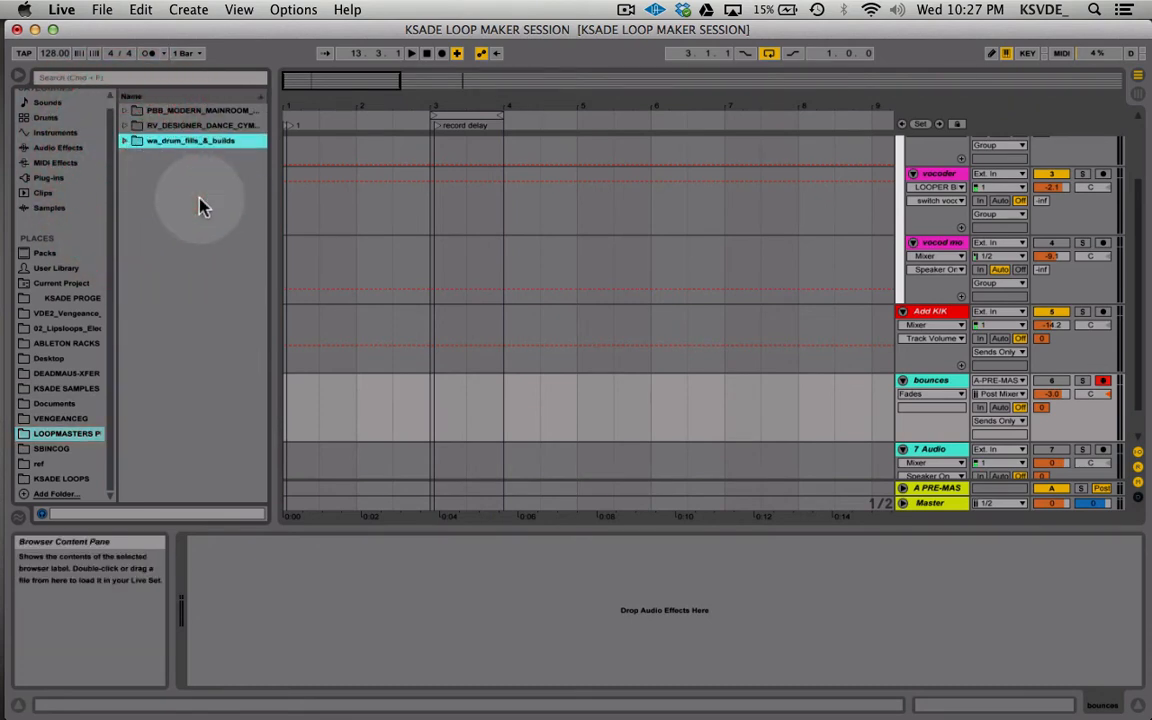
- Audition the Ksade minimal loops numbered 75 to 78 in the KSADE LOOPS folder
click(348, 291)
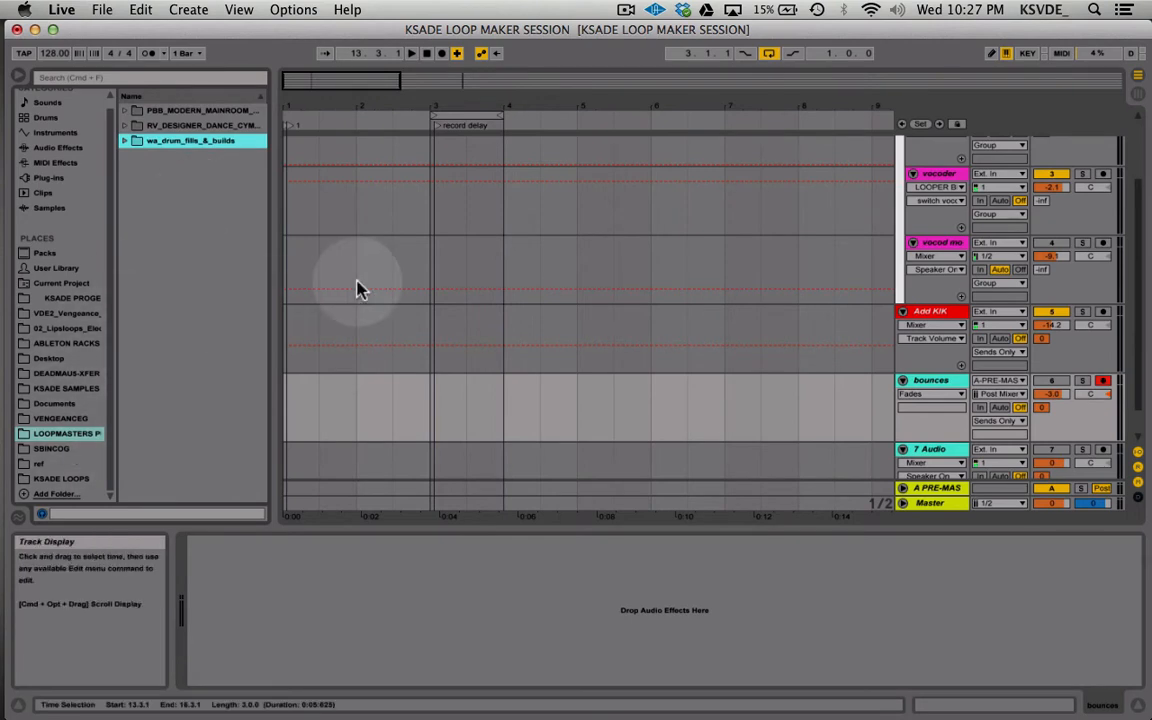
scroll(360, 290, up, 3)
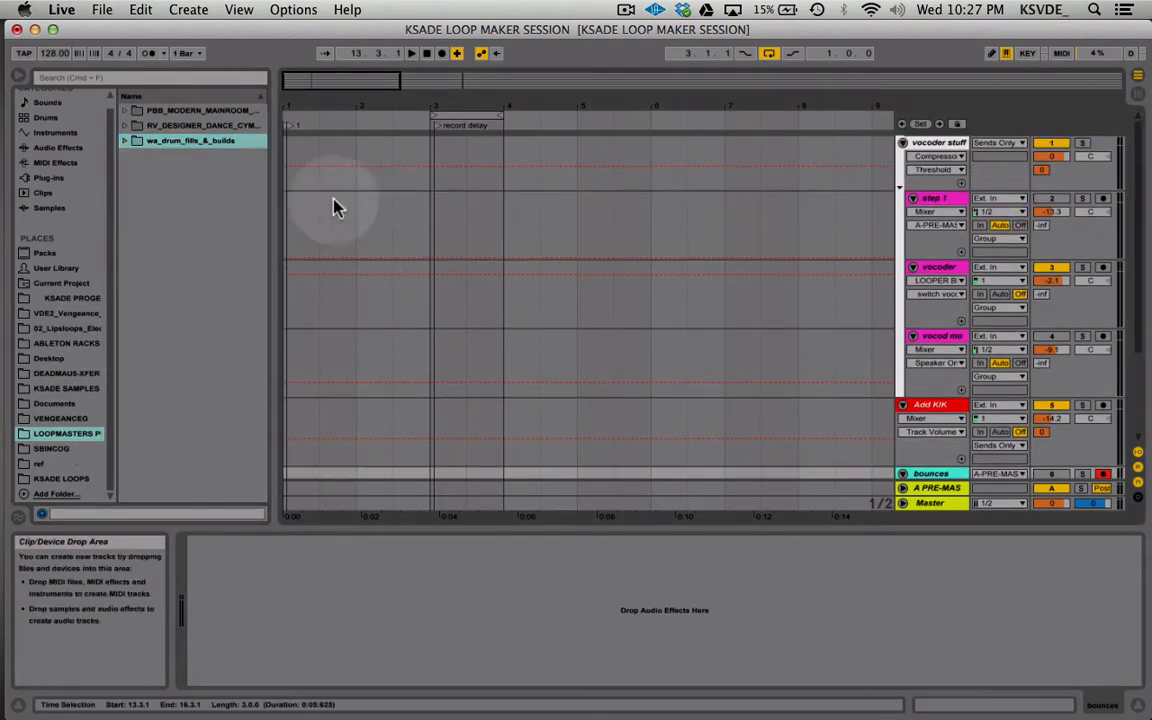
drag(305, 82, 355, 165)
scroll(390, 307, left, 3)
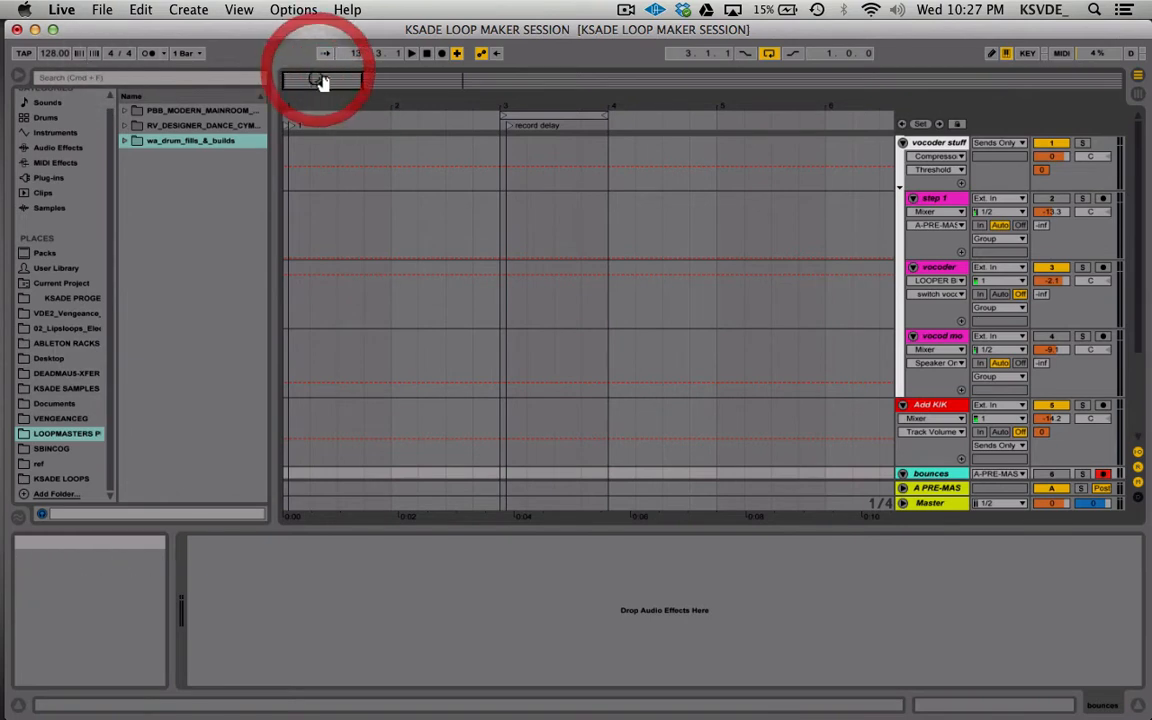
drag(320, 82, 405, 240)
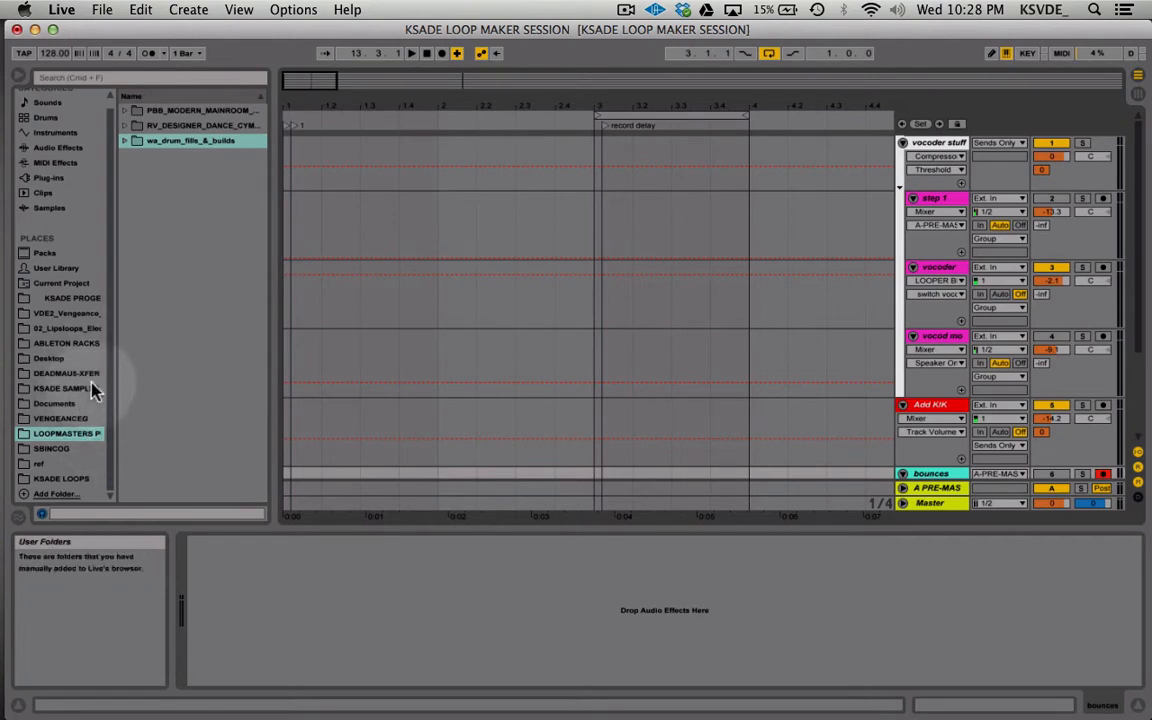
click(60, 478)
scroll(197, 326, down, 10)
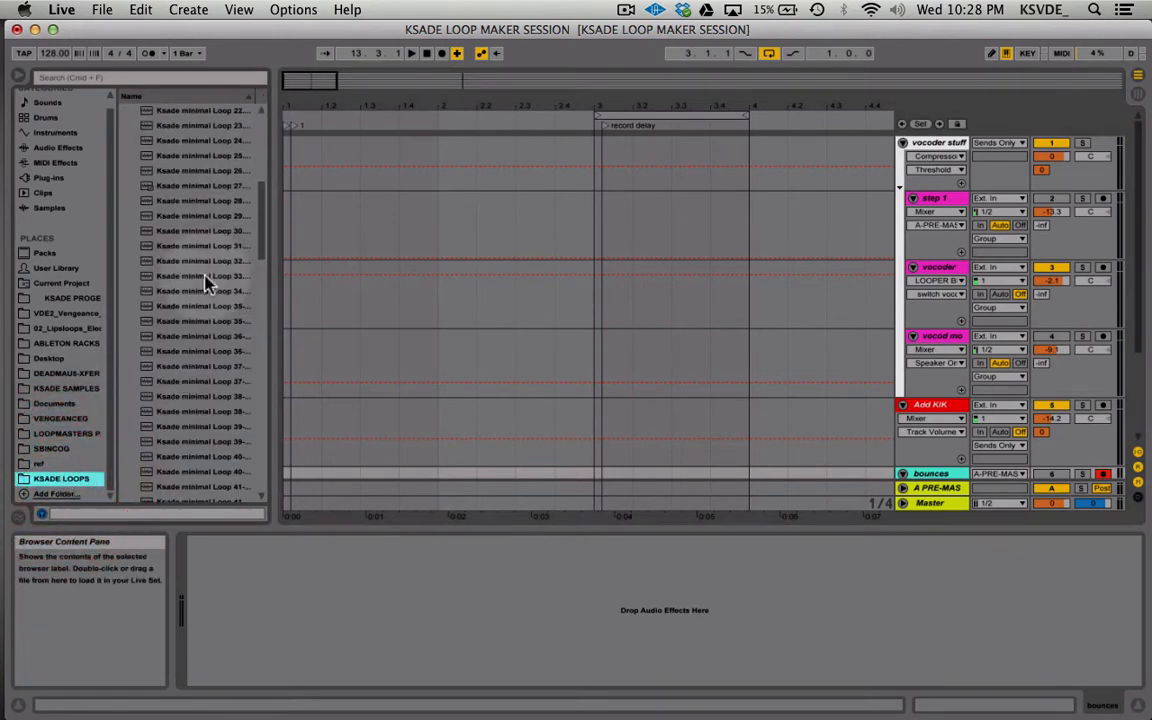
scroll(195, 319, down, 12)
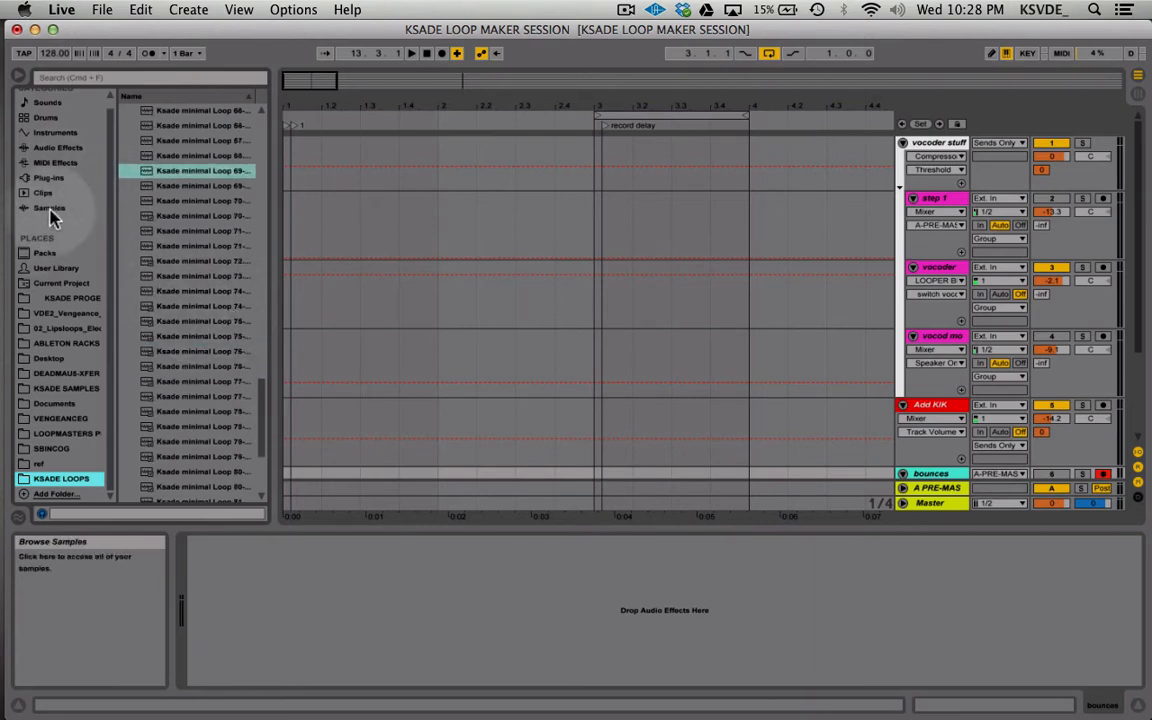
click(193, 340)
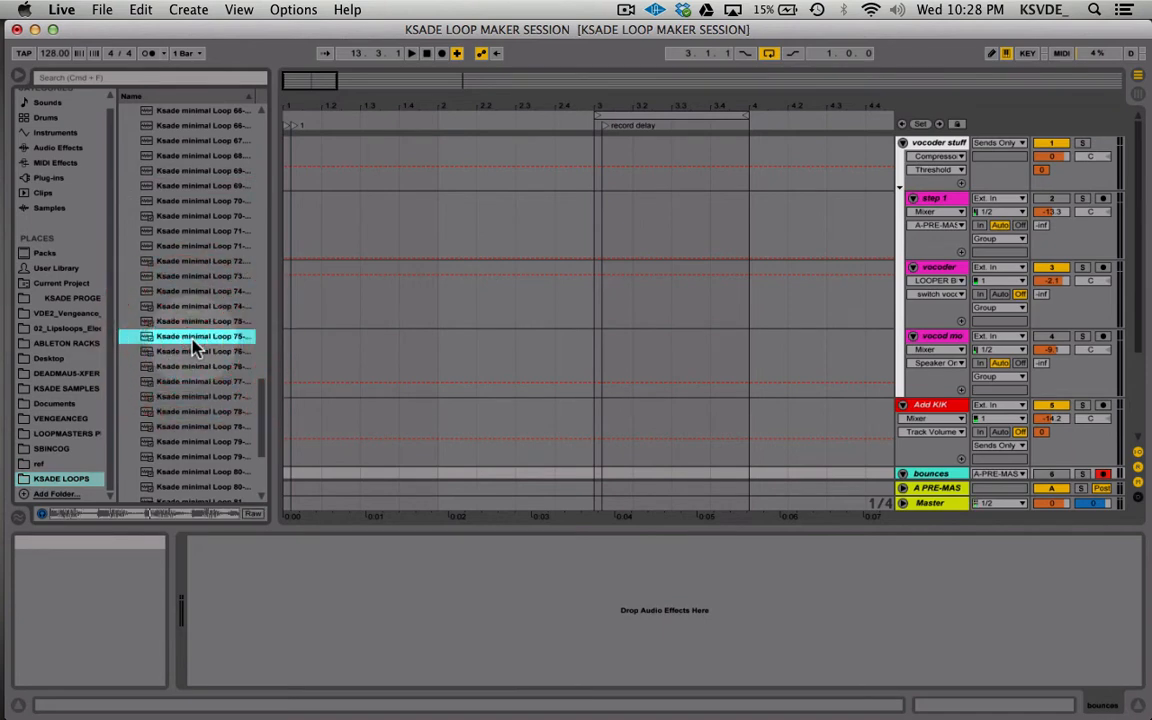
key(Down)
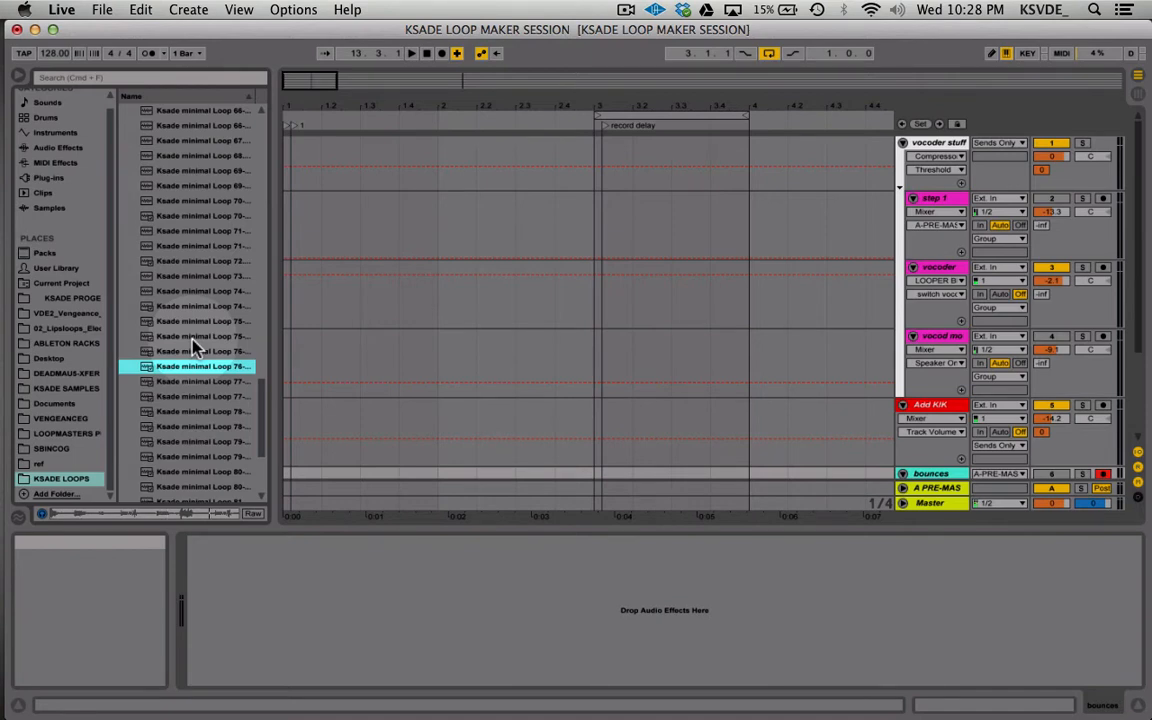
key(Down)
key(Down)
key(Down)
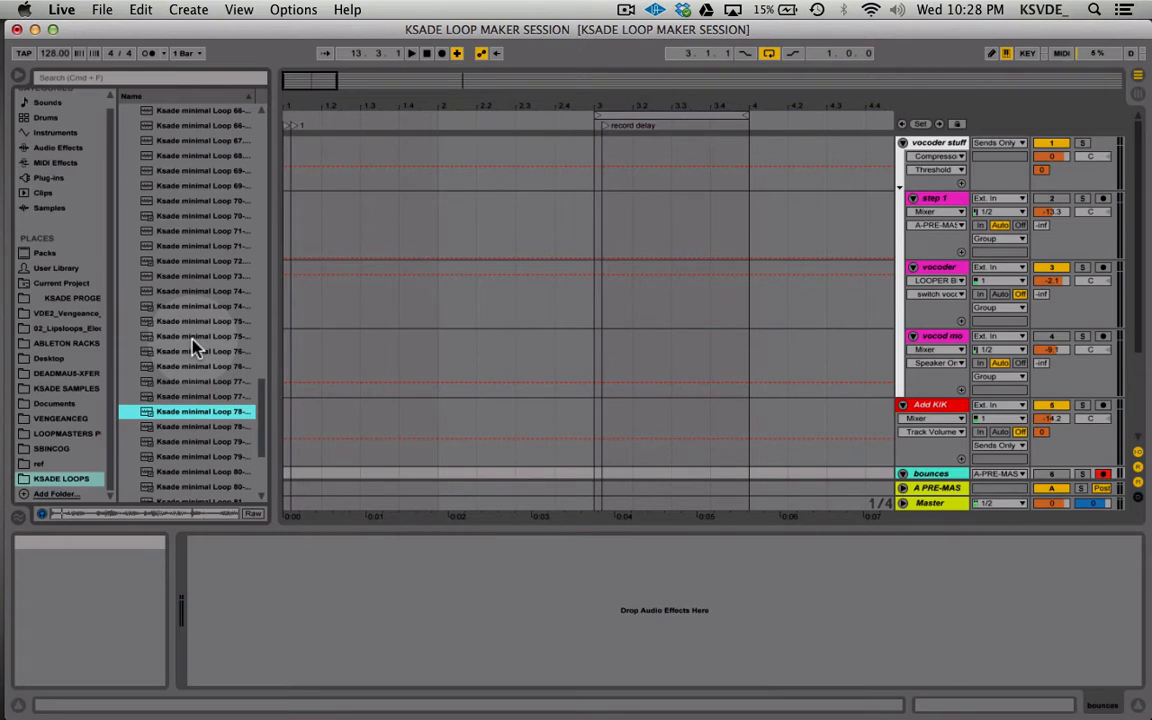
click(222, 428)
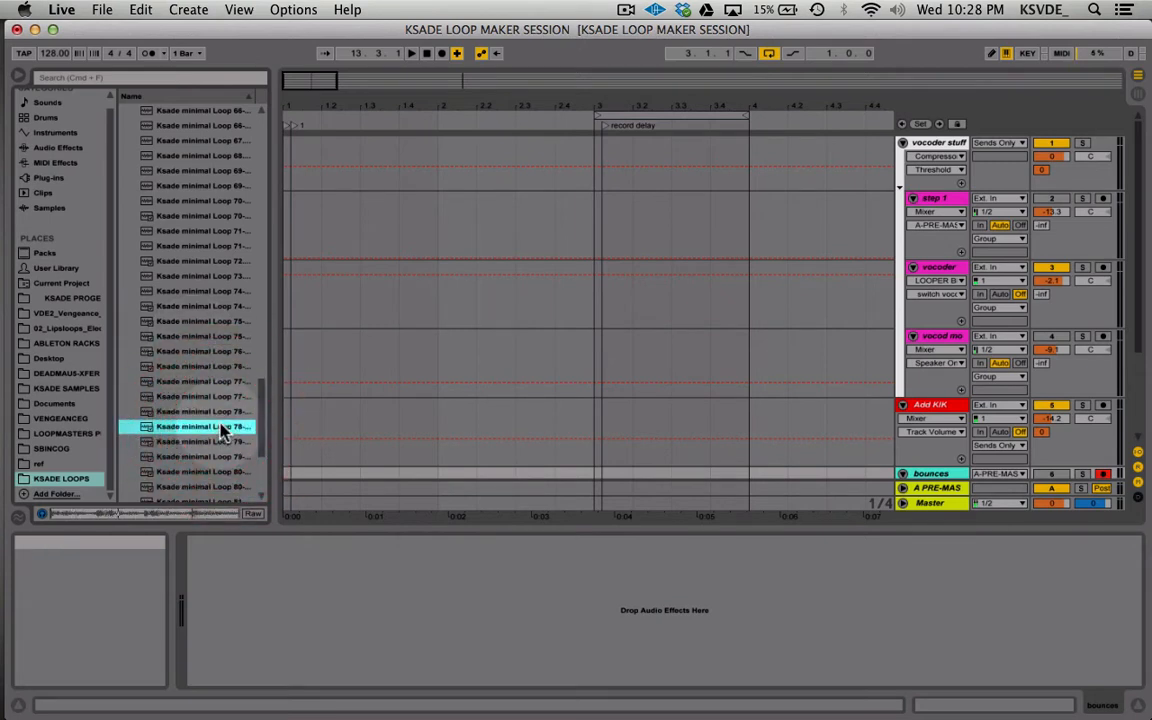
- Add Ksade minimal Loop 78-B to the step 1 track and position the clip at bar 2
drag(213, 430, 300, 215)
click(358, 200)
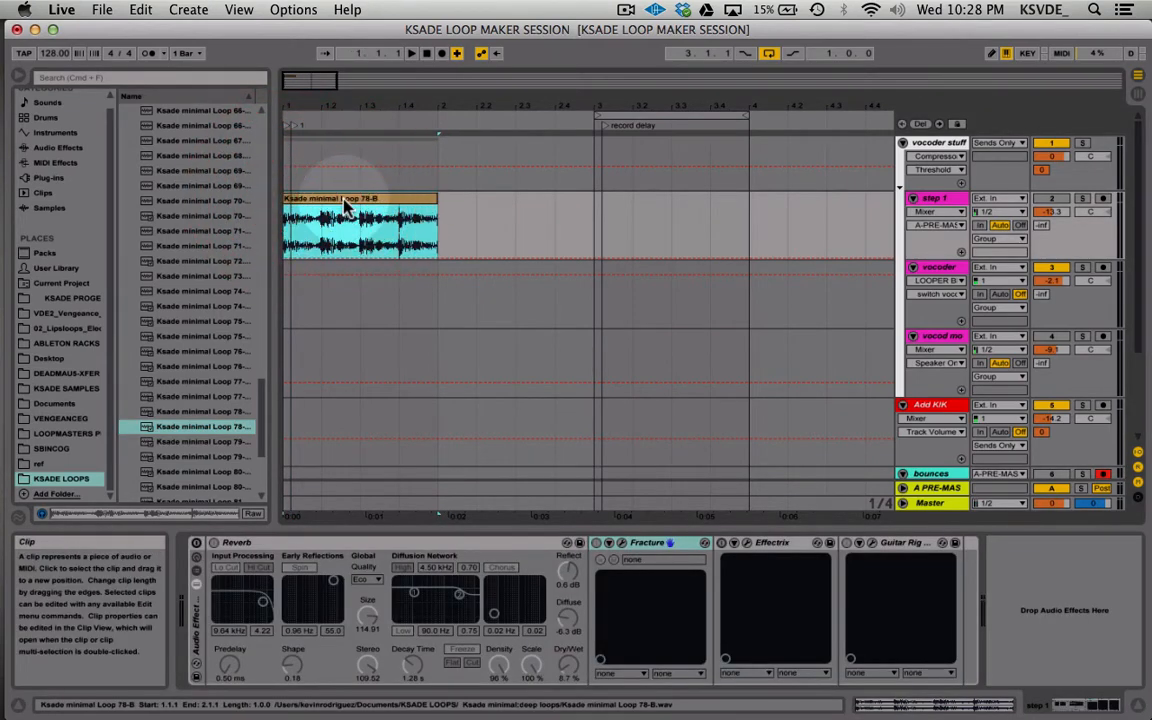
drag(300, 84, 406, 278)
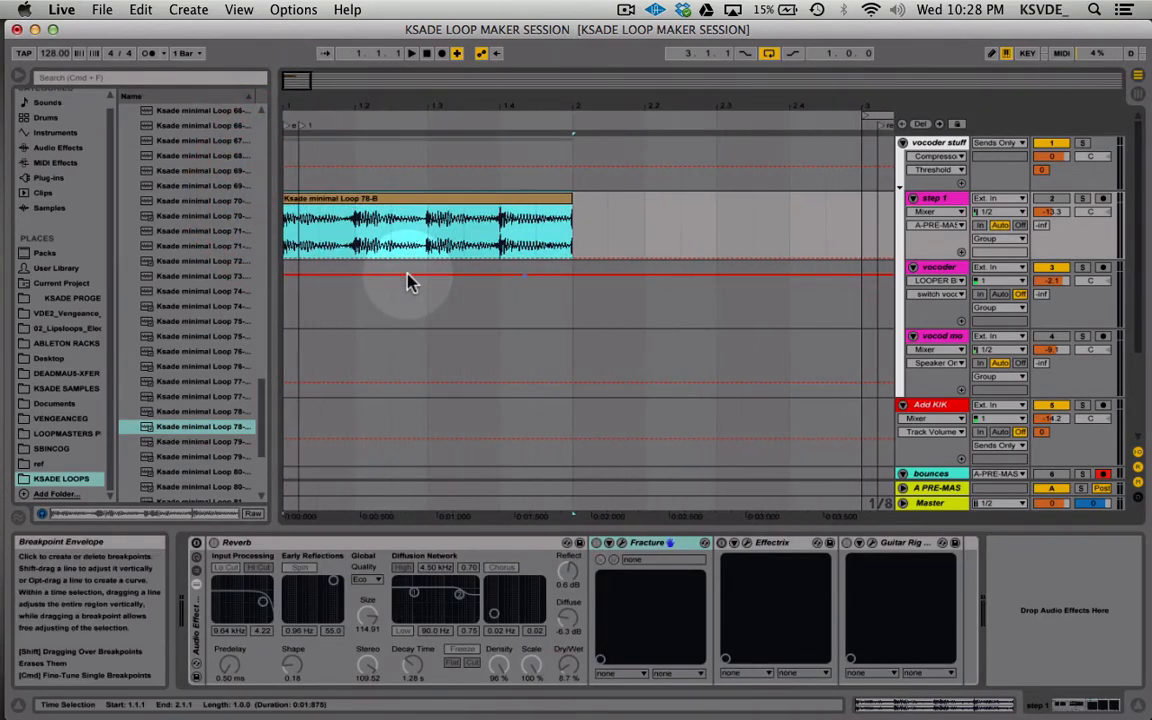
drag(352, 195, 630, 210)
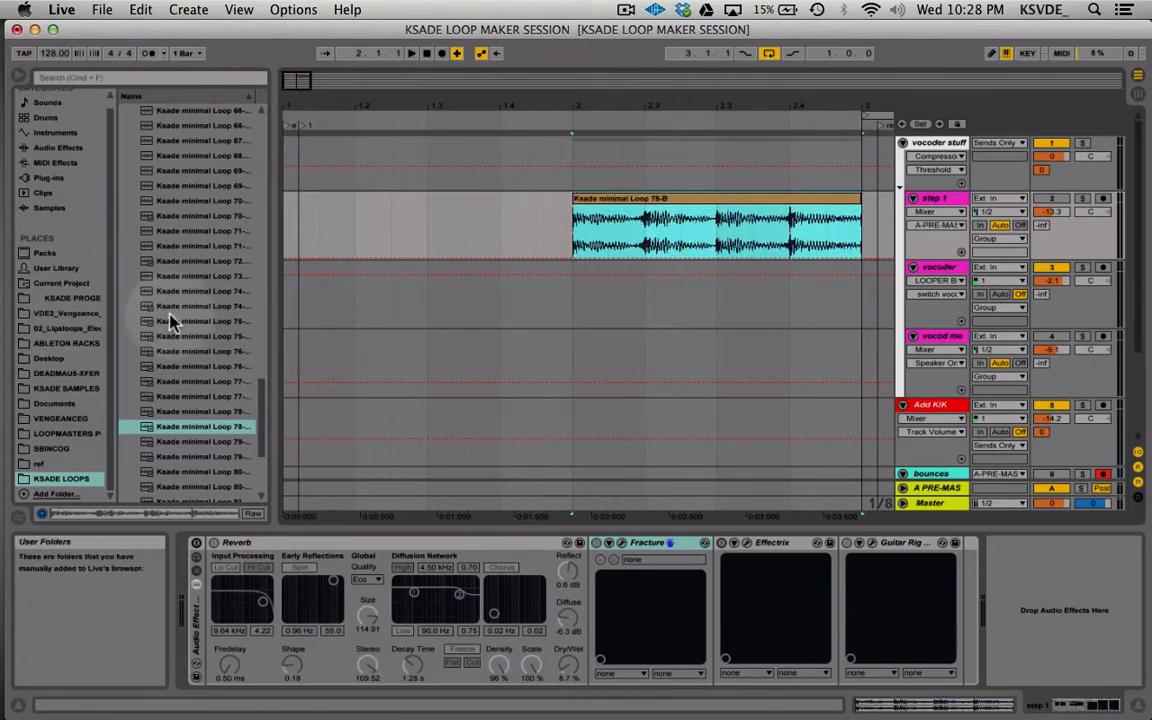
- Audition the G-128 kick samples in the KSADE SAMPLES folder and select G-128-kik6-short.wav
click(62, 390)
scroll(155, 325, up, 5)
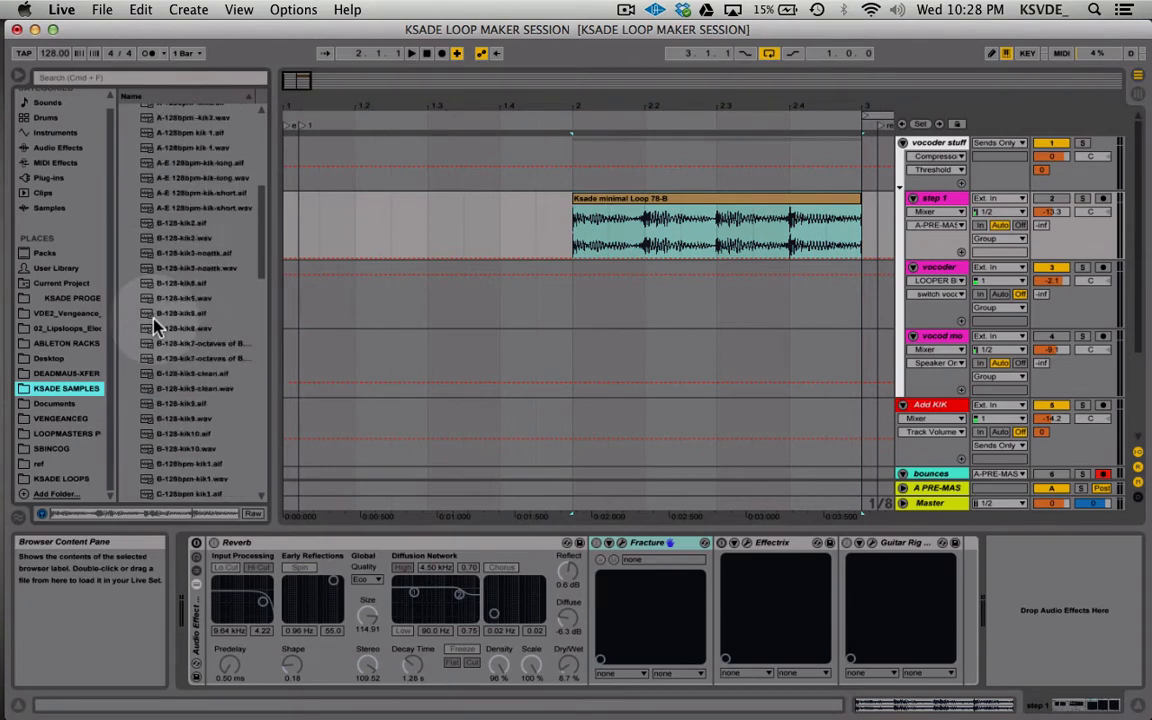
scroll(141, 249, down, 15)
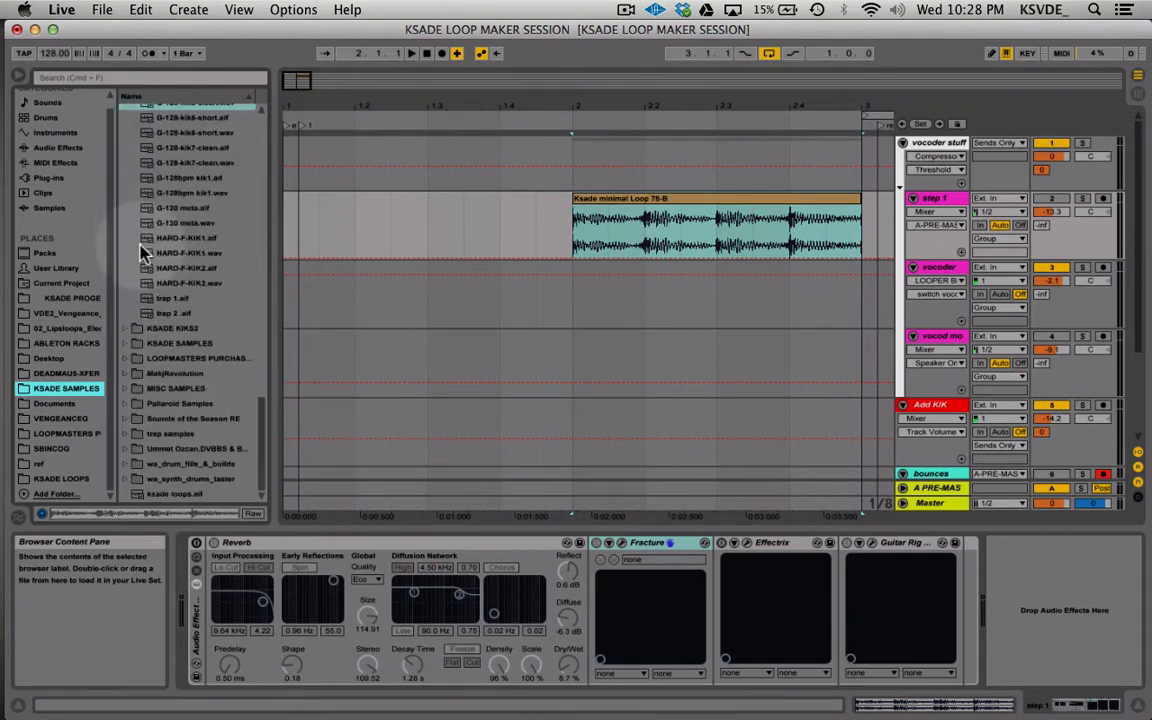
scroll(143, 250, up, 5)
scroll(206, 415, down, 5)
click(200, 330)
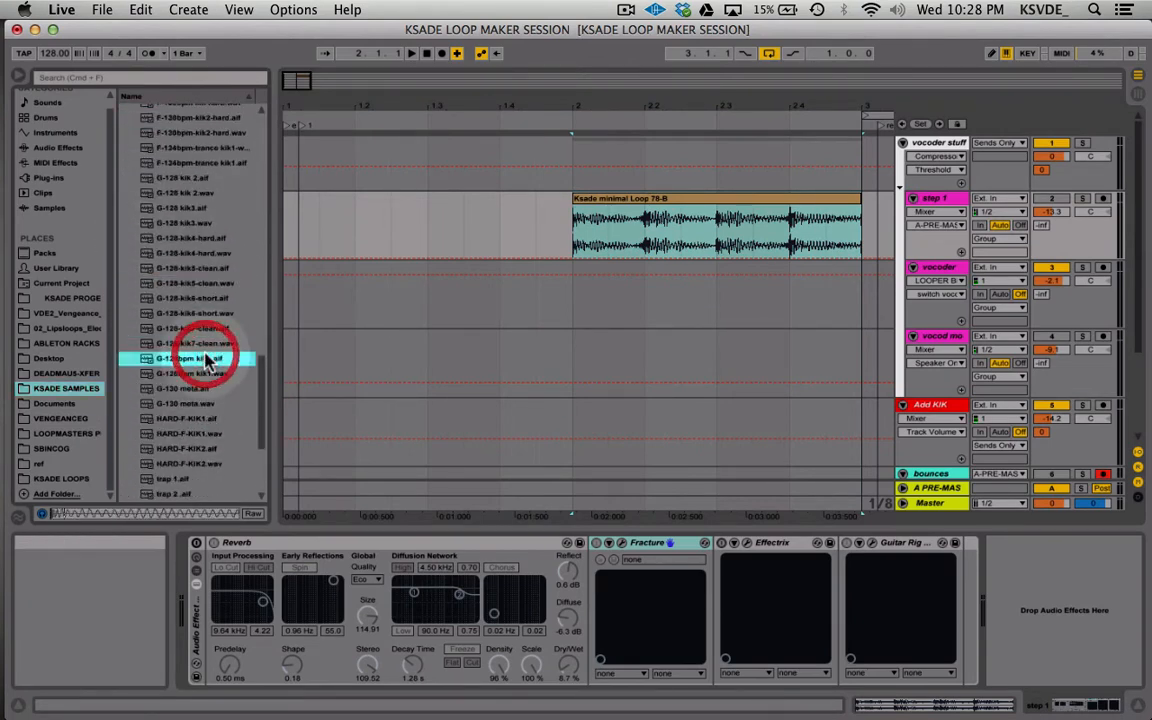
key(Up)
key(Up)
key(Down)
key(Down)
key(Down)
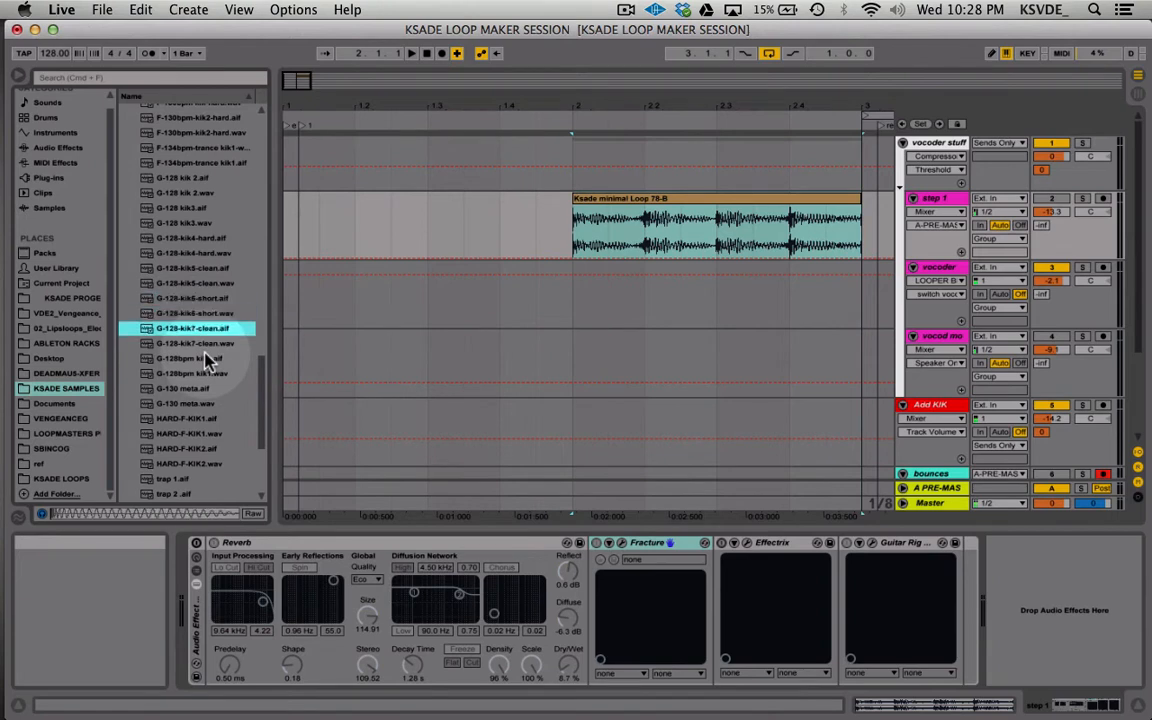
key(Down)
key(Down)
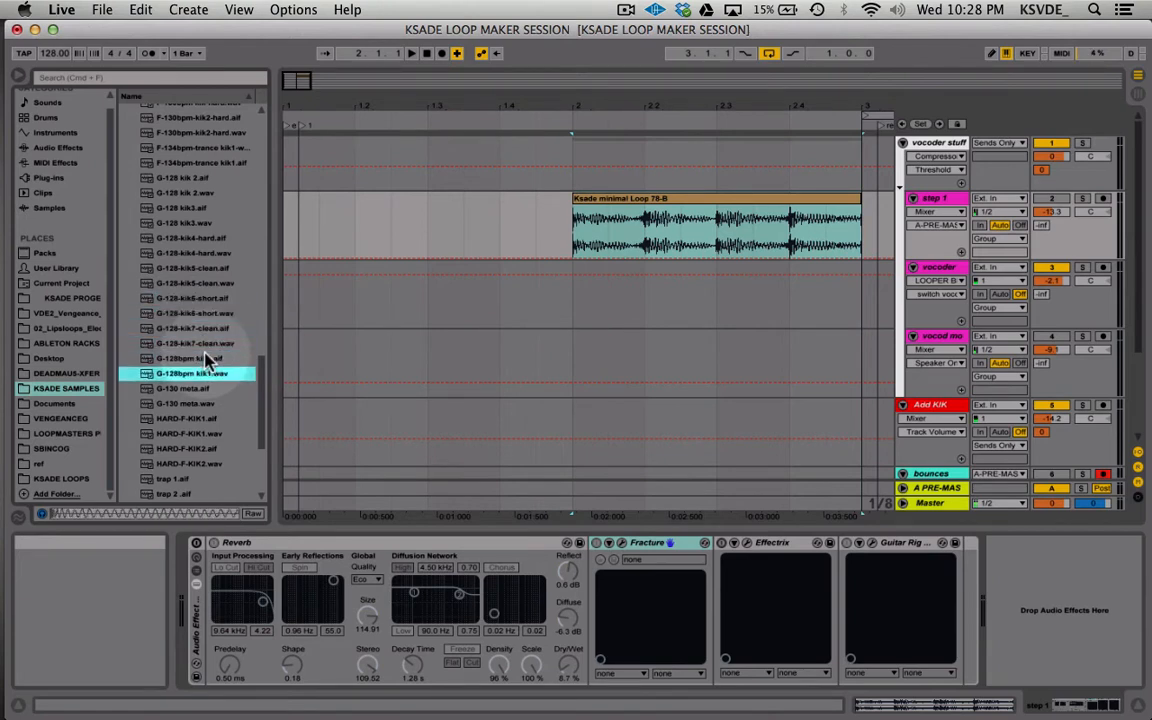
key(Up)
key(Up)
key(Up)
key(Up)
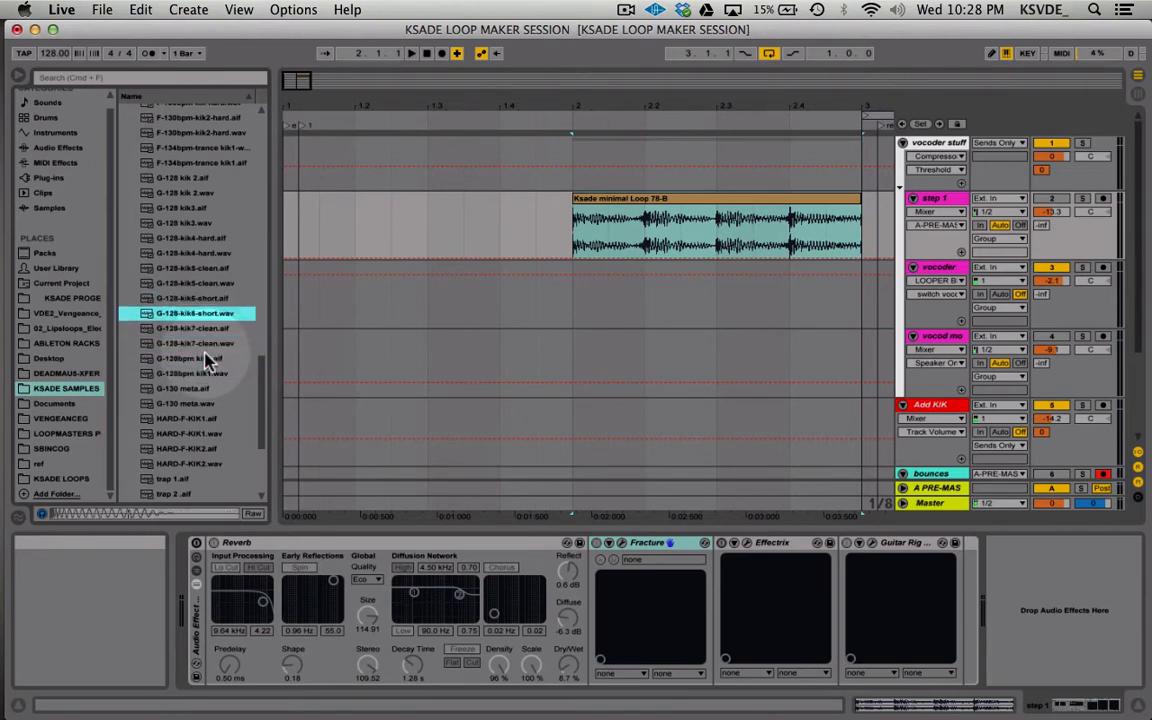
key(Down)
key(Down)
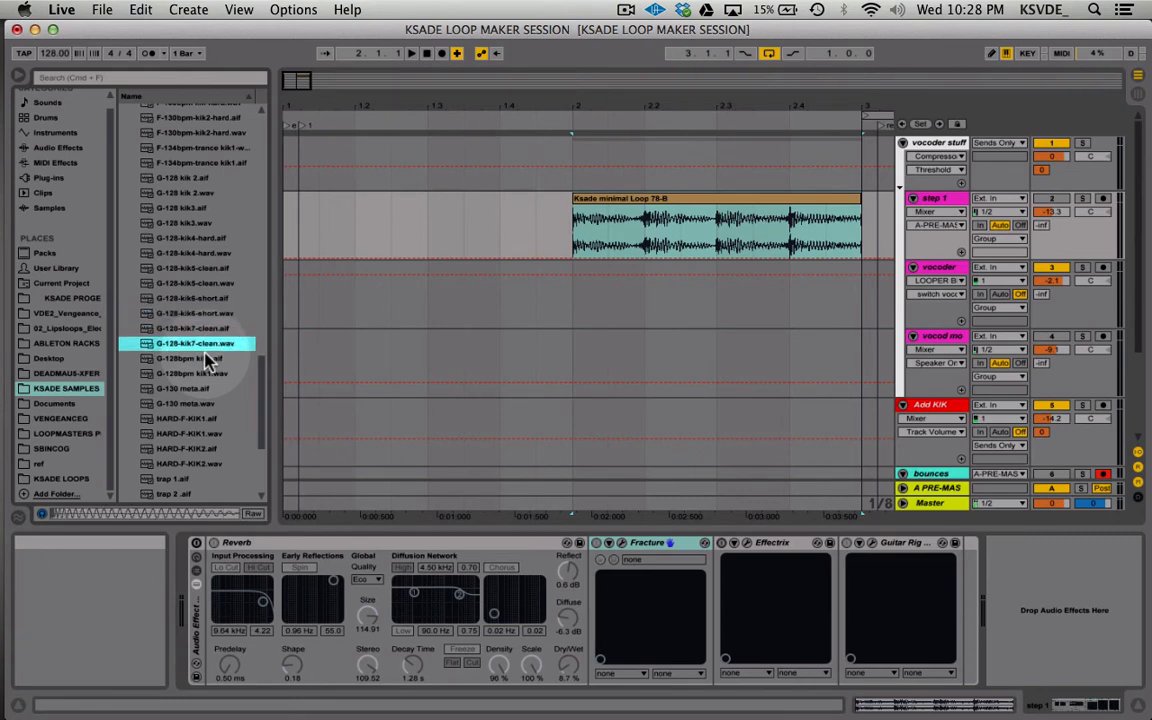
key(Up)
key(Up)
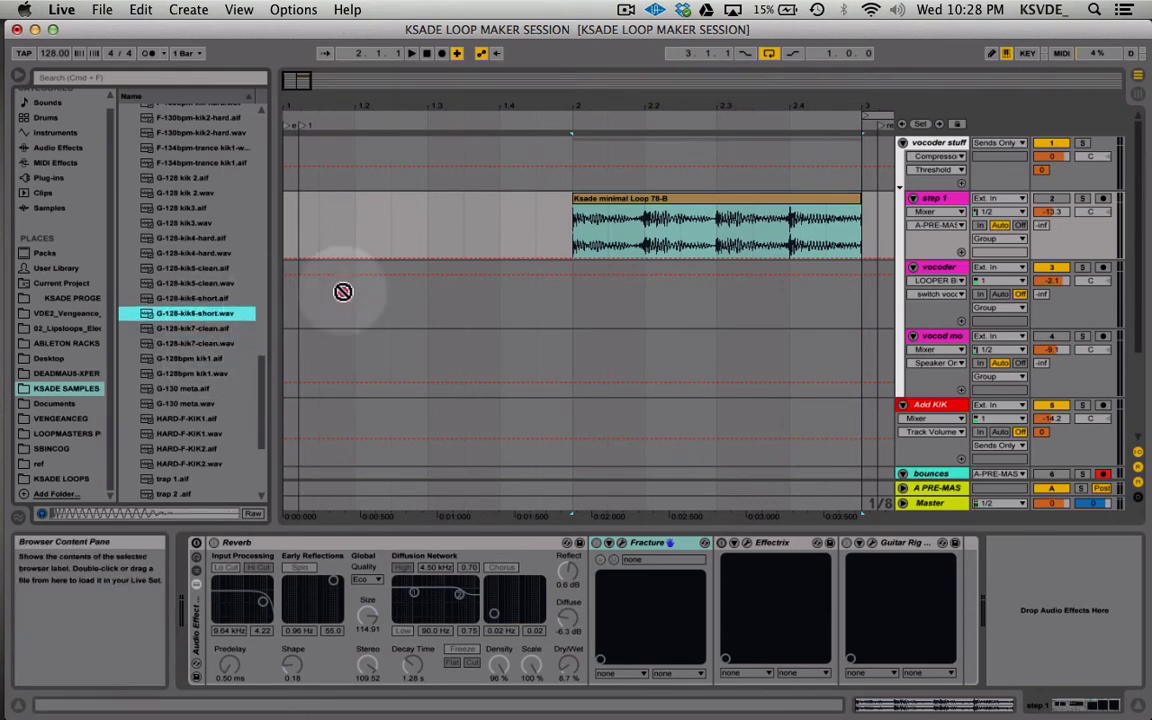
- Place G-128-kik6-short.wav at bar 1 of the Add KIK track, and lengthen its fade-out to about half the clip using the Fades view
drag(343, 291, 290, 418)
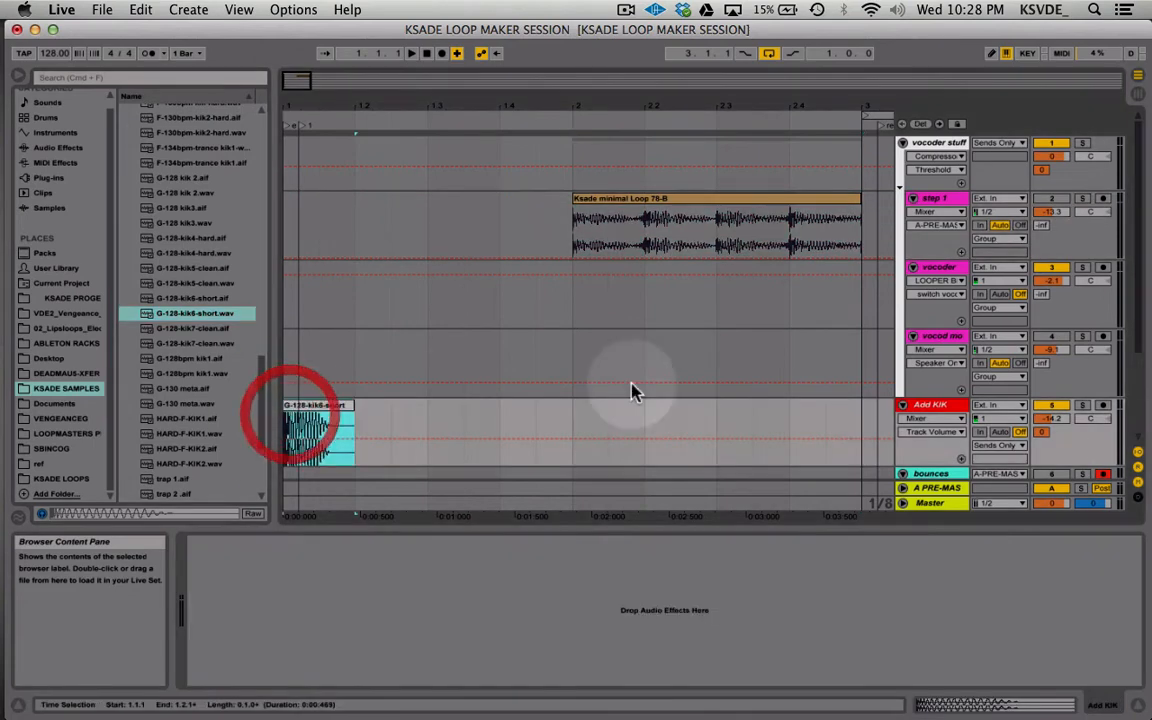
click(358, 417)
click(920, 419)
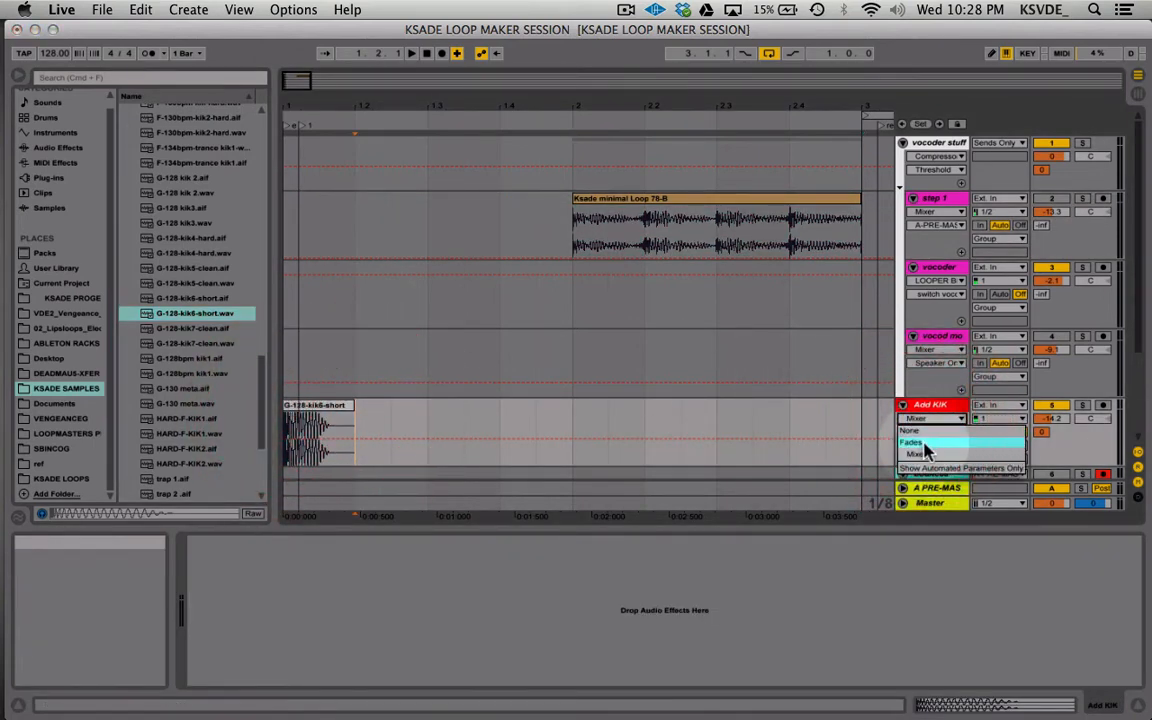
click(925, 443)
click(333, 421)
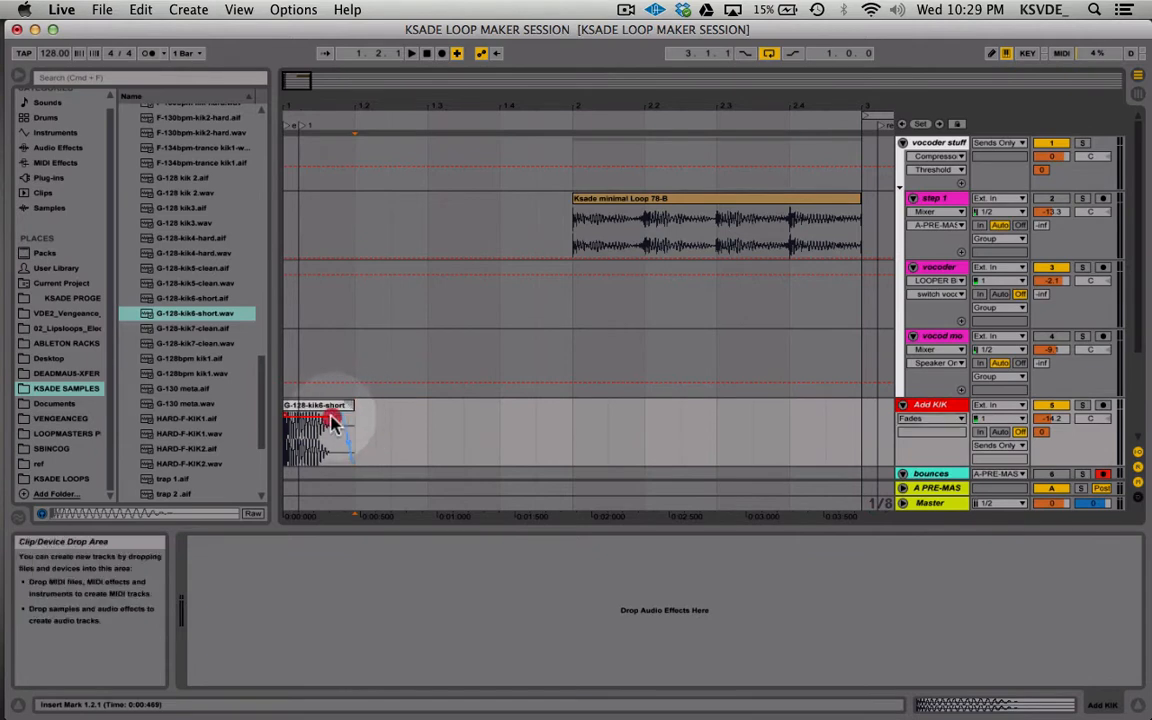
drag(333, 421, 310, 430)
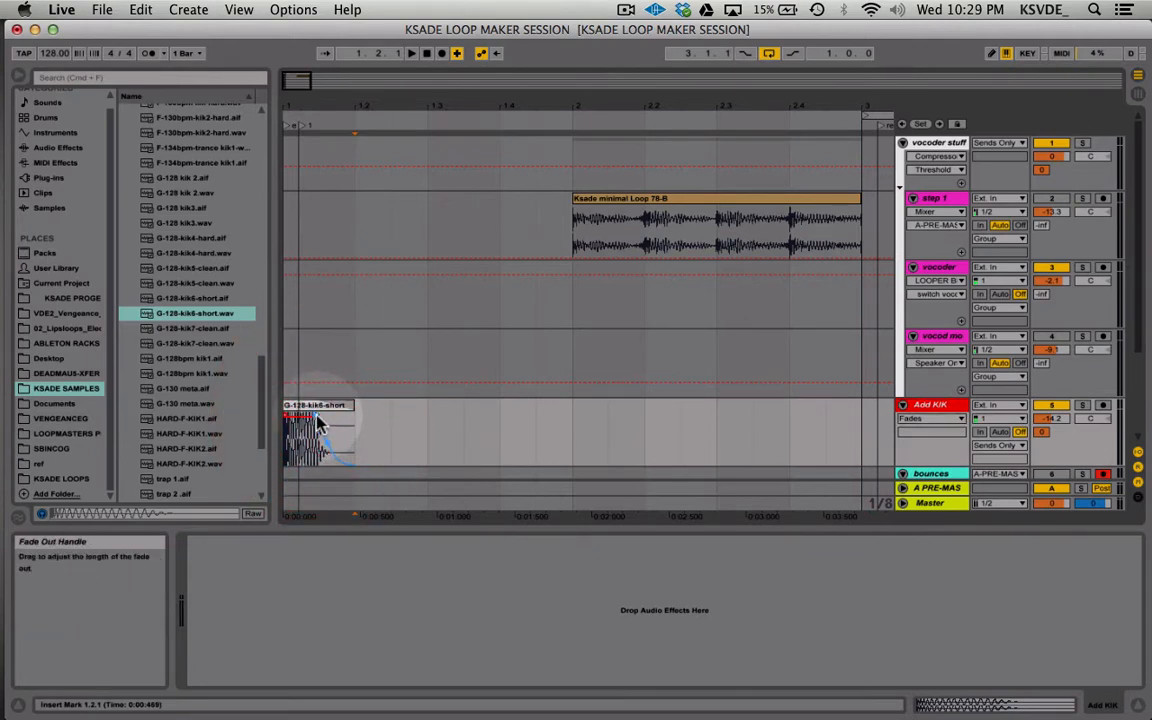
- Set the arrangement loop to the kick clip, and change it to the Ksade minimal Loop 78-B clip spanning 2.1.1 to 3.1.1
click(316, 420)
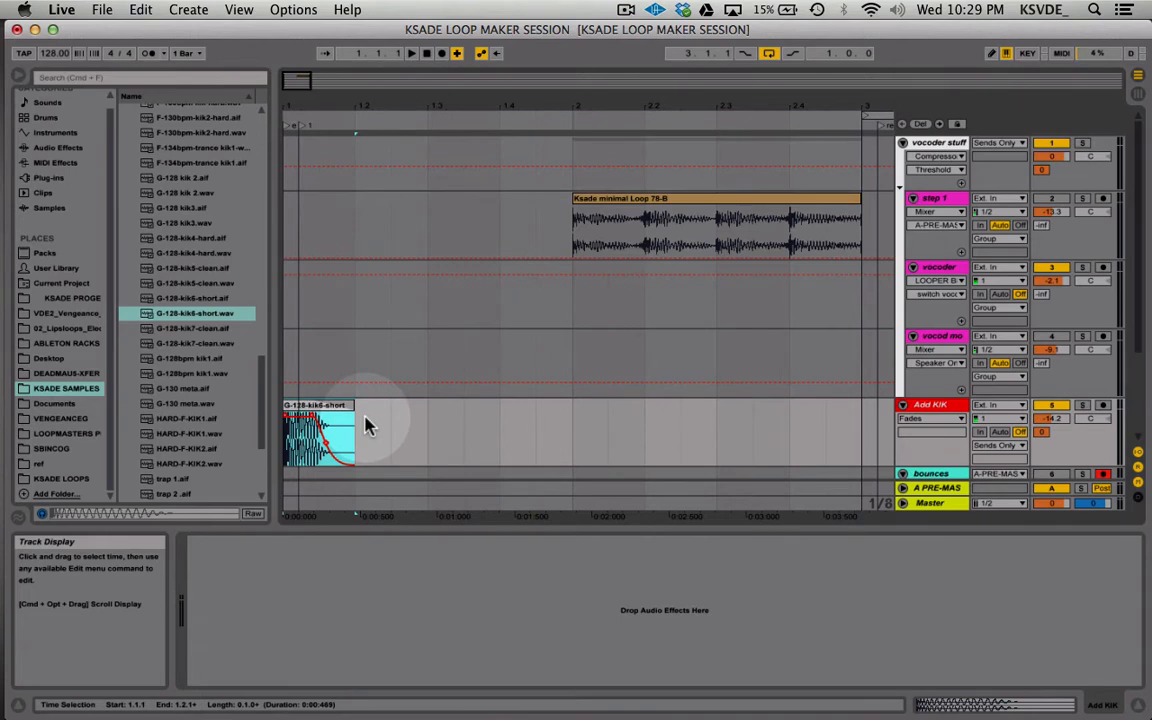
key(super+l)
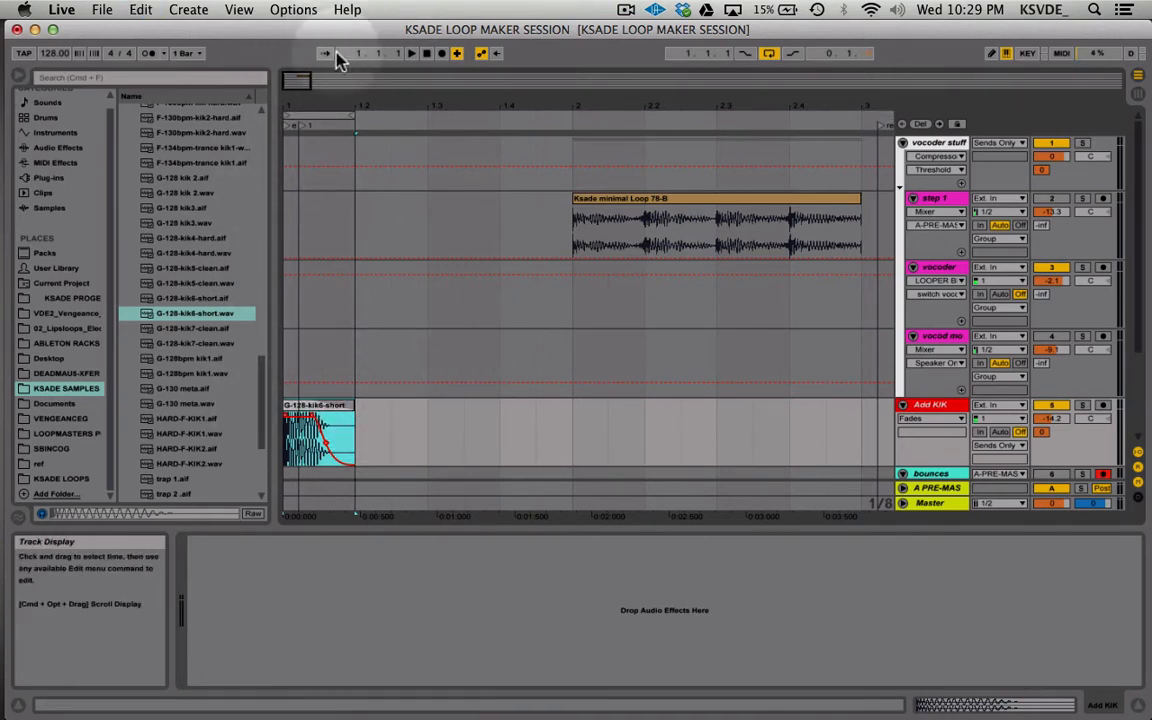
click(637, 199)
key(super+l)
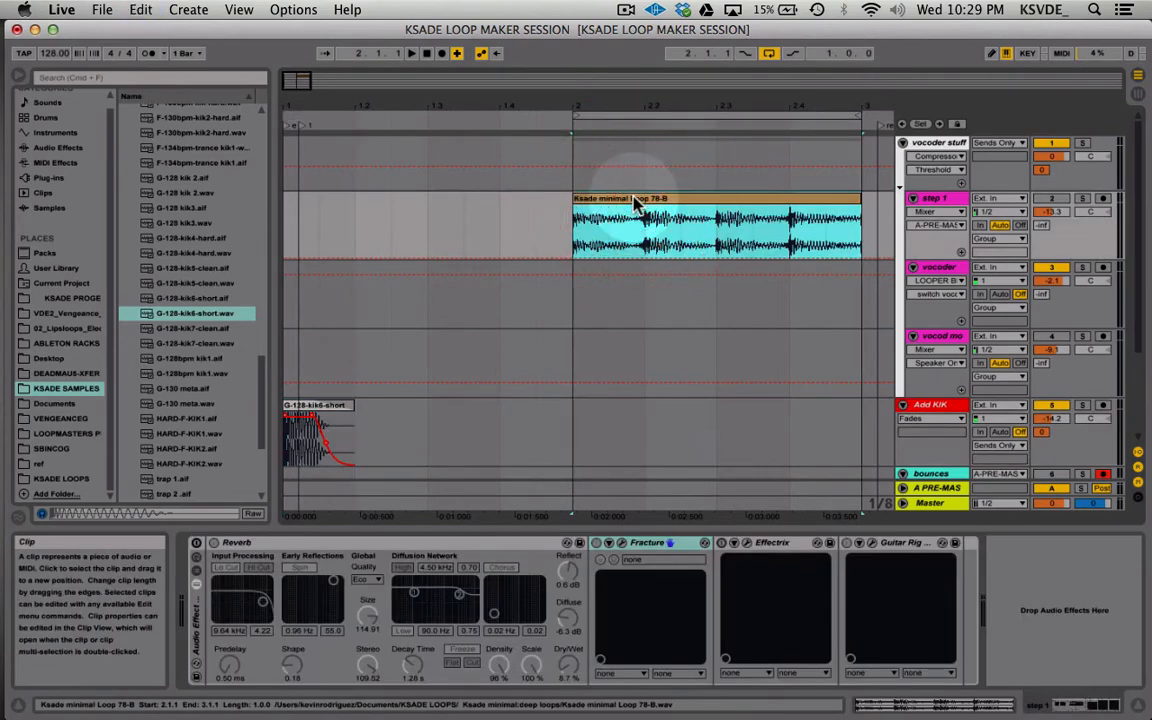
click(312, 405)
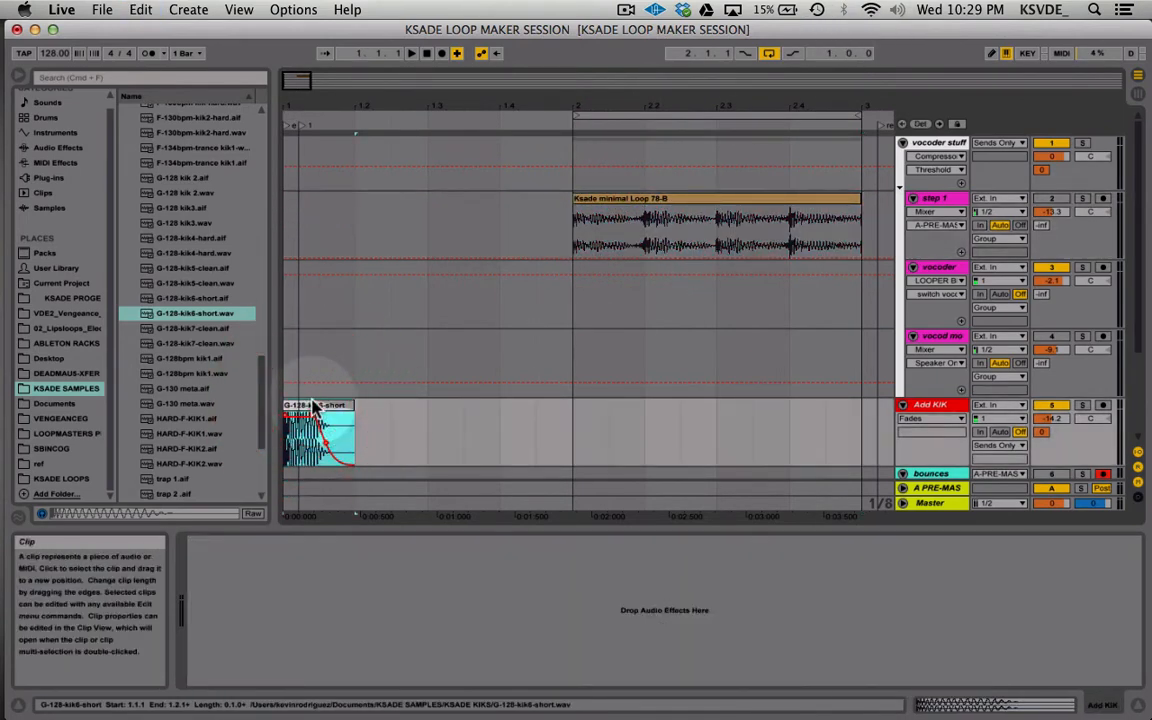
- Set the arrangement loop to match the length of the G-128-kik6-short clip at bar 1
key(super+l)
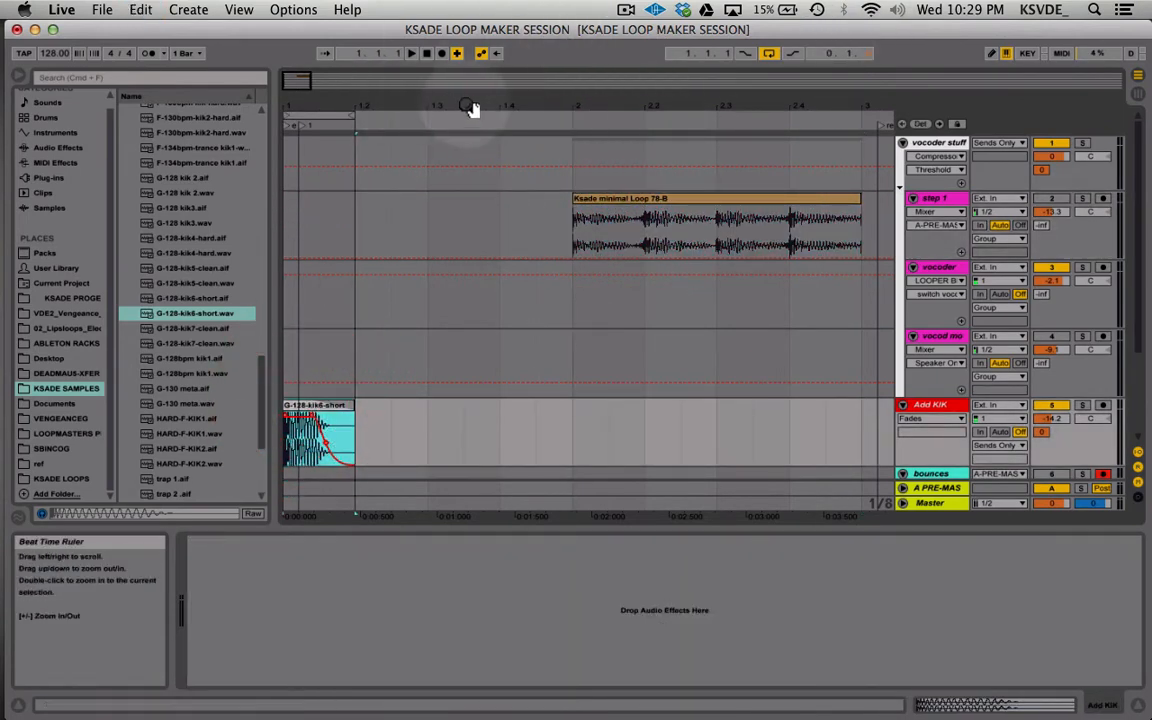
mouse_move(352, 117)
mouse_down()
mouse_move(617, 116)
mouse_move(355, 129)
mouse_up()
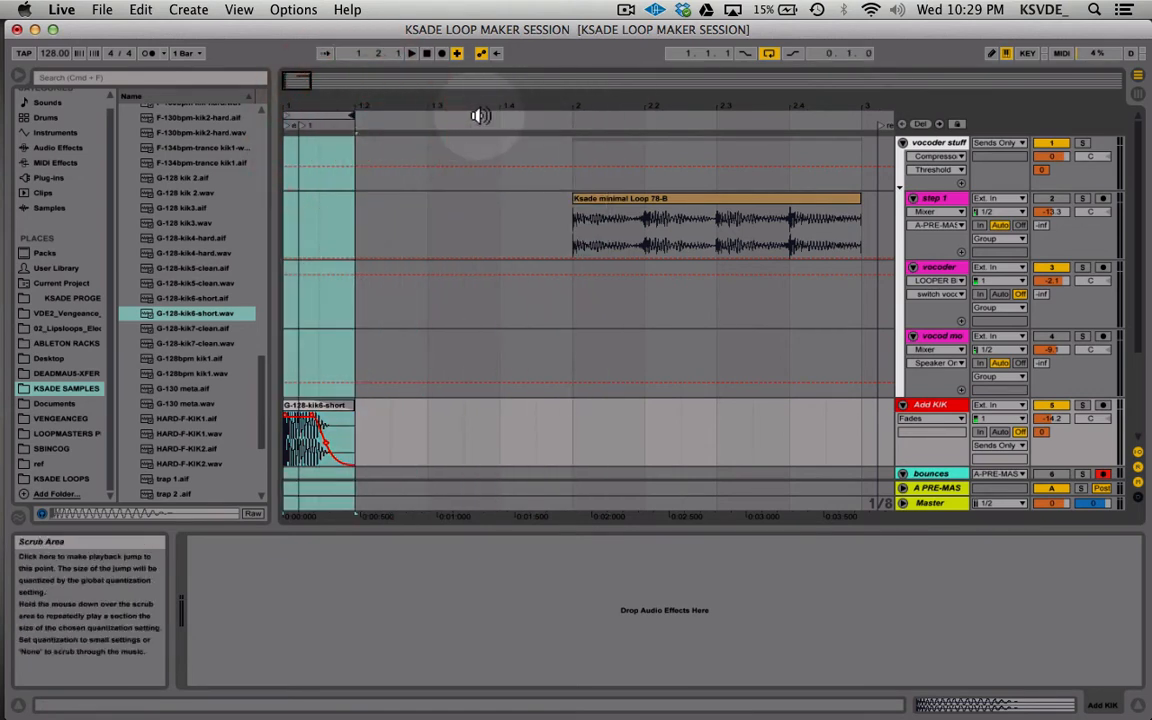
drag(476, 116, 537, 117)
click(322, 412)
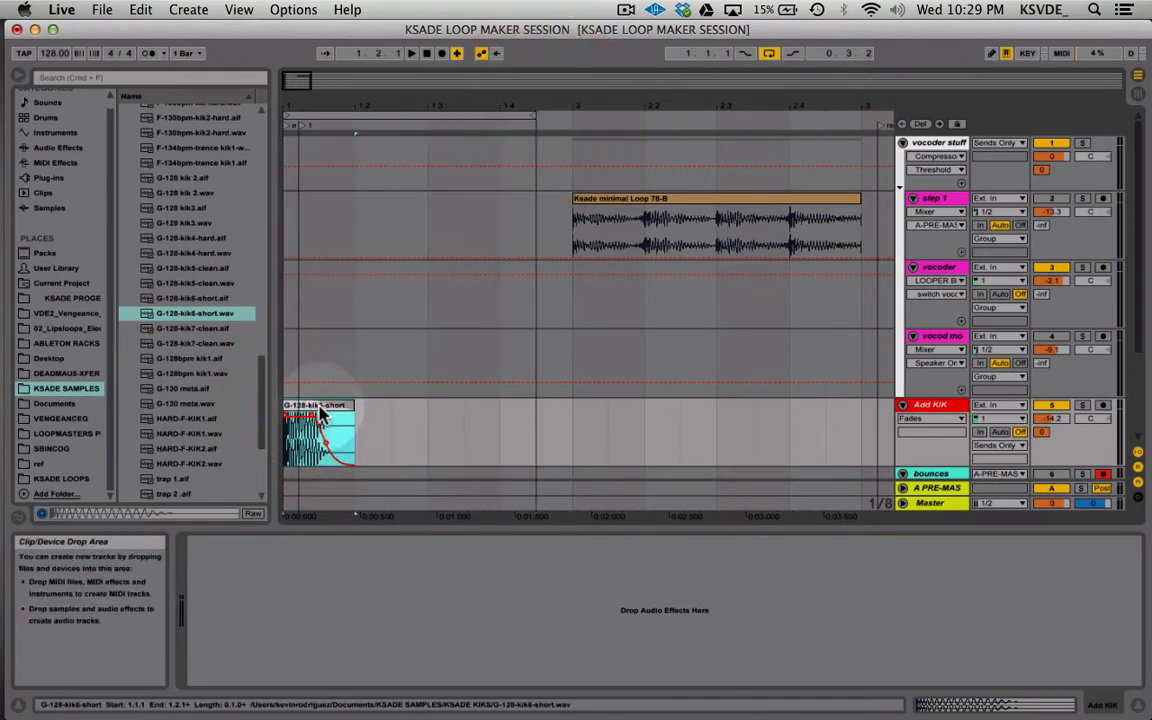
key(super+l)
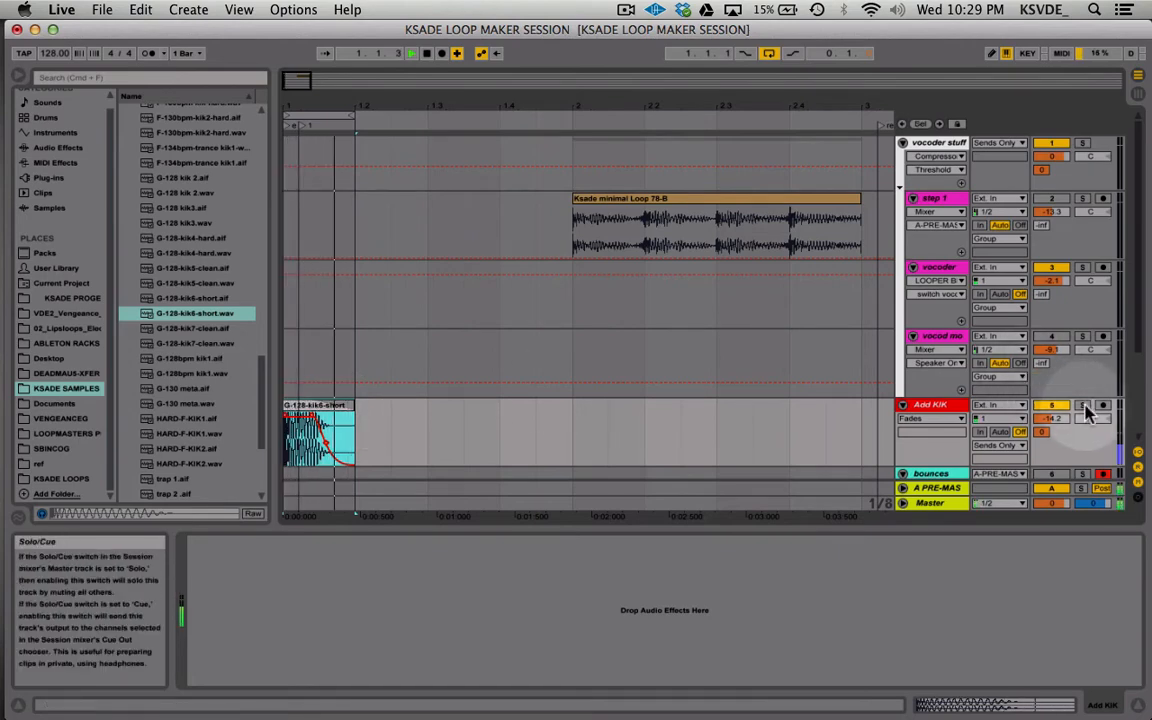
- Play the kick loop in Session View and examine the device chain on the A PRE-MASTER track
key(Tab)
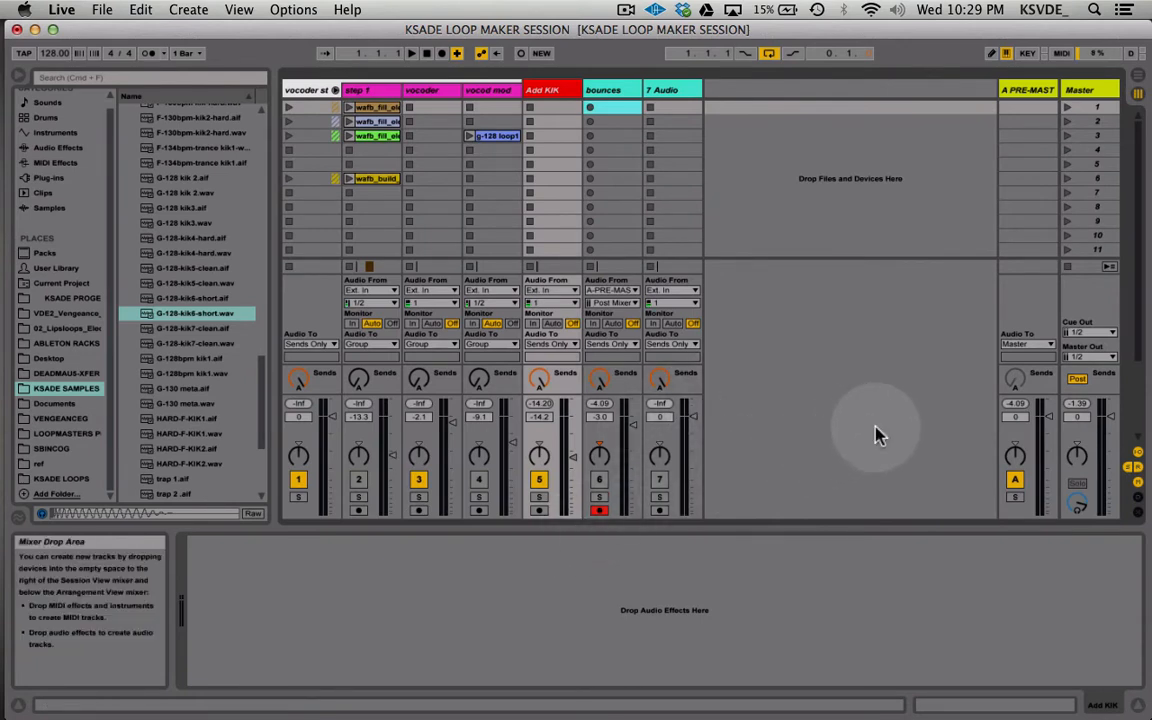
key(space)
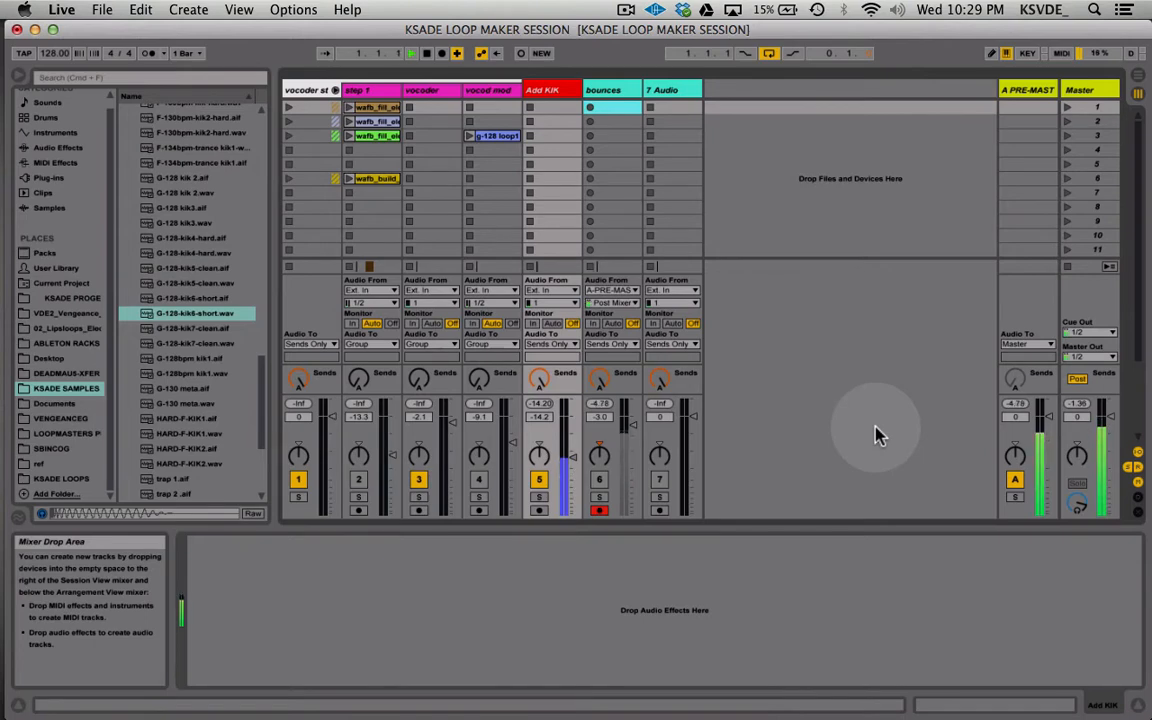
click(1029, 90)
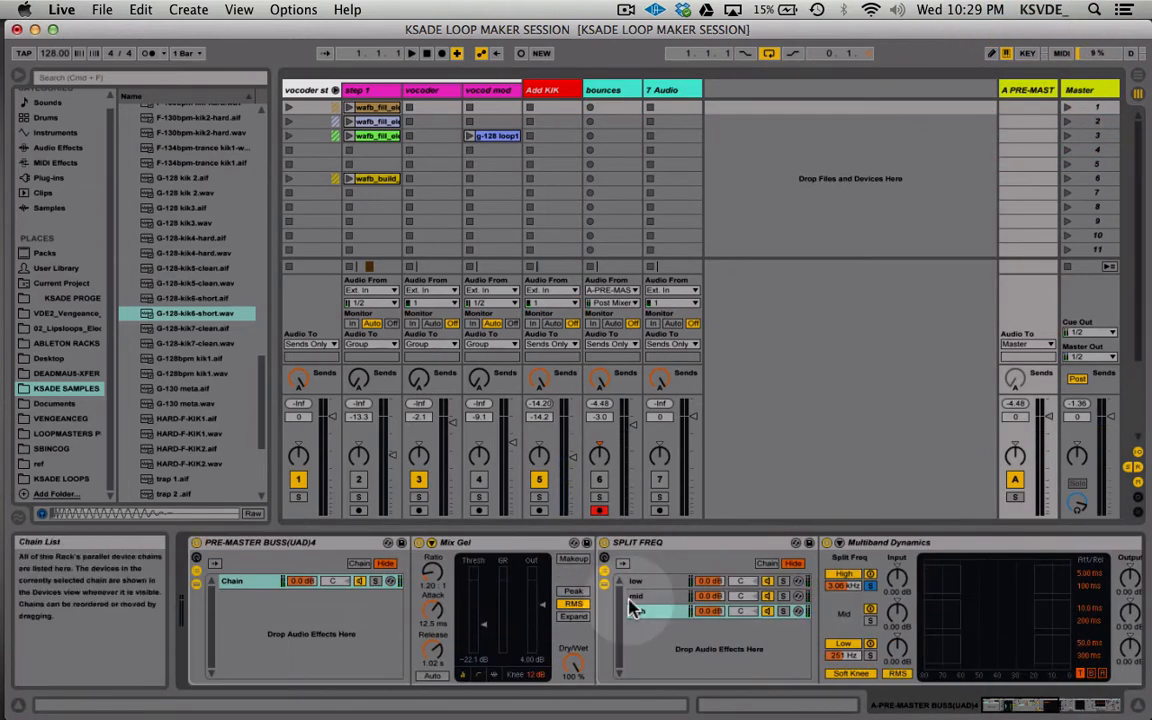
scroll(632, 608, right, 5)
key(Tab)
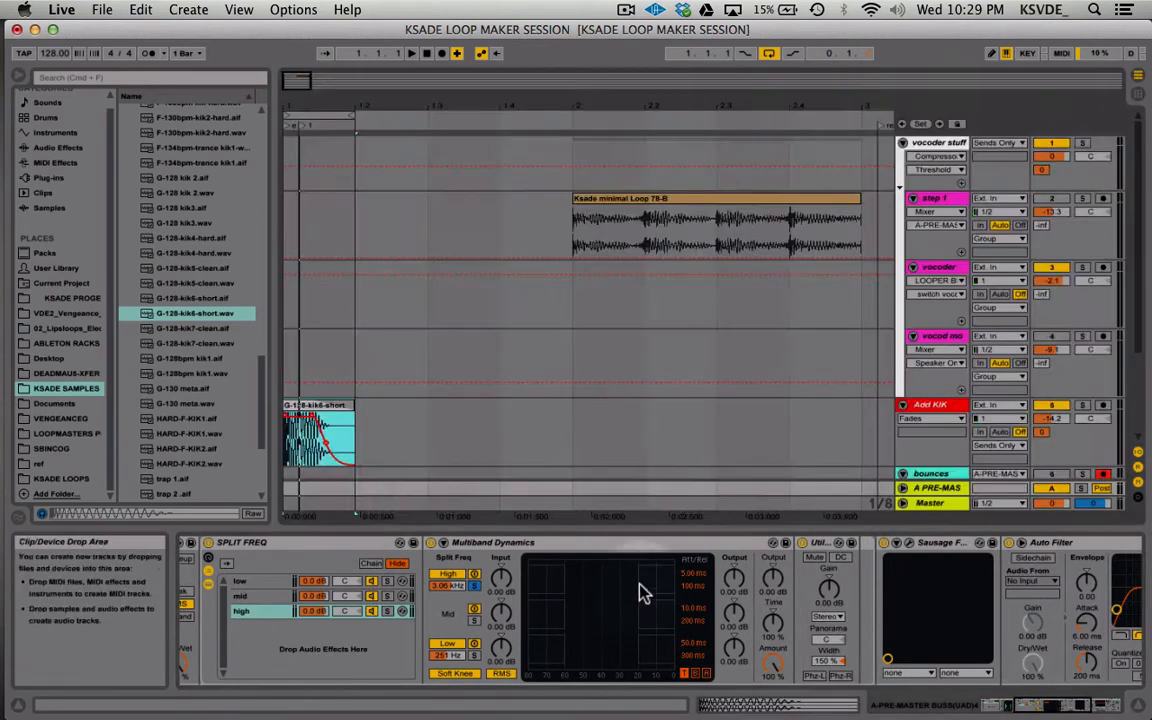
- Check the audio device, sample rate and buffer settings in Preferences
click(318, 413)
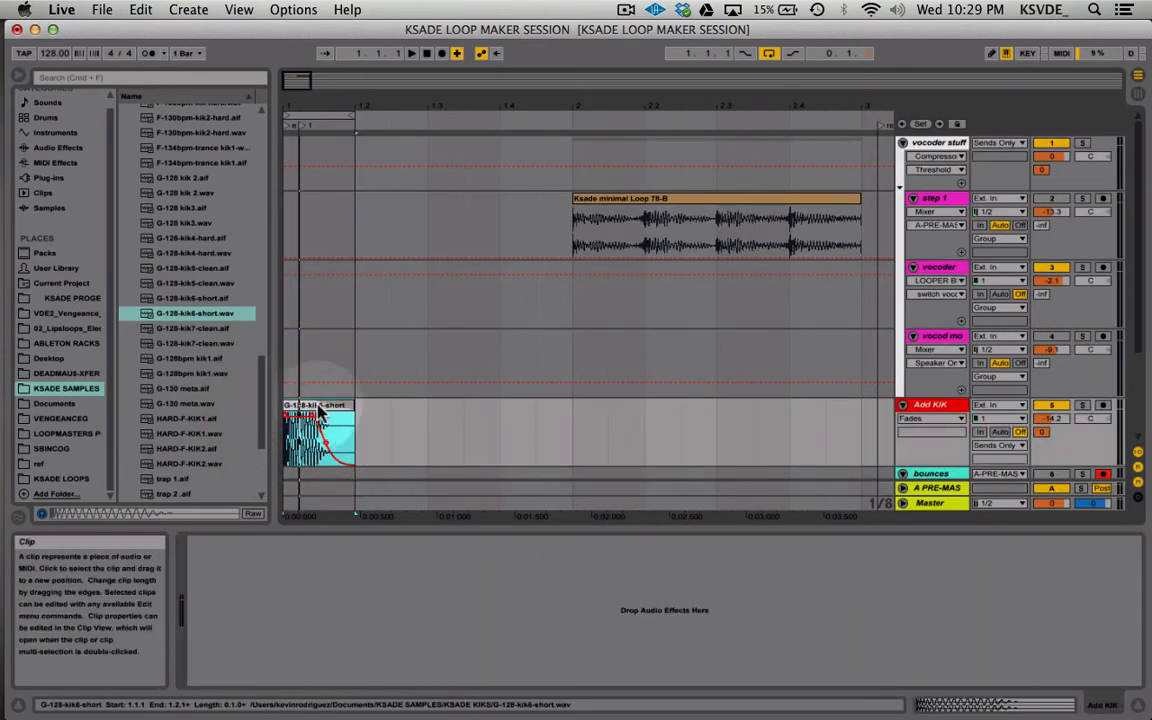
click(391, 424)
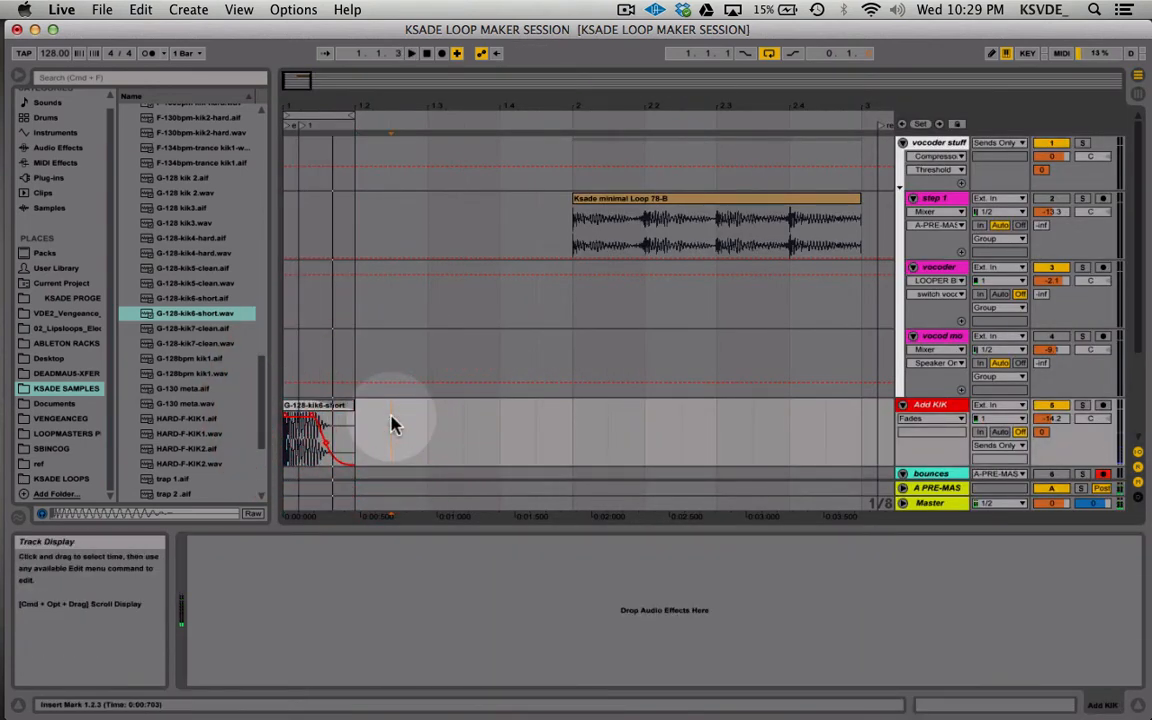
key(super+comma)
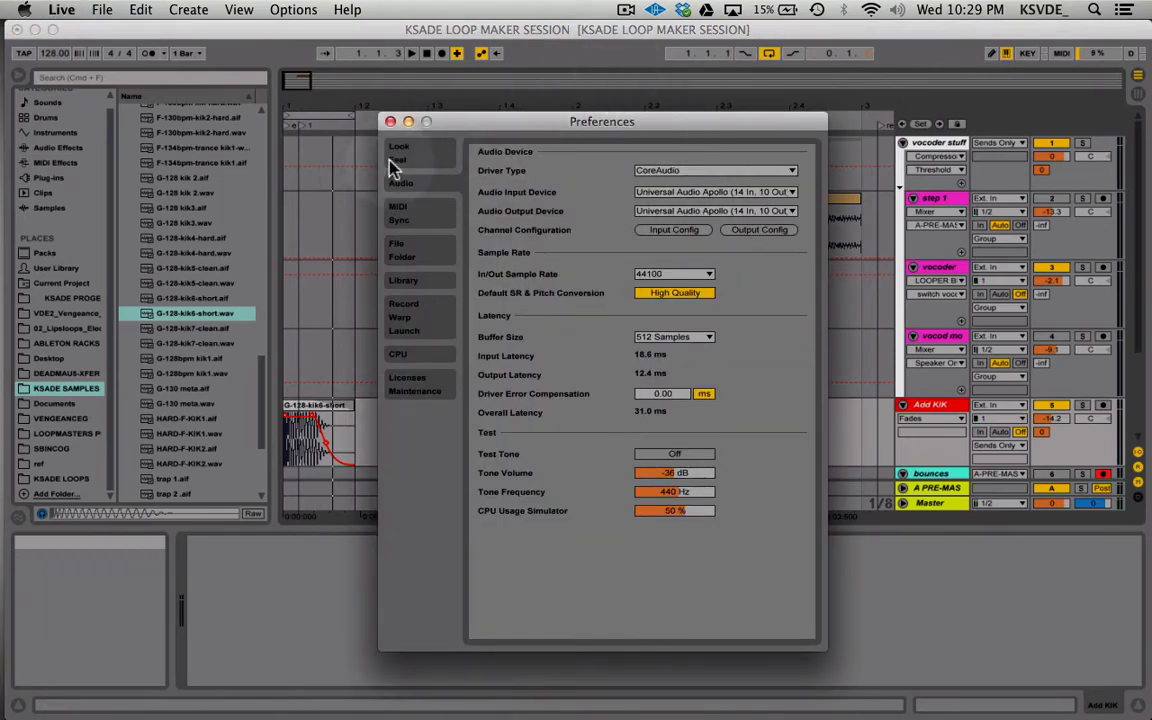
click(389, 122)
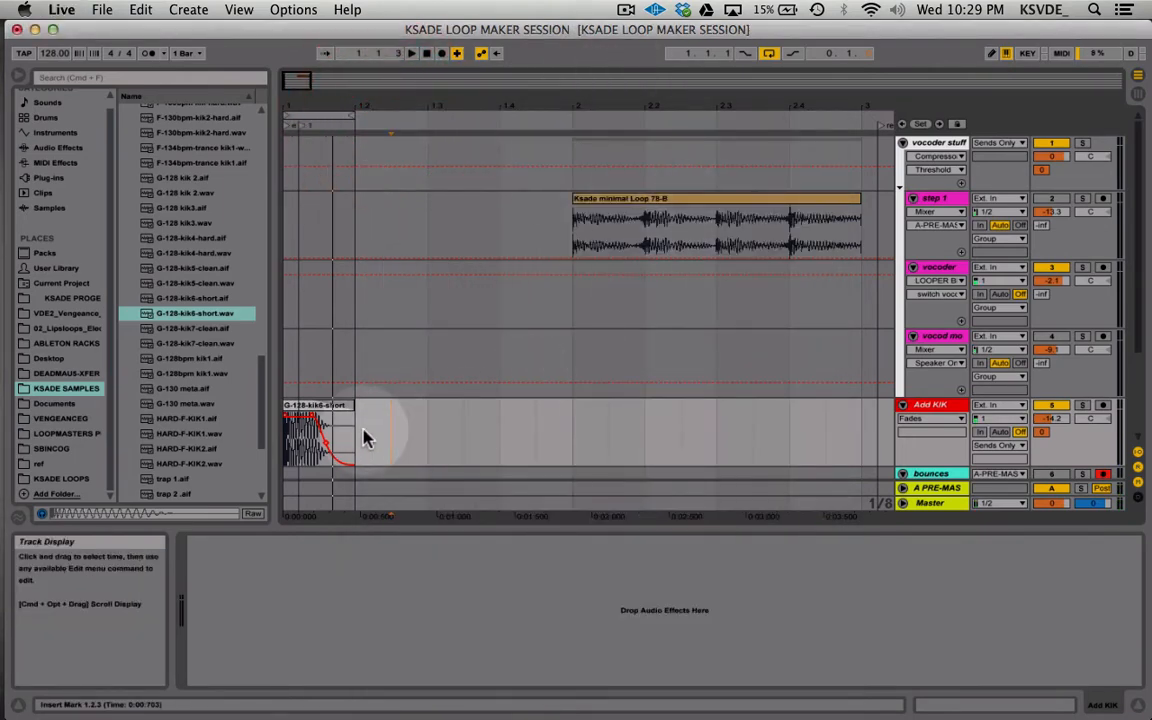
- Audition the looped kick clip with the Add KIK track soloed, and clear the solo
click(320, 430)
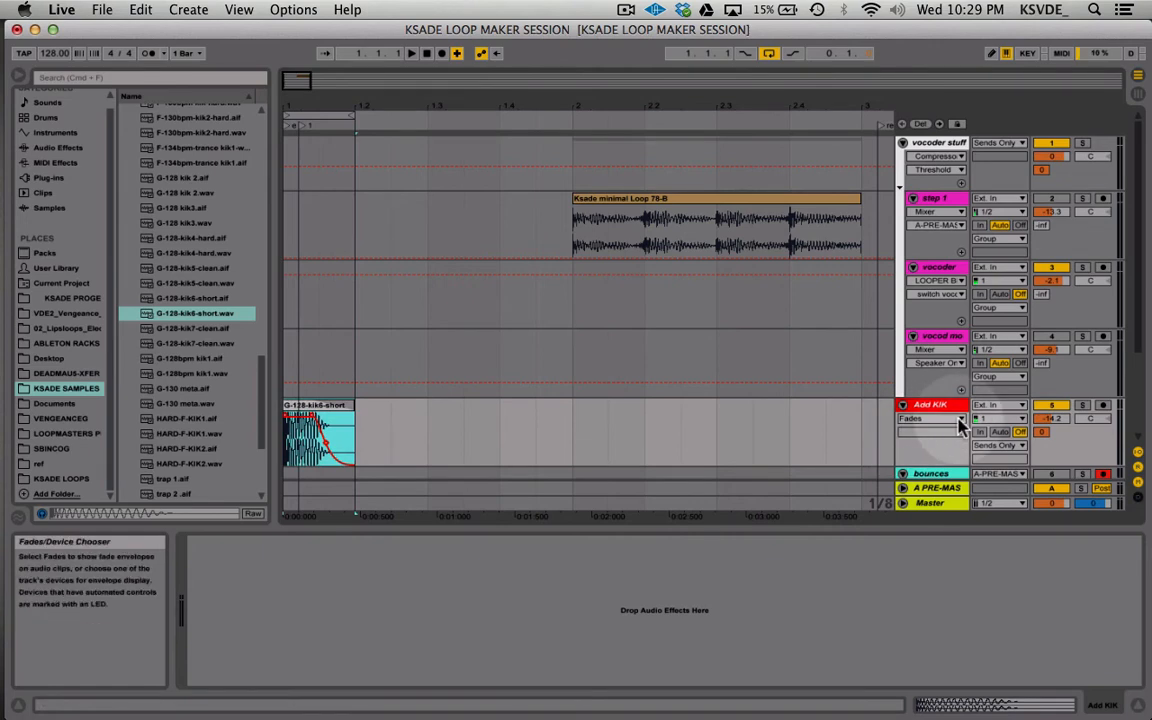
click(1085, 407)
key(space)
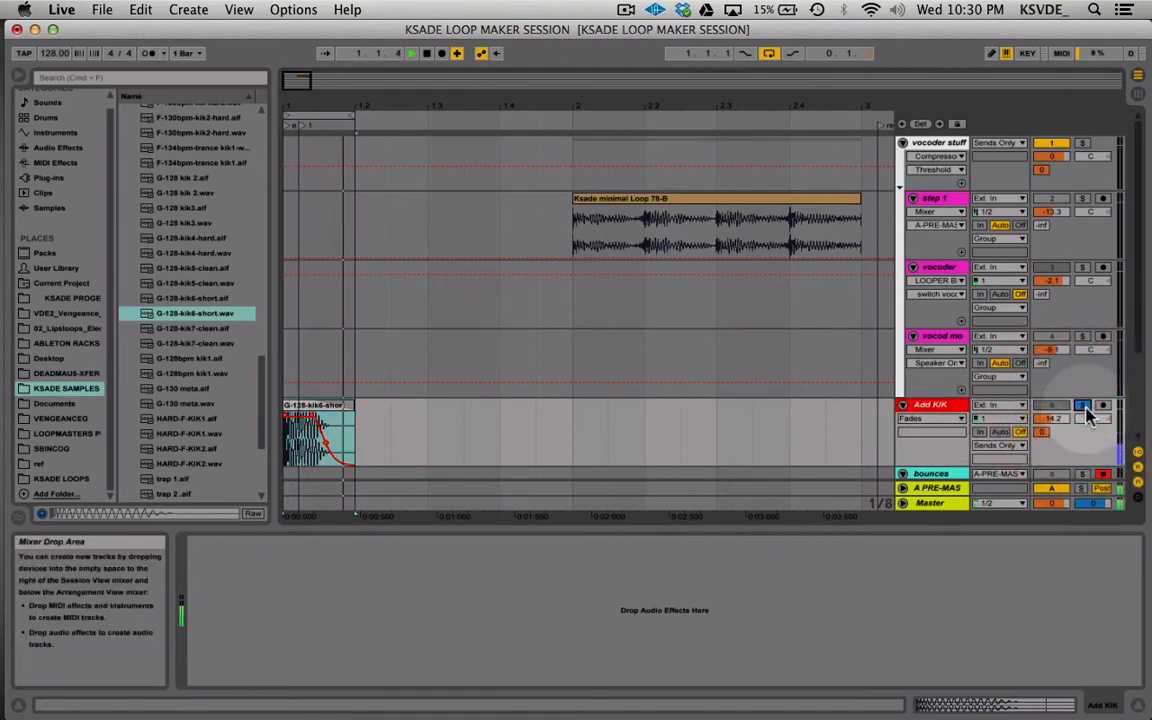
key(space)
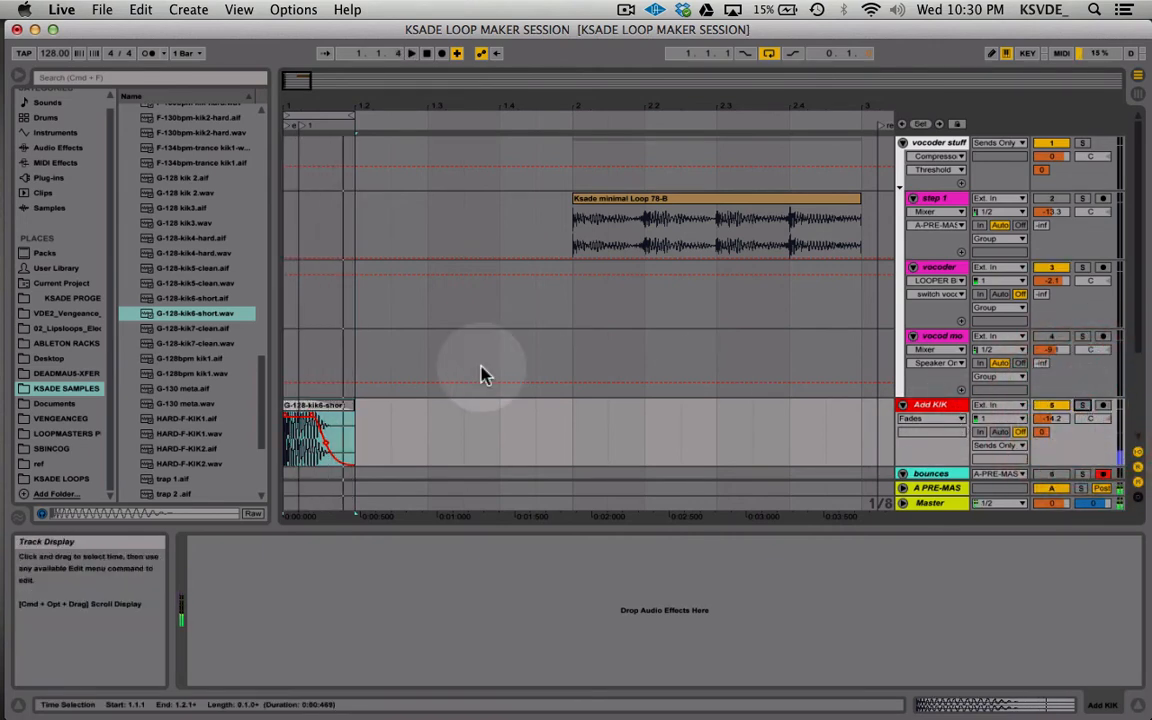
click(311, 408)
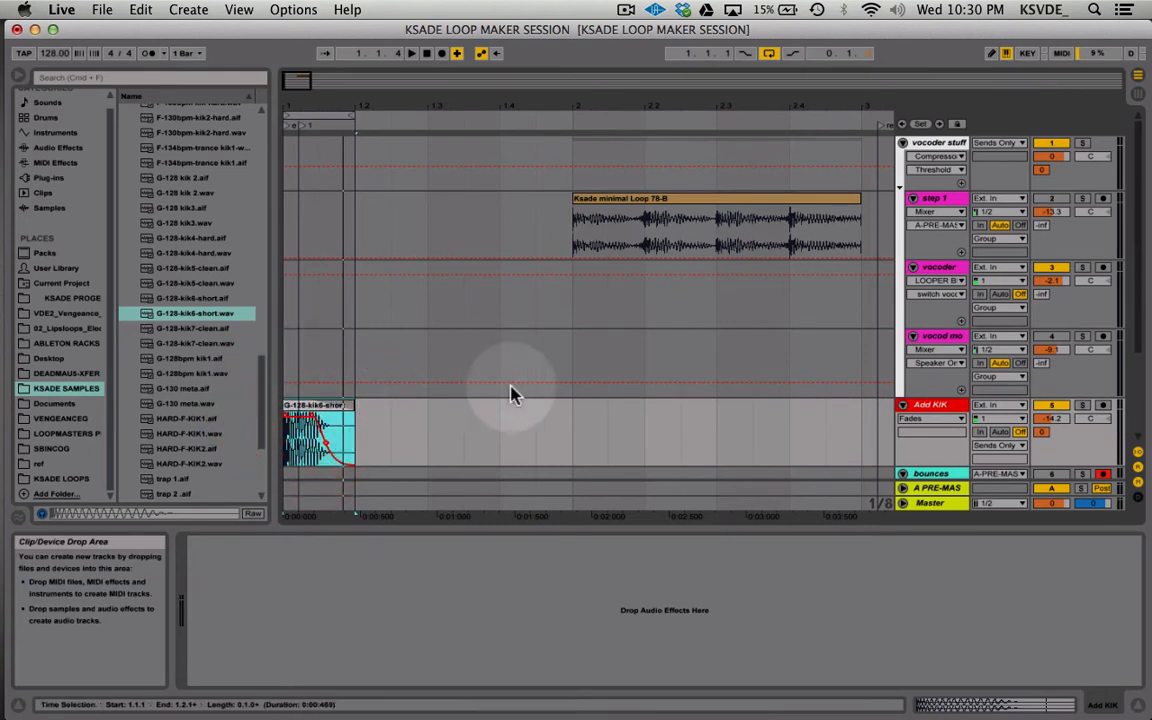
click(315, 411)
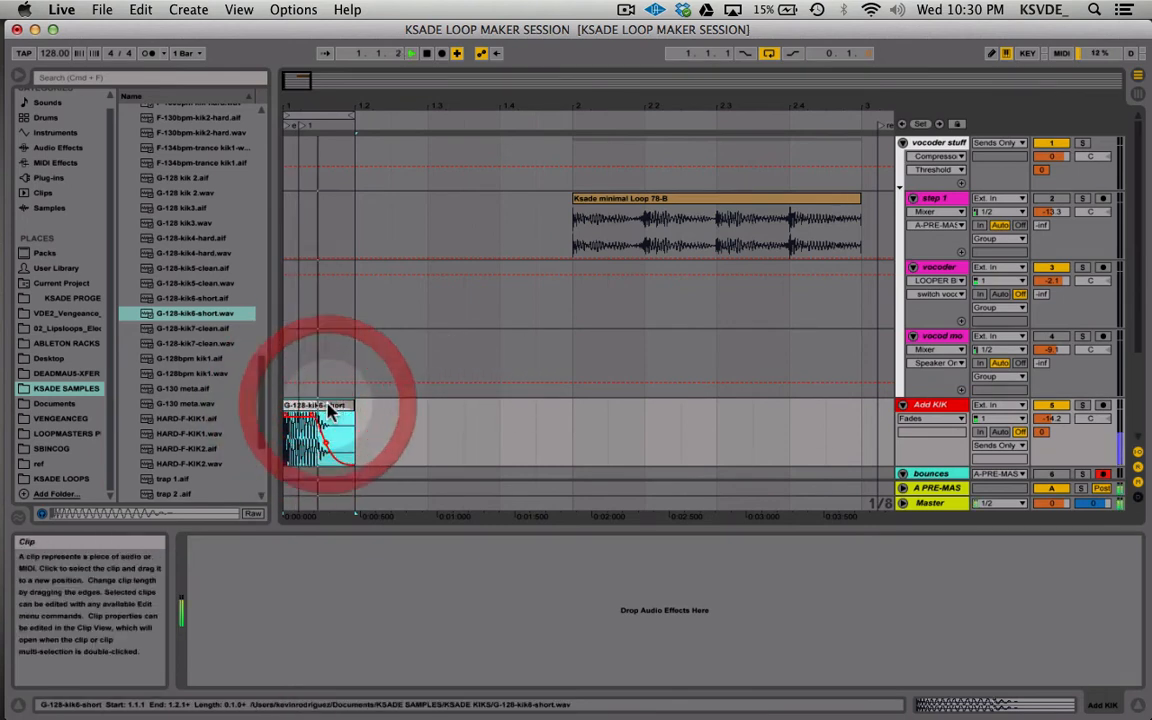
- Lengthen the kick clip's fade-out slightly and adjust its fade curve during loop playback
key(space)
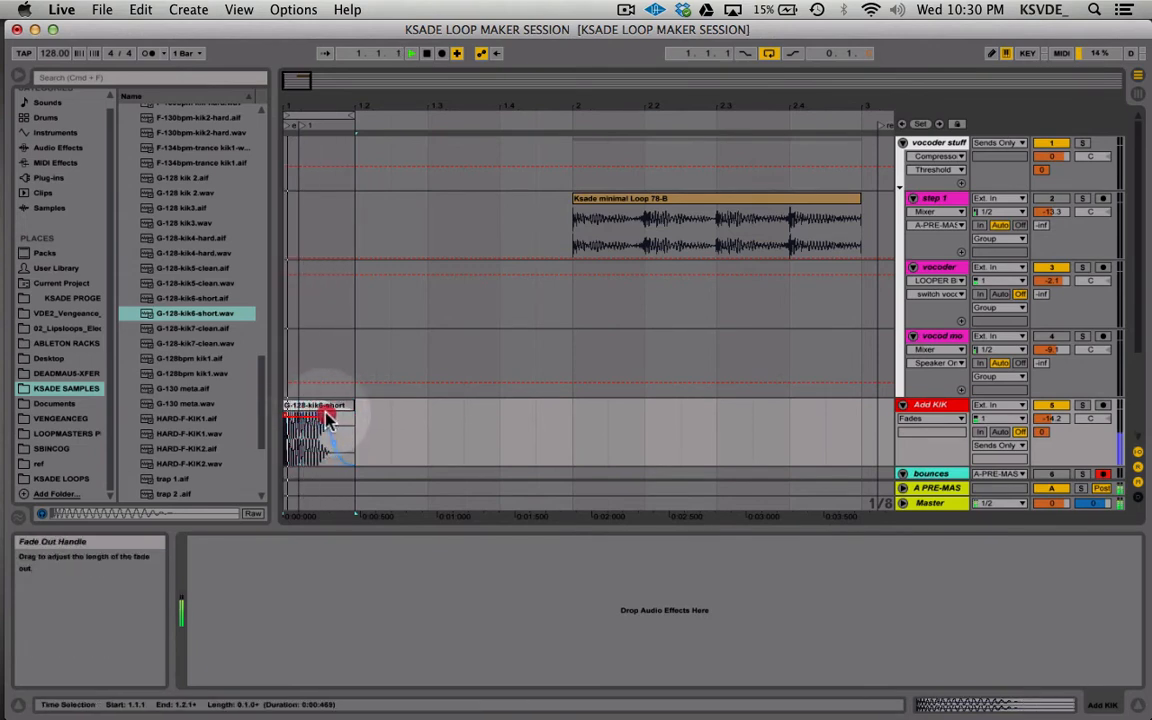
click(312, 420)
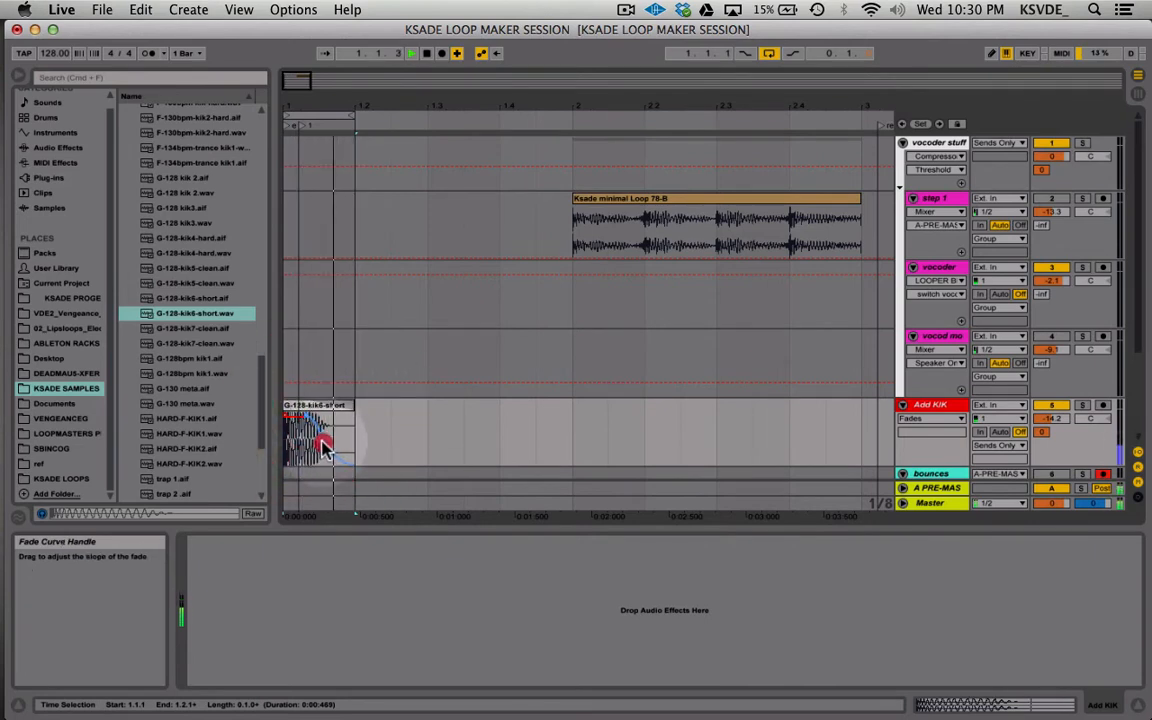
drag(322, 447, 322, 405)
key(space)
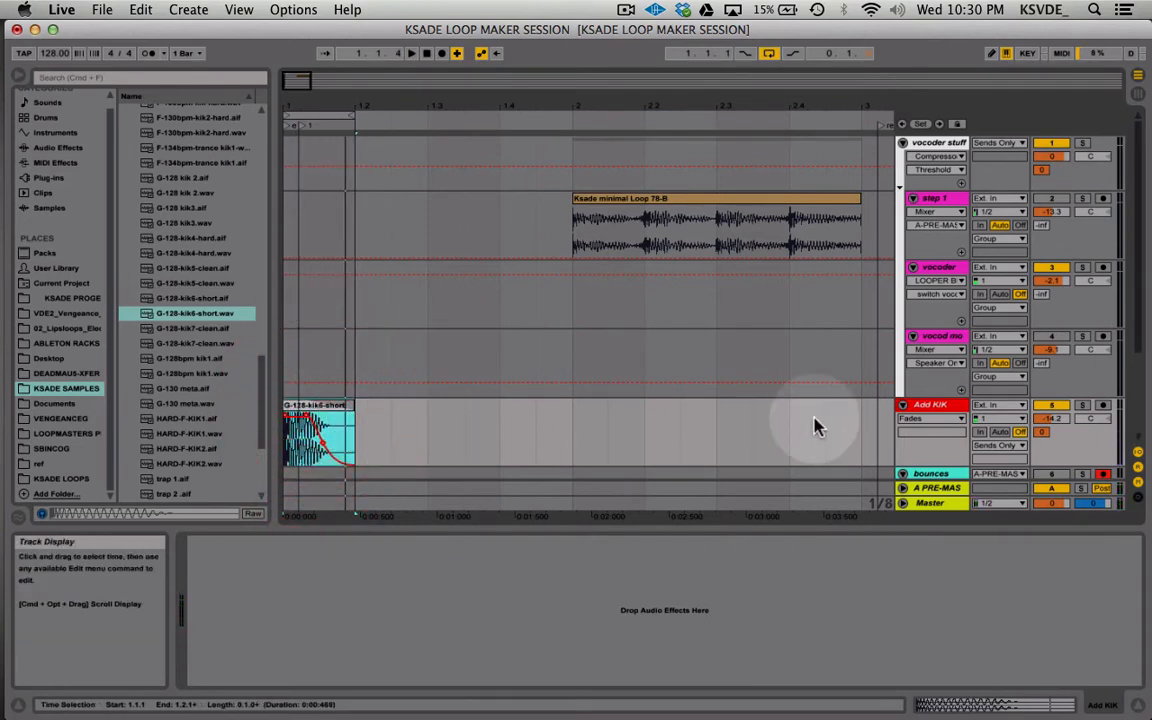
- Try to freeze the Add KIK track containing the kick clip
scroll(467, 416, down, 3)
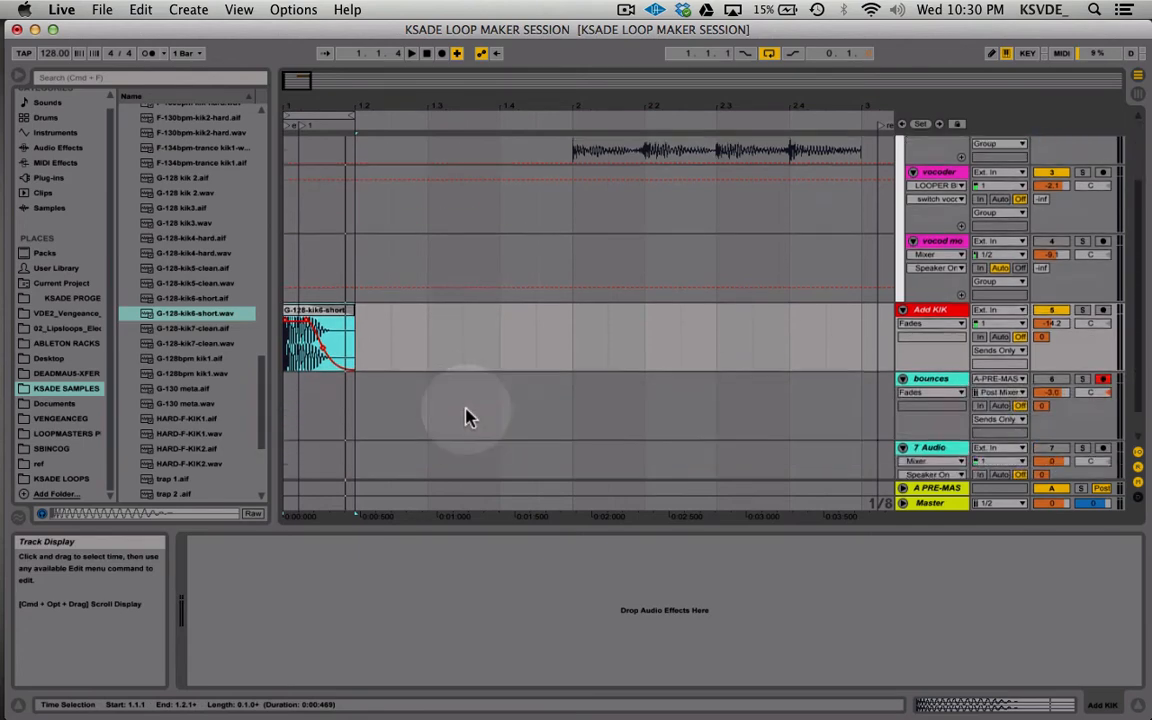
scroll(467, 416, up, 2)
click(308, 398)
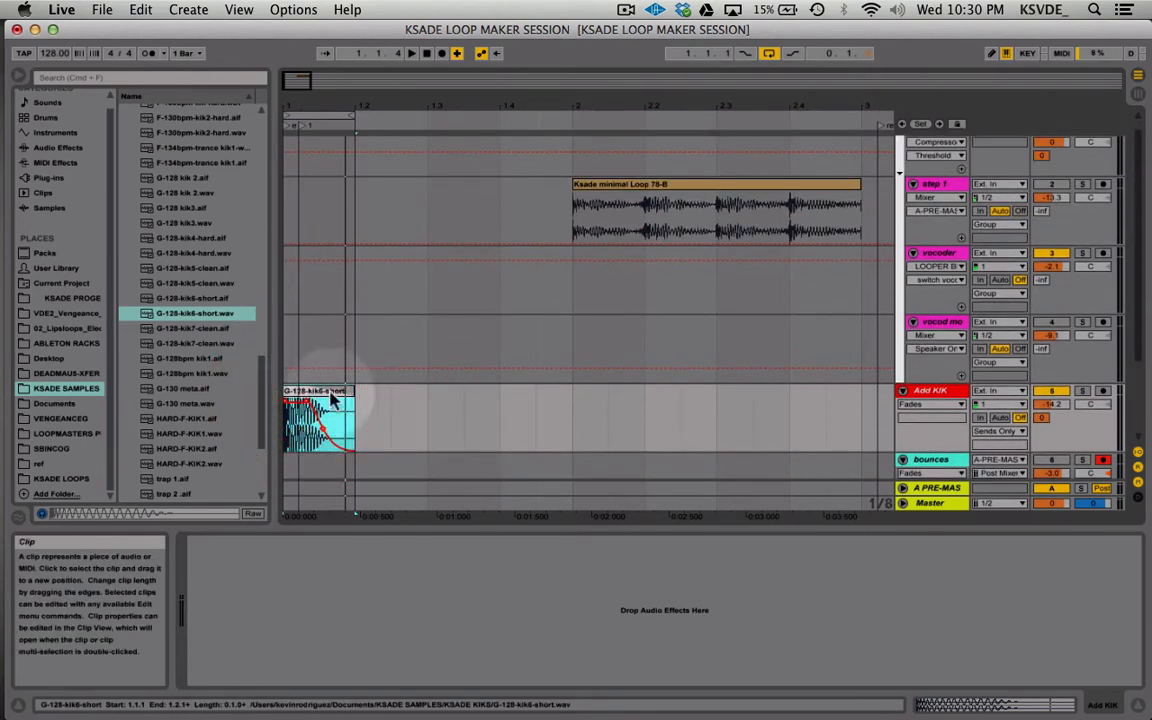
right_click(929, 395)
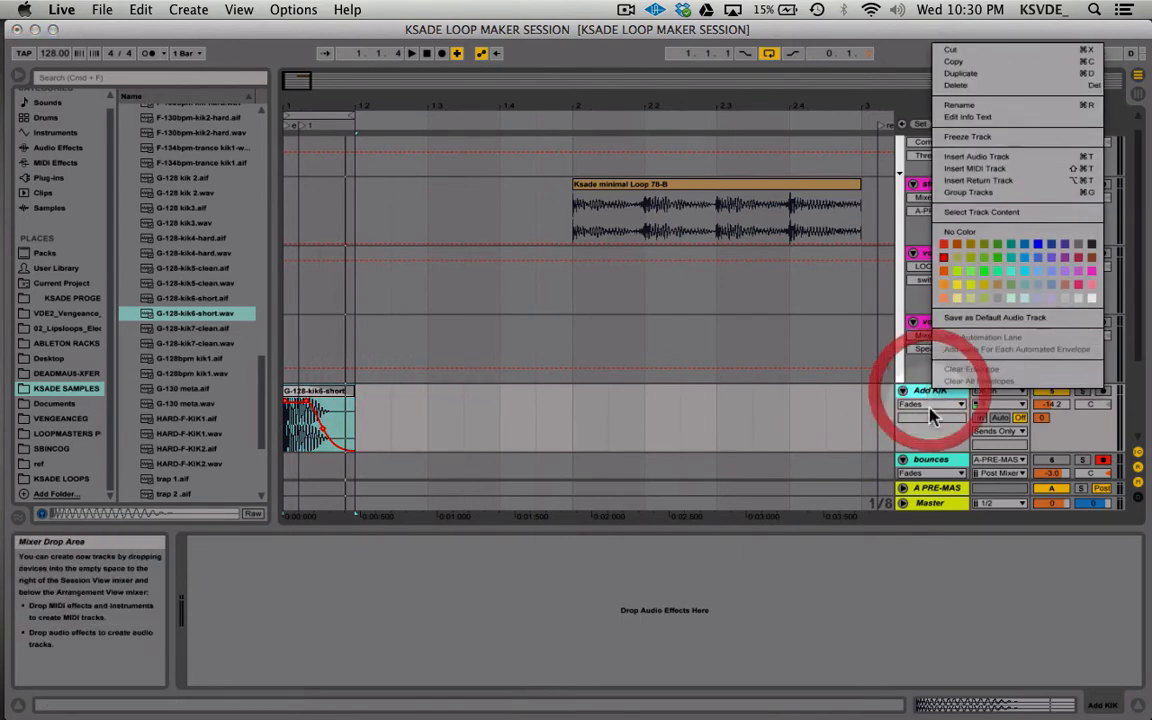
click(998, 134)
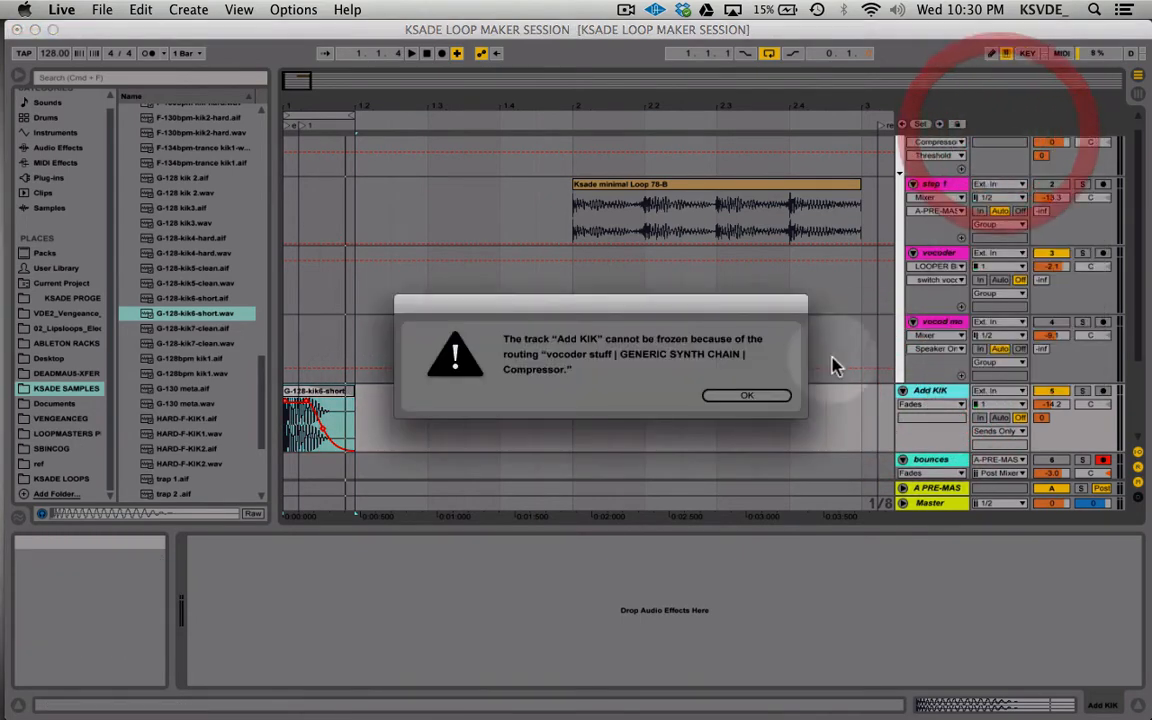
click(746, 394)
- Move the kick clip to bar 1 of the bounces track and freeze that track
scroll(517, 406, down, 3)
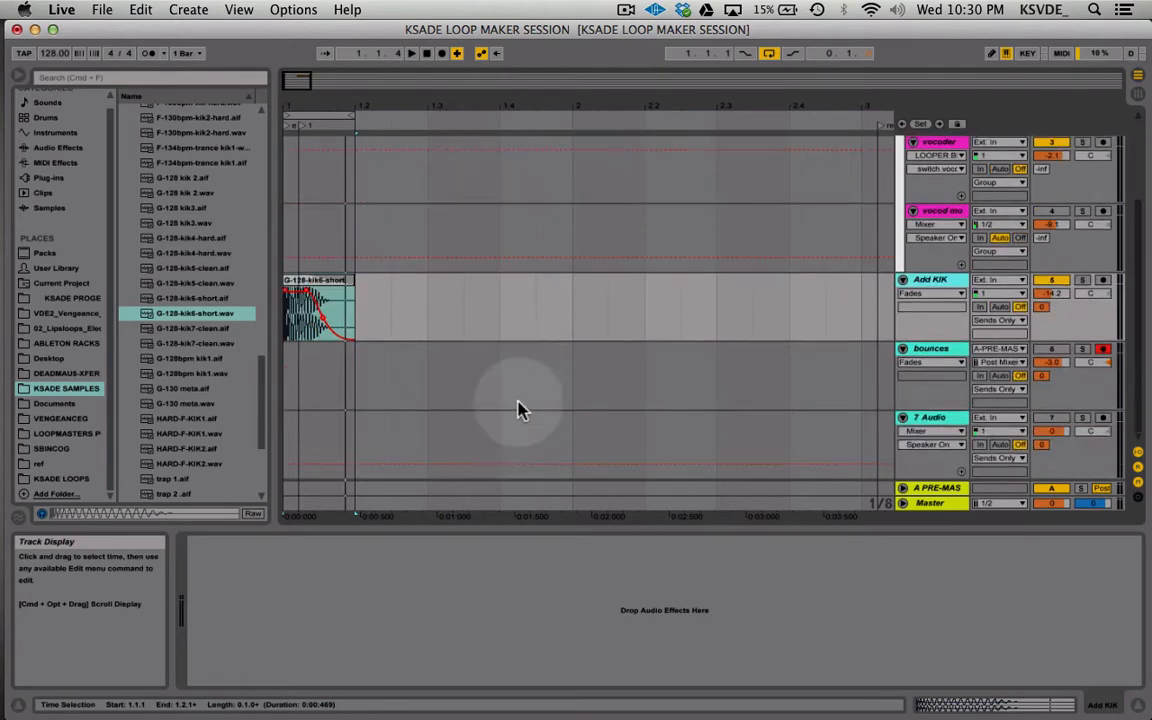
scroll(520, 405, up, 4)
scroll(580, 310, down, 3)
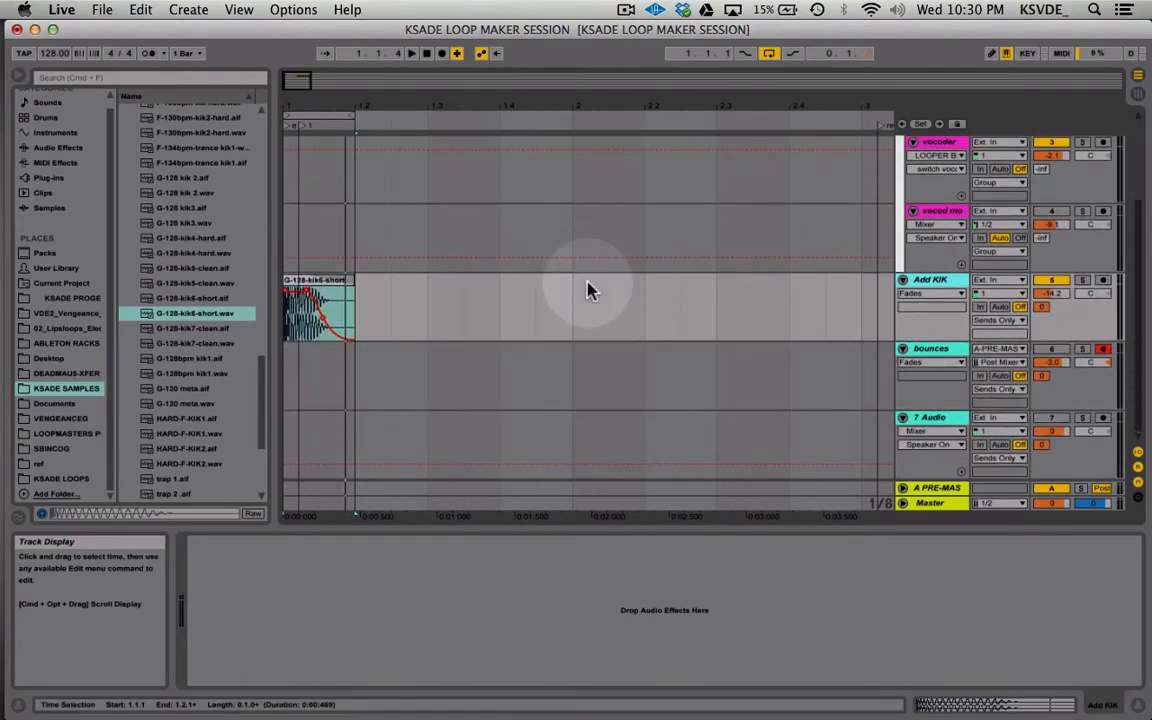
drag(340, 288, 334, 362)
right_click(920, 358)
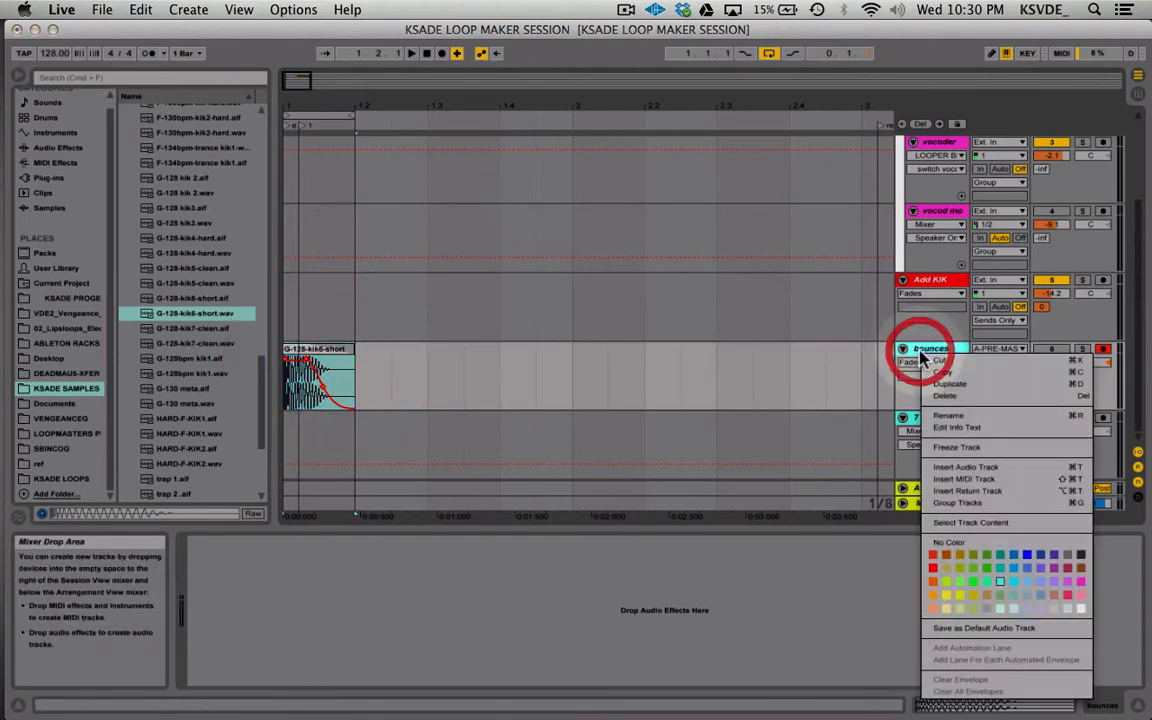
click(972, 443)
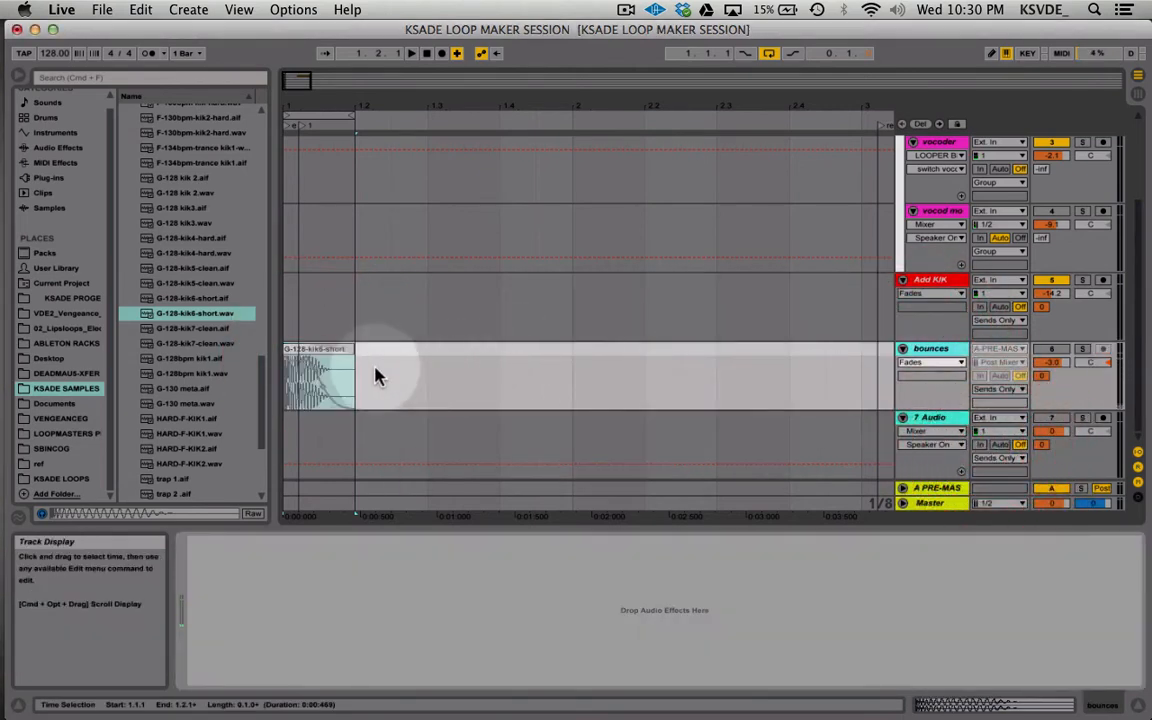
- Move the frozen kick clip back to bar 1 of the Add KIK track and unfreeze the bounces track
drag(329, 357, 335, 322)
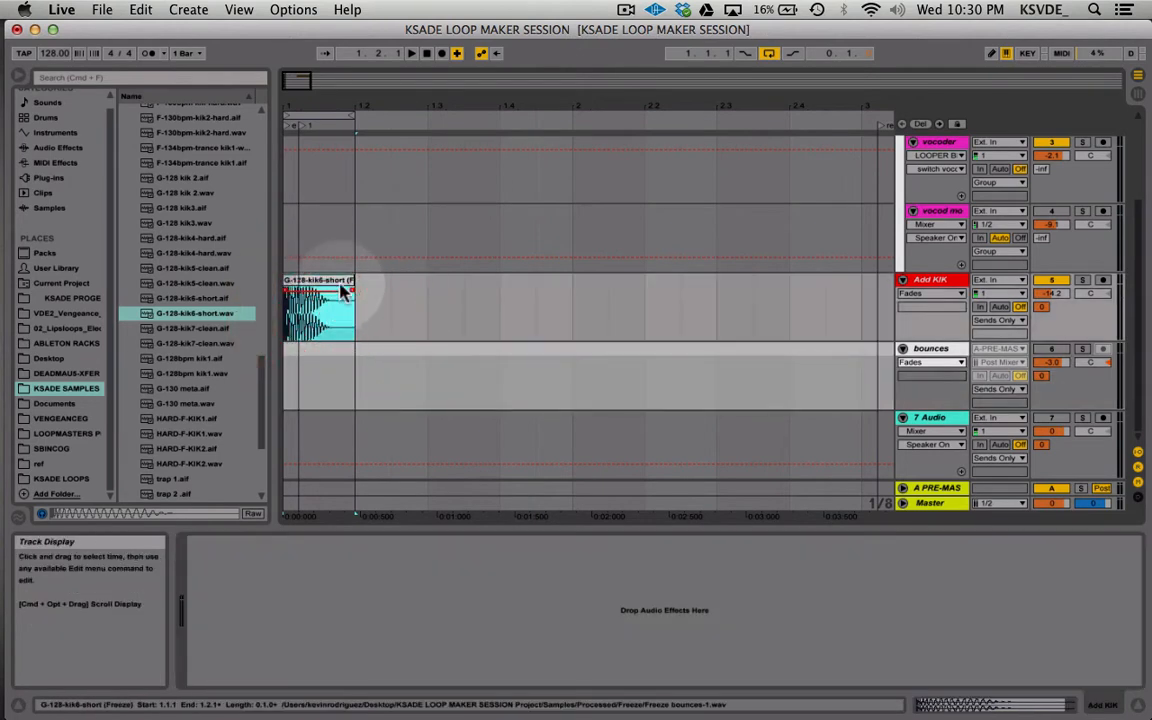
click(319, 279)
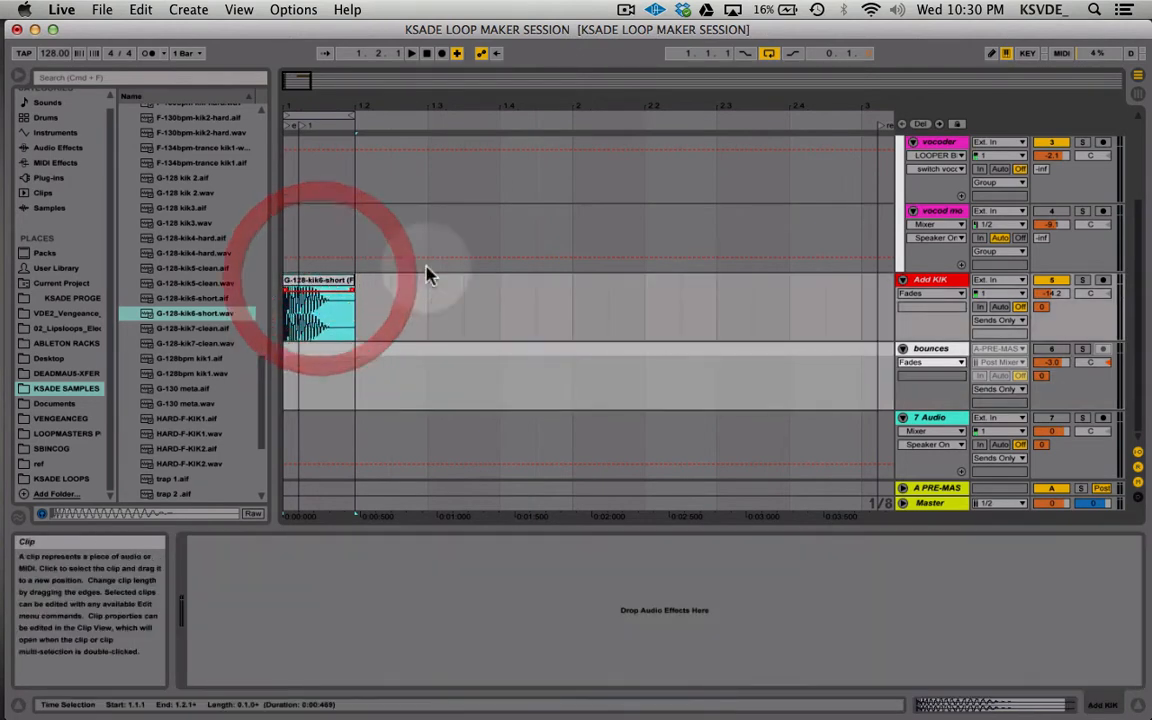
click(318, 281)
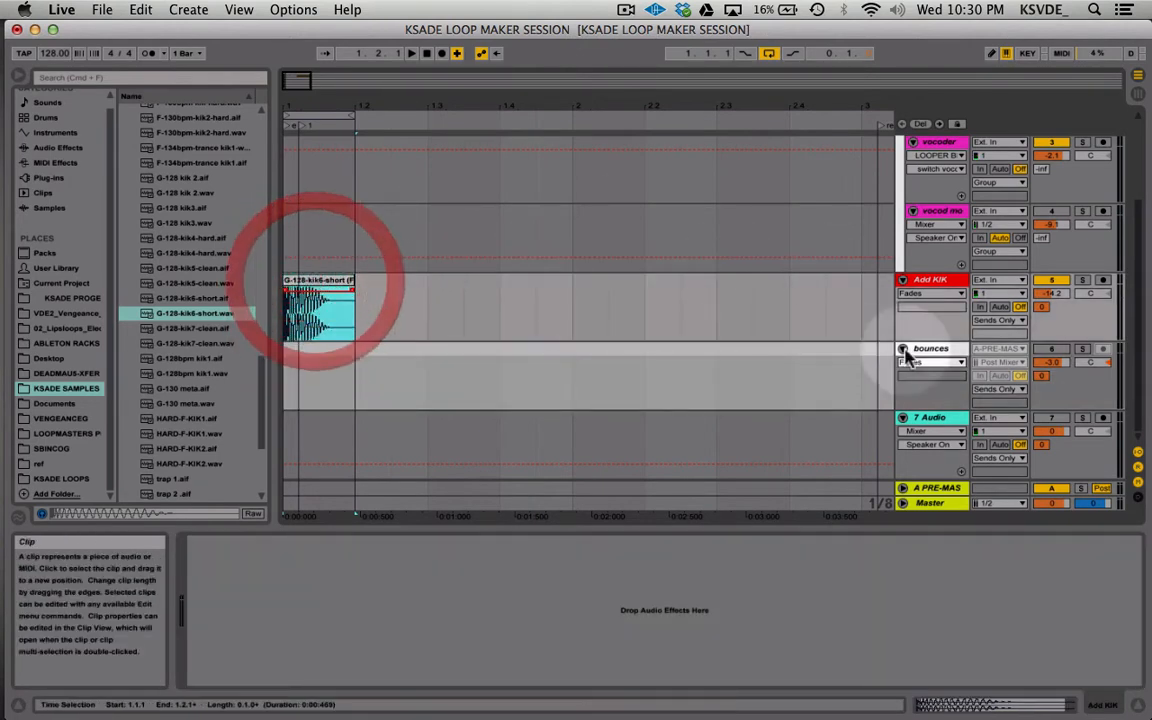
right_click(950, 362)
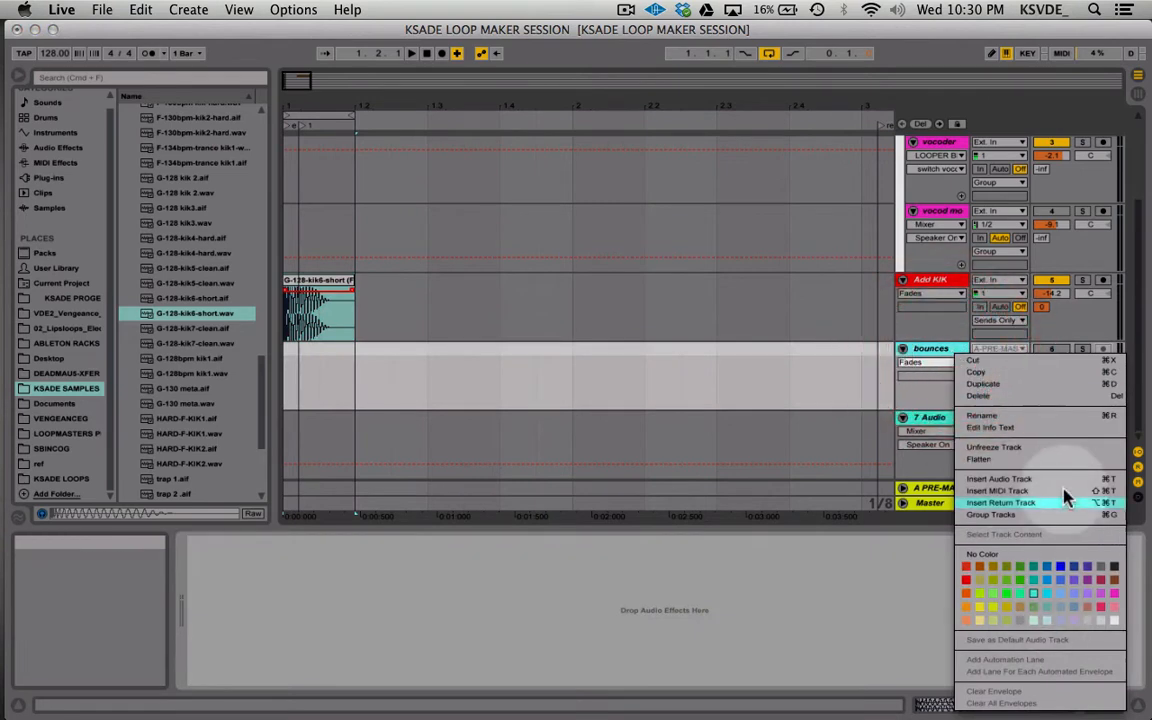
click(1043, 450)
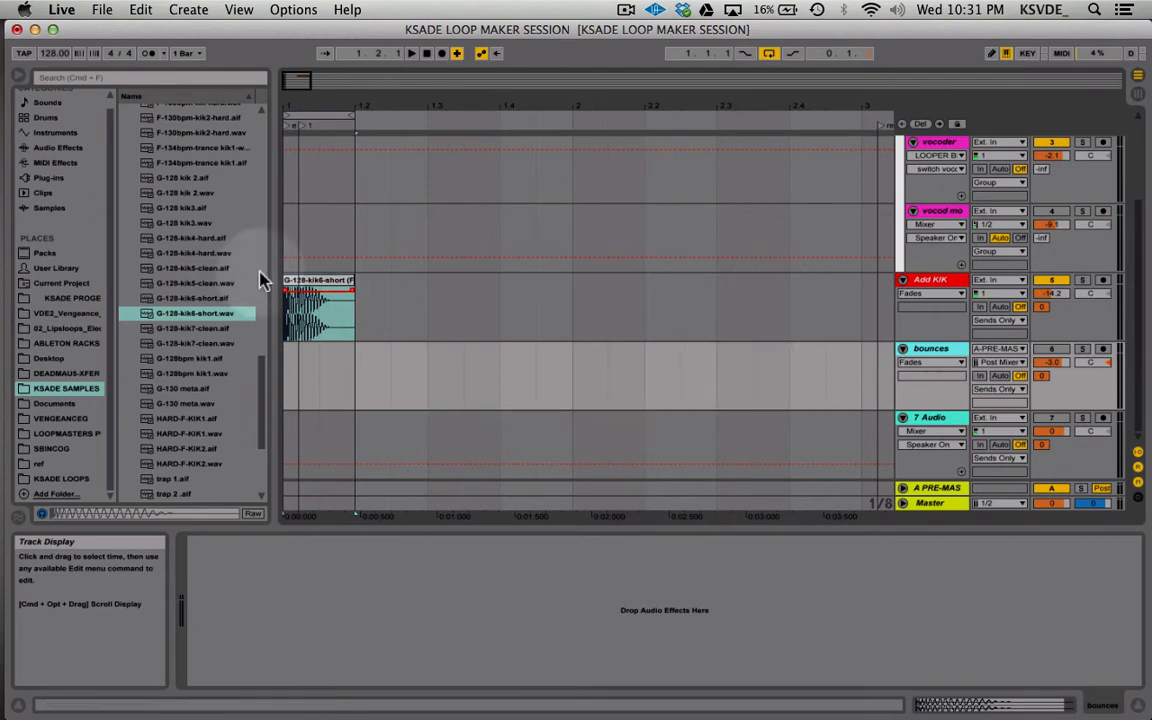
- Duplicate the rendered kick clip three times so one kick falls on every beat of bar 1
click(320, 282)
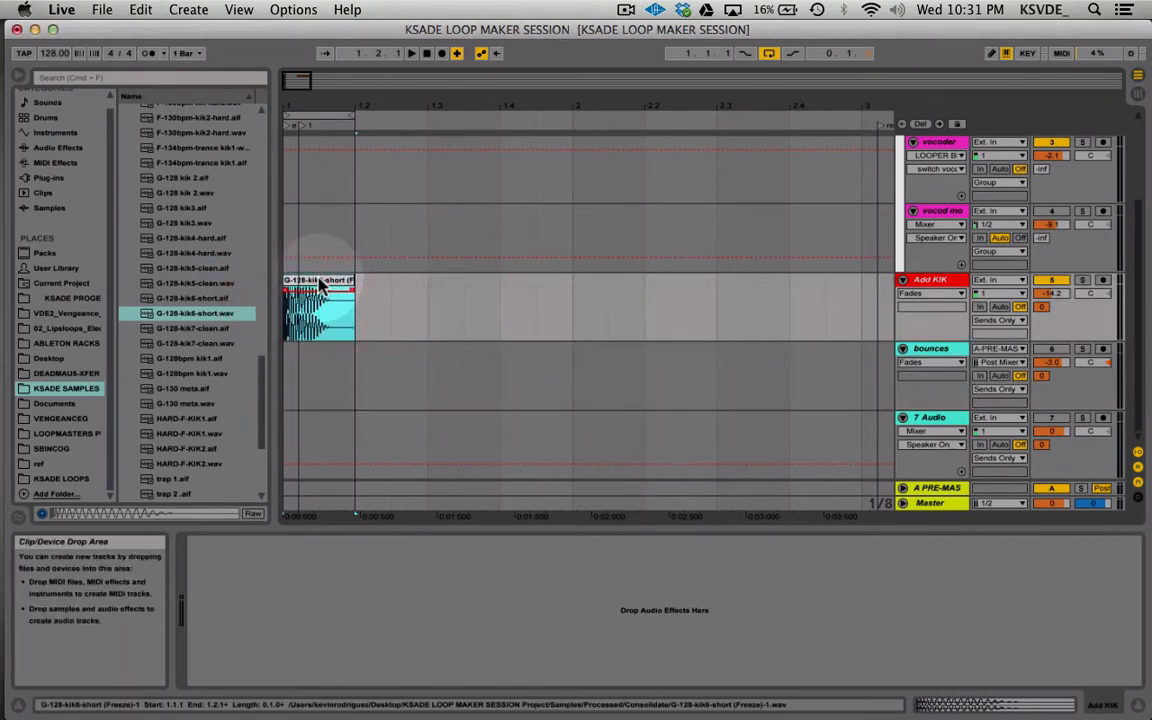
key(super+d)
key(super+d)
key(super+d)
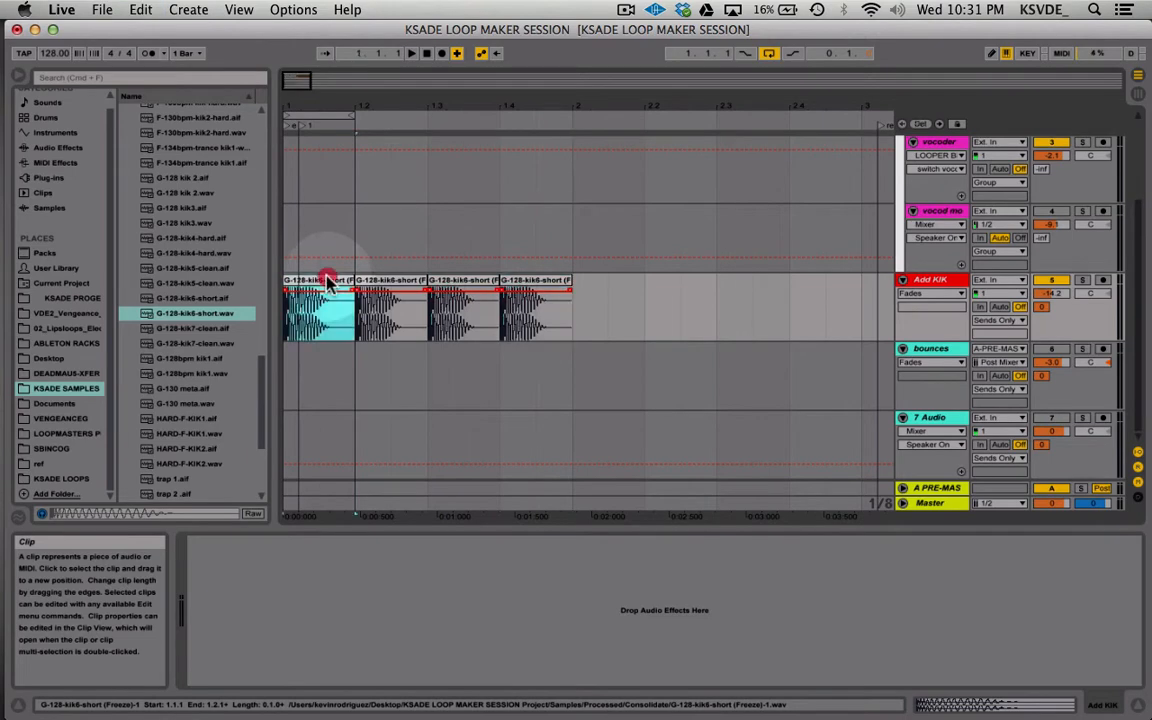
- Consolidate the four kick clips on the Add KIK track into a single one-bar clip
shift+click(541, 283)
key(super+j)
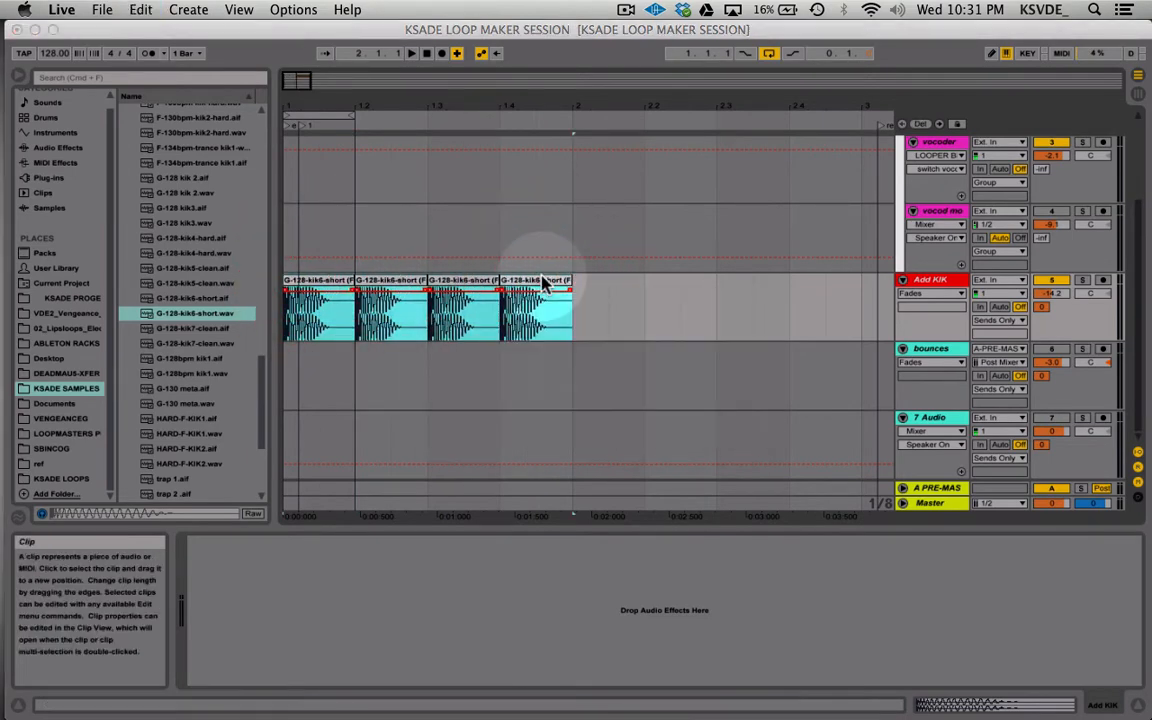
click(472, 290)
scroll(472, 290, up, 1)
scroll(472, 290, down, 2)
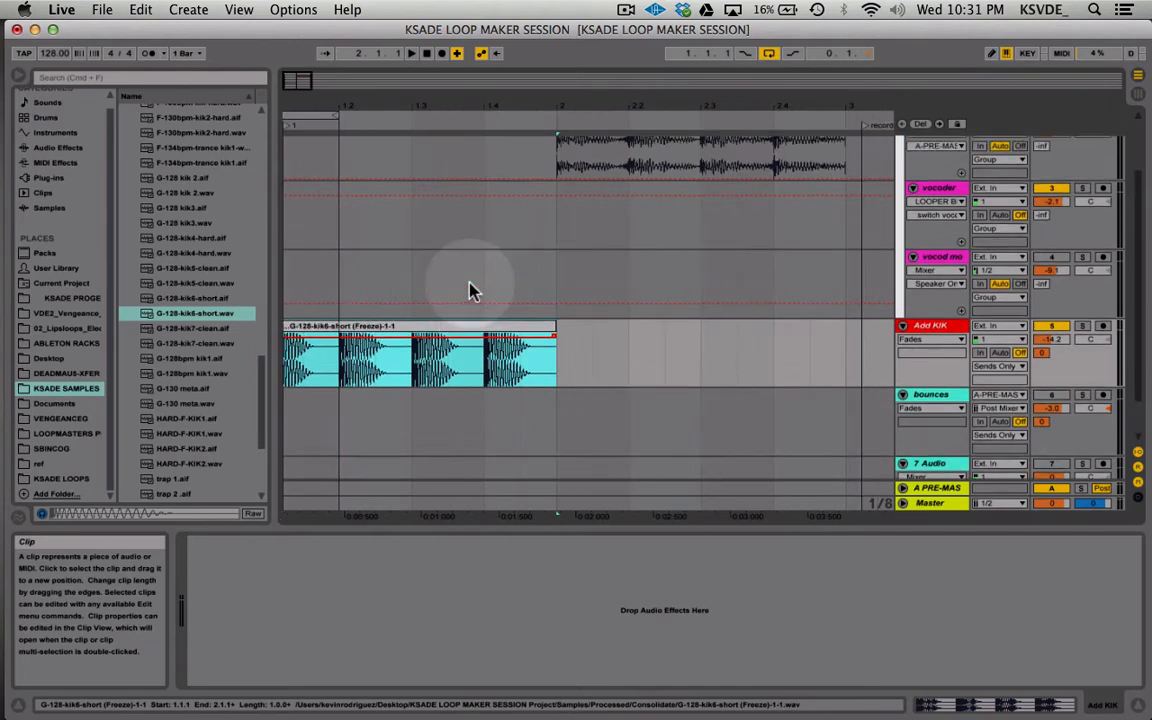
- Examine the consolidated kick clip against the beat grid and the locators at the start of the arrangement
drag(310, 84, 307, 88)
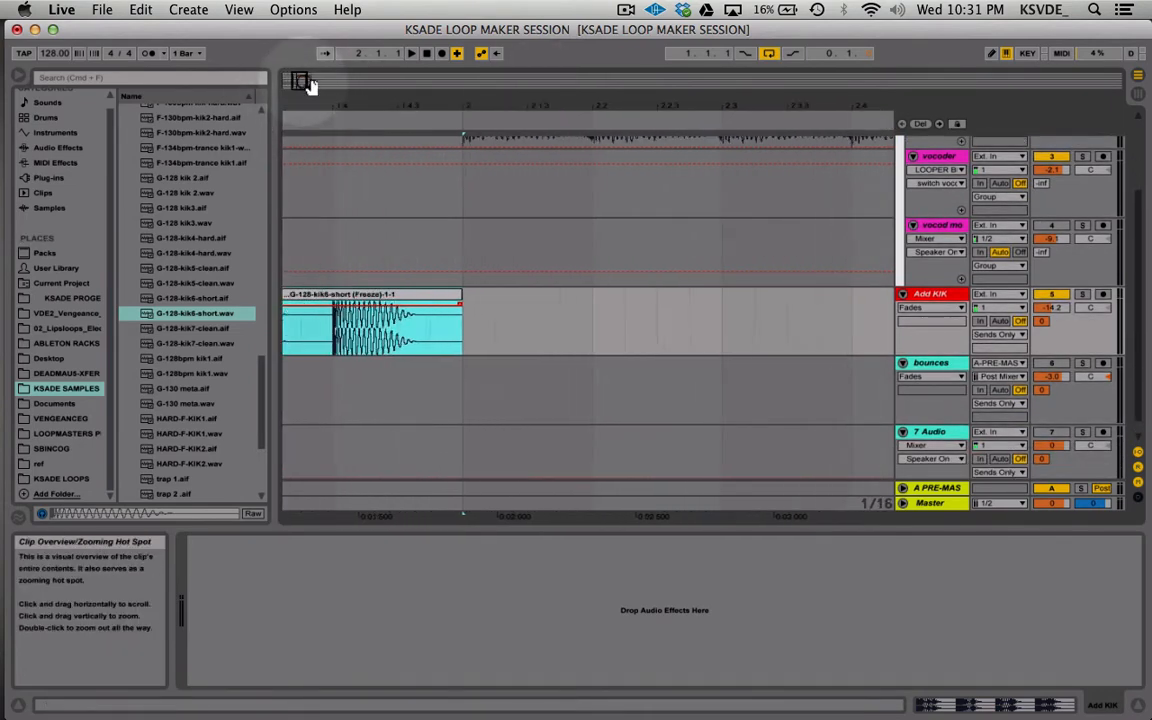
scroll(442, 293, left, 8)
scroll(442, 293, up, 5)
scroll(442, 293, right, 3)
scroll(442, 293, left, 3)
scroll(443, 295, up, 1)
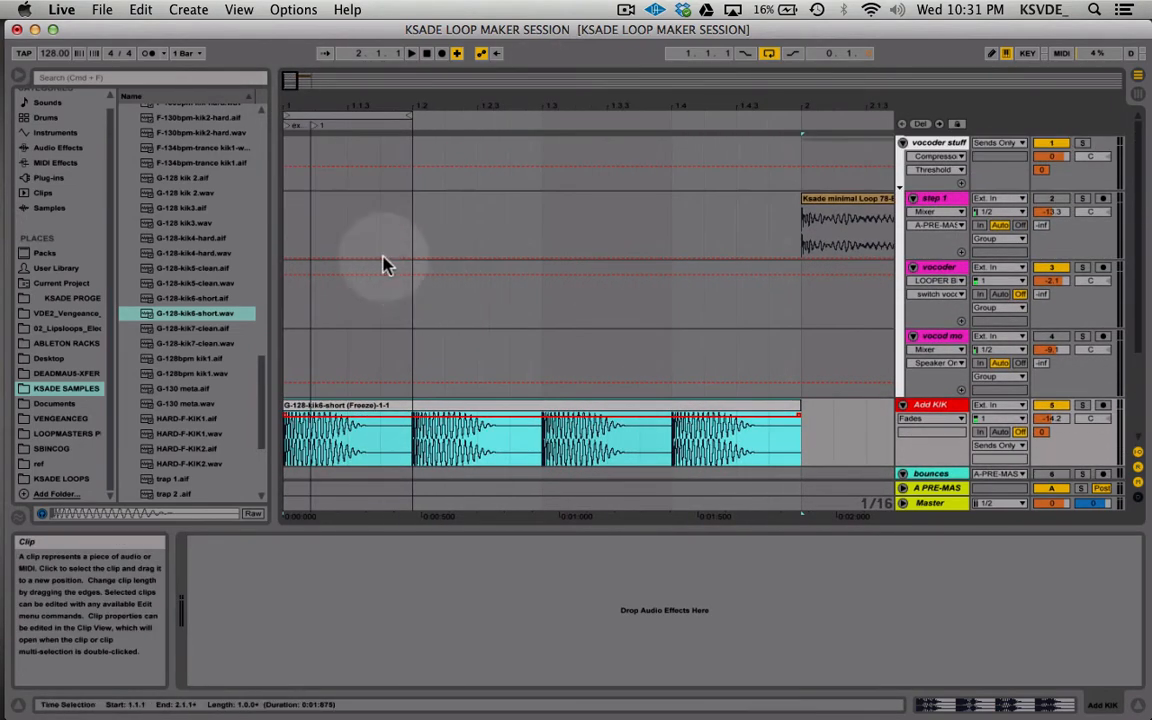
scroll(339, 381, down, 5)
scroll(339, 381, up, 5)
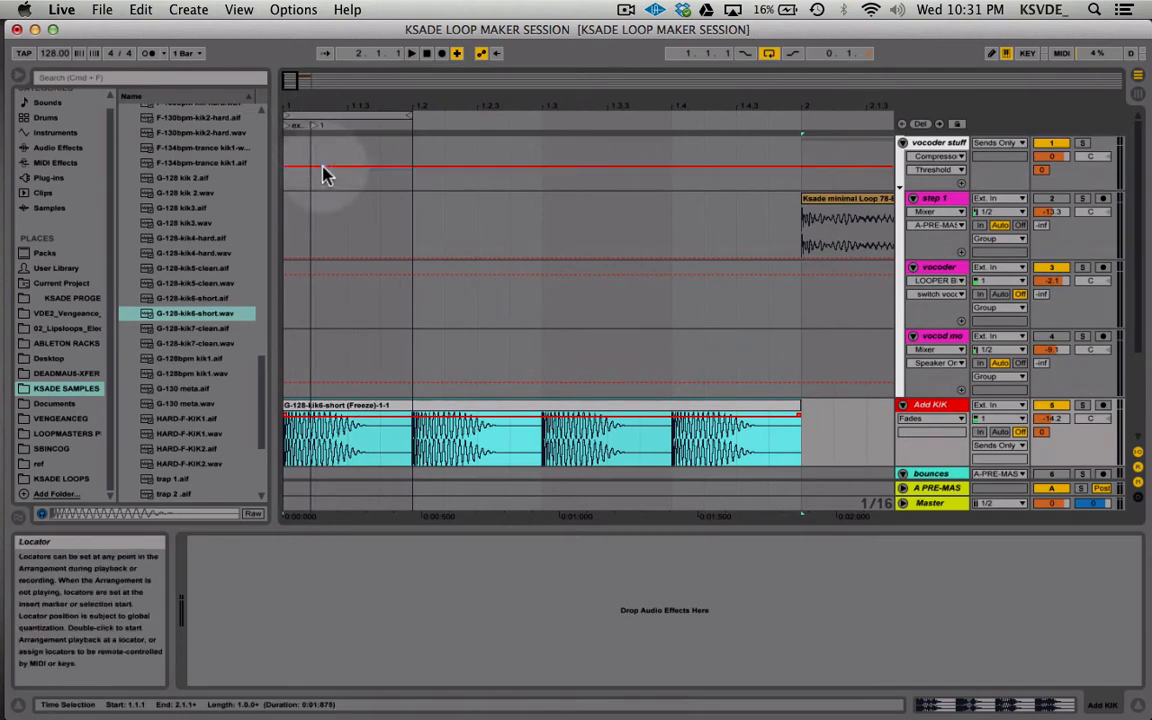
scroll(330, 250, down, 8)
click(752, 266)
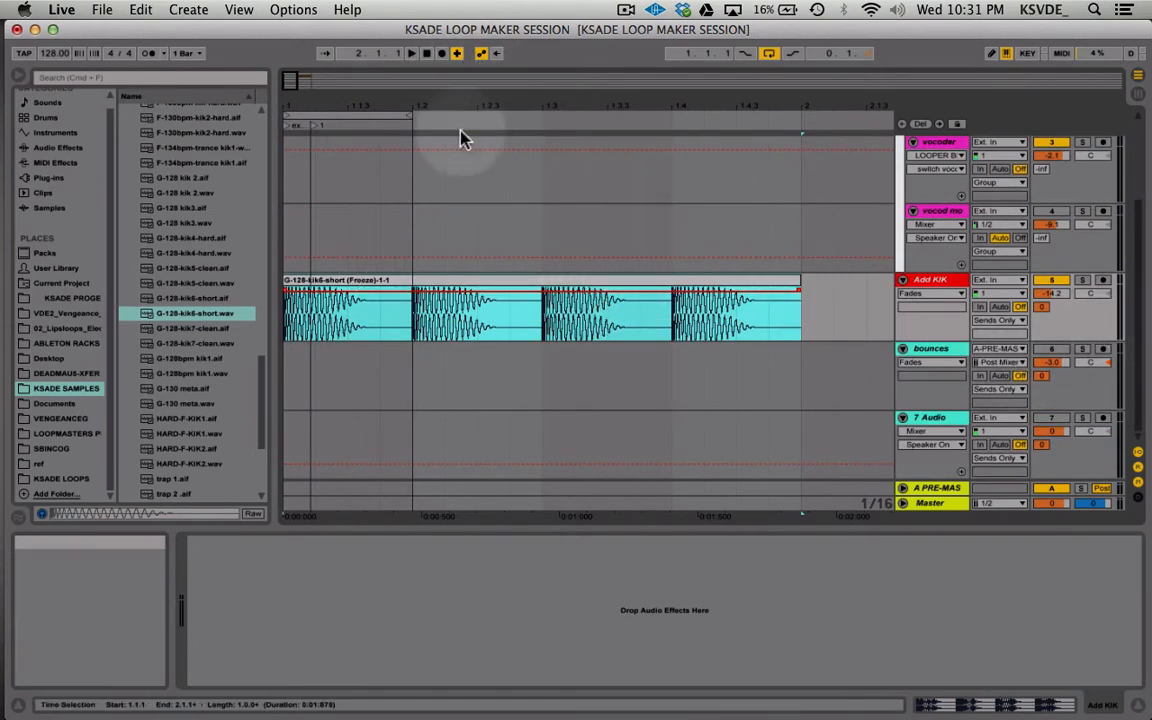
- Arm the bounces track and record the kick pattern onto it, extending the loop end to the start of bar 2
click(1103, 349)
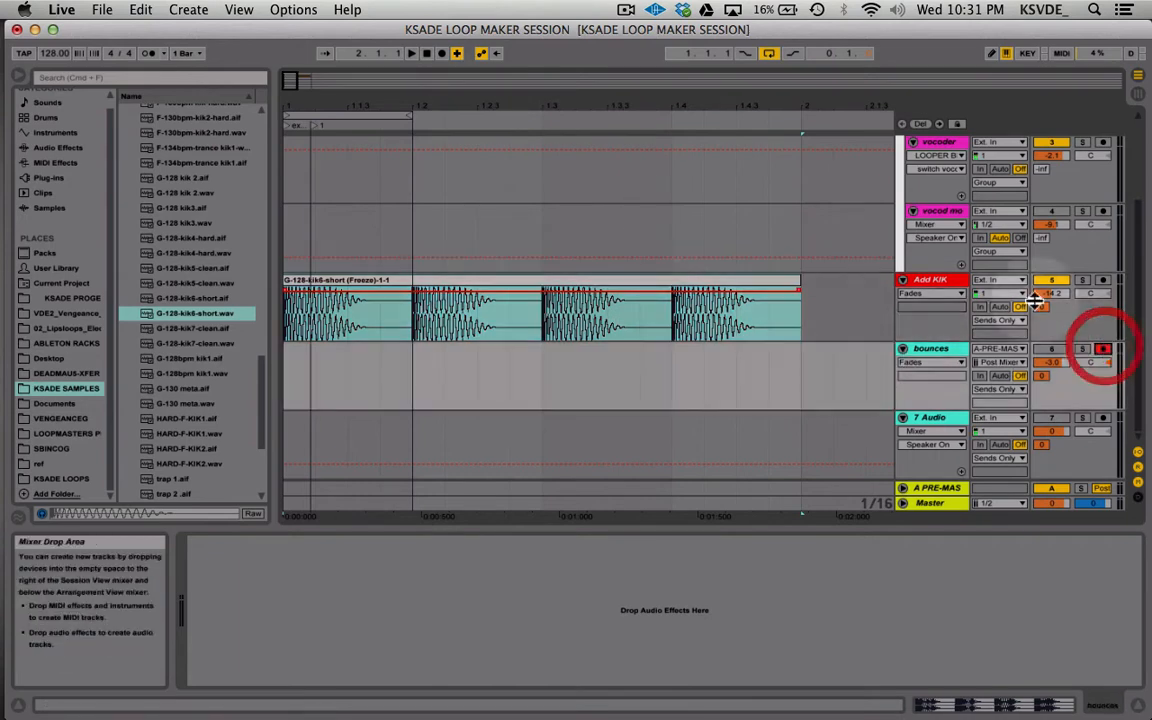
click(443, 54)
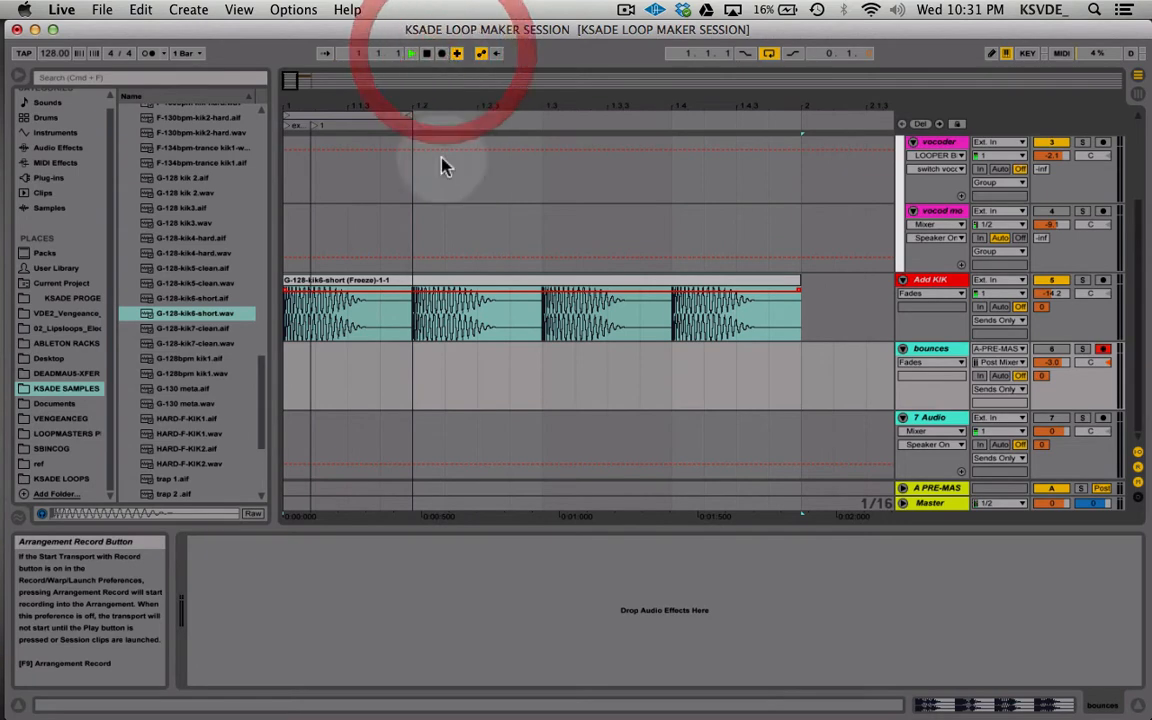
click(374, 272)
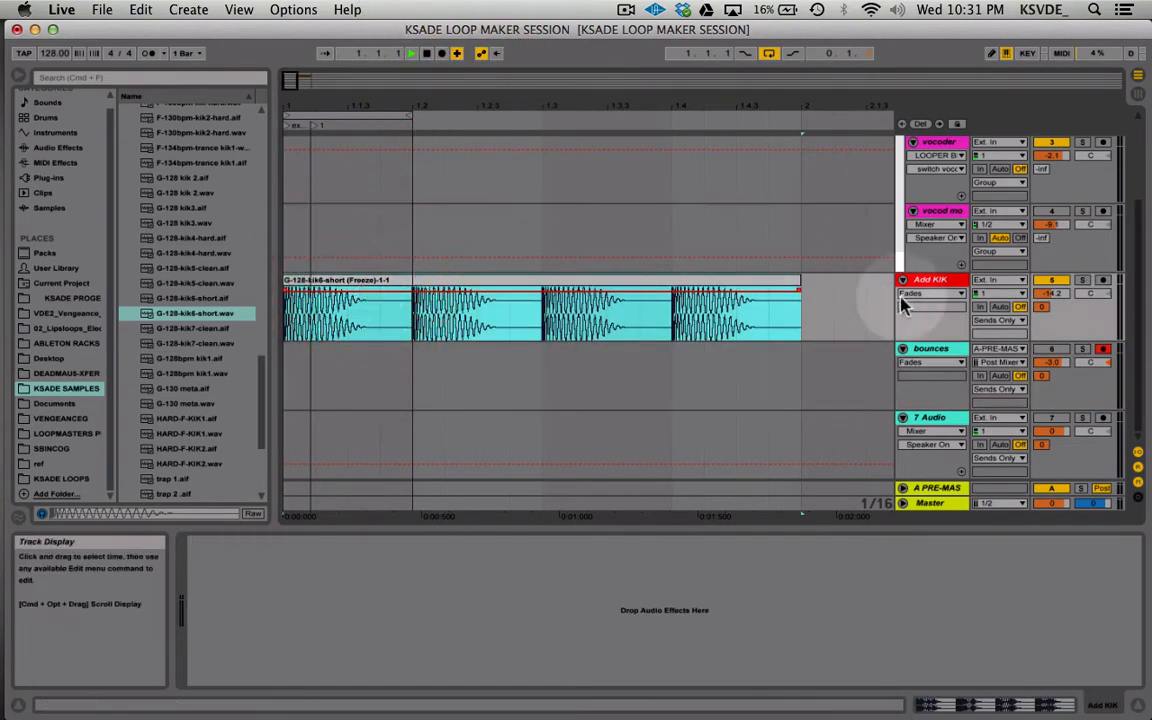
click(443, 55)
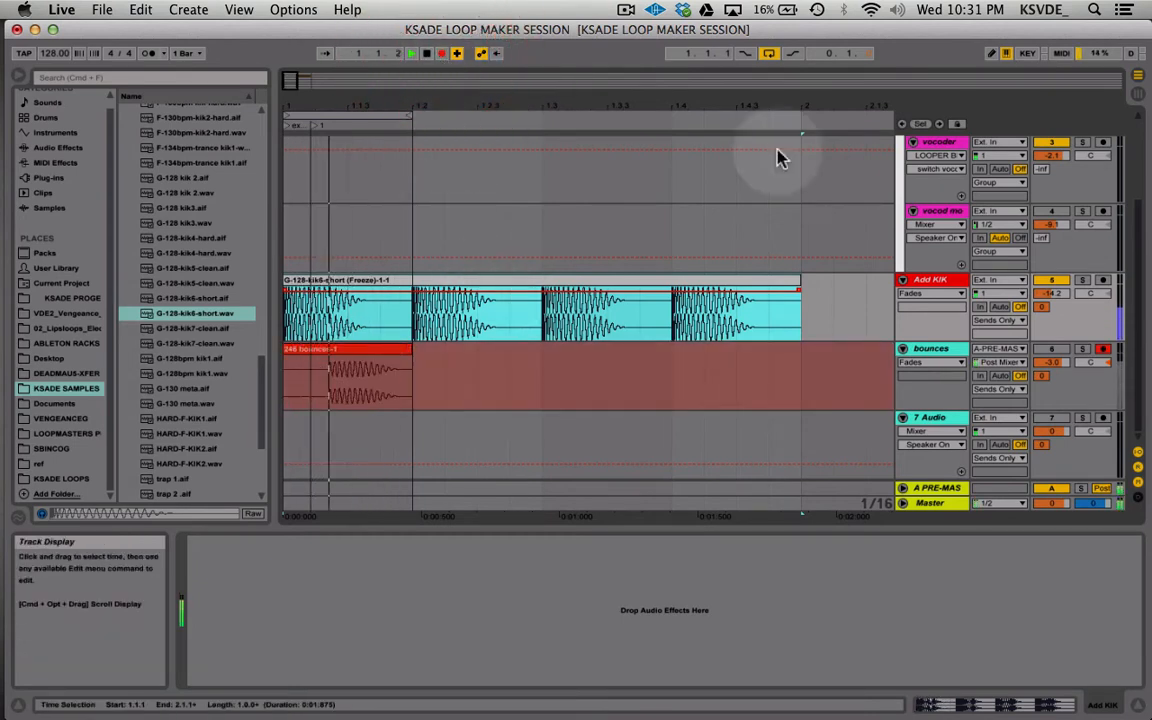
click(806, 118)
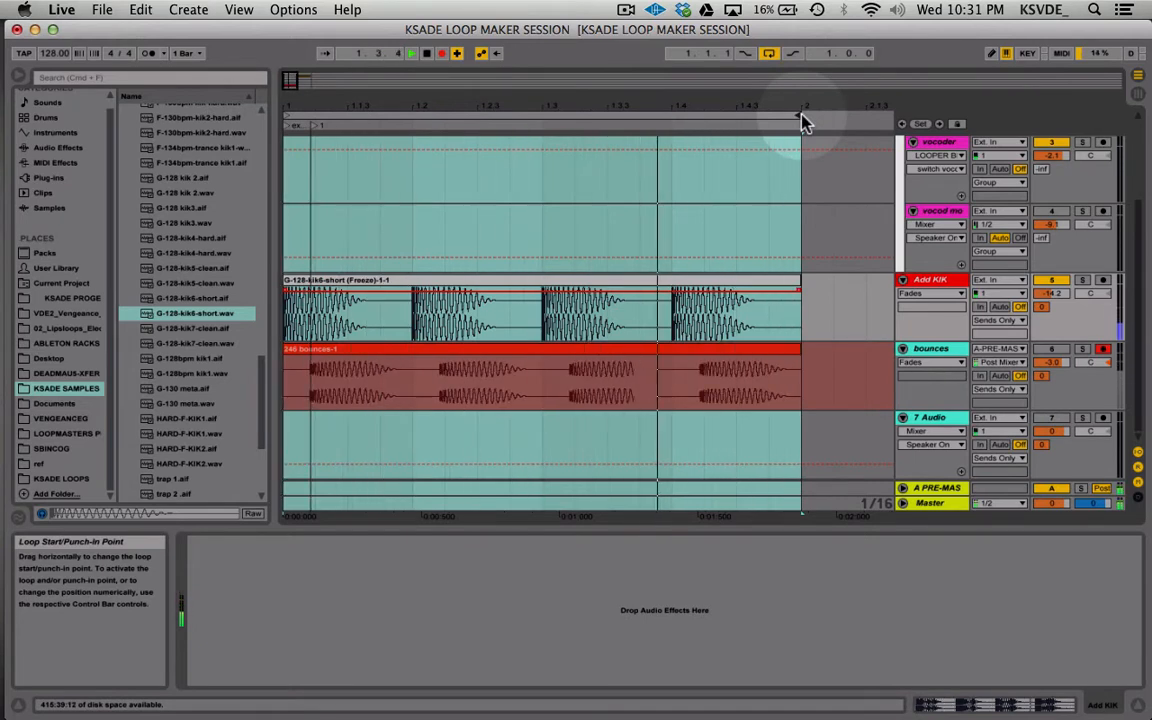
key(space)
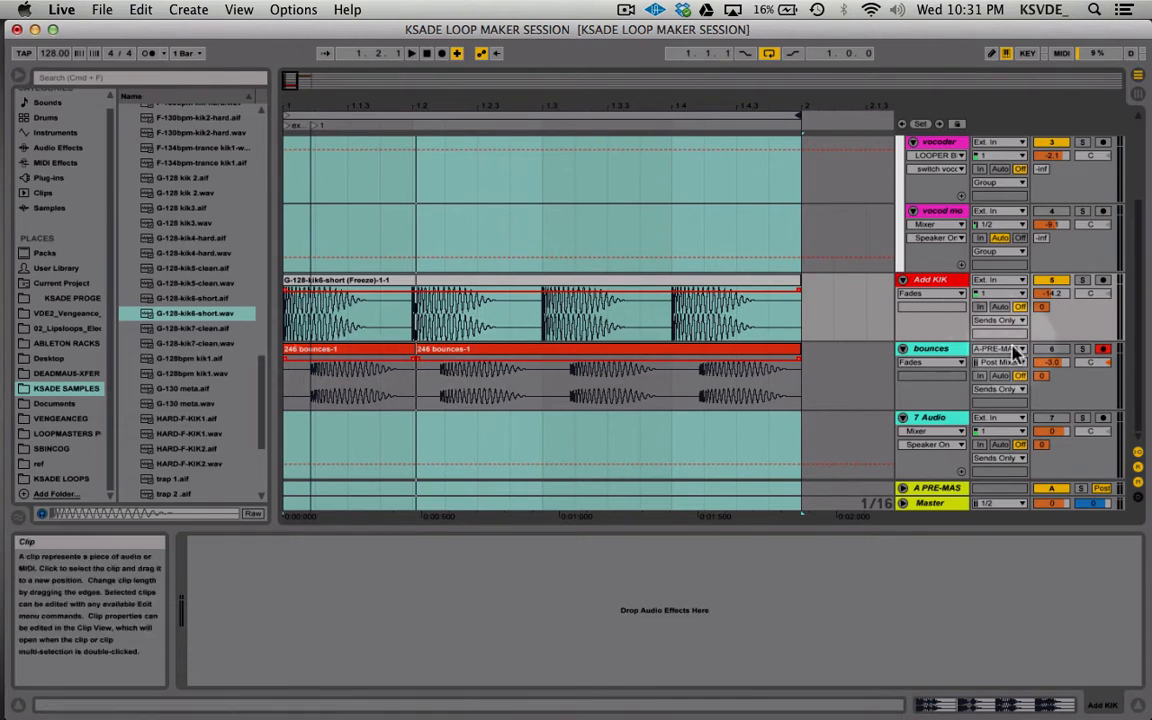
- Extend the second recorded clip on the bounces track back to bar 1 so it covers the first fragment
click(364, 352)
click(475, 350)
click(354, 348)
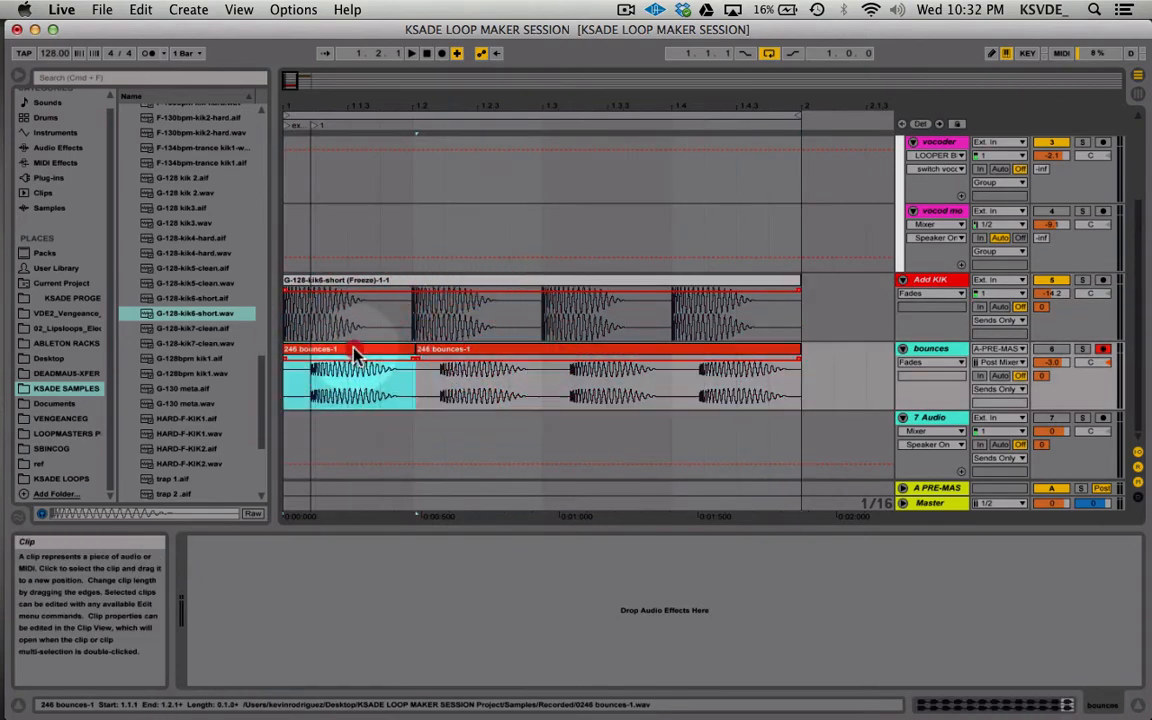
click(518, 354)
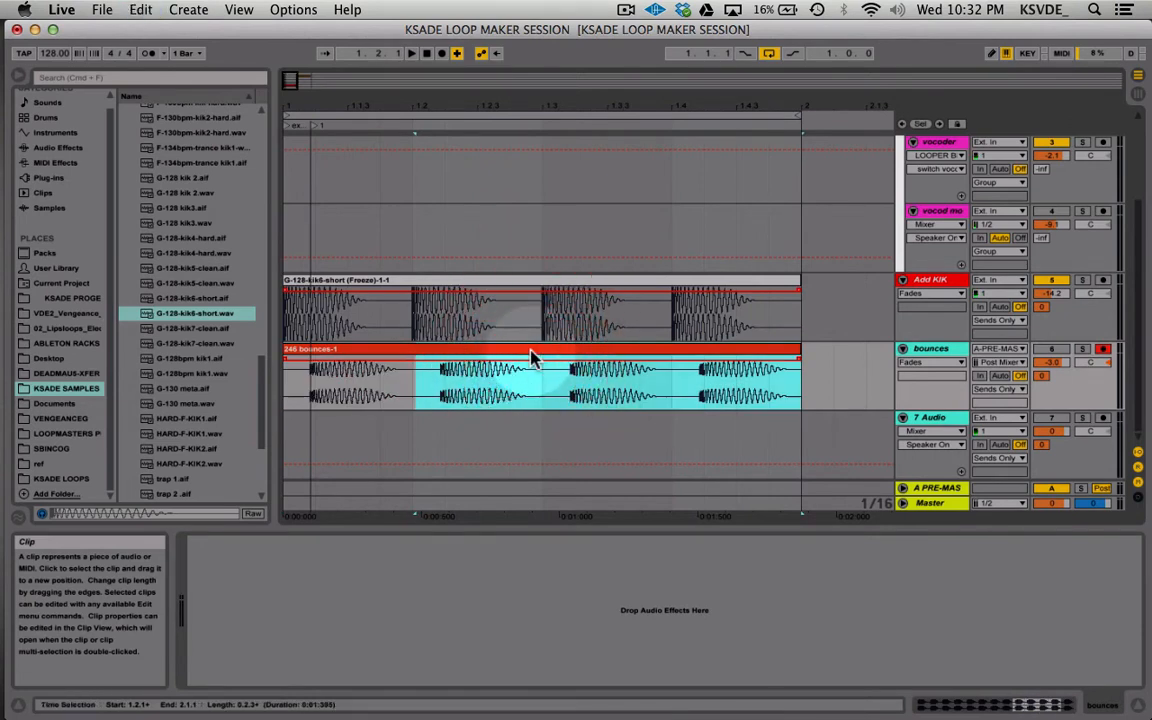
click(532, 352)
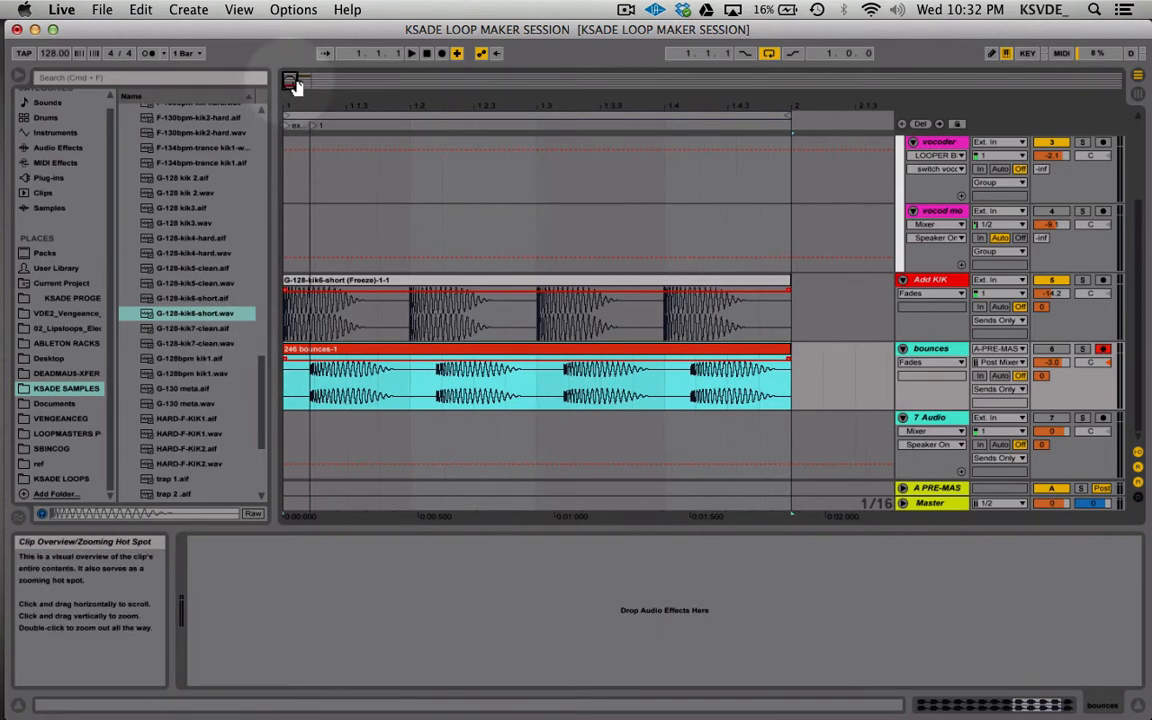
- Play back and compare the bounces recording with the Add KIK pattern using their solo switches
click(1082, 349)
click(1083, 281)
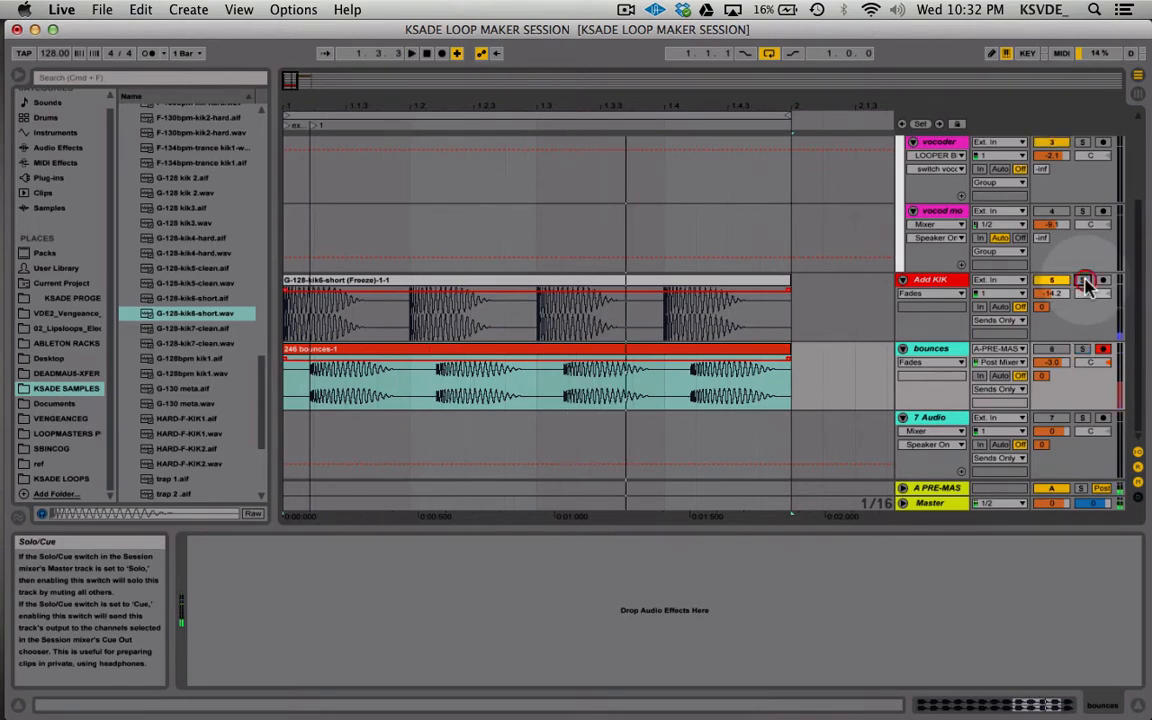
click(346, 217)
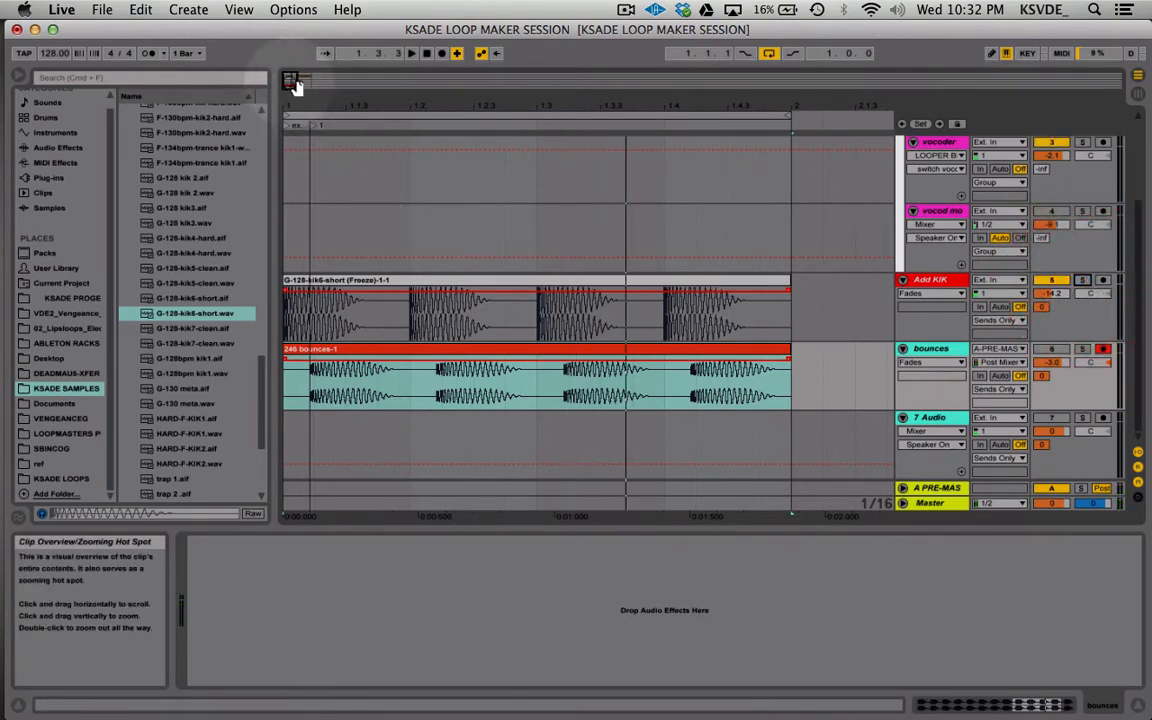
- Examine the timing offset between the first kick on the Add KIK track and its recording on the bounces track
drag(296, 82, 399, 233)
scroll(399, 233, left, 6)
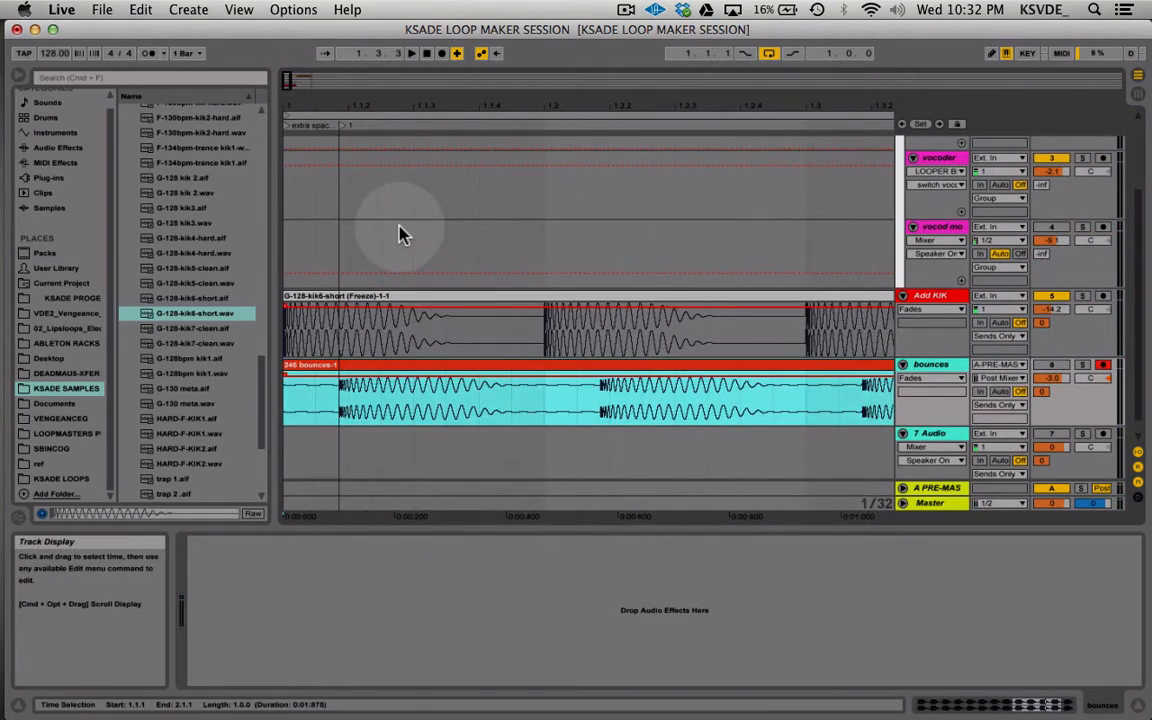
drag(289, 79, 424, 250)
scroll(424, 250, left, 3)
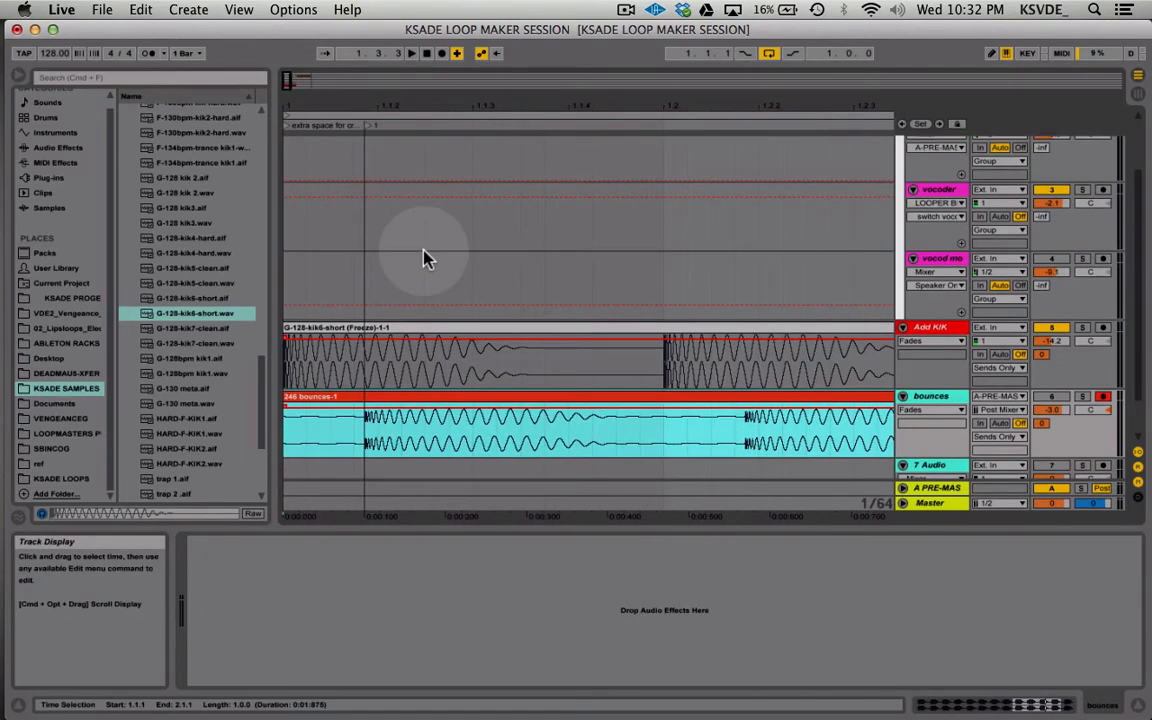
drag(290, 82, 289, 89)
scroll(535, 340, left, 5)
scroll(535, 343, left, 3)
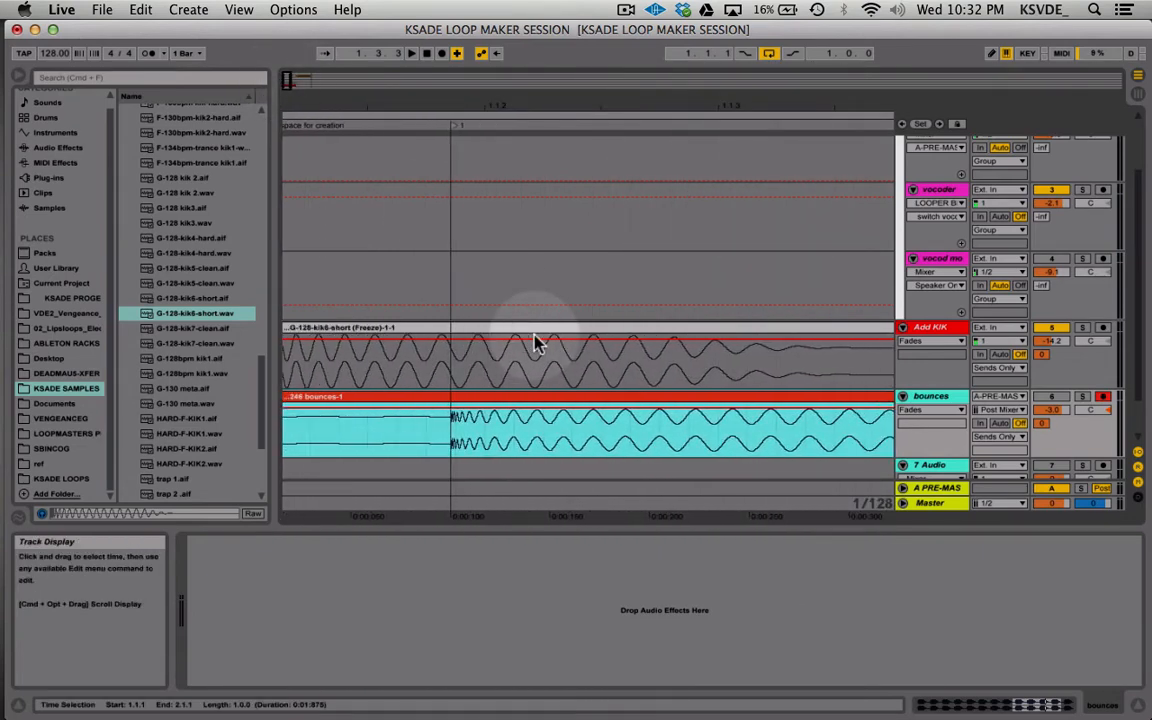
scroll(535, 343, left, 1)
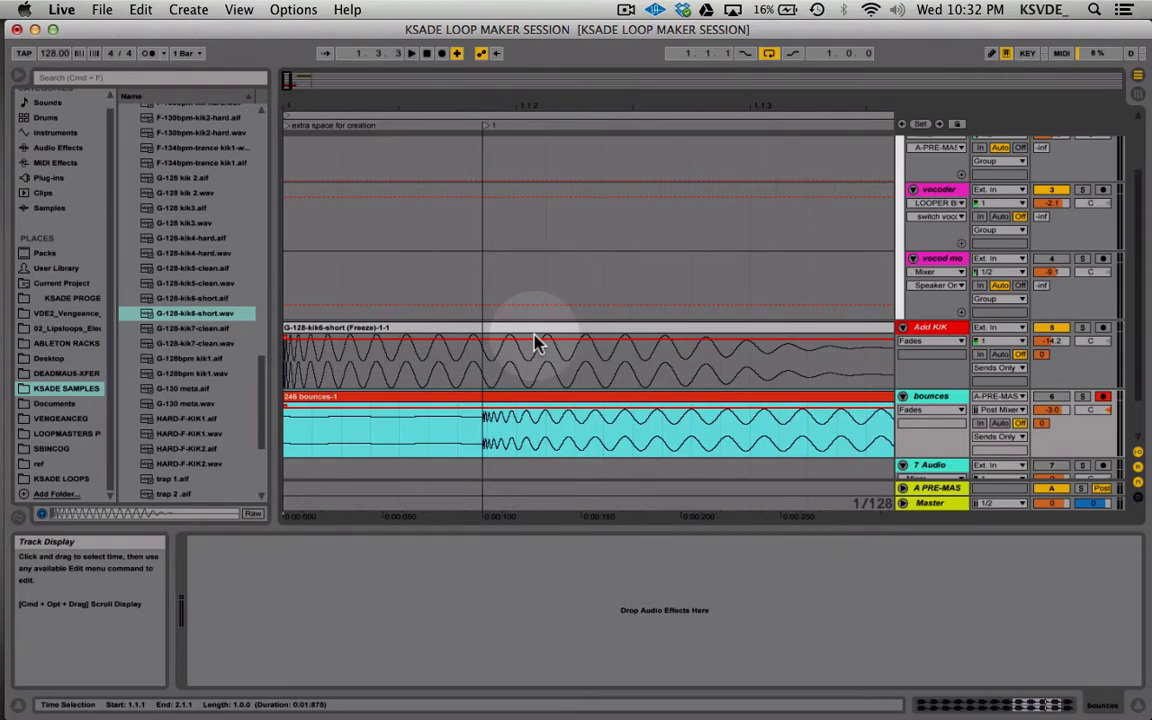
drag(288, 78, 290, 79)
scroll(517, 262, left, 10)
scroll(517, 262, down, 2)
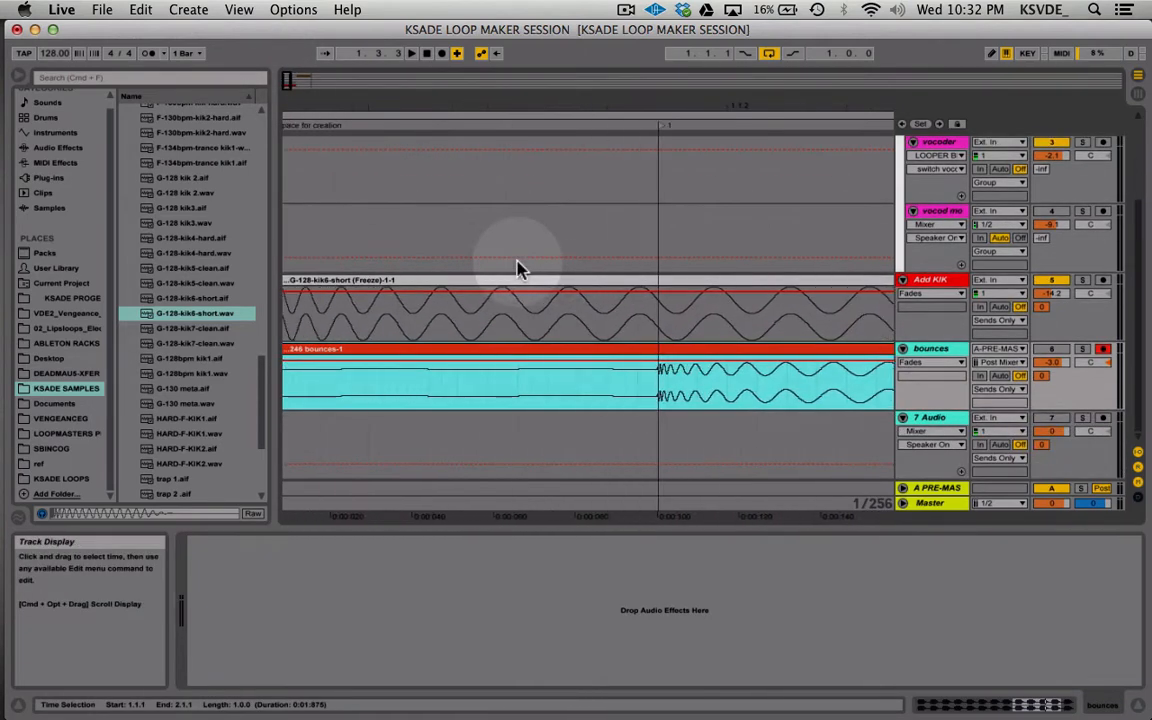
scroll(530, 266, right, 2)
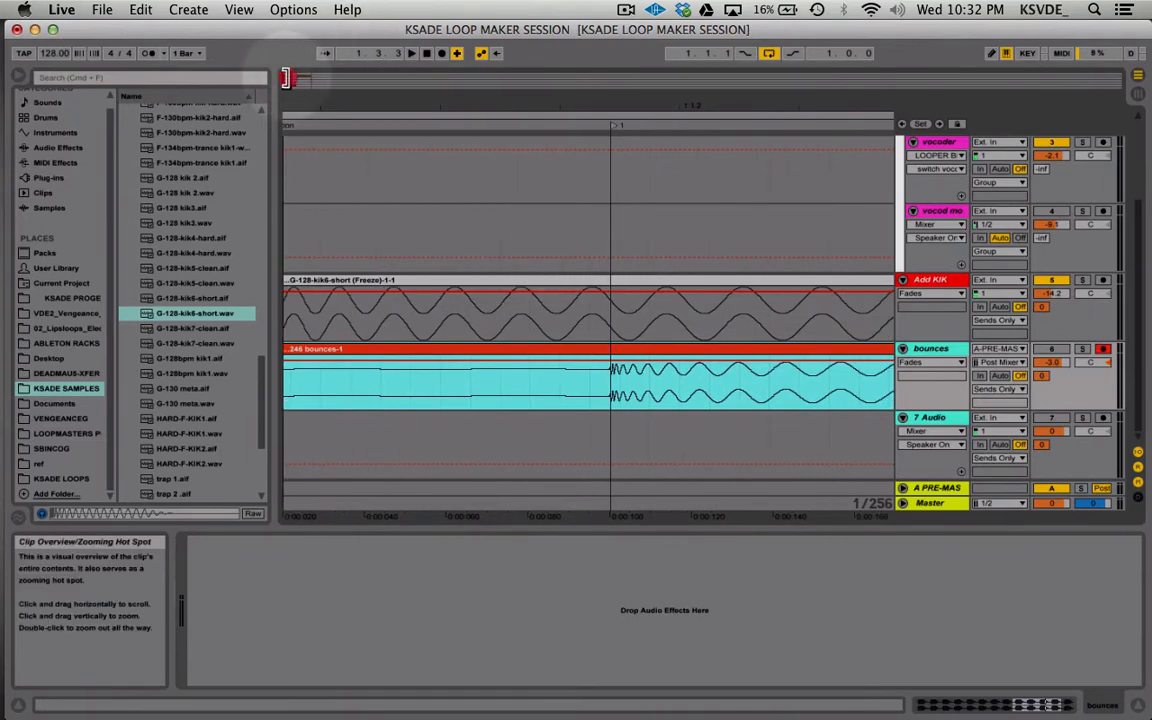
- Inspect at sample-level detail where the first recorded kick begins relative to locator 1 on the bounces track
mouse_move(286, 78)
mouse_down()
mouse_move(288, 101)
mouse_move(290, 80)
mouse_up()
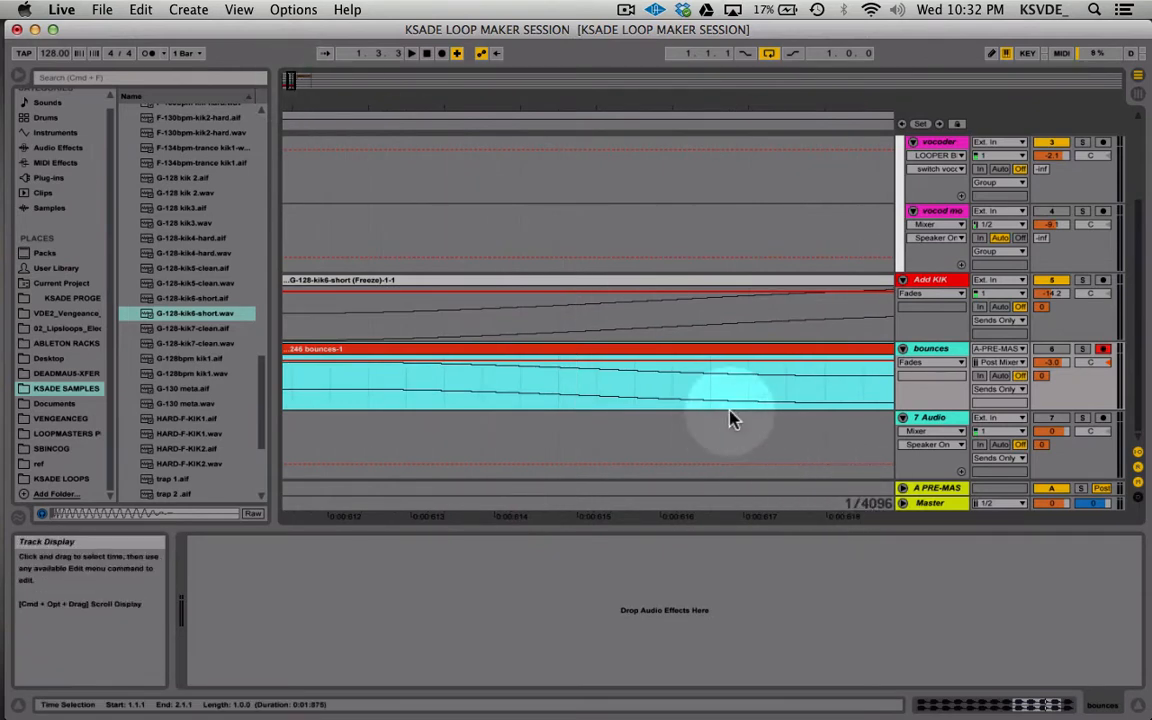
scroll(730, 411, left, 20)
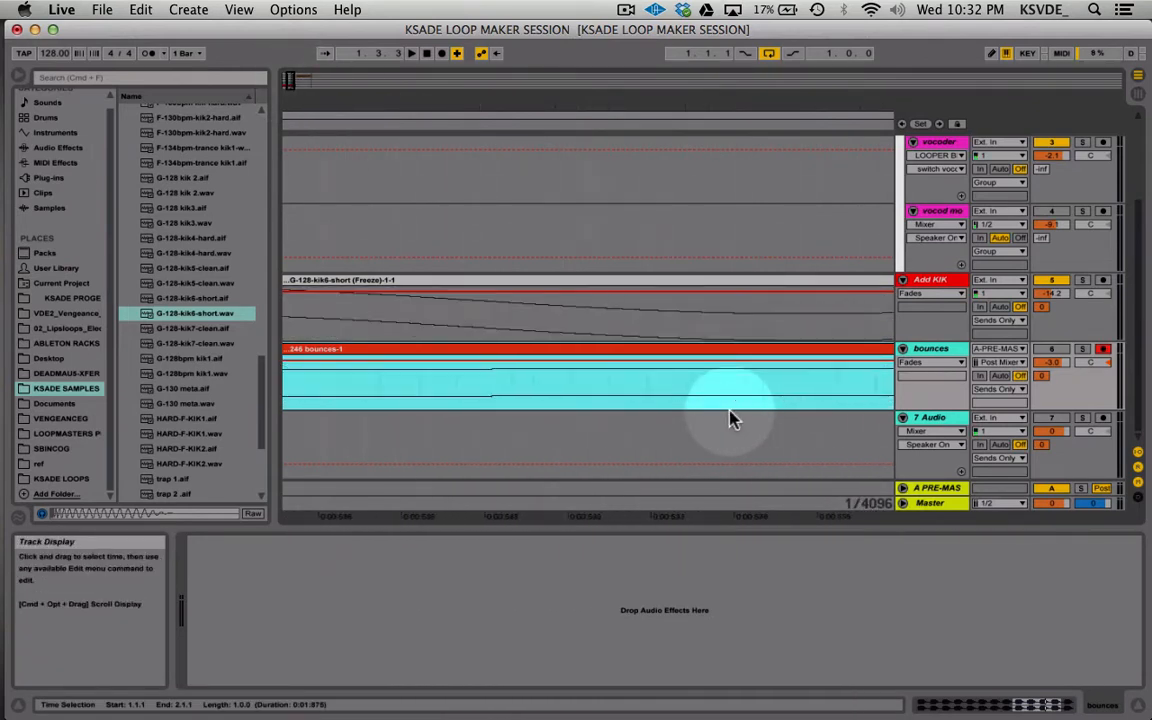
scroll(730, 411, left, 20)
scroll(730, 411, up, 4)
scroll(730, 411, down, 4)
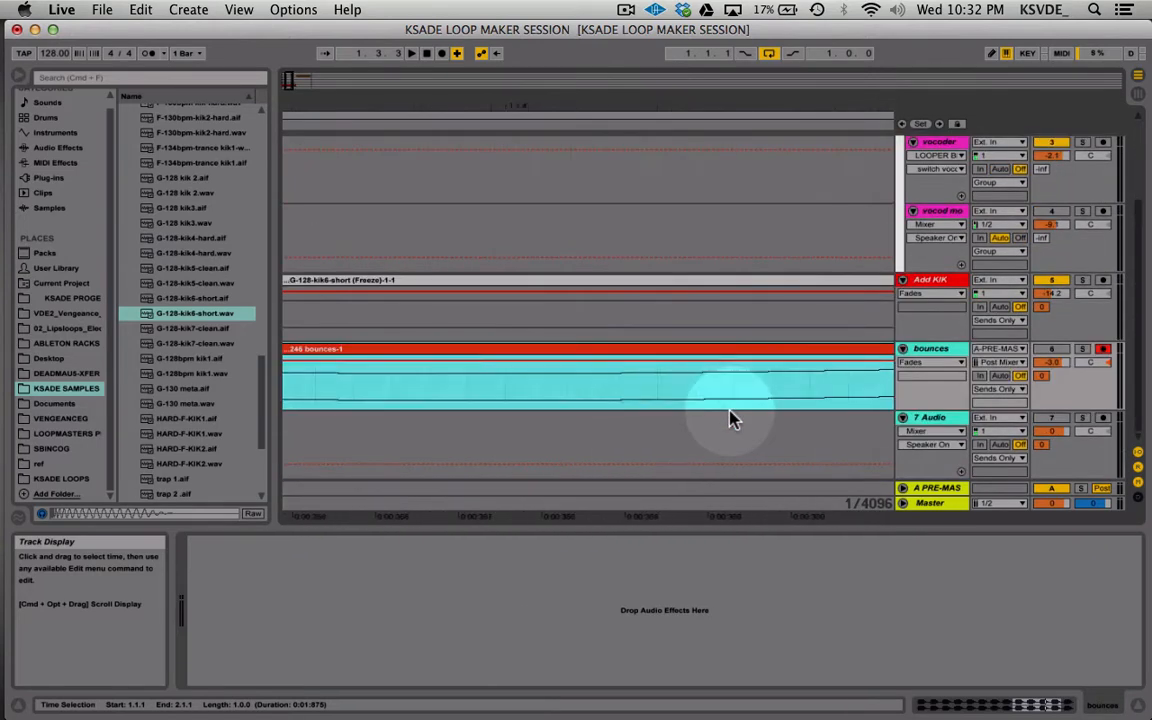
scroll(730, 418, left, 15)
scroll(730, 418, up, 3)
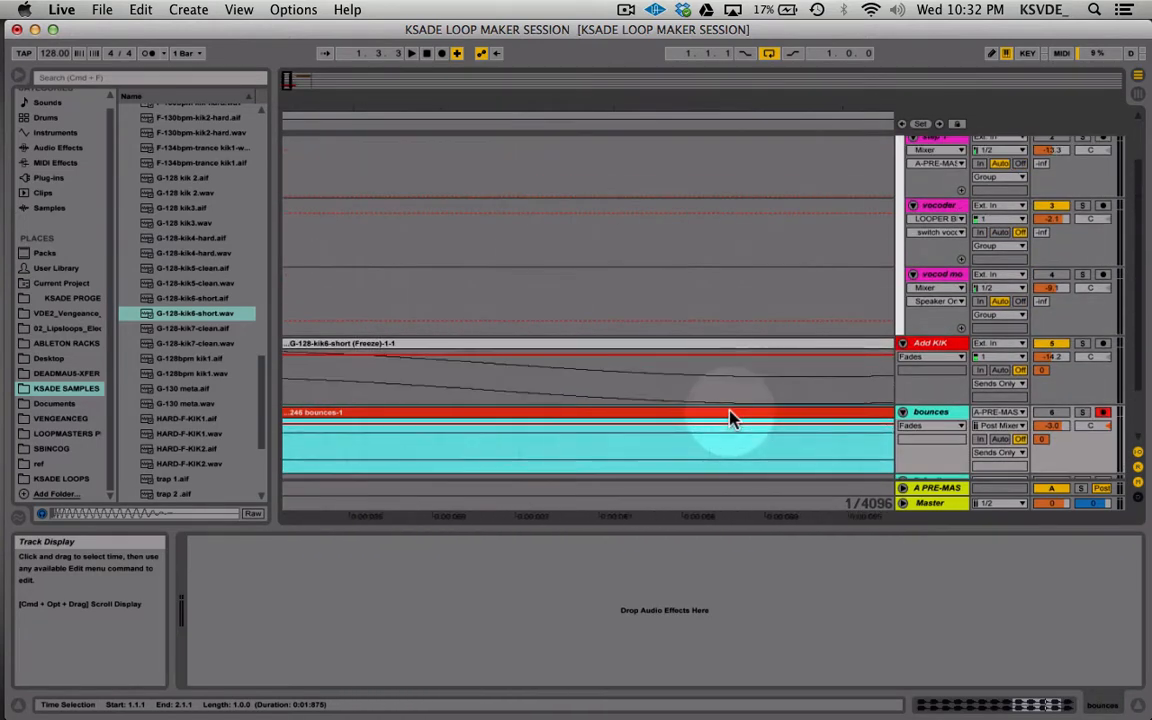
scroll(730, 418, down, 3)
scroll(730, 418, right, 15)
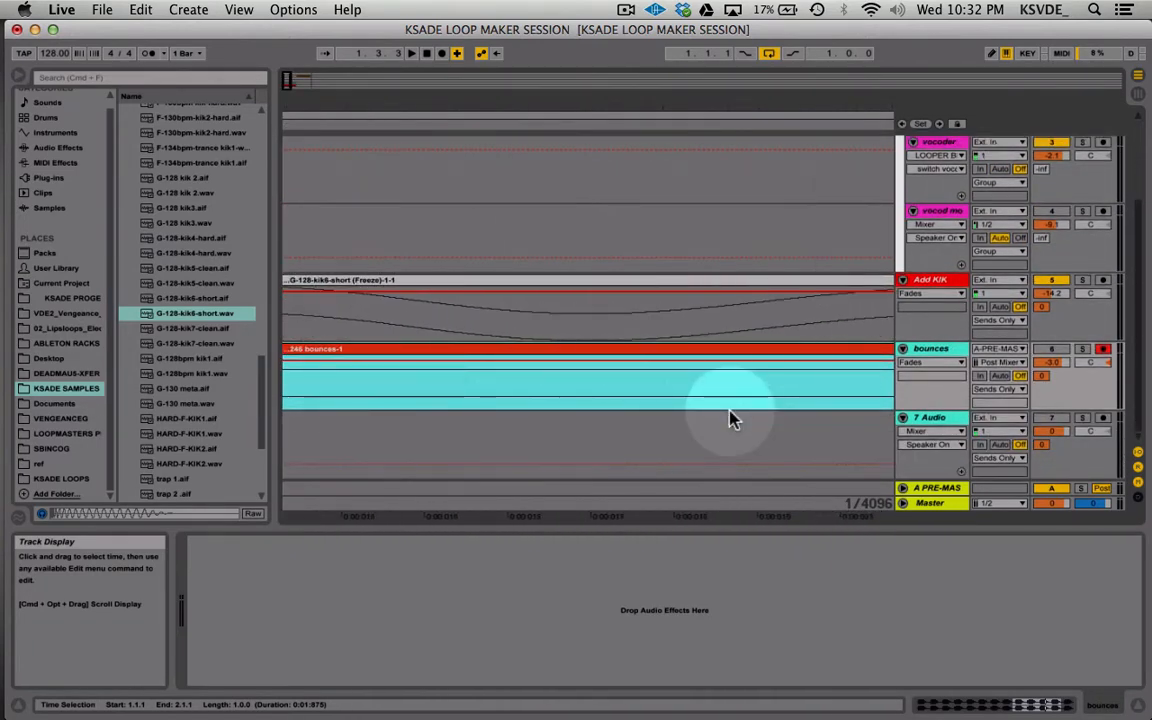
scroll(730, 418, left, 15)
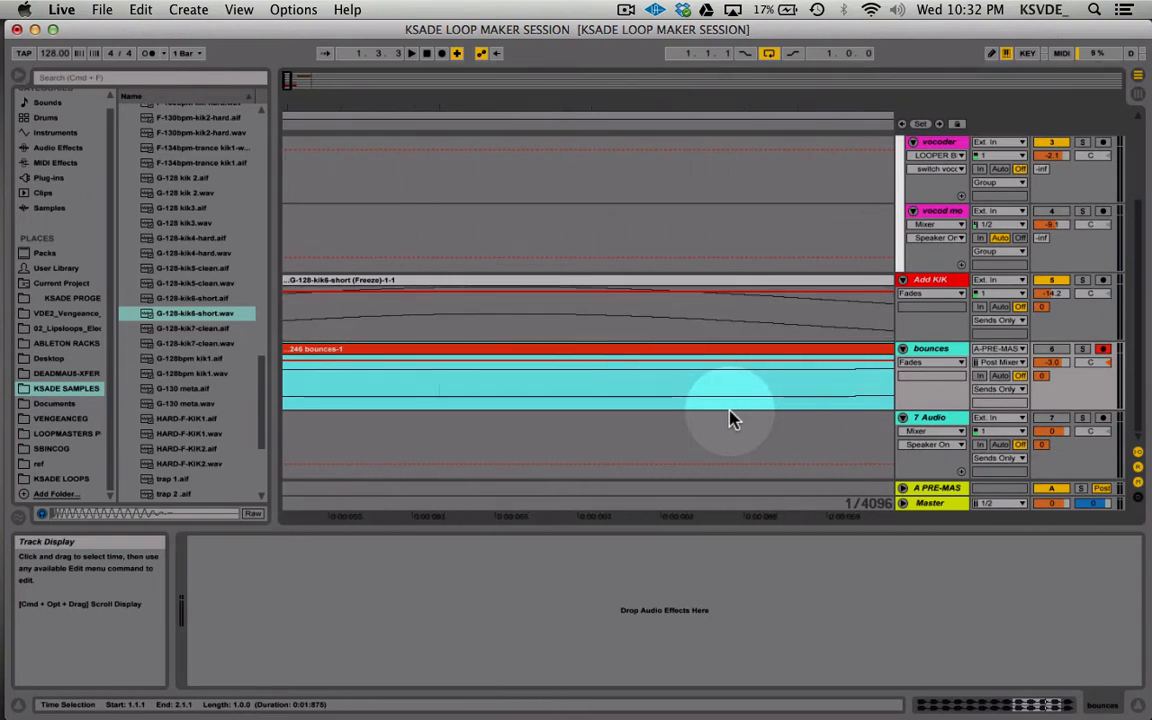
scroll(730, 418, left, 15)
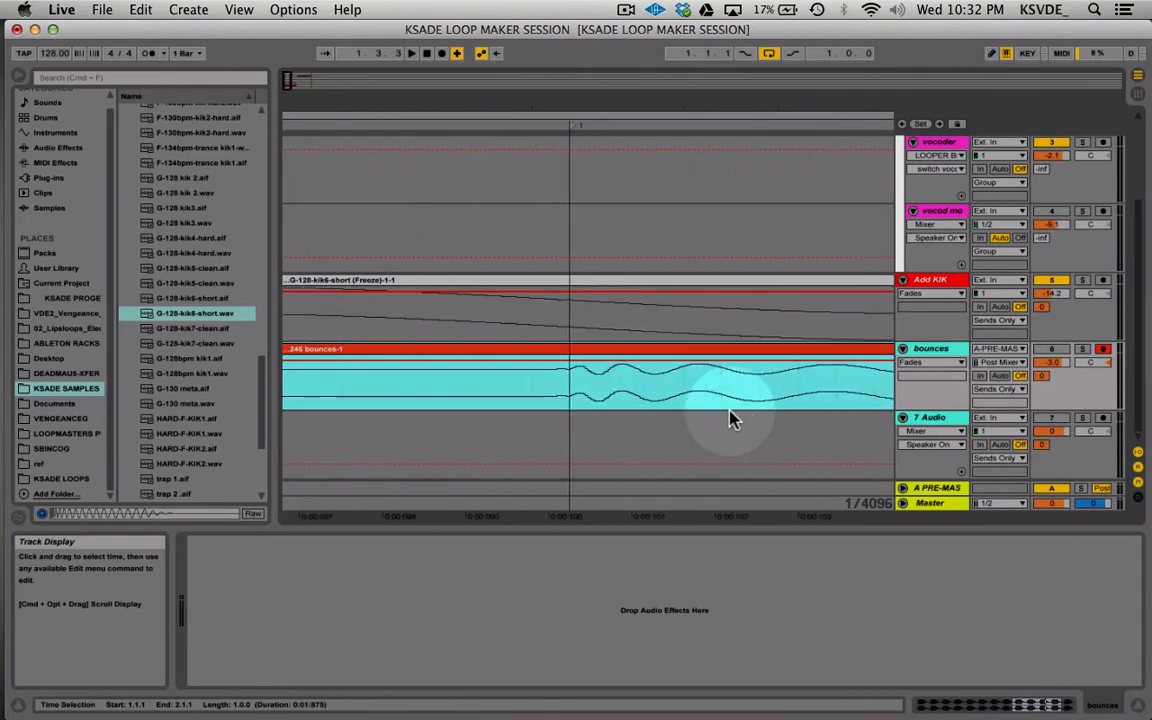
scroll(730, 418, left, 2)
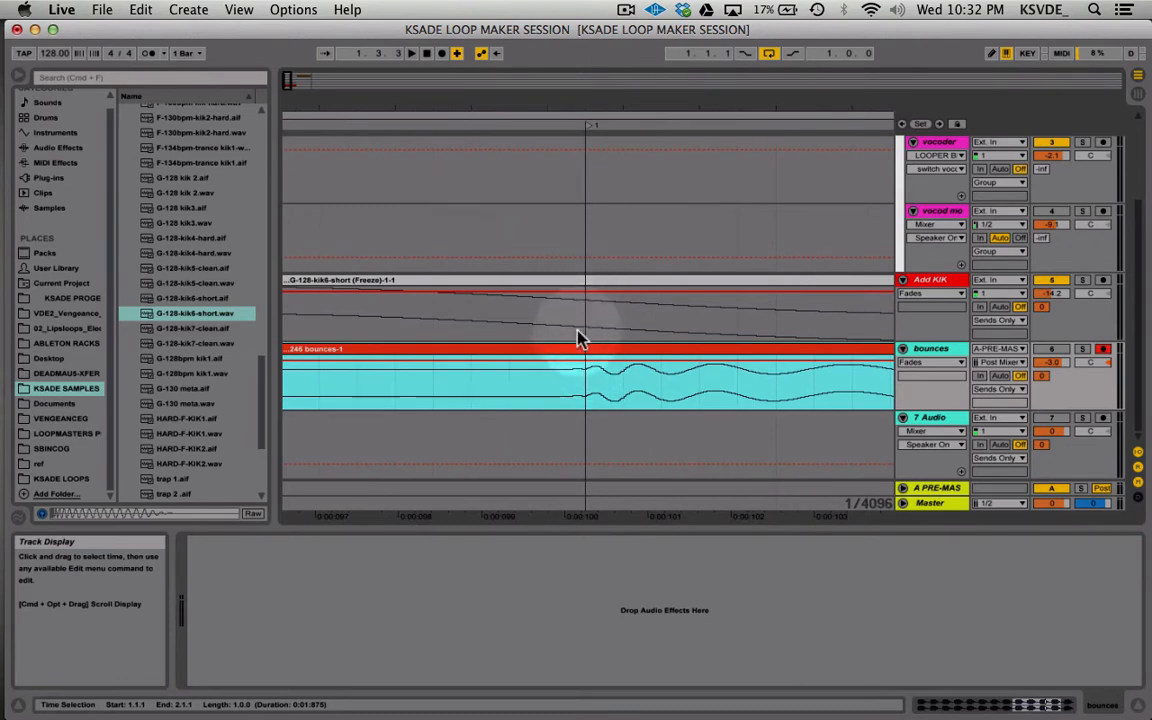
- Trim the start of the recorded bounces clip to locator 1, removing the empty space before the first kick
click(586, 381)
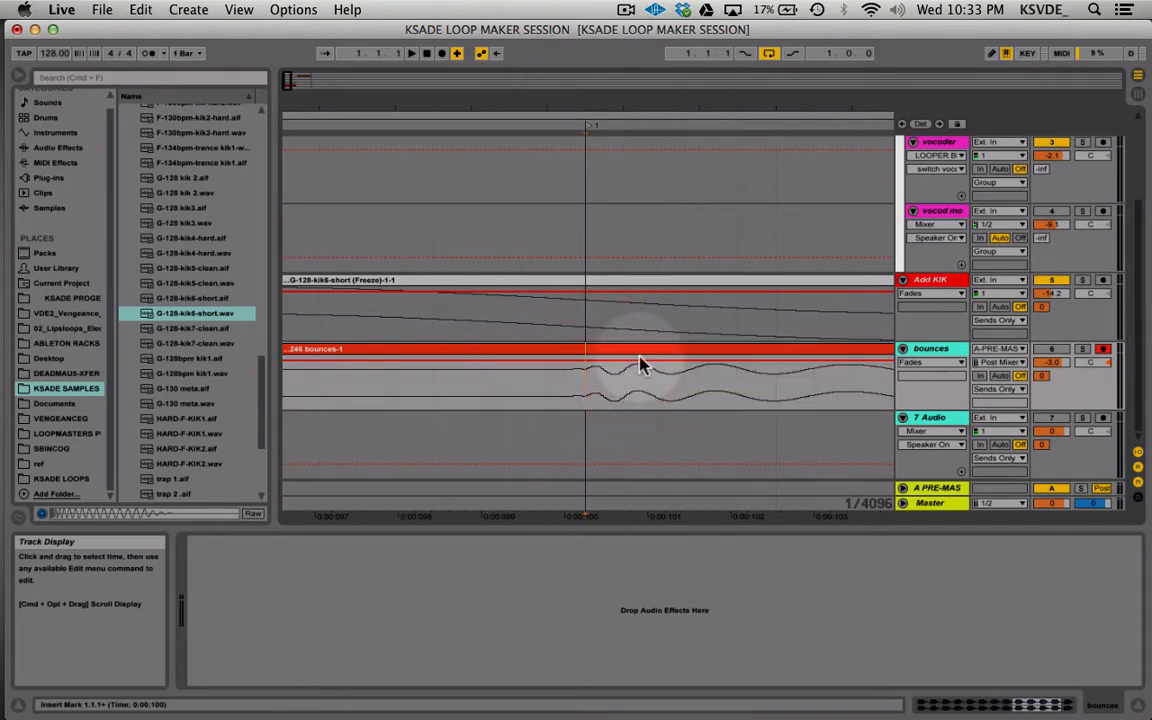
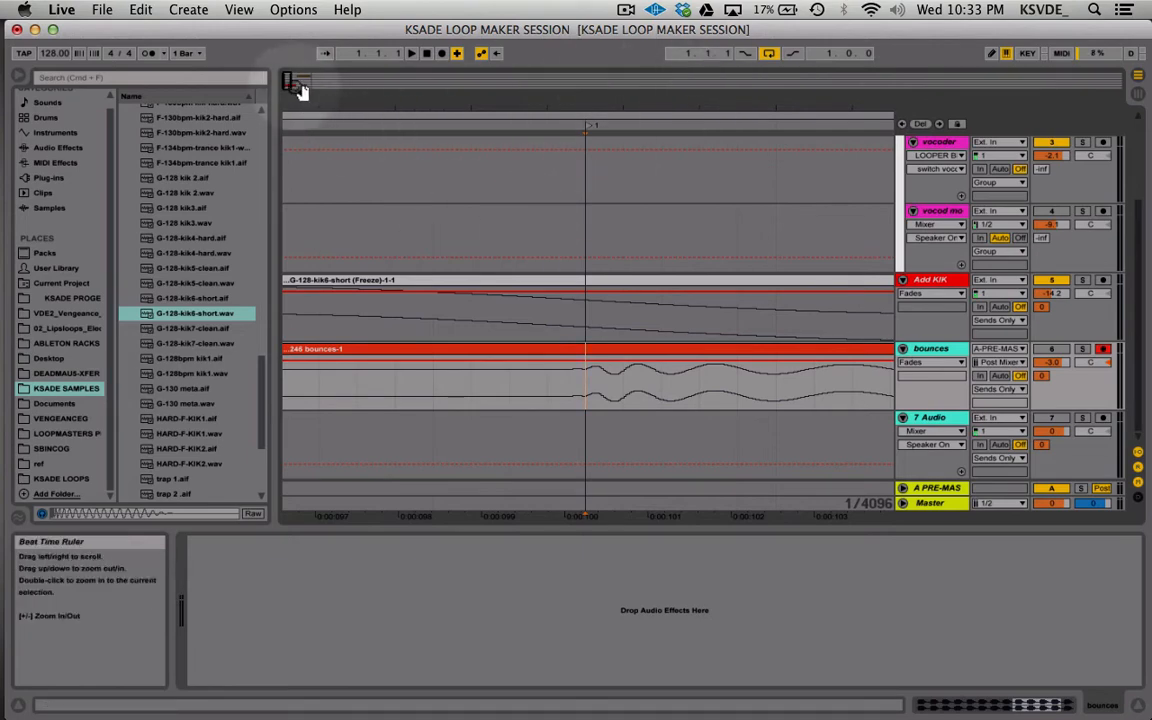
drag(287, 79, 293, 77)
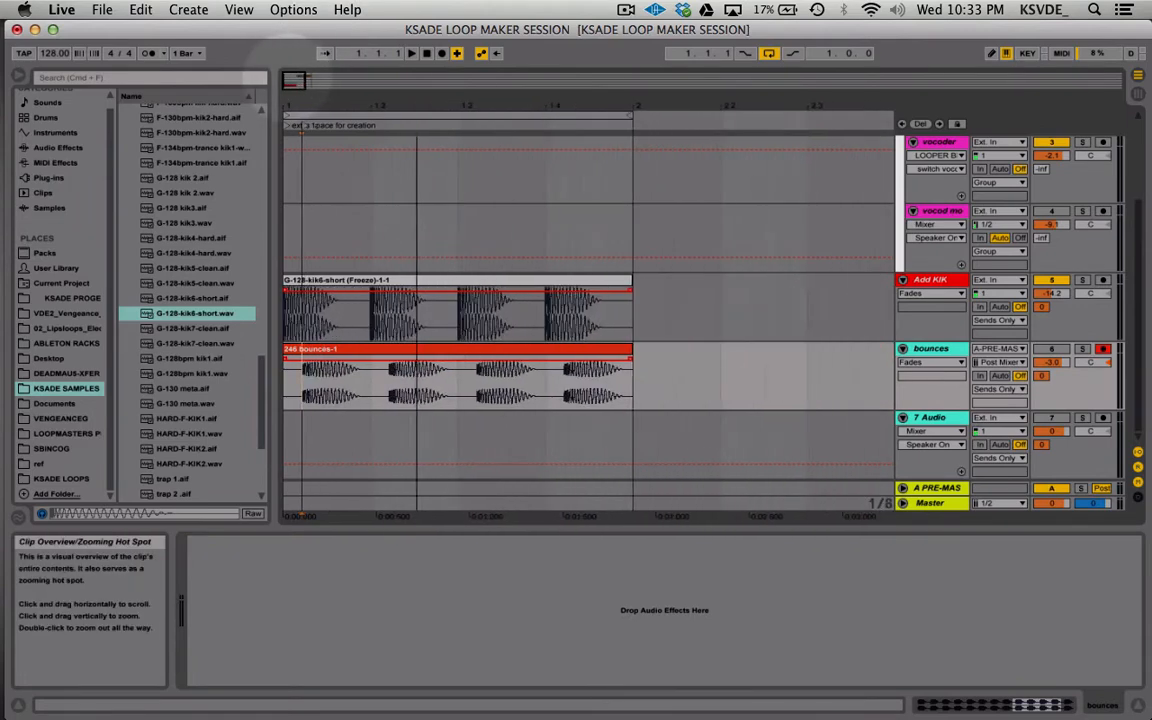
click(288, 350)
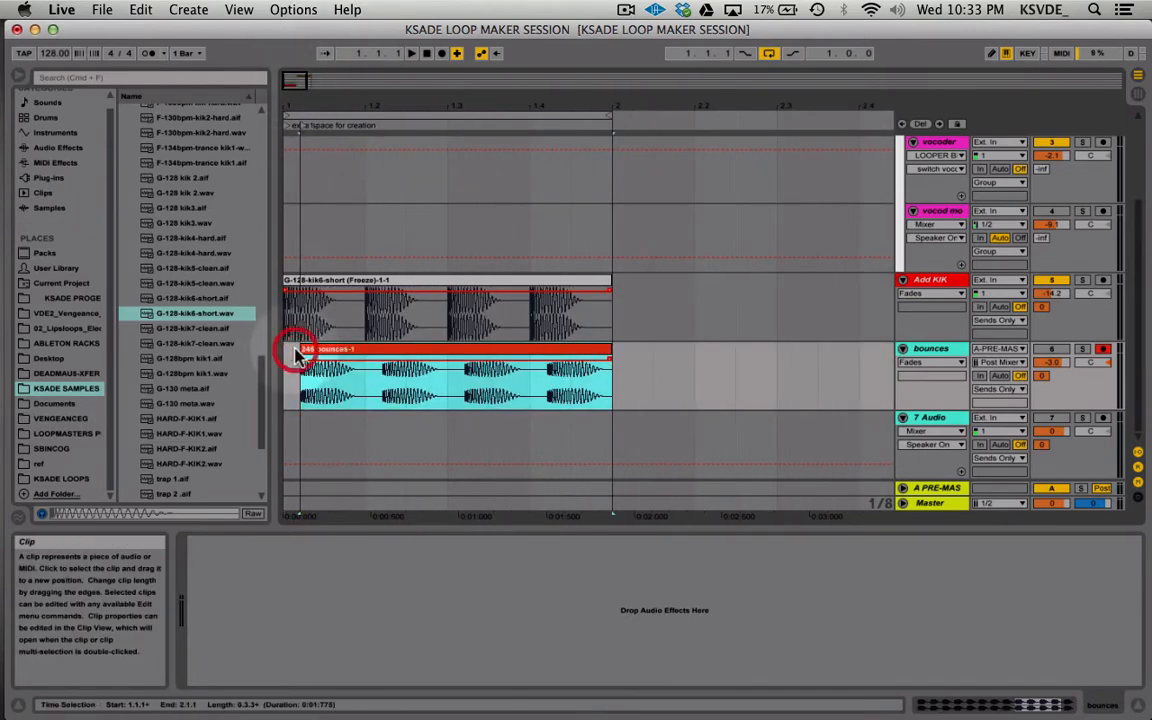
- Align the trimmed bounces clip from 1.1.1 to 2.1.1 and play it back soloed together with the Add KIK track
drag(322, 349, 305, 351)
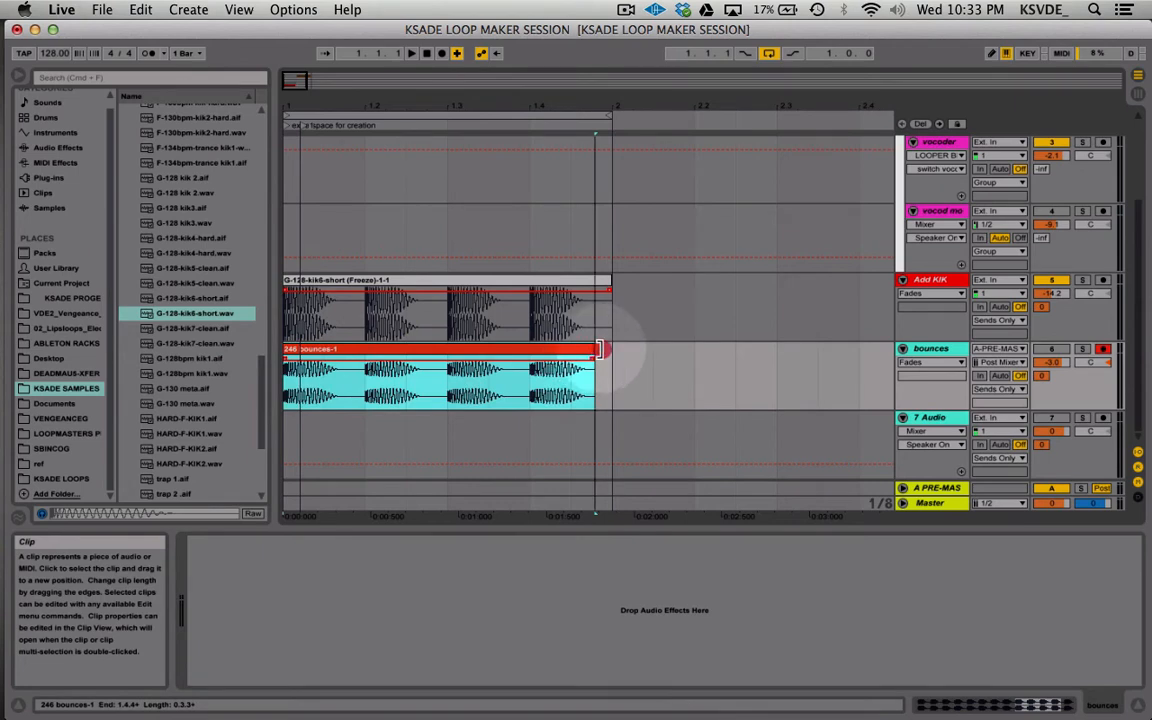
click(1083, 348)
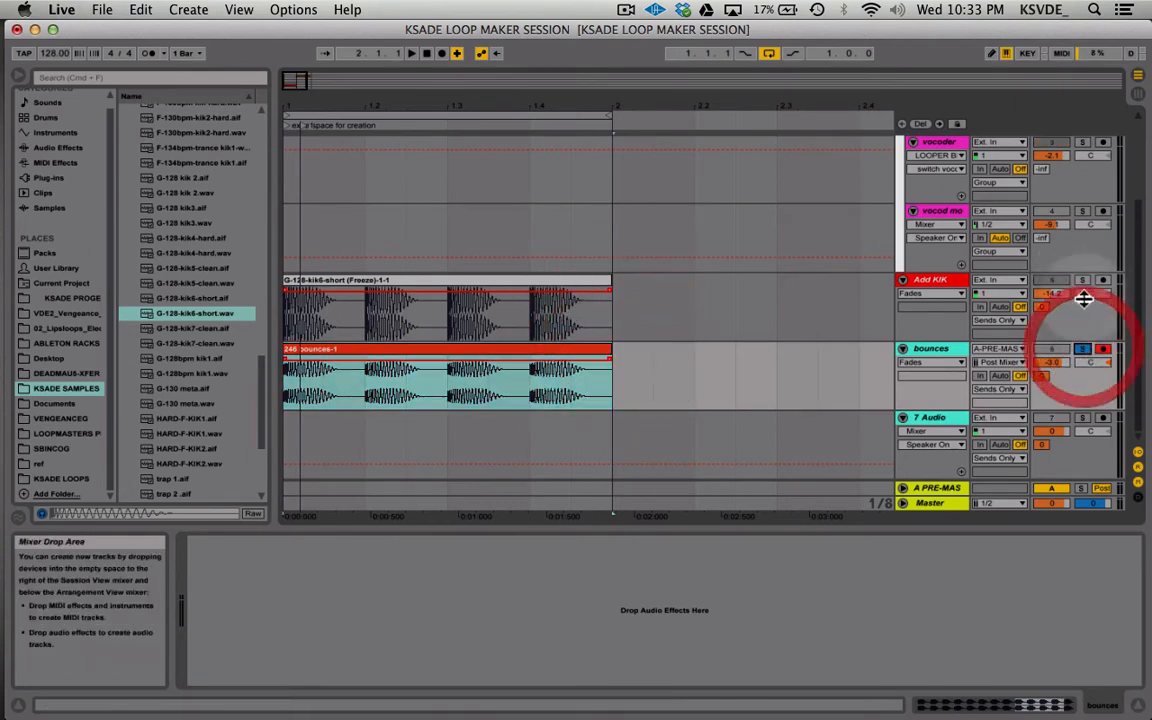
click(1084, 281)
key(space)
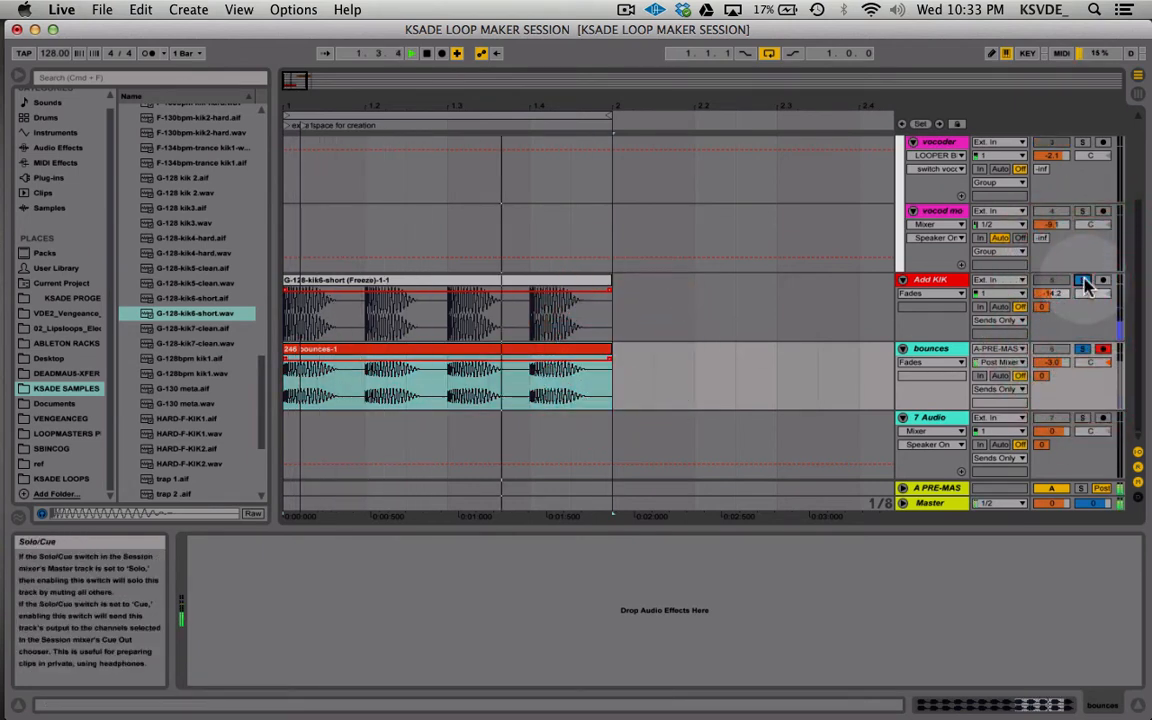
- Turn off both solos and examine the realigned bounces clip against the kick pattern and the tracks above it
click(338, 362)
scroll(380, 357, up, 3)
scroll(380, 357, down, 3)
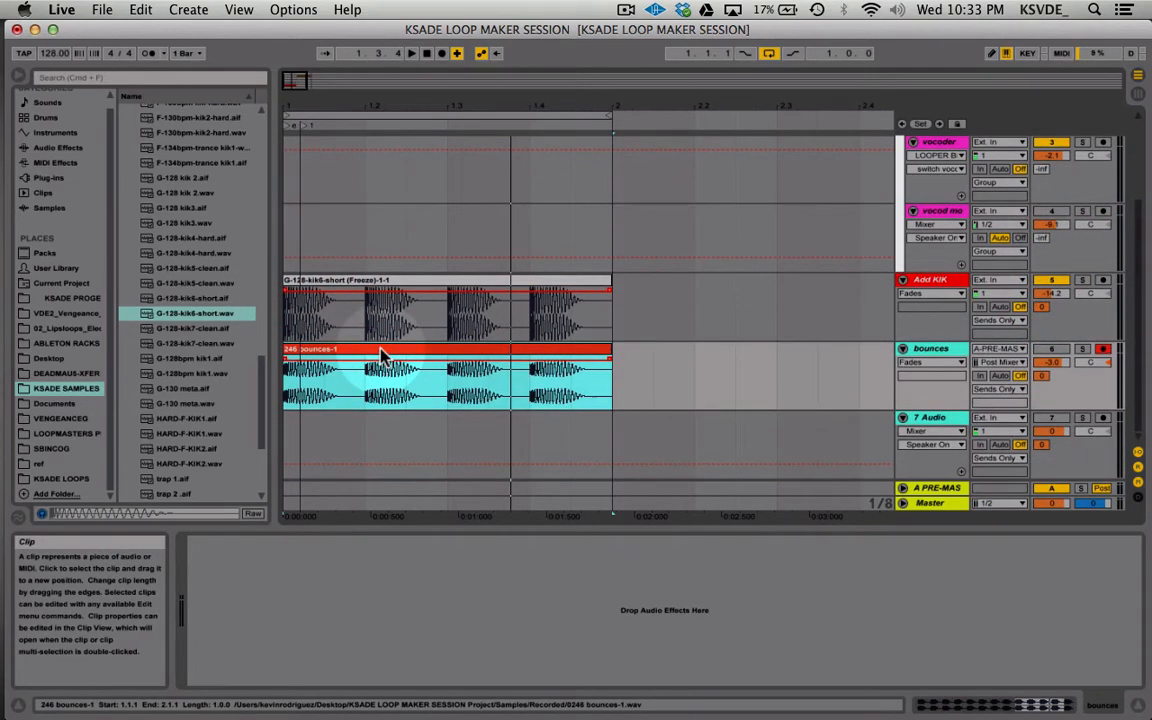
click(945, 358)
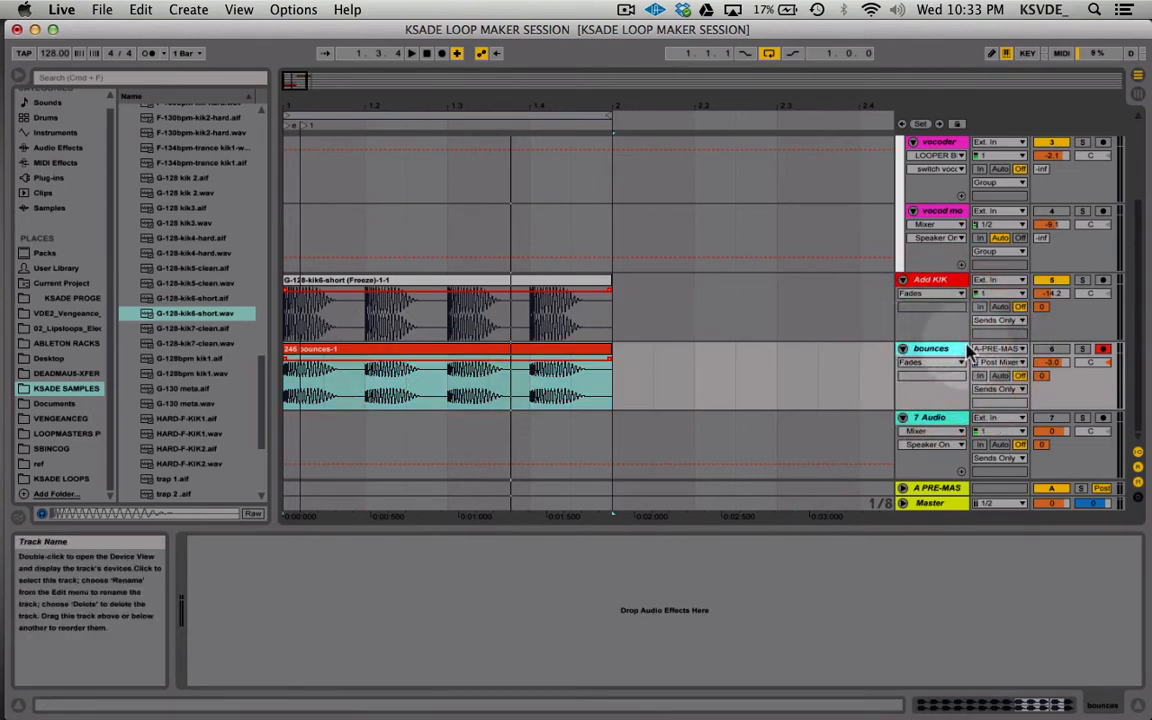
click(415, 350)
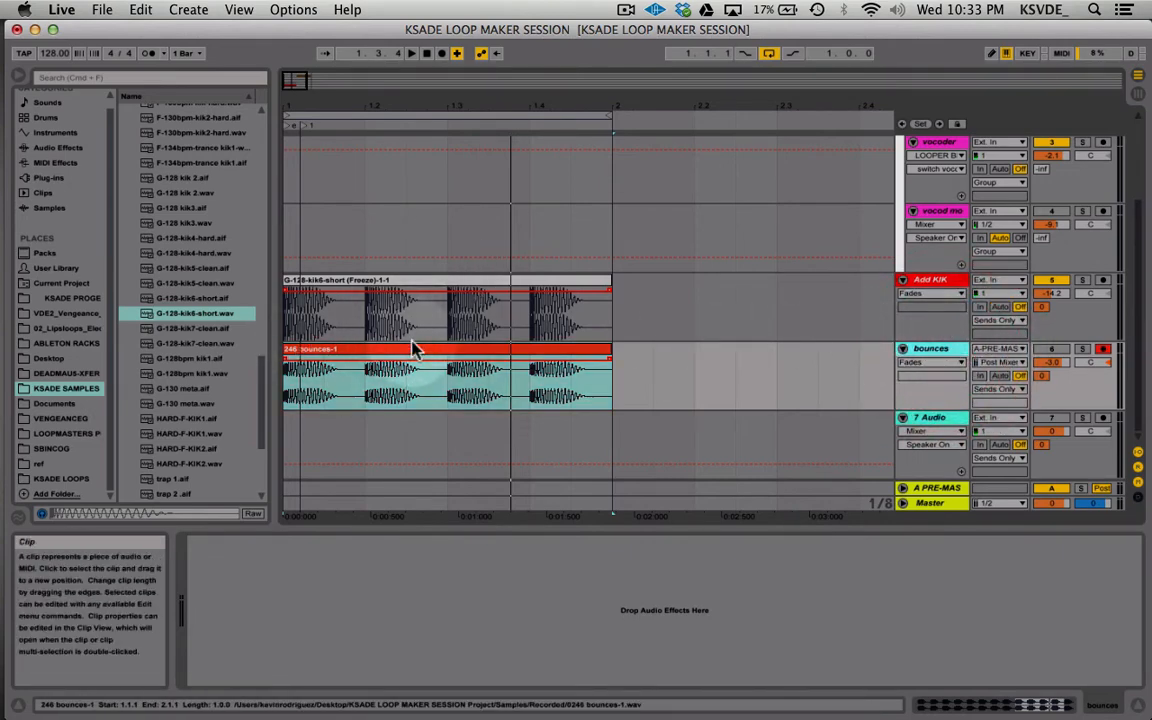
scroll(415, 350, up, 3)
scroll(415, 350, down, 2)
scroll(415, 350, up, 2)
scroll(415, 350, down, 3)
scroll(415, 350, up, 3)
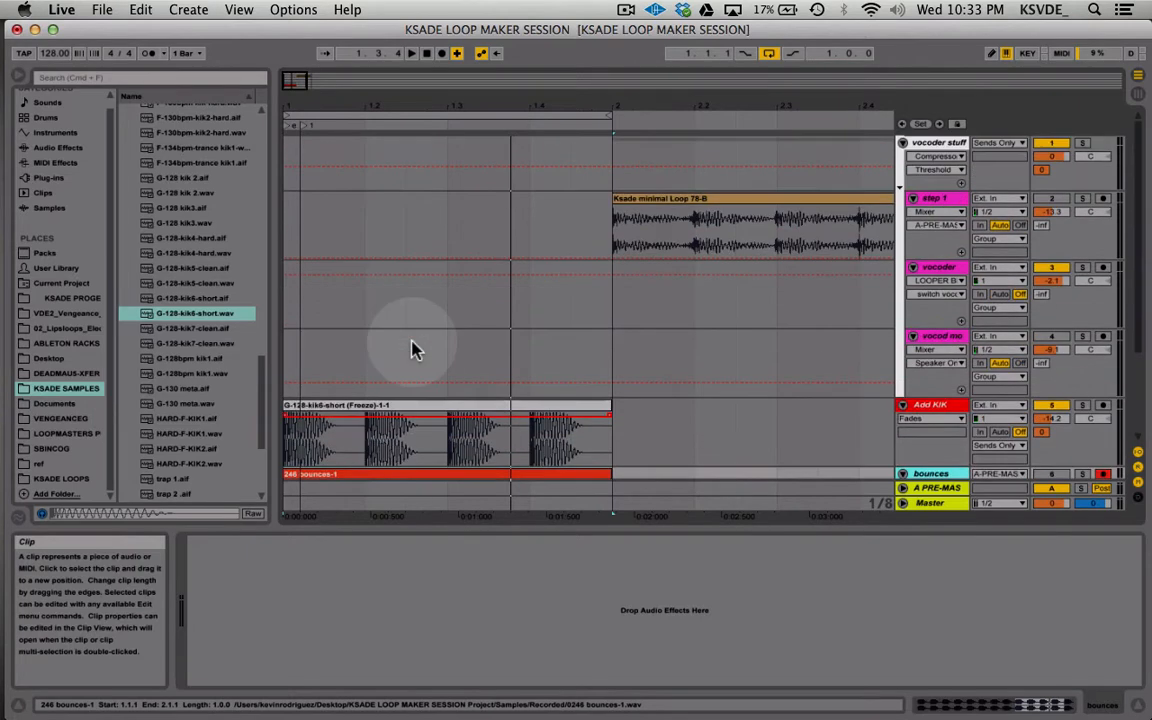
- Examine the gap between bar 3 and the record delay locator by selecting progressively shorter ranges across the vocoder stuff group
scroll(301, 175, right, 5)
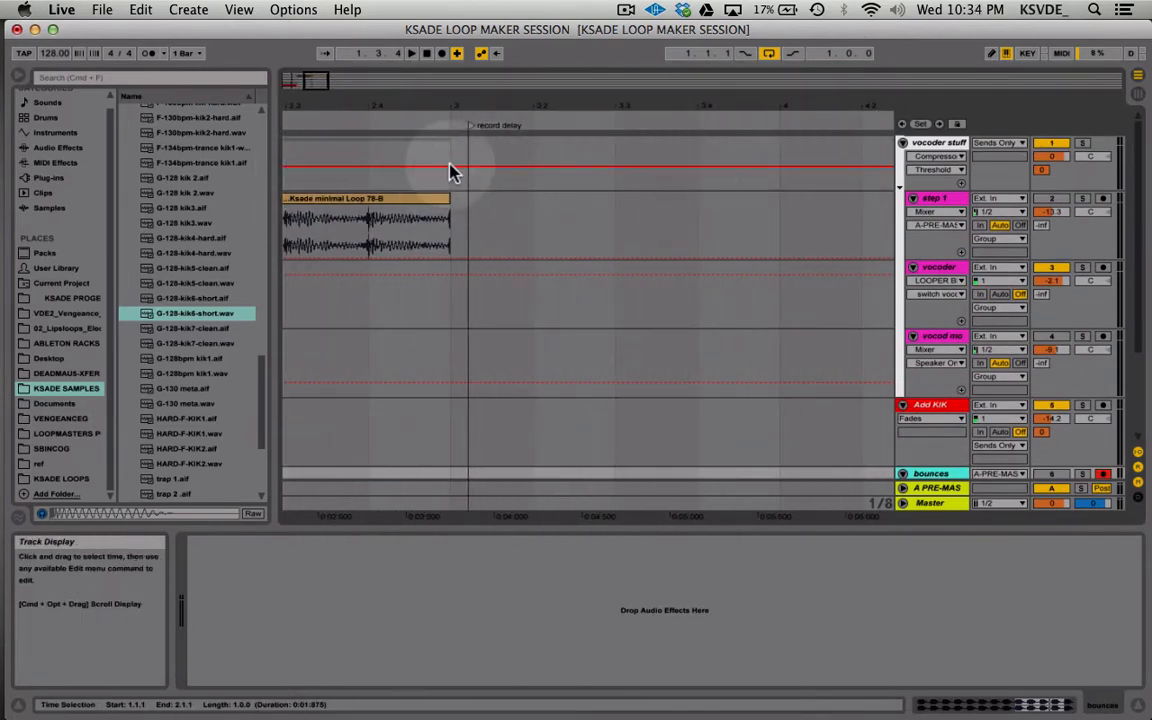
drag(450, 172, 765, 190)
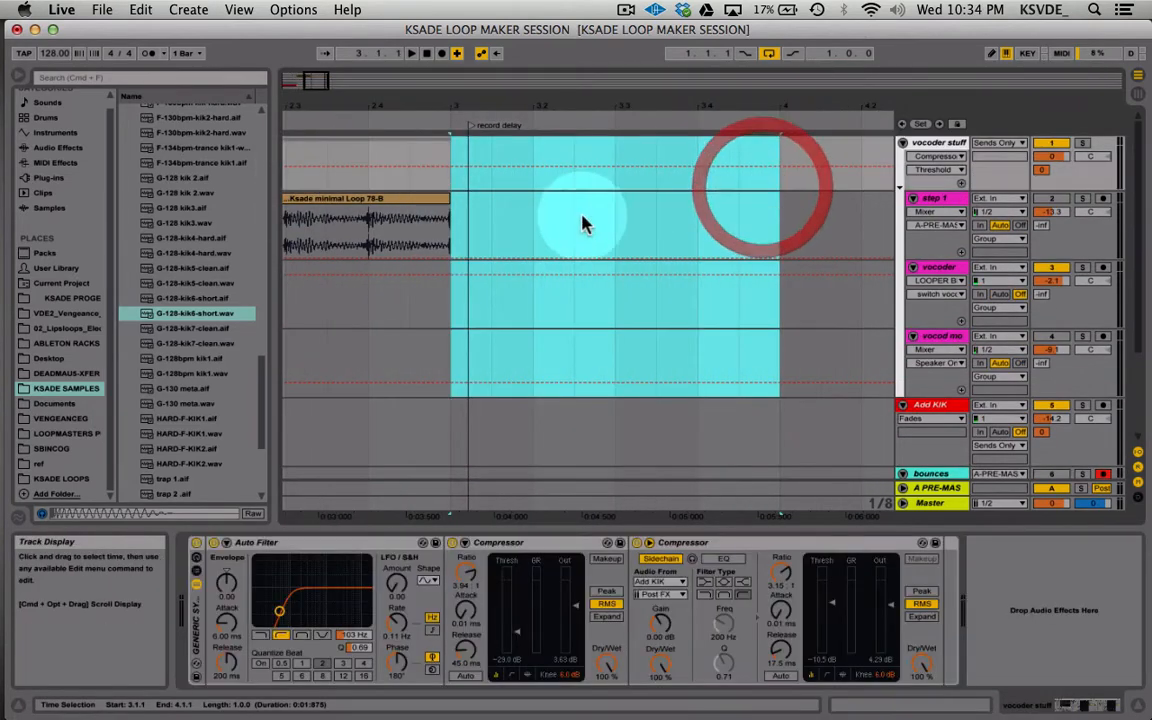
drag(450, 185, 535, 185)
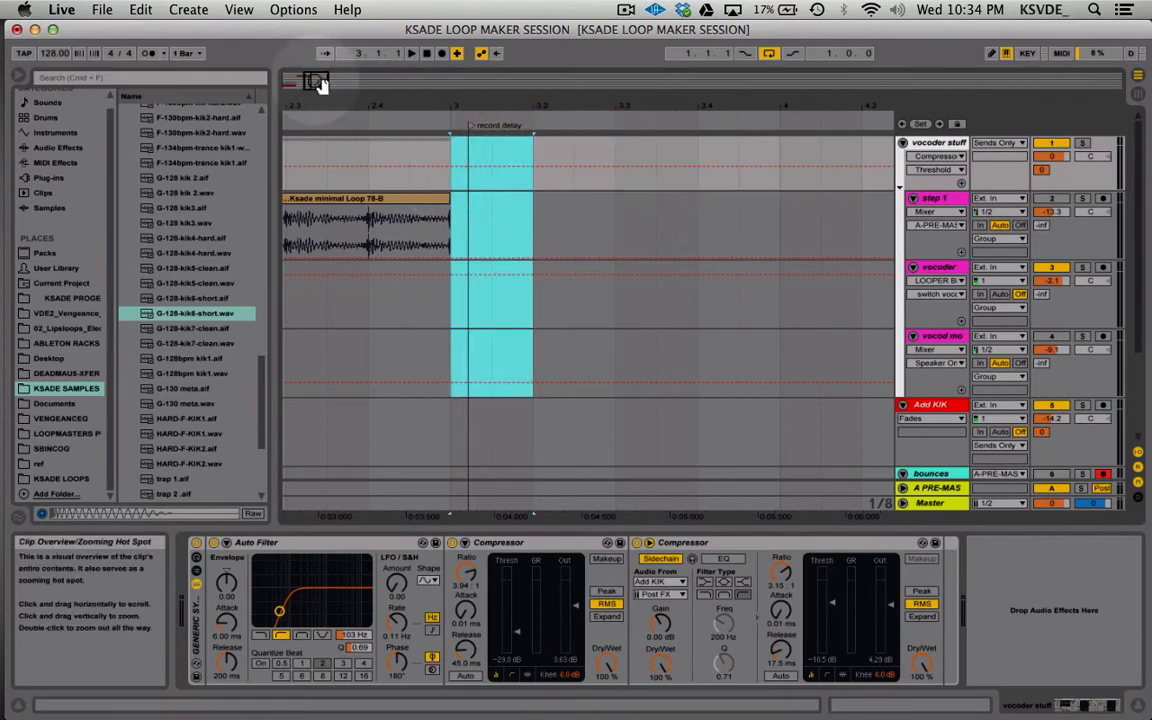
drag(318, 83, 318, 160)
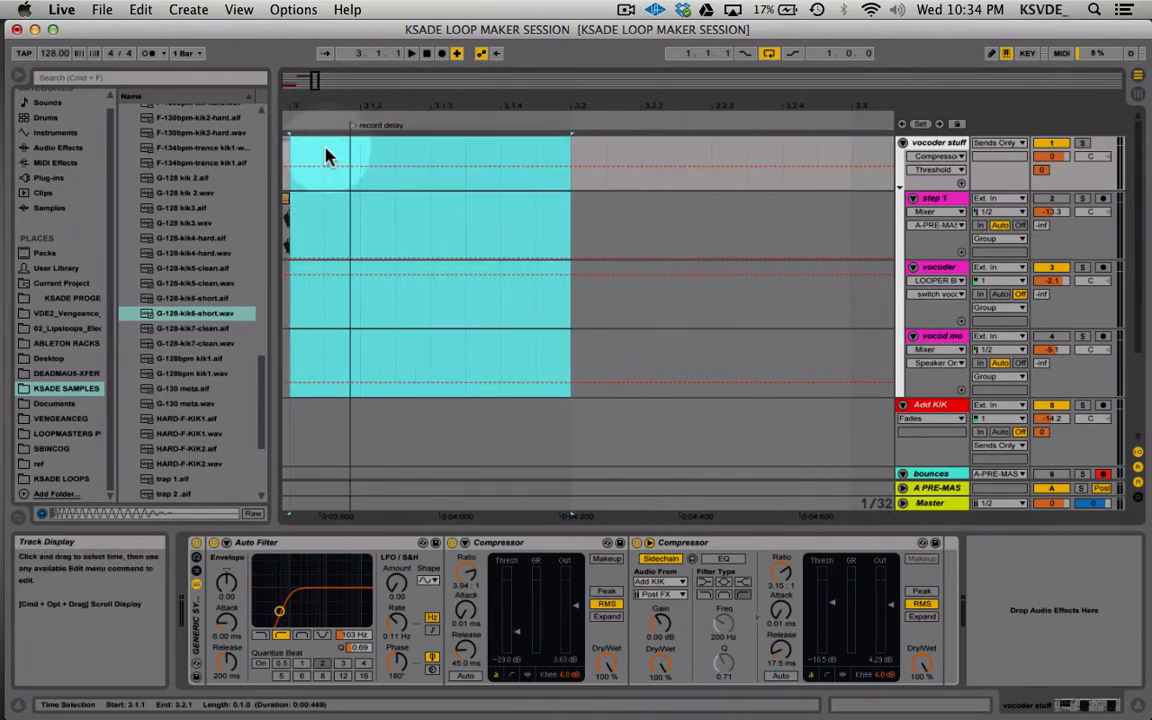
drag(325, 153, 358, 152)
scroll(358, 153, left, 15)
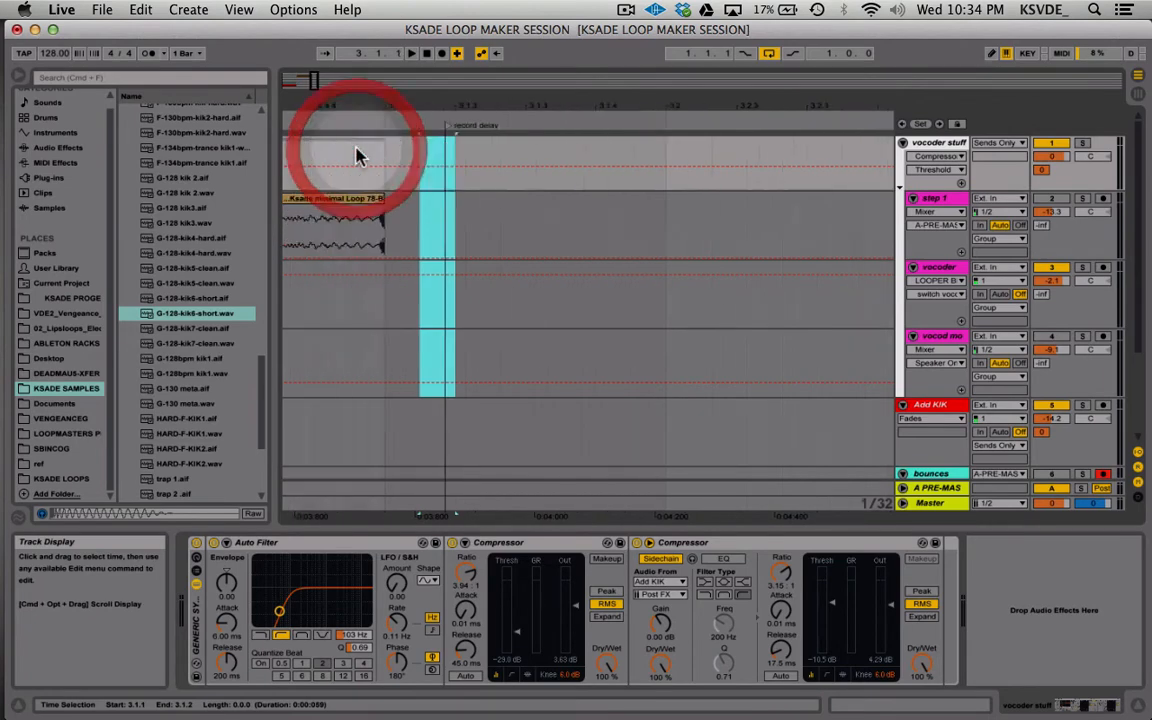
- Delete the recorded clip from the bounces track and move the kick pattern on Add KIK to start at bar 3
double_click(289, 79)
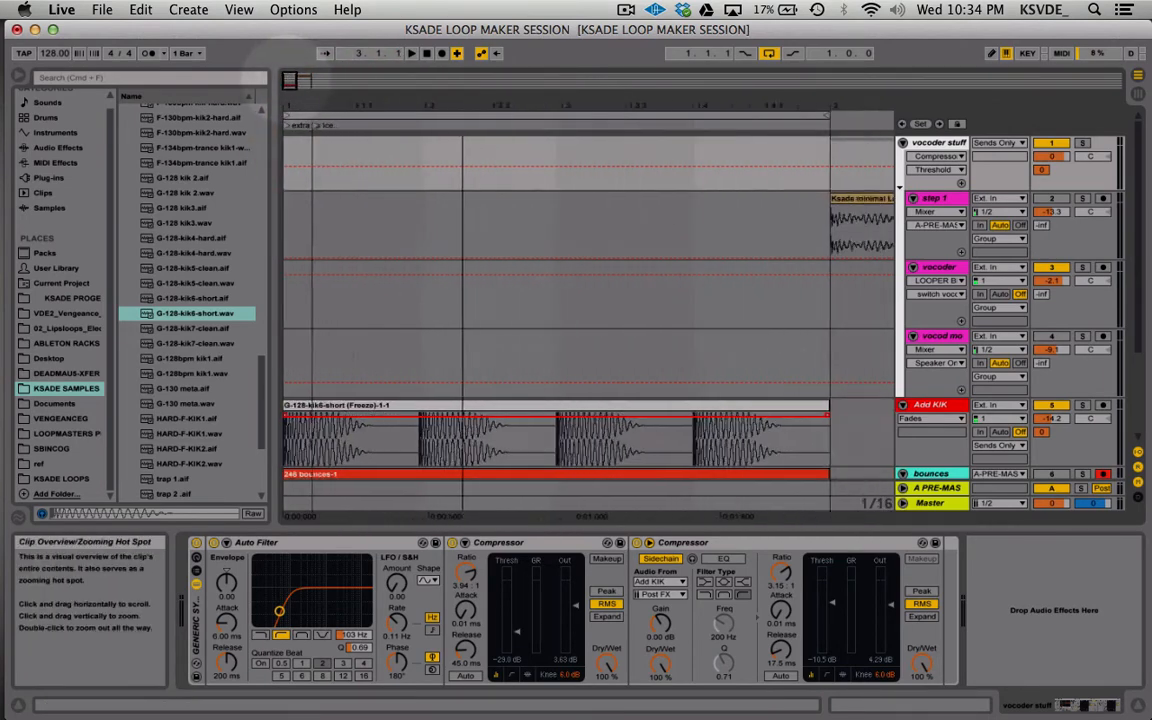
scroll(399, 373, down, 5)
click(375, 287)
click(368, 298)
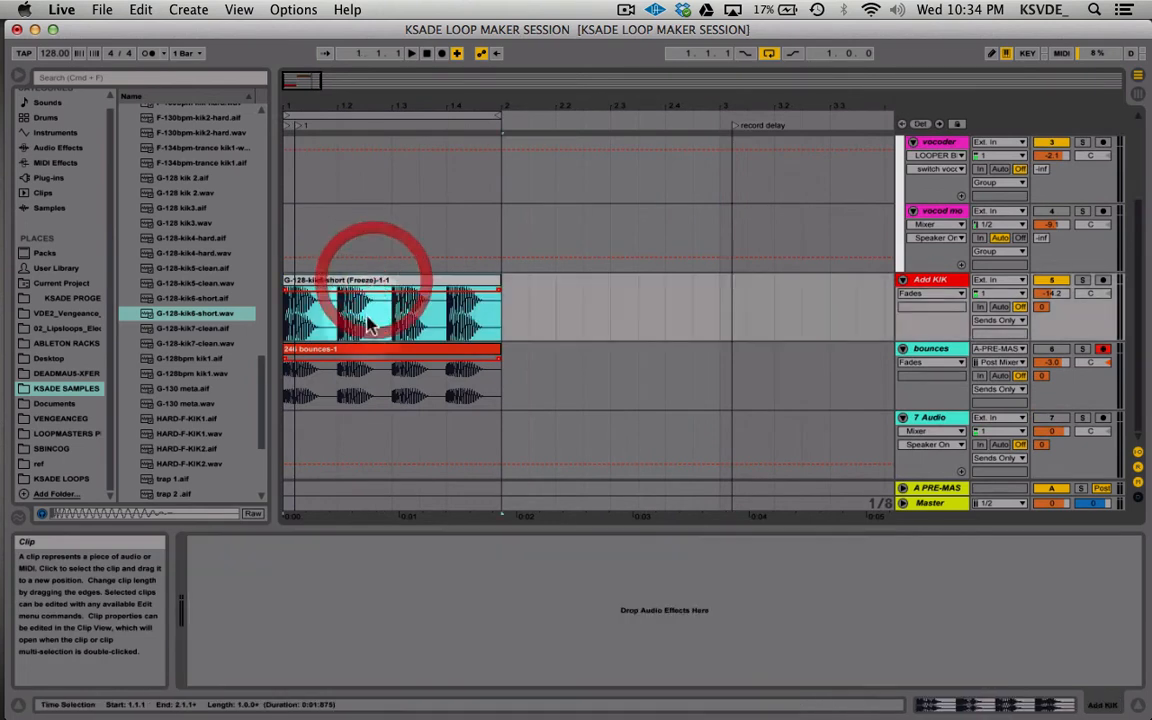
shift+click(362, 352)
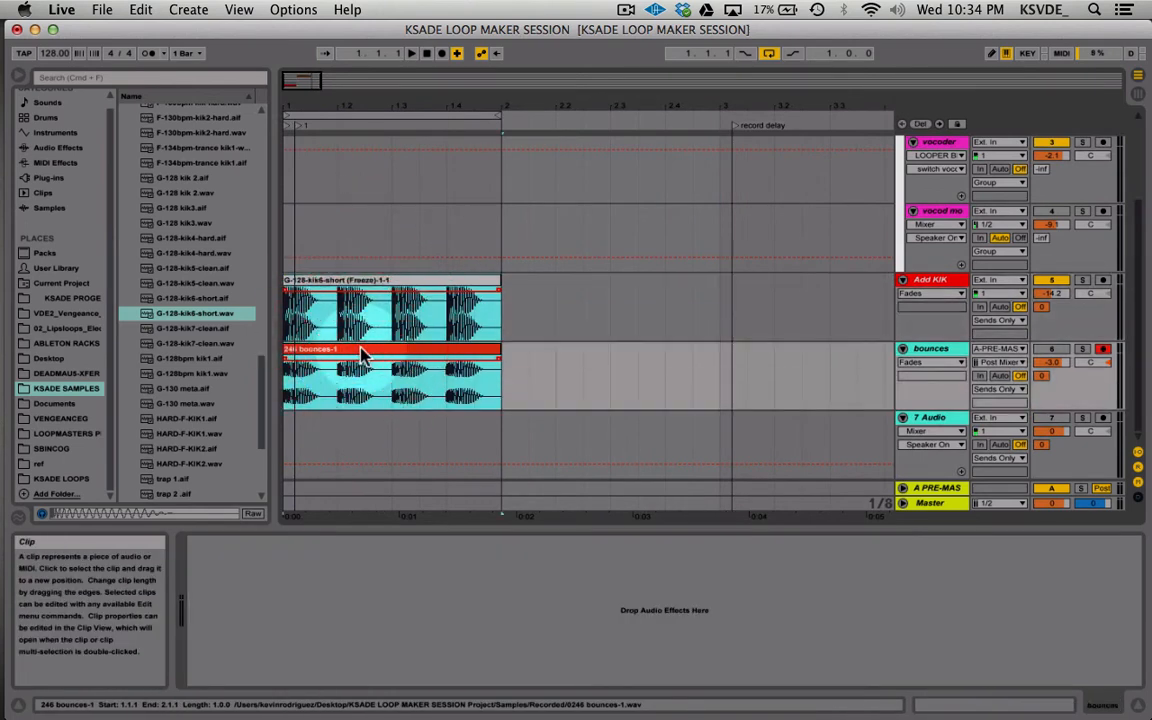
click(362, 352)
click(362, 352)
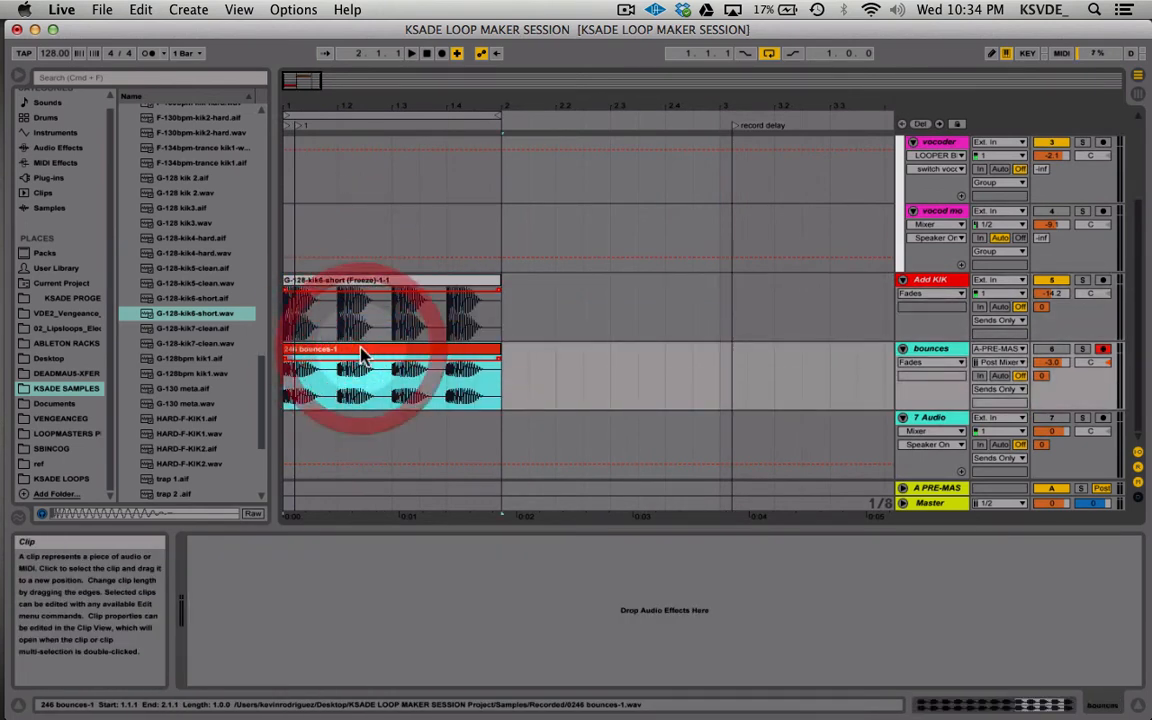
key(Delete)
drag(373, 288, 805, 300)
scroll(805, 300, up, 3)
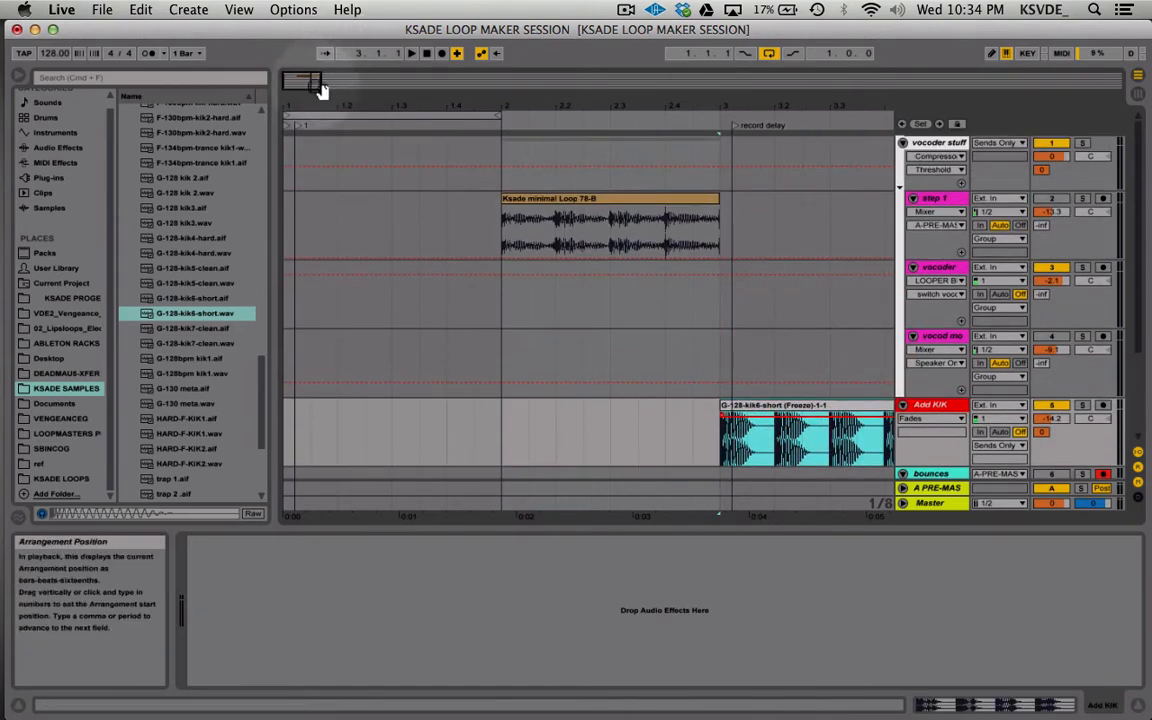
- Solo the step 1 track, play its loop briefly, and move Ksade minimal Loop 78-B to start at 1.1.1
drag(302, 80, 442, 272)
click(493, 220)
scroll(493, 220, right, 3)
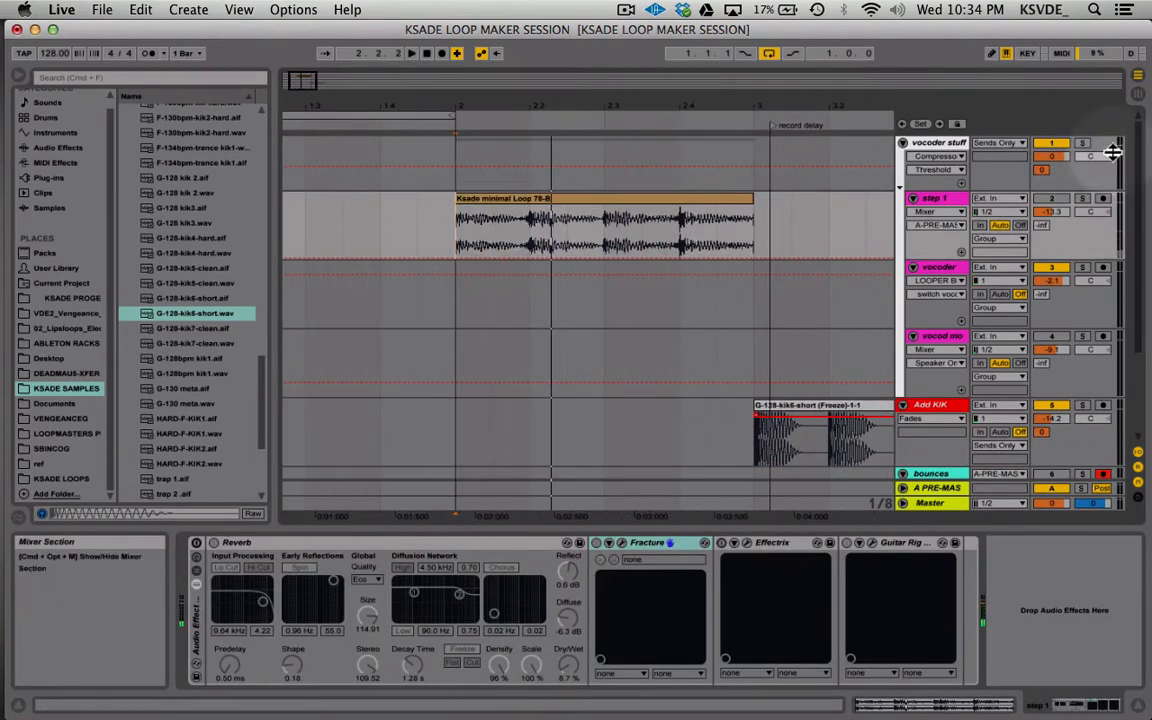
click(1082, 198)
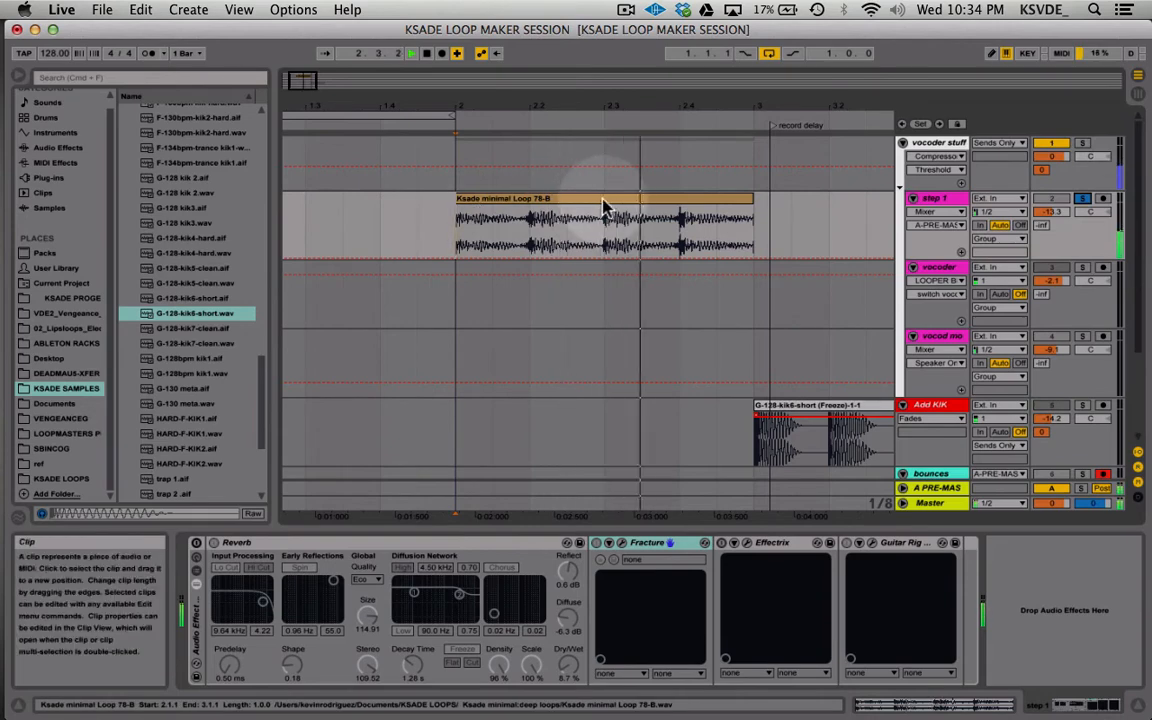
scroll(603, 200, left, 4)
drag(608, 201, 377, 206)
scroll(378, 206, left, 5)
drag(488, 203, 421, 204)
scroll(421, 205, down, 4)
scroll(421, 205, right, 8)
scroll(421, 205, up, 4)
scroll(421, 205, left, 8)
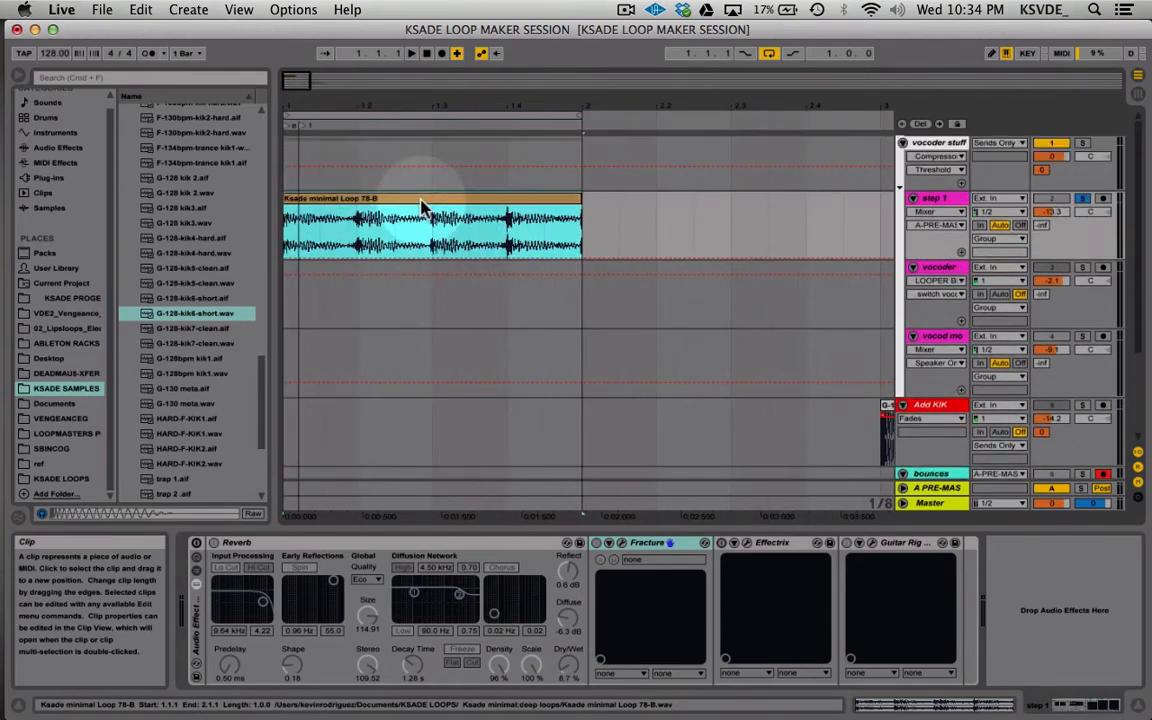
- Enable the Audio Effect Rack on the step 1 track
scroll(421, 206, down, 5)
scroll(421, 207, up, 3)
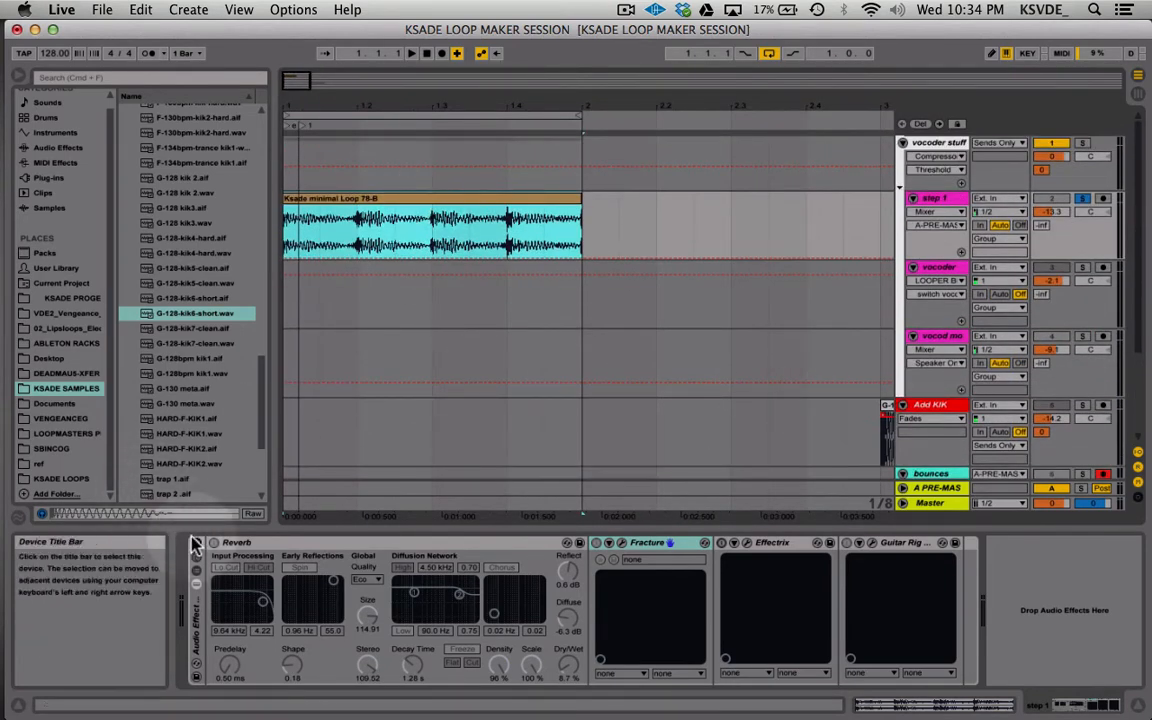
click(228, 543)
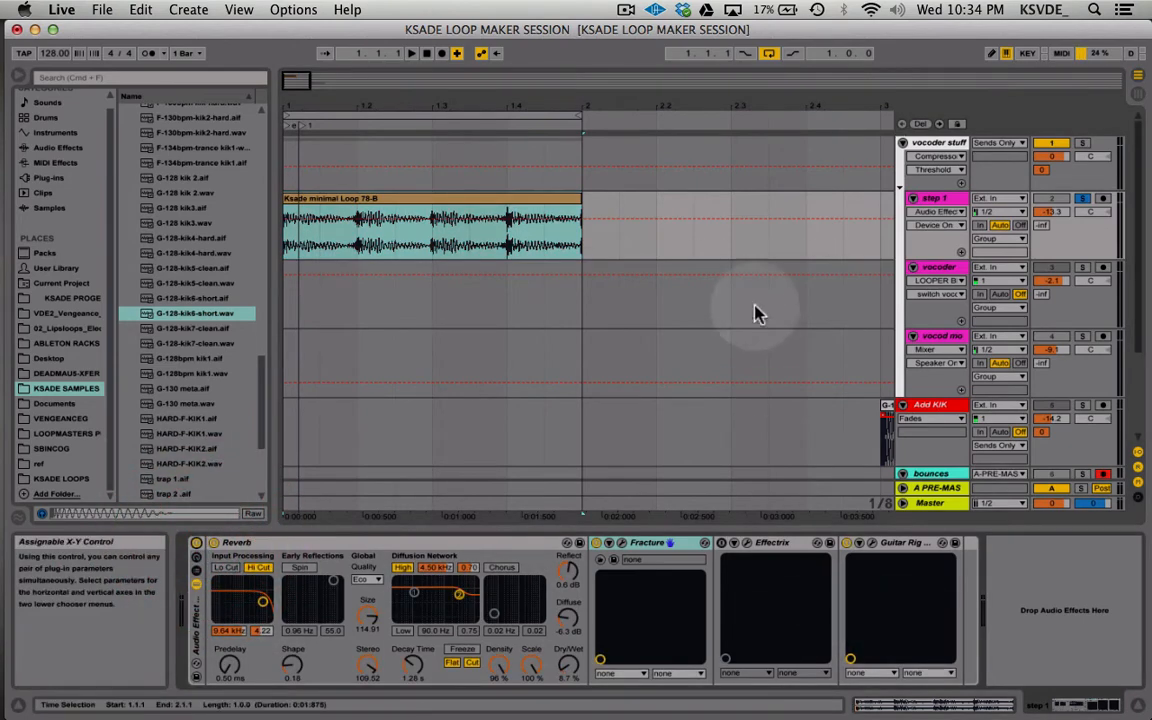
- Mark the empty bar from 3.1.1 to 4.1.1 on the step 1 track, above the kick pattern
scroll(640, 188, right, 5)
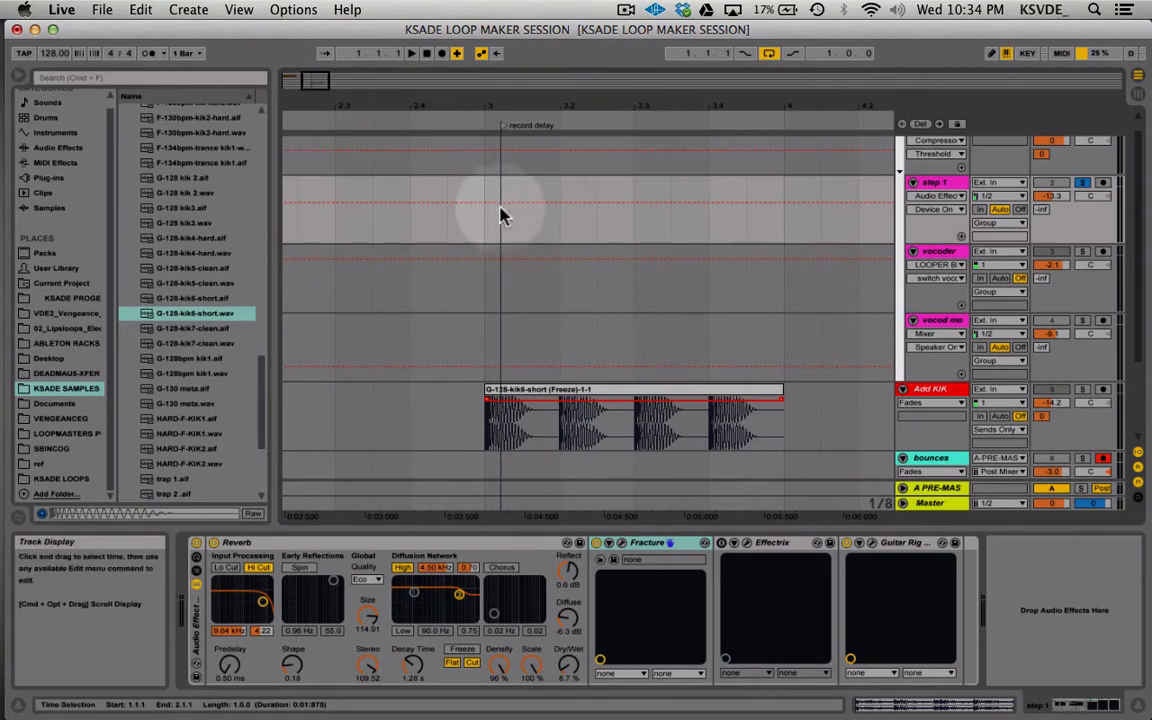
drag(485, 212, 757, 222)
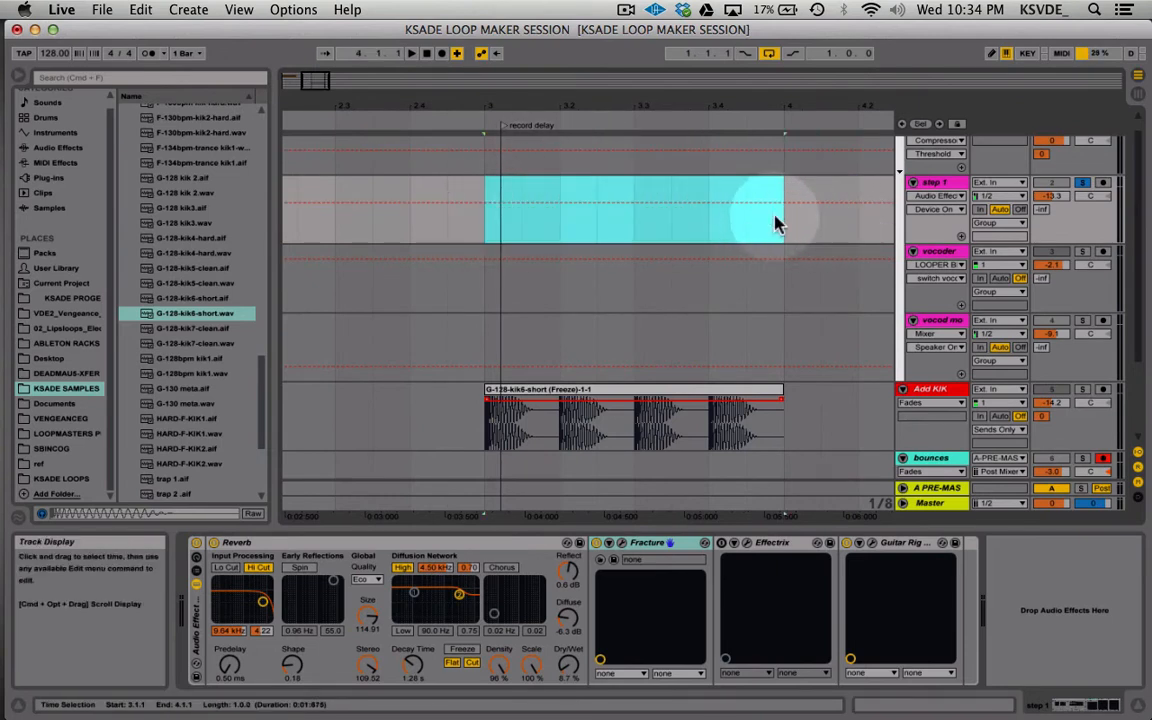
scroll(560, 316, left, 4)
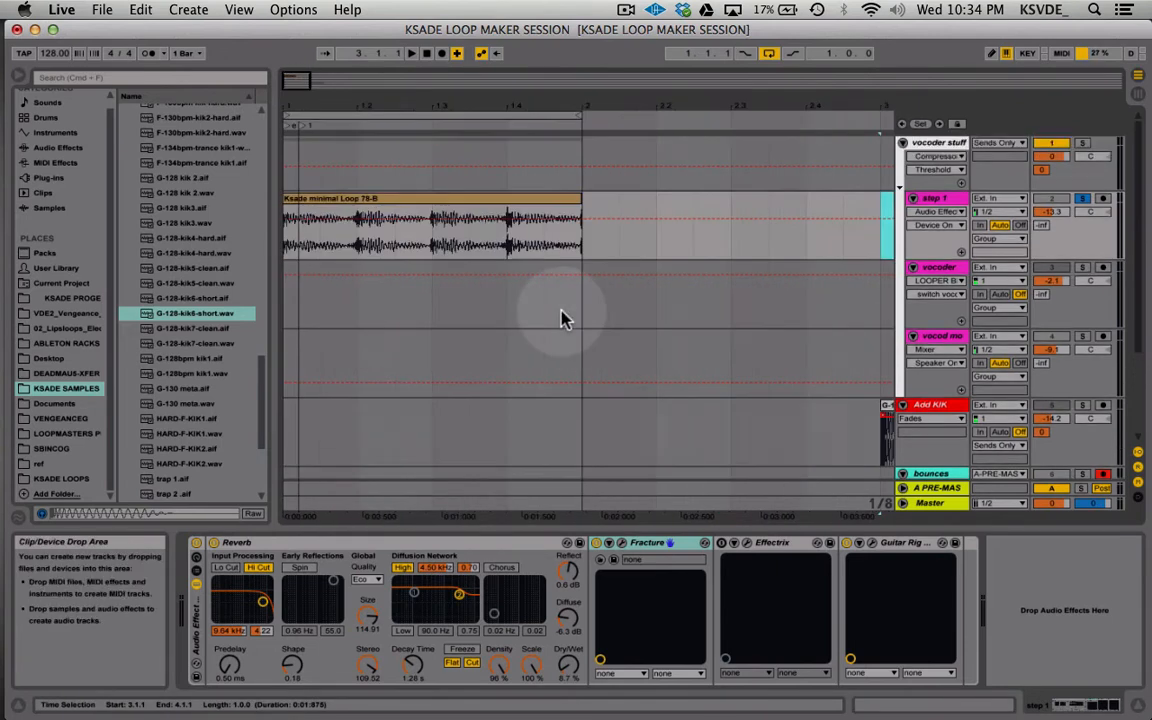
- Play Ksade minimal Loop 78-B through the effect rack, disable the Guitar Rig device, and stop playback
click(421, 198)
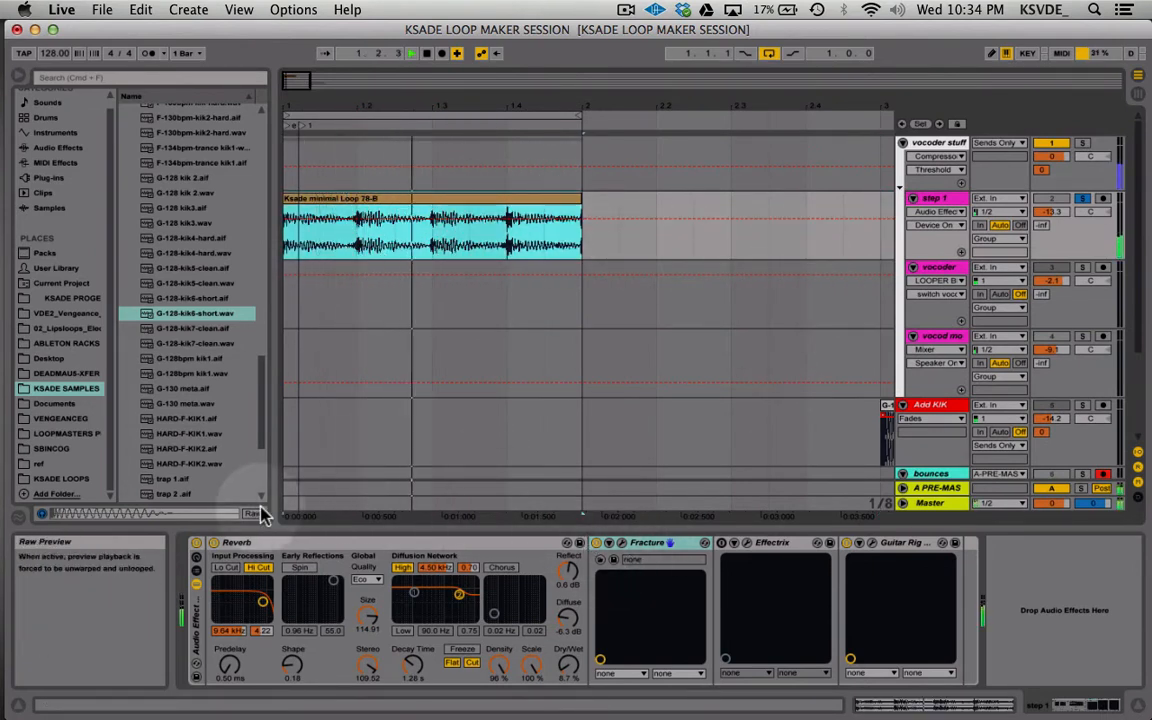
click(847, 543)
key(space)
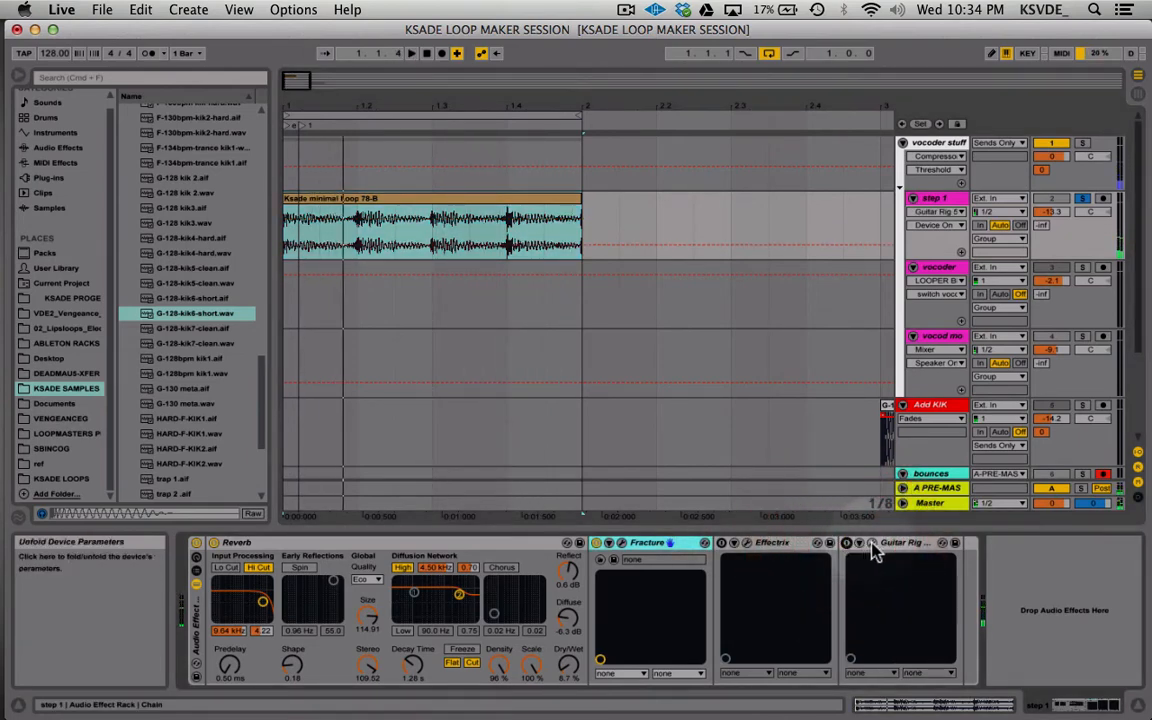
- Open the Guitar Rig 5 plug-in window from the step 1 effect rack
click(872, 544)
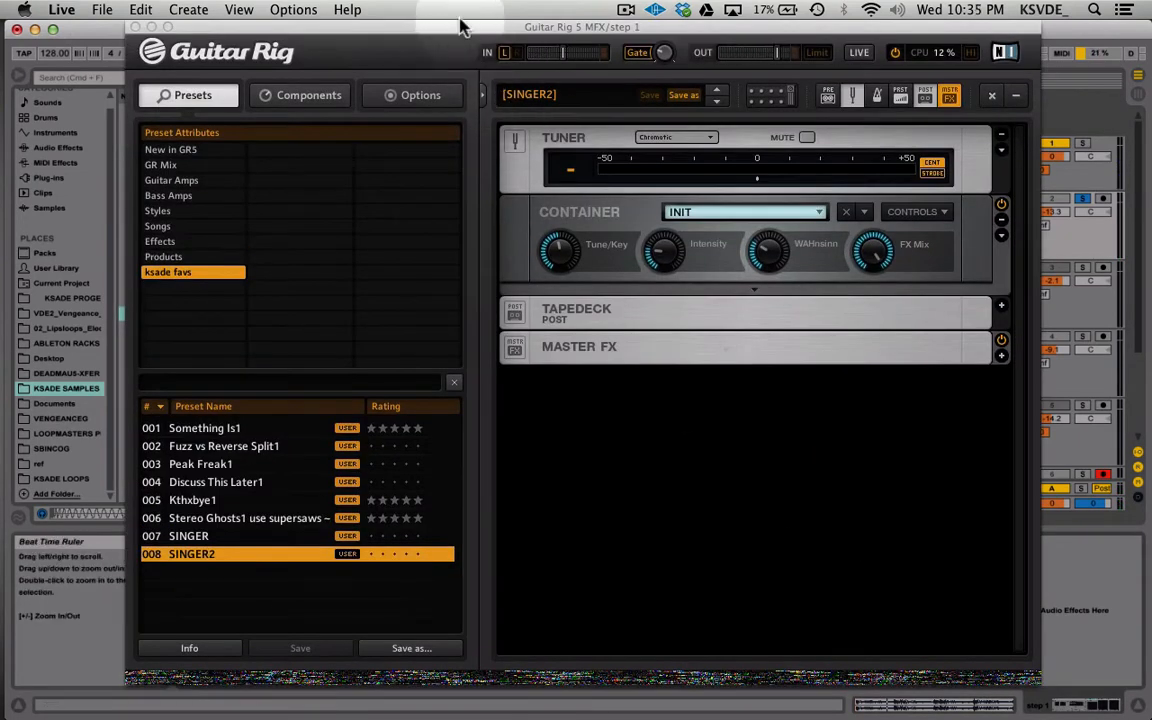
mouse_move(458, 24)
mouse_down()
mouse_move(476, 31)
mouse_move(468, 41)
mouse_up()
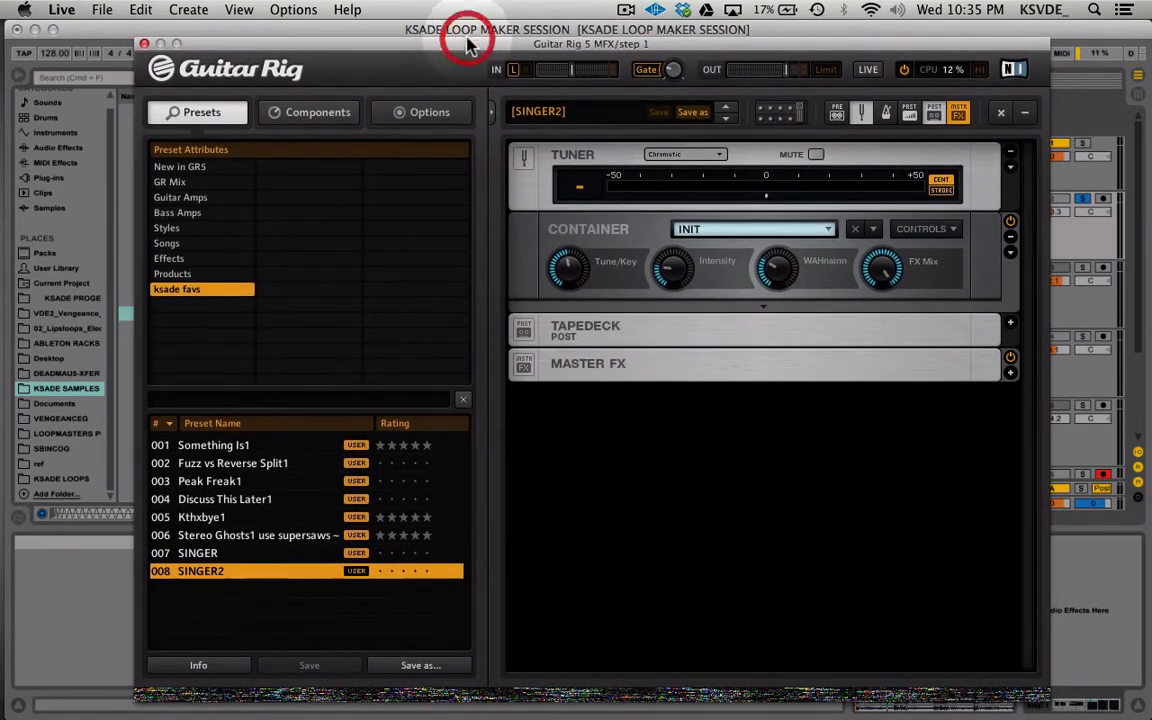
click(144, 43)
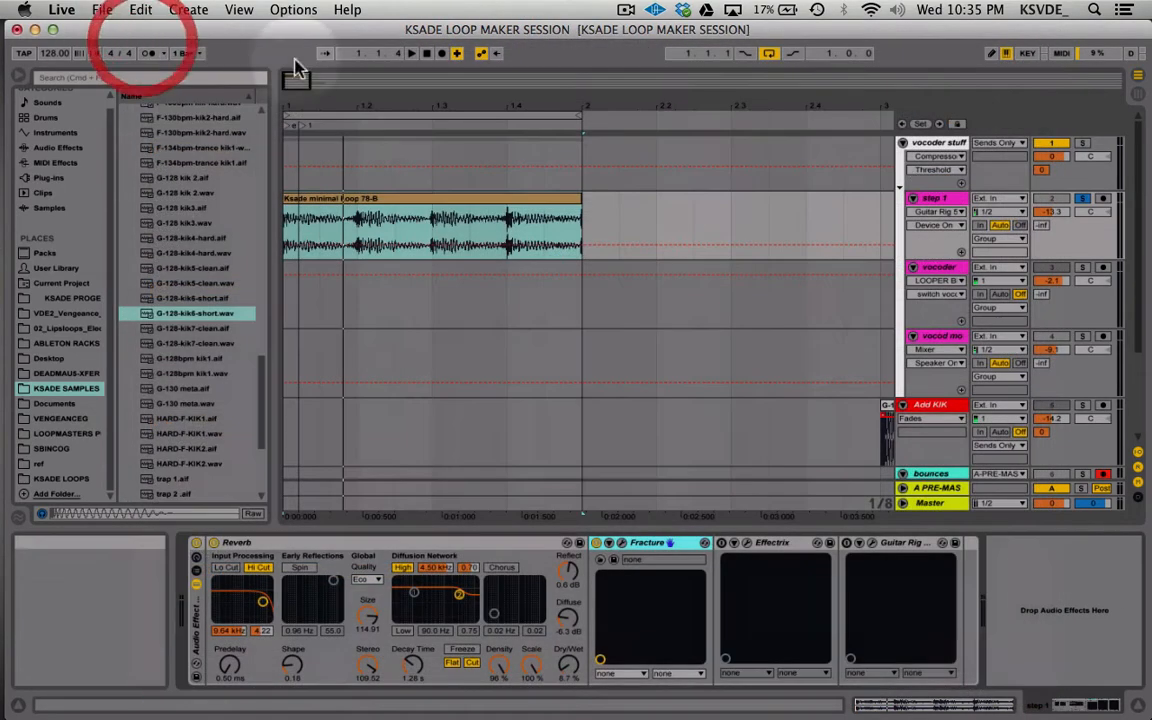
click(871, 543)
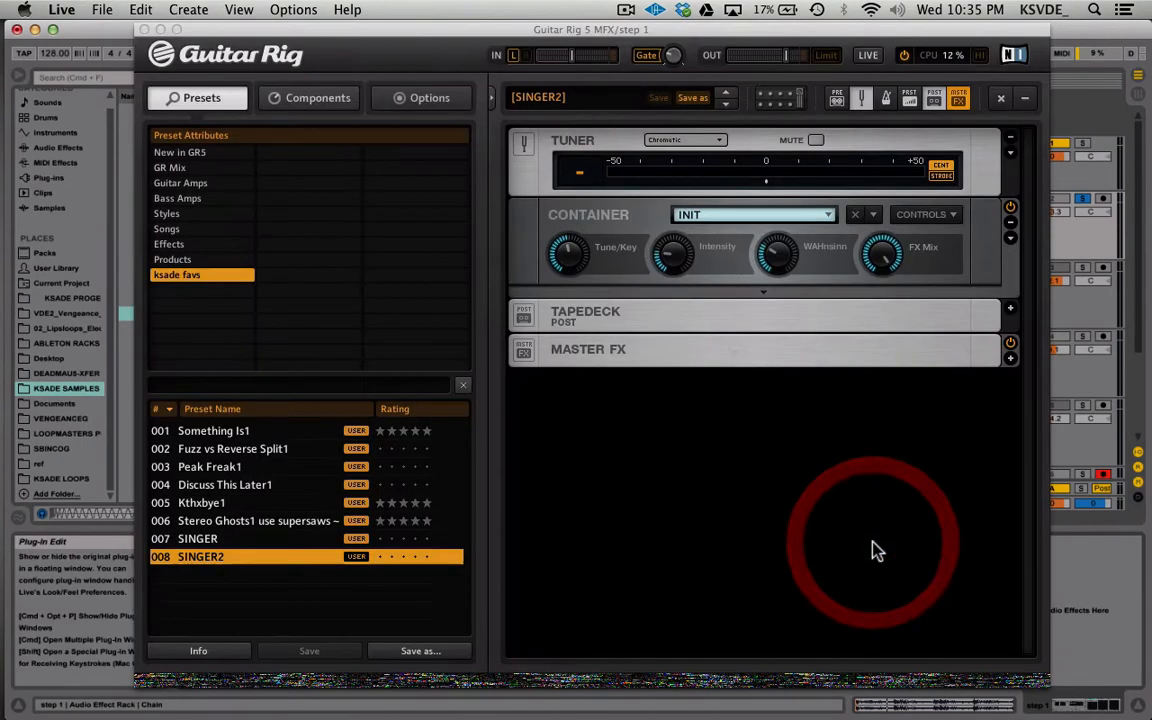
click(620, 672)
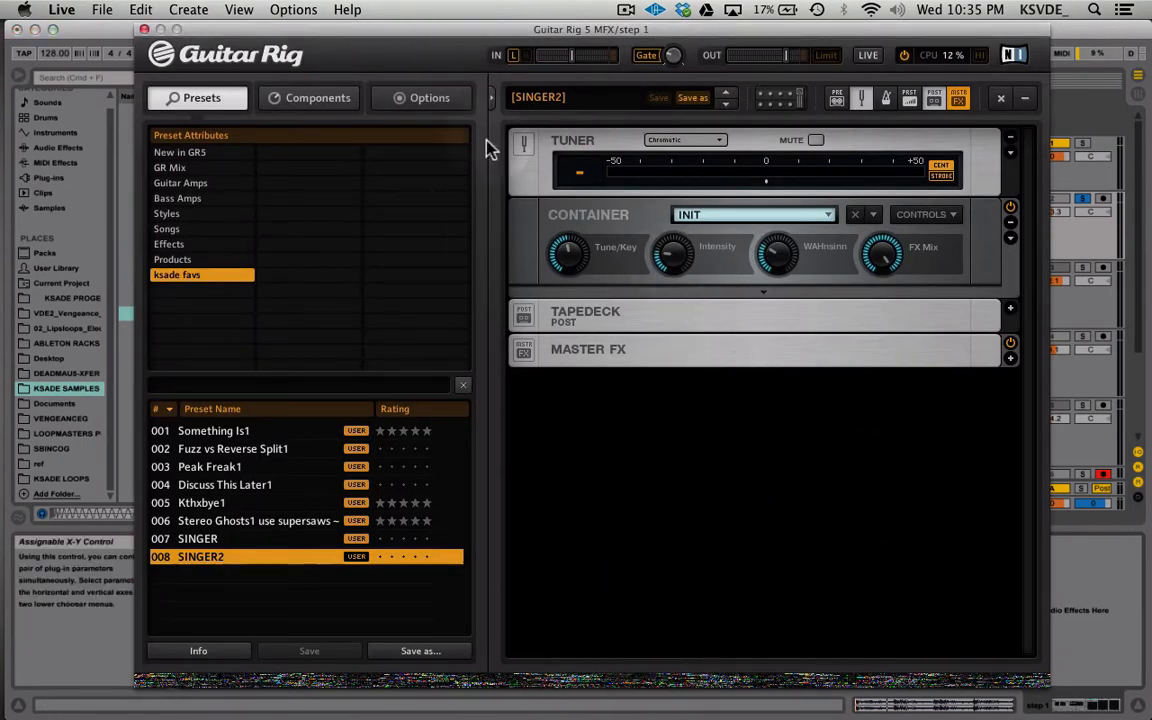
- Look through the Guitar Rig component categories, and list the Animated presets under Effects
click(320, 98)
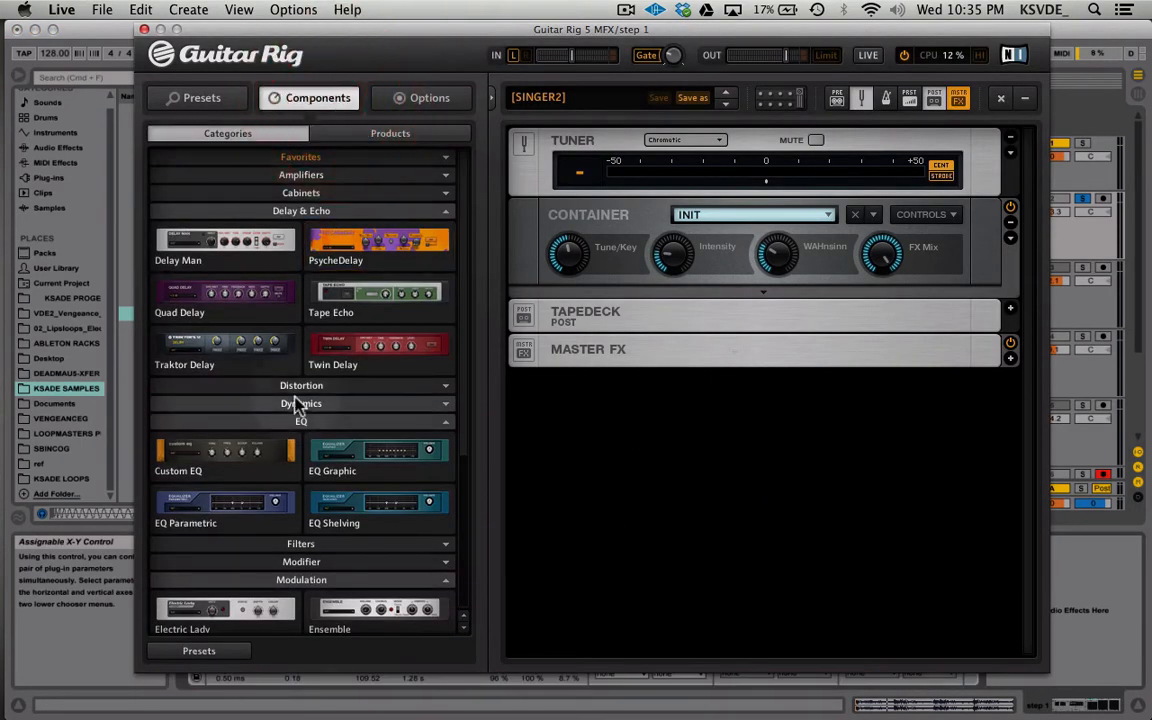
scroll(297, 403, down, 5)
click(226, 97)
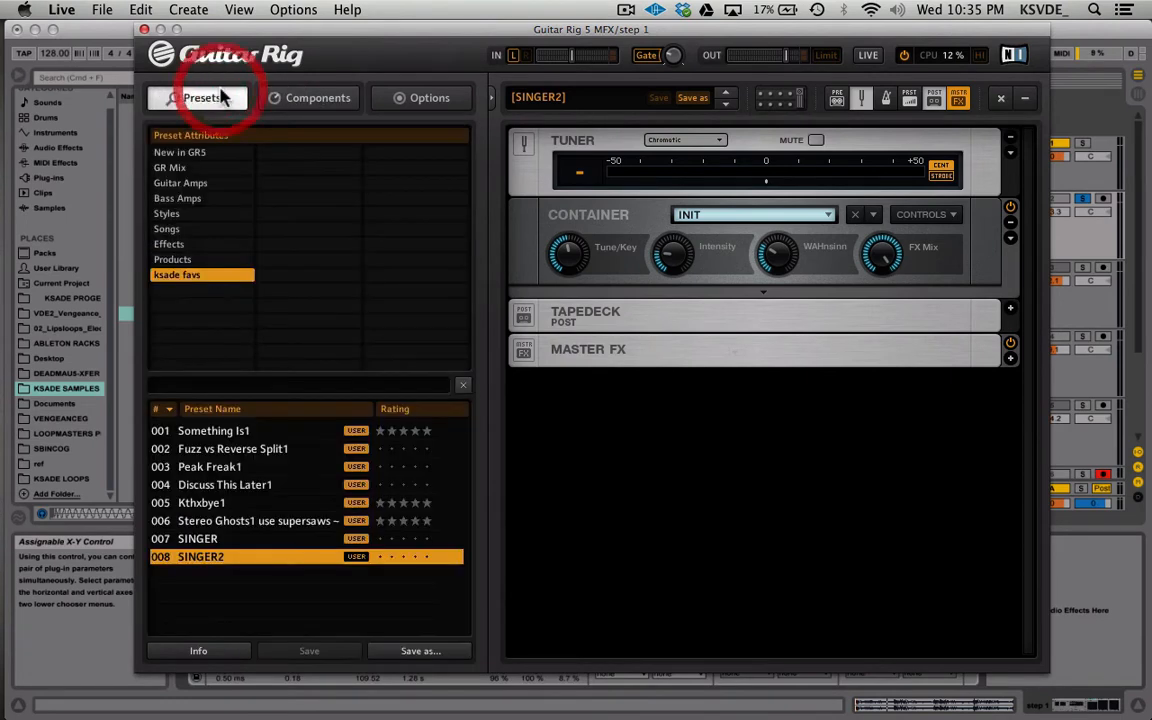
click(186, 245)
click(300, 188)
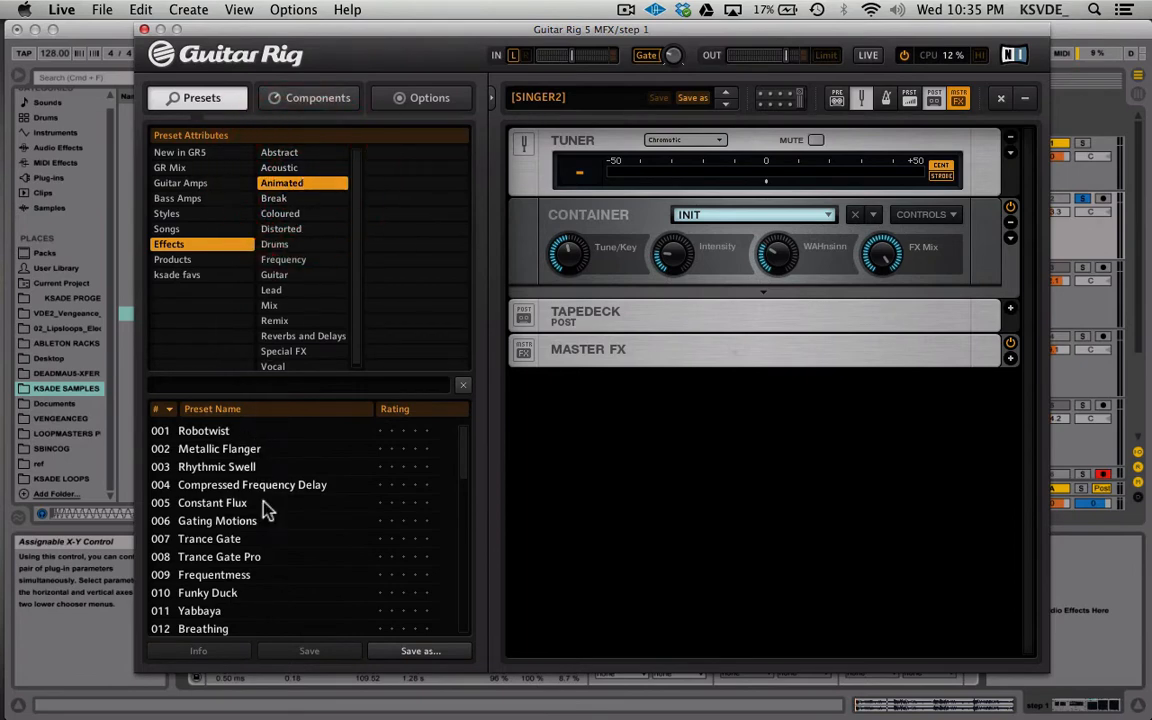
- Load the Sing Along preset from the Animated effects list into Guitar Rig
scroll(266, 510, down, 5)
scroll(222, 474, up, 2)
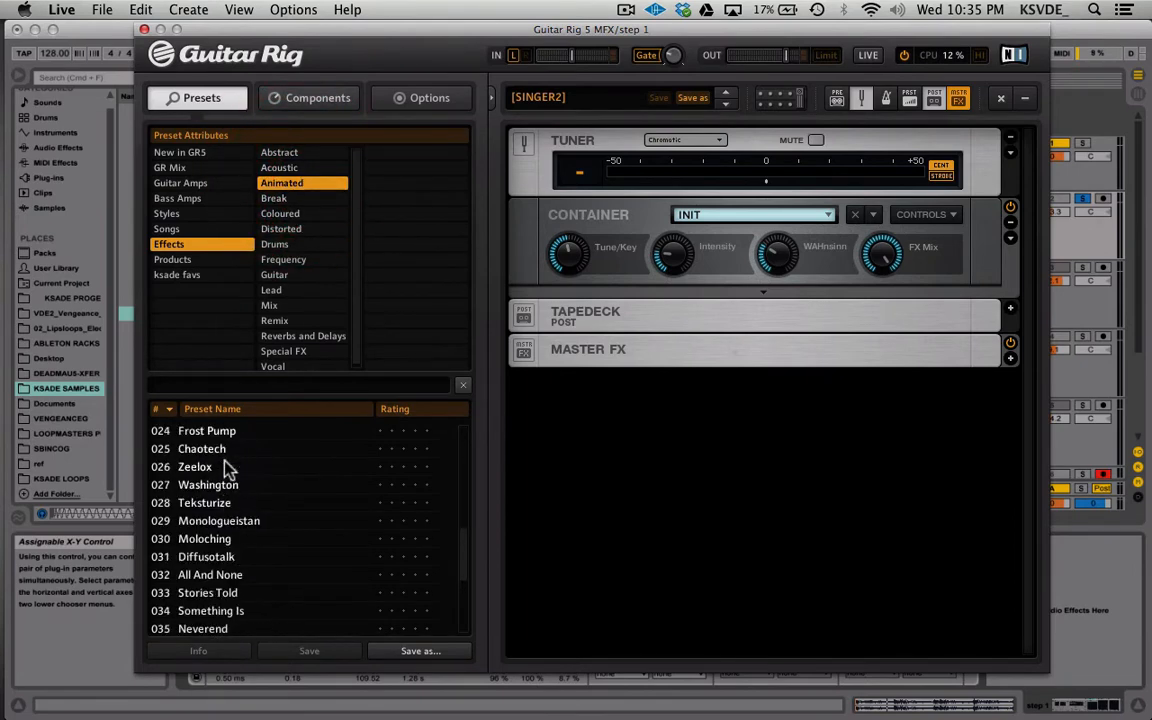
scroll(228, 455, up, 2)
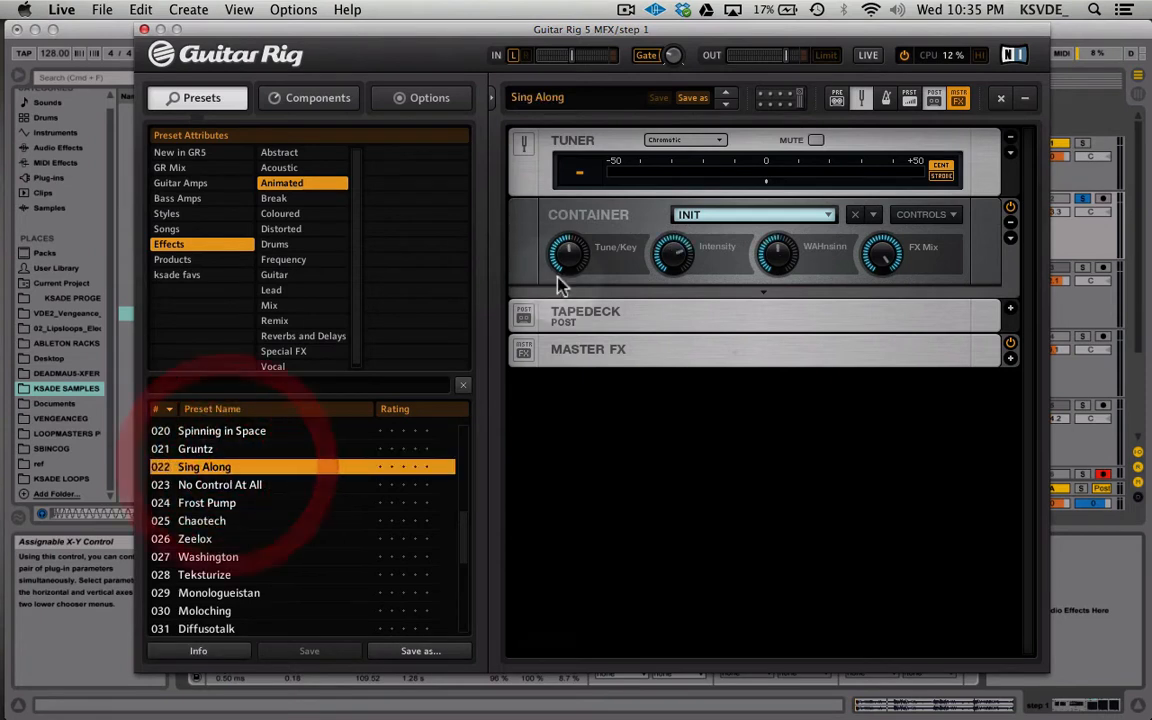
click(716, 288)
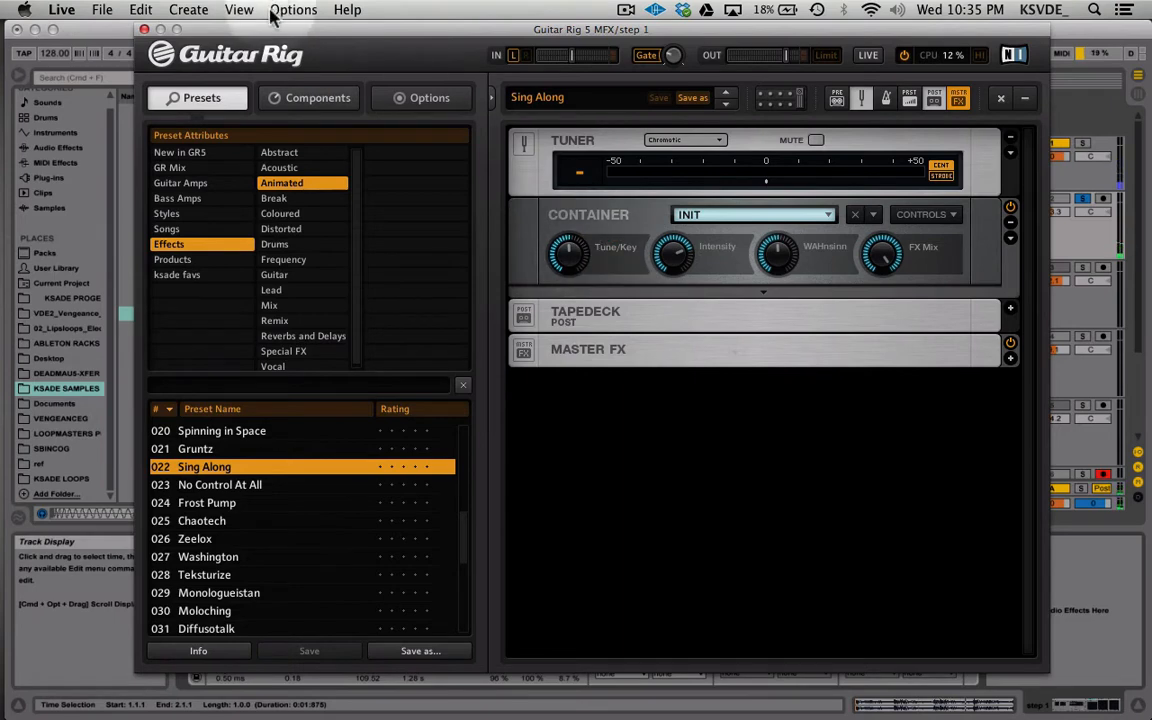
- Turn off the Fracture device in the step 1 effect rack, and reposition the Guitar Rig window over the arrangement
mouse_move(266, 35)
mouse_down()
mouse_move(904, 195)
mouse_move(933, 188)
mouse_move(1146, 214)
mouse_move(303, 12)
mouse_move(275, 51)
mouse_up()
click(597, 544)
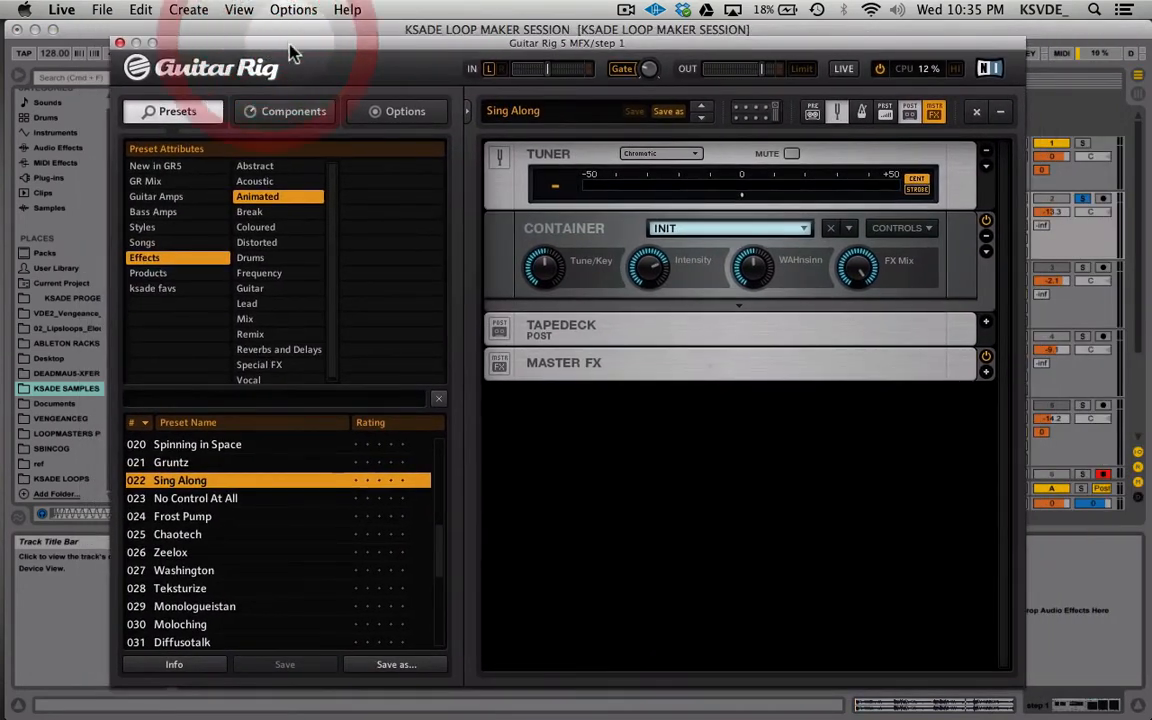
click(545, 247)
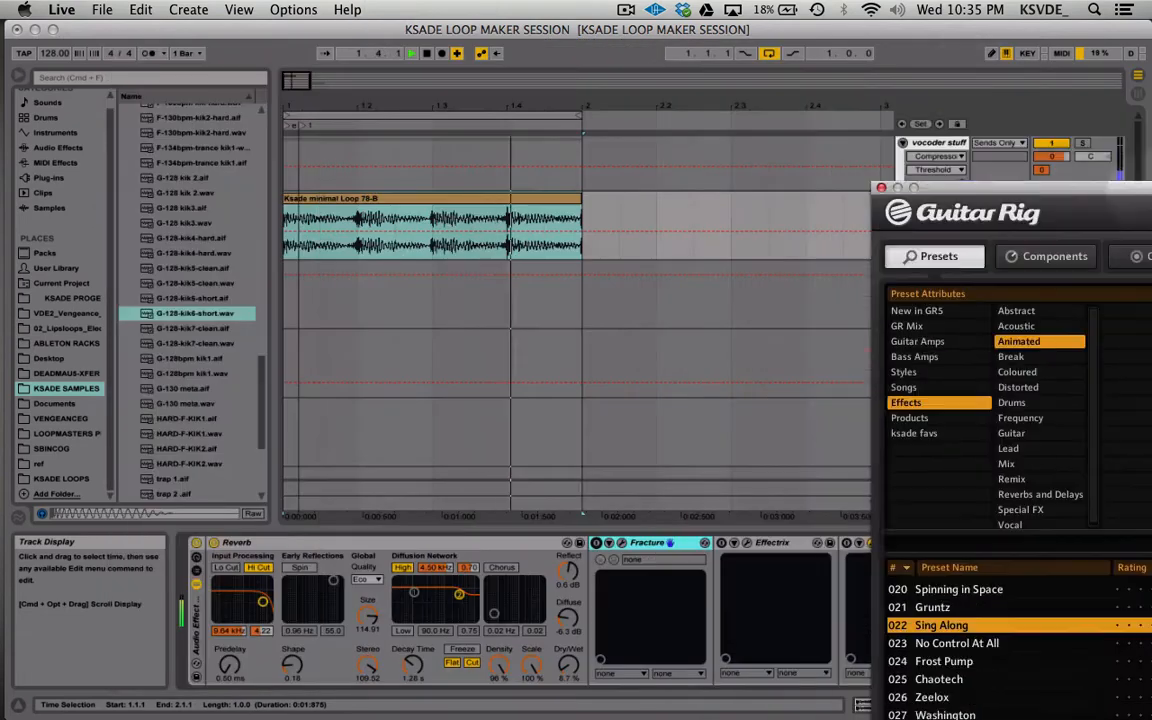
drag(1140, 186, 453, 66)
- Lower the Guitar Rig container's Tune/Key, Intensity and WAHnsinn controls while the loop plays, and close the plug-in window
click(574, 287)
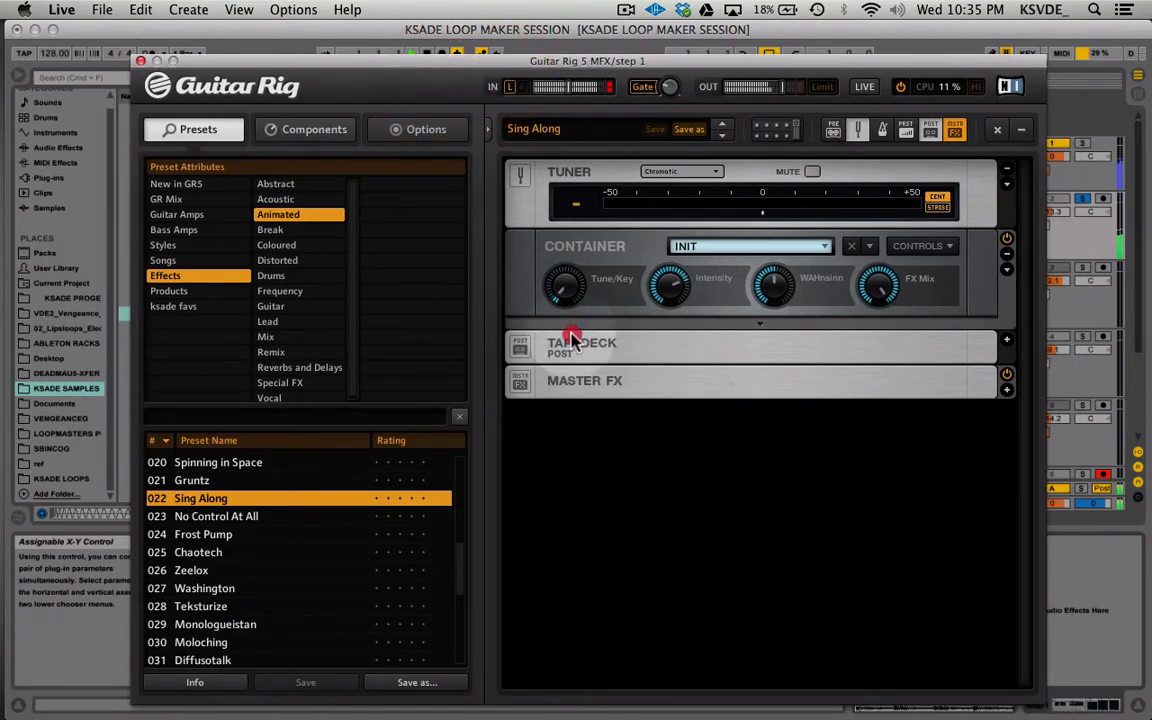
drag(599, 248, 575, 290)
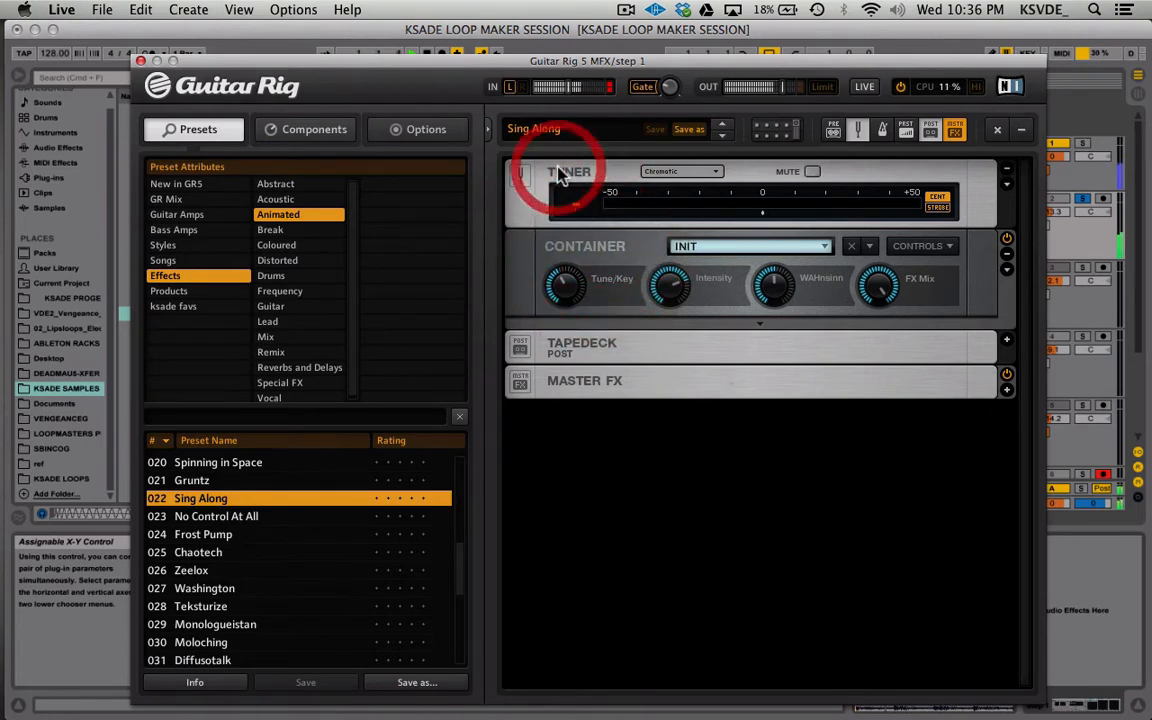
click(577, 209)
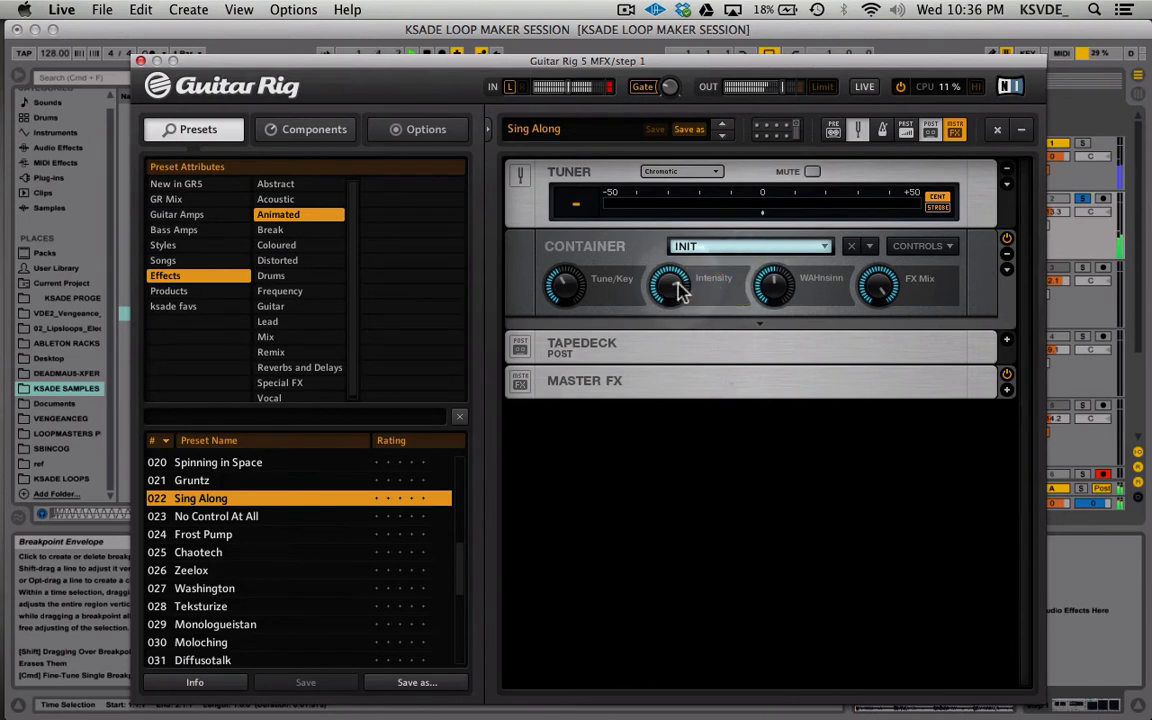
click(778, 289)
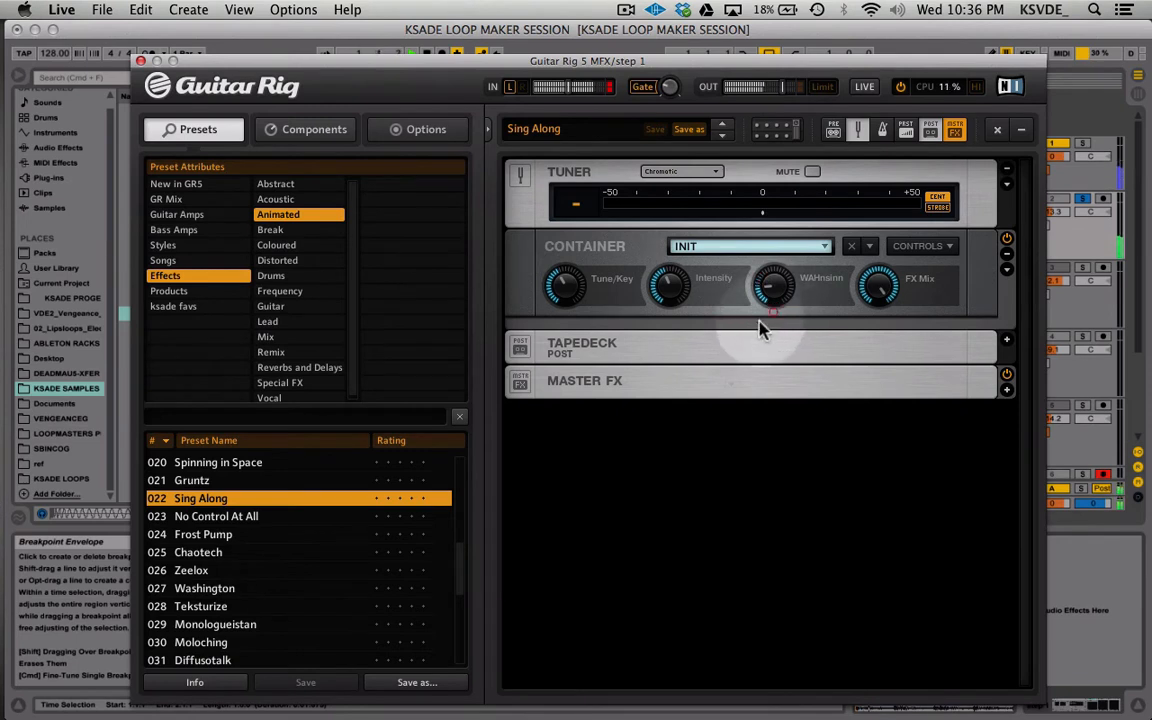
click(663, 291)
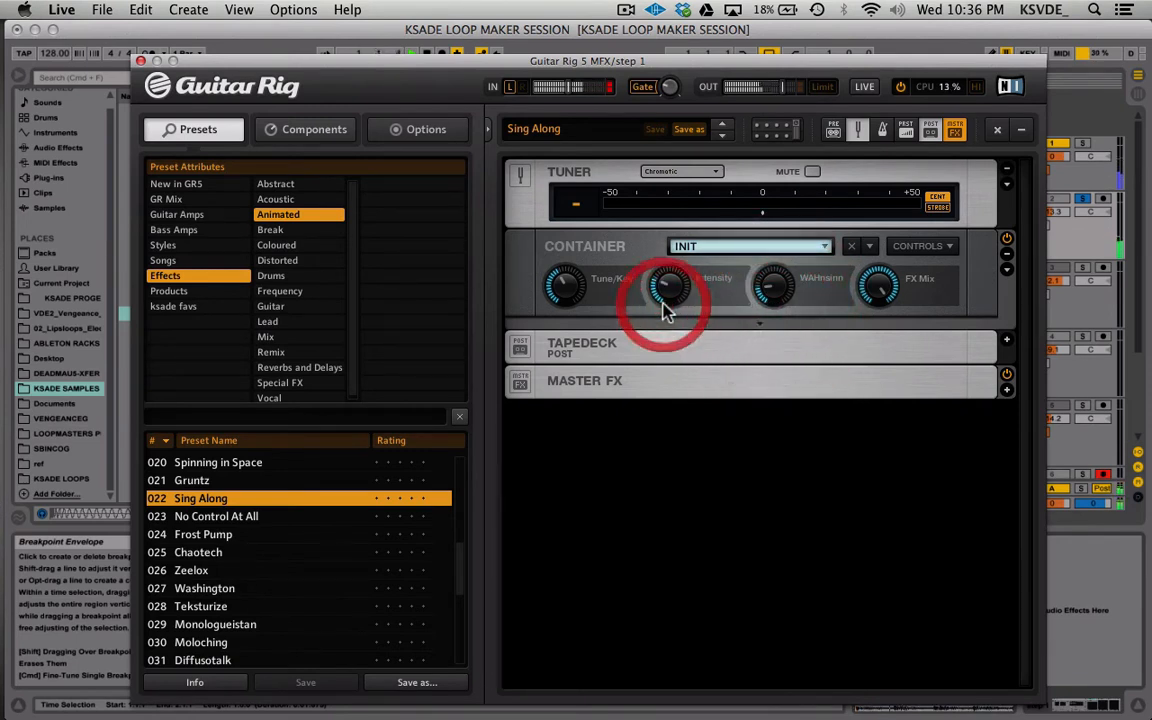
click(140, 60)
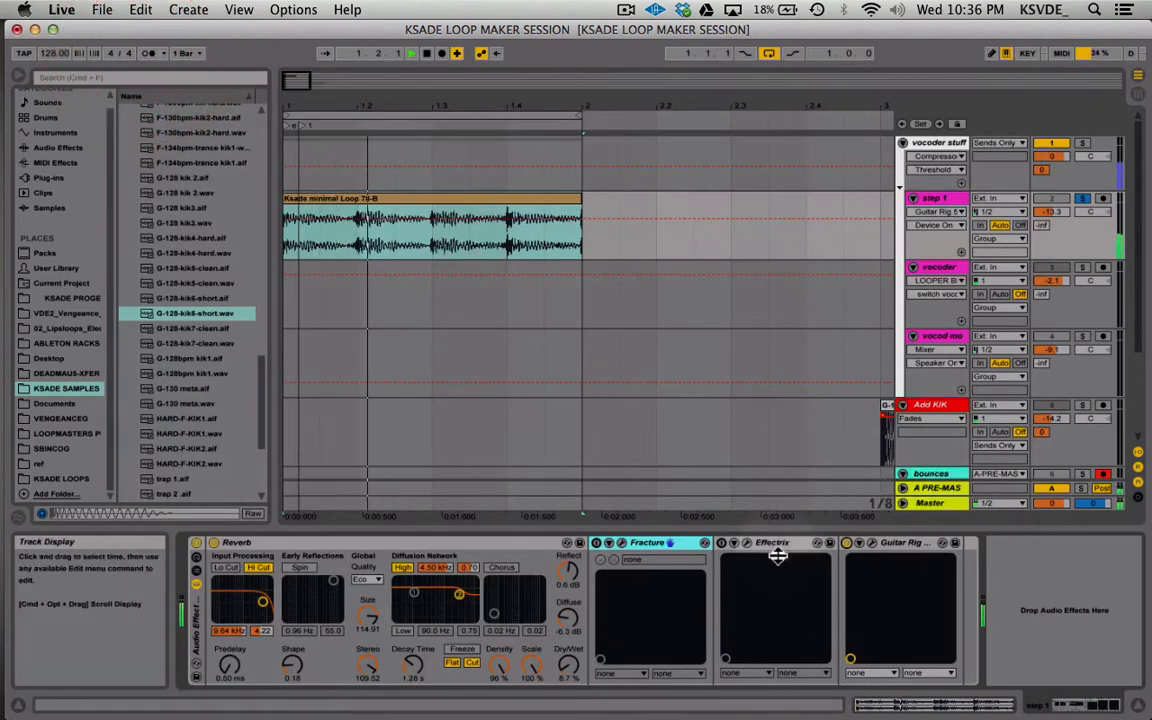
- Open Effectrix on the step 1 track and remove the Reverse block at steps 1–2 and the Vinyl block at steps 5–8
click(747, 542)
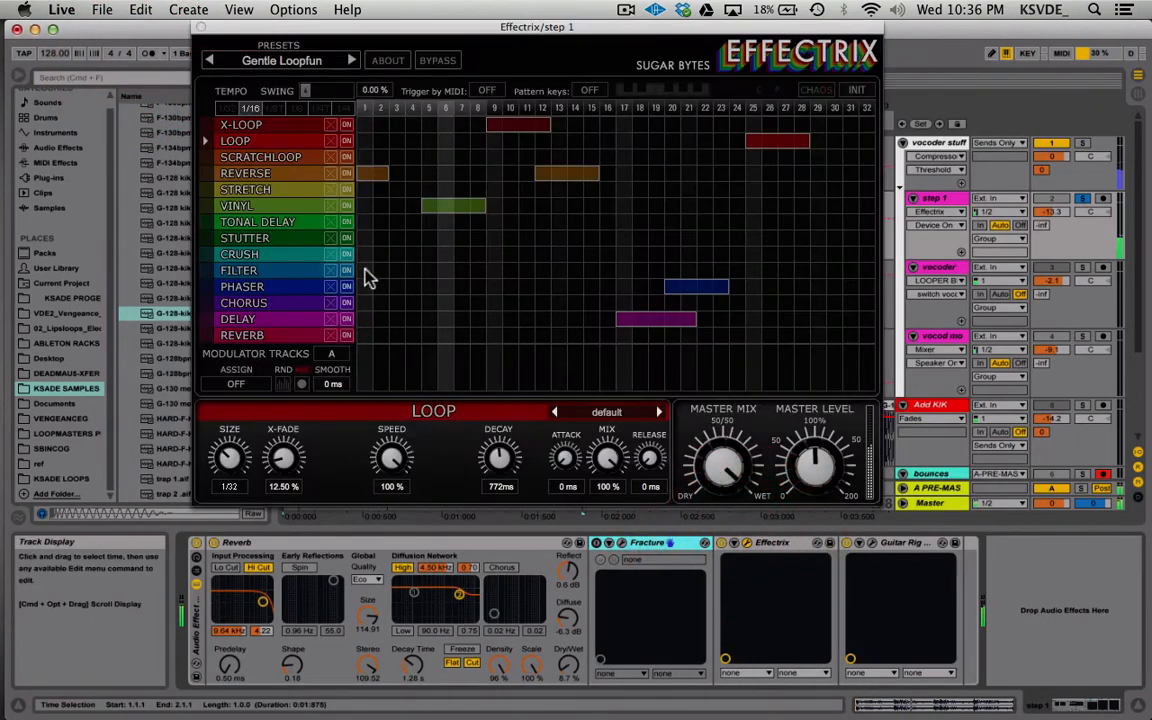
click(384, 176)
click(441, 204)
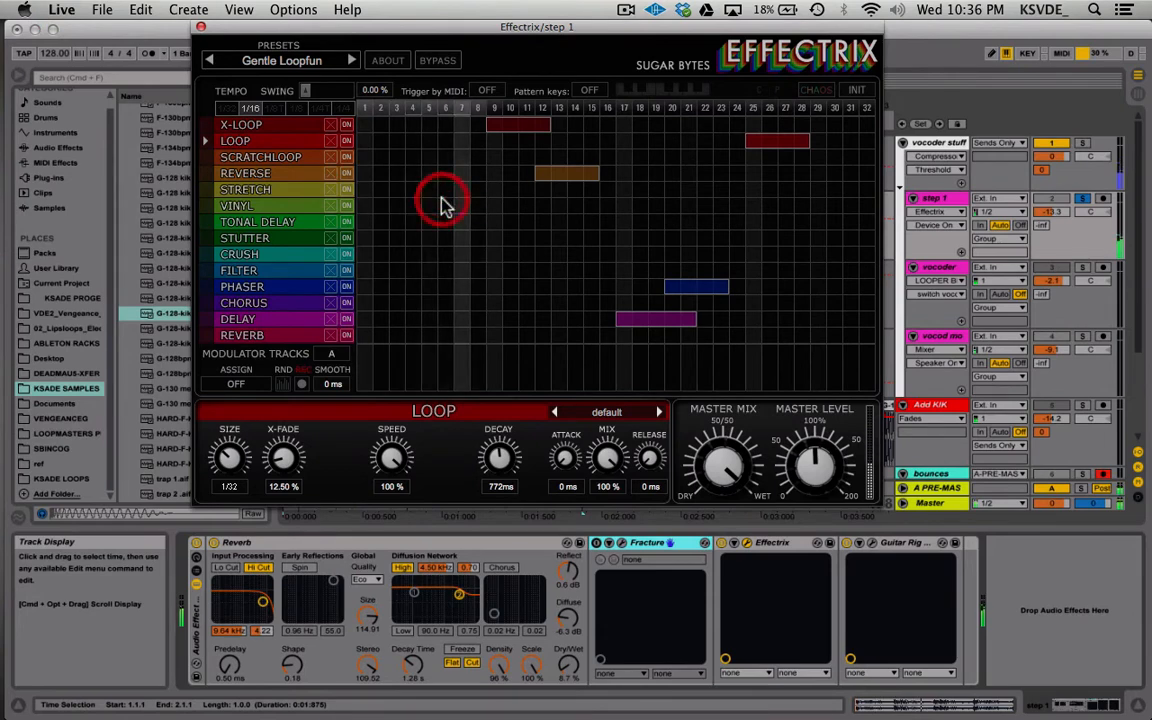
- Try a Stutter block at steps 6–7 of the Effectrix pattern and bring up the Stutter settings
drag(380, 242, 460, 237)
click(400, 237)
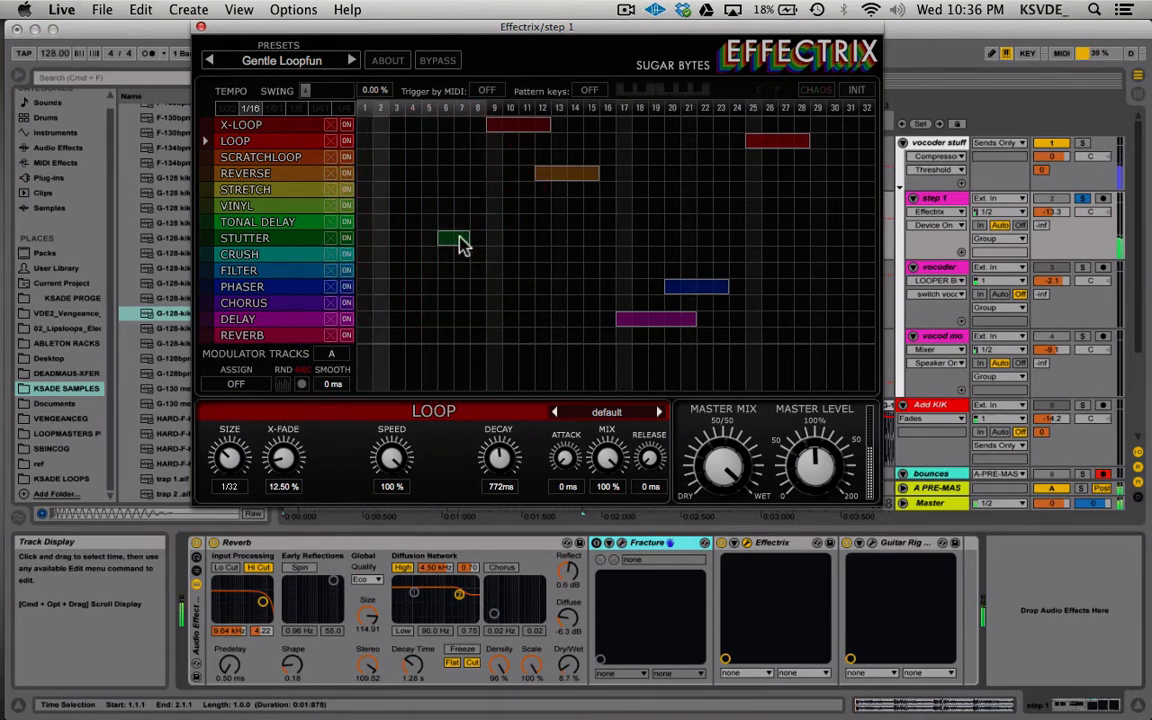
click(276, 239)
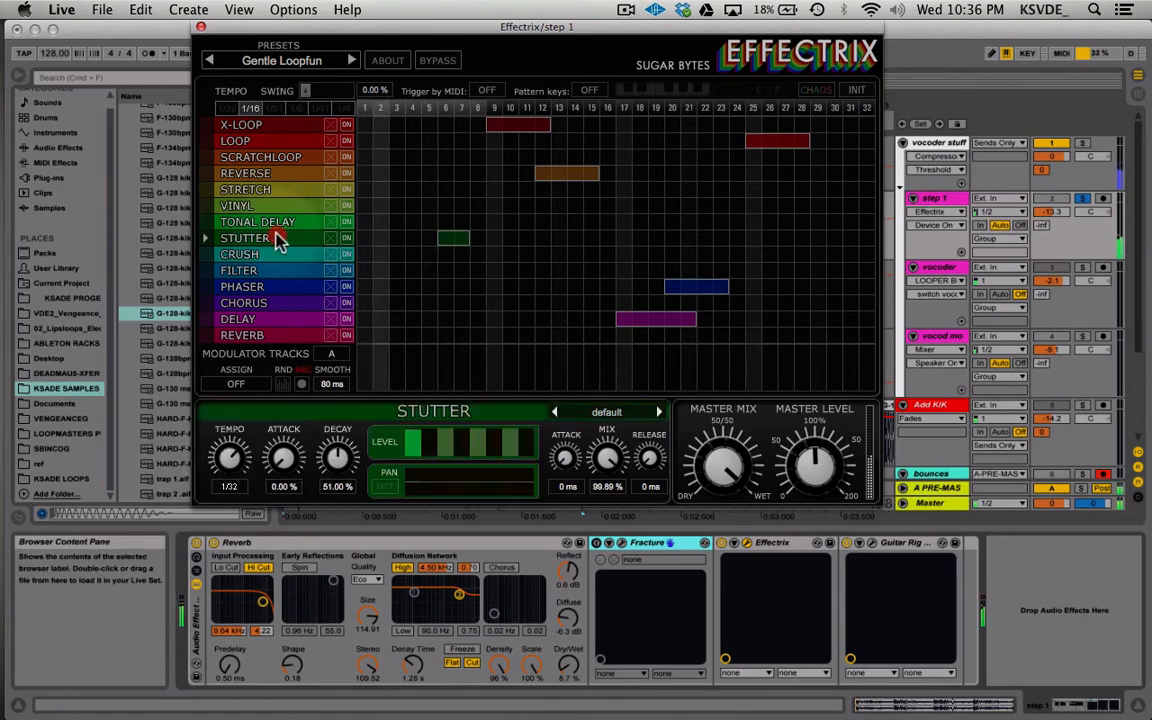
click(635, 362)
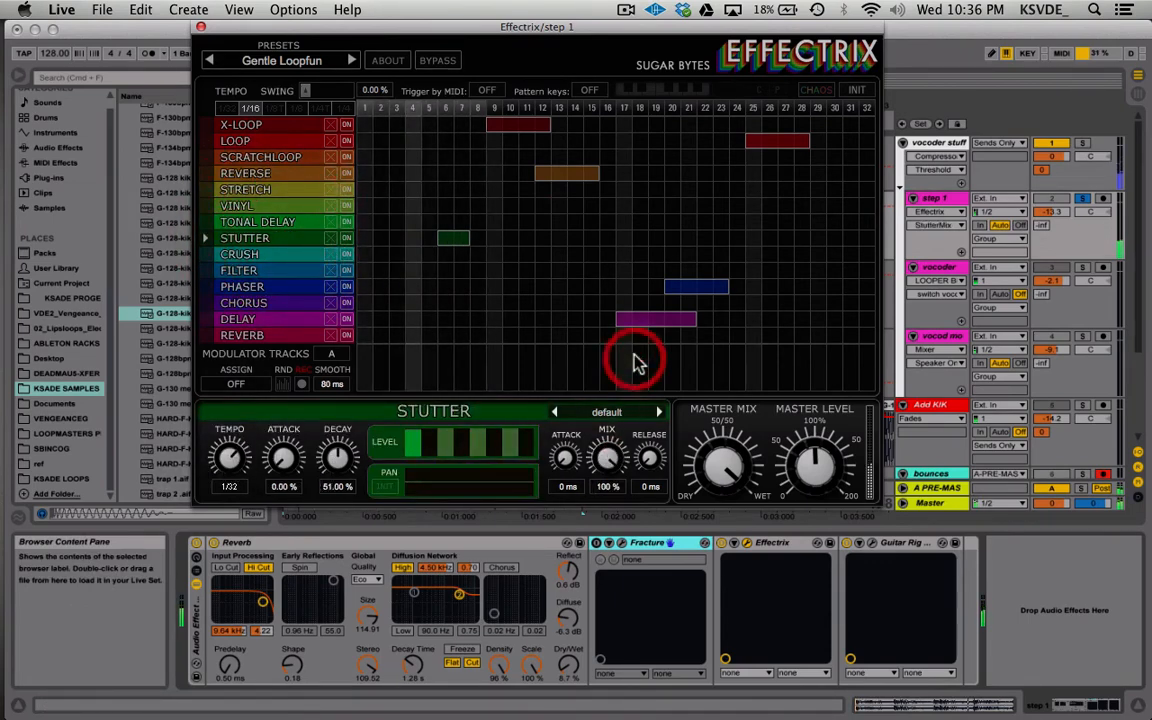
- Clear the Stutter block, try a Crush block across steps 2–6, and remove it again
drag(458, 231, 445, 262)
click(420, 231)
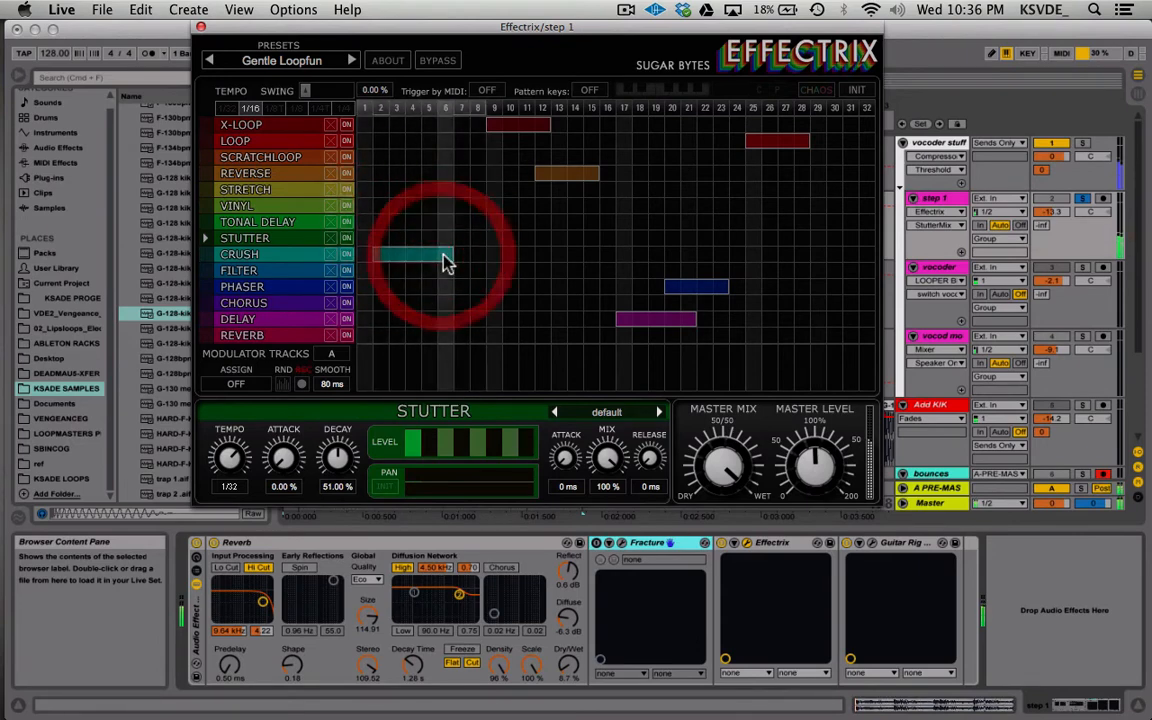
click(424, 252)
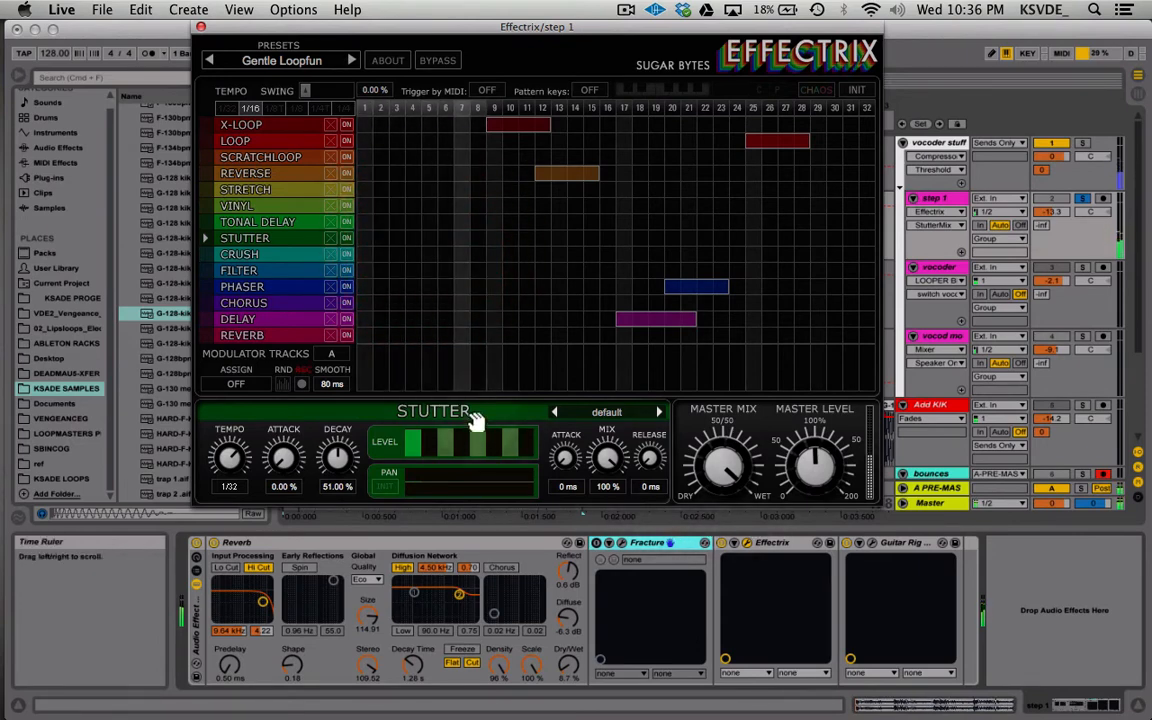
- Try a Delay block across steps 4–9 of the pattern and remove it again
drag(408, 319, 501, 320)
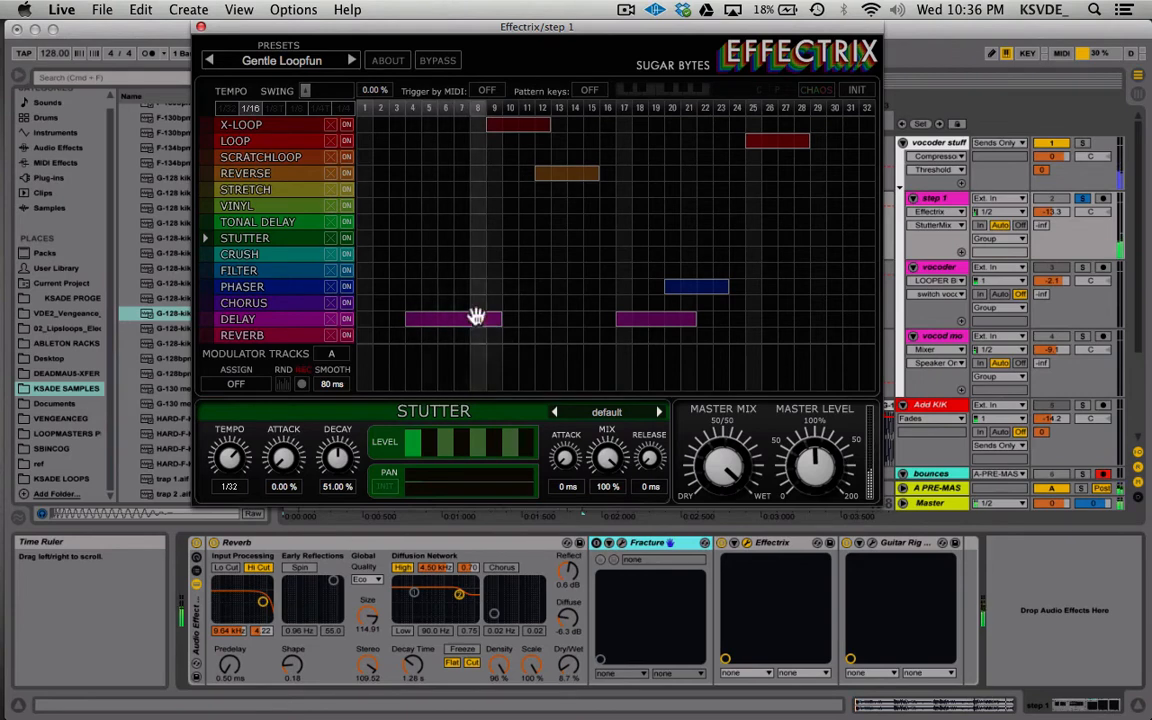
click(476, 317)
click(722, 463)
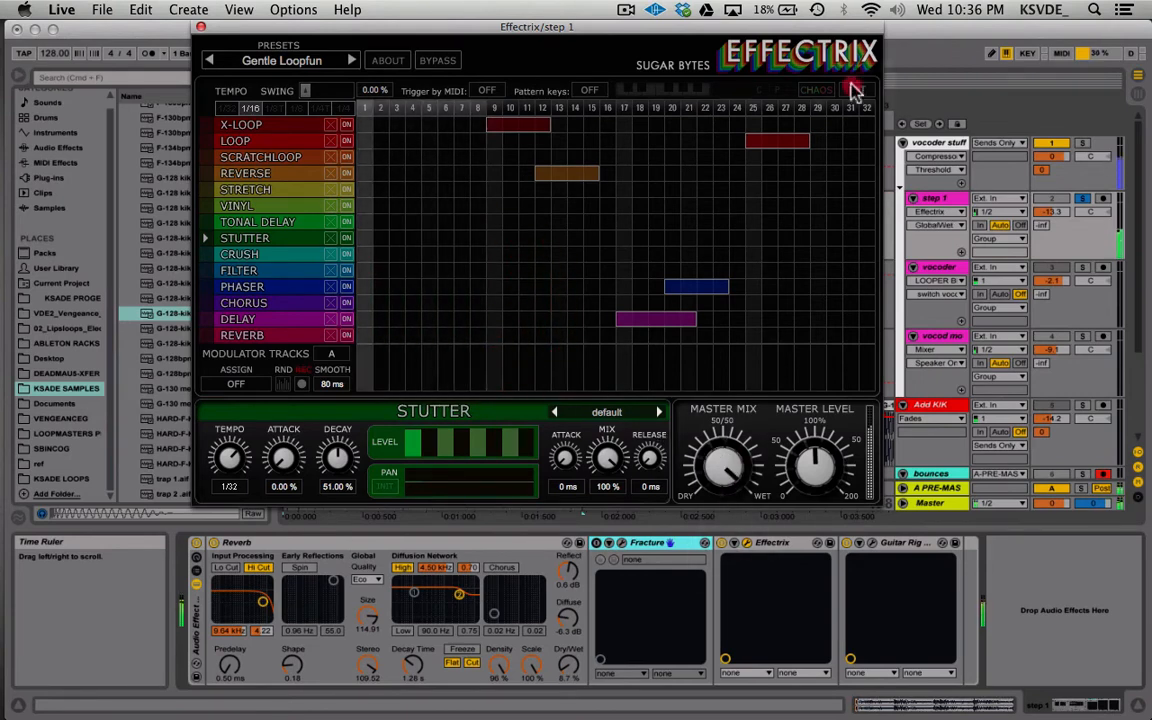
- Try X-Loop, Scratchloop and Reverse blocks in the first eight steps, clear them, and close Effectrix
drag(365, 124, 478, 128)
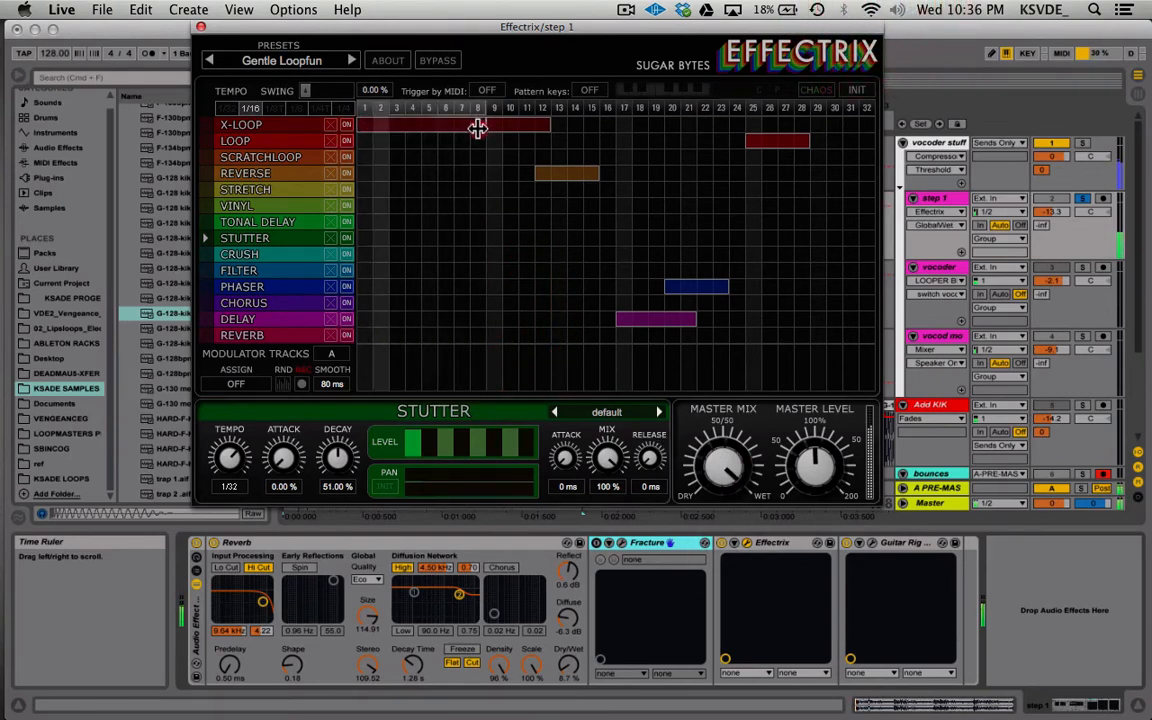
click(365, 125)
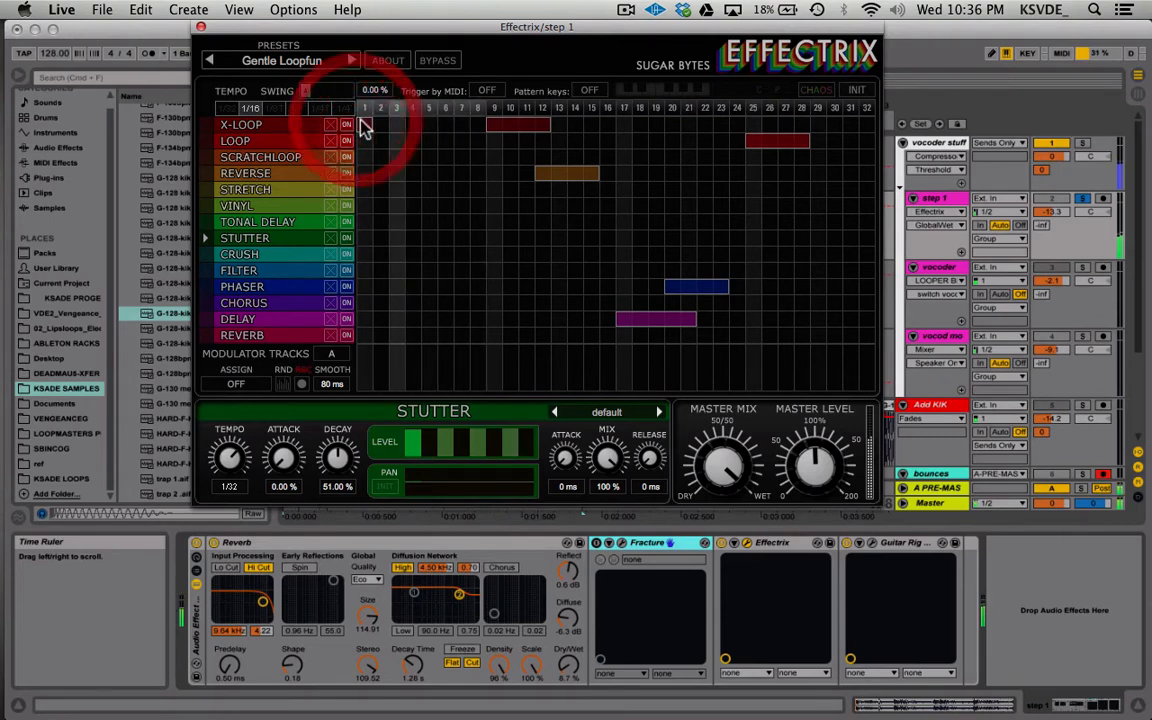
drag(362, 157, 456, 172)
click(384, 158)
click(435, 173)
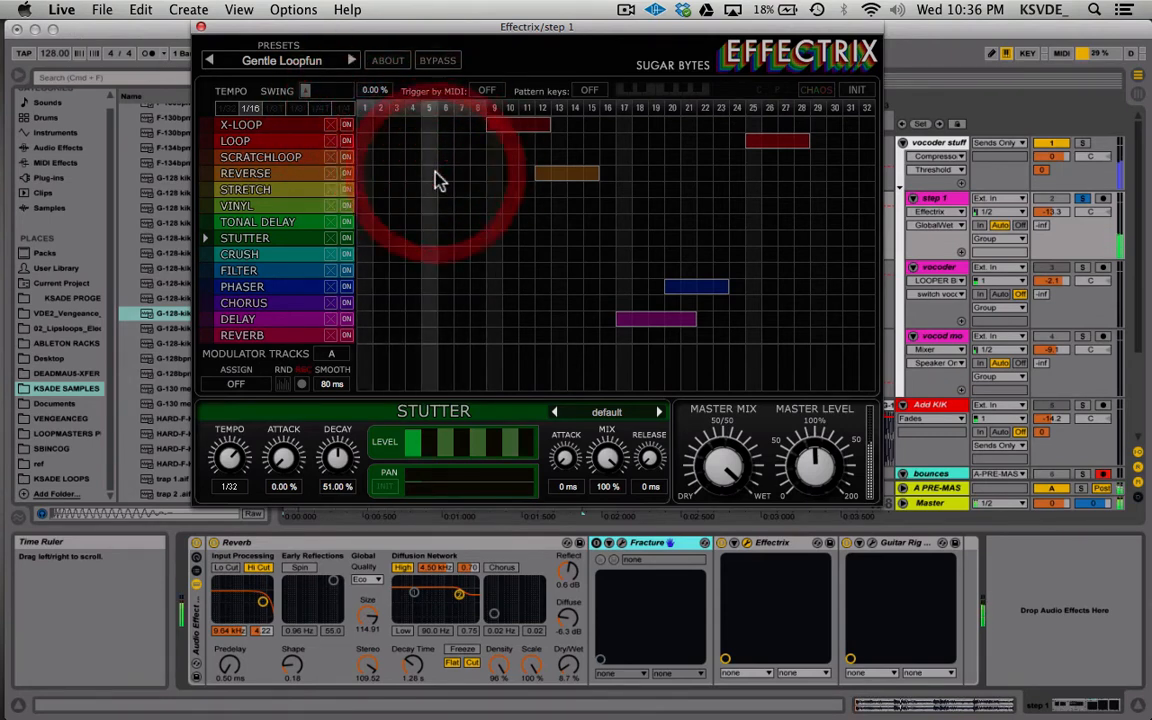
click(199, 30)
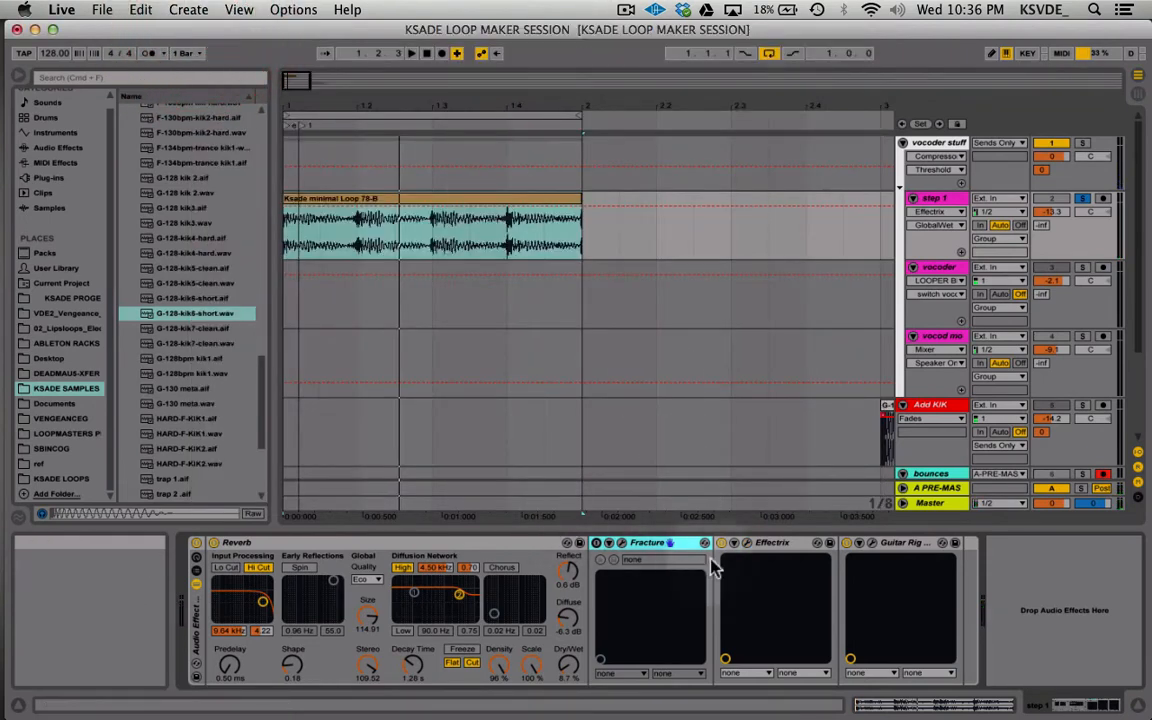
- Open the Fracture plug-in on the step 1 track to view its settings, and close it
click(744, 335)
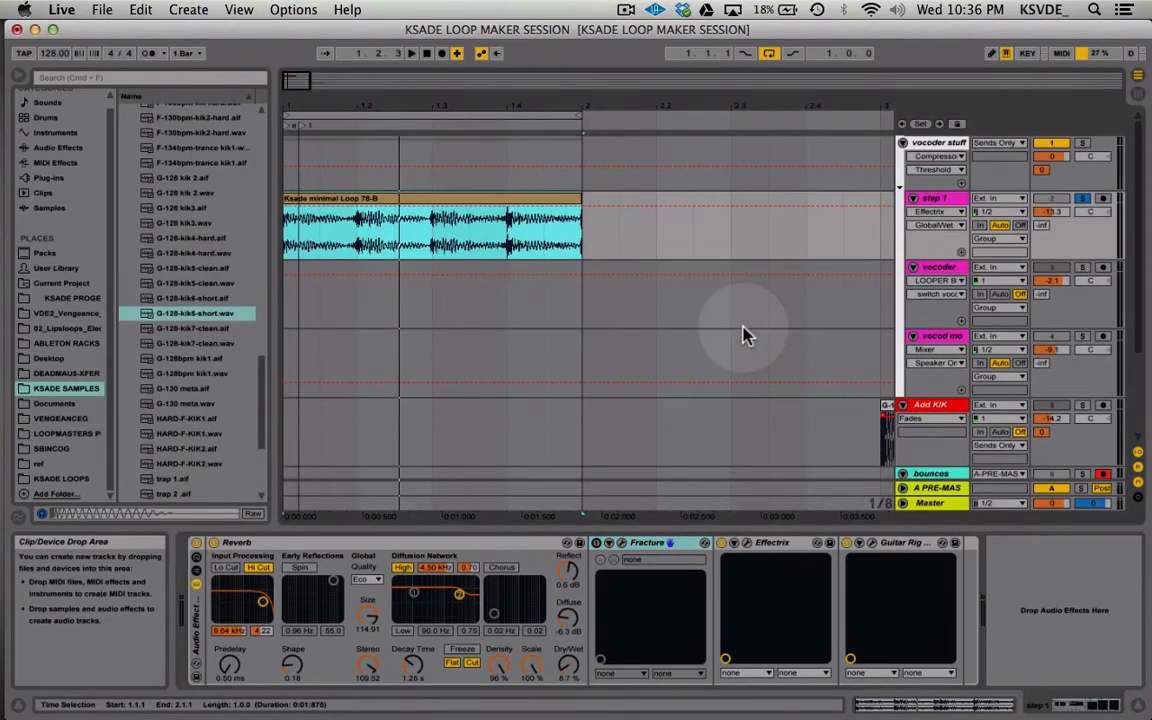
click(615, 468)
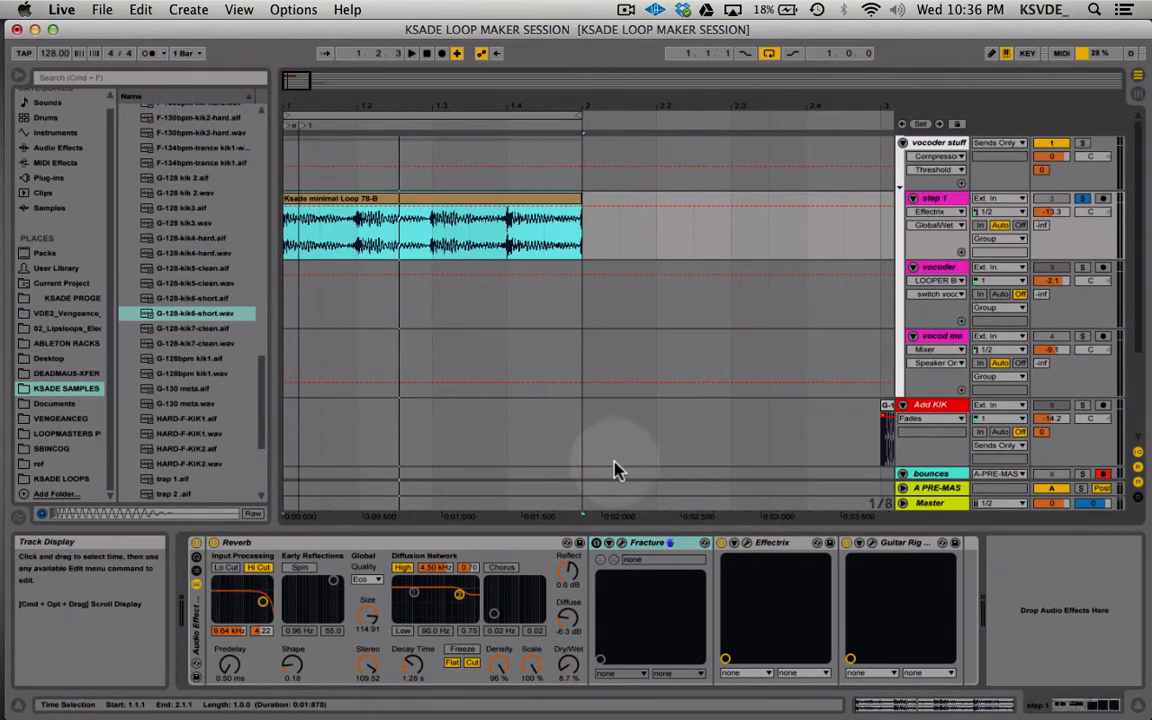
click(621, 542)
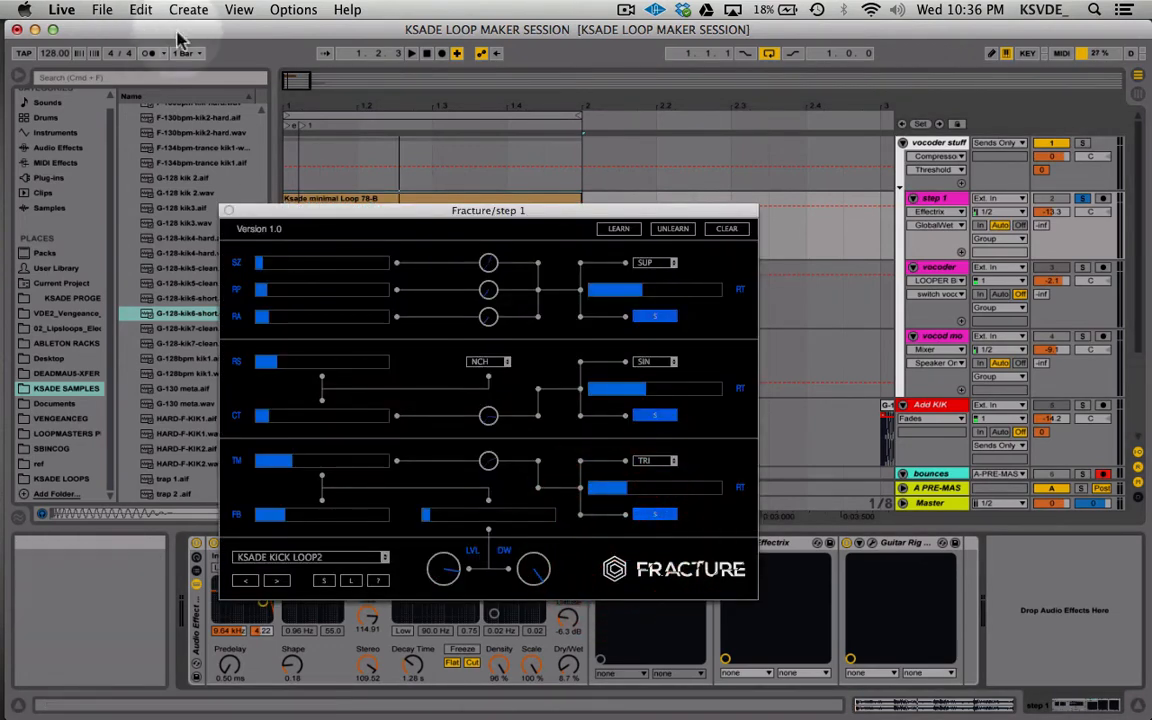
click(228, 211)
click(701, 405)
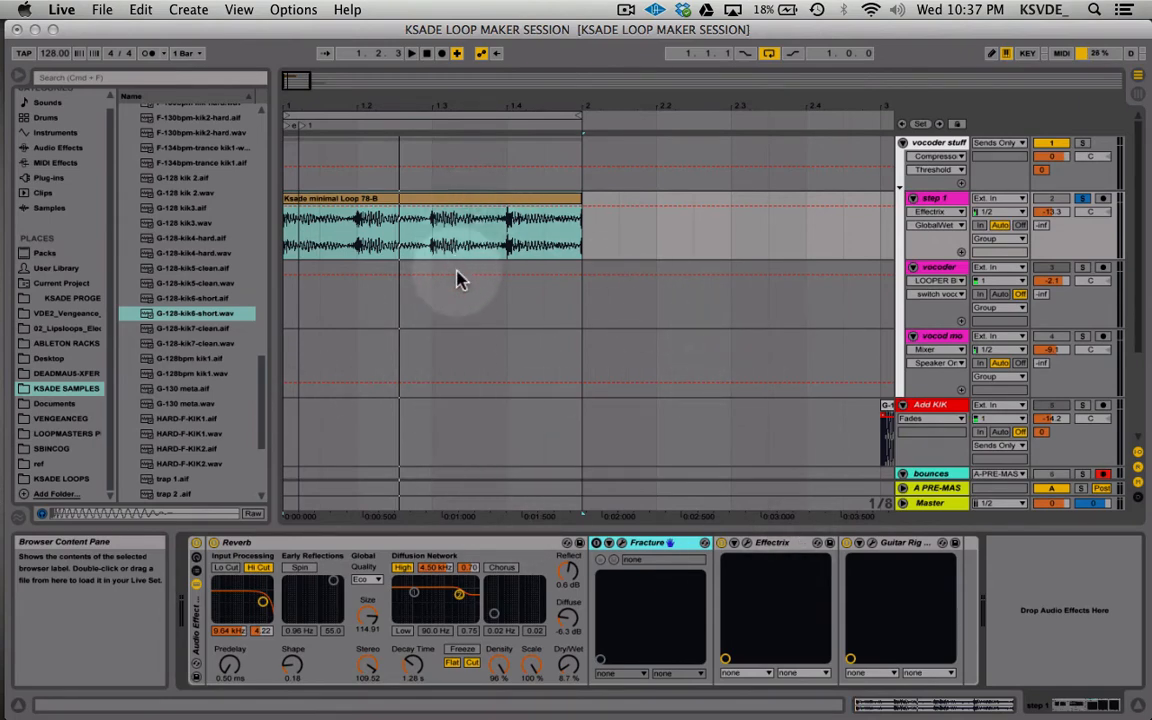
- Look over the session's tracks from the vocoder stuff group down to the bounces and 7 Audio tracks
scroll(657, 308, down, 2)
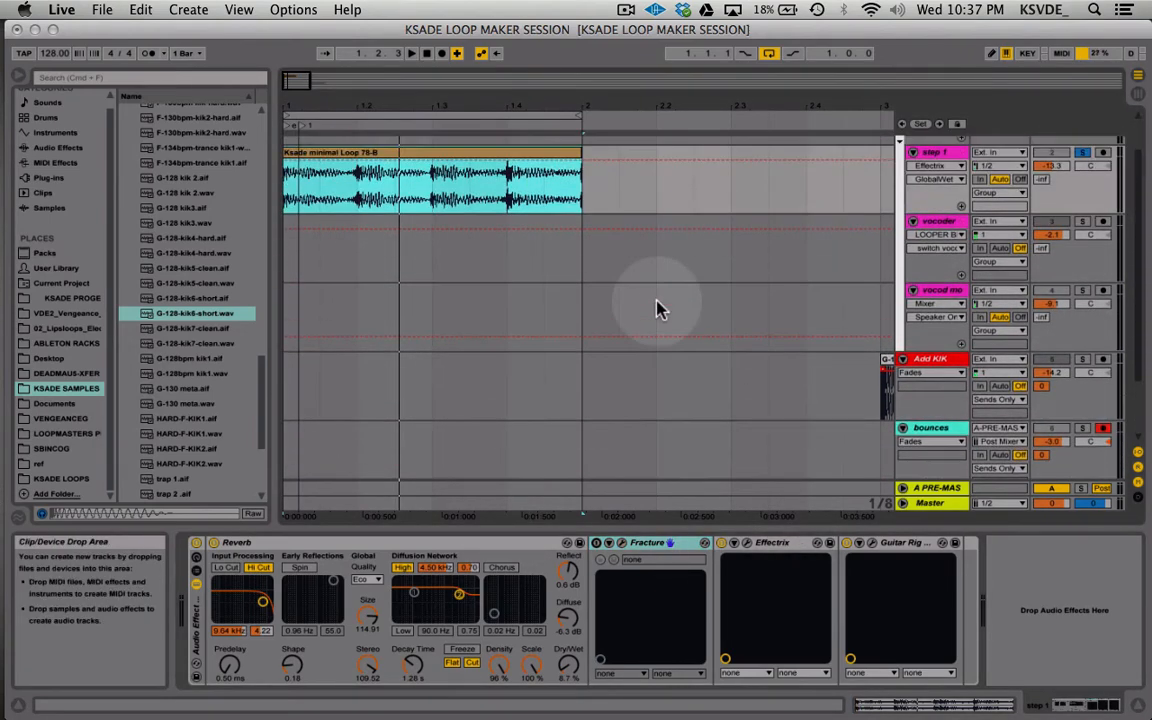
scroll(700, 305, down, 2)
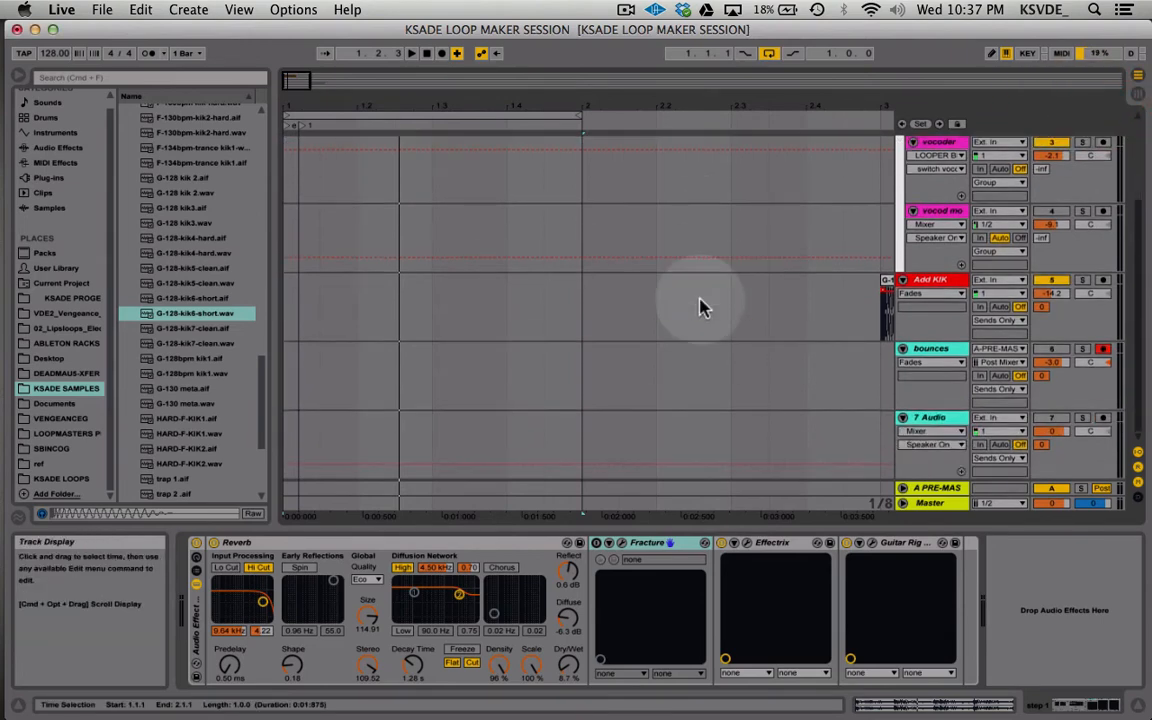
scroll(700, 305, up, 3)
scroll(700, 308, down, 3)
scroll(426, 180, up, 2)
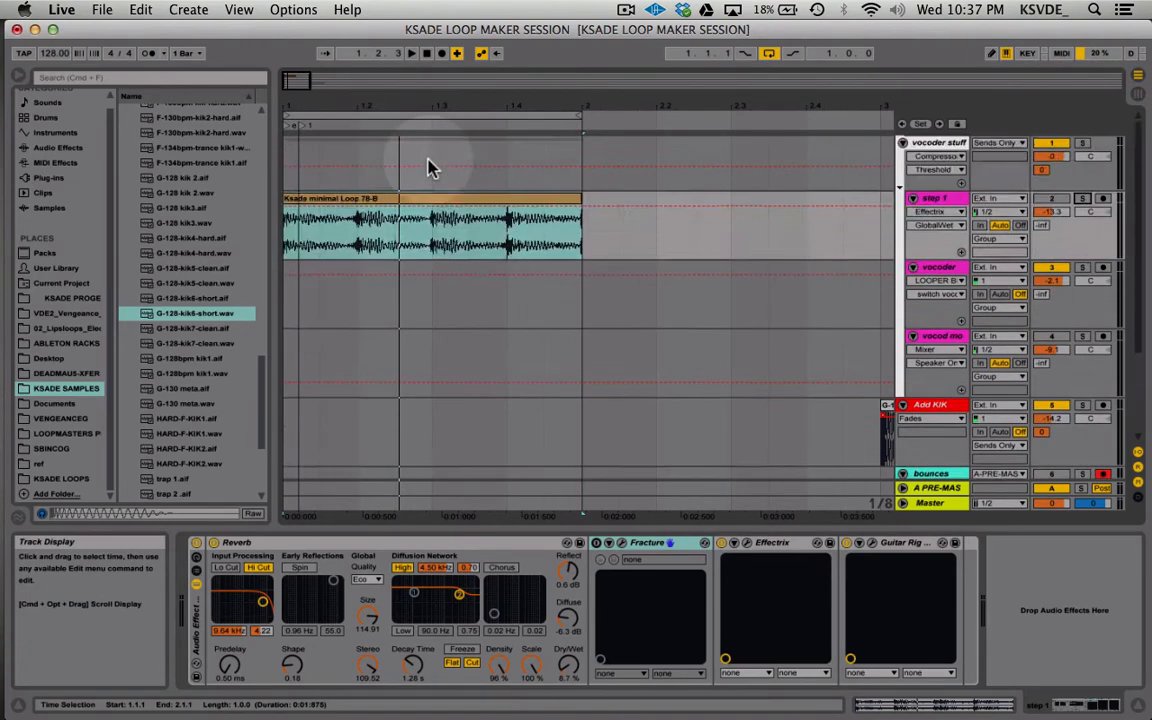
scroll(429, 167, down, 2)
scroll(500, 240, up, 2)
scroll(600, 330, down, 3)
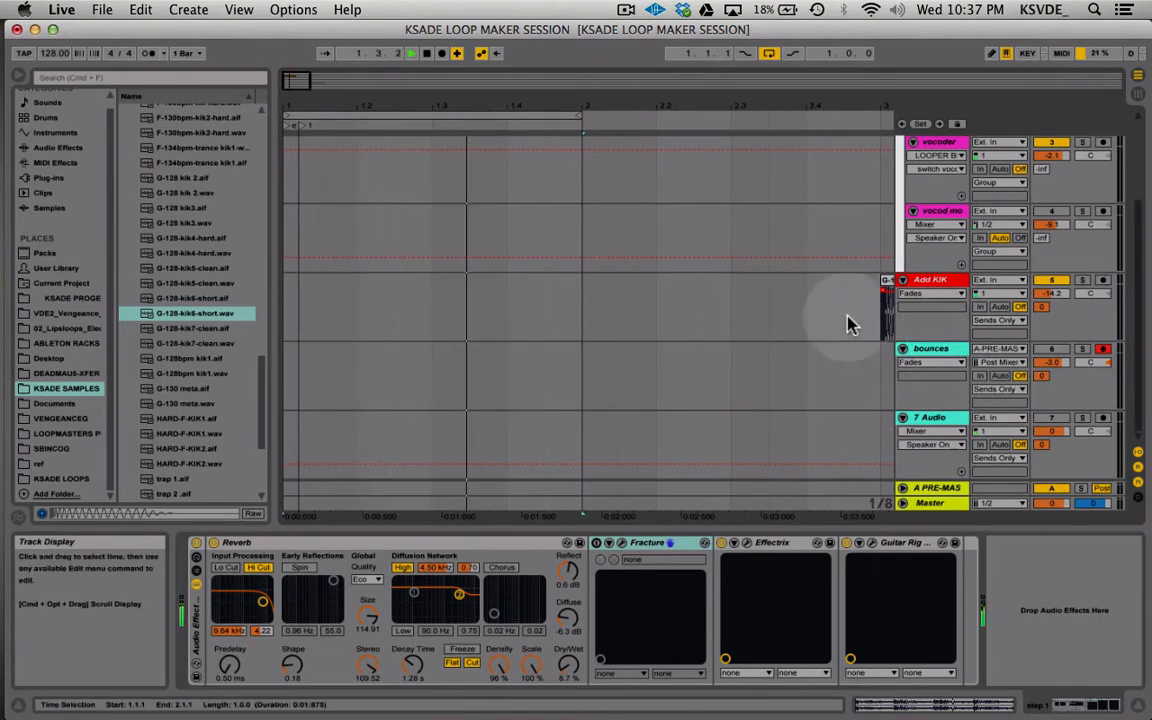
- Solo the step 1 track and record its processed output onto the bounces track for the looped bar
scroll(880, 300, up, 3)
click(1082, 198)
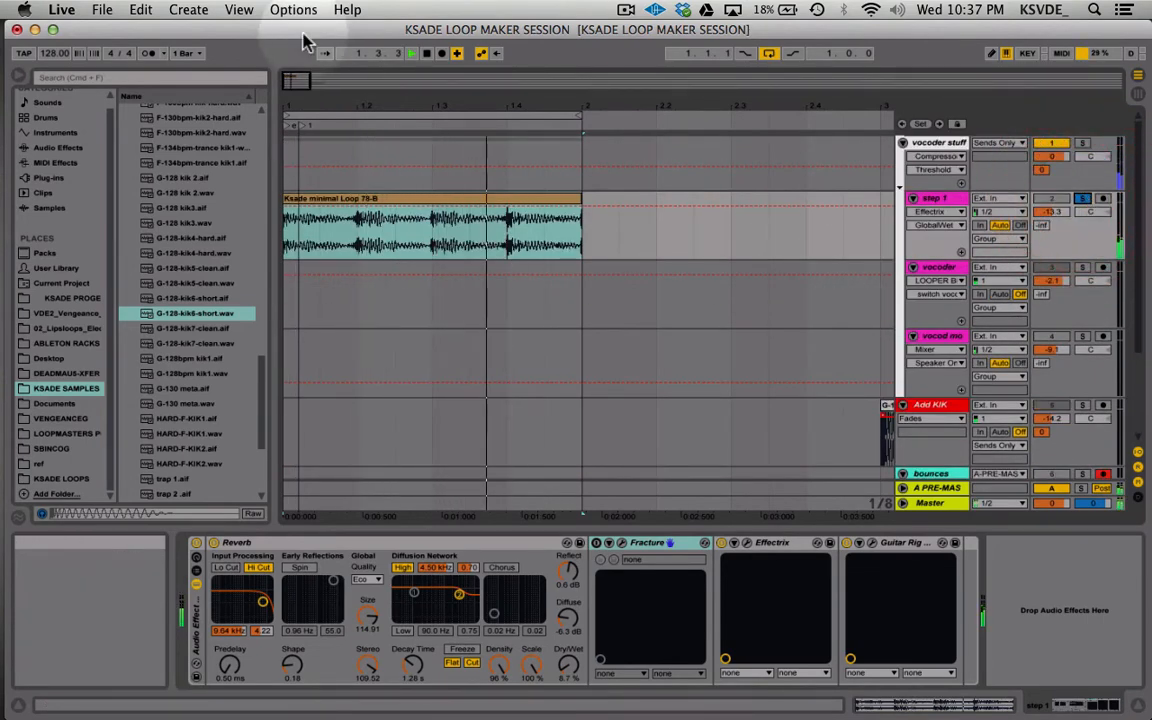
click(441, 53)
scroll(437, 224, down, 3)
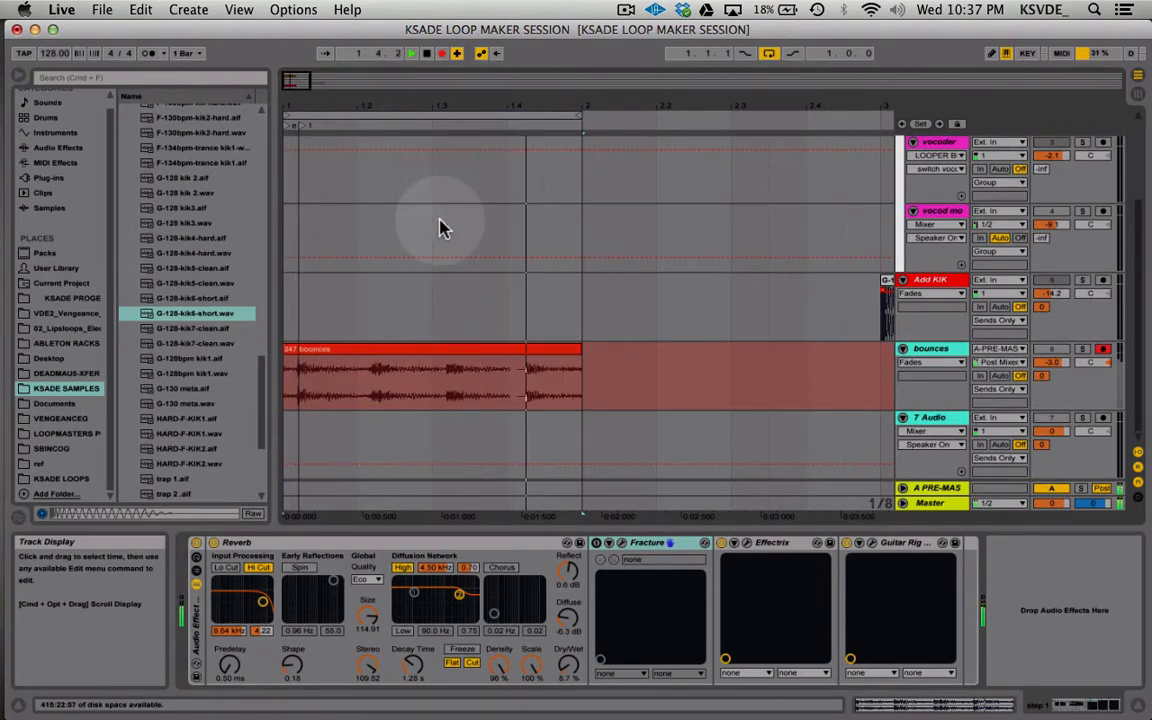
key(space)
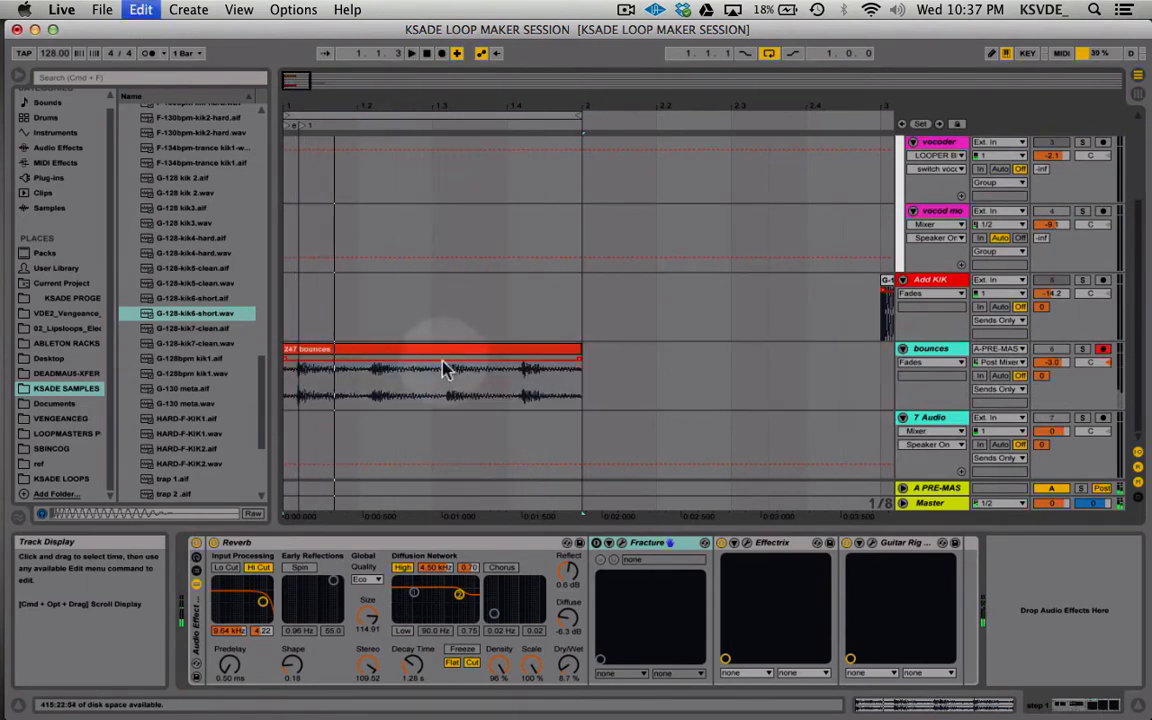
- Trim the recording delay off the start of the 247 bounces clip and align the clip to 1.1.1
click(288, 349)
drag(298, 349, 284, 349)
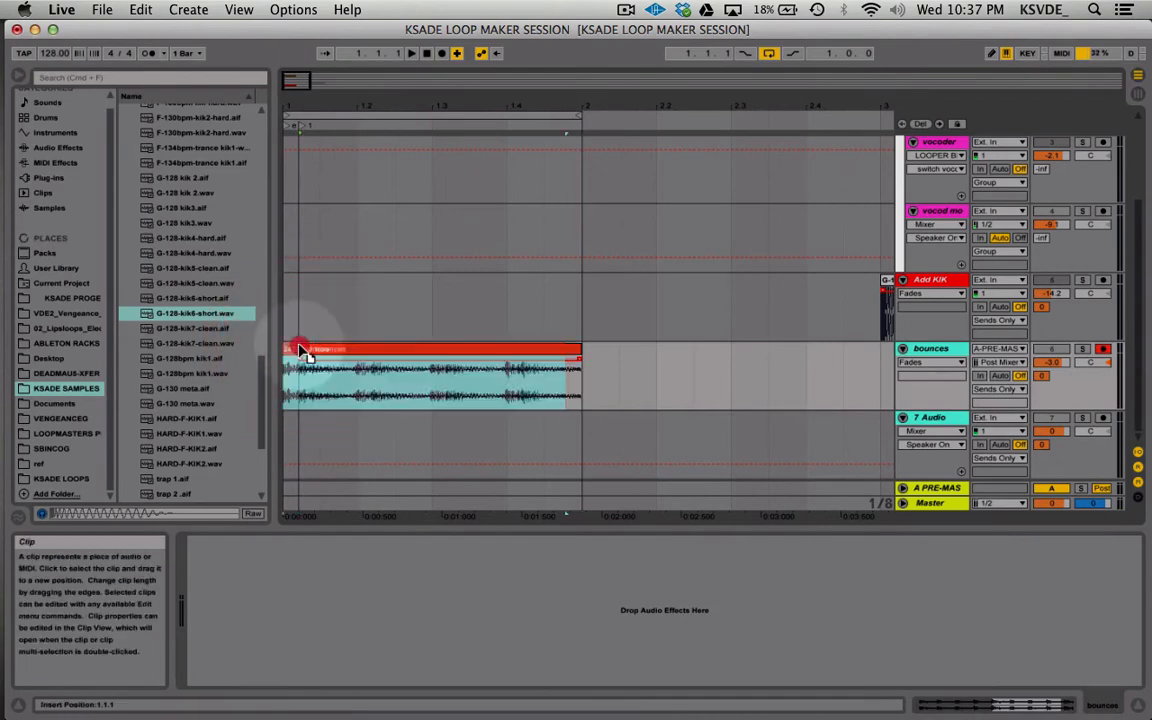
click(545, 352)
- Move the 247 bounces clip onto the vocoder track at bar 1, solo that track and audition it
scroll(514, 364, up, 3)
drag(486, 463, 487, 289)
click(1082, 253)
key(space)
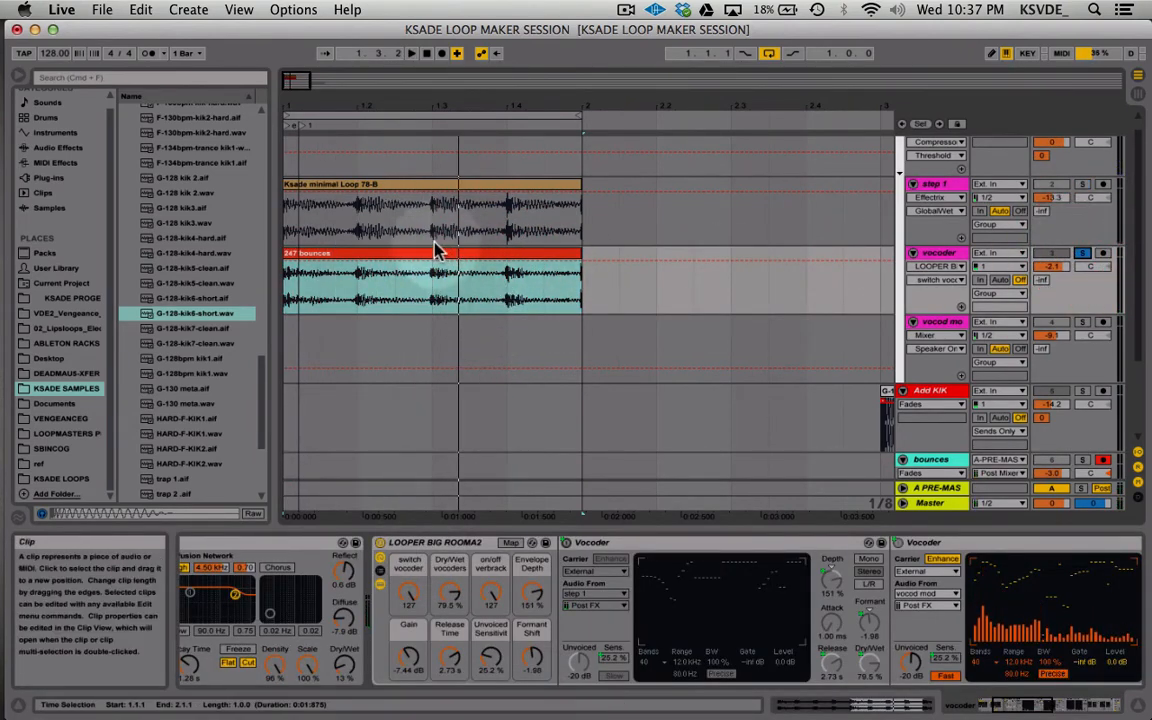
- Place the 247 bounces clip at bar 2 of the step 1 track and turn off that track's audio effect rack
drag(437, 250, 740, 231)
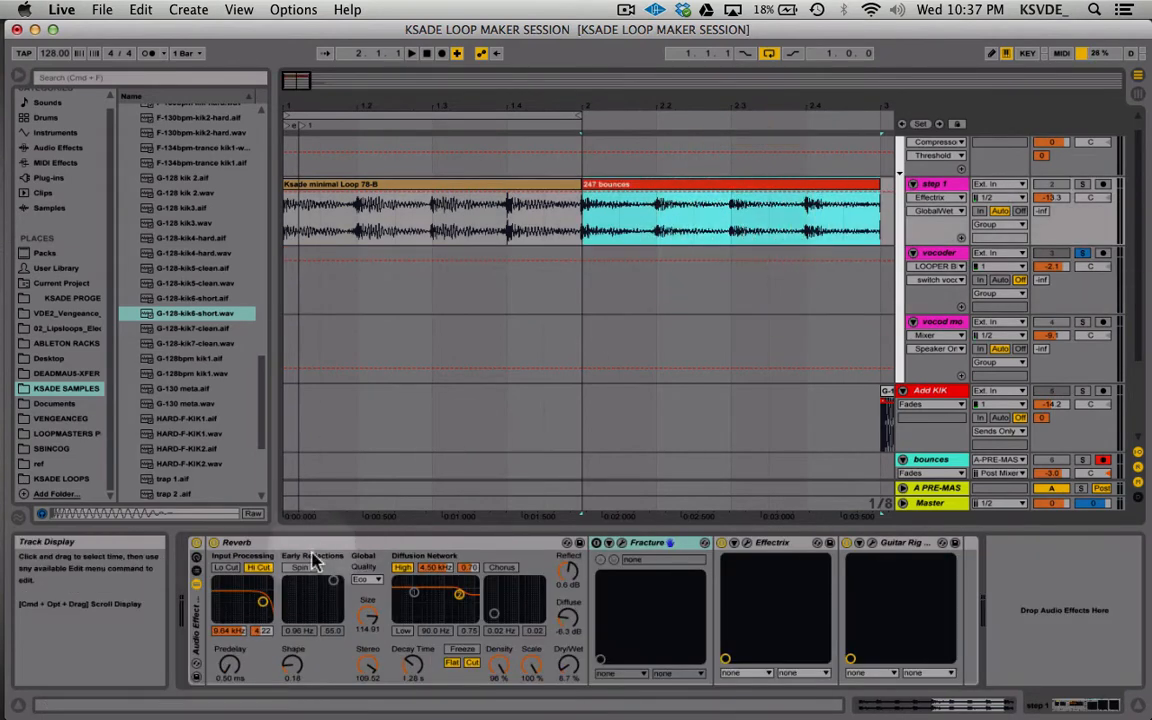
click(288, 218)
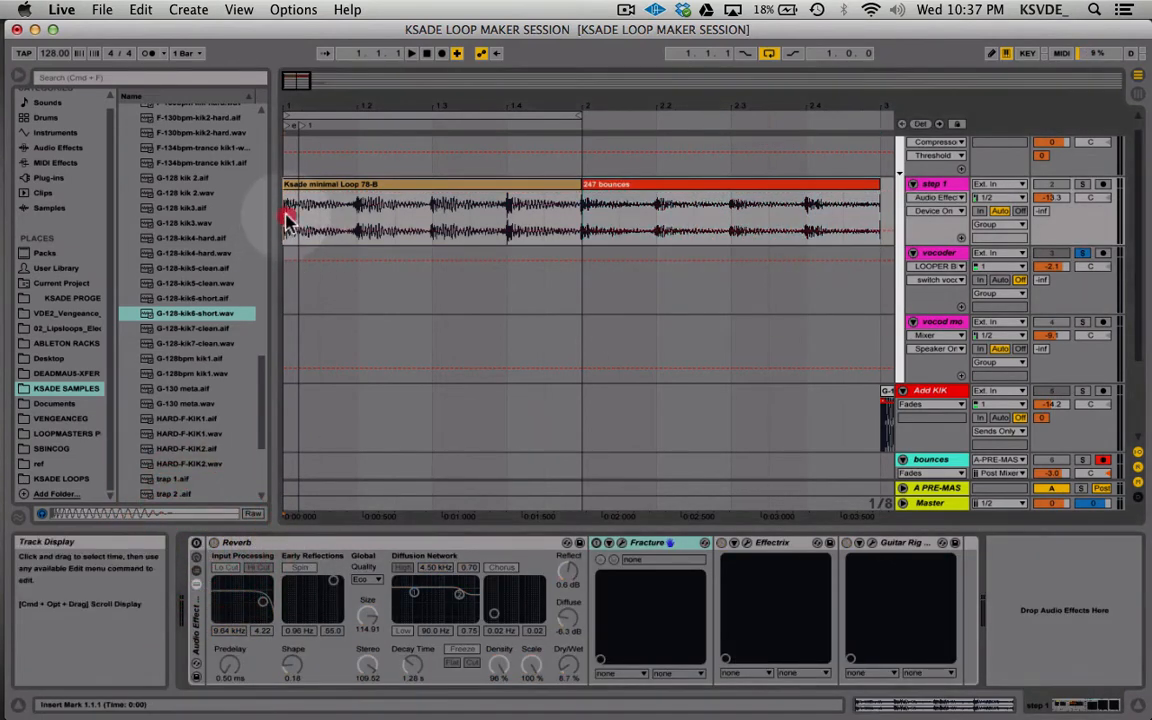
- Solo the step 1 track, turn off loop playback, and listen to the original and bounced clips in sequence
scroll(638, 231, right, 5)
scroll(638, 231, left, 4)
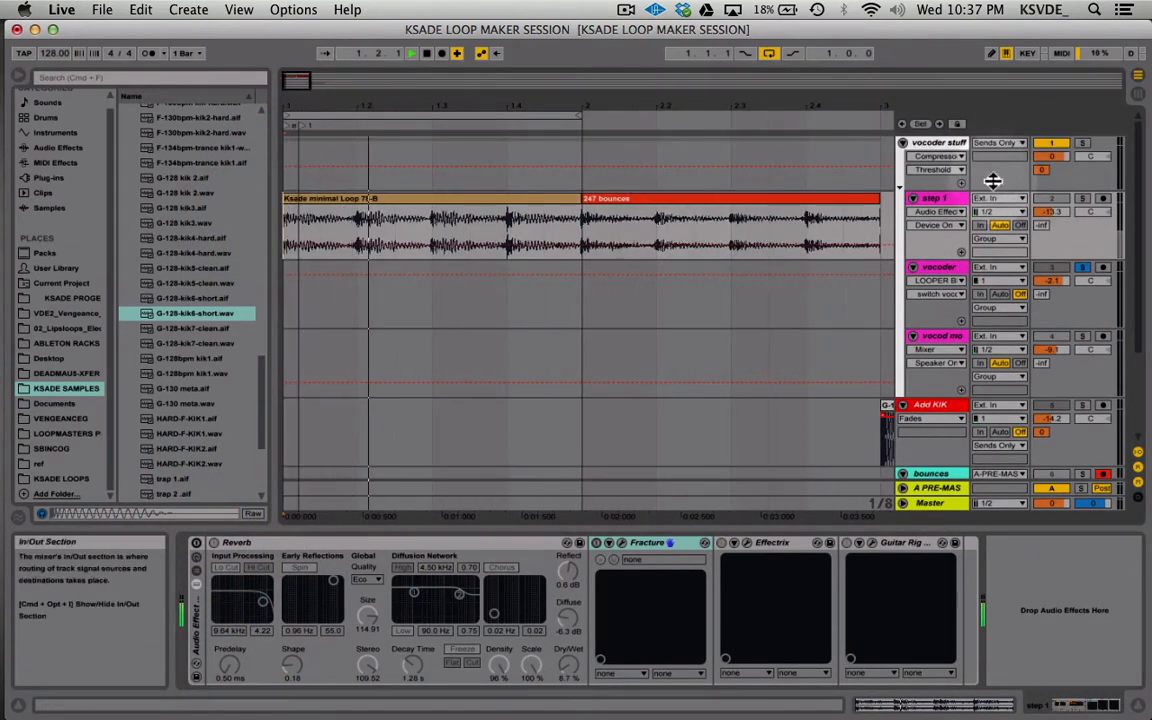
click(1082, 198)
key(space)
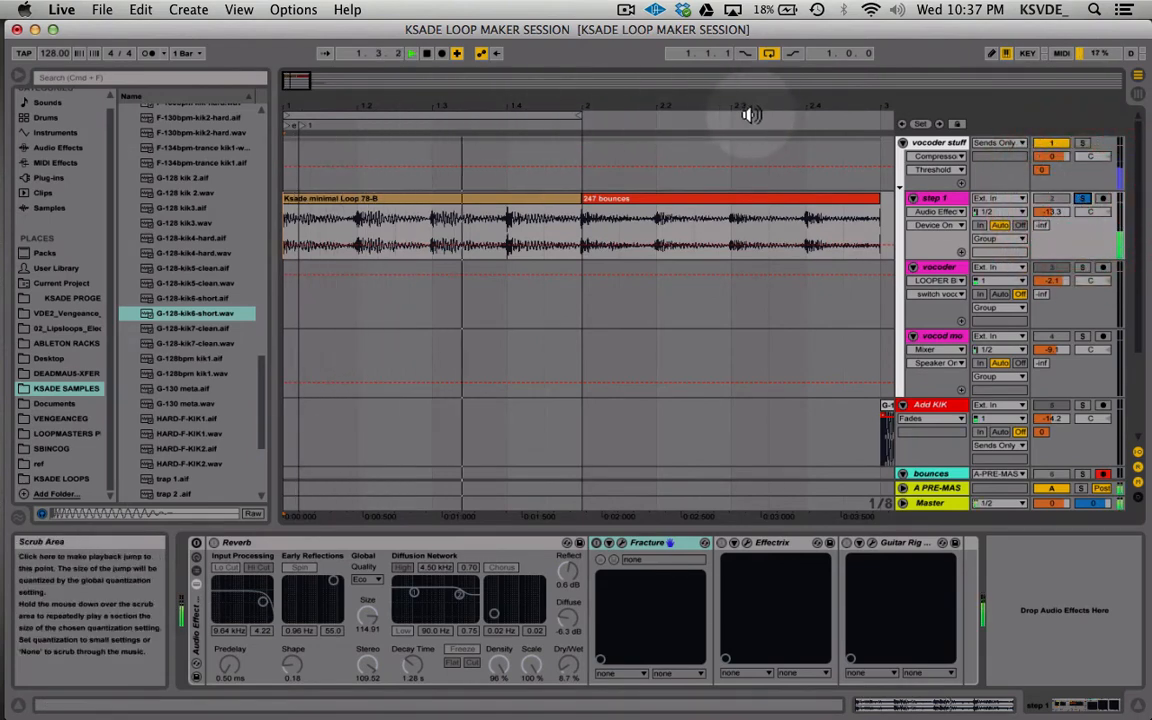
click(769, 55)
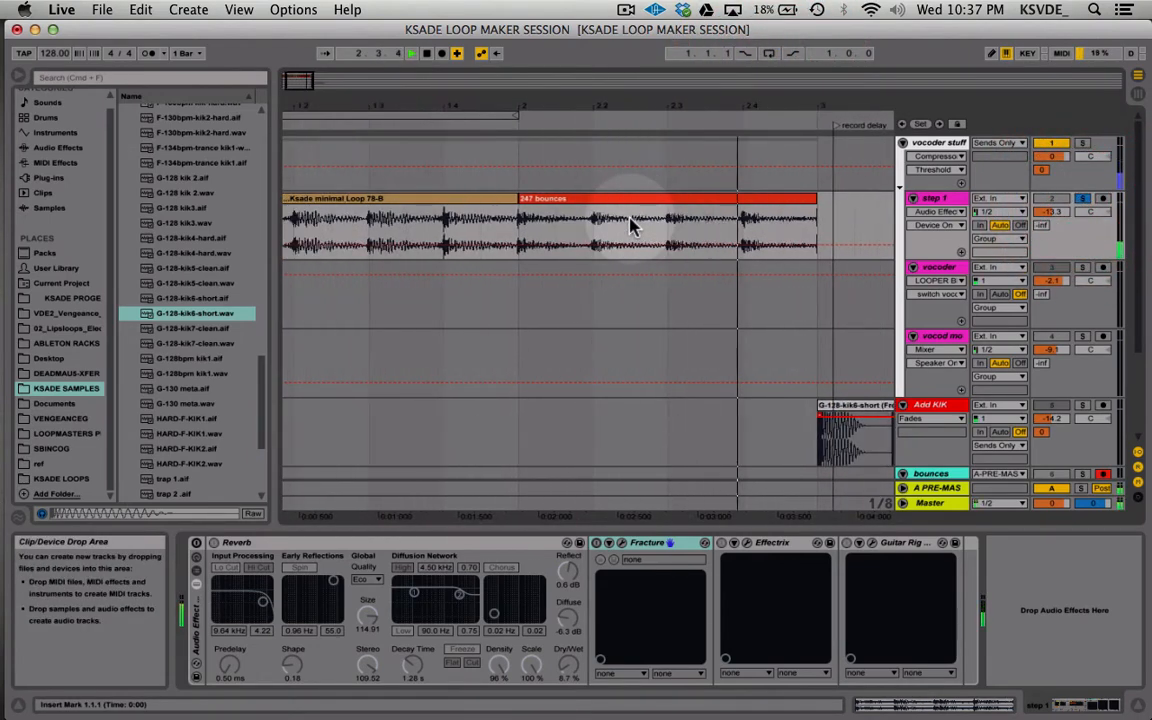
key(space)
- Duplicate the Ksade minimal Loop 78-B and 247 bounces clips together into bars 3 and 4
click(398, 196)
shift+click(512, 200)
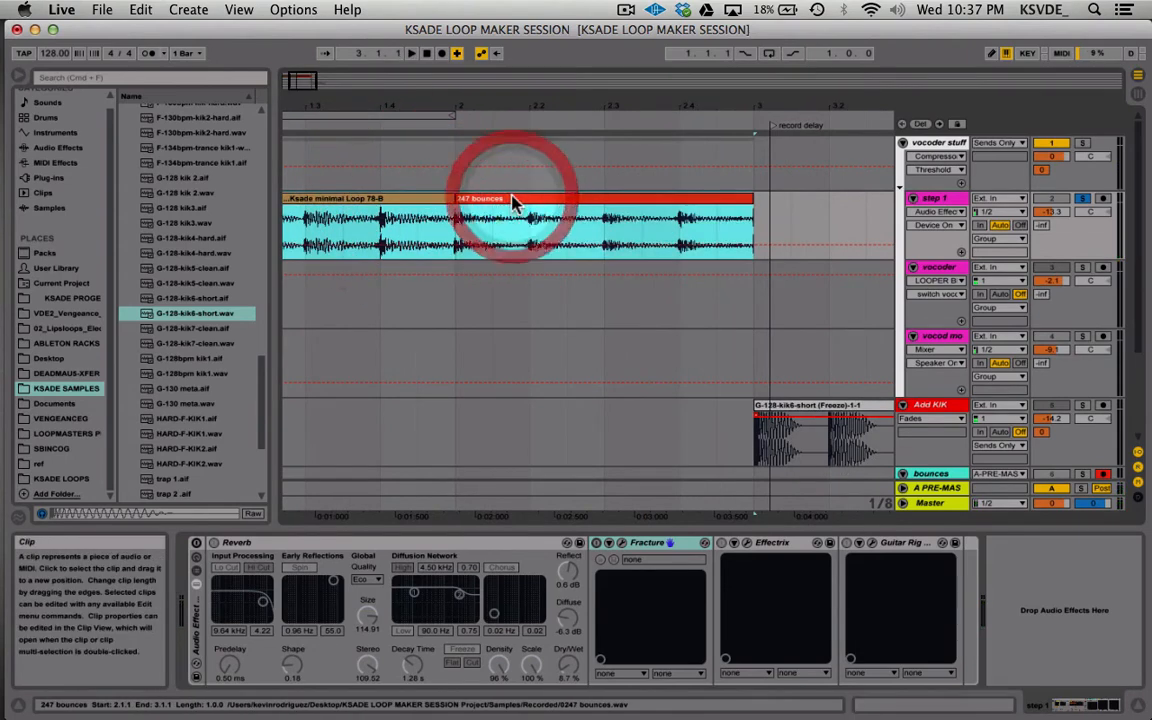
key(super+d)
- Copy the second beat of the bar 4 247 bounces clip onto the vocoder track at beat 3.2
scroll(513, 203, left, 3)
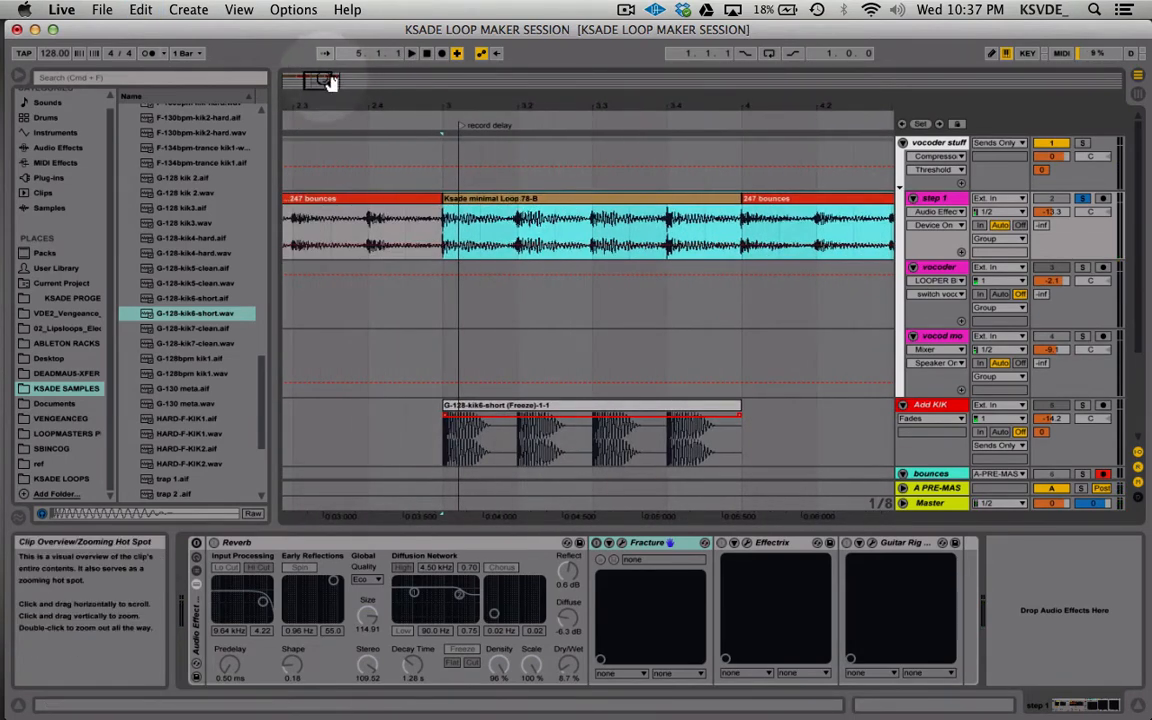
drag(324, 80, 326, 56)
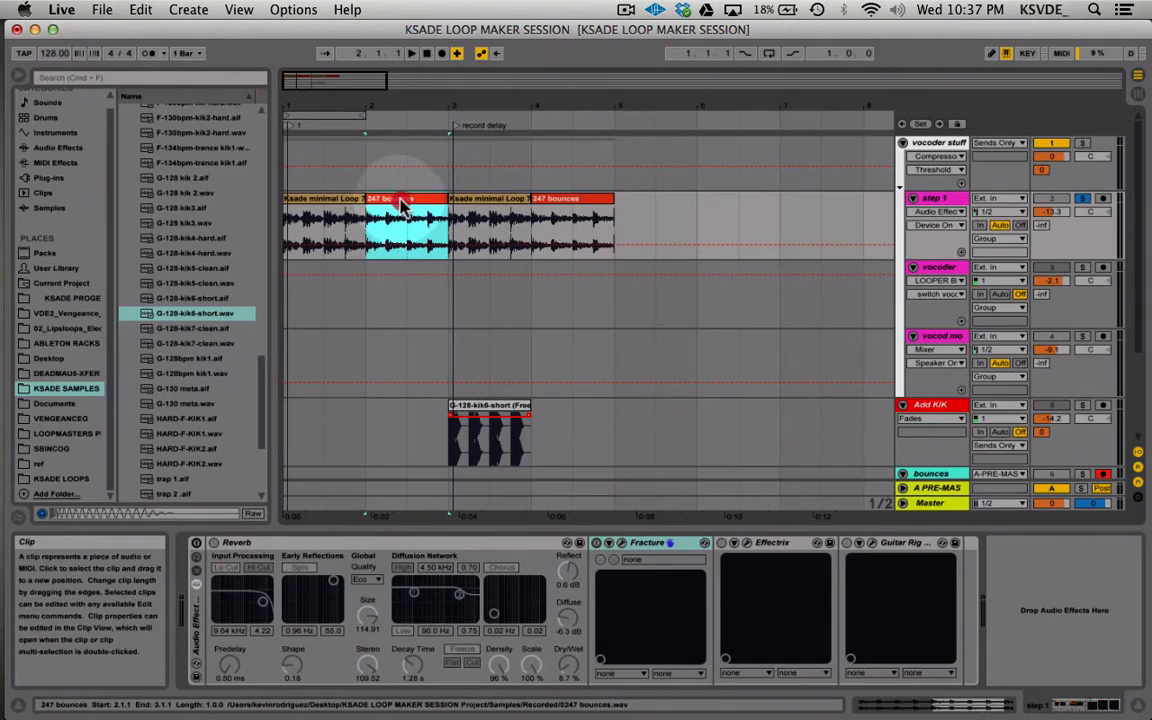
click(481, 198)
shift+click(568, 200)
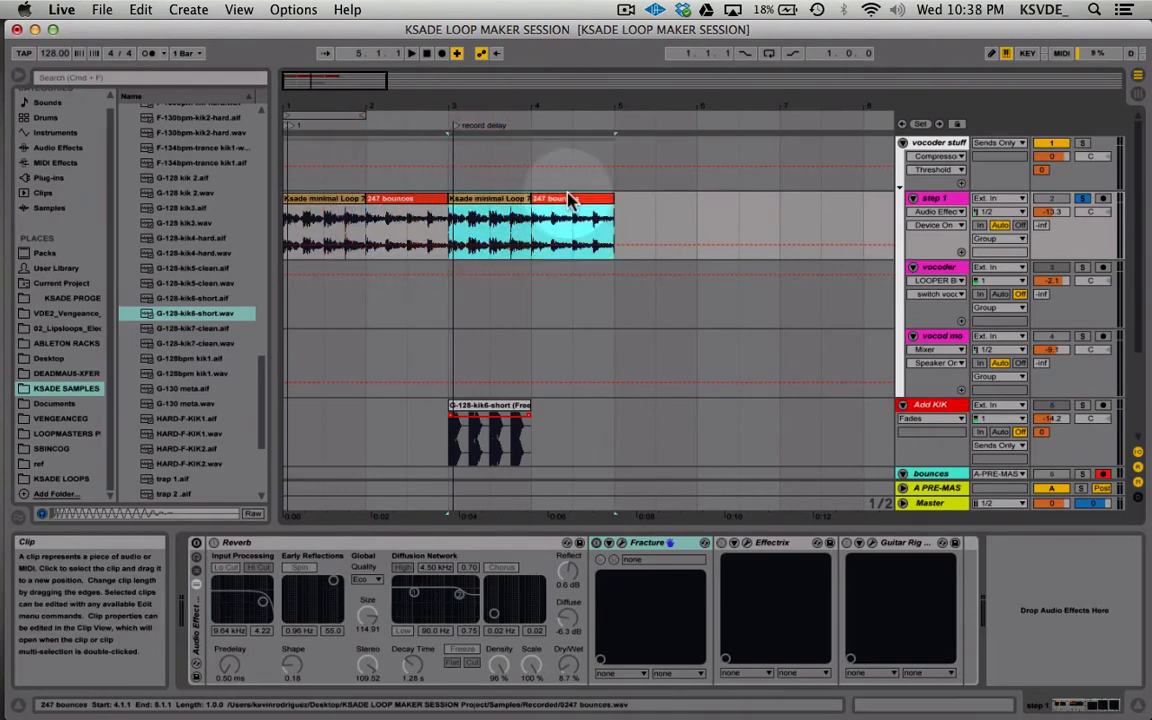
drag(355, 111, 345, 150)
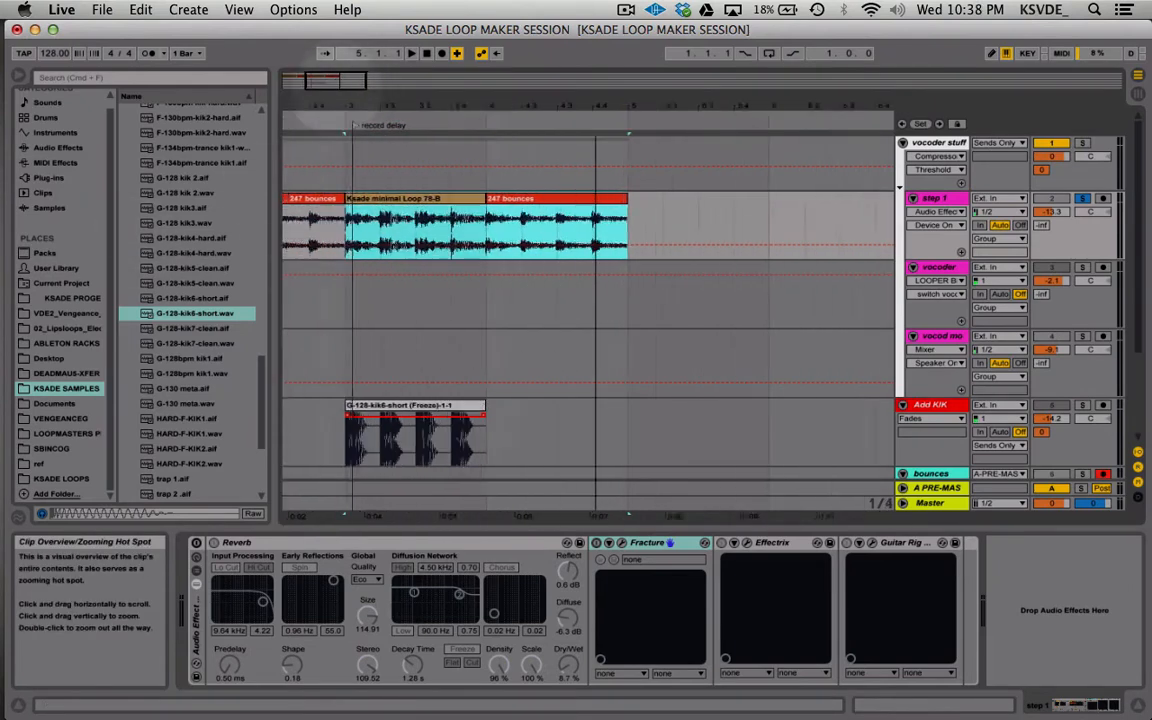
drag(340, 84, 338, 104)
scroll(545, 352, left, 3)
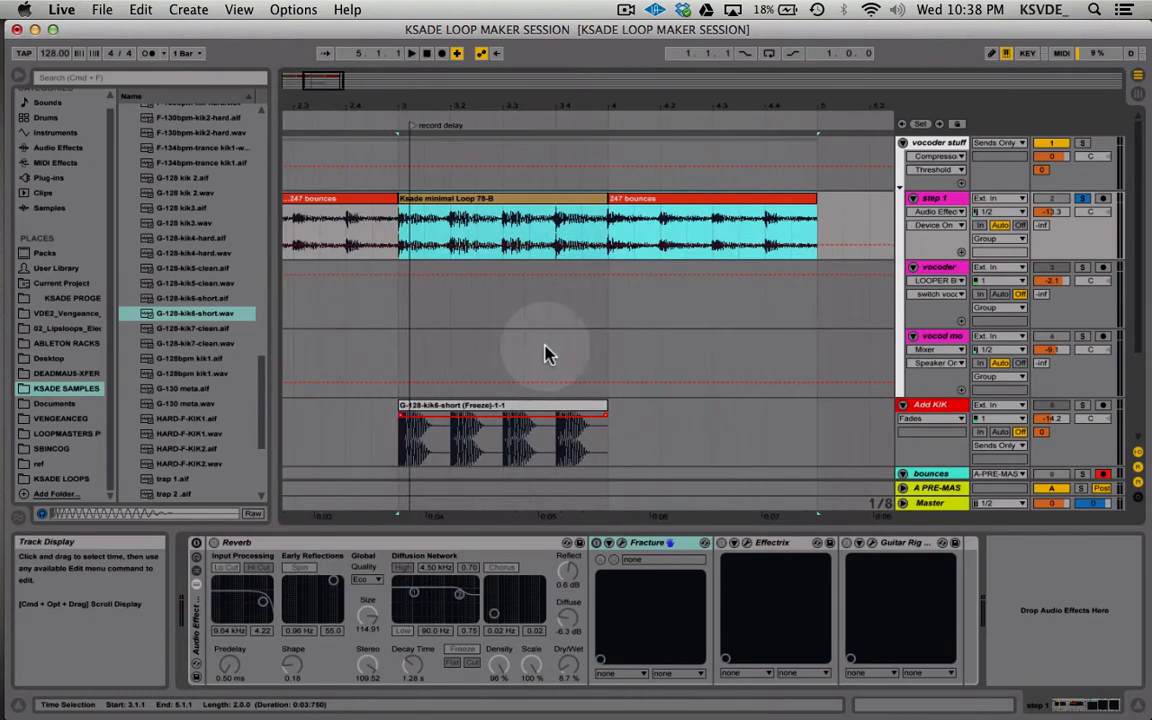
click(602, 228)
click(678, 225)
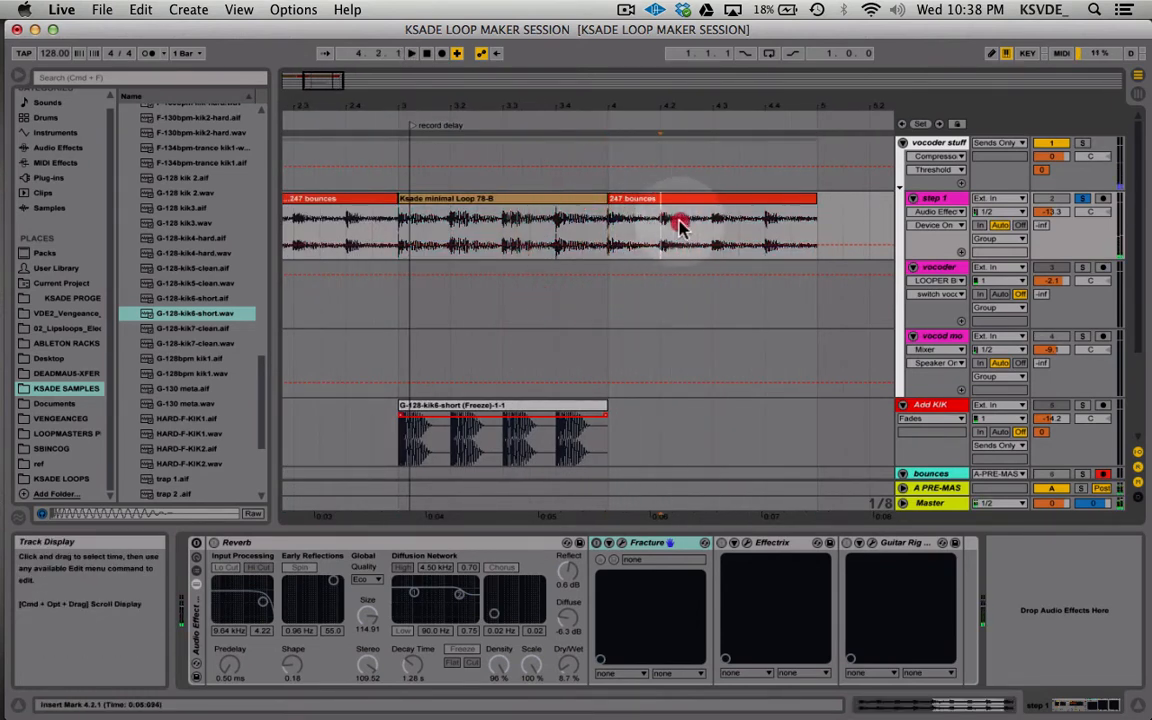
drag(678, 225, 493, 283)
- Audition the bar 4 247 bounces clip on the step 1 track from several different beats to compare slices
click(715, 226)
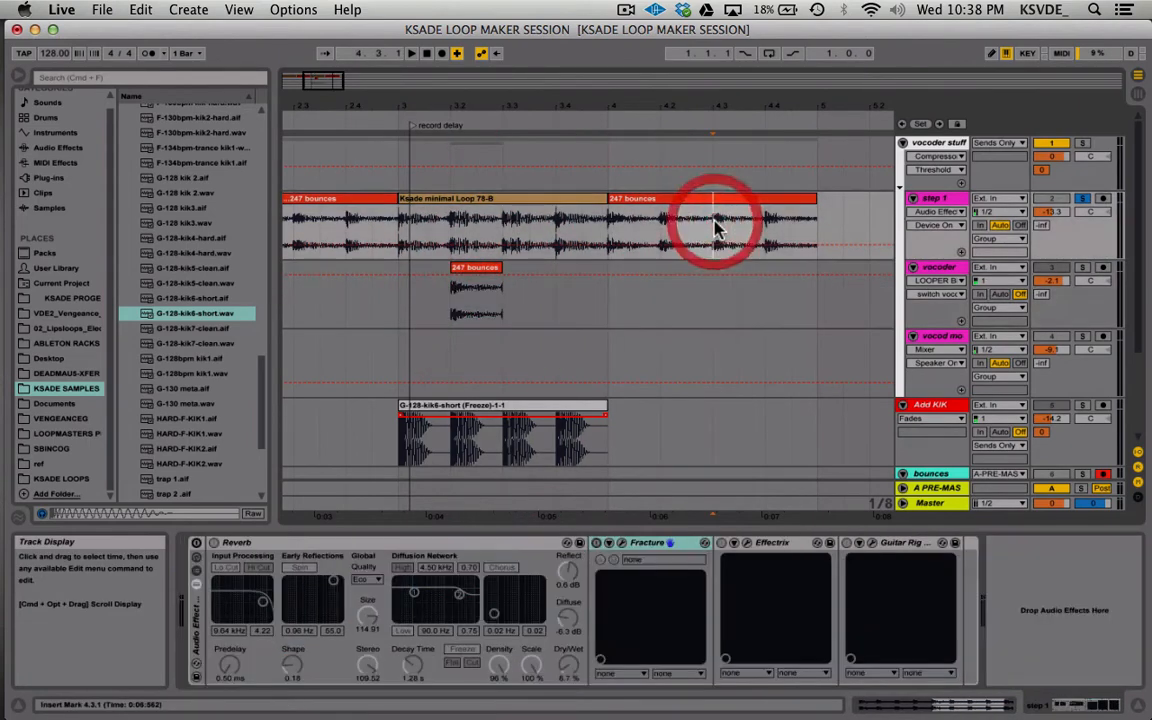
key(space)
click(737, 231)
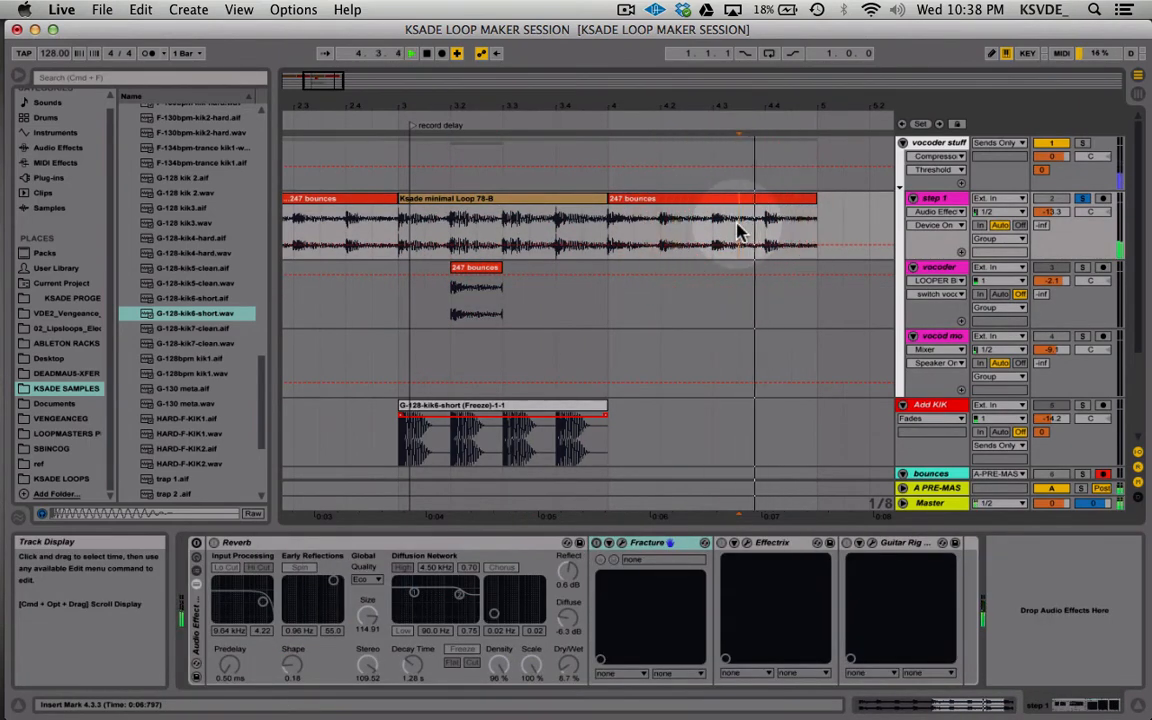
key(space)
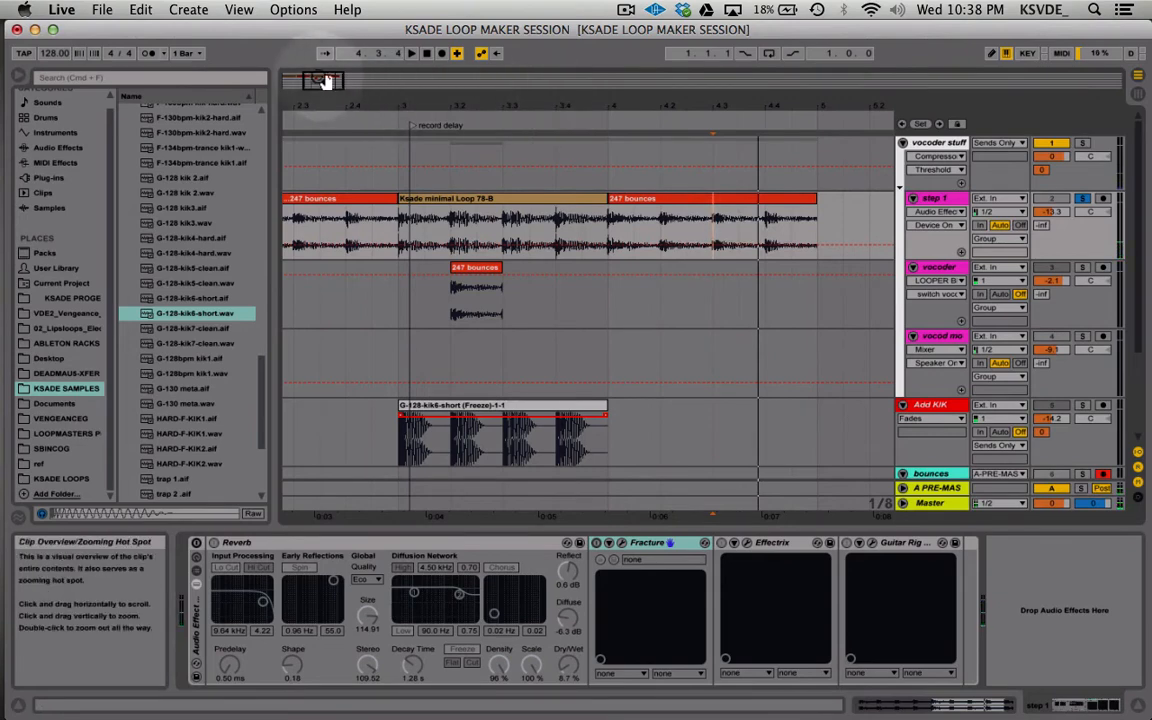
drag(325, 82, 324, 87)
scroll(500, 260, right, 5)
scroll(500, 260, right, 2)
click(617, 231)
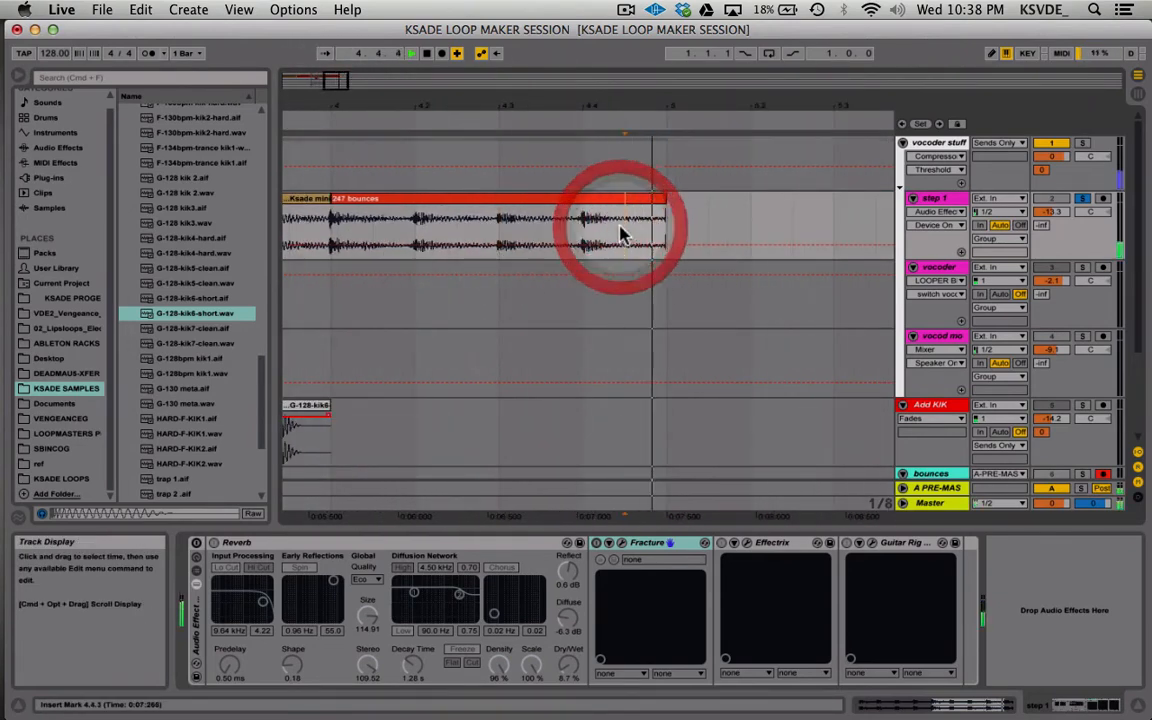
click(530, 228)
click(433, 224)
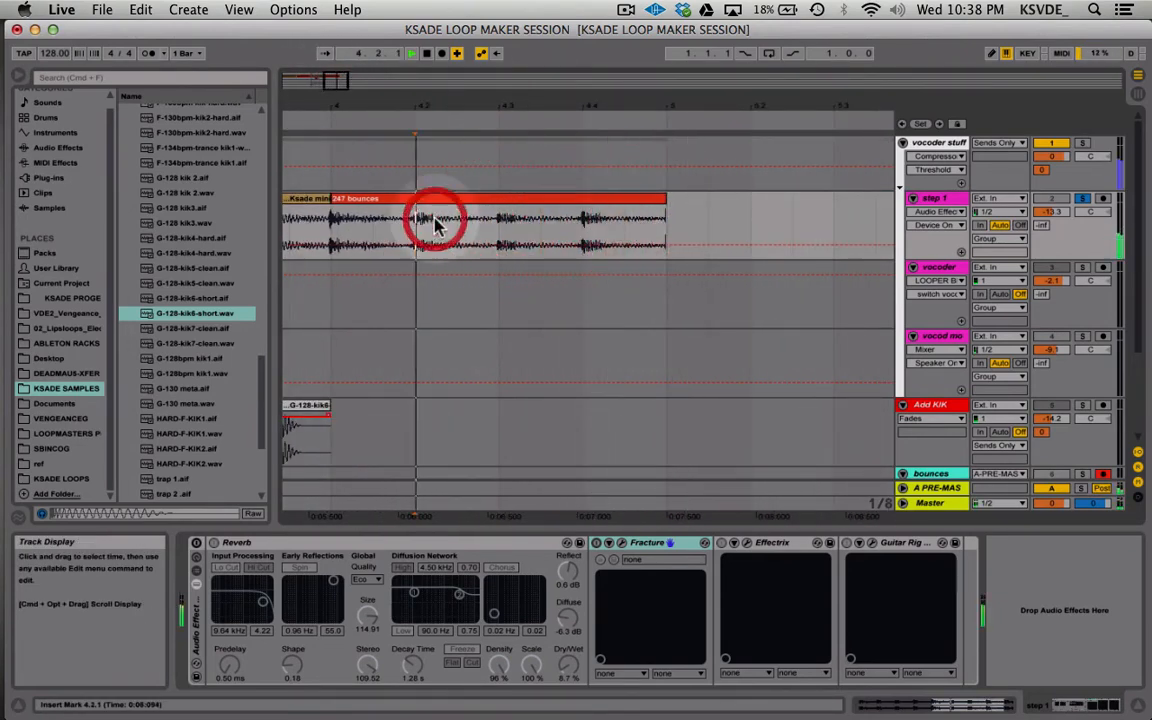
key(space)
click(378, 226)
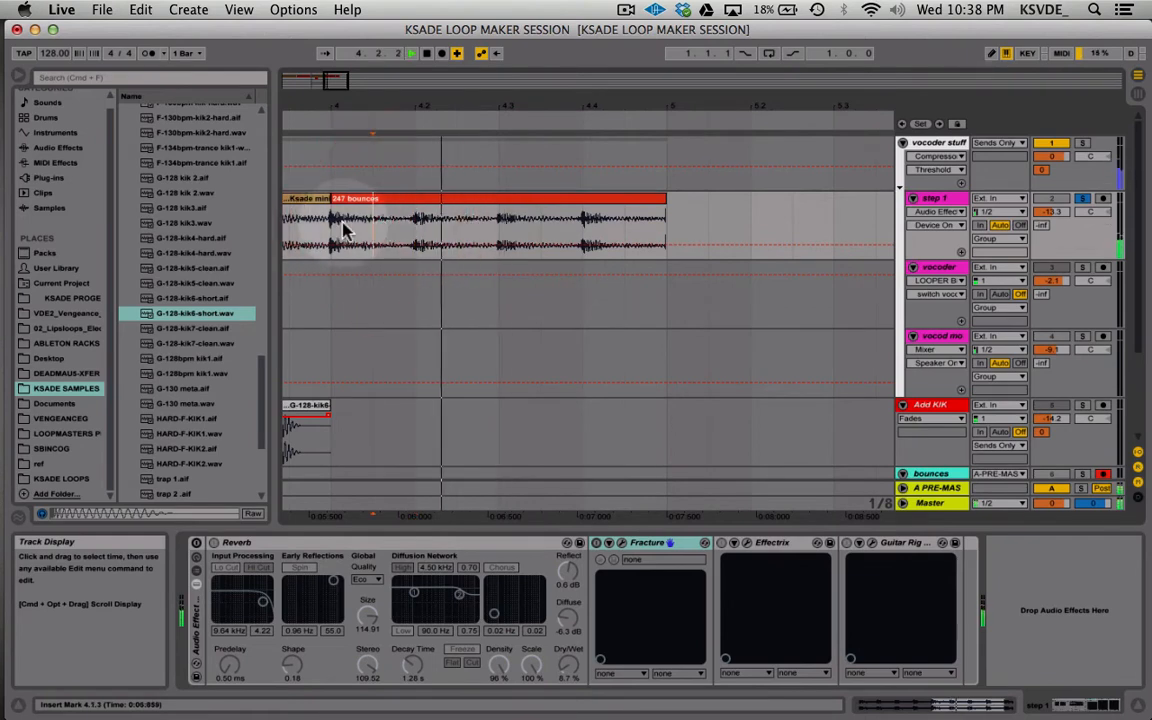
click(366, 224)
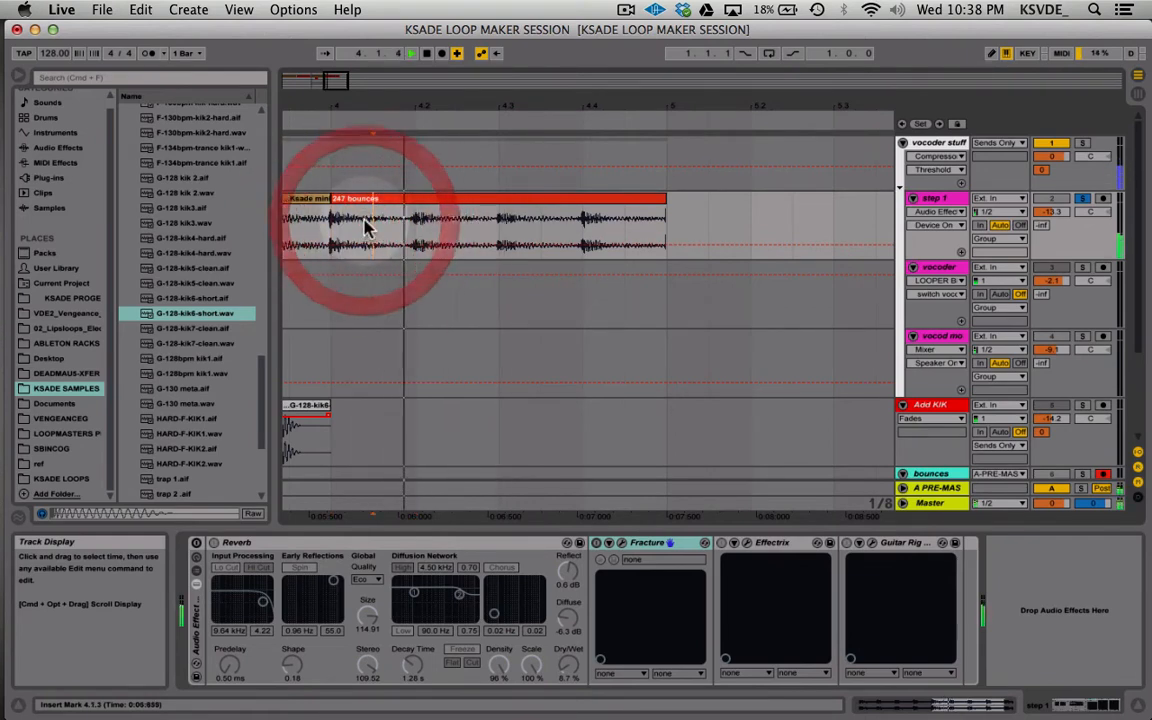
- Copy the eighth-note slice from 4.1.3 to 4.2.1 of the 247 bounces clip onto the vocoder track at 3.3.3
drag(419, 226, 390, 228)
scroll(400, 226, left, 5)
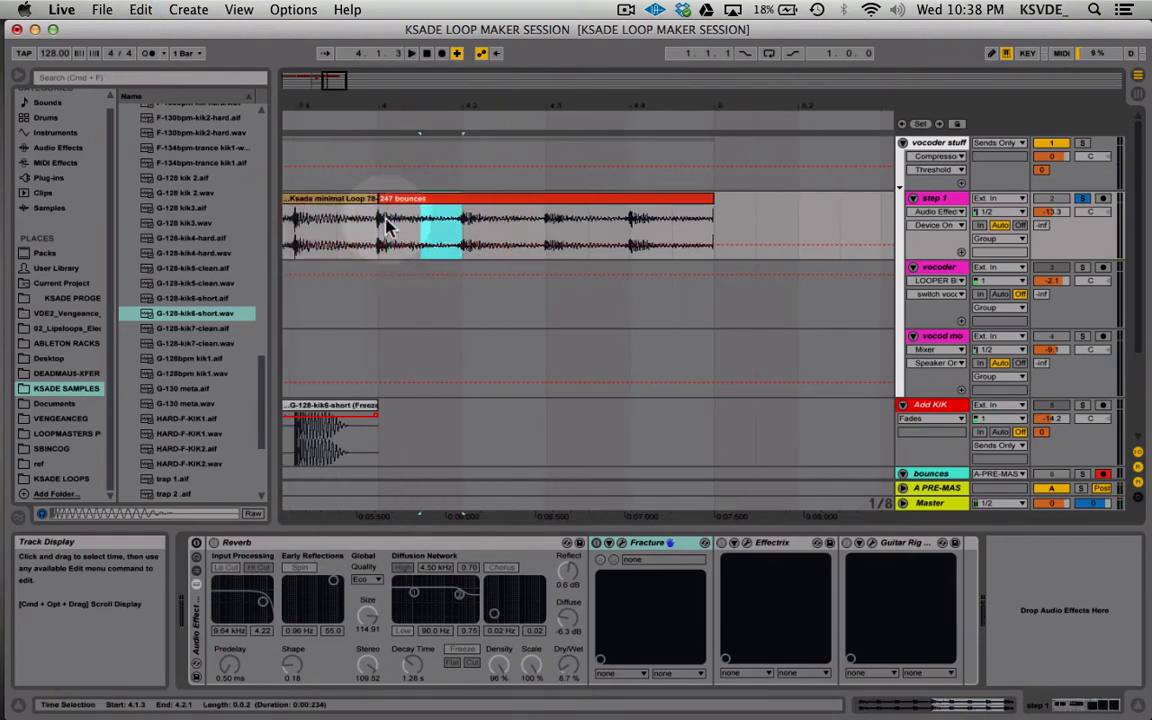
click(497, 292)
key(ctrl+v)
scroll(496, 296, left, 8)
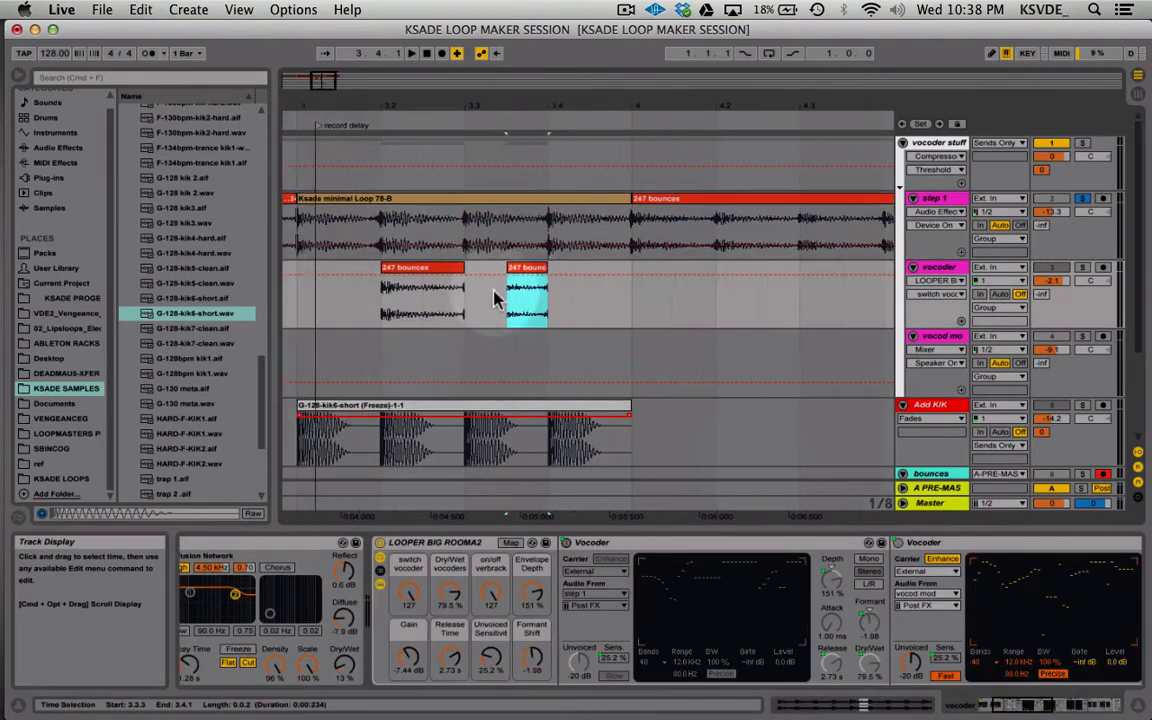
- Move the short 247 bounces slice to beat 3.4 and copy the Ksade minimal Loop 78-B slice at 3.3.3 onto the vocoder track
click(491, 231)
key(space)
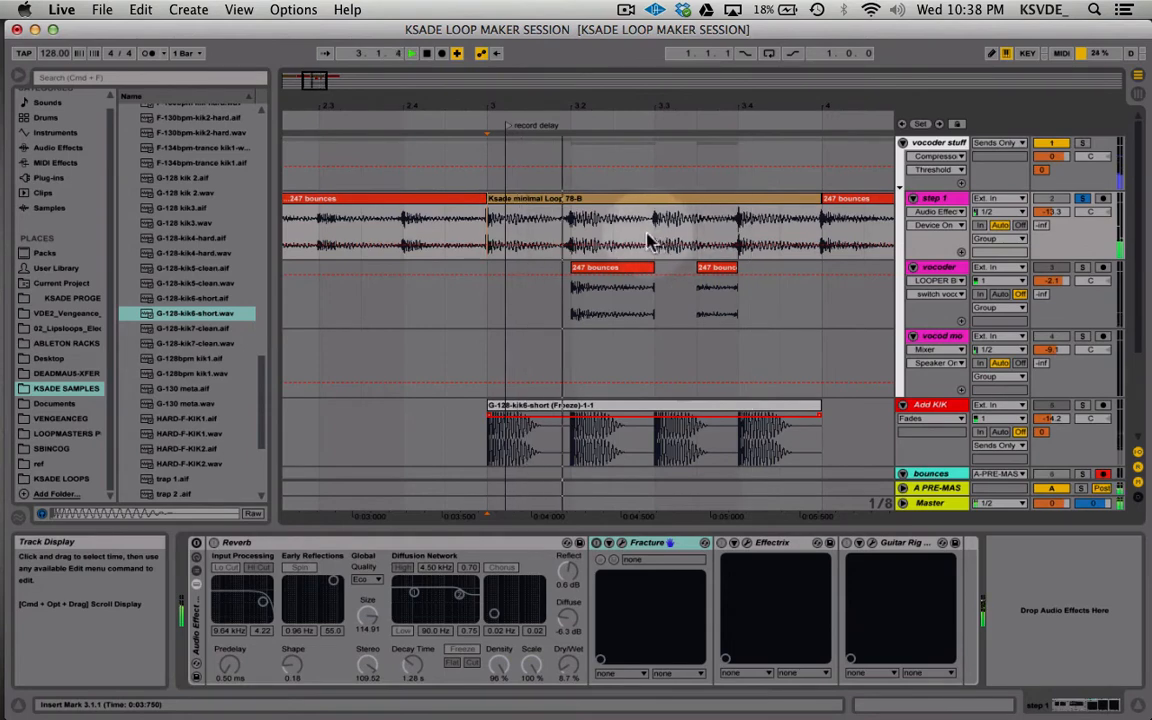
drag(650, 240, 746, 266)
click(700, 235)
drag(701, 231, 716, 281)
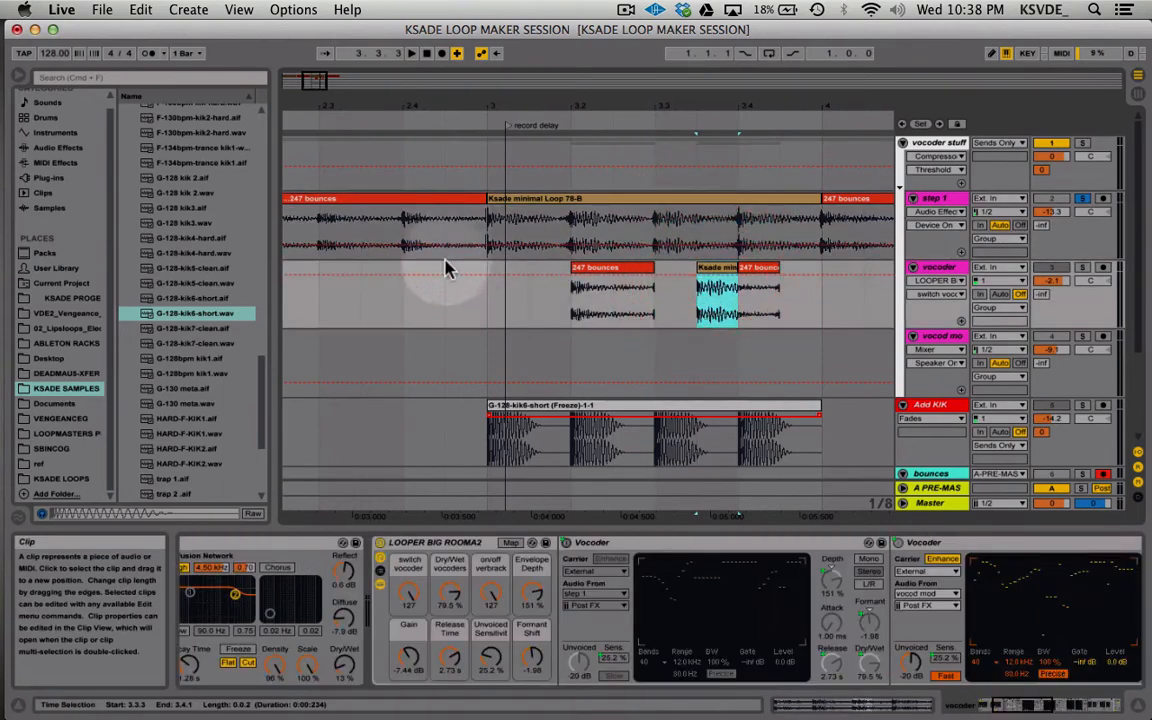
- Solo the vocoder track and set its Dry/Wet vocoders and on/off verbrack macros to 0 while auditioning from bar 3
click(496, 311)
click(1084, 268)
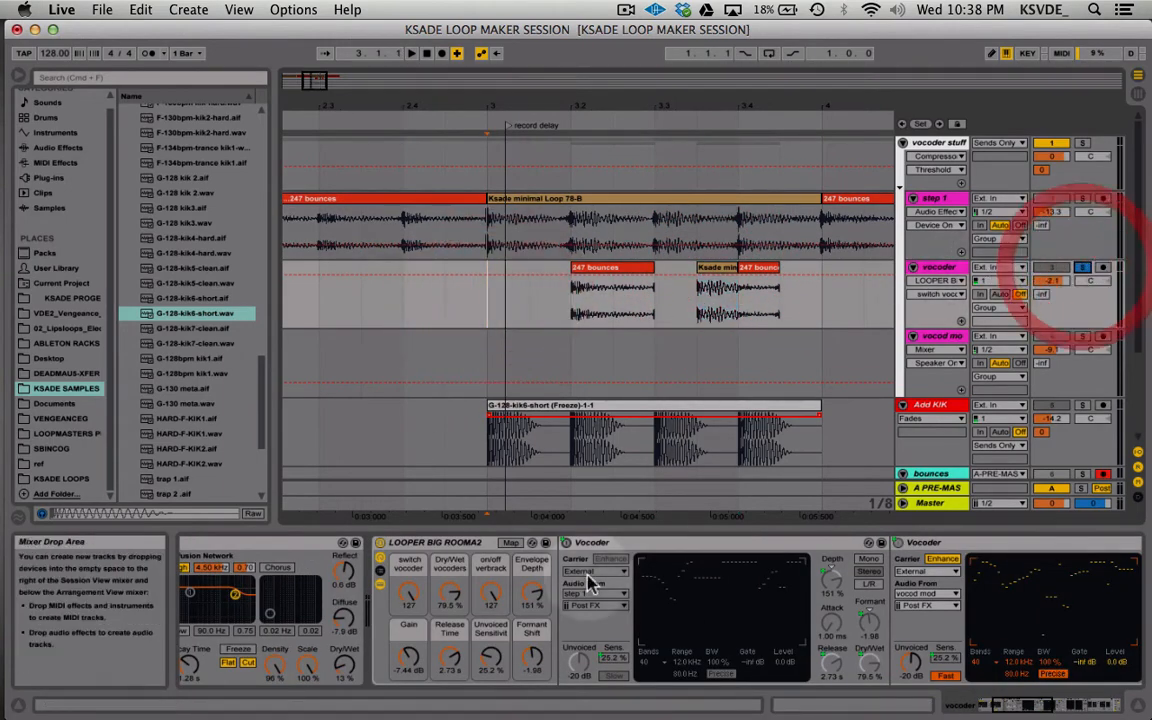
drag(448, 595, 448, 680)
click(500, 569)
click(481, 603)
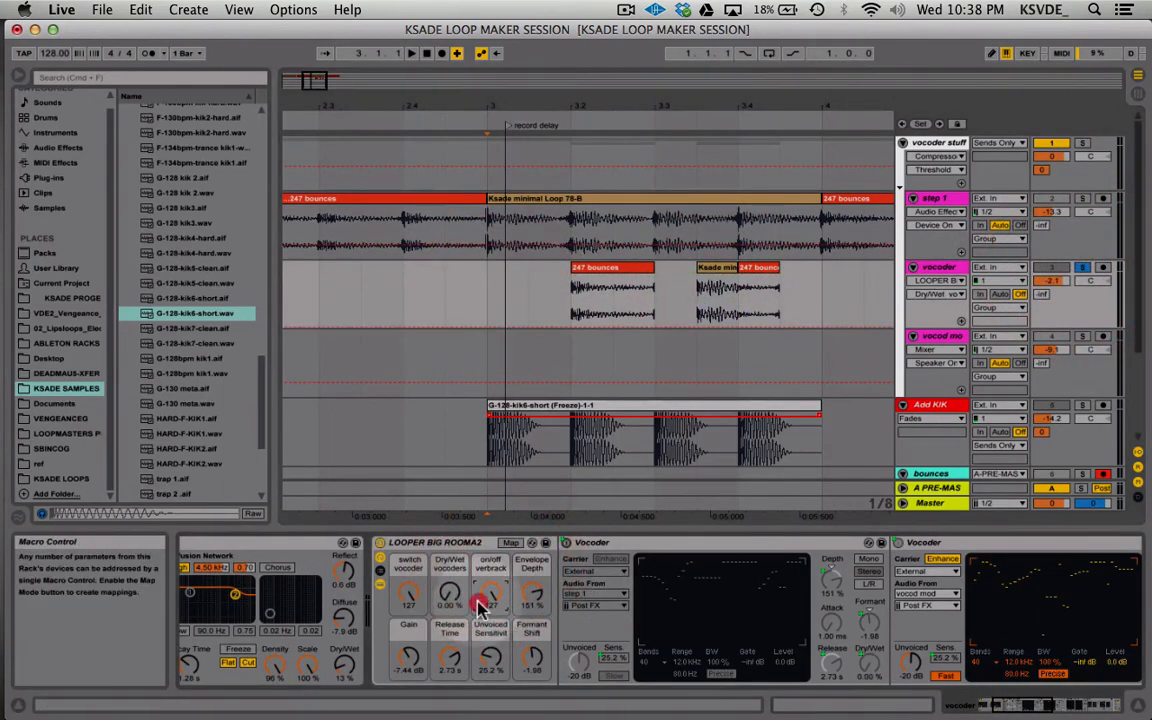
text(0)
key(space)
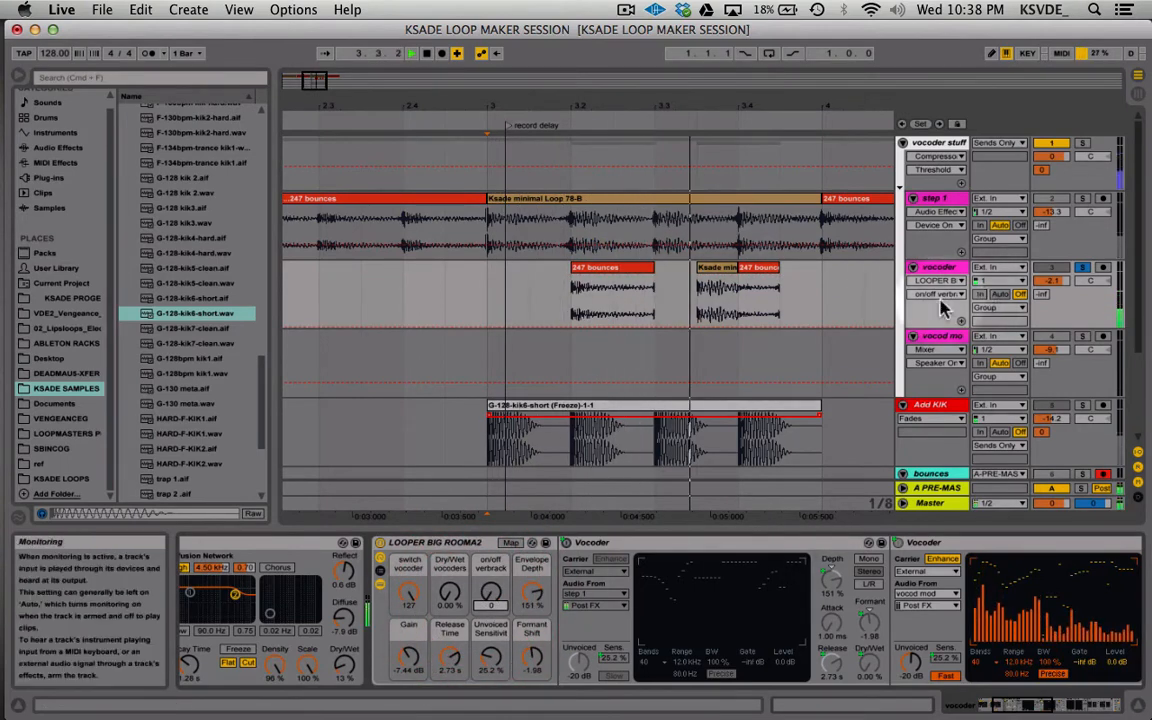
- Unsolo the vocoder track and loop playback over bar 3
scroll(947, 340, down, 2)
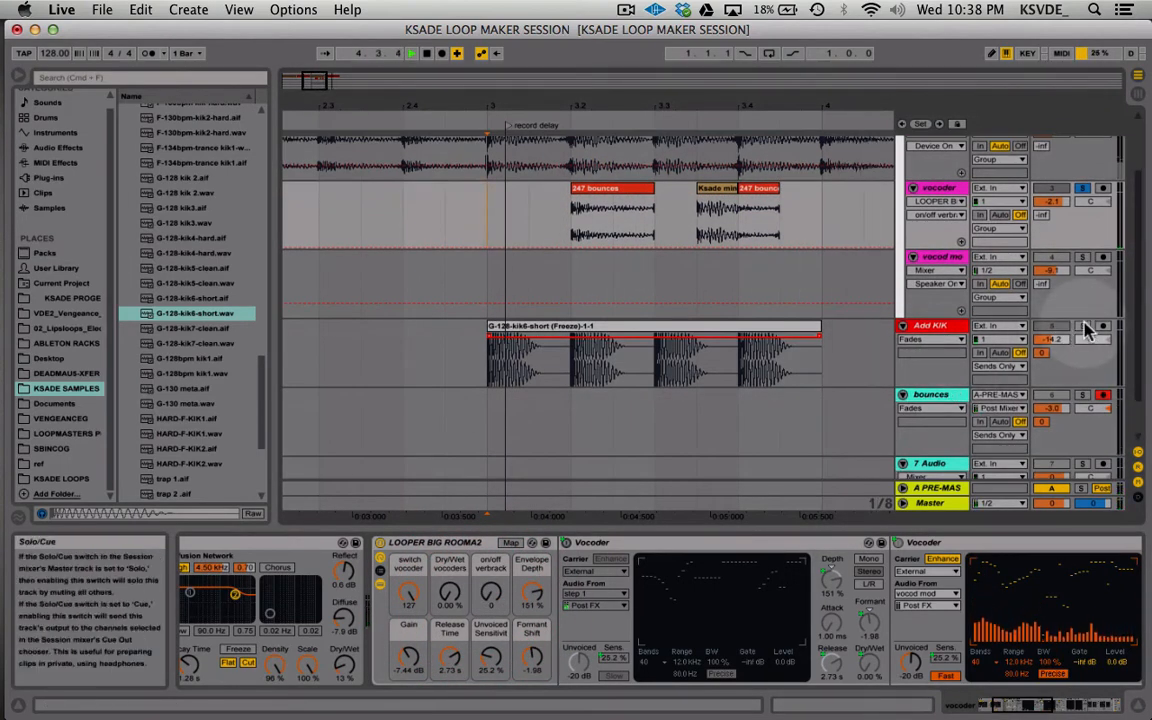
click(1083, 189)
scroll(1086, 193, up, 2)
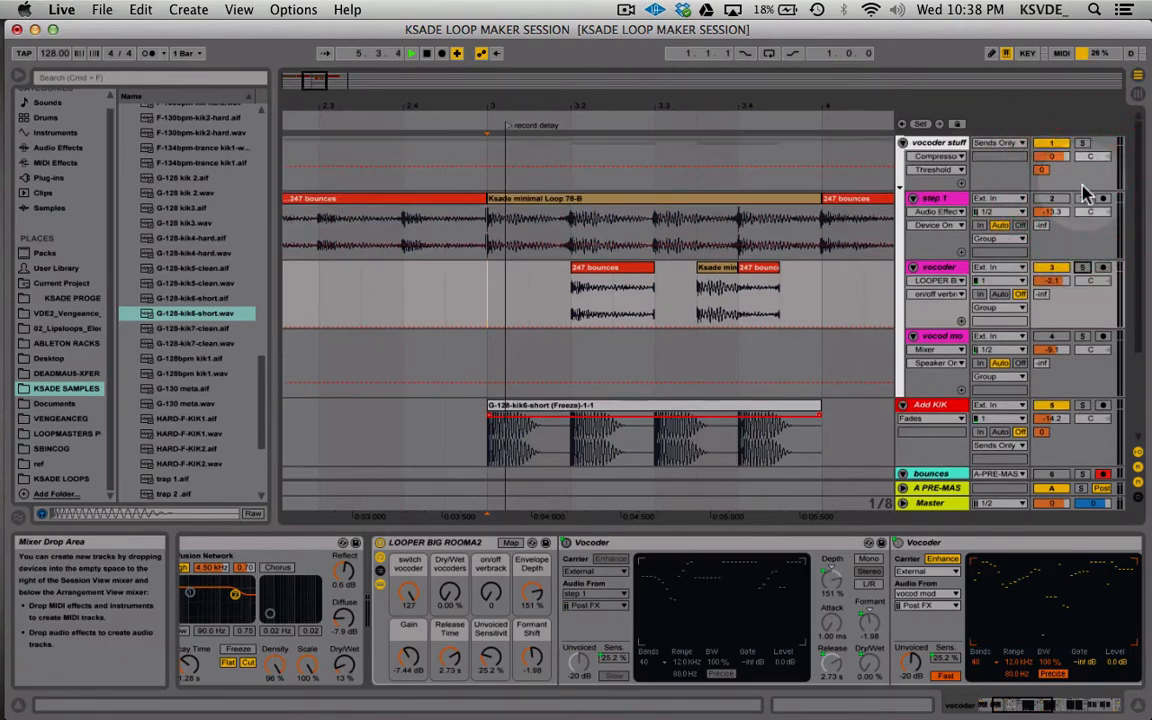
click(673, 320)
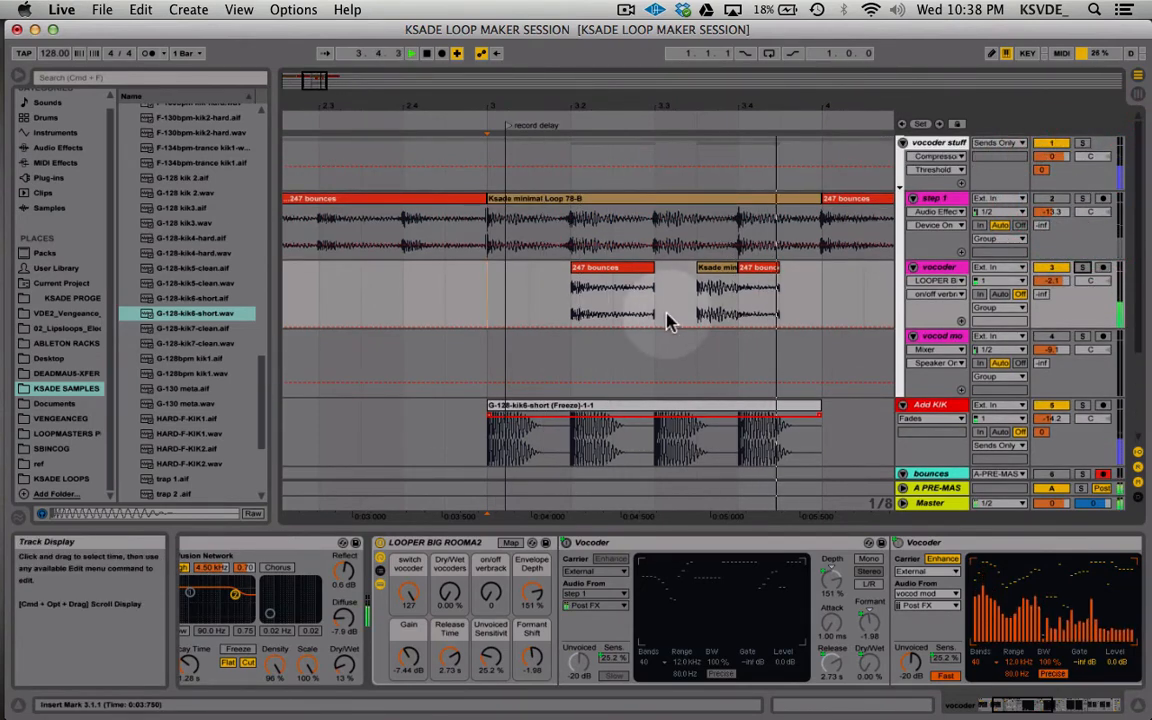
drag(483, 280, 826, 308)
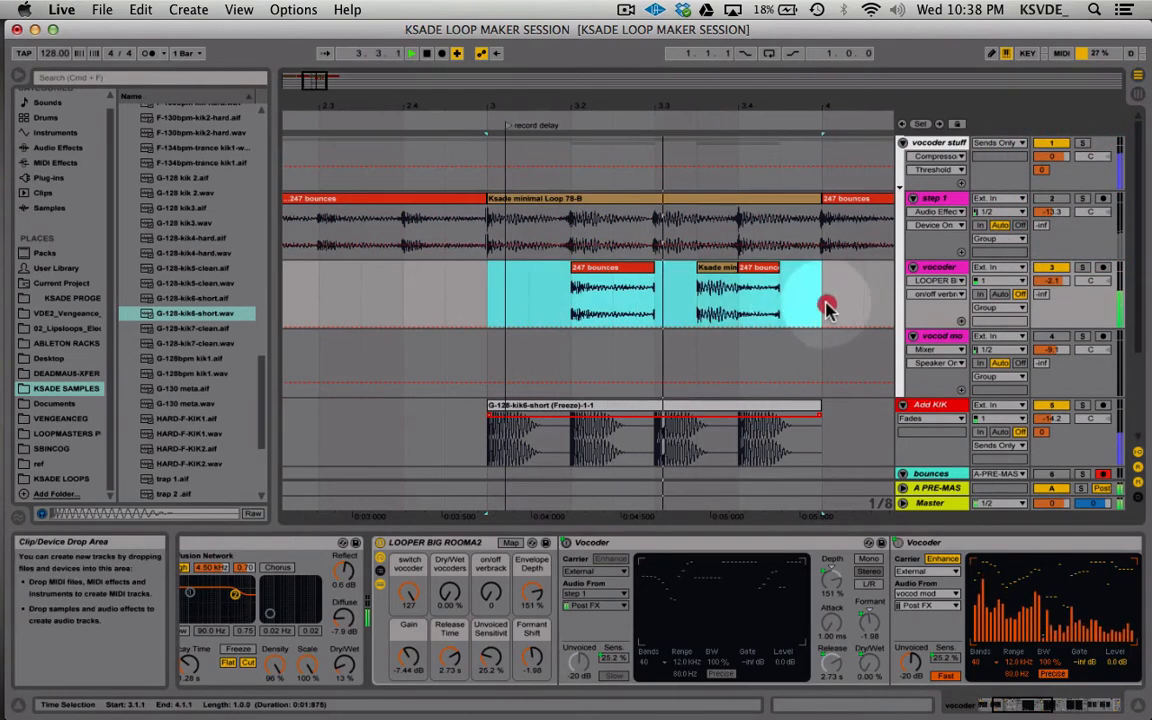
key(super+l)
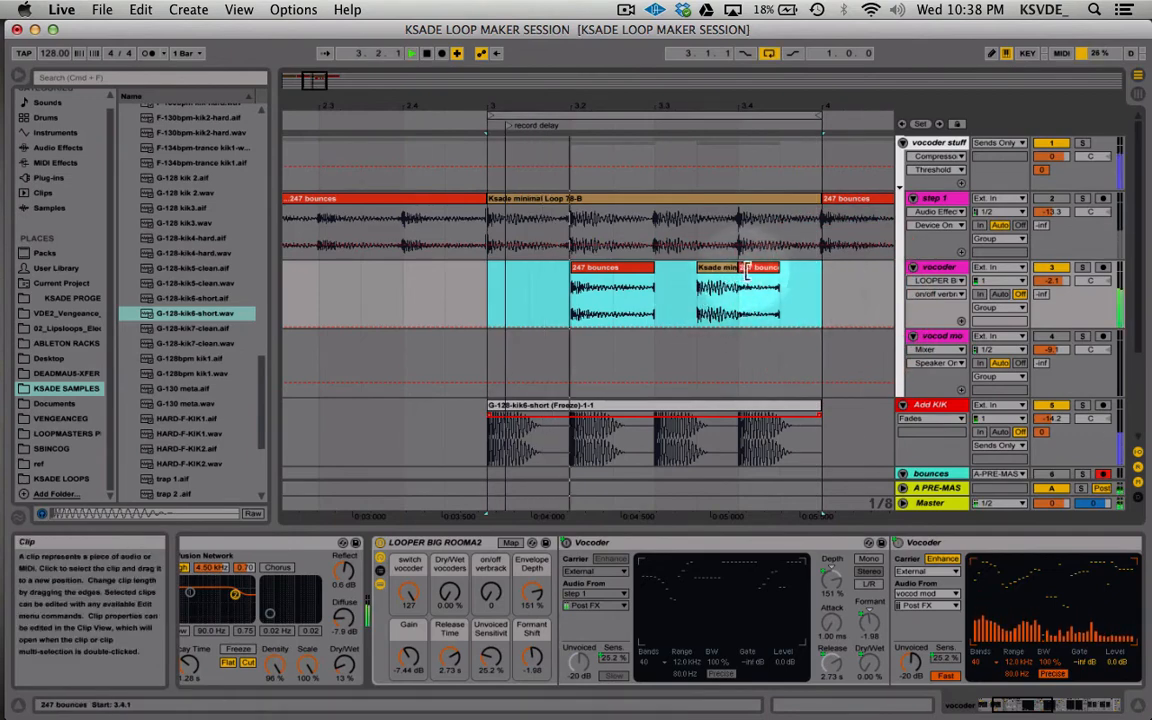
- Duplicate the short 247 bounces slice at beat 3.4 to fill the rest of bar 3 on the vocoder track
click(757, 273)
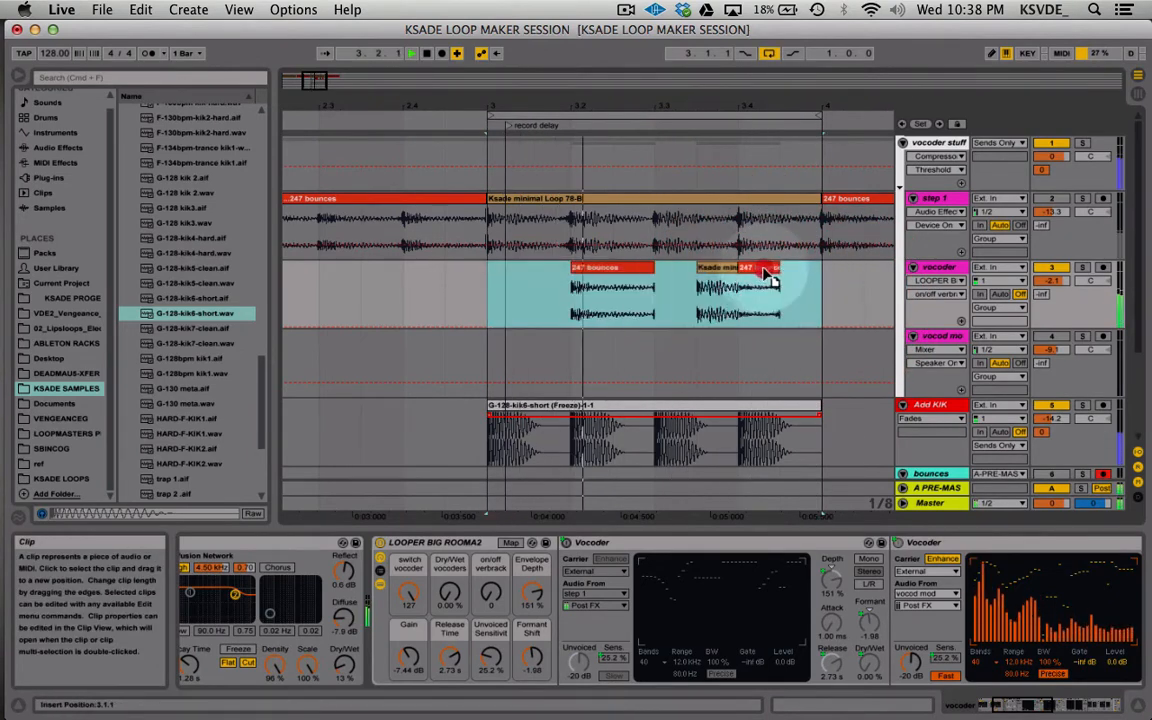
click(763, 268)
click(771, 278)
key(super+d)
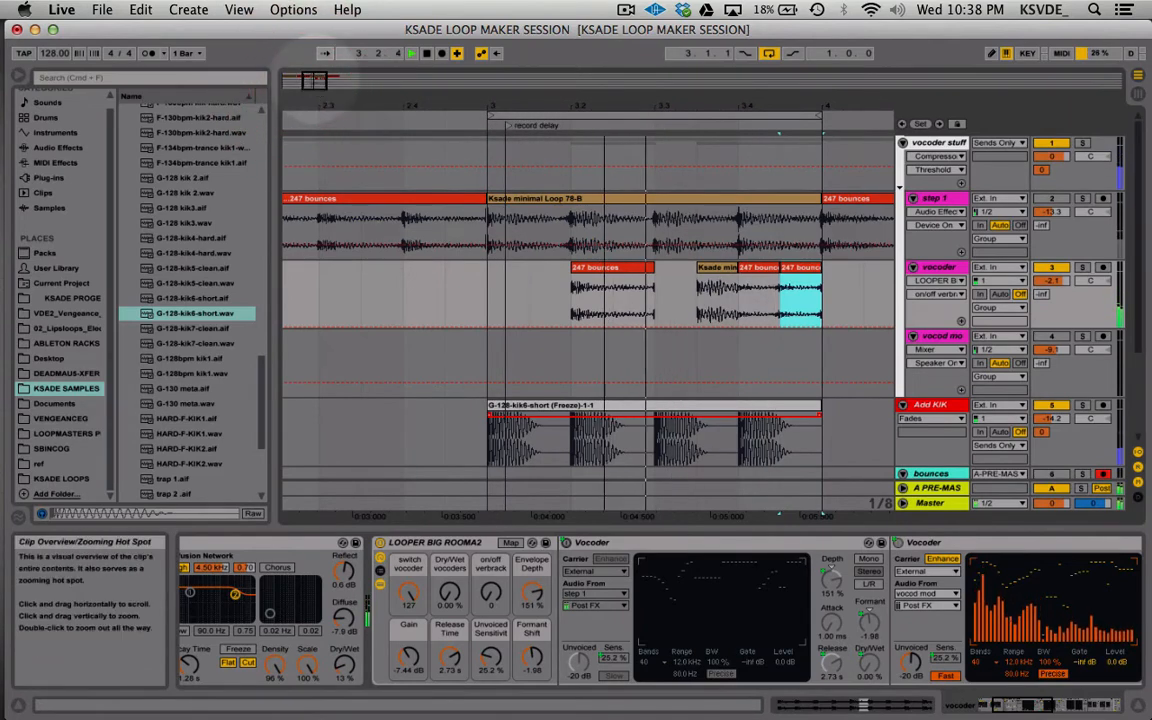
- Copy the second kick of the G-128-kik6-short clip on the Add KIK track onto the vocoder track at the start of bar 3
drag(309, 80, 367, 132)
click(612, 266)
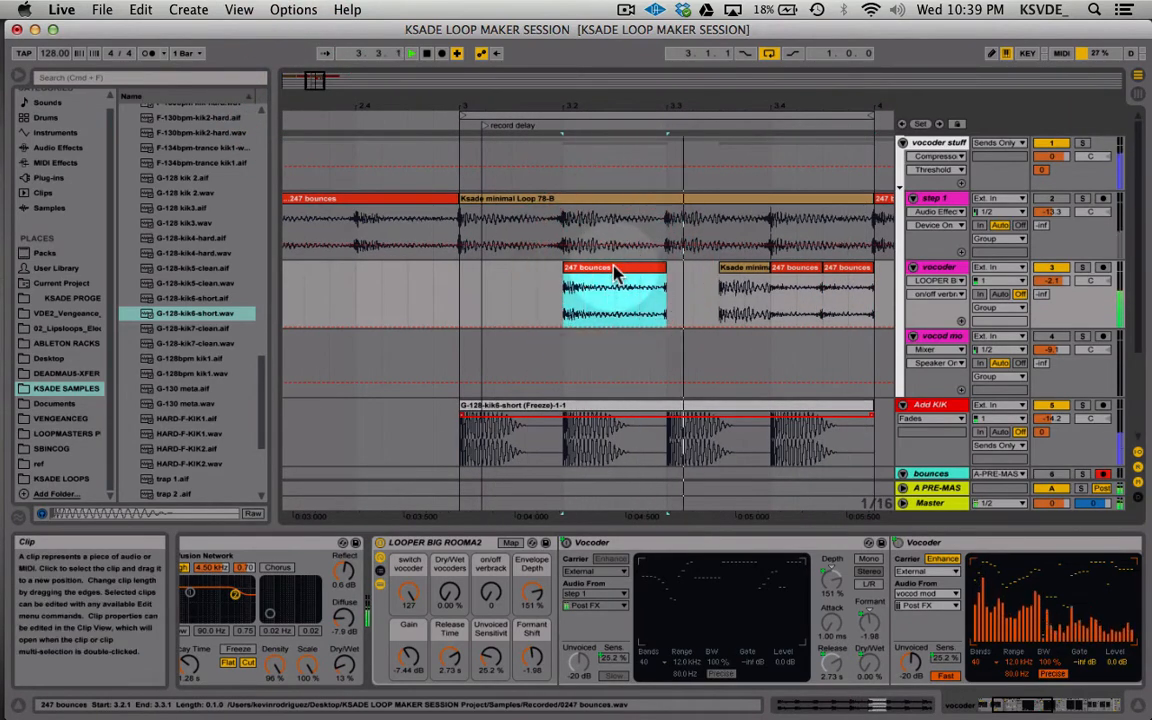
scroll(656, 334, down, 2)
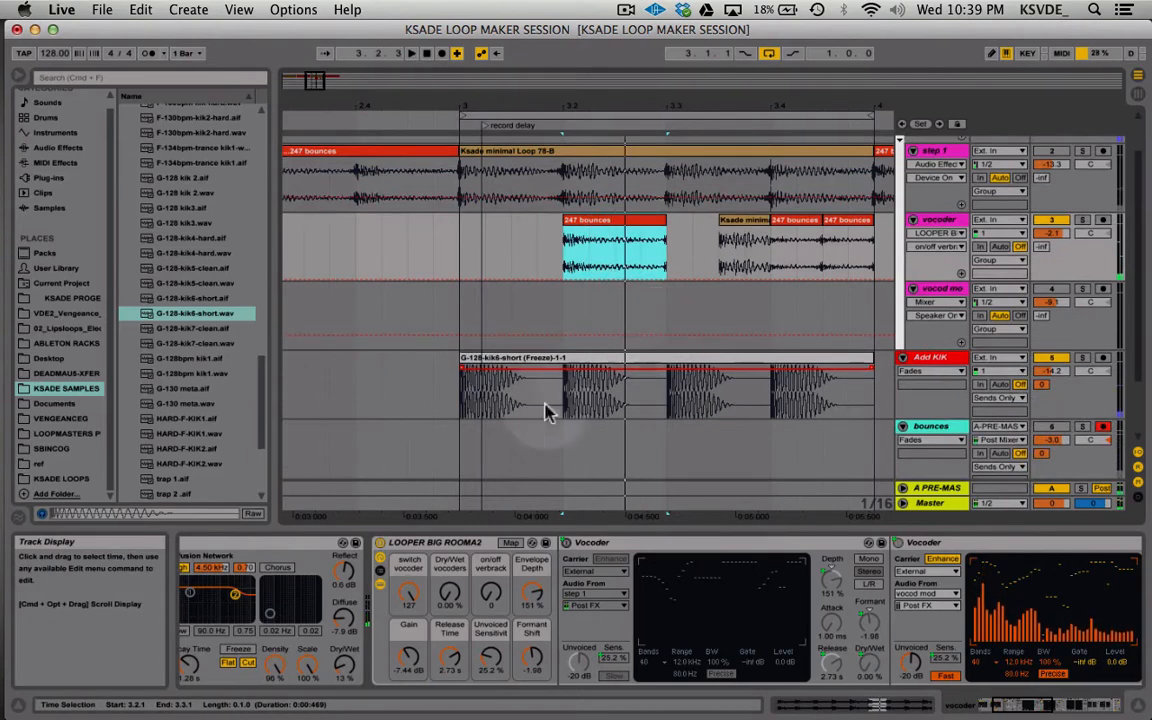
drag(560, 395, 638, 398)
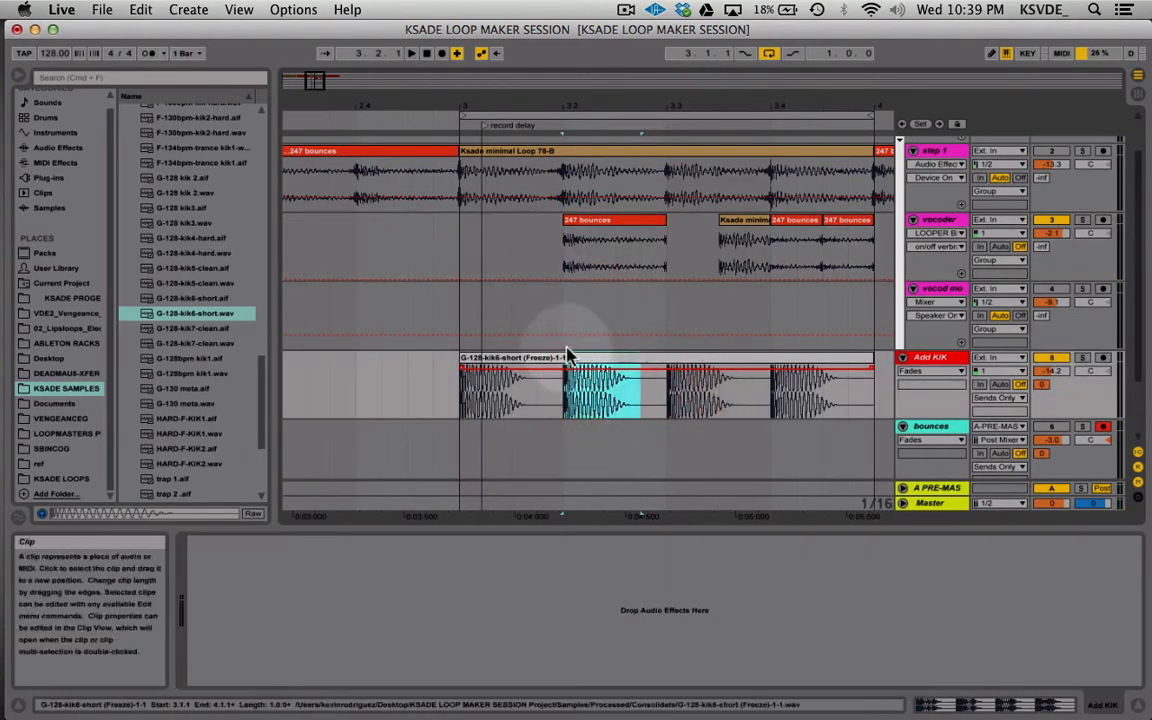
drag(597, 358, 502, 226)
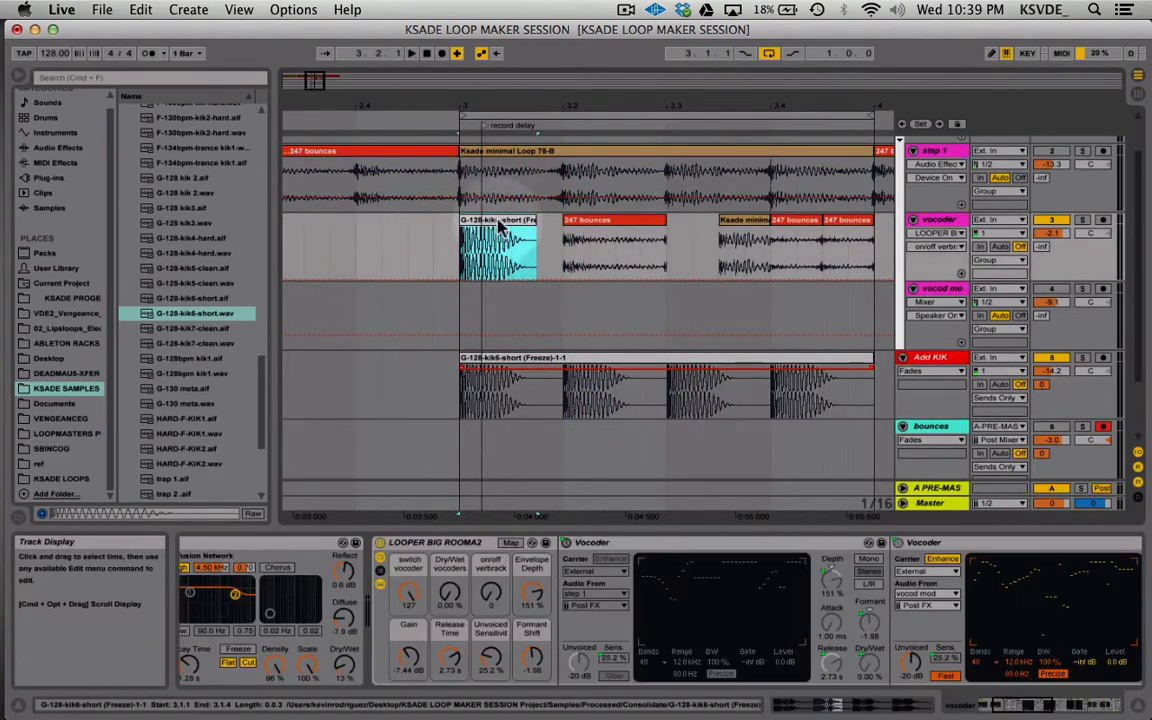
- Open the copied kick clip's properties and switch its warping off and back on, keeping the clip's current timing
double_click(499, 222)
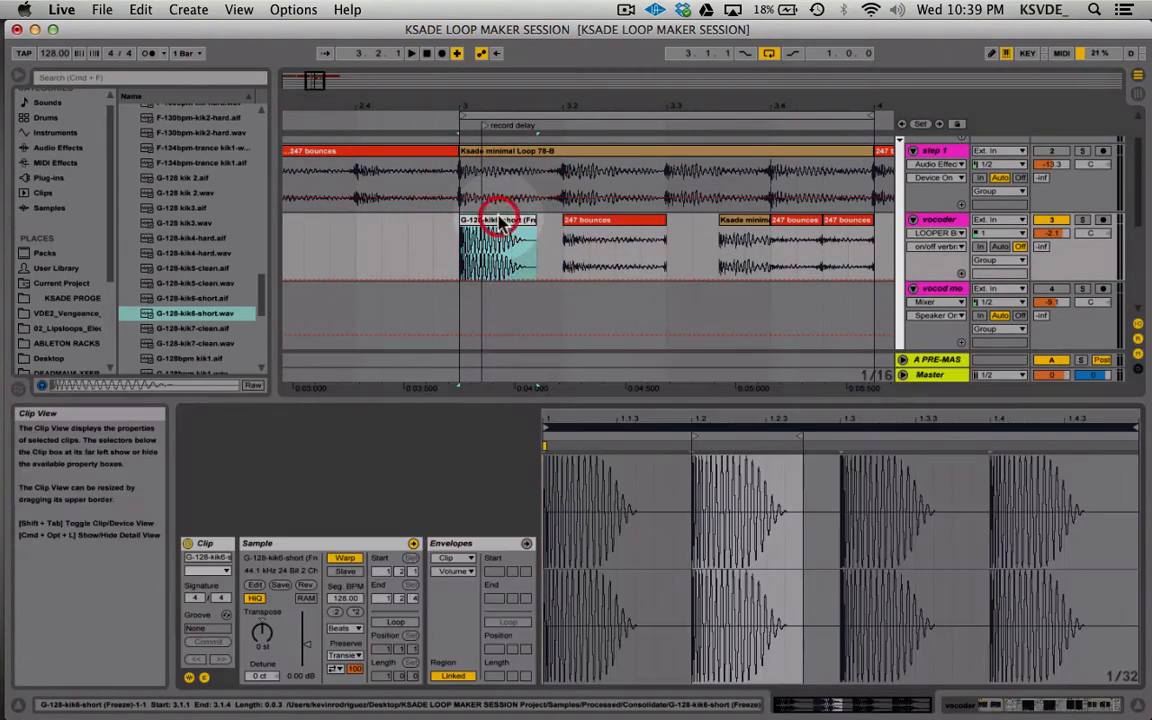
click(341, 561)
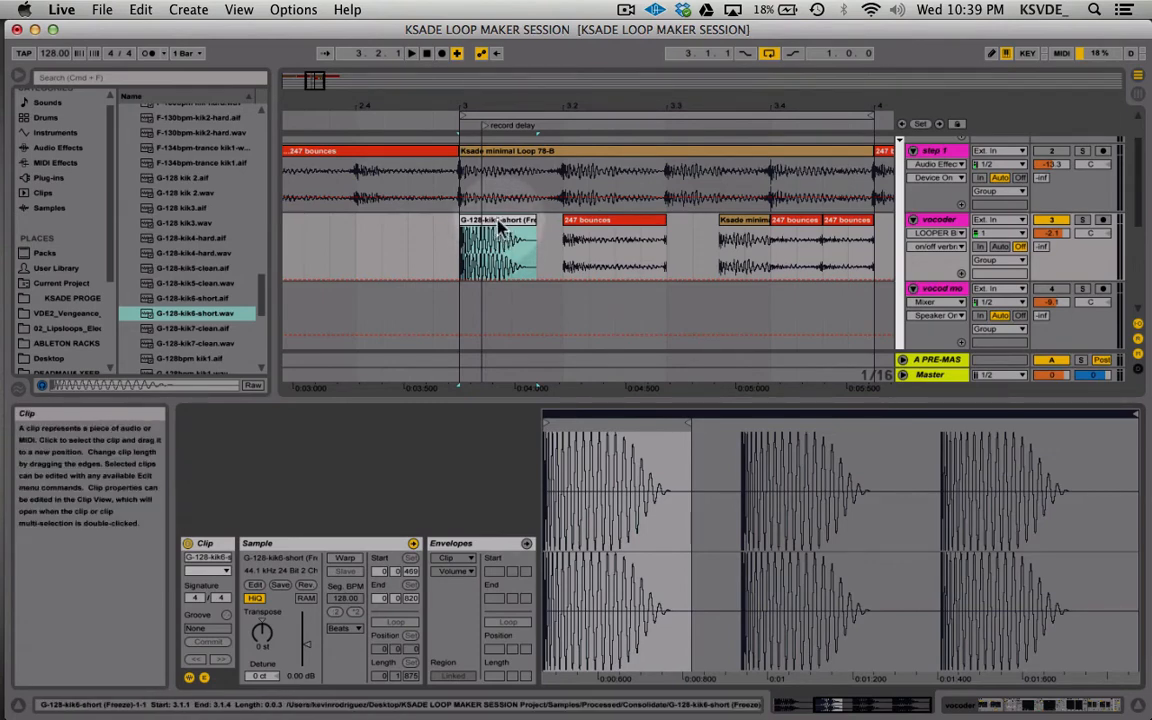
click(346, 559)
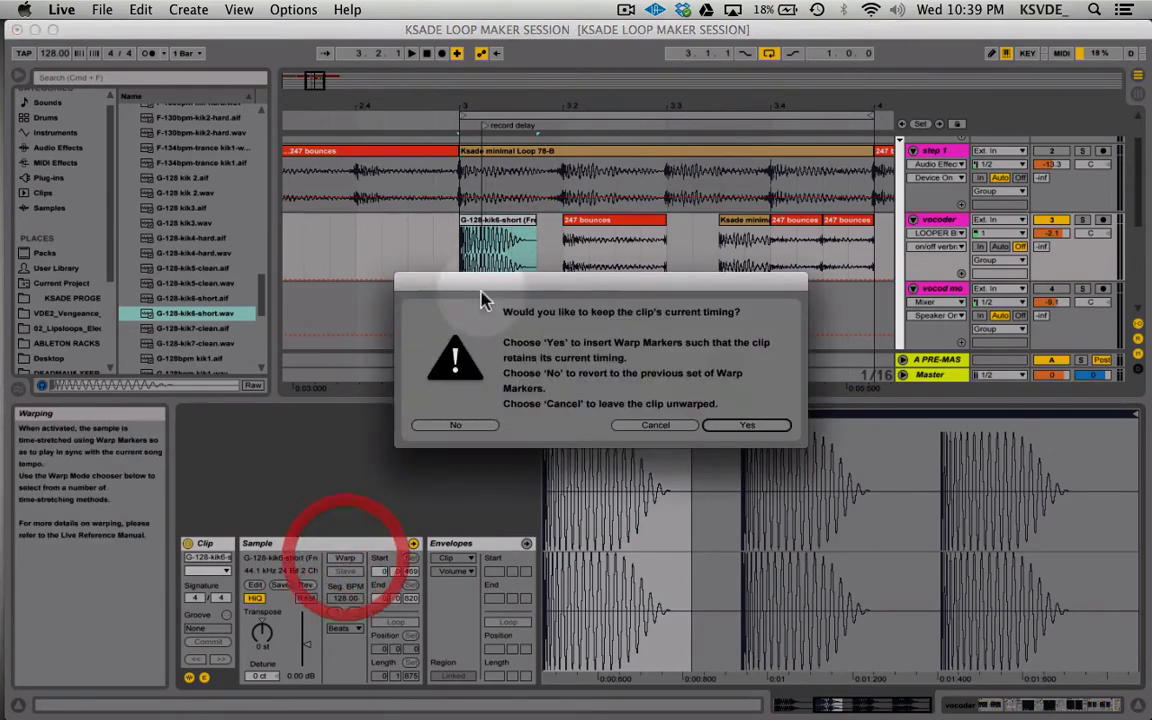
click(745, 428)
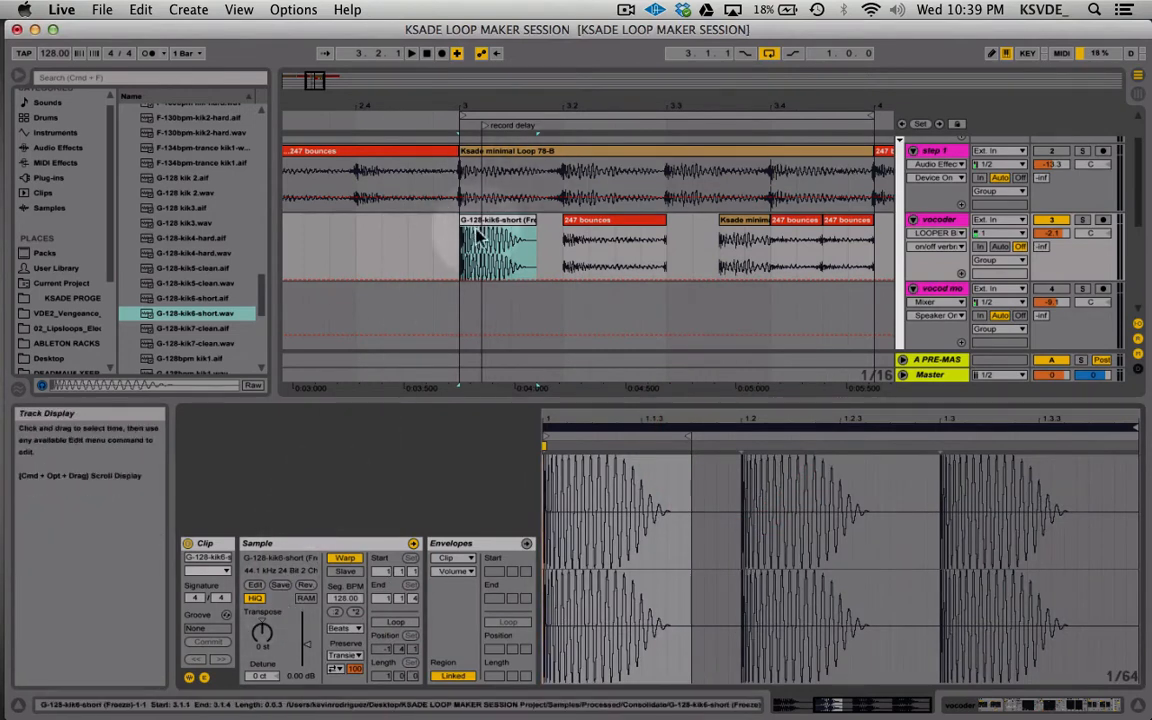
- Turn off warping on the copied kick clip at the start of bar 3 and transpose it up to shorten it
drag(262, 632, 262, 604)
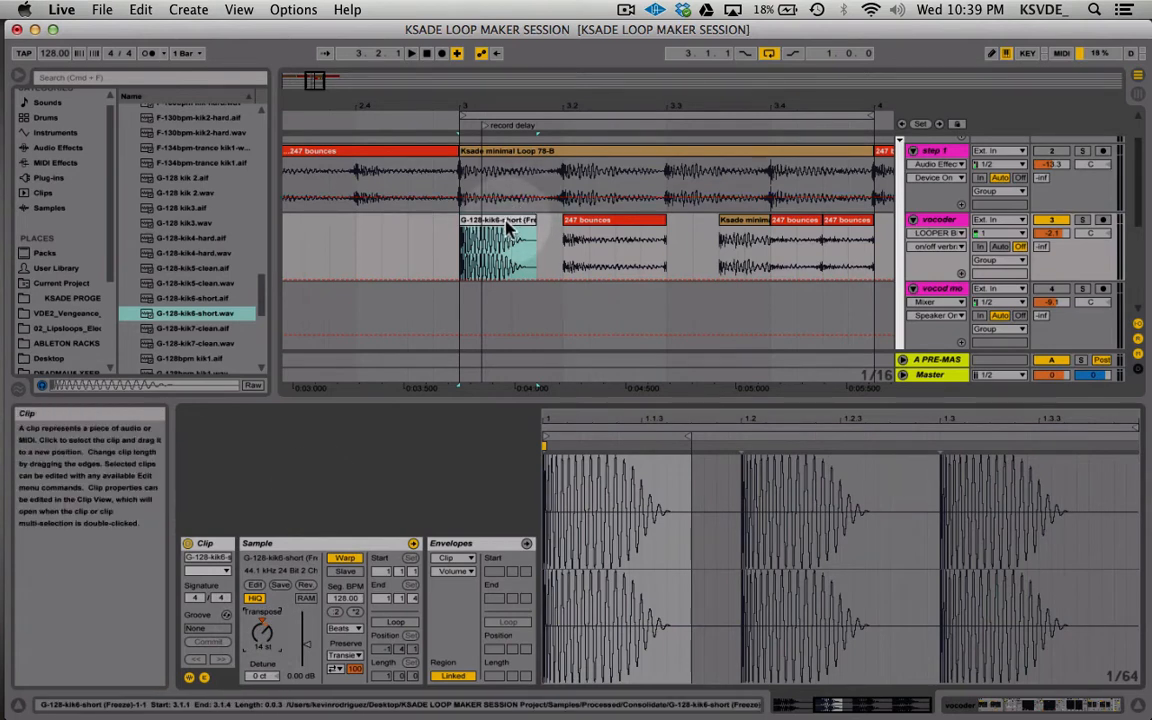
double_click(262, 631)
click(350, 557)
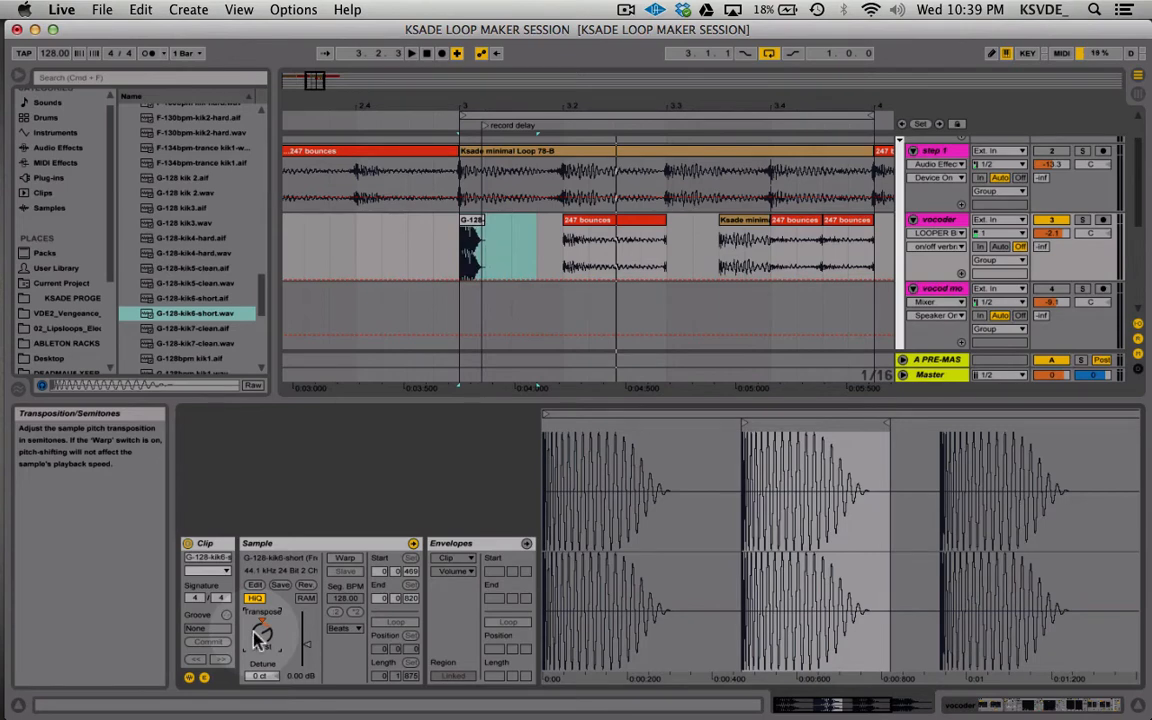
click(385, 310)
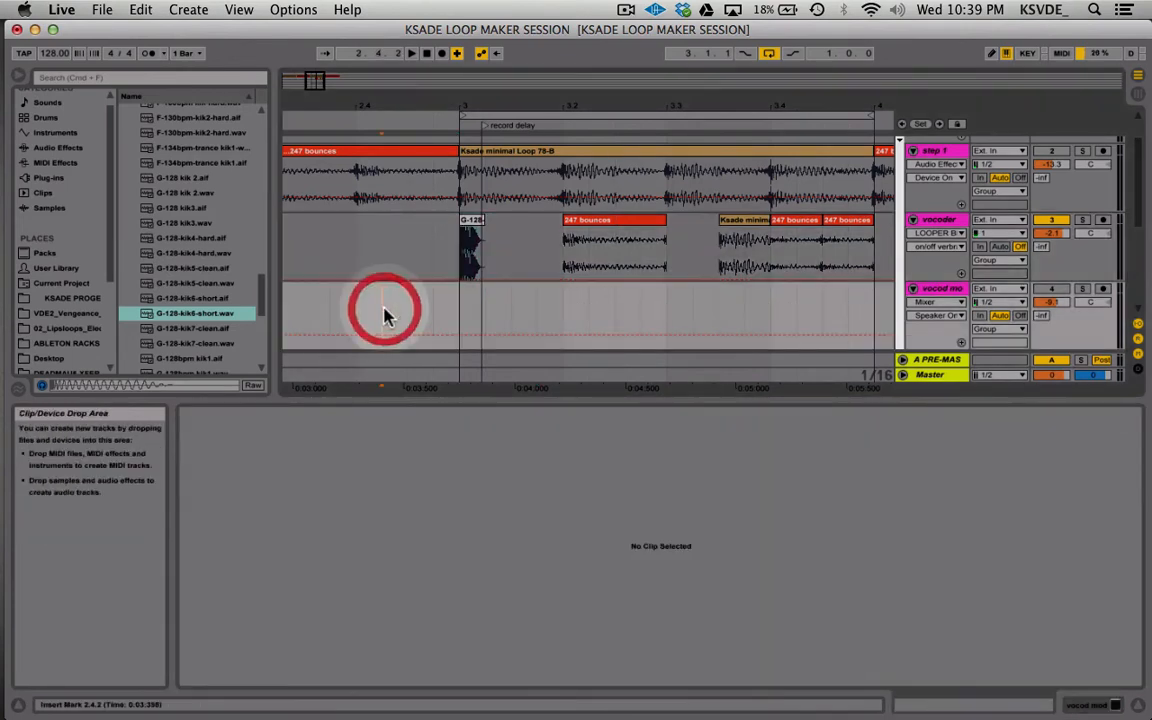
key(super+q)
click(737, 395)
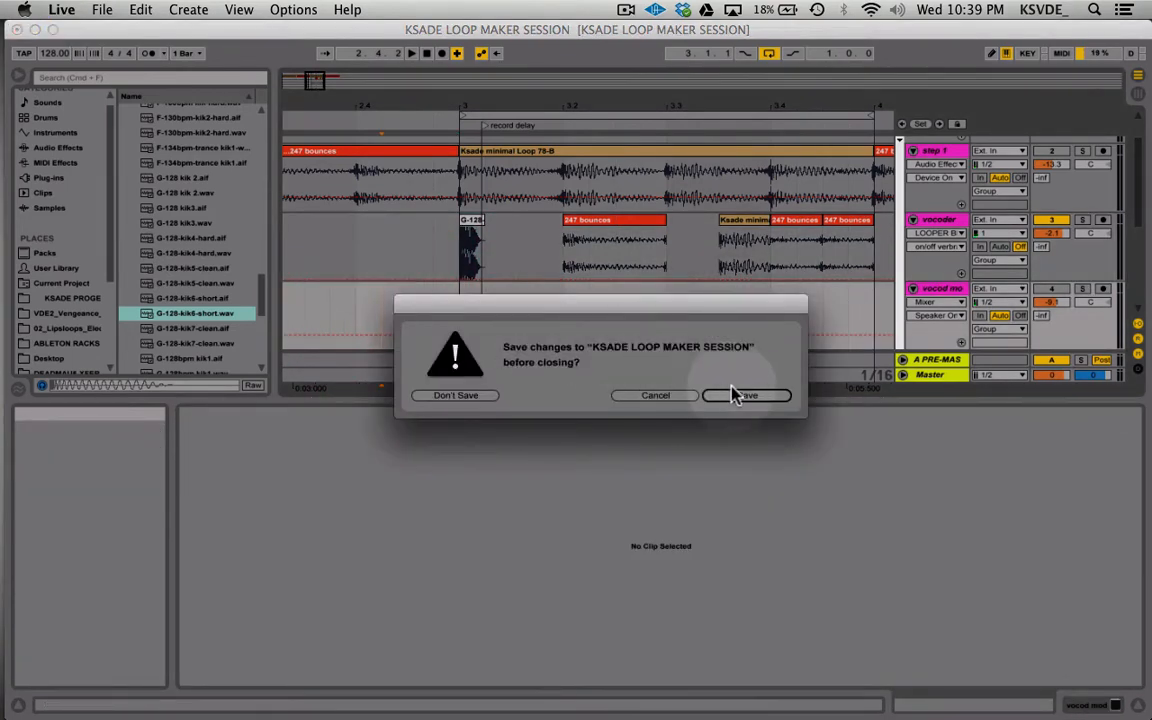
click(670, 398)
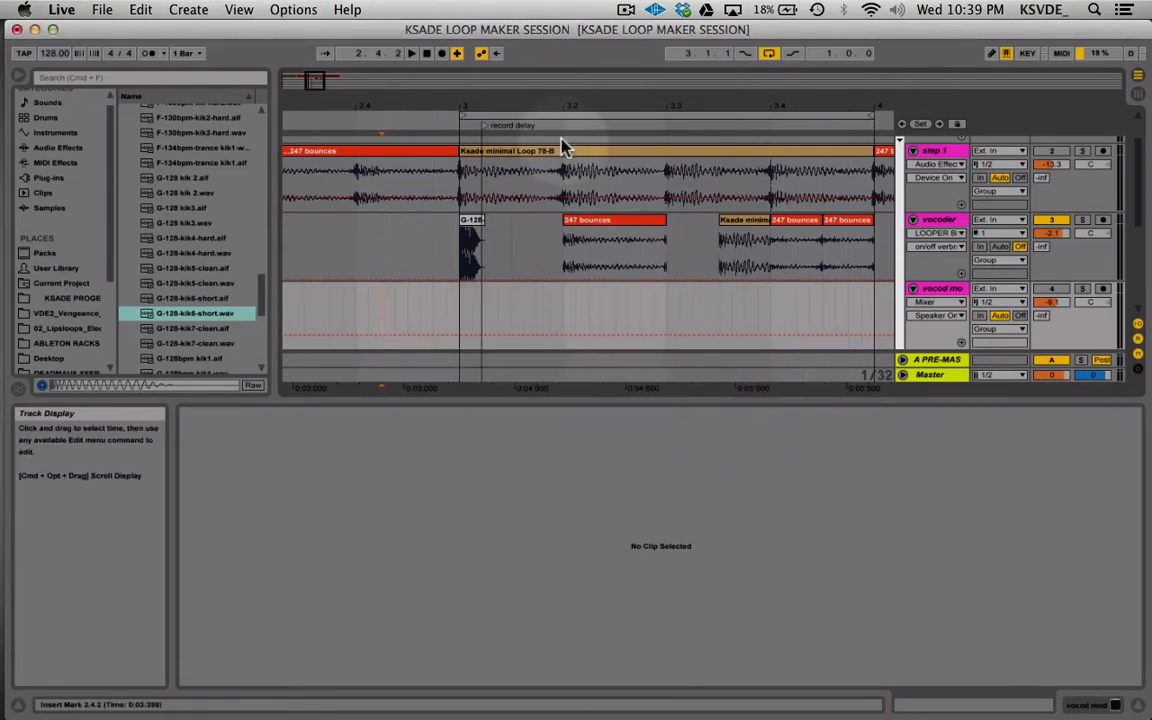
- Shorten the kick at the start of bar 3 by transposing it up further, and consolidate it as a new clip
drag(329, 80, 321, 86)
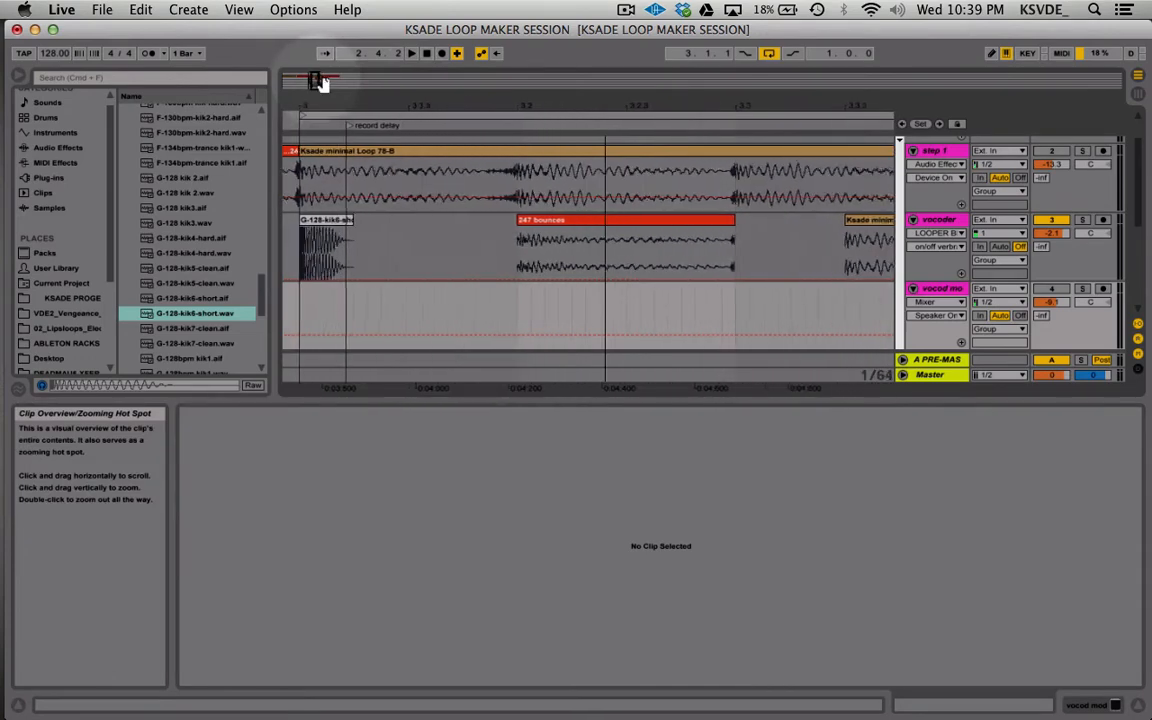
scroll(461, 265, left, 5)
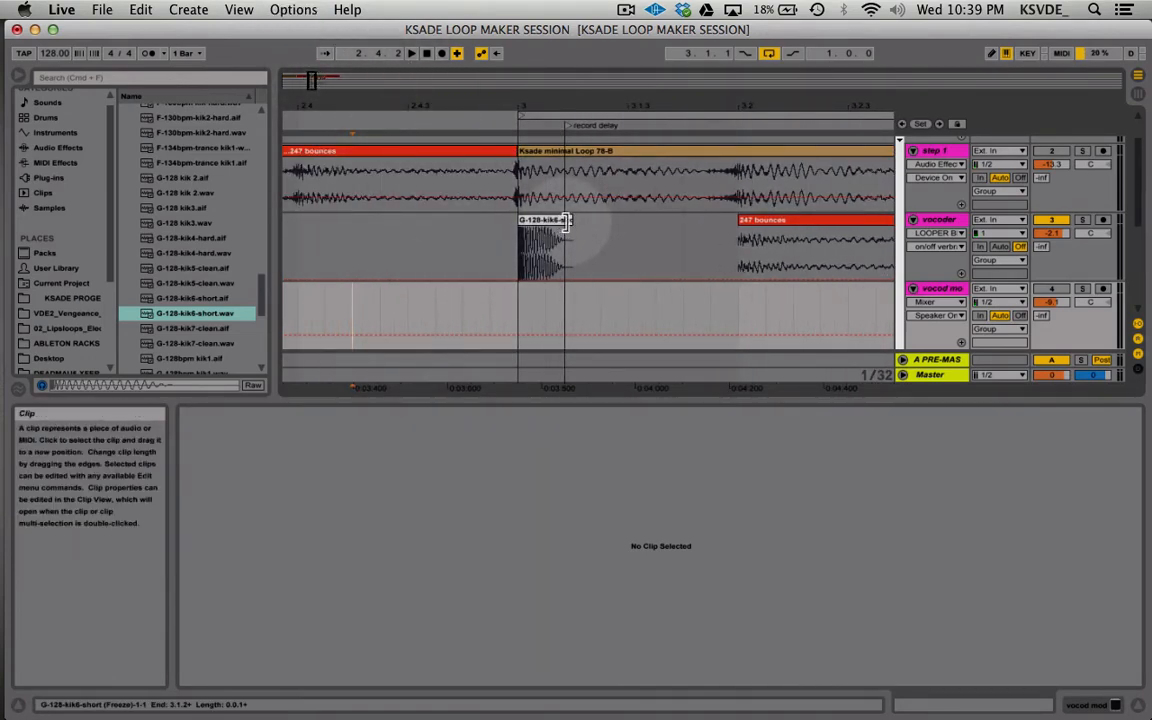
click(548, 221)
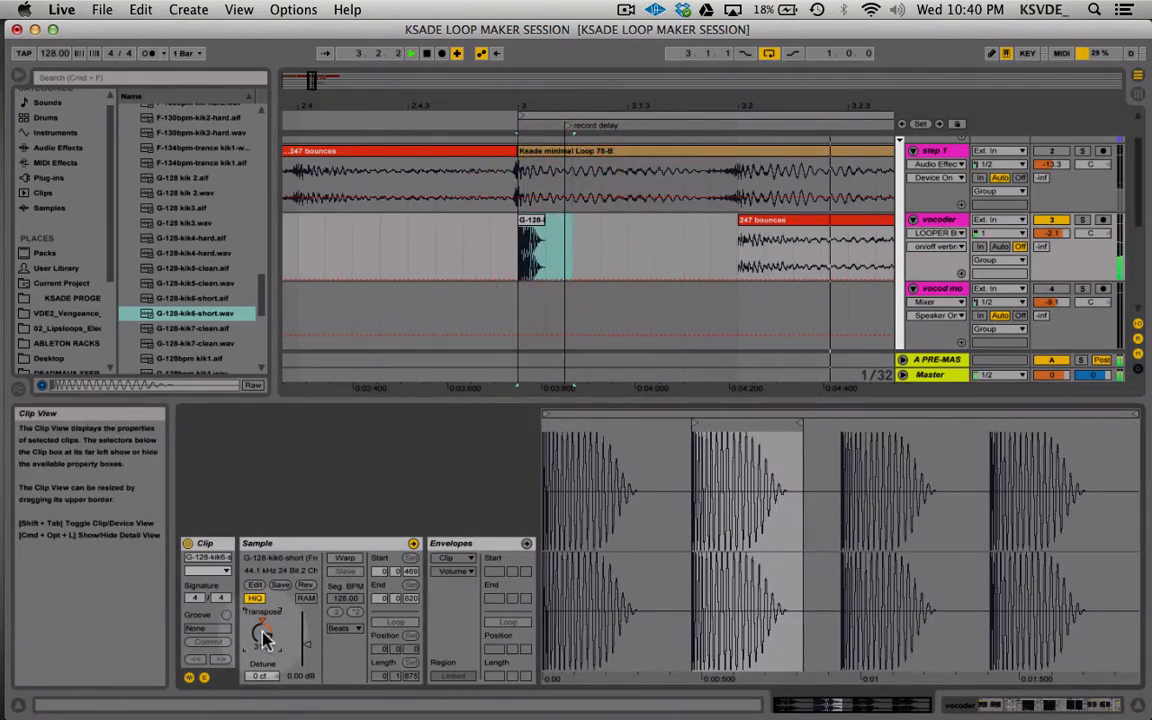
click(527, 231)
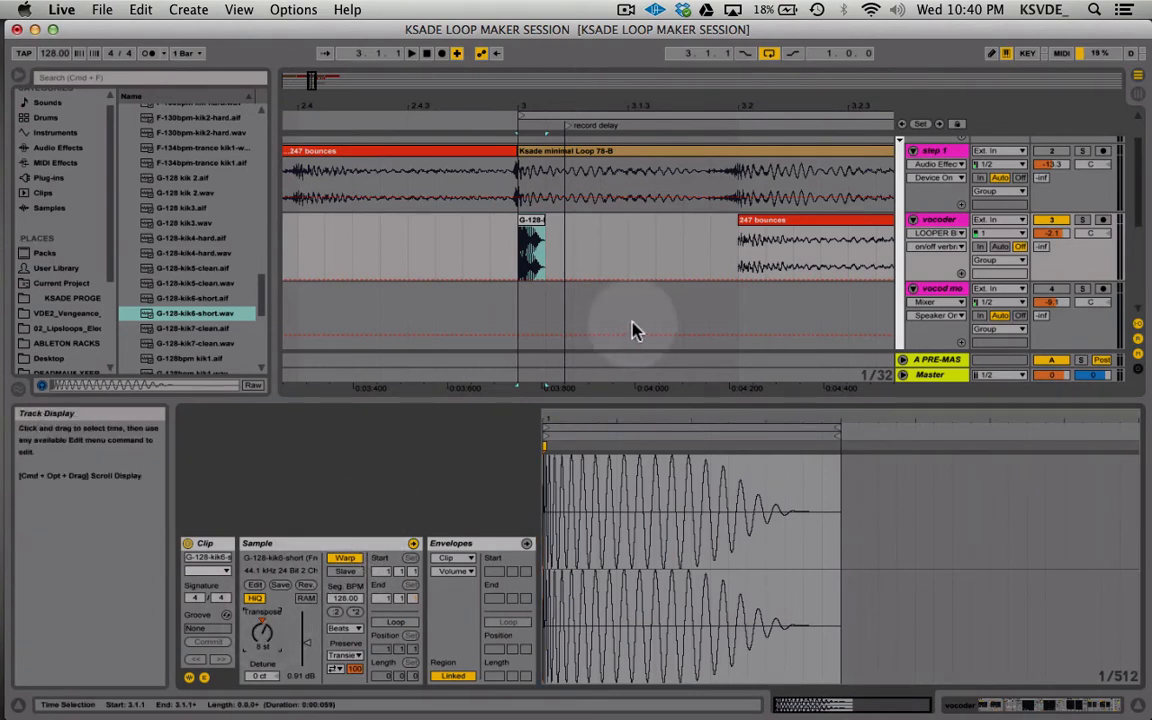
key(space)
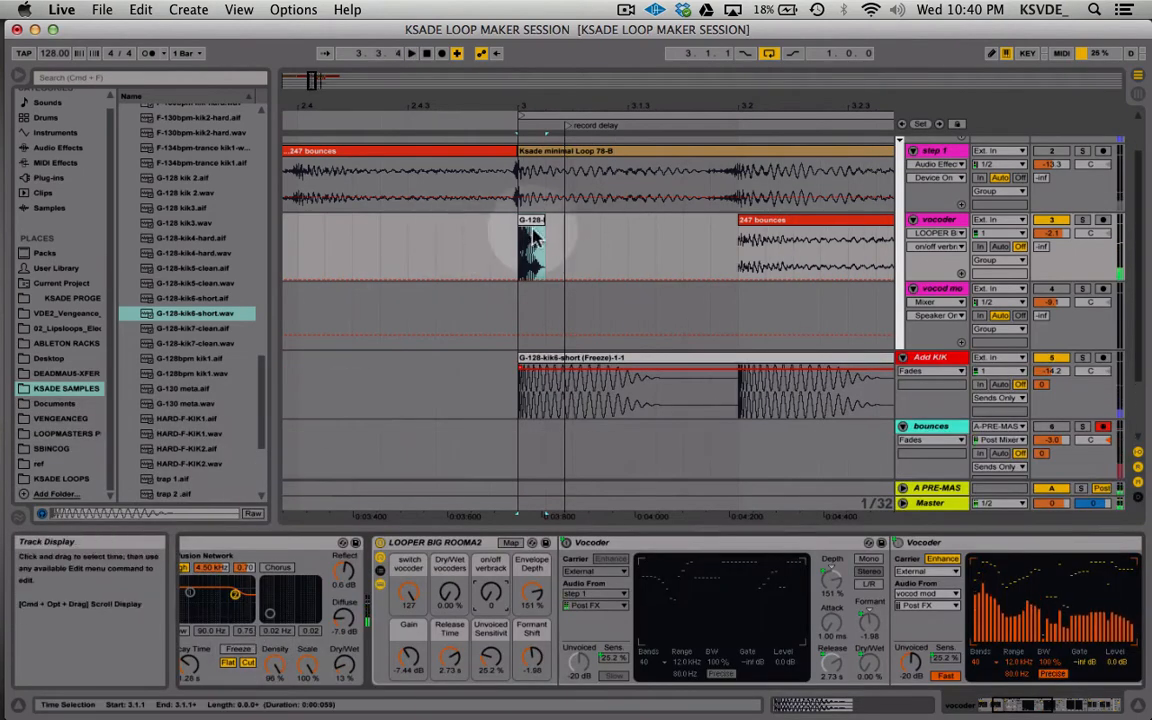
- Duplicate the one-sixteenth kick slice at 3.1.1 on the vocoder track twice and play the loop
click(561, 235)
click(515, 241)
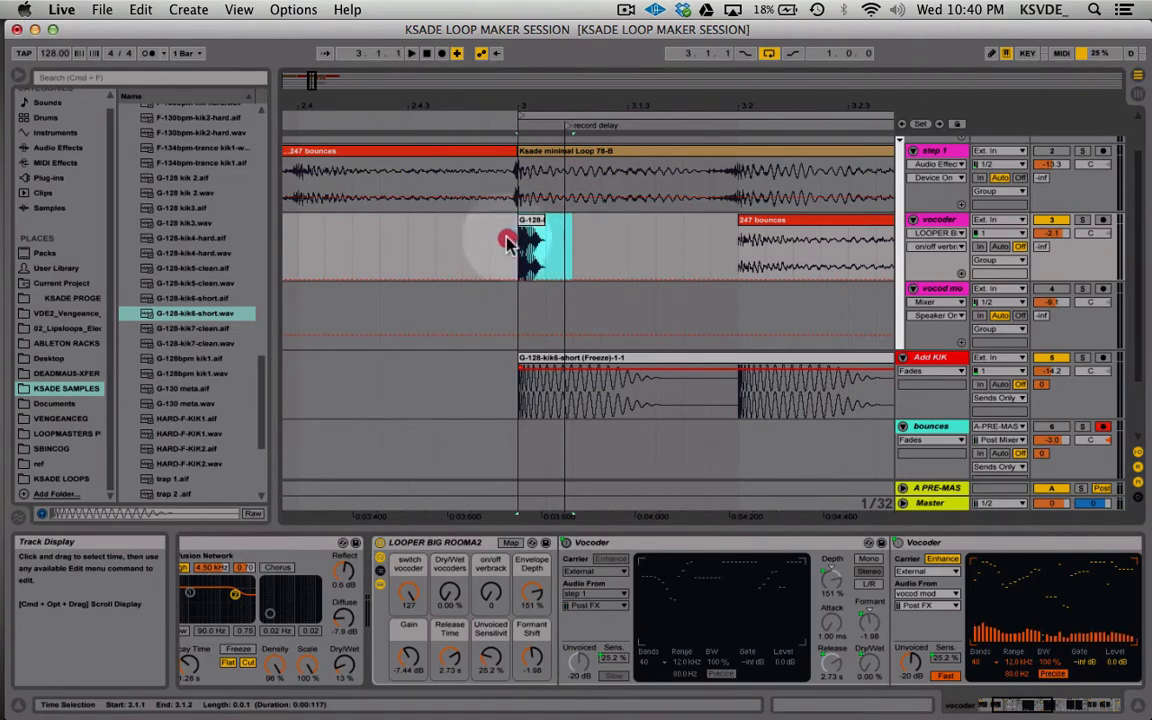
key(super+d)
key(super+d)
click(505, 245)
key(space)
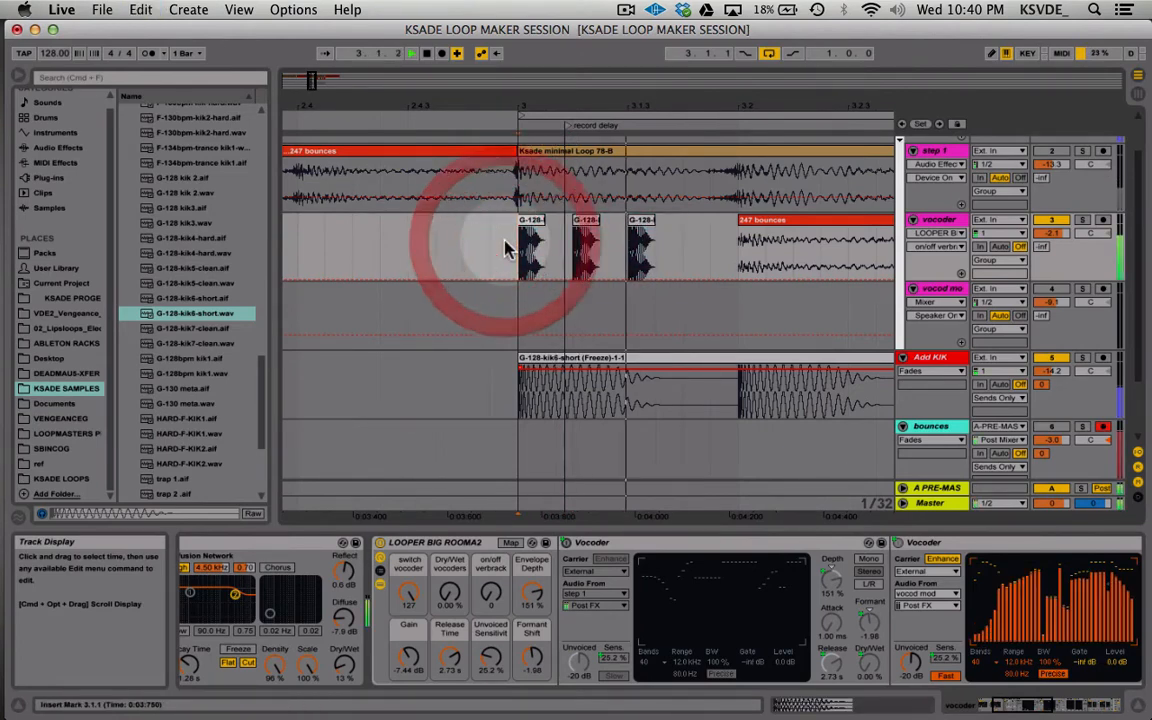
- Move the two duplicated kicks one sixteenth later, to 3.1.3 and 3.1.4, and play the loop from bar 3
scroll(506, 246, right, 3)
drag(400, 221, 546, 228)
click(381, 240)
key(space)
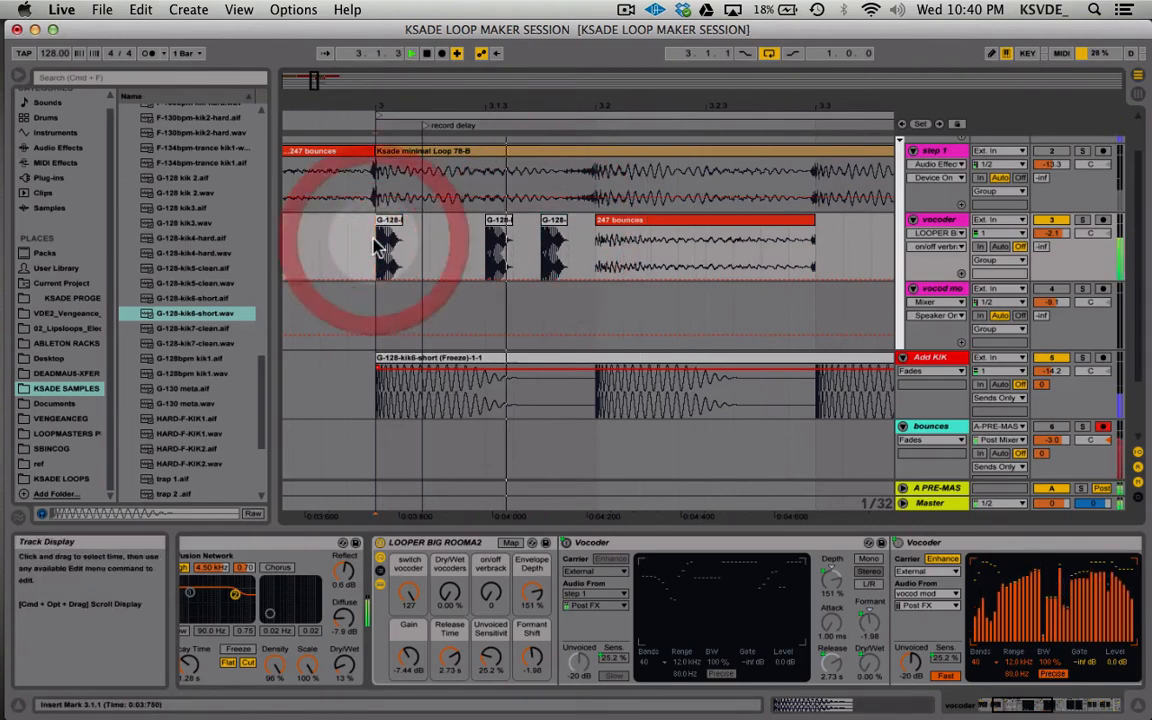
- Nudge the two kicks a thirty-second note later, delete the kick at the start of bar 3, and play the loop
click(492, 227)
key(space)
drag(496, 219, 585, 223)
click(381, 228)
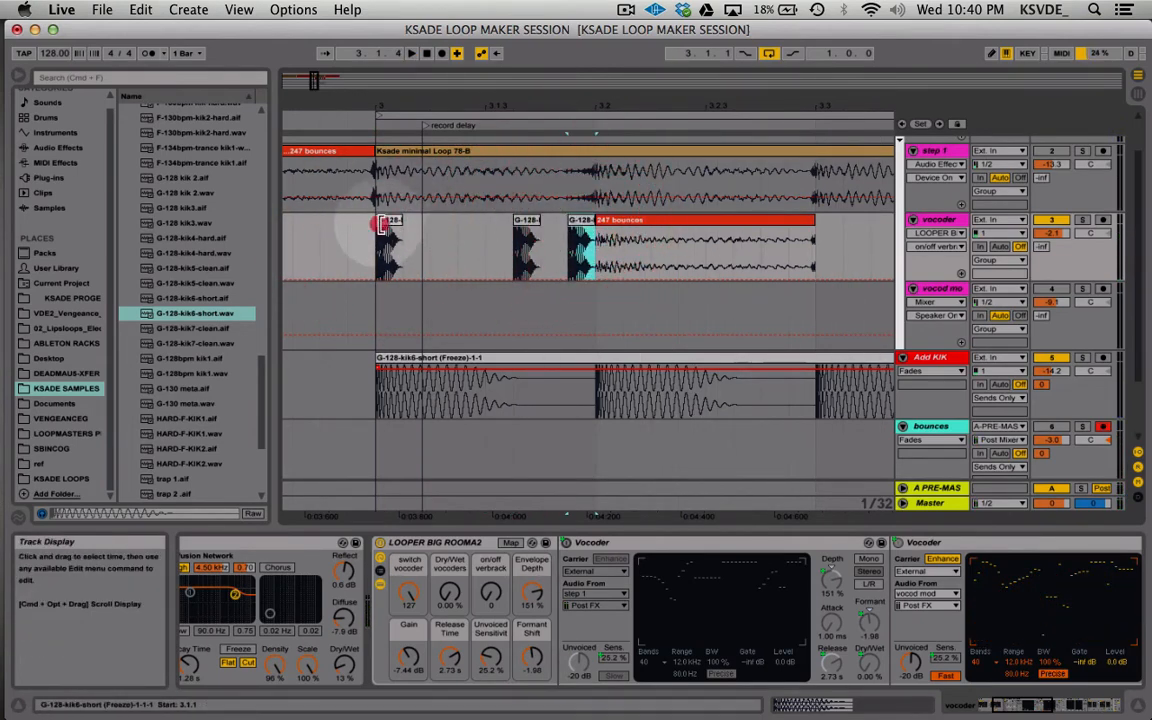
key(Delete)
click(443, 100)
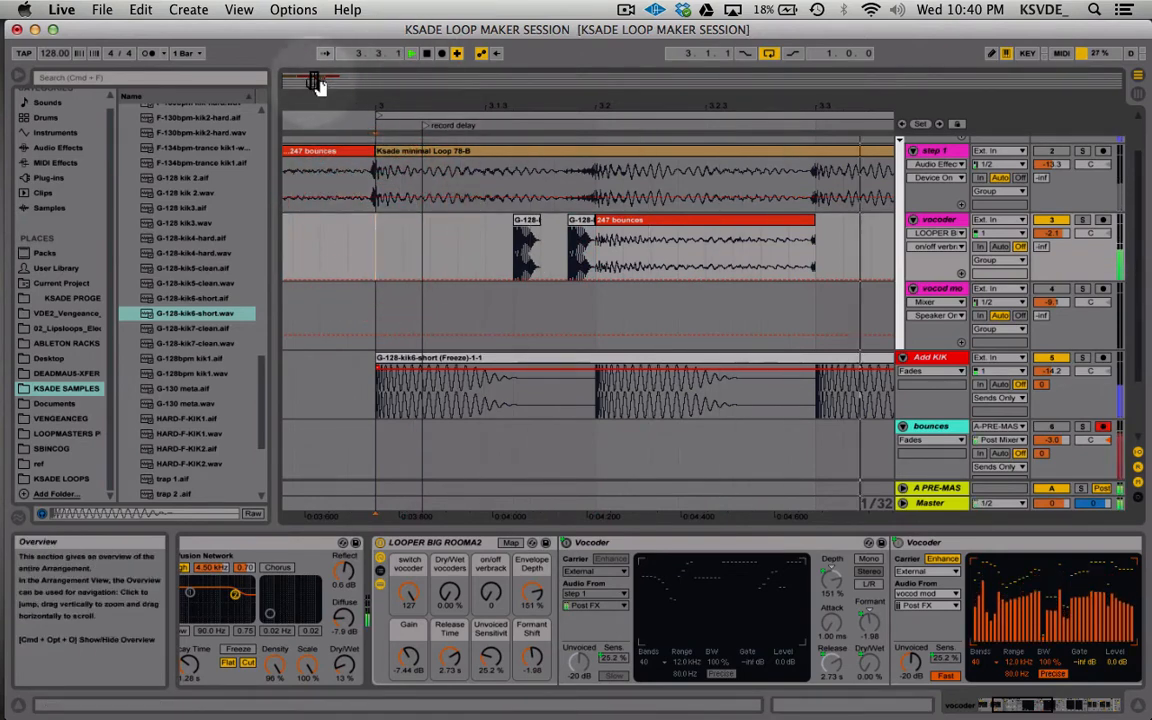
- Delete the kick just before beat 3.2 and open the clip properties of the remaining kick
drag(311, 79, 316, 71)
scroll(489, 257, right, 4)
click(399, 230)
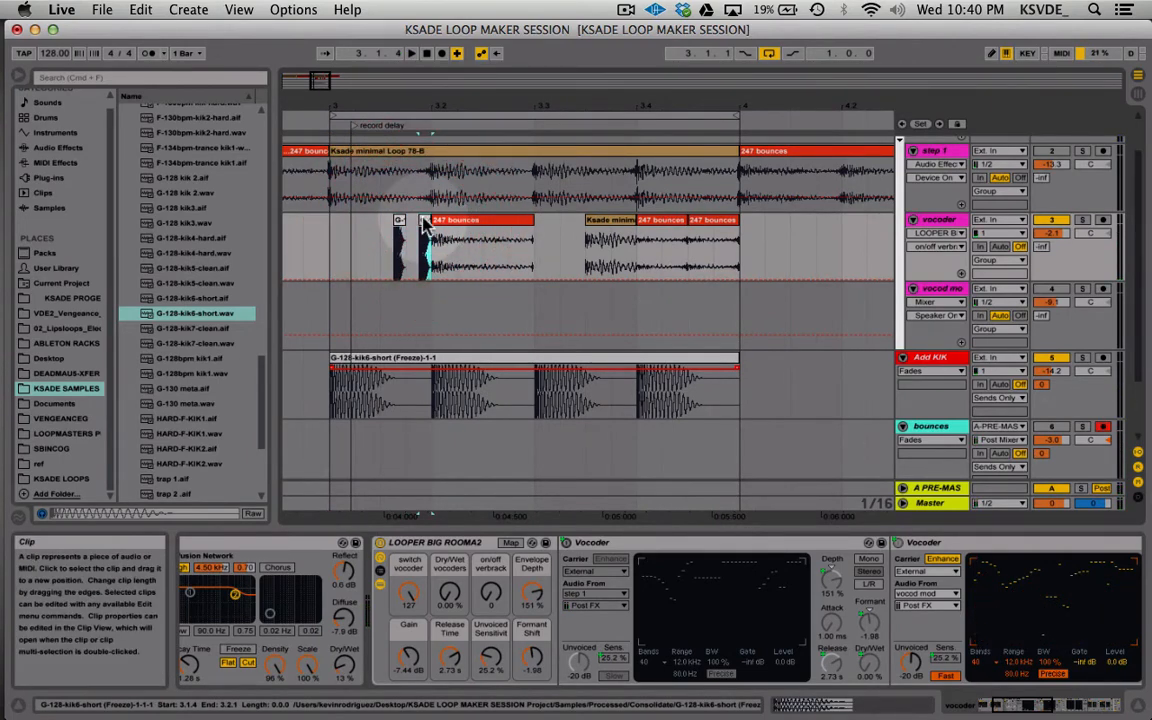
double_click(399, 220)
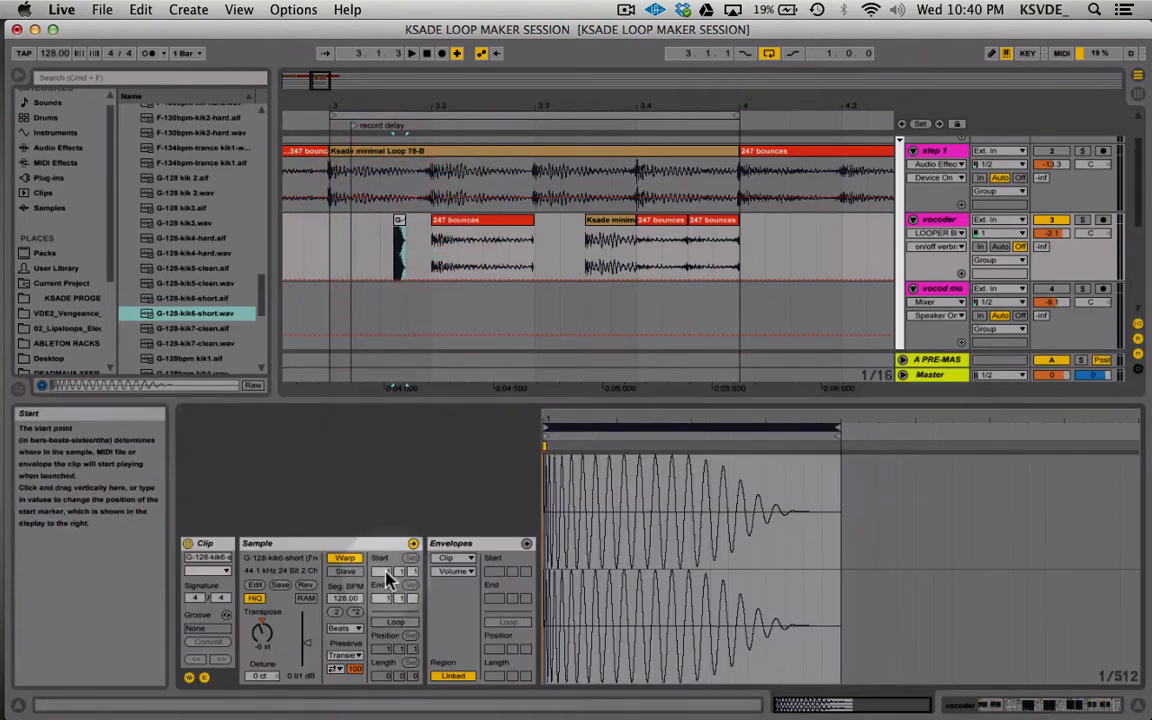
- Show the remaining kick's clip envelopes, lower its clip gain to about -13 dB, and play the loop
click(454, 575)
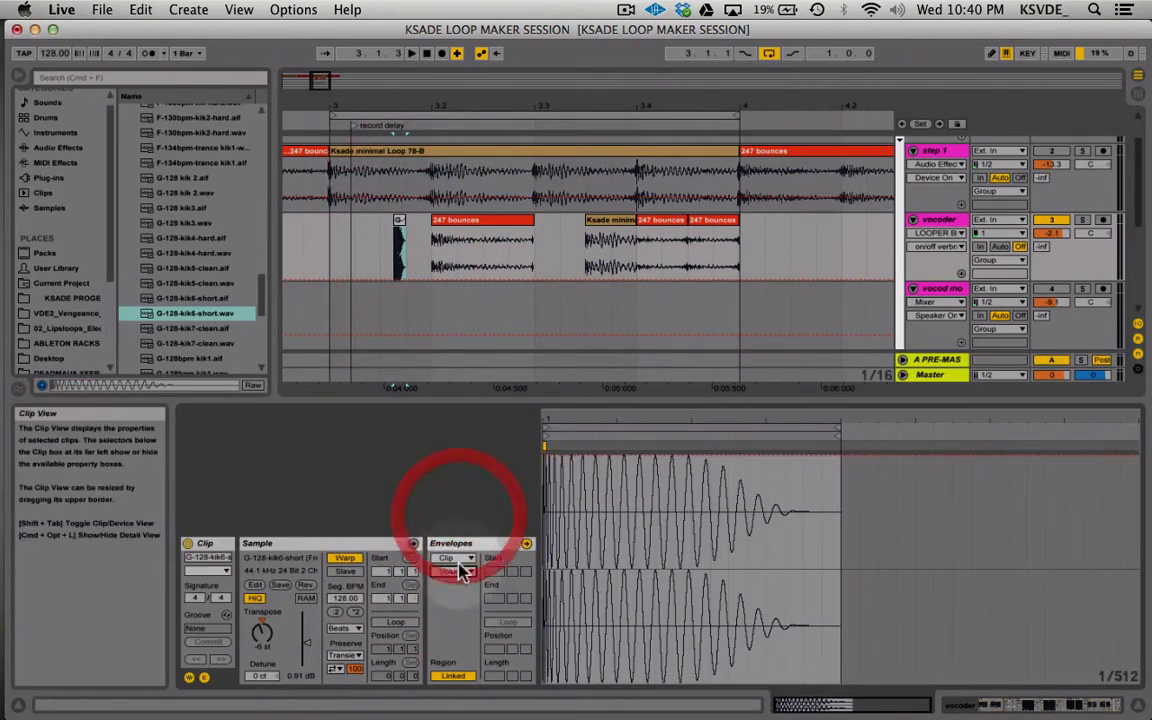
click(458, 527)
click(458, 572)
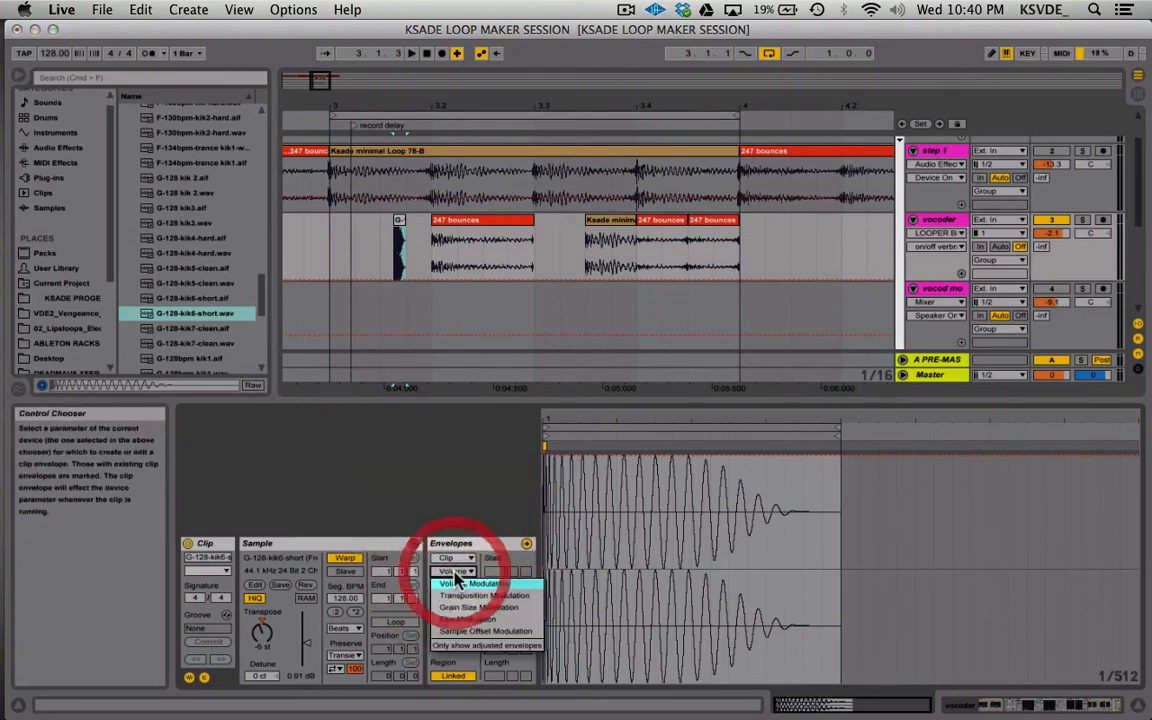
click(463, 488)
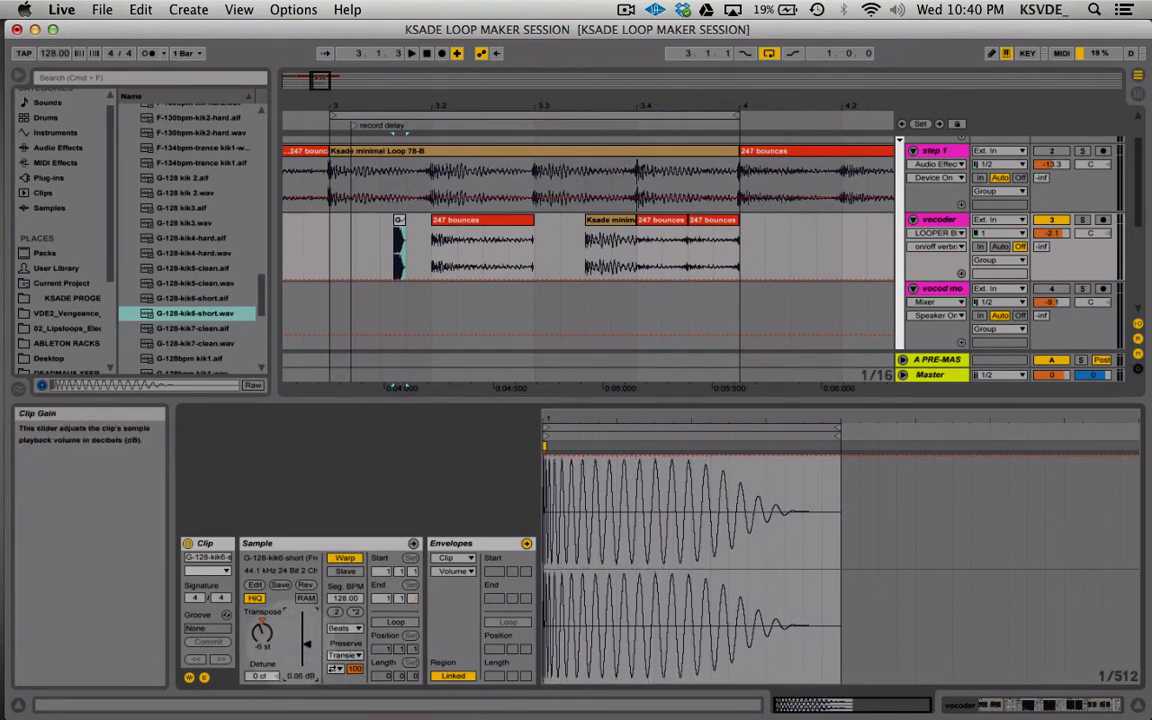
drag(308, 652, 310, 668)
key(space)
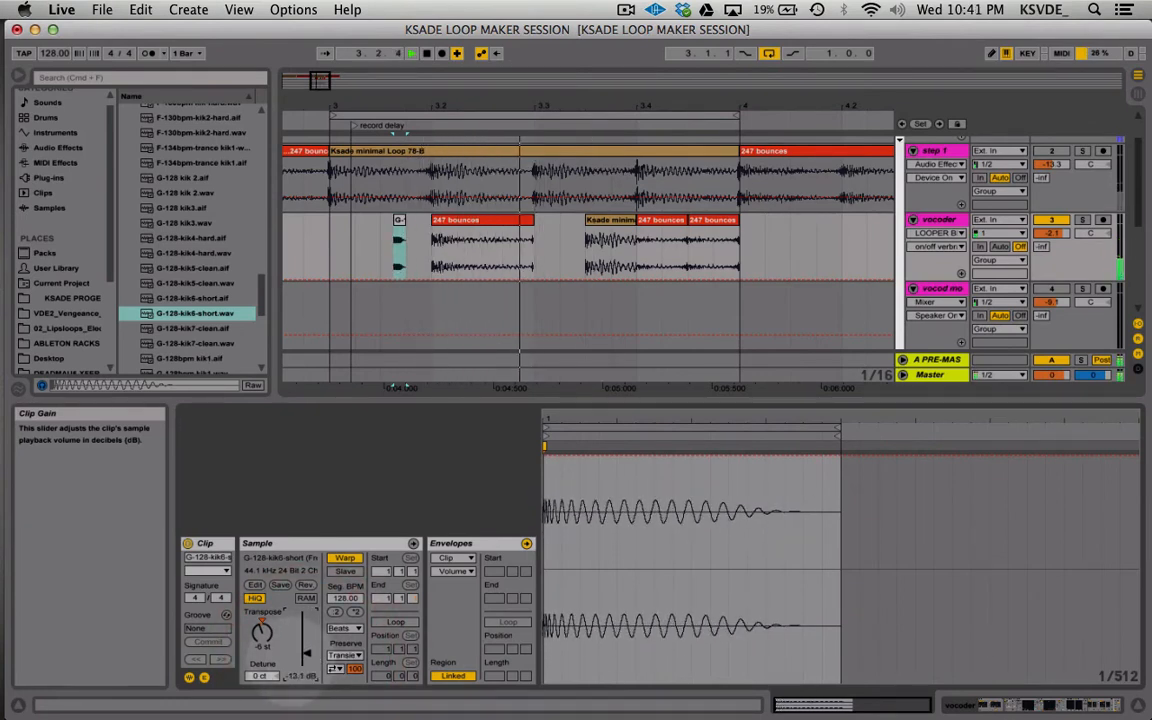
- Duplicate the quieter kick directly after itself before beat 3.2 and play the loop from bar 3
click(398, 230)
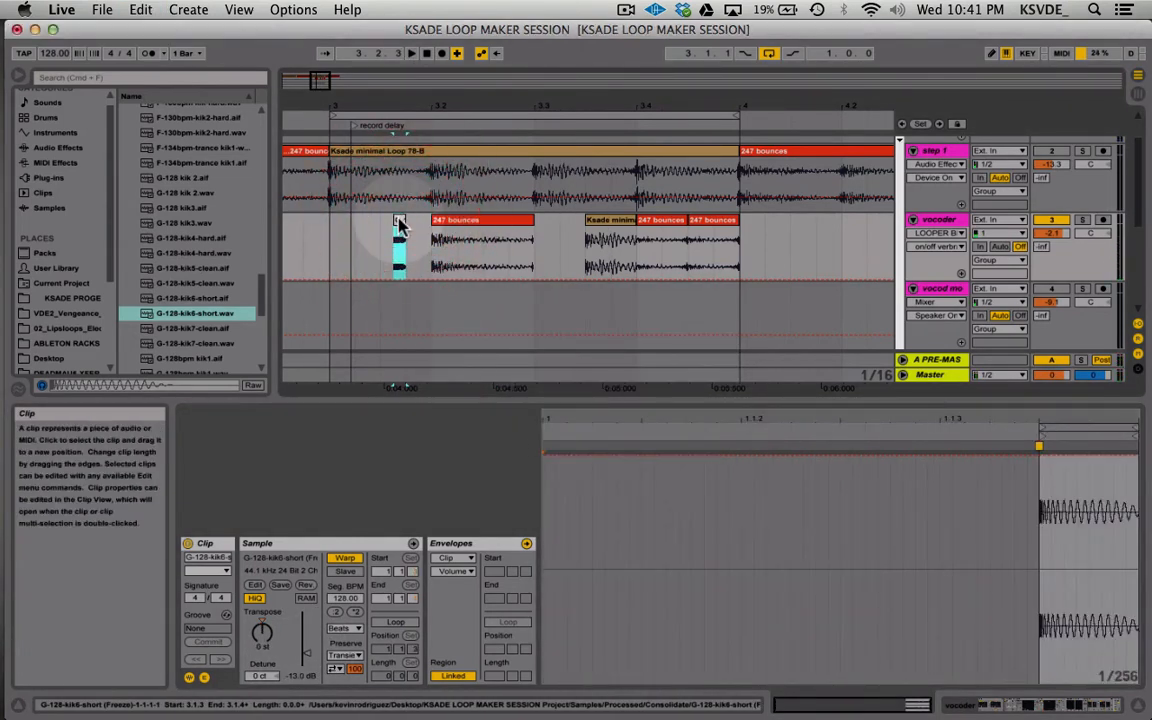
key(space)
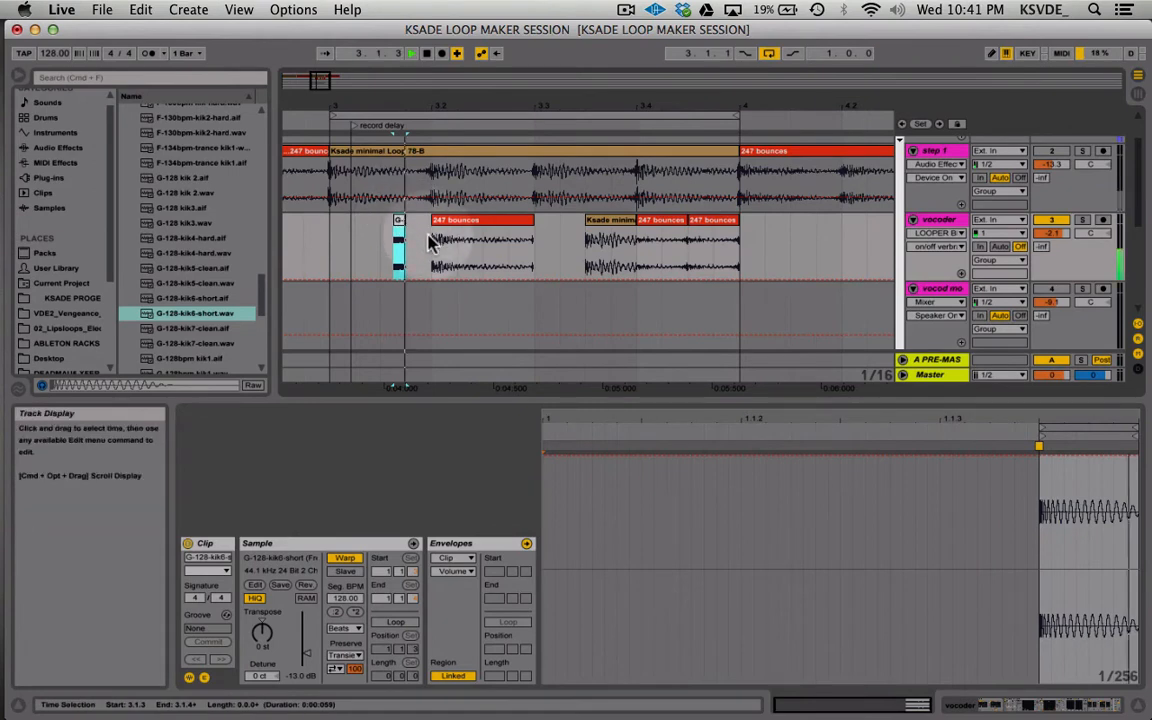
click(398, 222)
key(space)
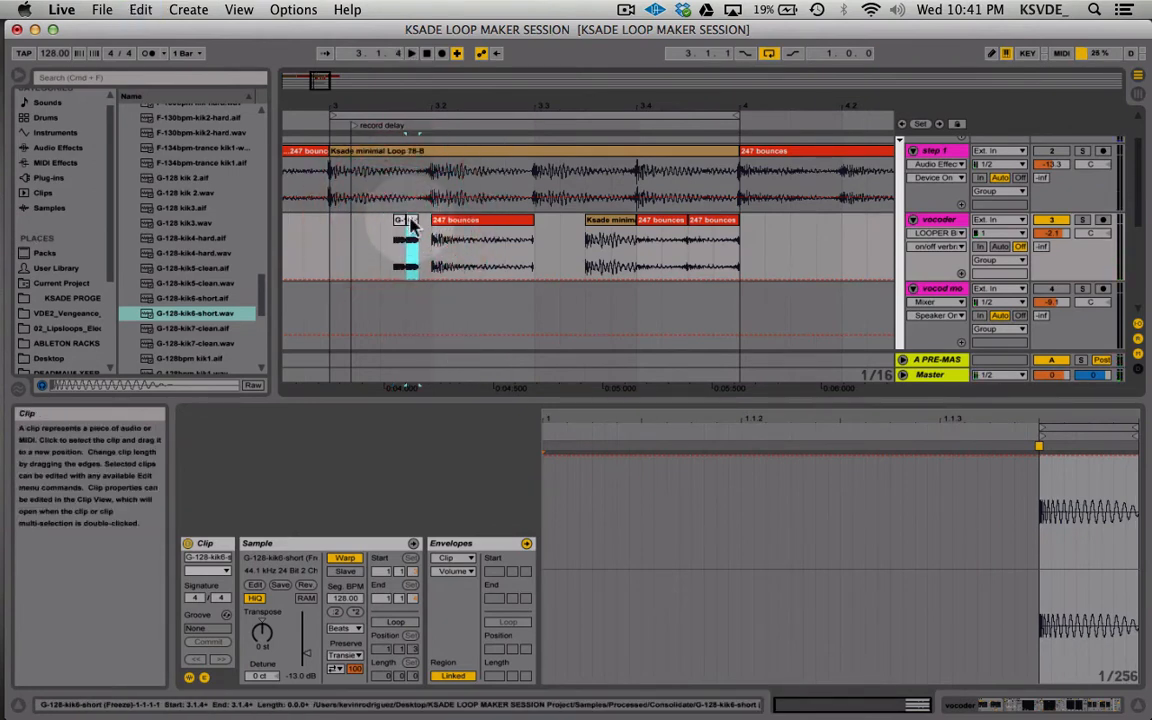
click(314, 225)
key(space)
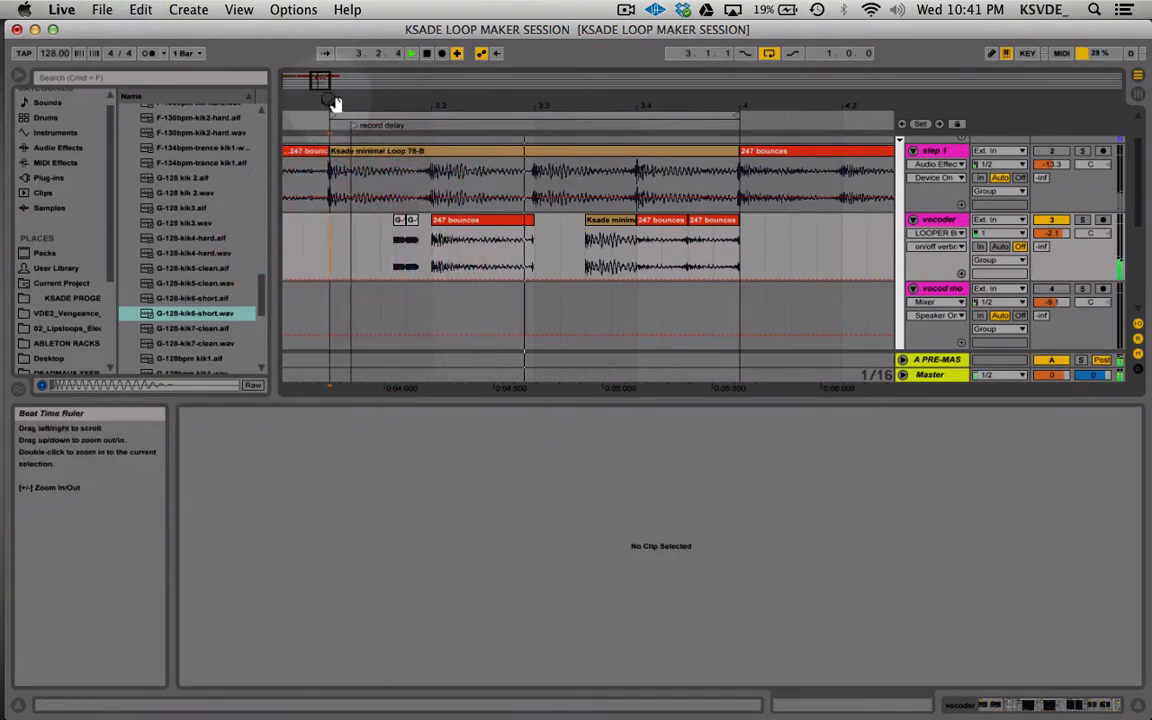
- Move the second quiet kick to just before the Ksade minimal slice at 3.3.3, and shift the first kick to 3.1.3
drag(335, 104, 327, 82)
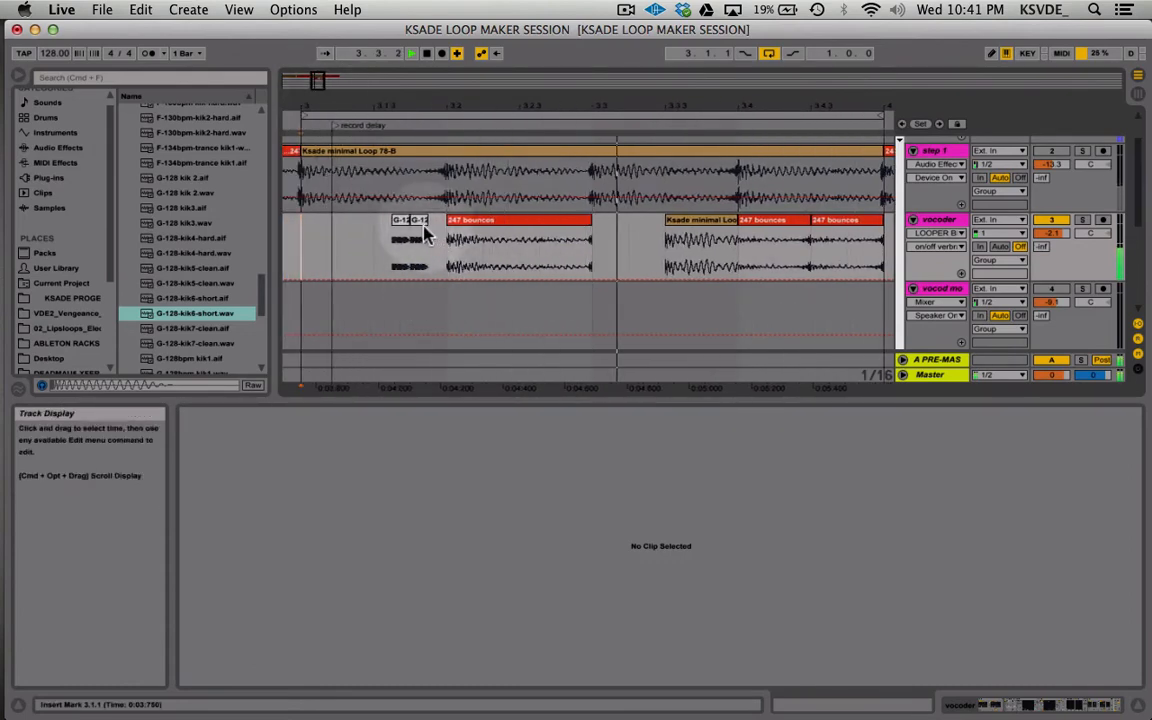
click(679, 242)
click(645, 243)
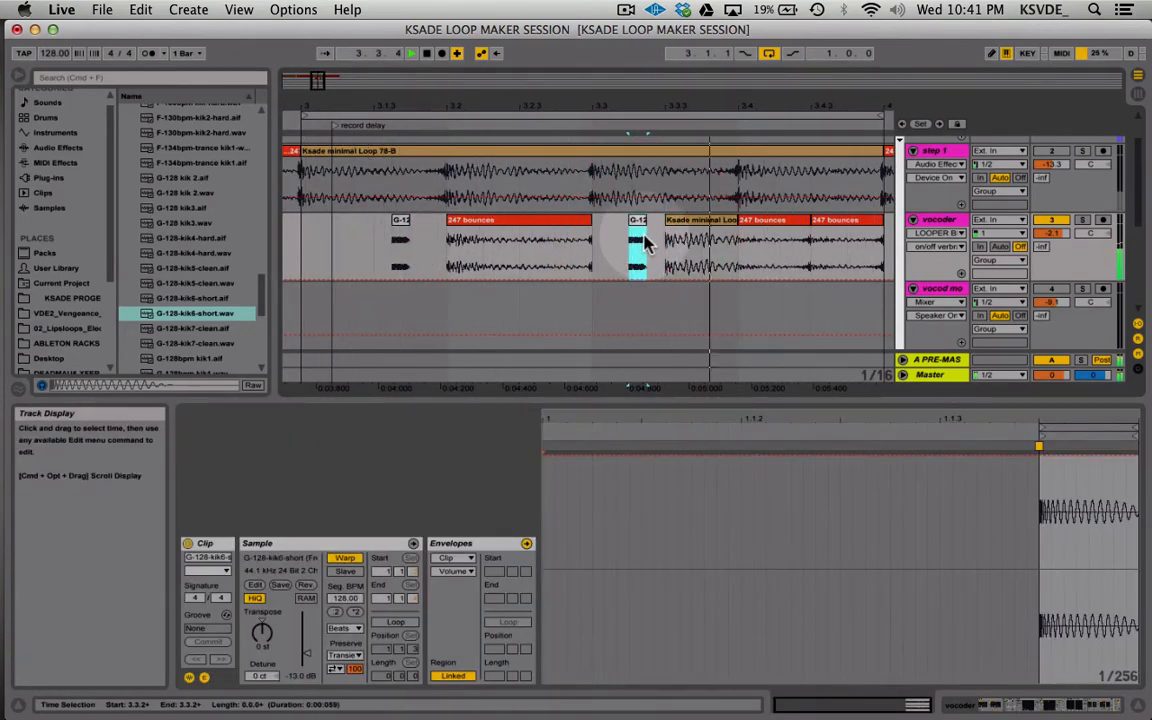
click(400, 236)
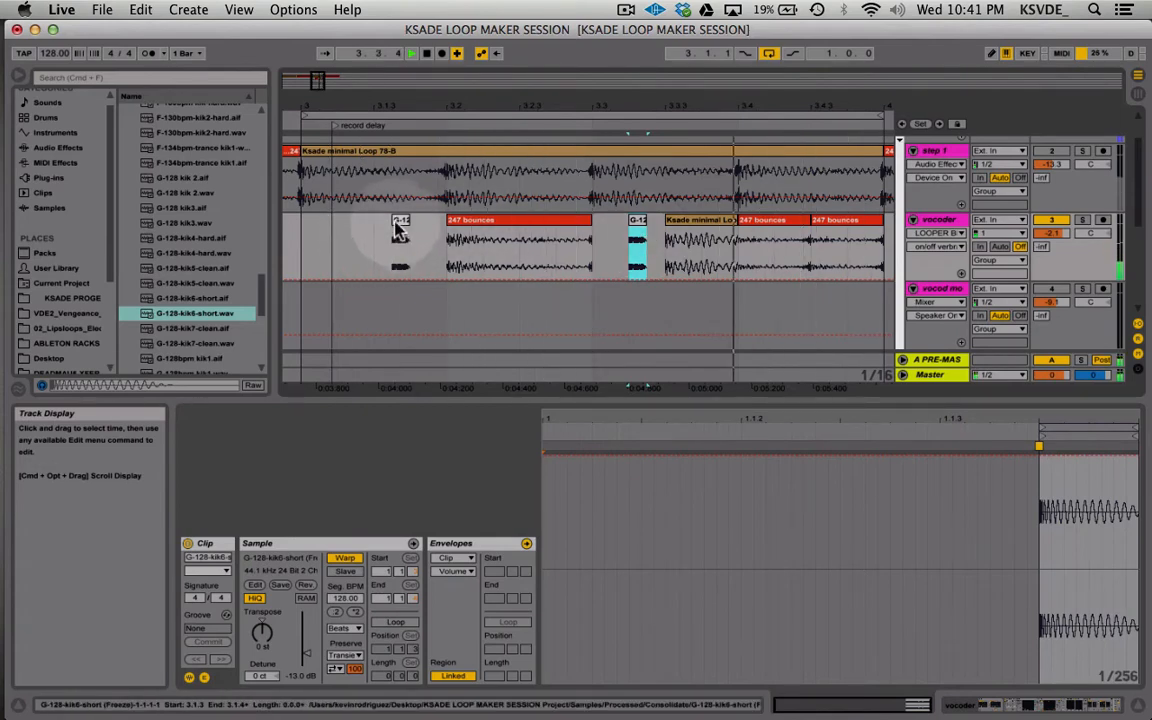
drag(399, 226, 384, 226)
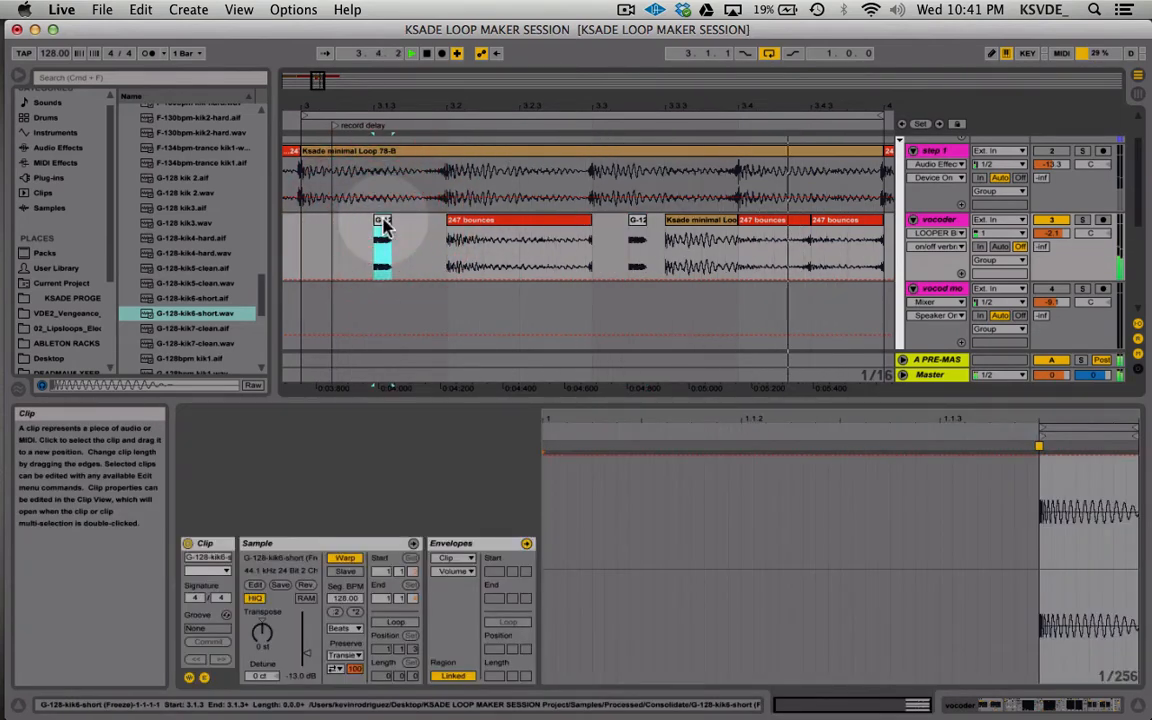
scroll(384, 226, right, 4)
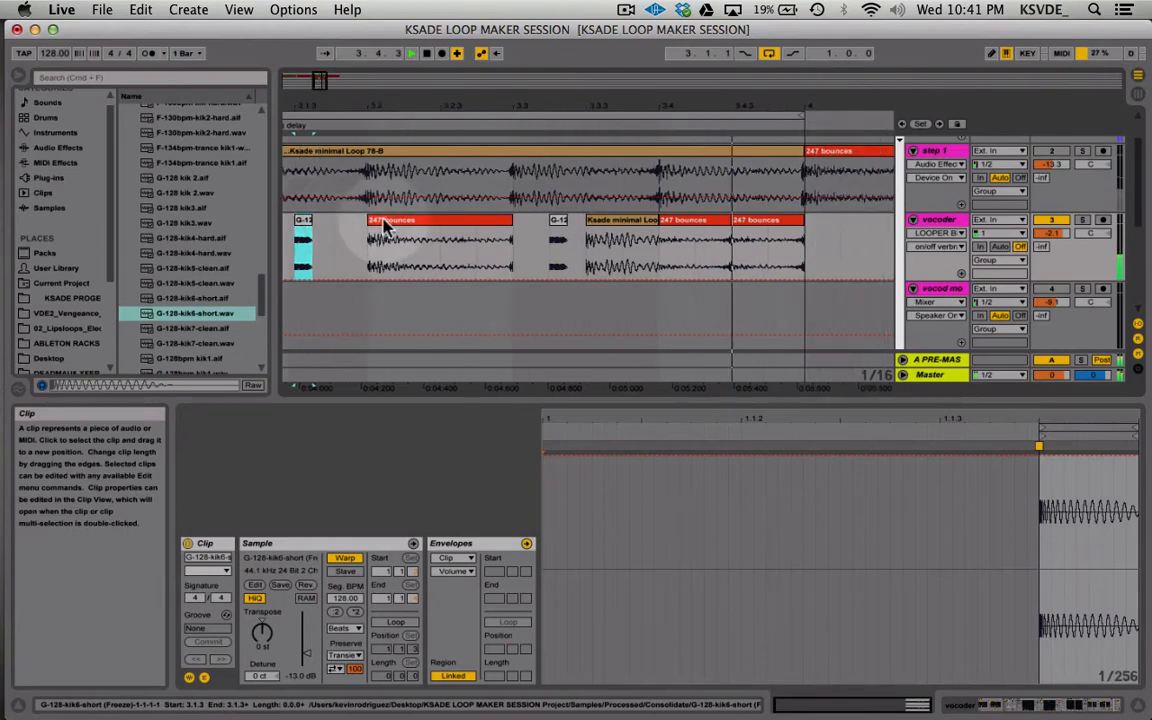
scroll(528, 212, left, 4)
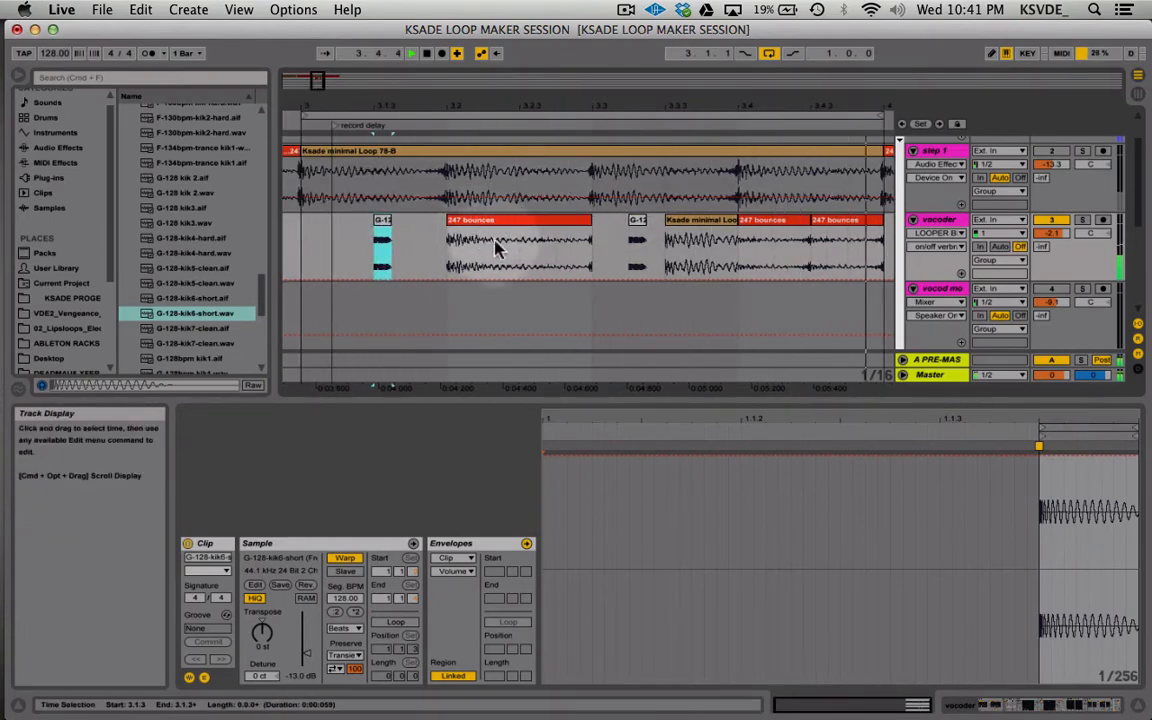
- Copy the first half of the 247 bounces clip at beat 3.2 to the start of bar 3 on the vocoder track
drag(519, 246, 457, 247)
scroll(465, 246, left, 2)
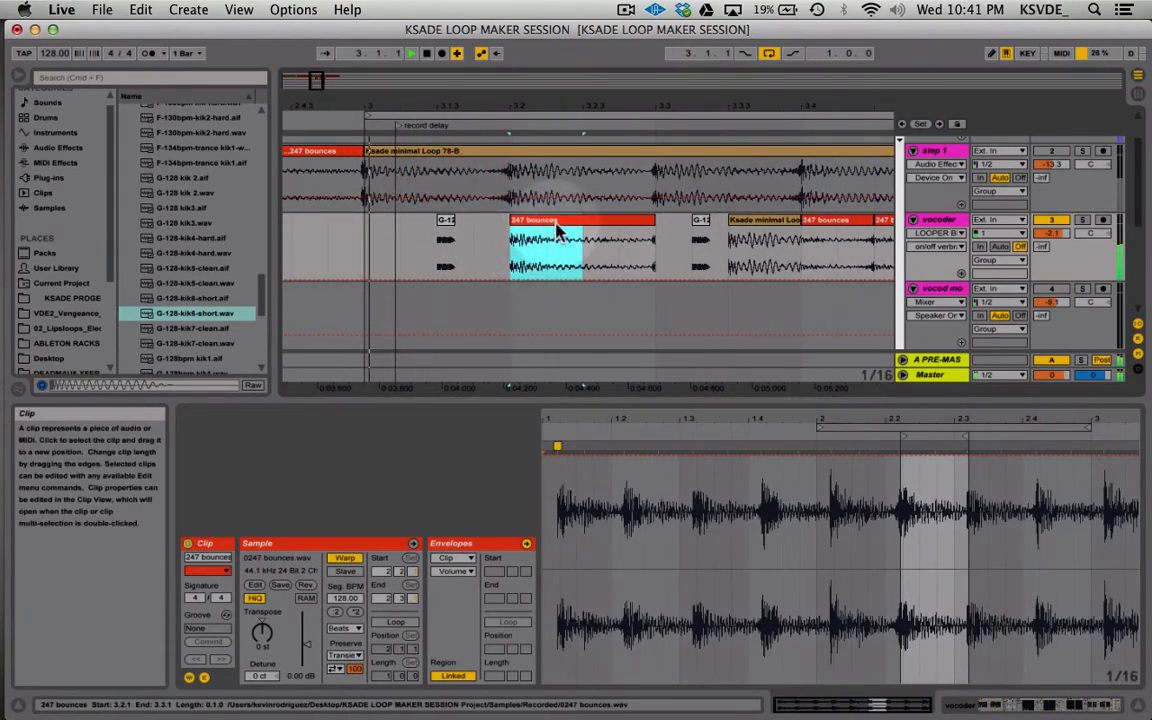
drag(552, 220, 404, 220)
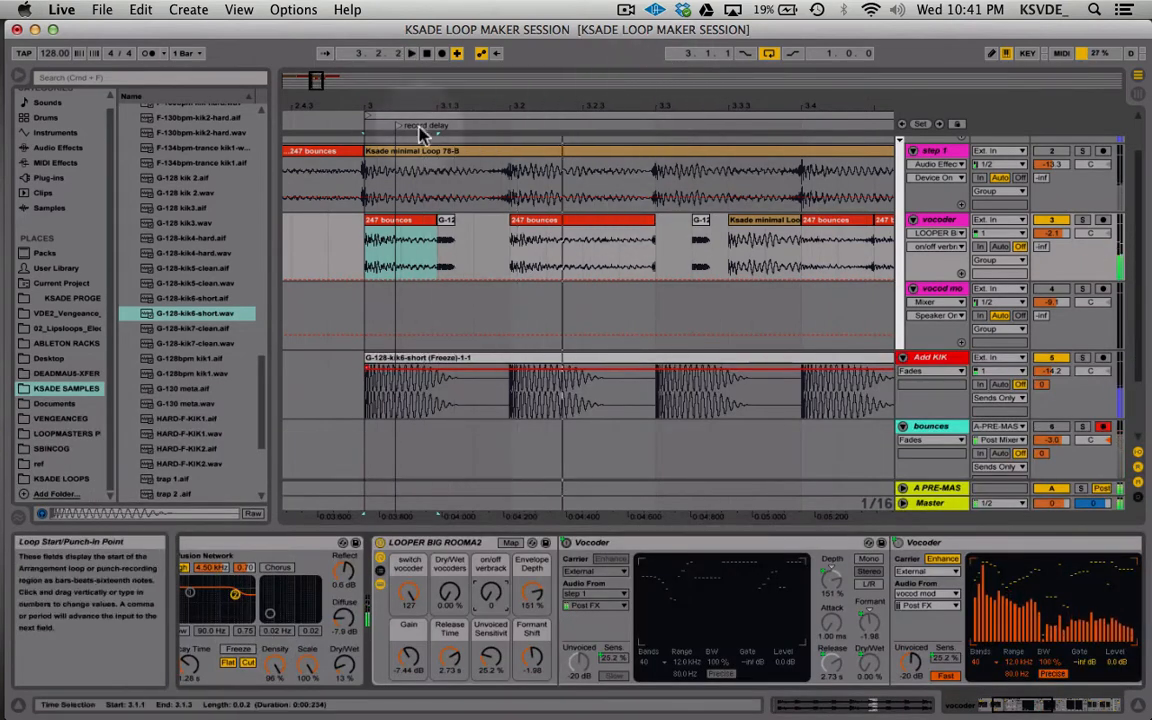
- Consolidate the bar 3 clips on the vocoder track into one clip, and move it to the vocod mod track
drag(315, 80, 327, 85)
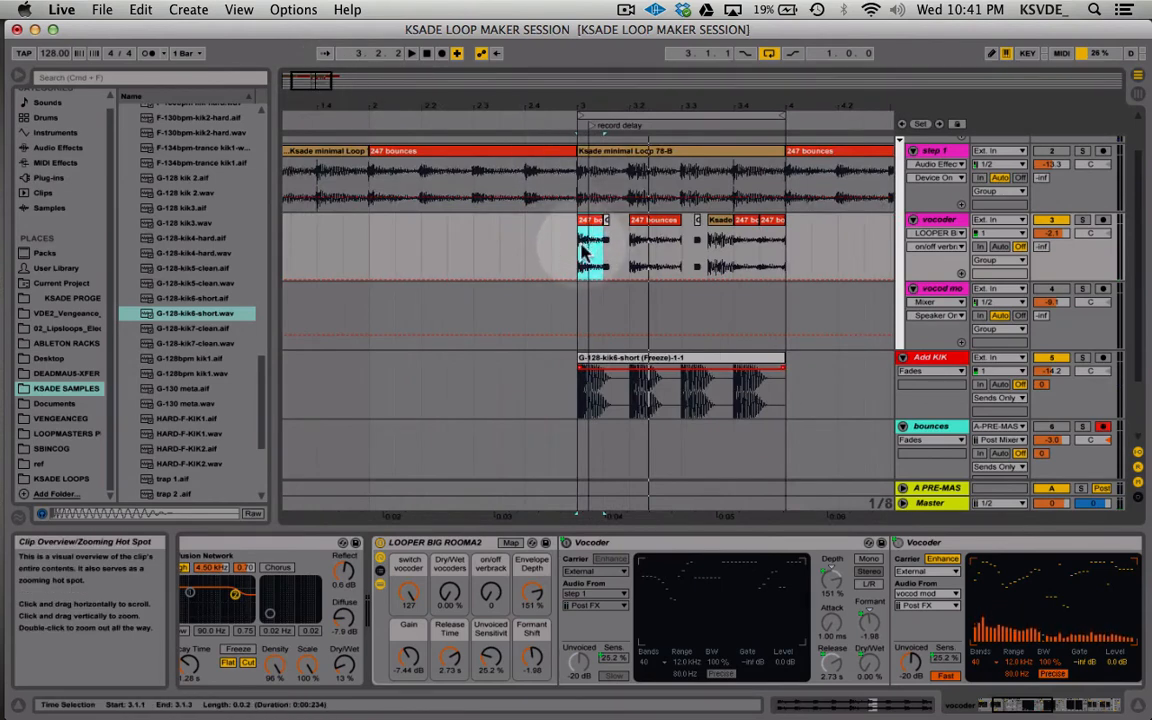
drag(582, 247, 787, 245)
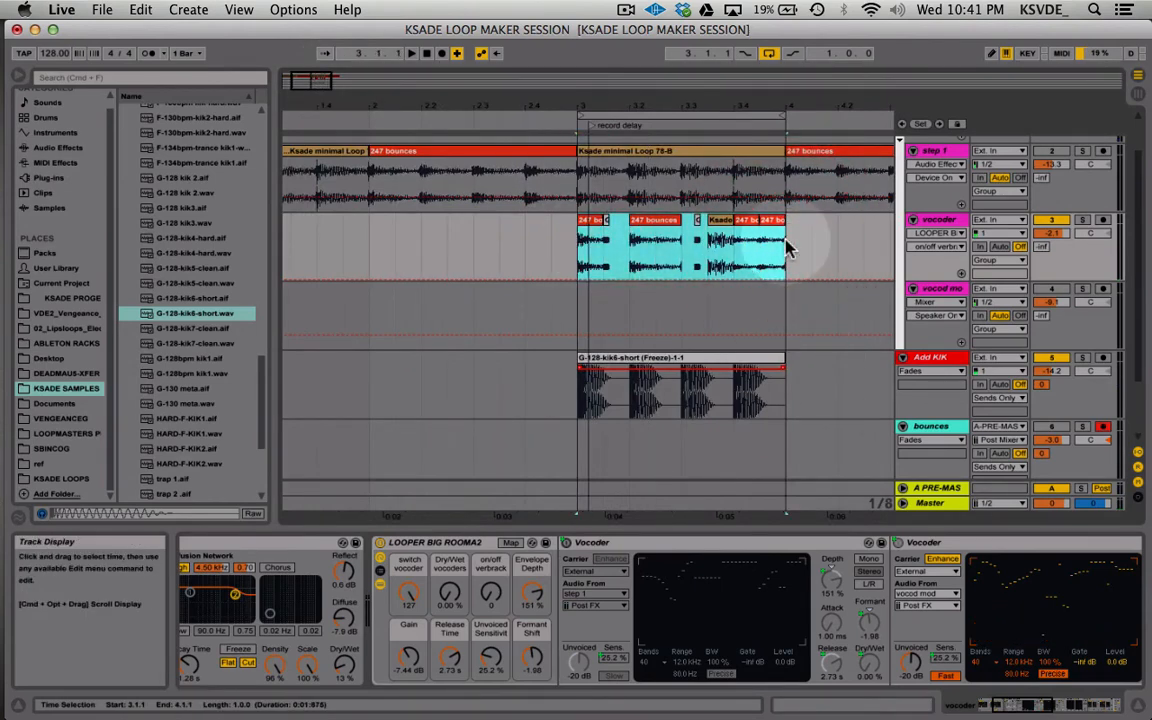
key(super+j)
click(681, 262)
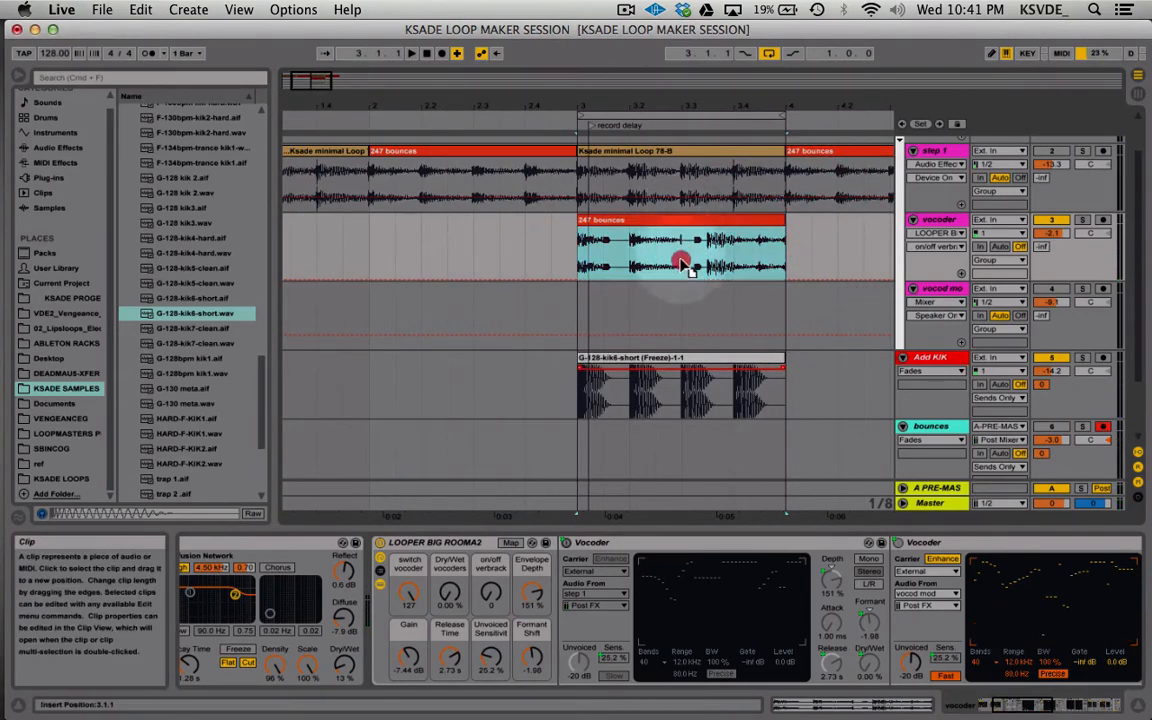
mouse_move(681, 280)
mouse_down()
mouse_move(684, 255)
mouse_move(681, 295)
mouse_up()
key(space)
key(space)
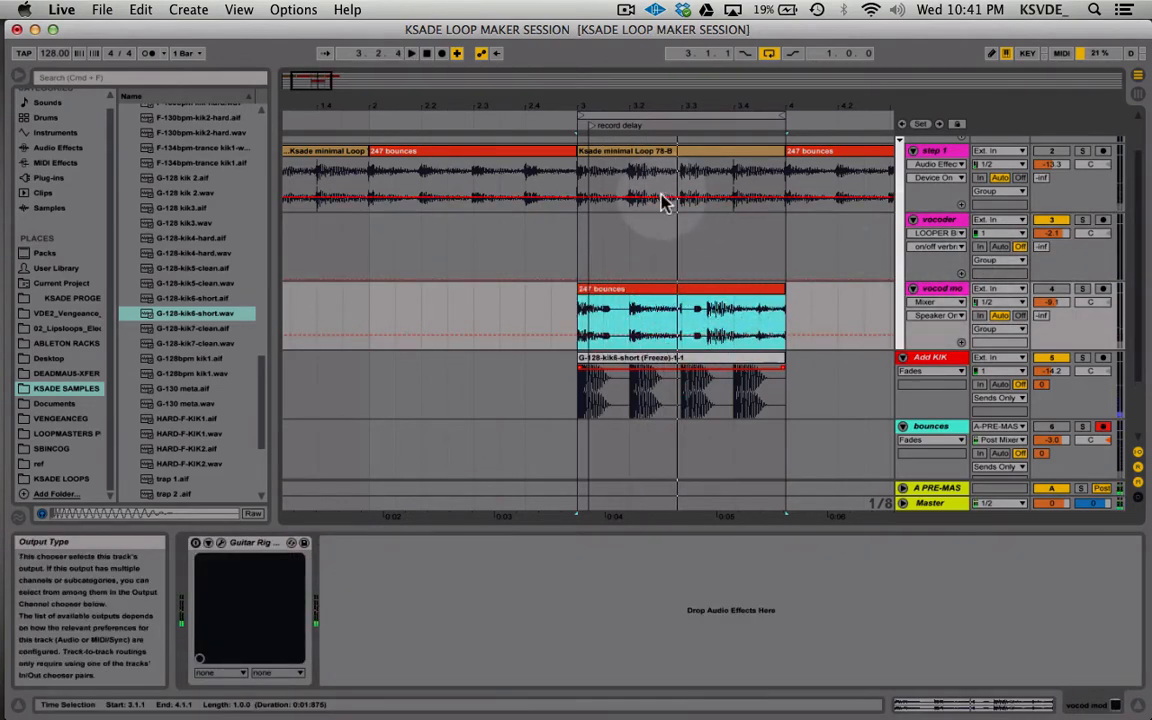
drag(674, 360, 670, 250)
click(925, 220)
click(681, 219)
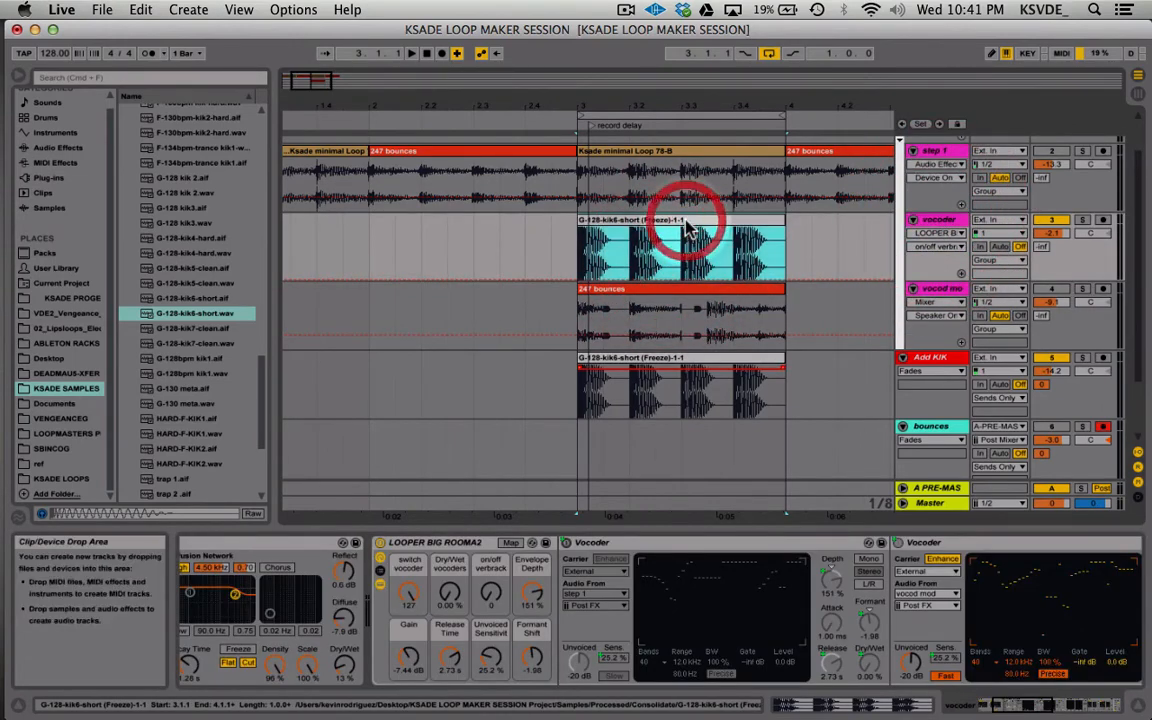
key(Delete)
- Audition the kick samples in KSADE SAMPLES and place G-130 meta.wav at the start of bar 2 on the Add KIK track
click(190, 268)
key(Up)
key(Up)
key(Up)
key(Up)
key(Up)
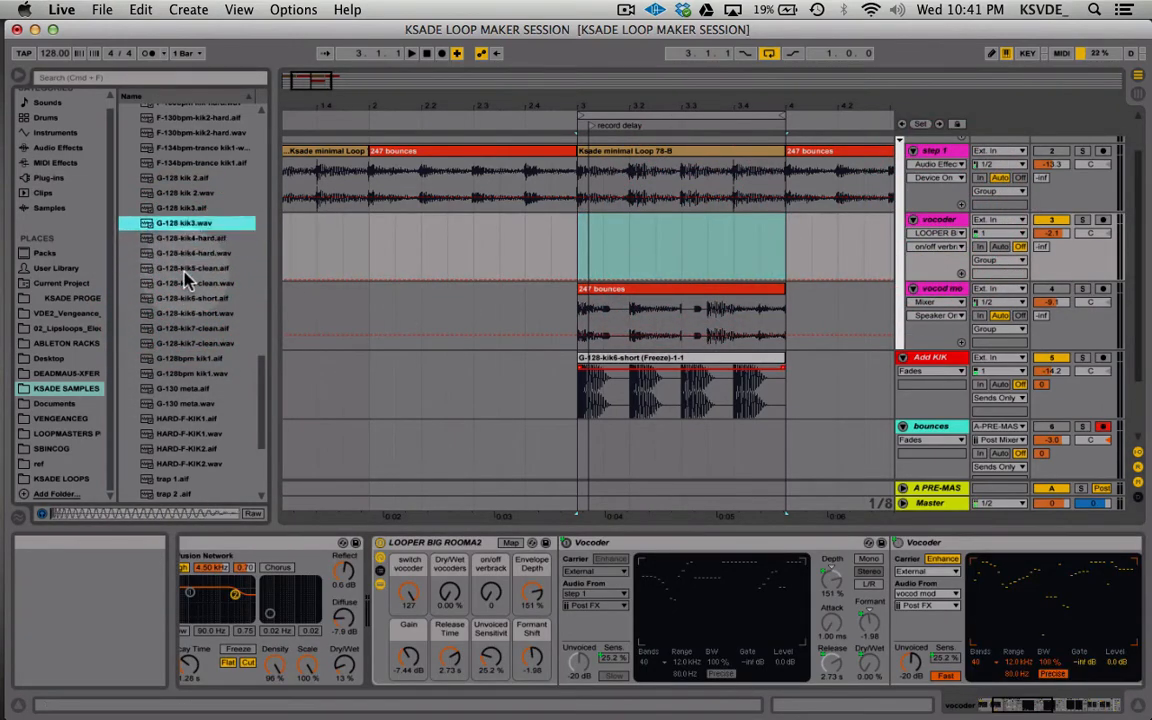
key(Up)
key(Up)
key(Down)
key(Down)
key(Down)
key(Down)
key(Down)
key(Down)
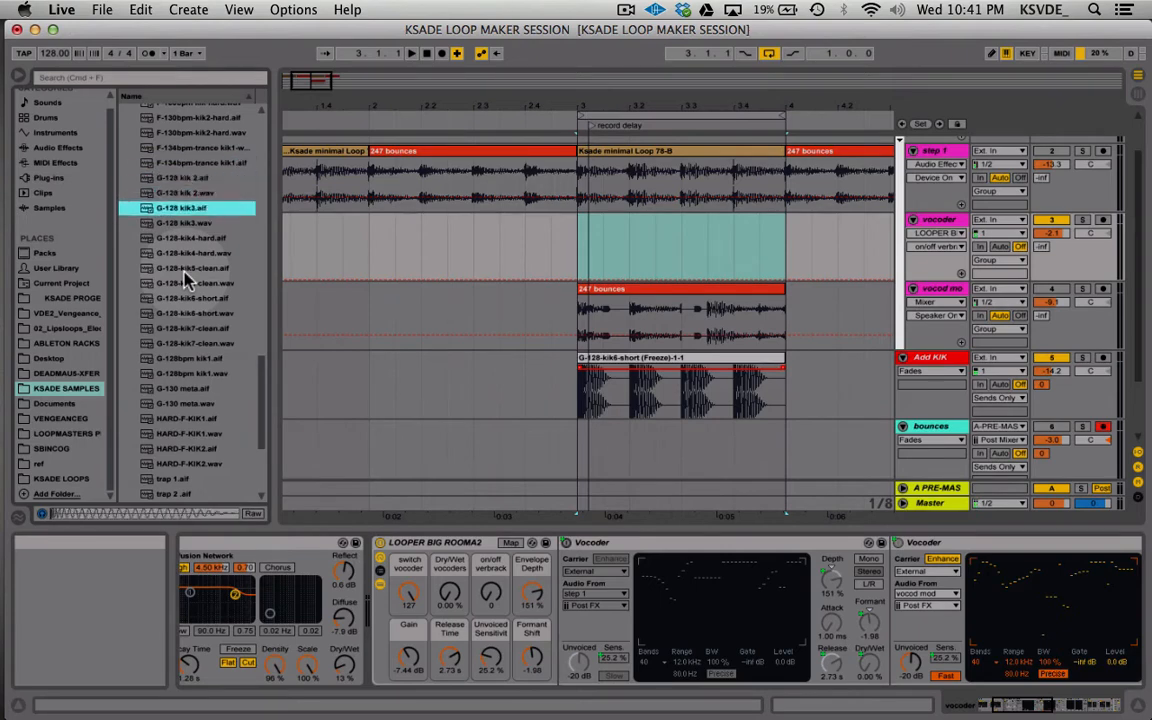
key(Down)
key(Down)
key(Down)
key(Down)
key(Down)
key(Down)
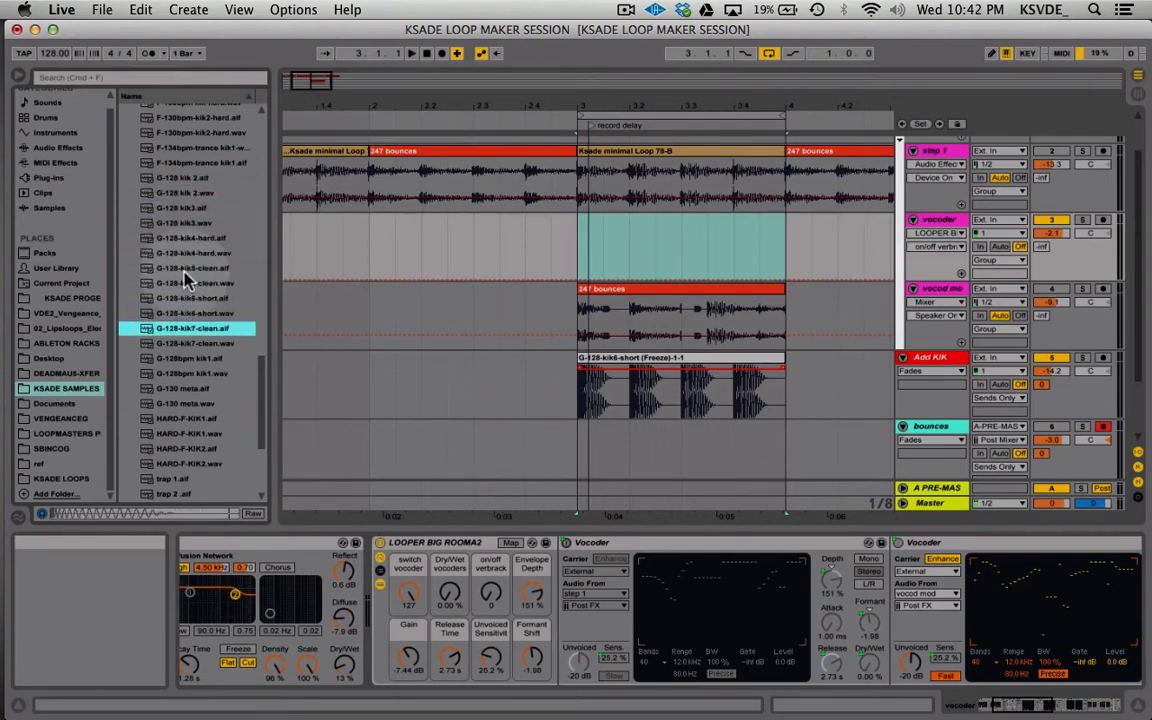
key(Down)
key(Down)
key(Down)
key(Down)
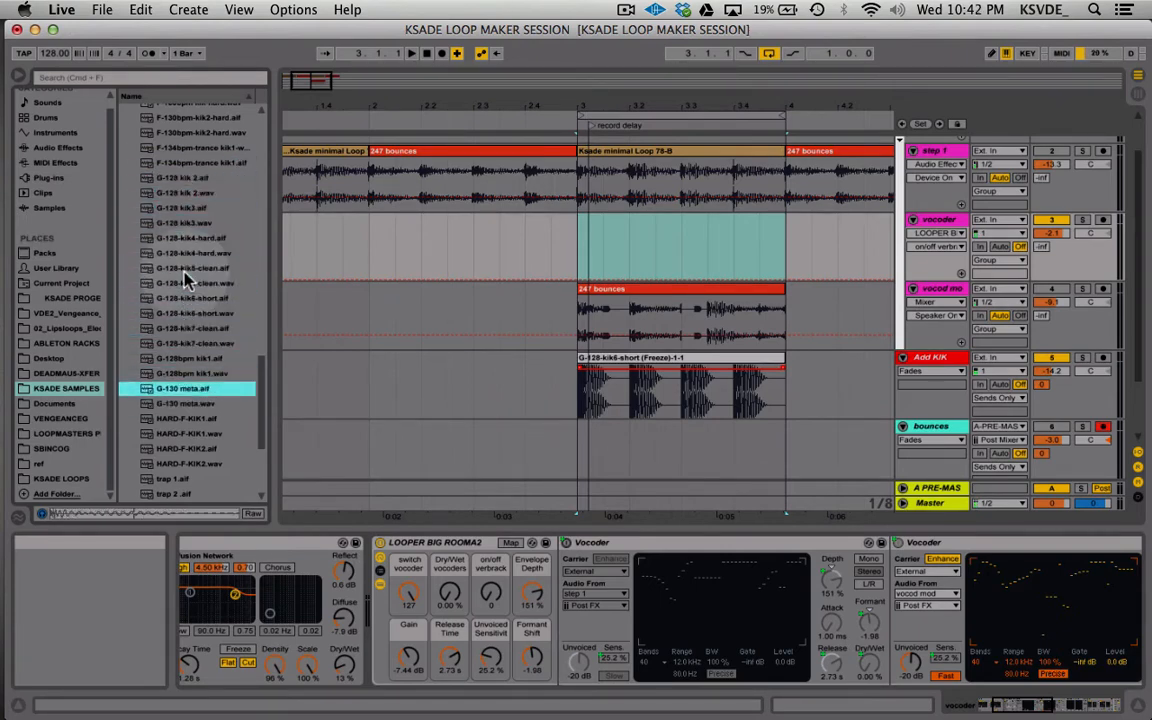
drag(190, 403, 383, 408)
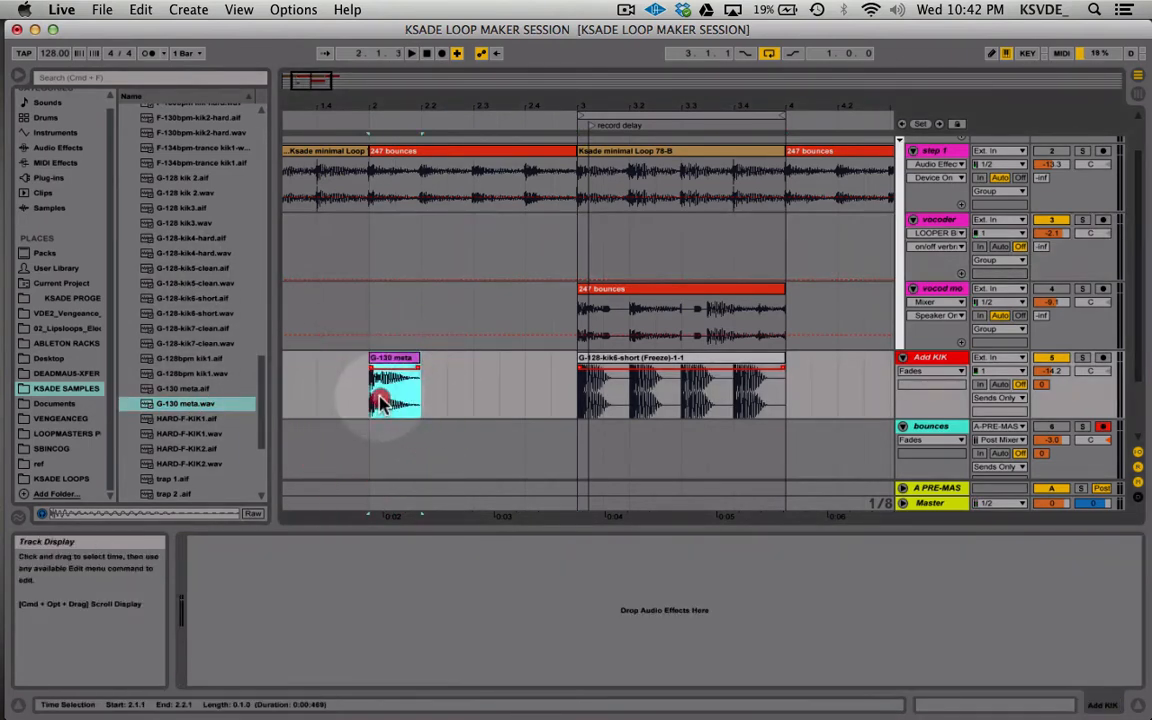
key(super+d)
key(super+d)
key(super+d)
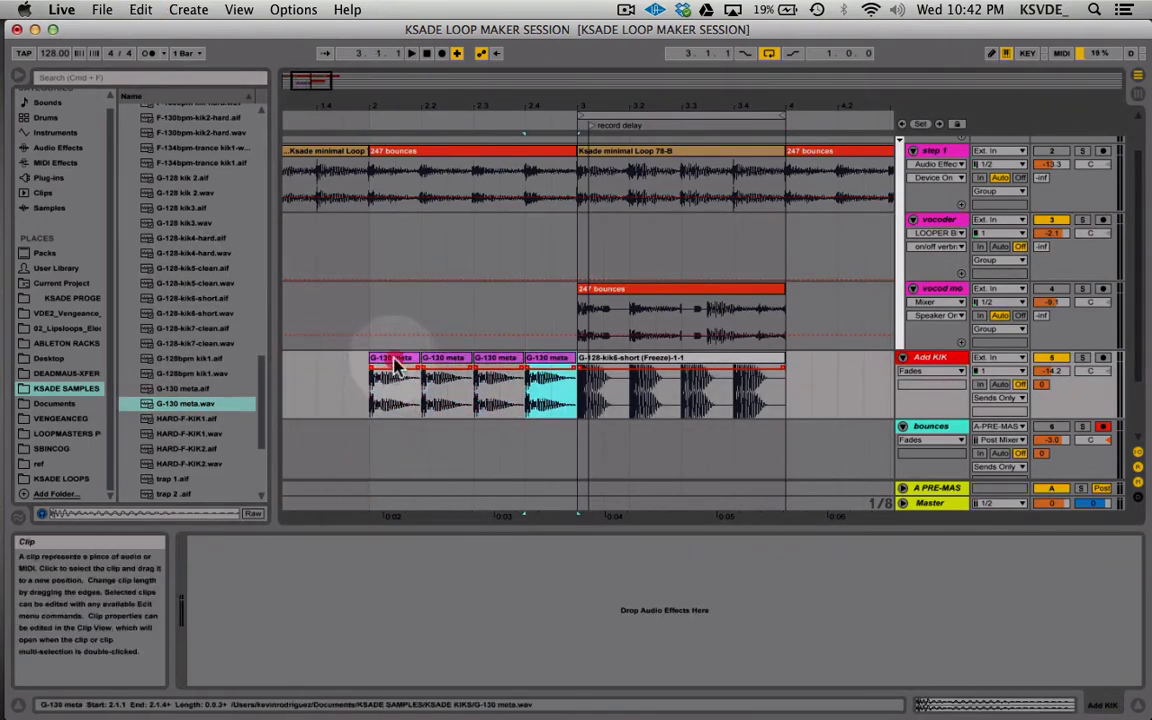
shift+click(395, 359)
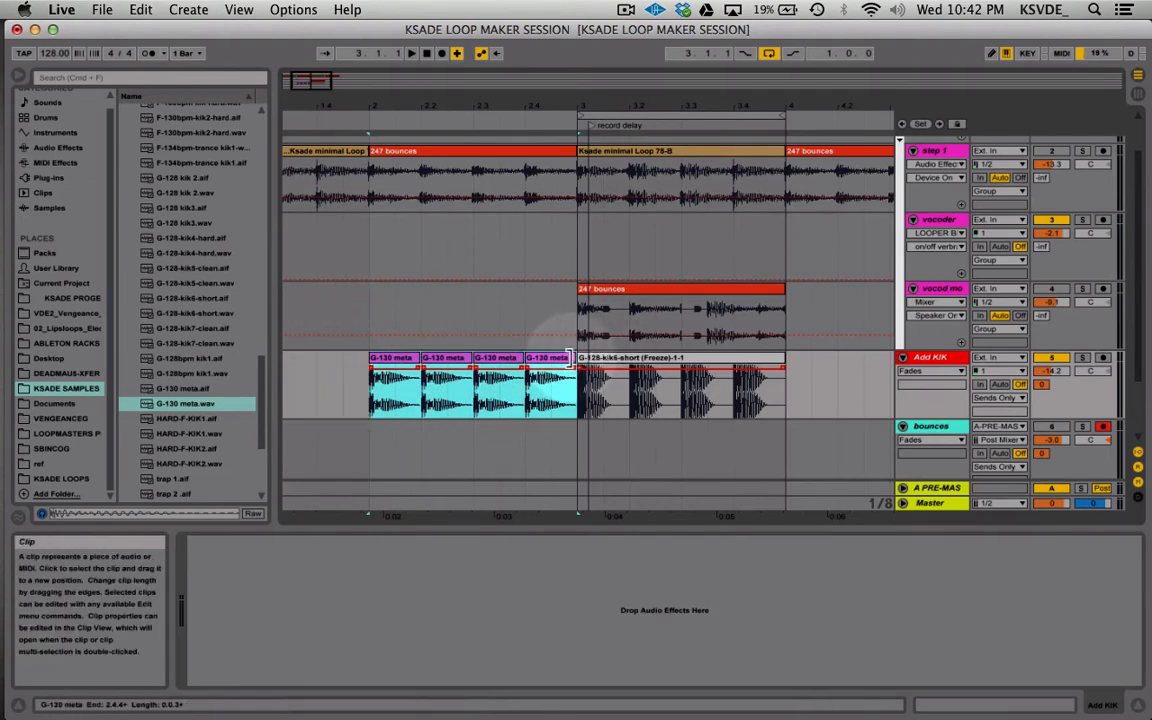
key(super+z)
key(super+z)
key(super+z)
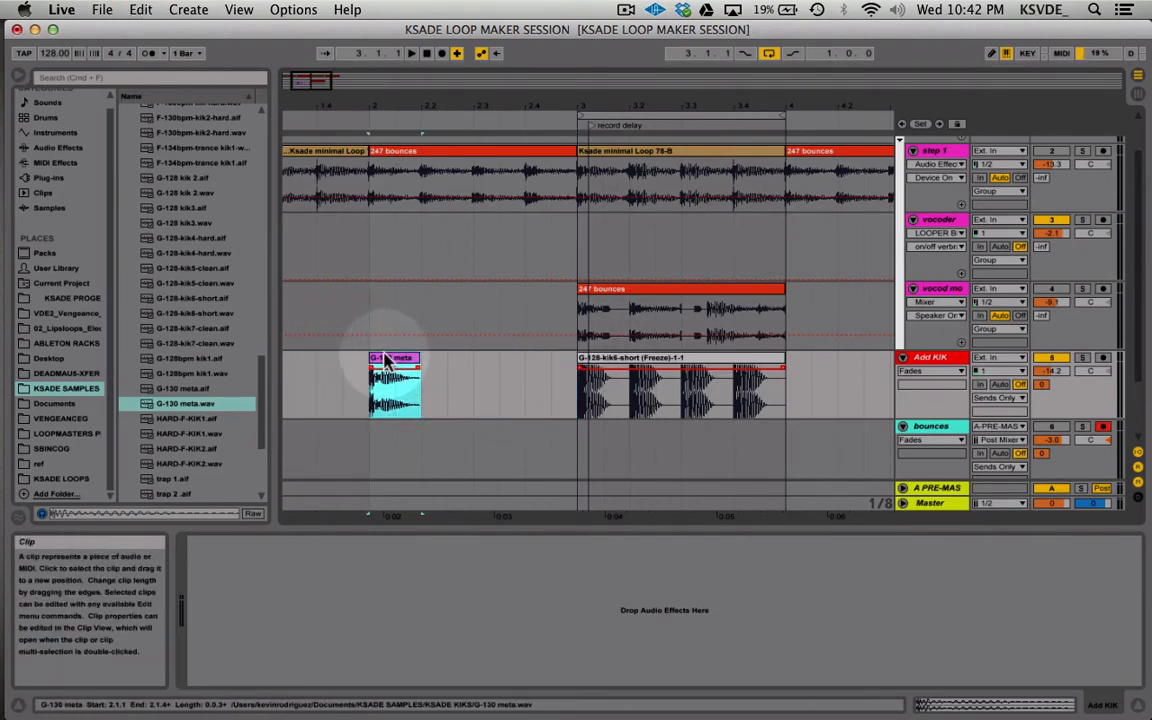
- Duplicate the G-130 meta kick to fill bar 2 with four hits, and consolidate them into one clip
key(super+d)
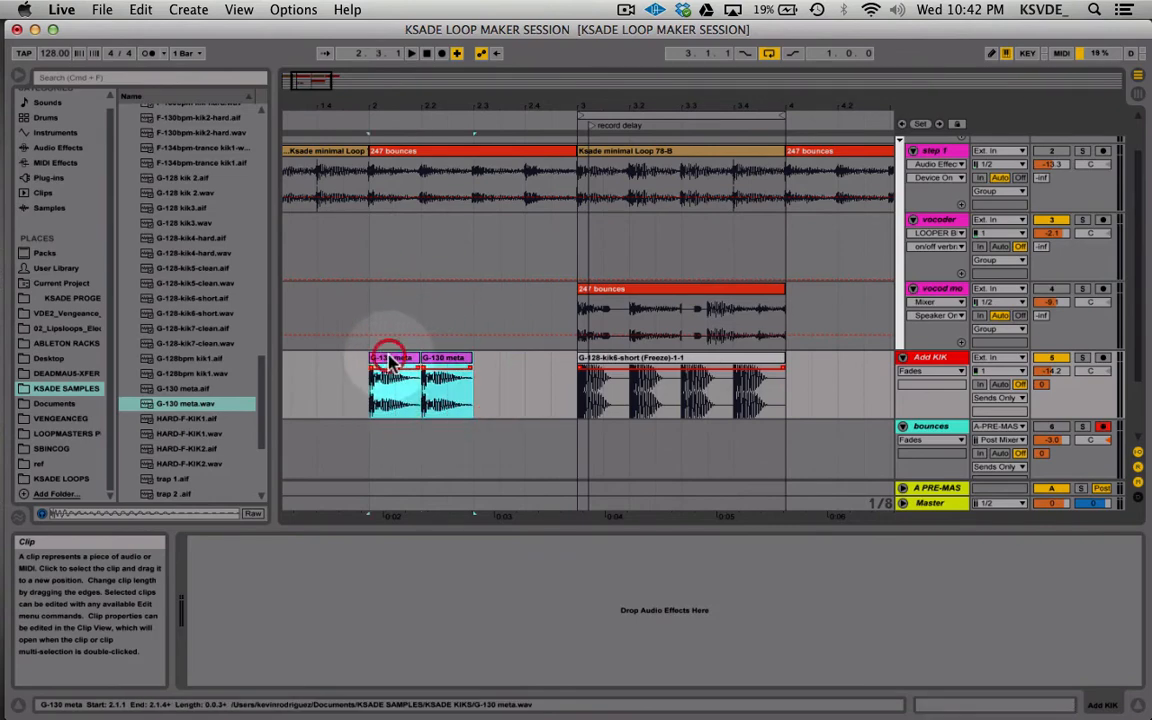
key(super+d)
key(super+d)
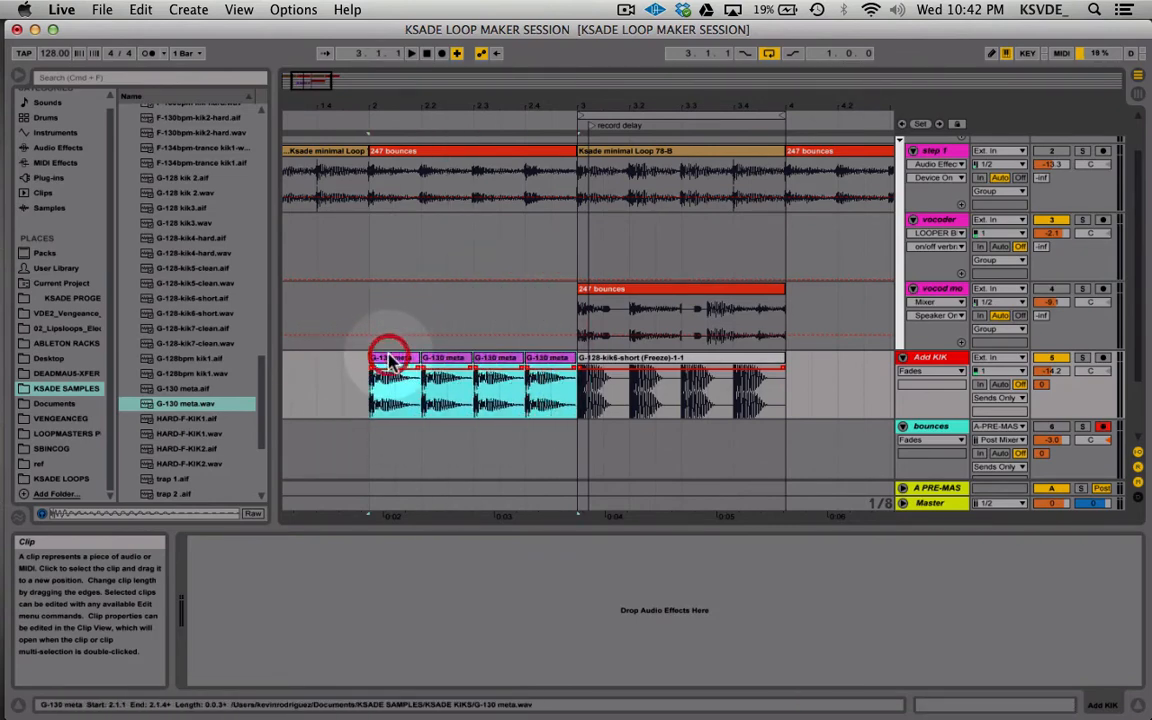
key(super+j)
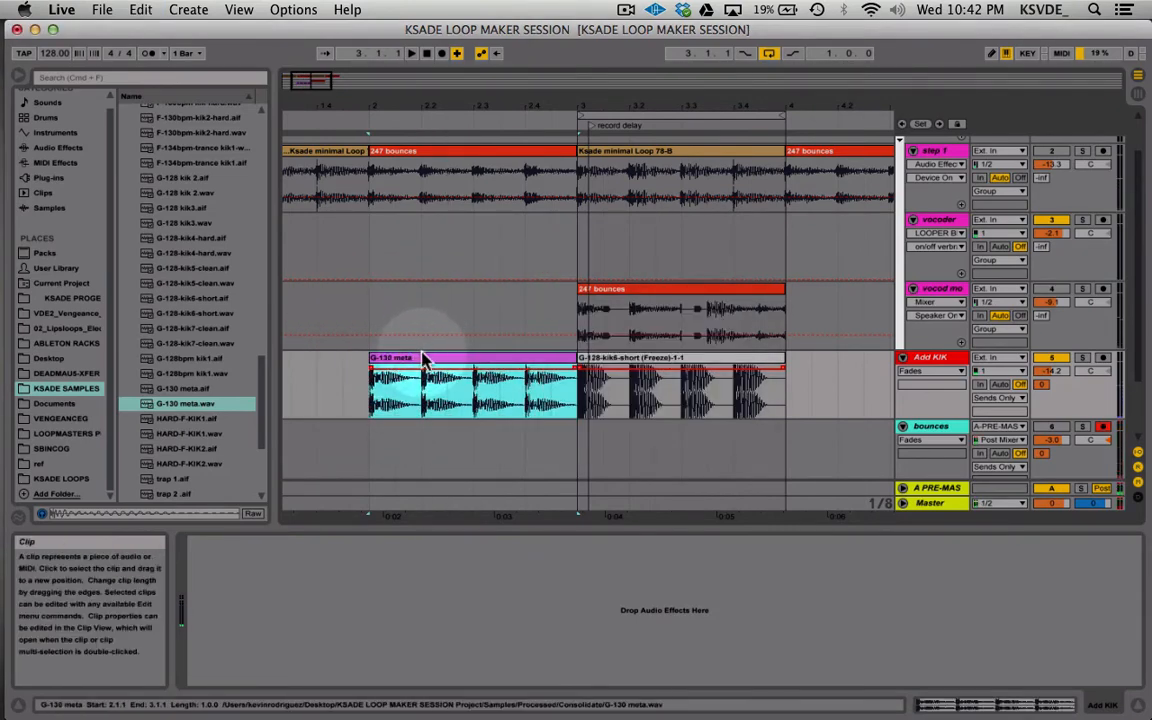
- Move the consolidated G-130 meta clip to the start of bar 3 on the vocoder track and play the loop
drag(424, 360, 630, 245)
key(space)
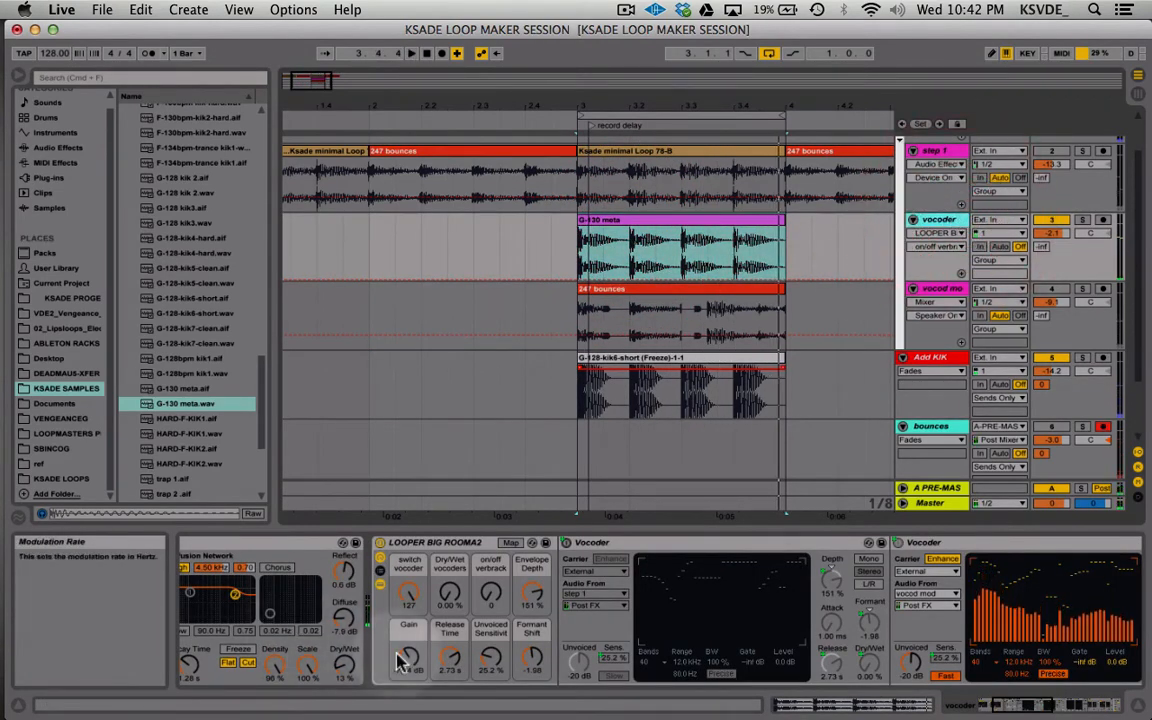
key(space)
- Set the Dry/Wet vocoders macro of the LOOPER BIG ROOMA2 rack to 100 %
click(452, 596)
drag(452, 600, 452, 690)
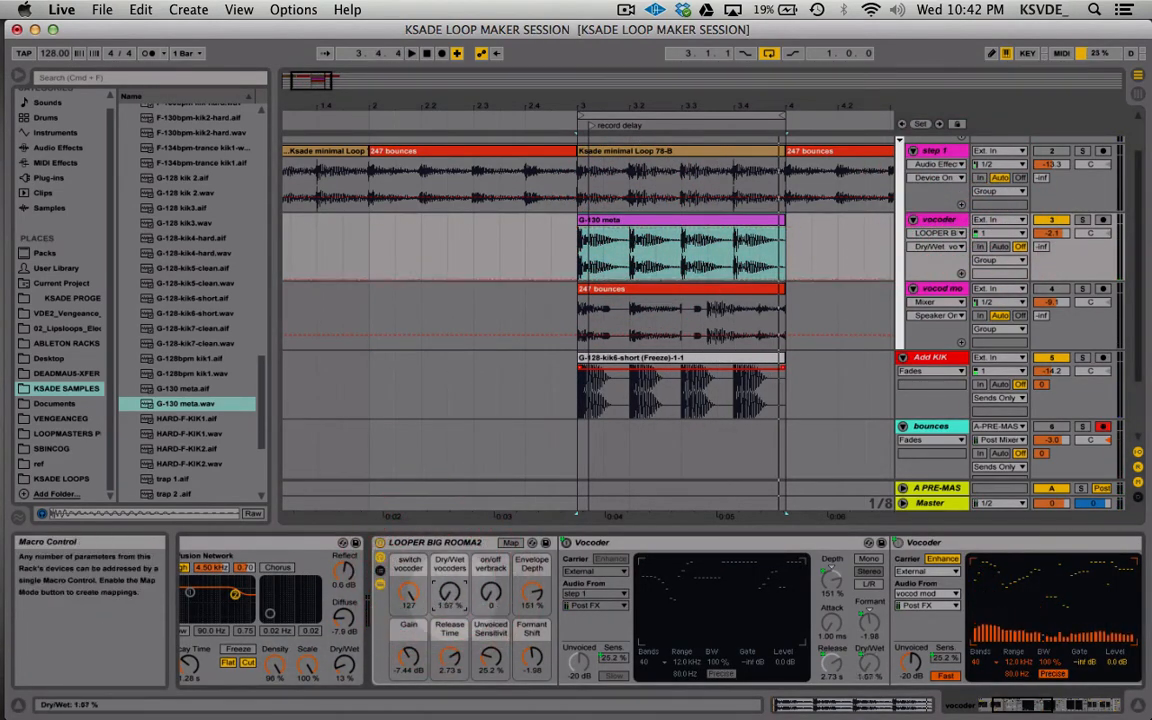
- Toggle the on/off verbrack macro between 127 and 0, and examine the effects after the rack and the two vocoders' audio sources
click(491, 595)
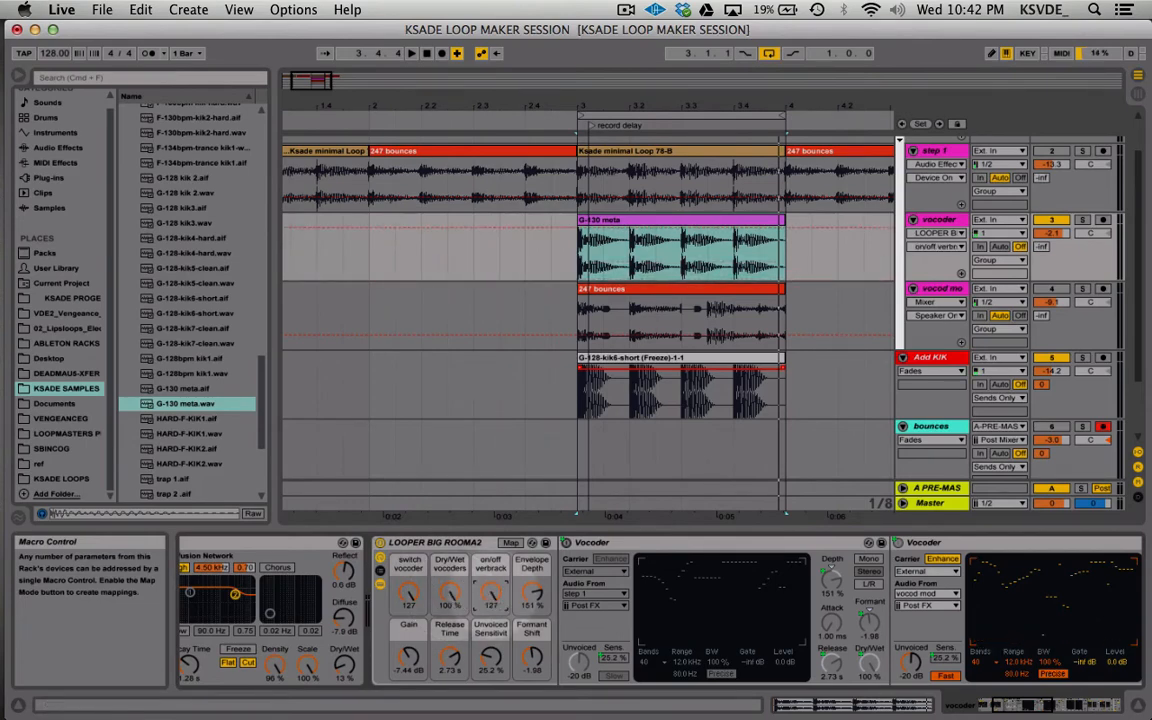
scroll(491, 597, right, 10)
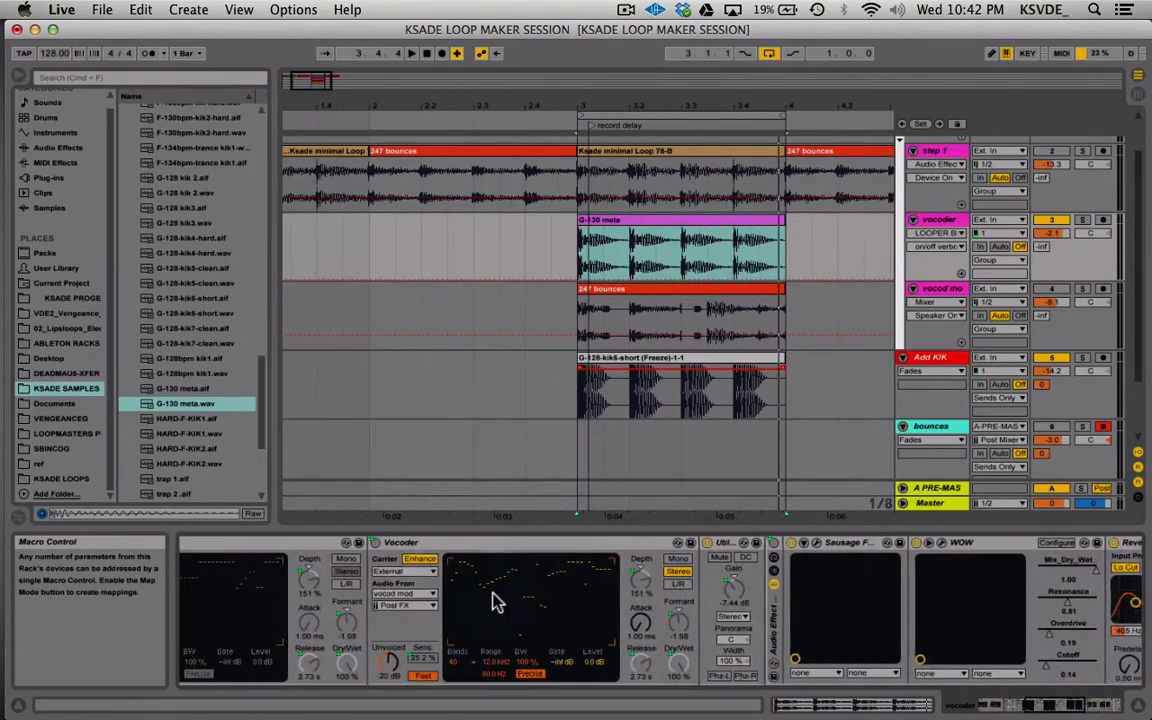
click(580, 628)
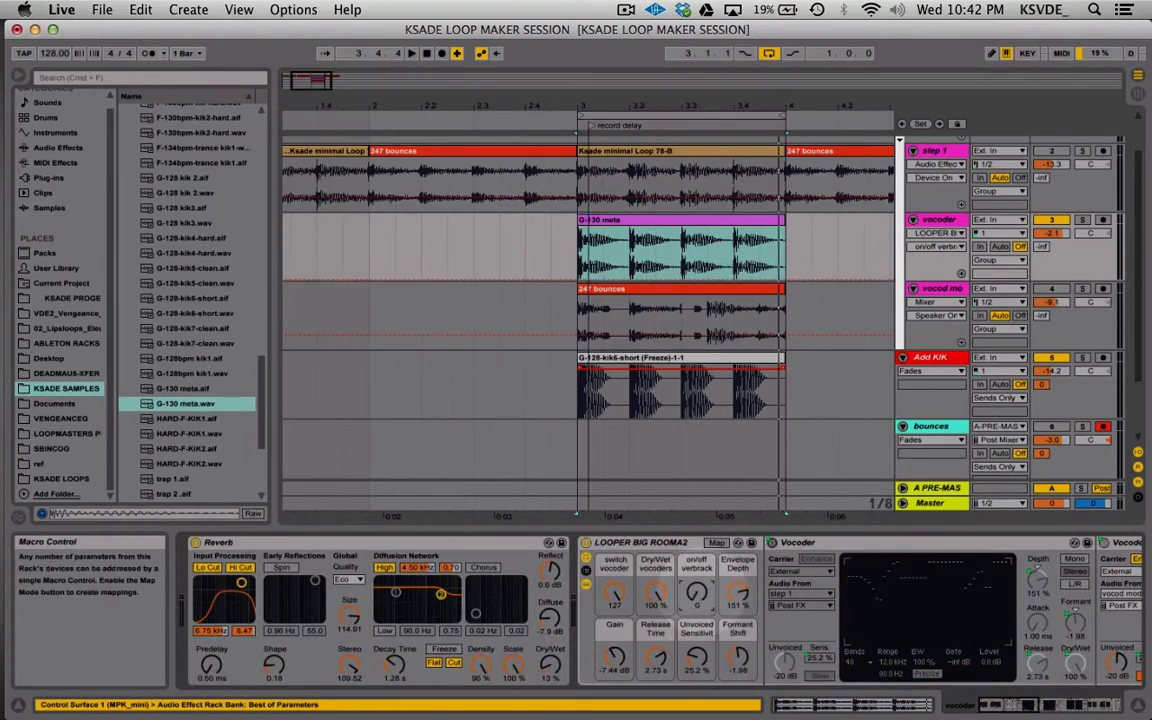
drag(696, 590, 696, 470)
scroll(696, 588, right, 1)
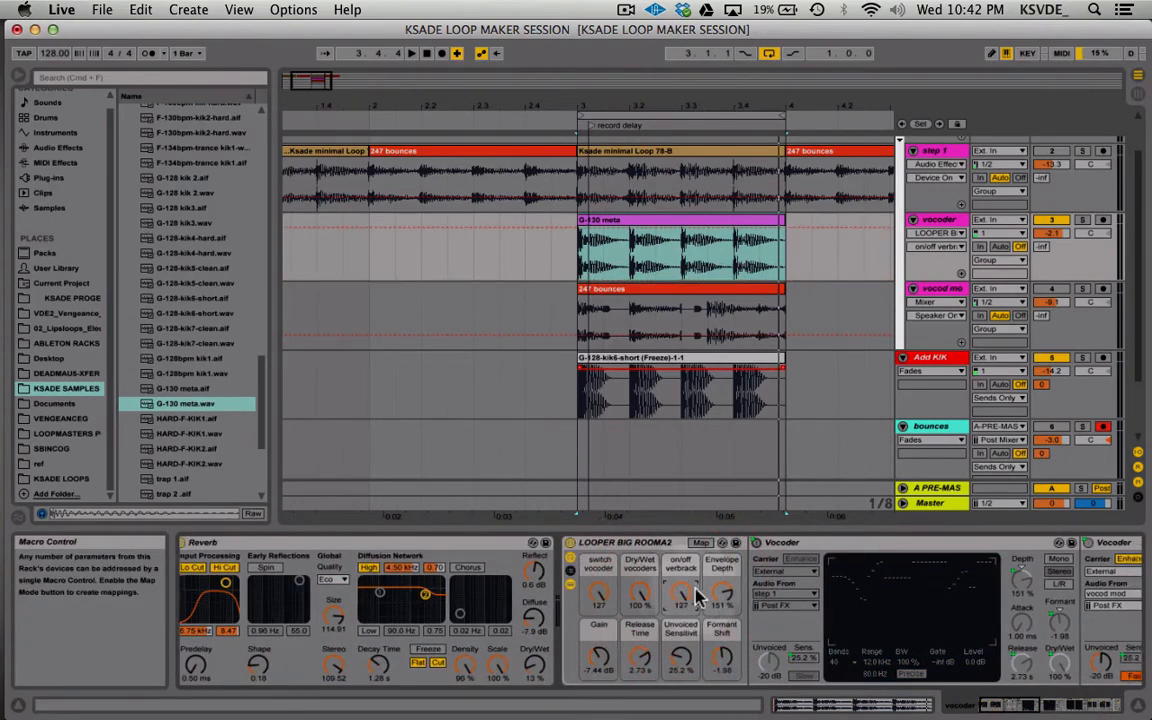
scroll(697, 597, left, 10)
scroll(928, 607, right, 10)
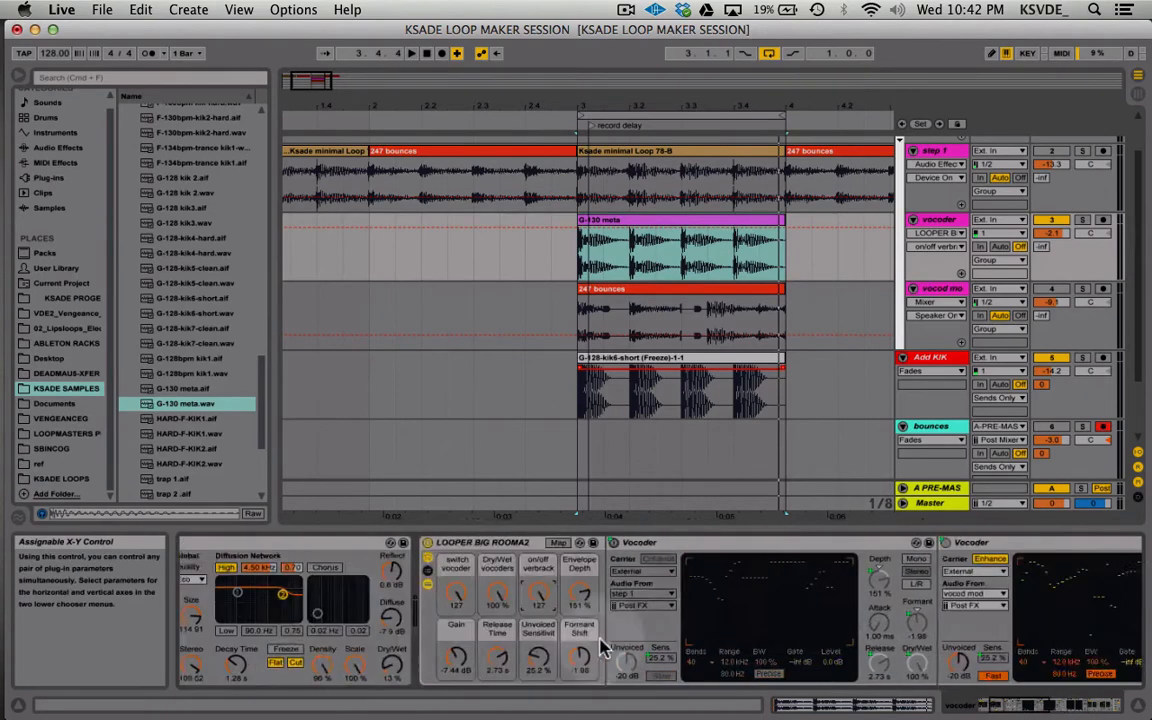
scroll(601, 648, left, 3)
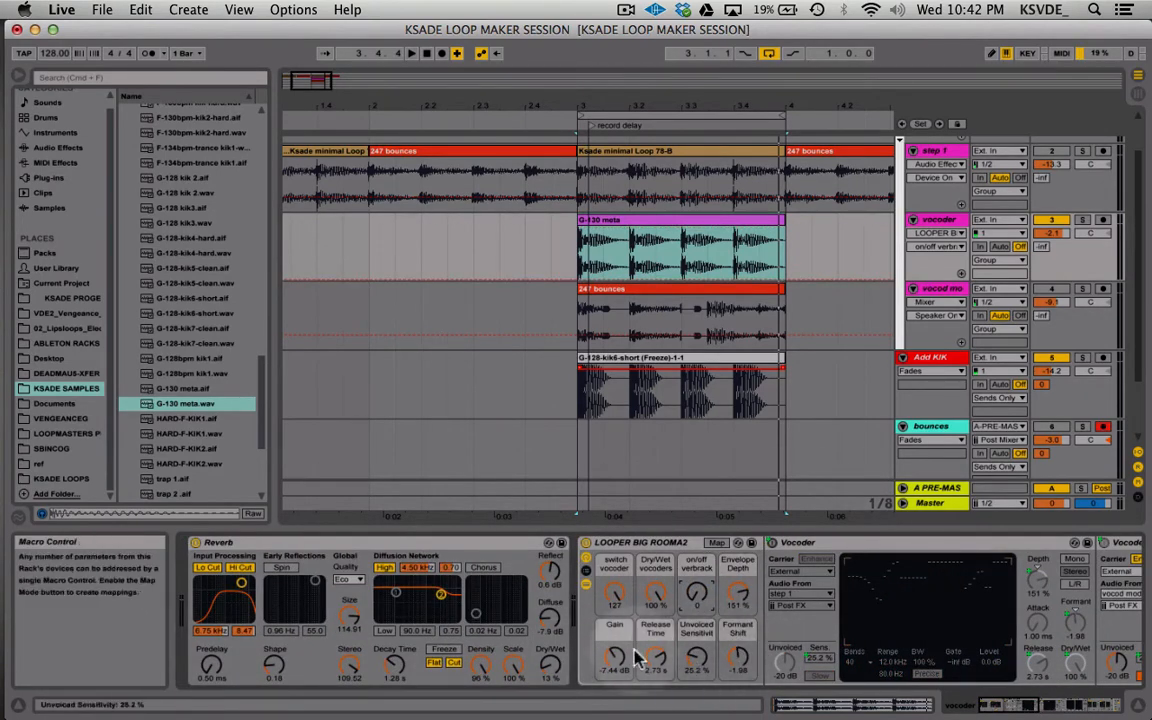
scroll(830, 585, right, 5)
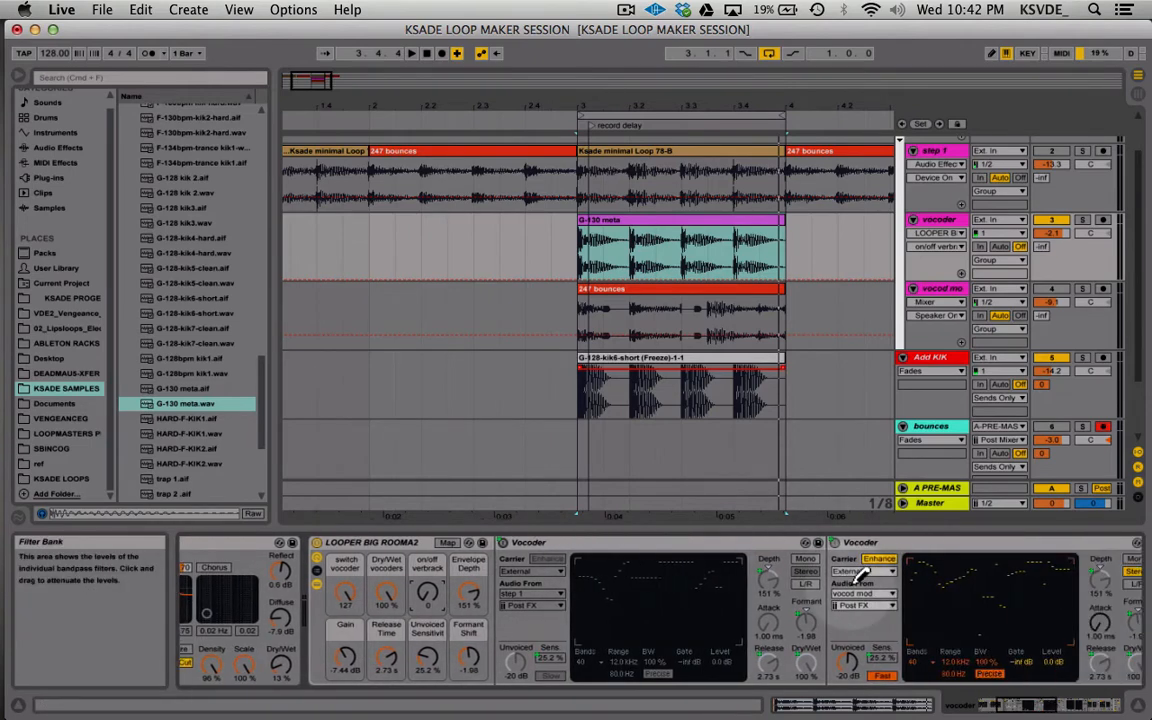
scroll(665, 572, right, 5)
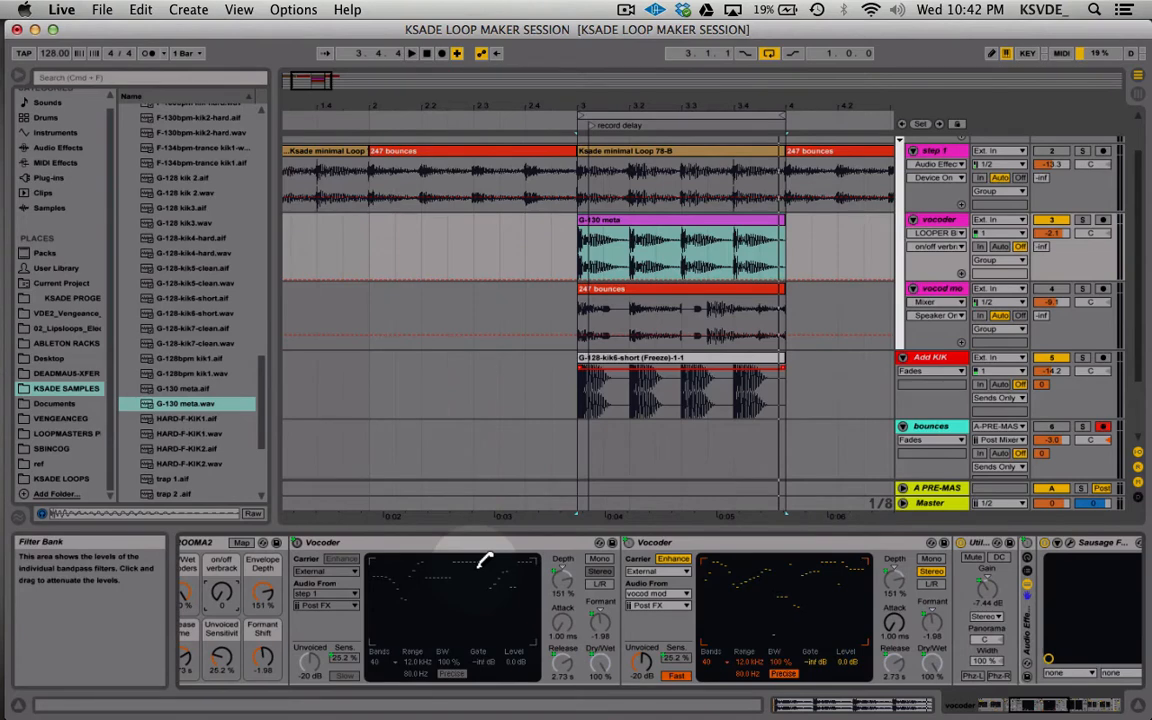
scroll(485, 560, left, 3)
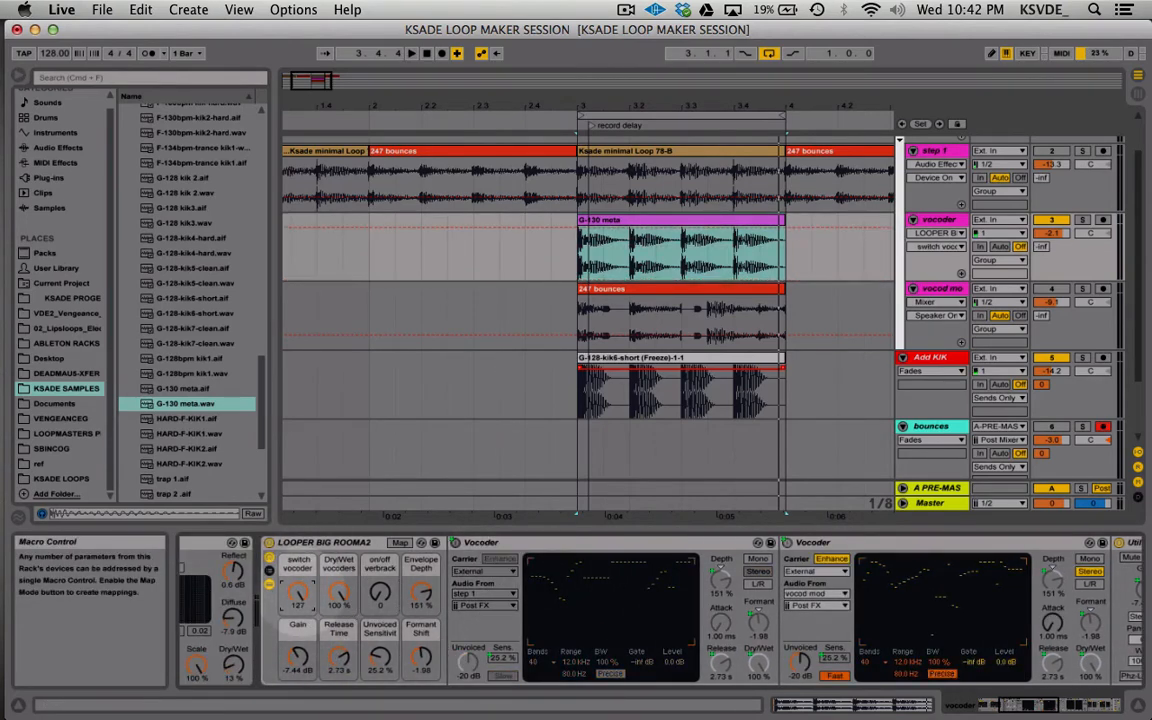
- With the loop playing, set the switch vocoder macro to 123, Envelope Depth to 66.1 % and Formant Shift to 11.1
key(space)
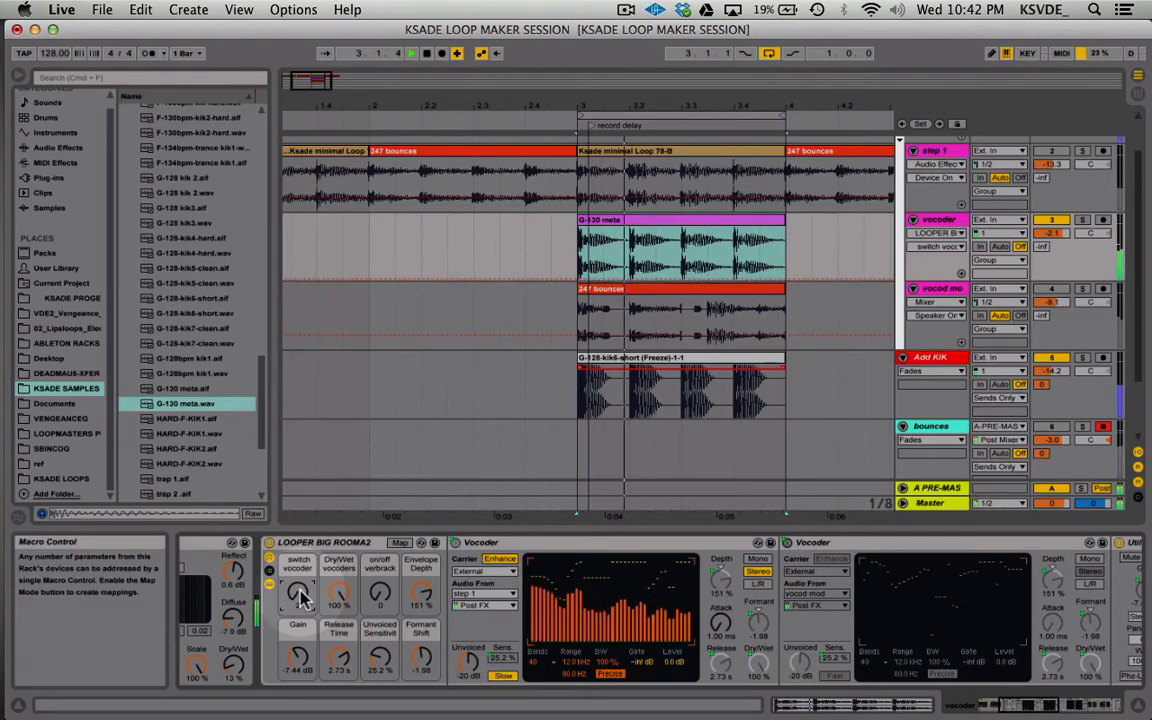
drag(301, 595, 301, 500)
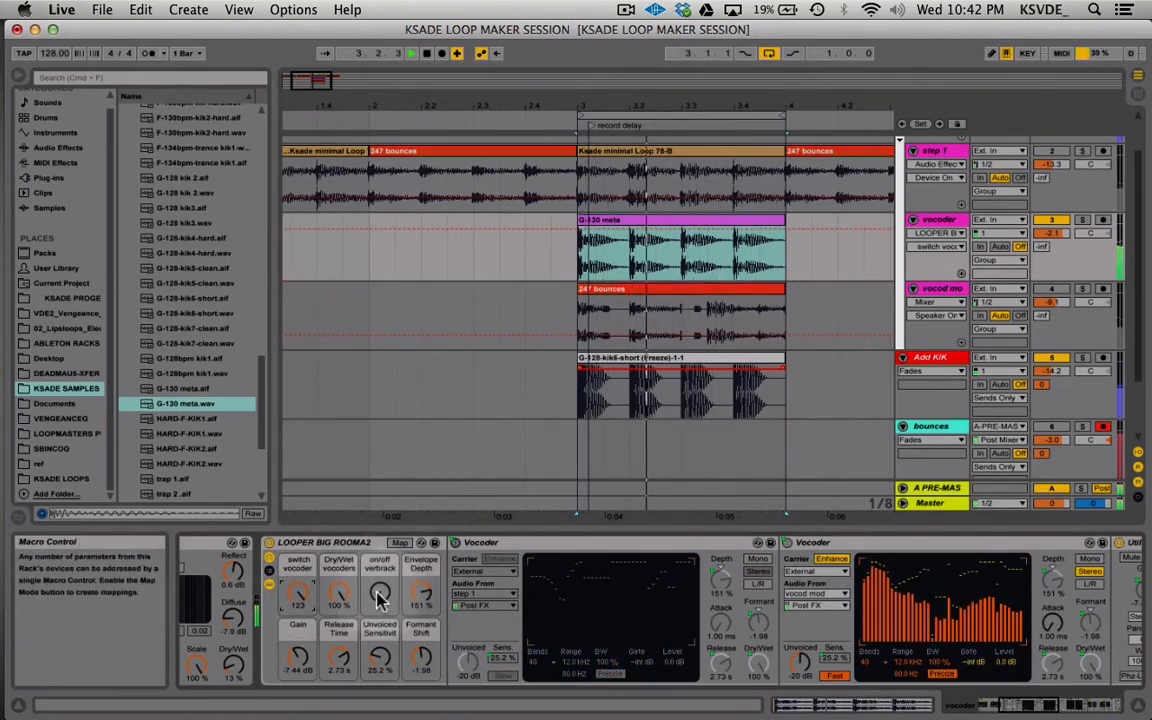
drag(421, 594, 421, 625)
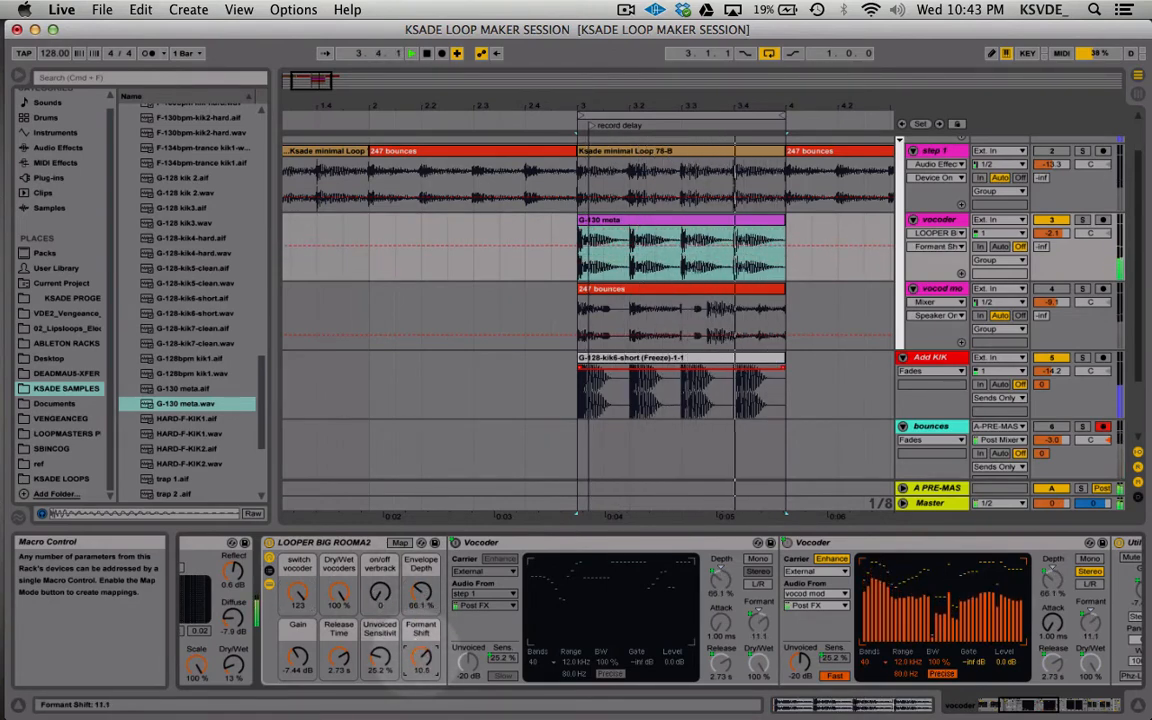
- Sweep Unvoiced Sensitivity up to 100 % and down to about 2 % during playback, settle it at 67.7 %, and raise Envelope Depth to about 121 %
click(378, 660)
click(370, 664)
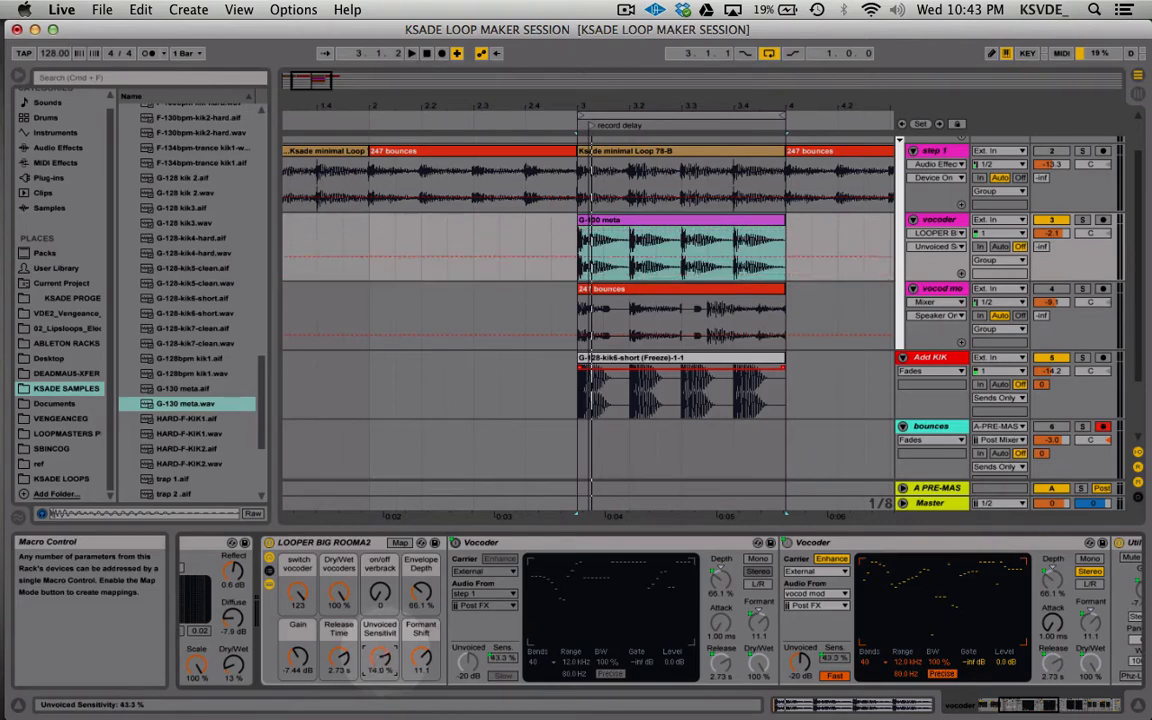
drag(380, 657, 380, 628)
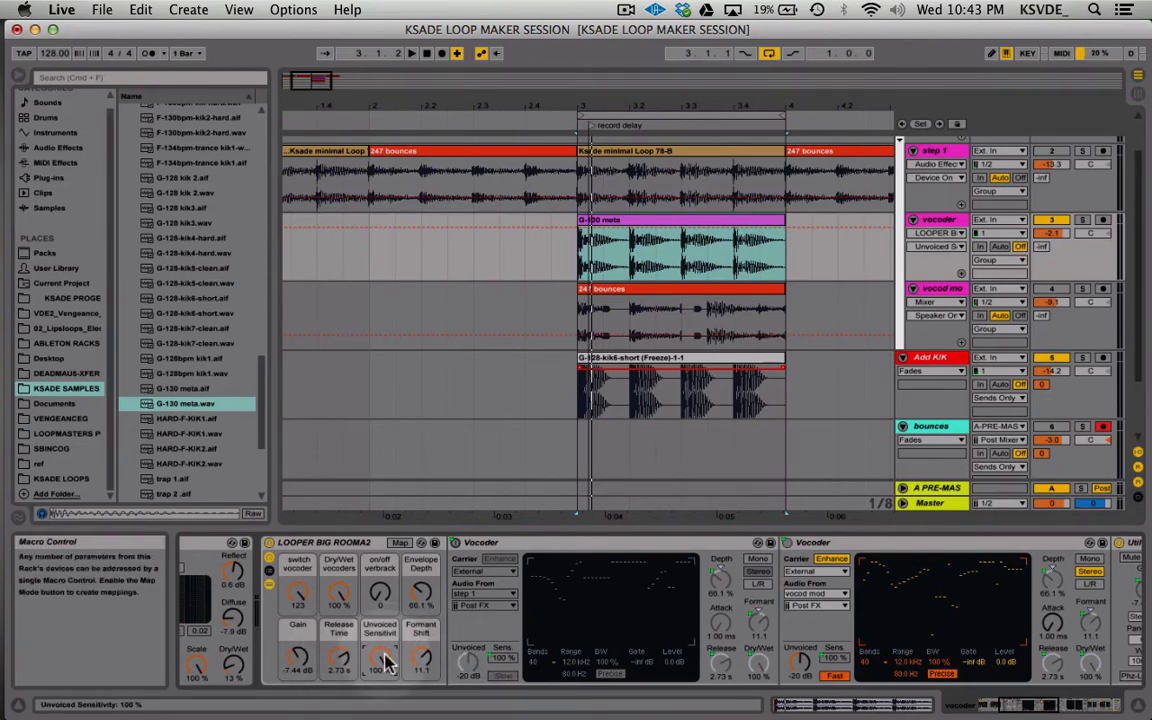
key(space)
drag(380, 657, 380, 703)
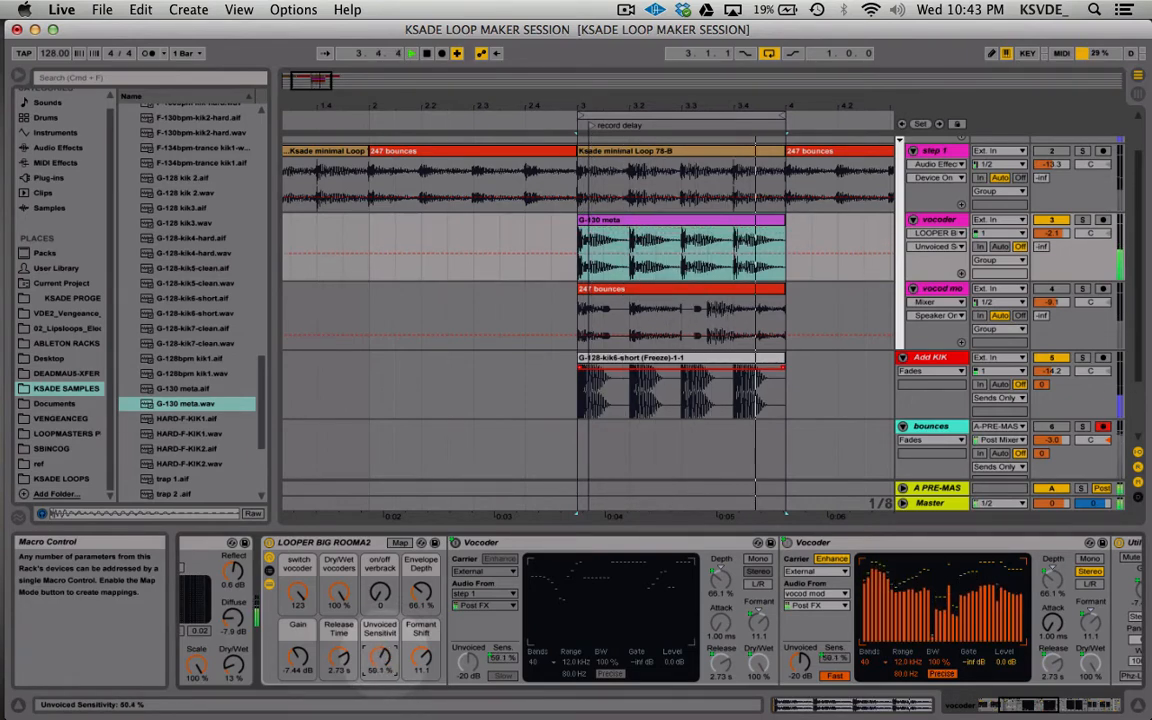
drag(380, 657, 380, 715)
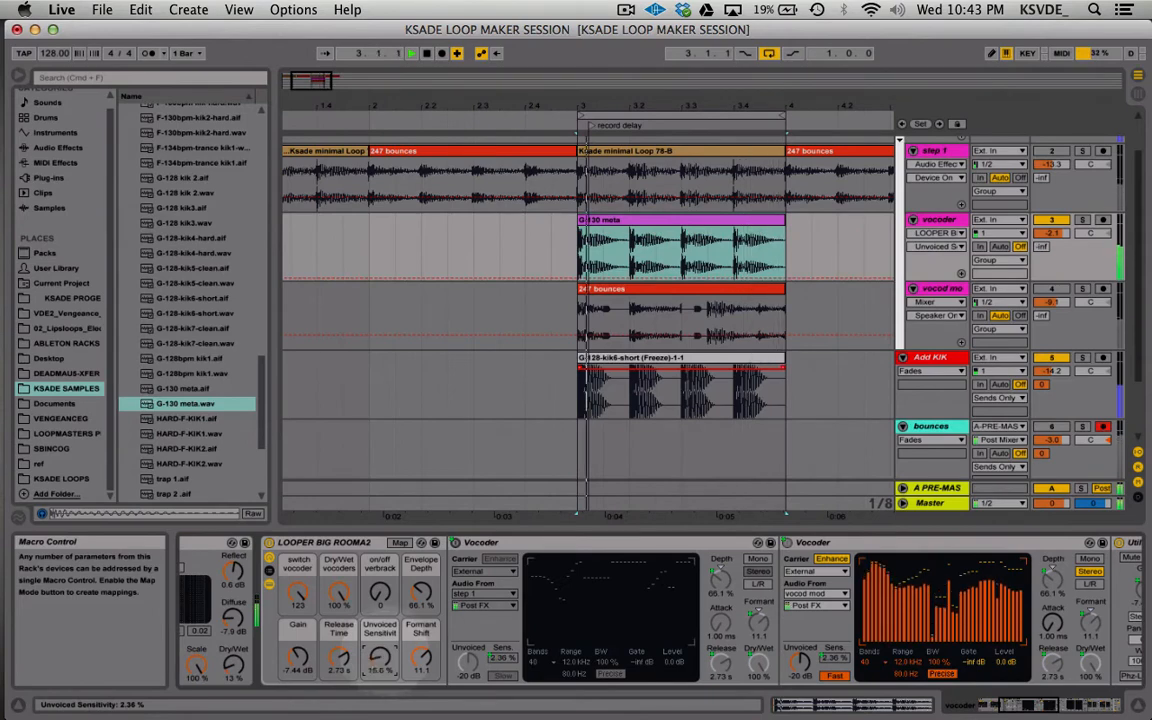
drag(380, 657, 420, 599)
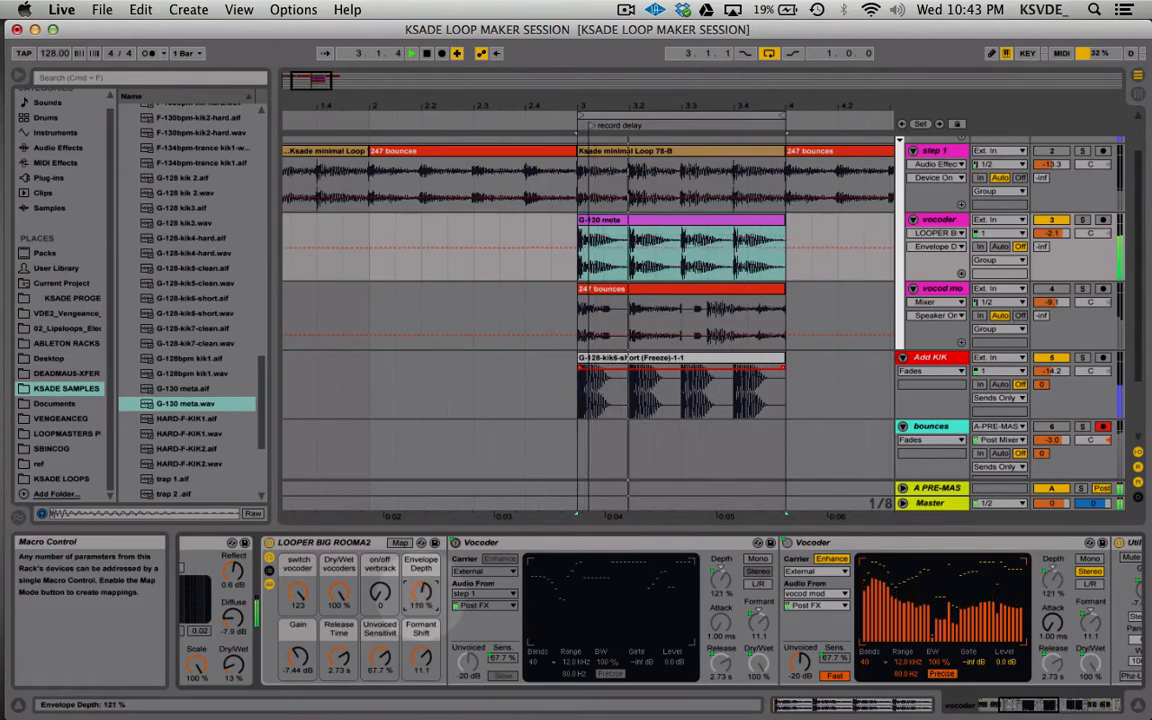
- During playback, set Release Time to 234 ms, Formant Shift to 16.2, Unvoiced Sensitivity to 44.9 %, Envelope Depth to 77.2 % and Dry/Wet vocoders to 100 %
drag(420, 597, 420, 601)
click(380, 658)
drag(380, 668, 339, 669)
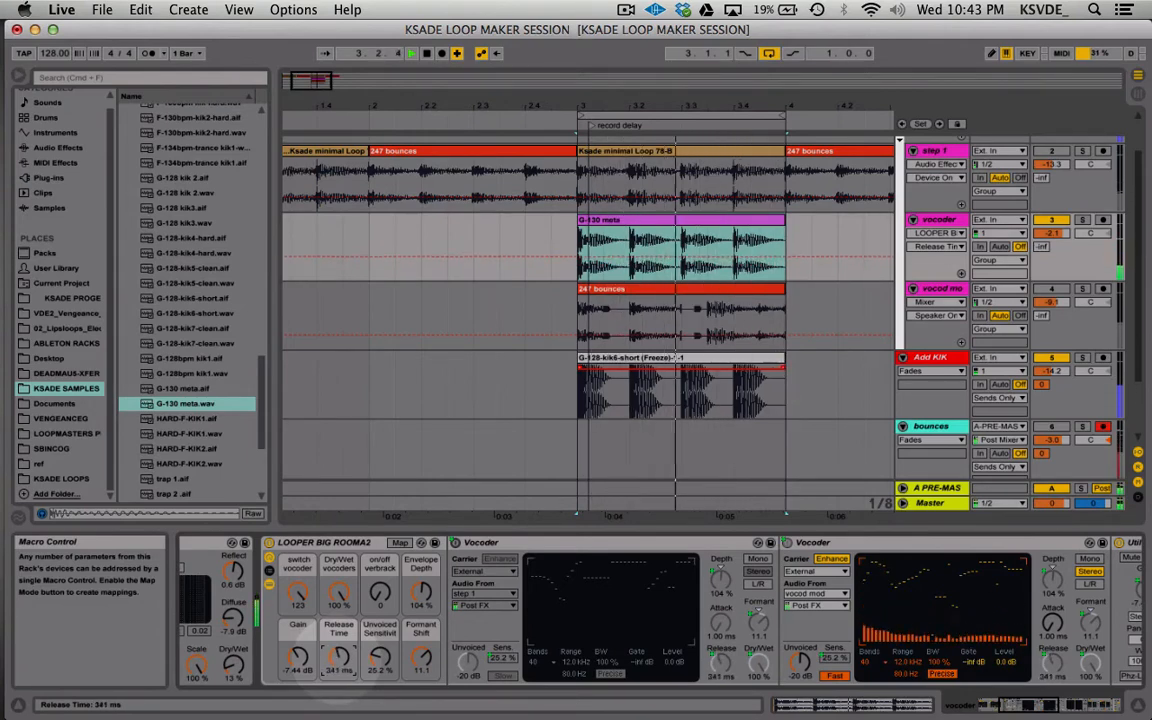
click(421, 657)
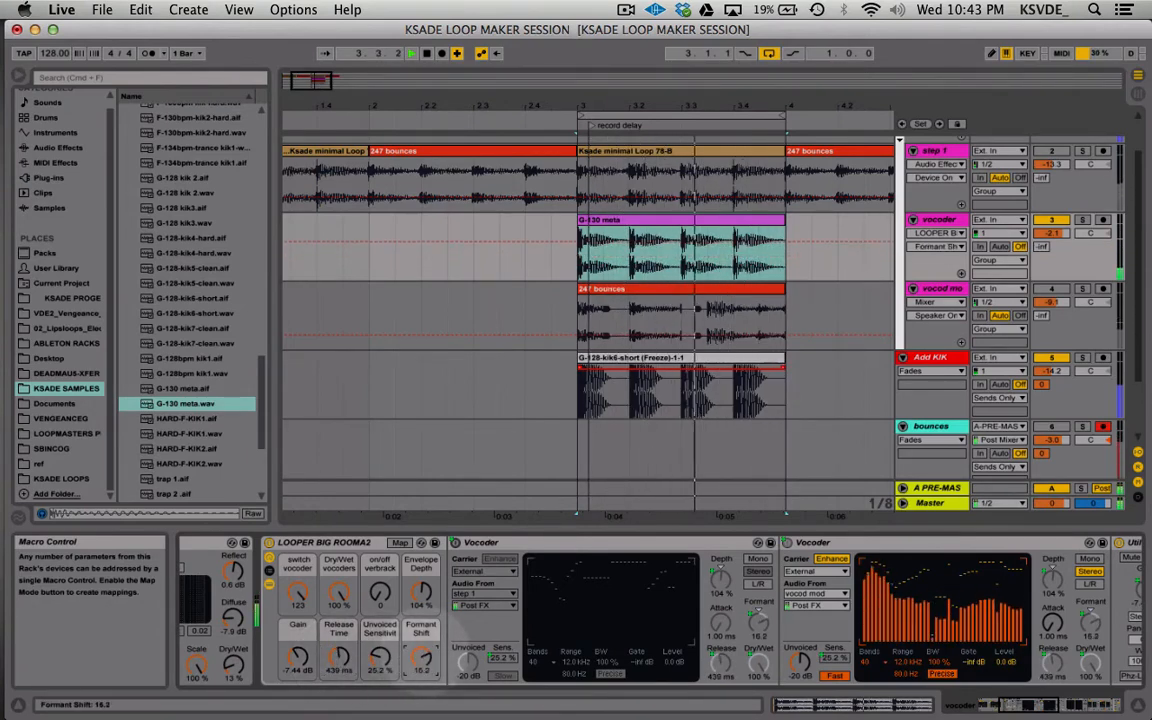
drag(339, 657, 339, 662)
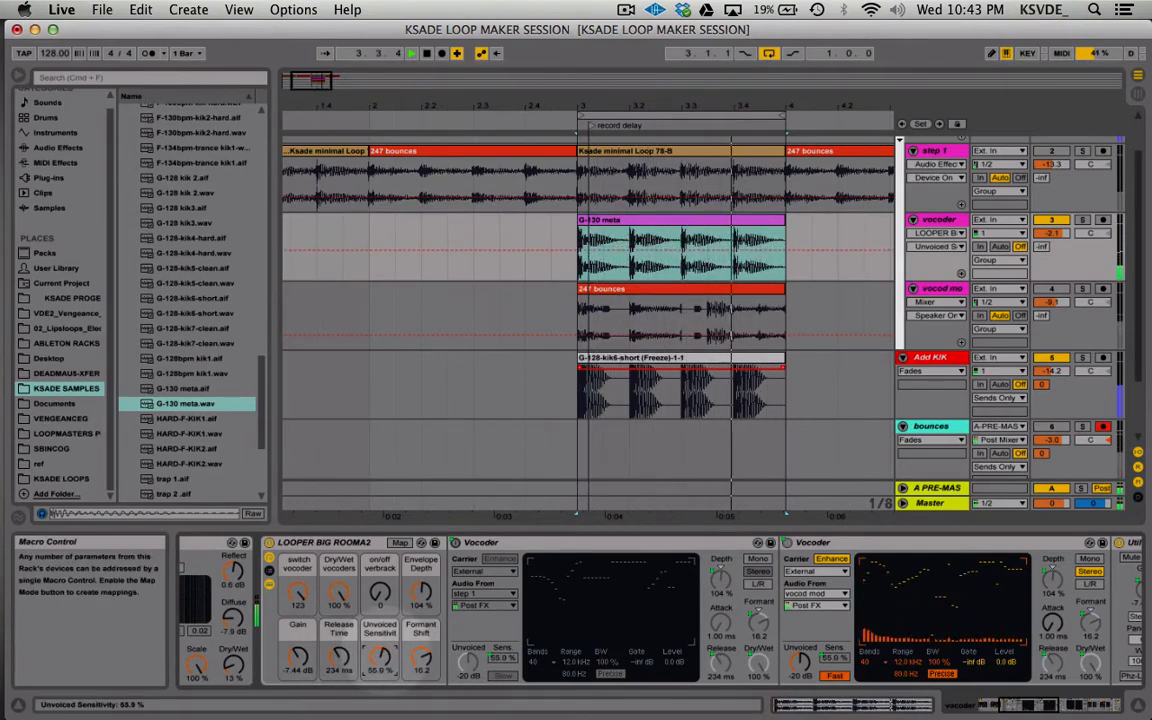
click(421, 593)
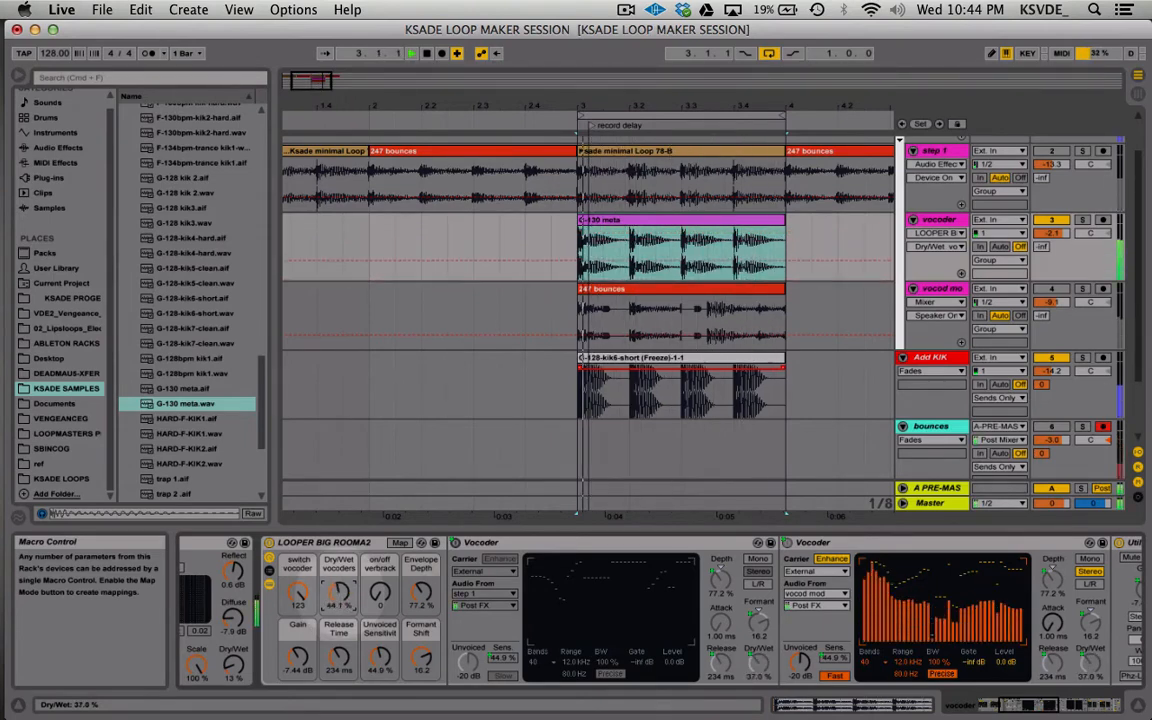
drag(338, 596, 338, 560)
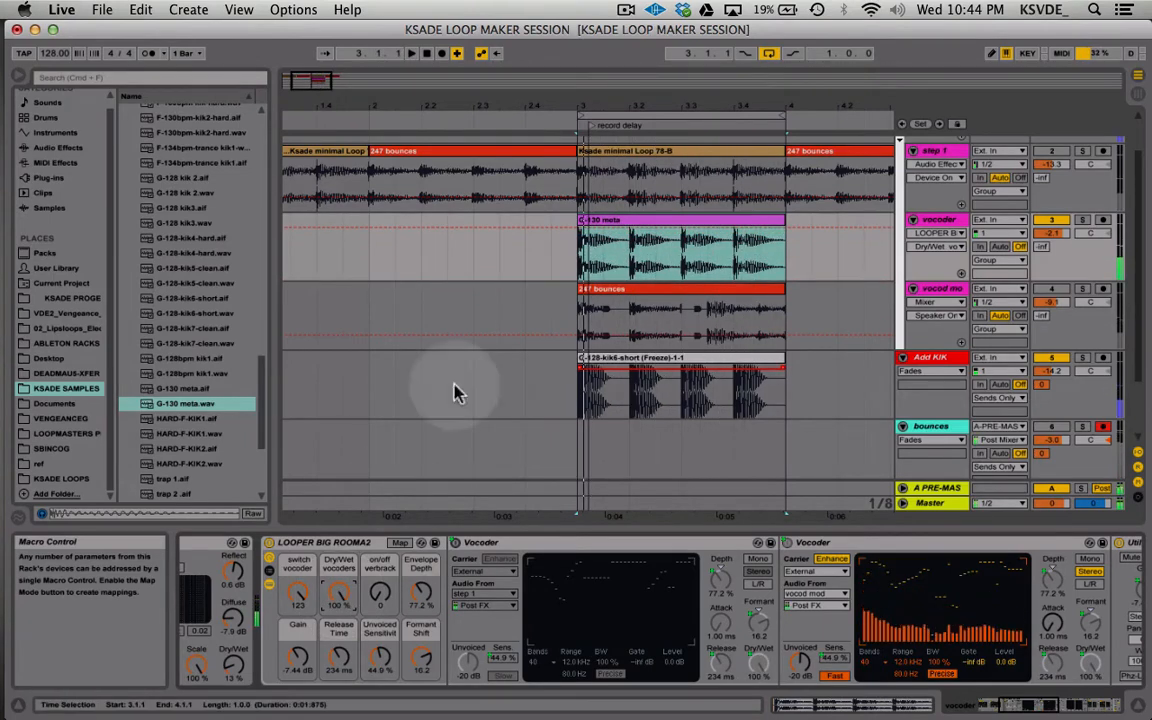
- Try the clips in swapped roles, with 247 bounces on the vocoder track and G-130 meta on the track below, and play the loop
key(space)
drag(617, 288, 411, 250)
drag(643, 240, 643, 305)
drag(568, 224, 700, 220)
key(space)
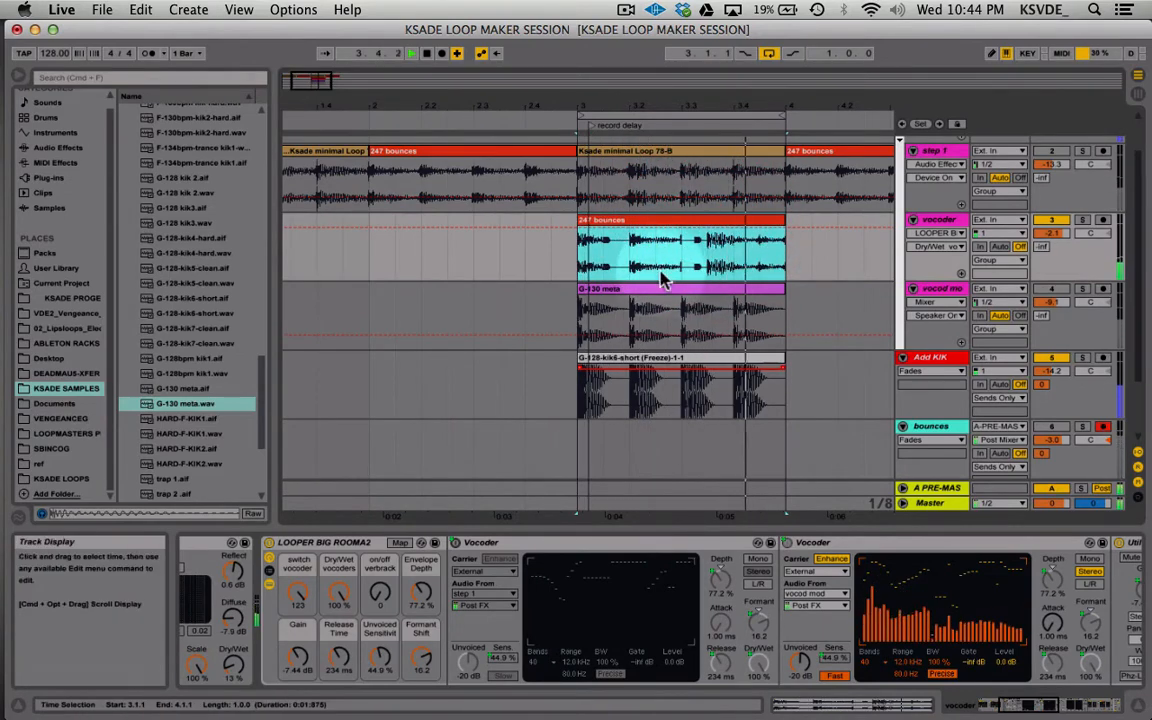
scroll(660, 288, right, 1)
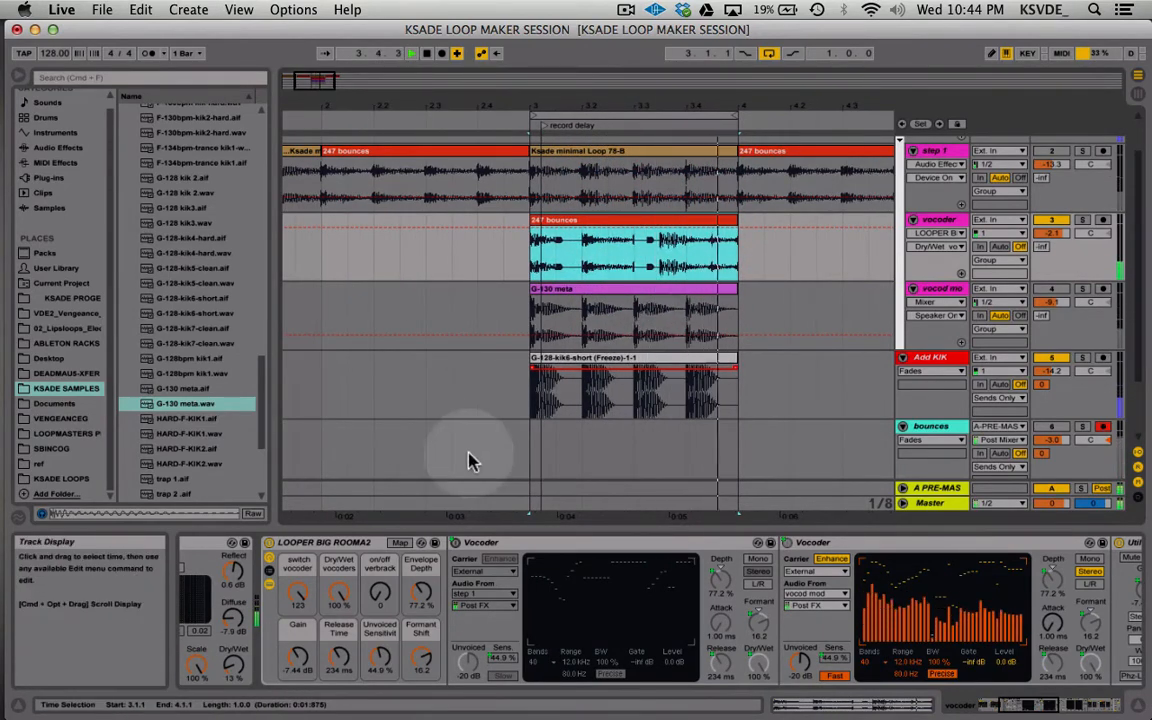
- Return the G-130 meta clip to the vocoder track and the 247 bounces clip to the track below, both at 3.1.1, and resume playback
mouse_move(423, 597)
mouse_down()
mouse_move(423, 548)
mouse_move(423, 613)
mouse_up()
key(space)
drag(622, 290, 822, 290)
drag(635, 226, 630, 312)
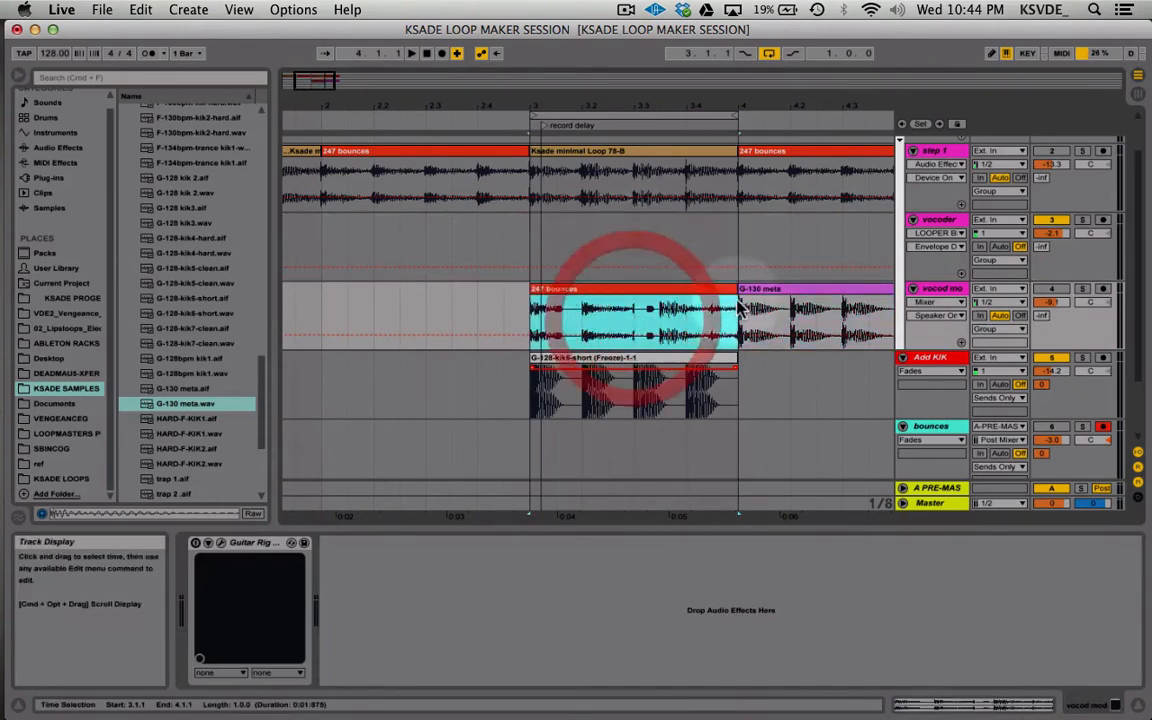
drag(764, 297, 570, 270)
key(space)
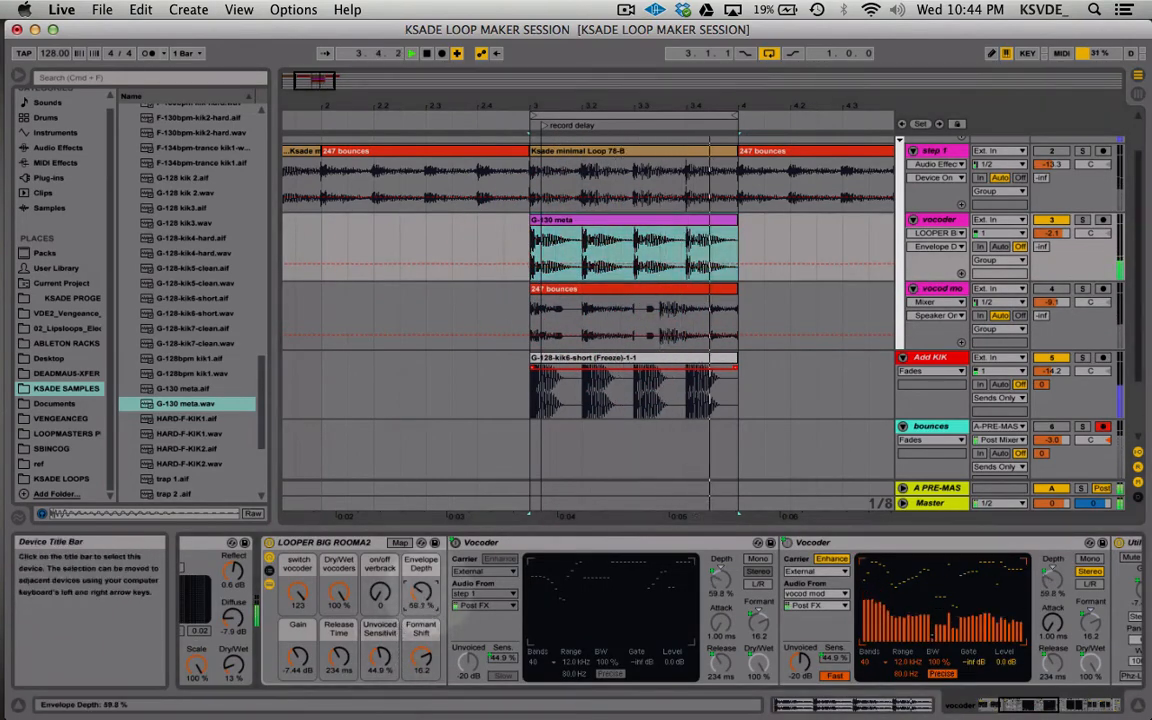
- Set the rack's Envelope Depth to 91.3 %, Unvoiced Sensitivity to 36.2 % and Formant Shift to -13.3
drag(420, 592, 420, 608)
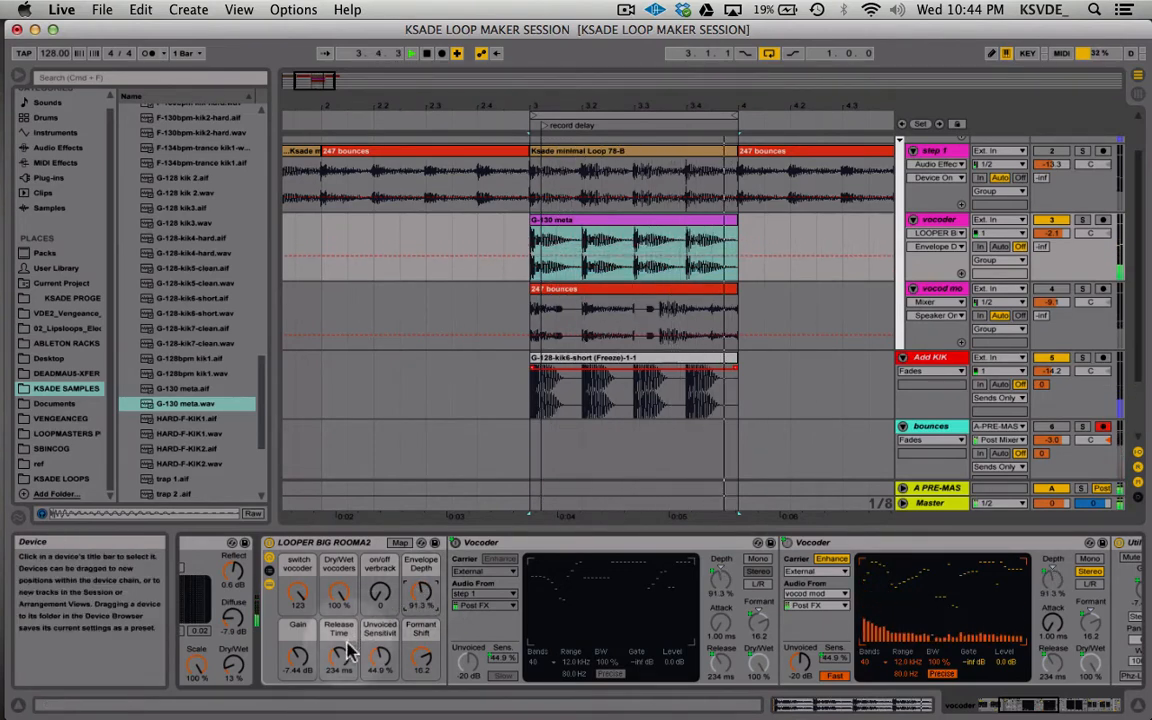
mouse_move(380, 657)
mouse_down()
mouse_move(380, 640)
mouse_move(380, 665)
mouse_up()
drag(431, 664, 431, 660)
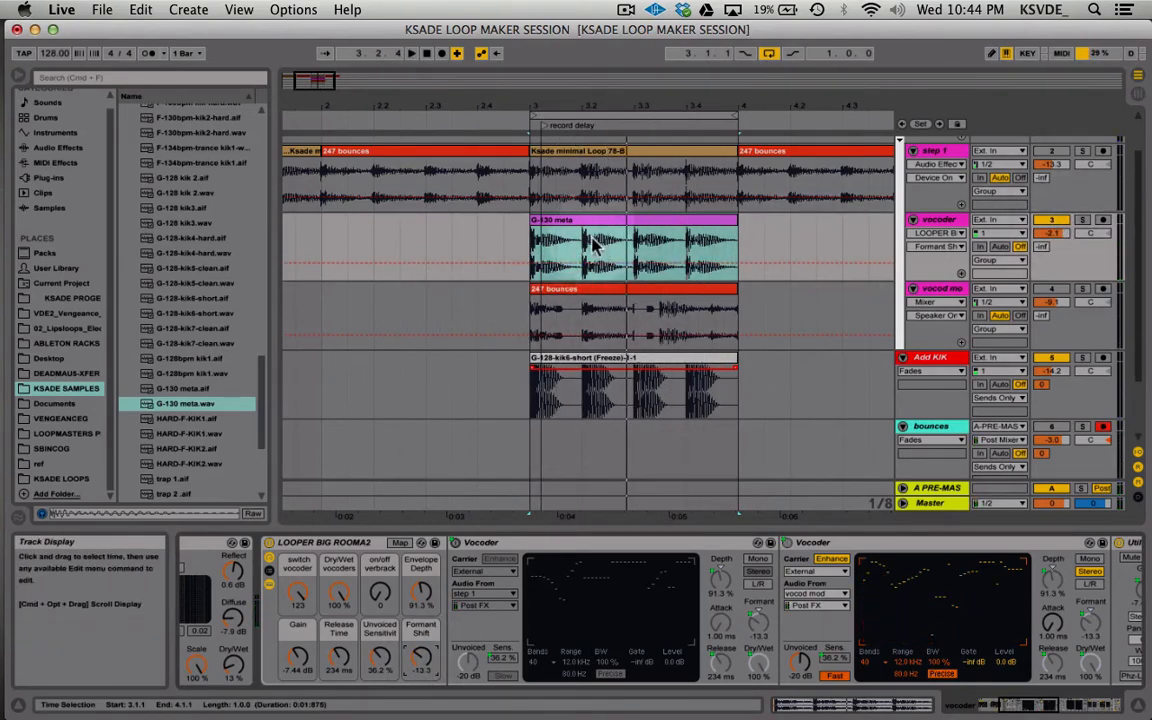
- Solo the vocoder track and set the rack's Dry/Wet vocoders macro to 0 %
click(522, 239)
shift+click(783, 242)
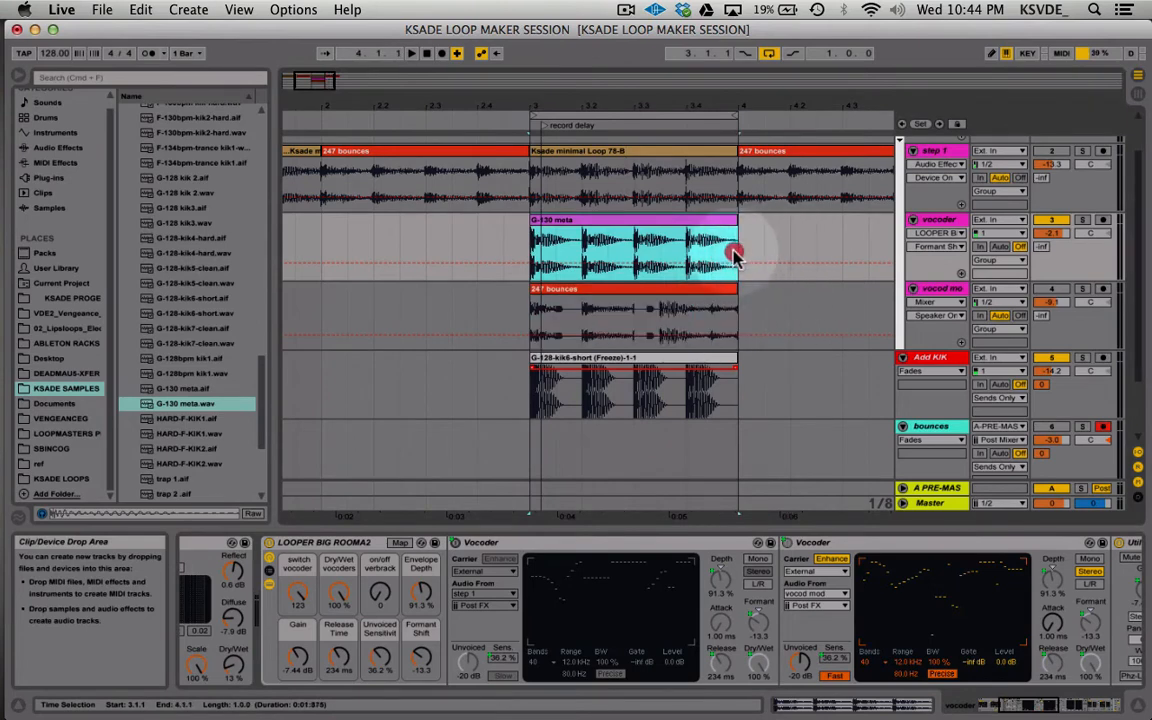
click(689, 233)
click(1078, 221)
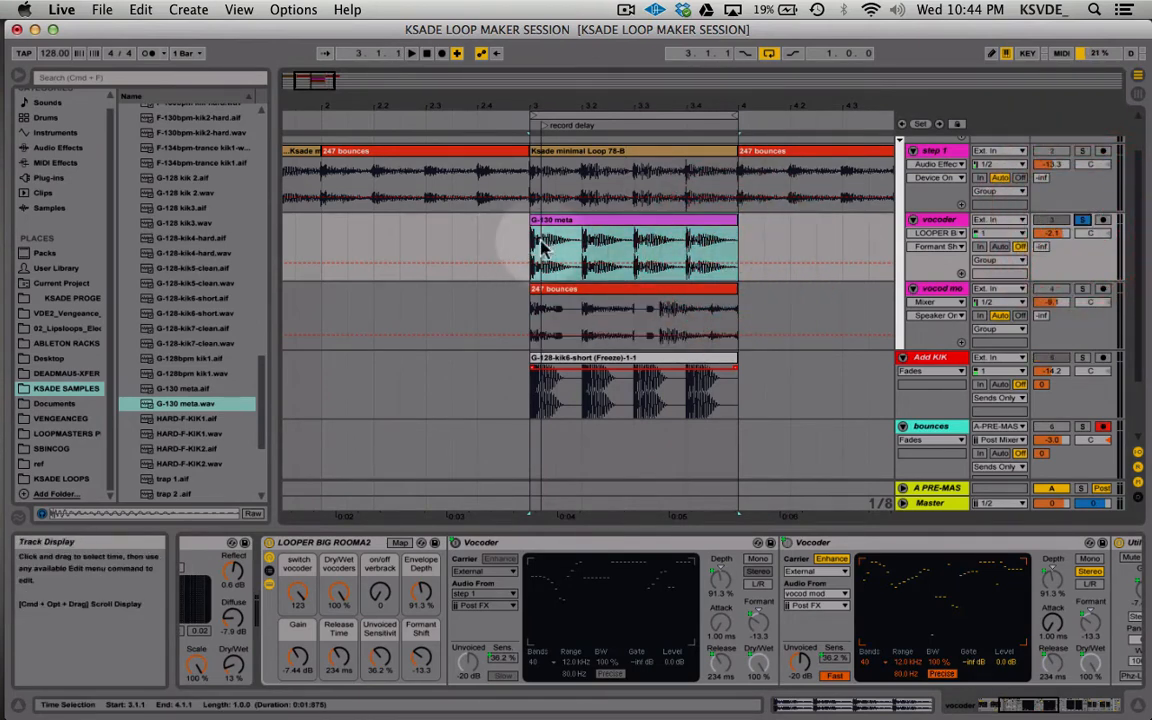
drag(341, 591, 340, 597)
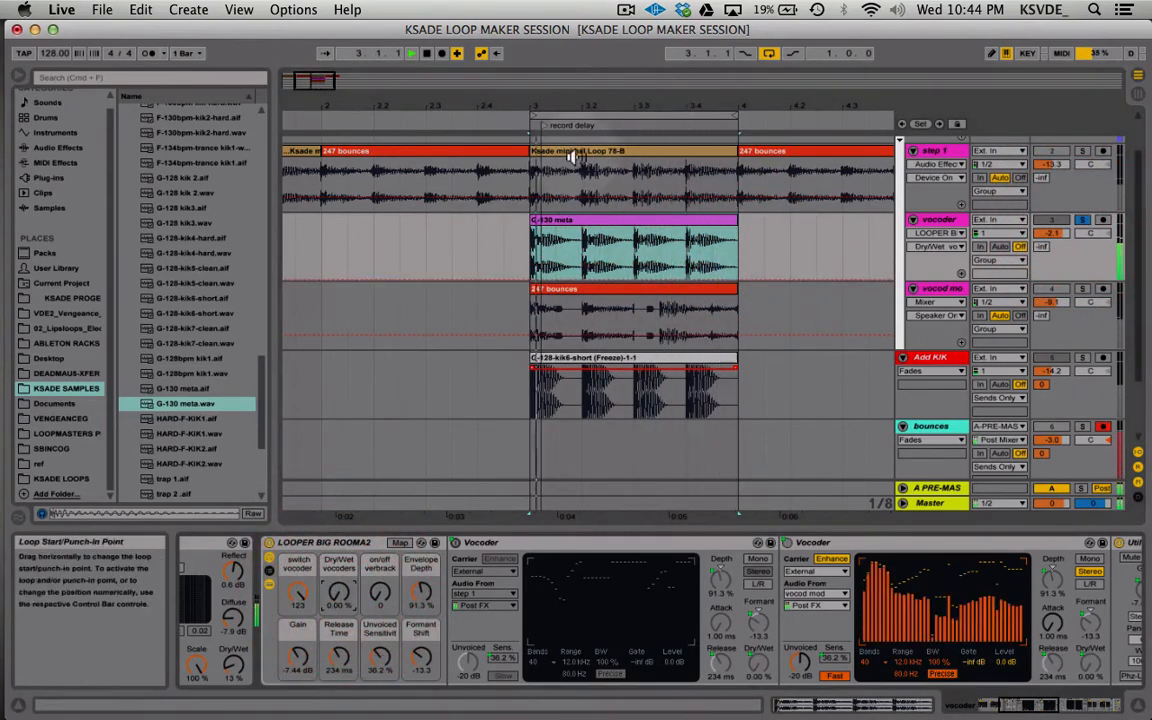
- Move the G-130 meta clip to start at 3.1.3 and trim its end back to 4.1.1
drag(326, 80, 325, 83)
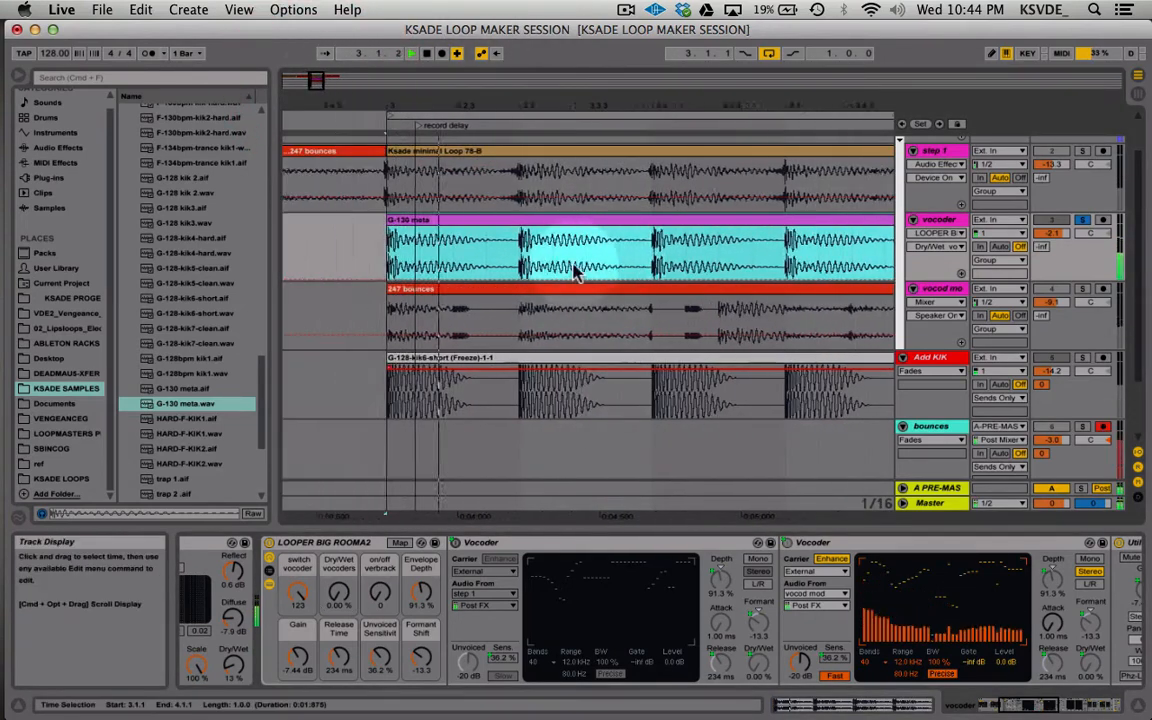
drag(532, 252, 529, 222)
click(365, 231)
key(space)
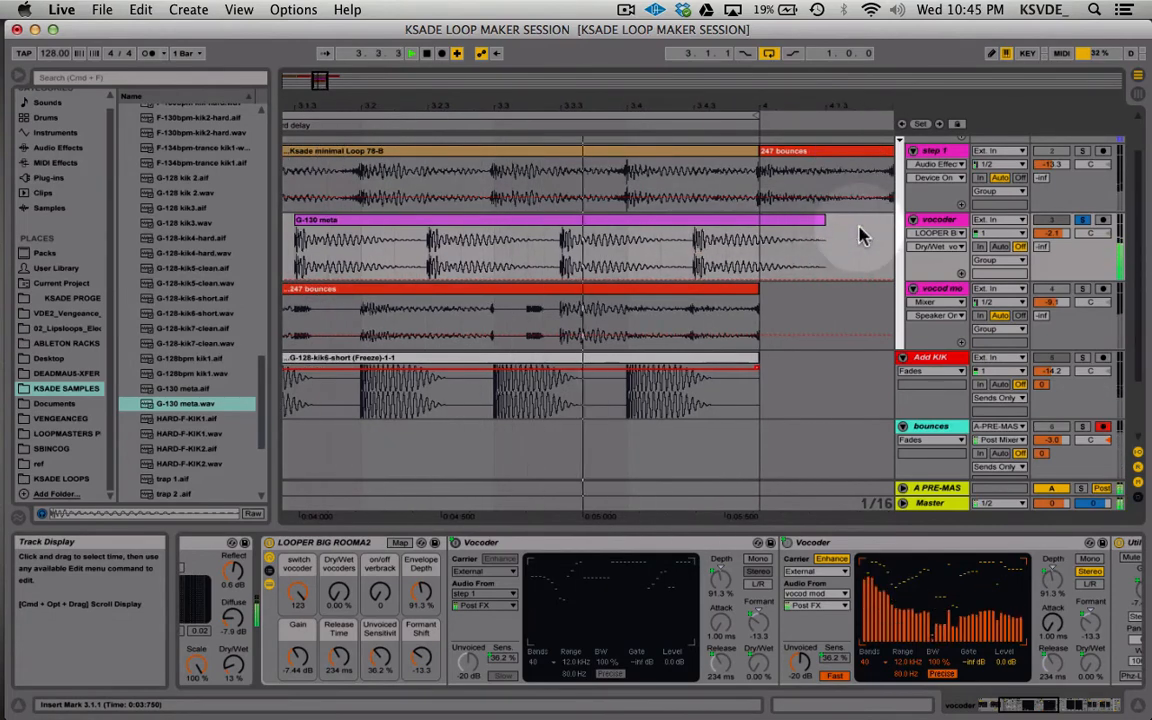
drag(824, 235, 758, 235)
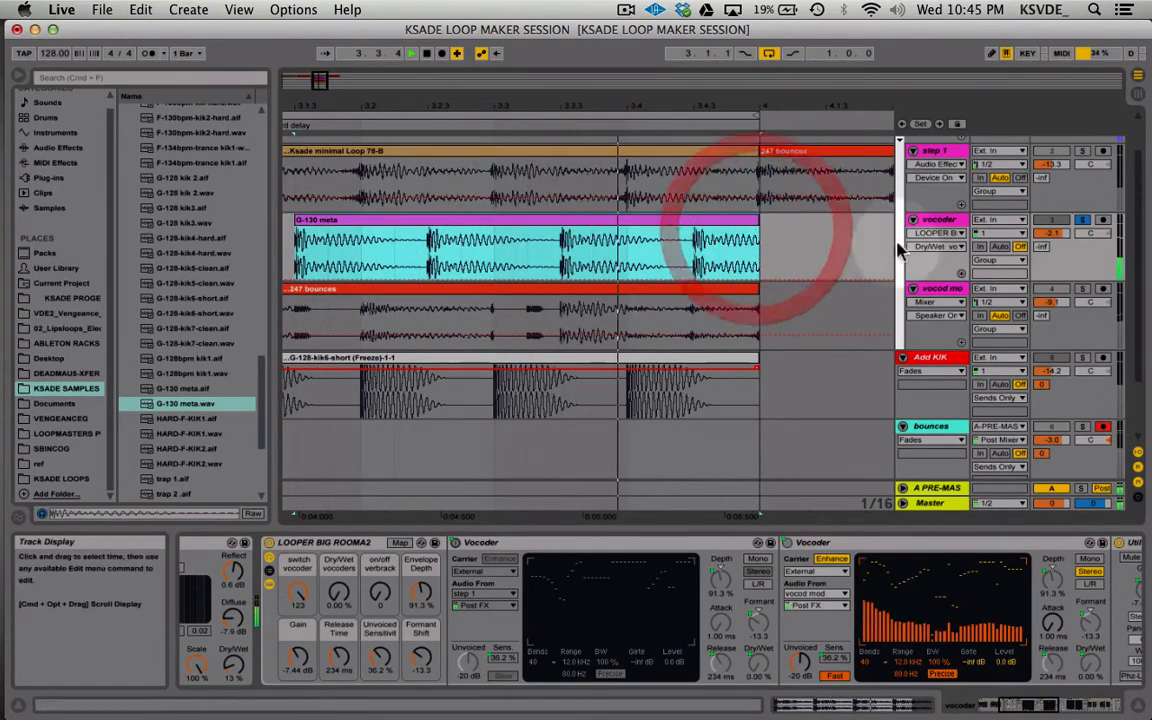
- Show the vocoder track's fades and add a short fade-out to the end of the G-130 meta clip
key(space)
click(935, 232)
click(946, 270)
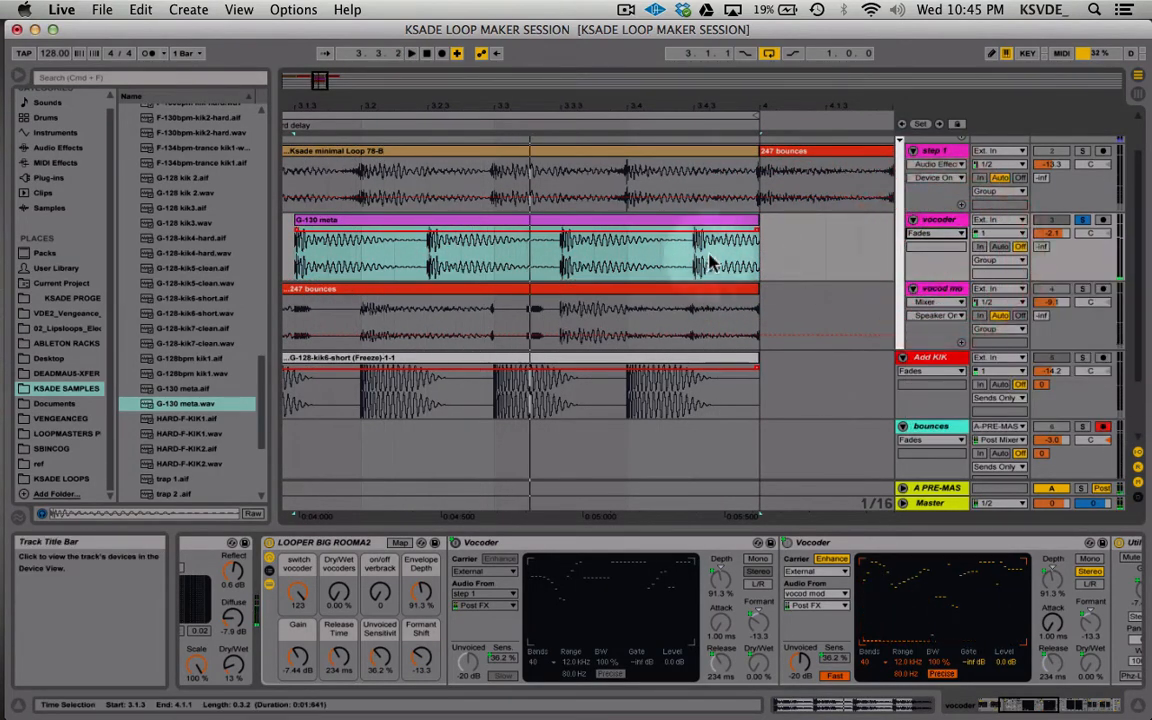
click(757, 236)
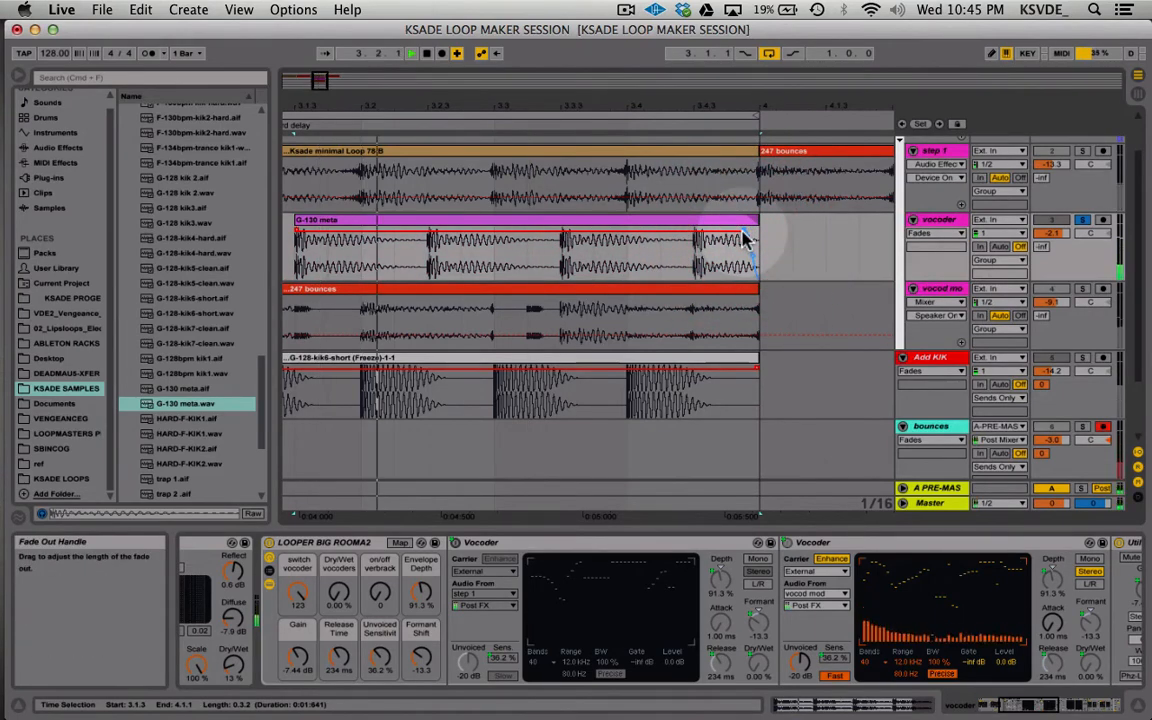
drag(746, 243, 765, 258)
- Split off the last kick of the G-130 meta clip at 3.4.3 and consolidate it into its own clip
key(super+e)
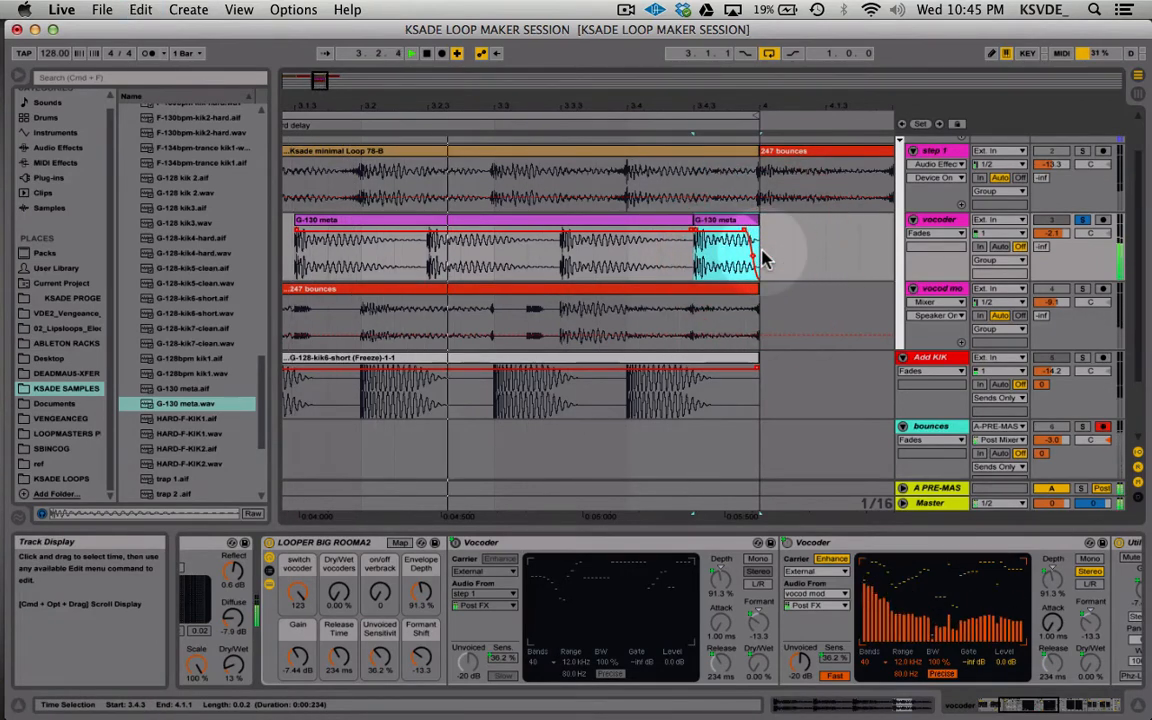
key(super+j)
click(743, 395)
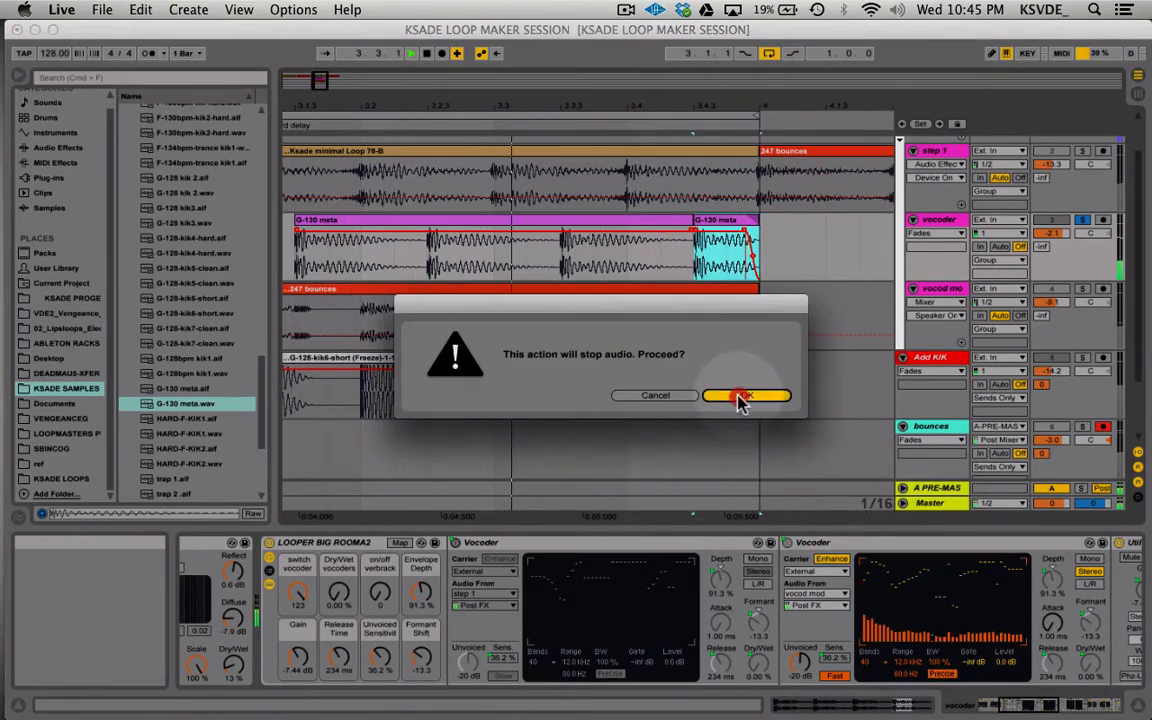
- Copy the consolidated last kick and paste it at 3.1.1 on the vocoder track
click(728, 226)
key(super+c)
key(space)
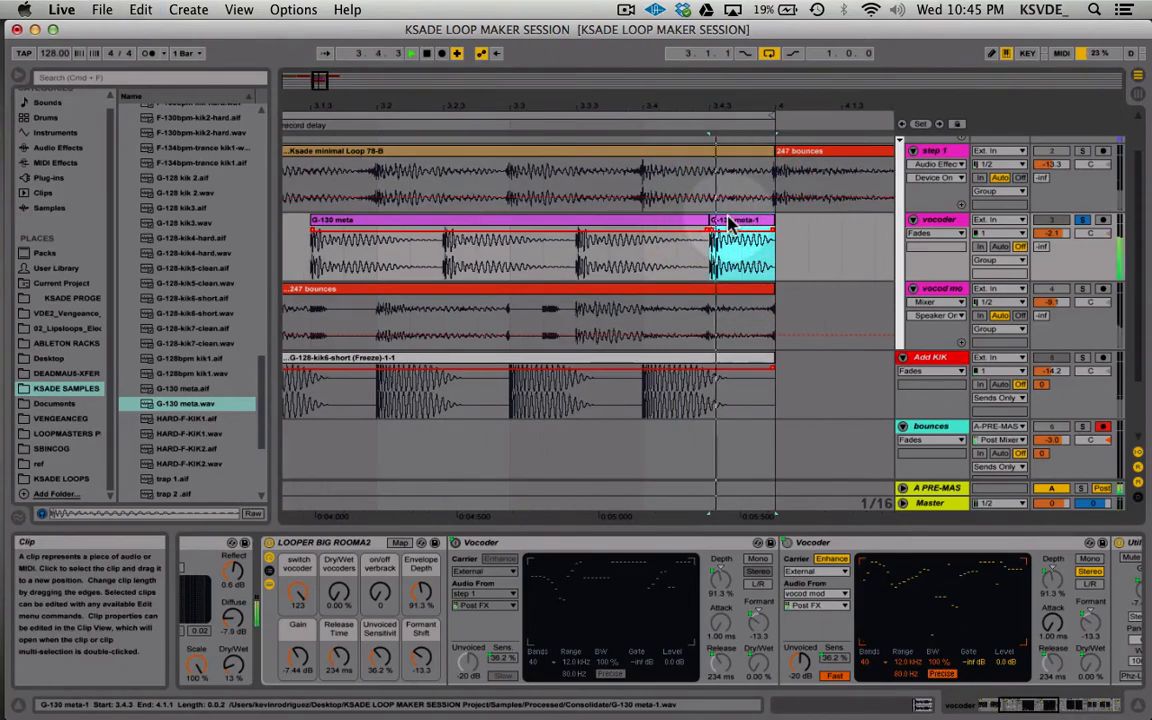
scroll(731, 225, left, 4)
click(538, 250)
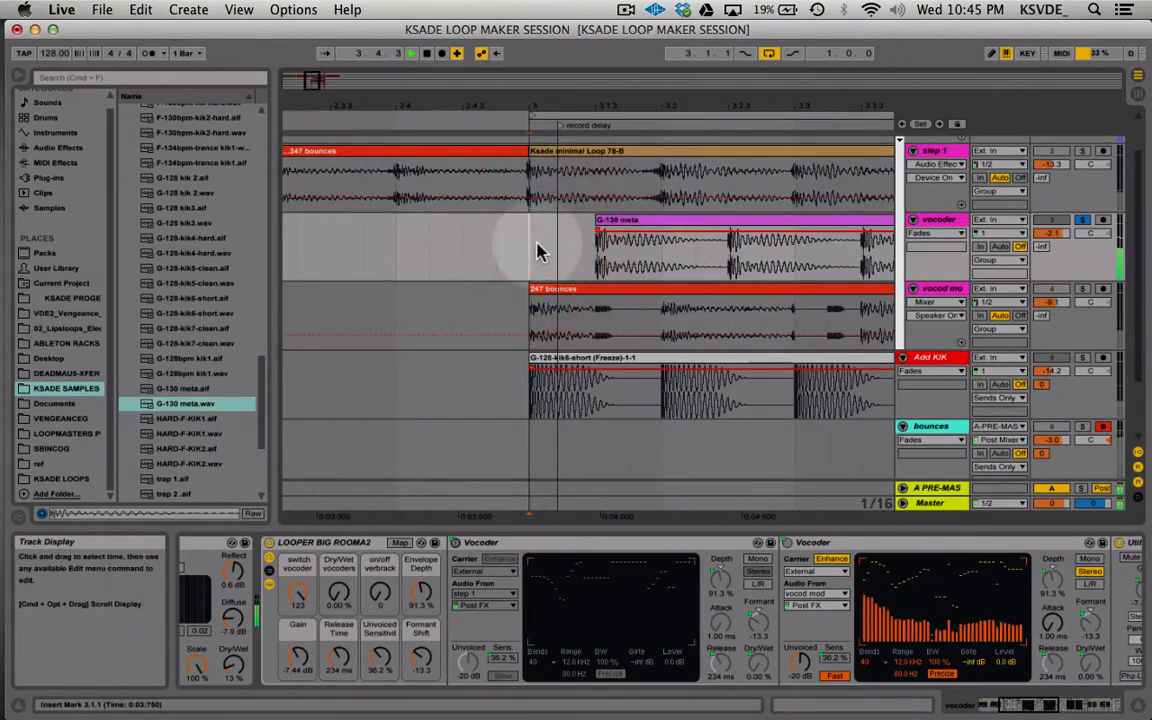
key(super+v)
scroll(560, 226, right, 4)
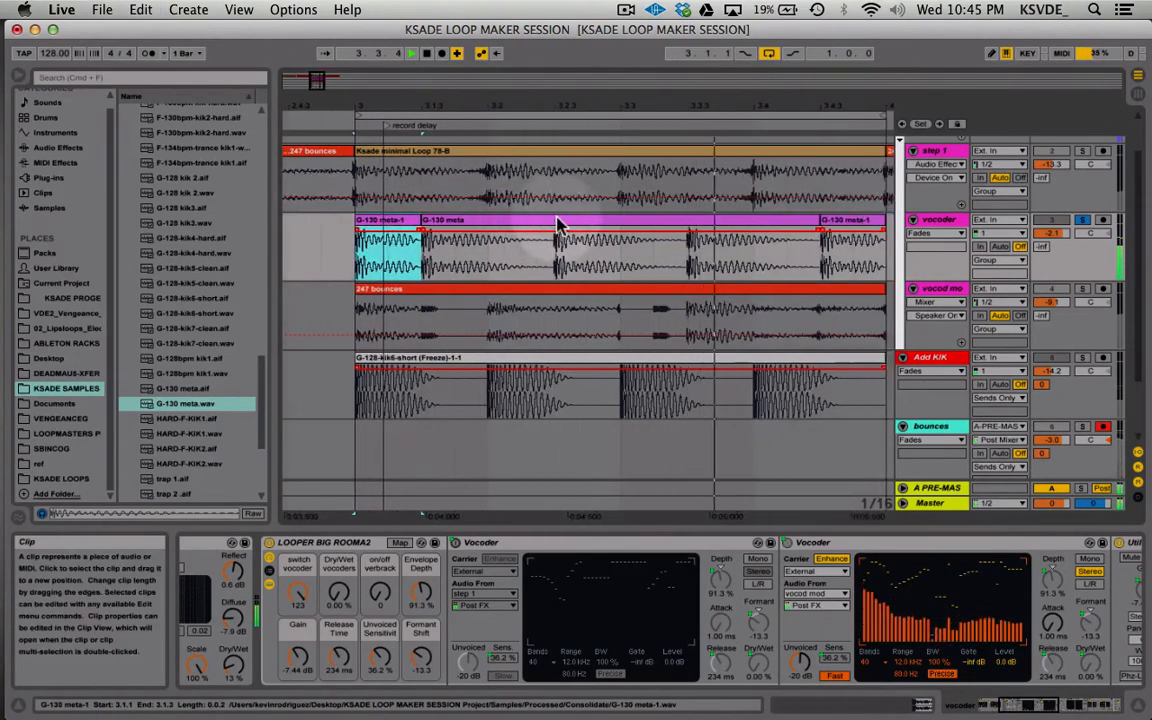
- Trim the long G-130 meta clip's start to 3.2.3, then duplicate the first short kick and place the copy at 3.1.4
key(space)
drag(425, 222, 569, 222)
click(373, 220)
key(space)
key(super+d)
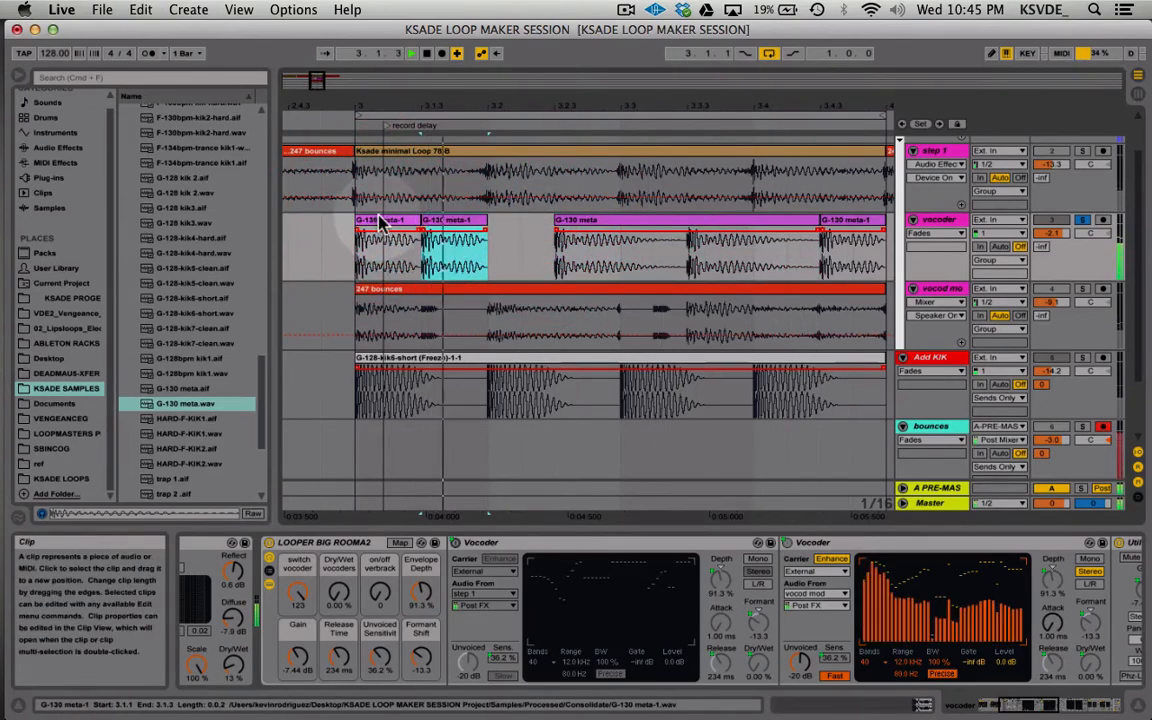
drag(444, 219, 478, 216)
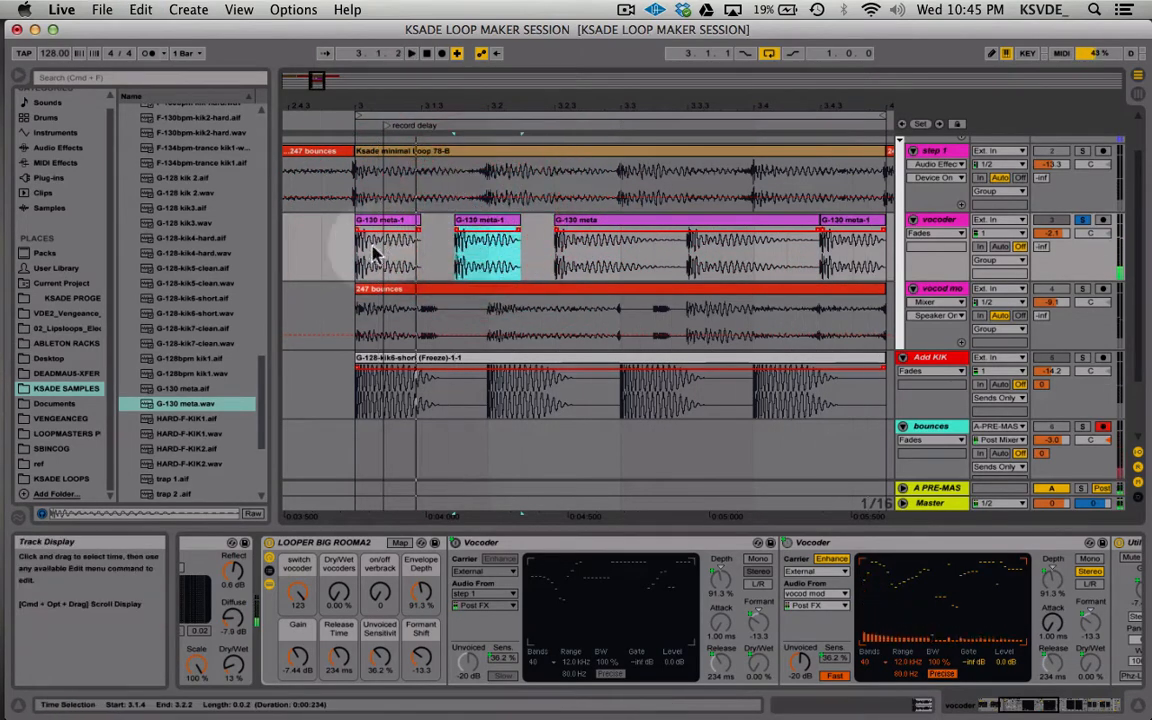
- Play the kick pattern from 3.1.1, take the vocoder track out of solo and mute the Add KIK track
click(360, 249)
scroll(363, 256, right, 5)
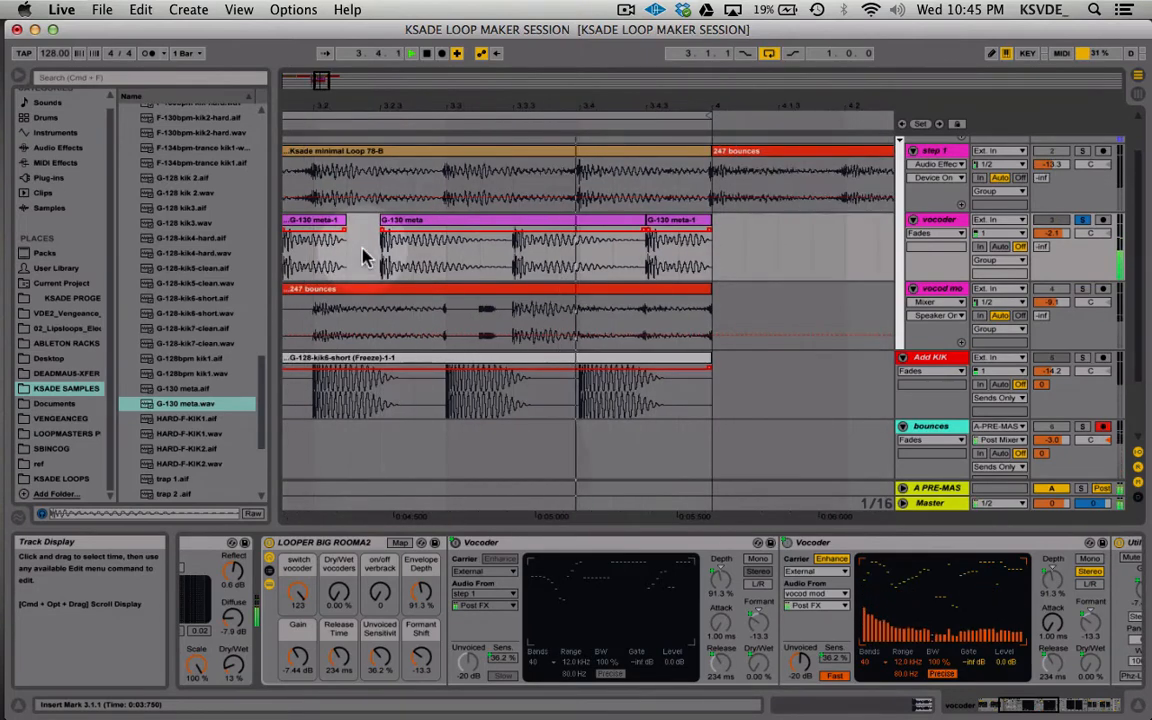
scroll(363, 256, left, 1)
click(1084, 220)
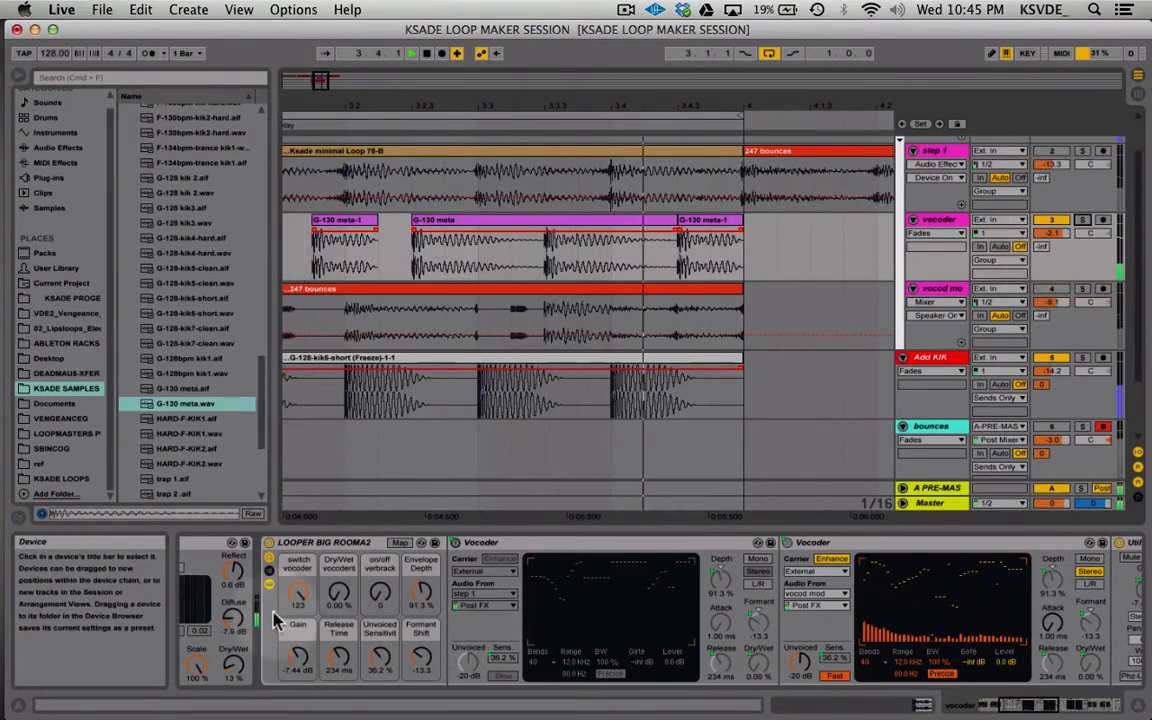
click(1061, 358)
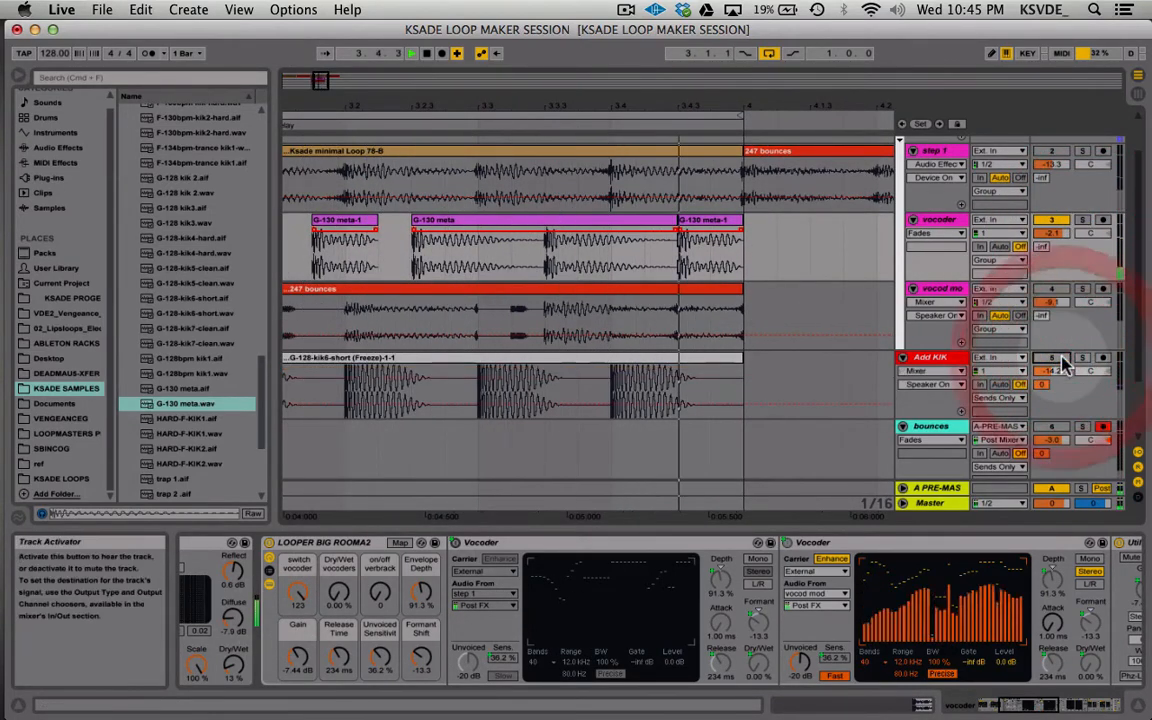
click(932, 429)
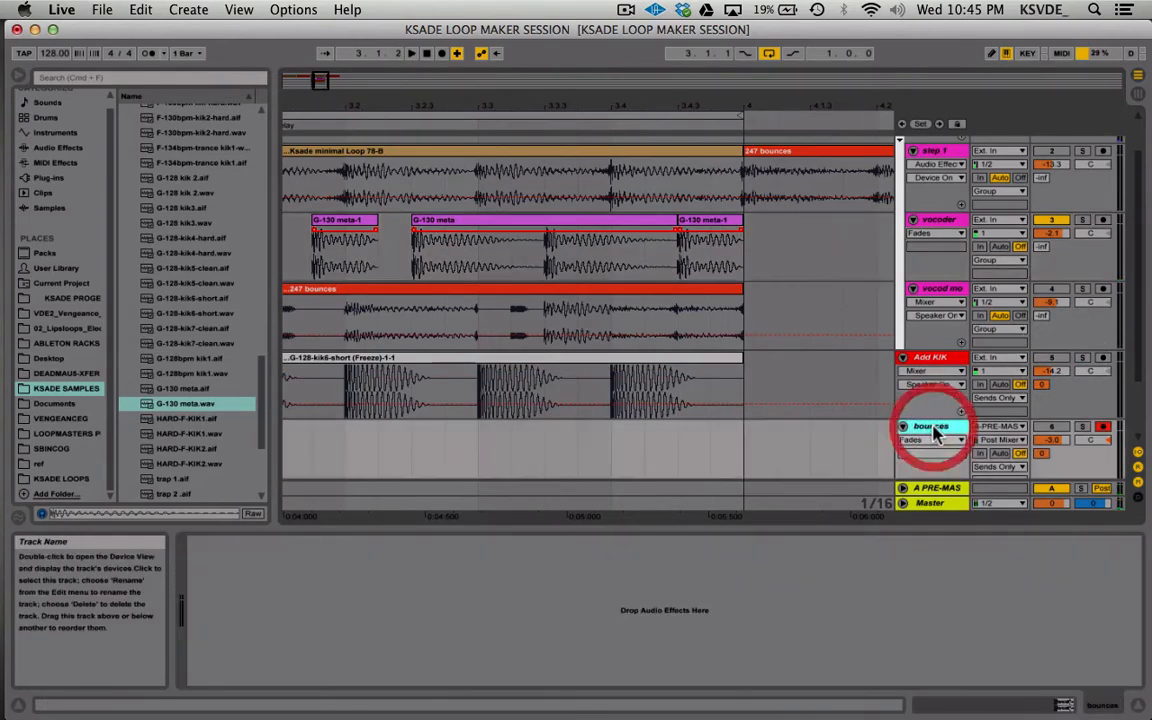
- Compare the vocoder and Add KIK tracks by switching each on and off during playback, ending with only the vocoder track active, and stop
click(945, 222)
click(297, 654)
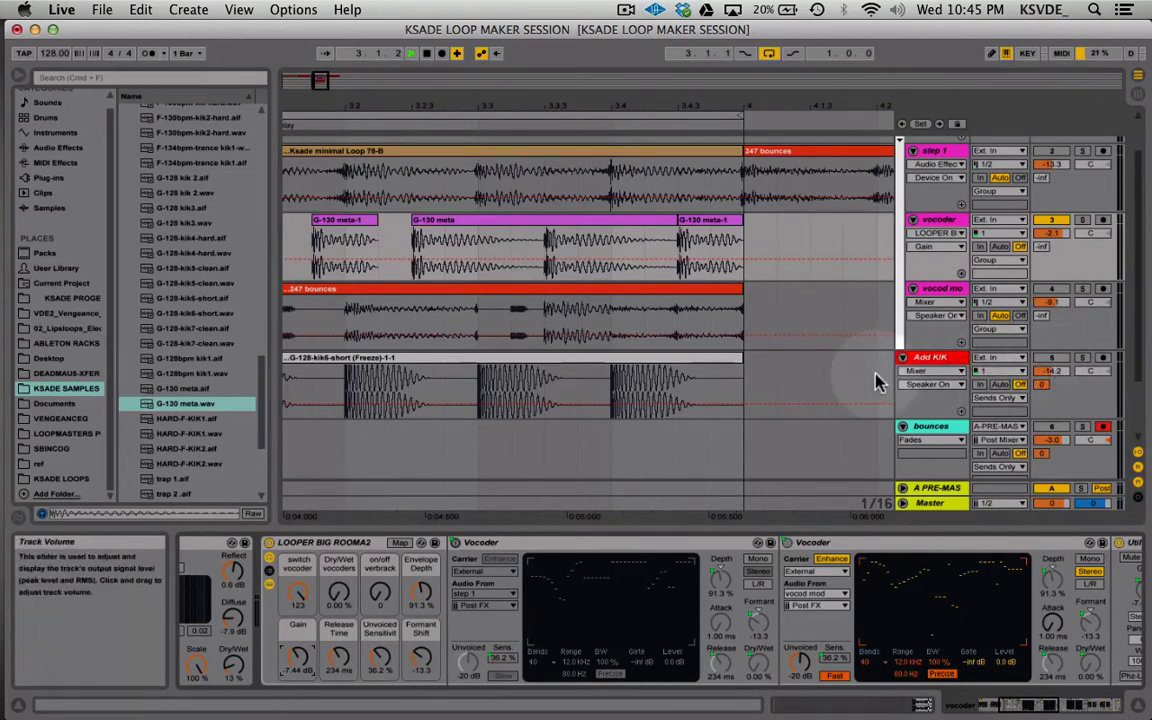
key(space)
click(1049, 221)
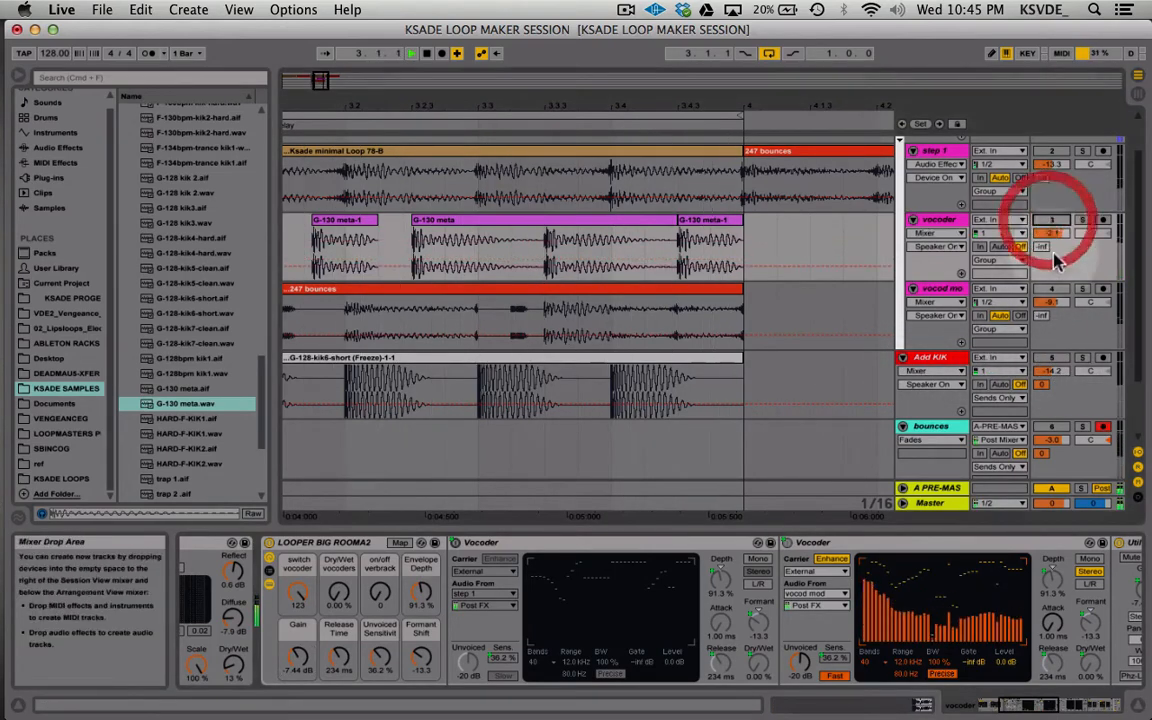
click(1054, 359)
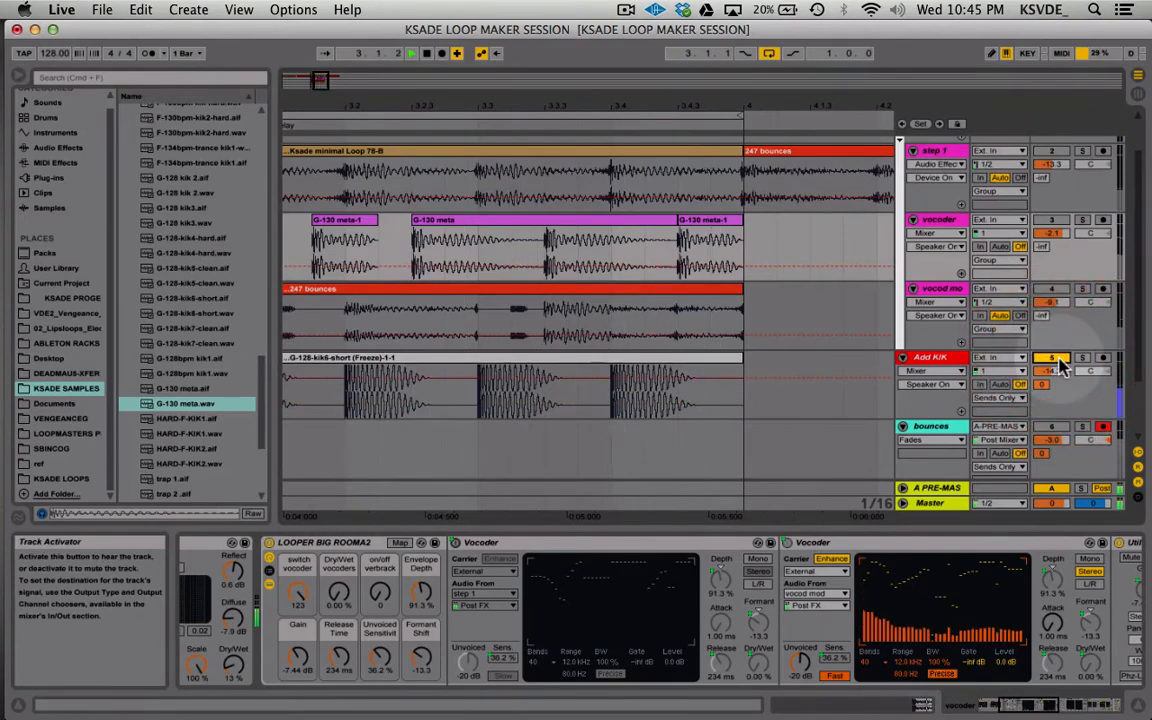
click(1054, 359)
click(1052, 221)
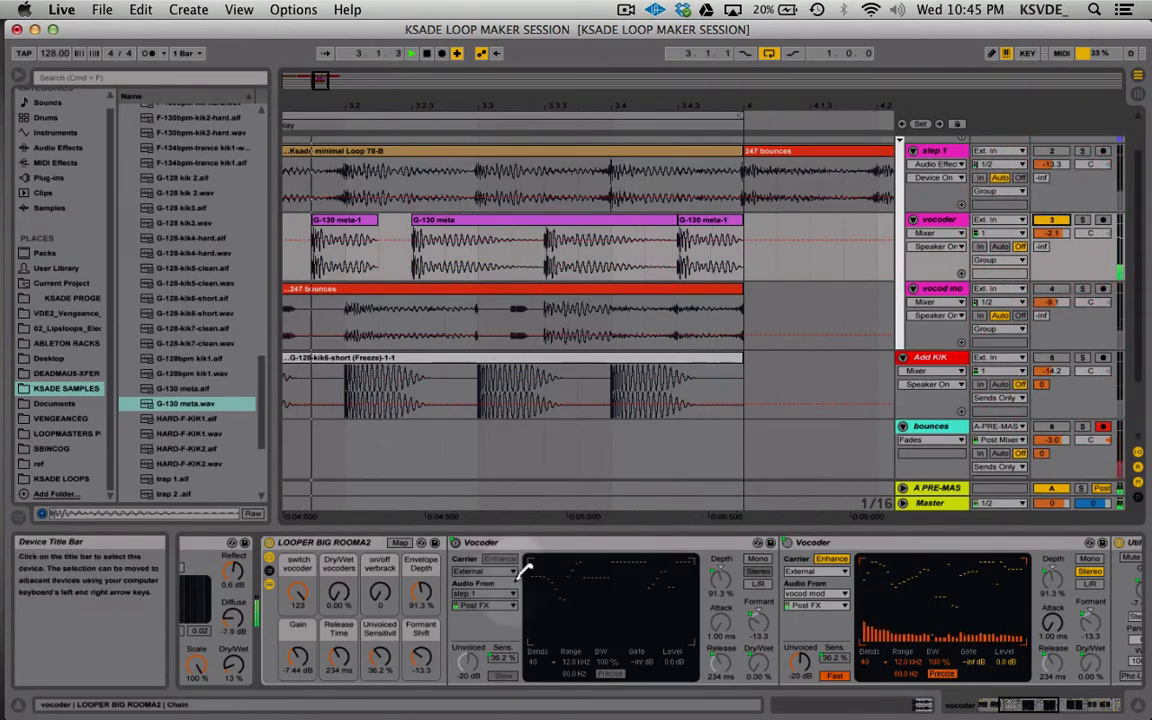
key(space)
scroll(432, 440, left, 5)
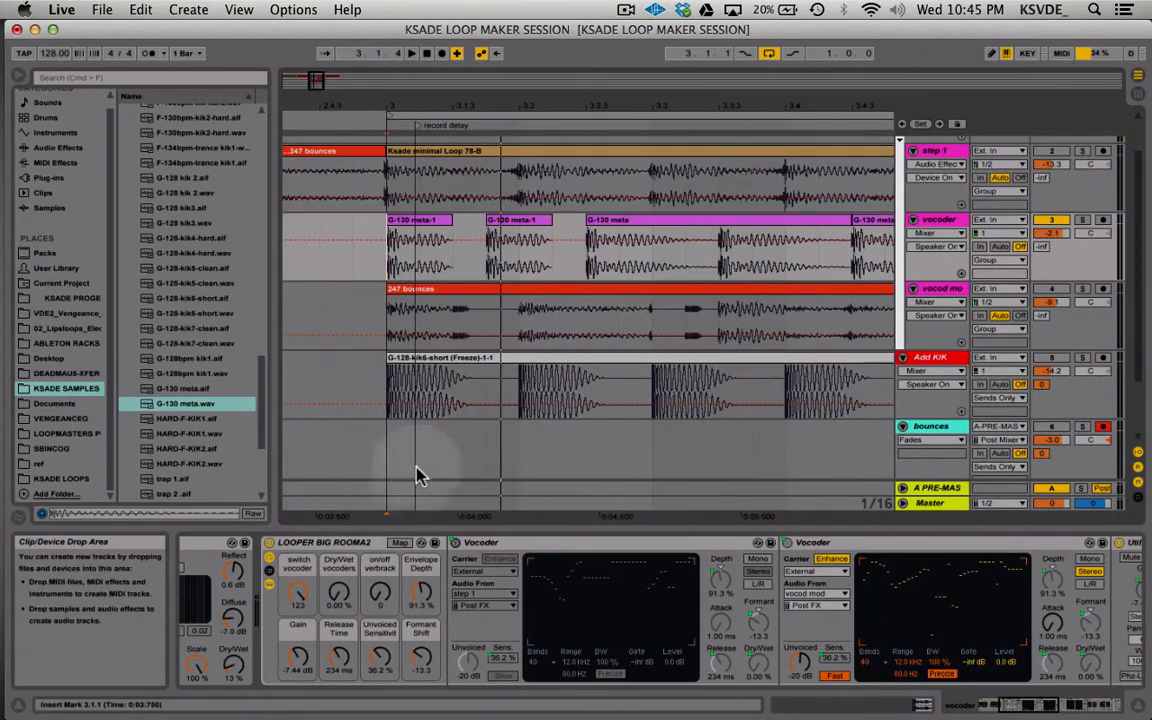
- Play the loop, lower the rack's Gain macro to -17.9 dB and briefly switch the Add KIK track on to compare levels
click(297, 658)
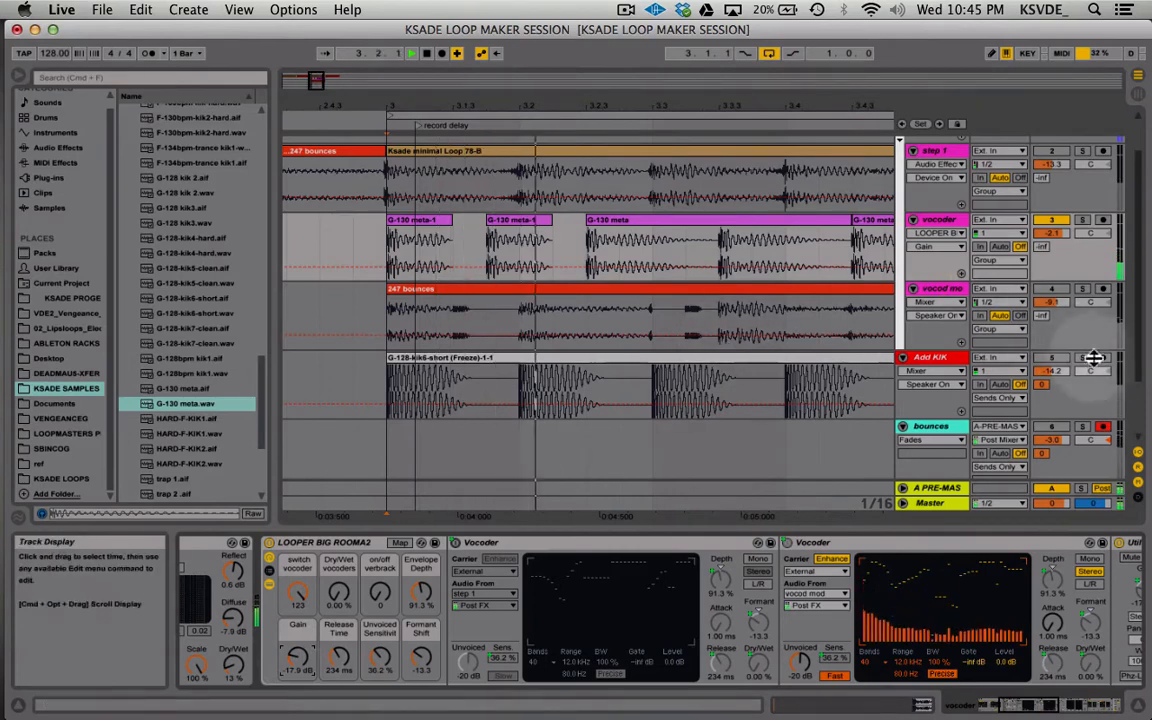
click(1052, 358)
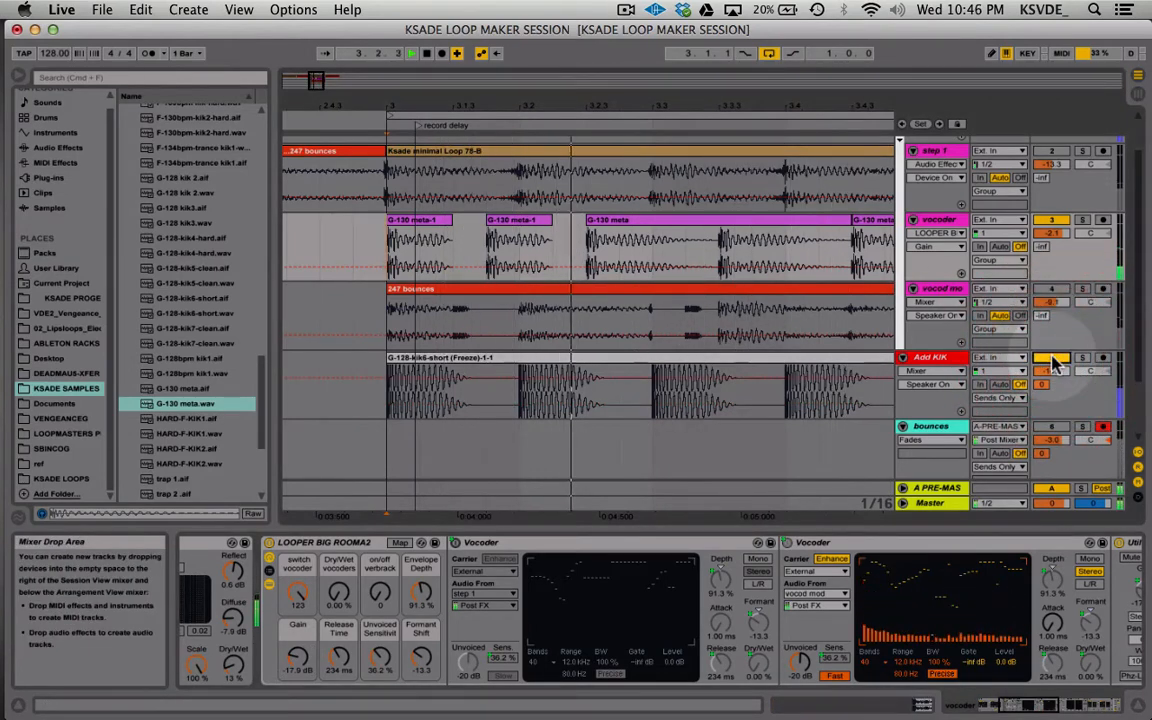
click(1052, 359)
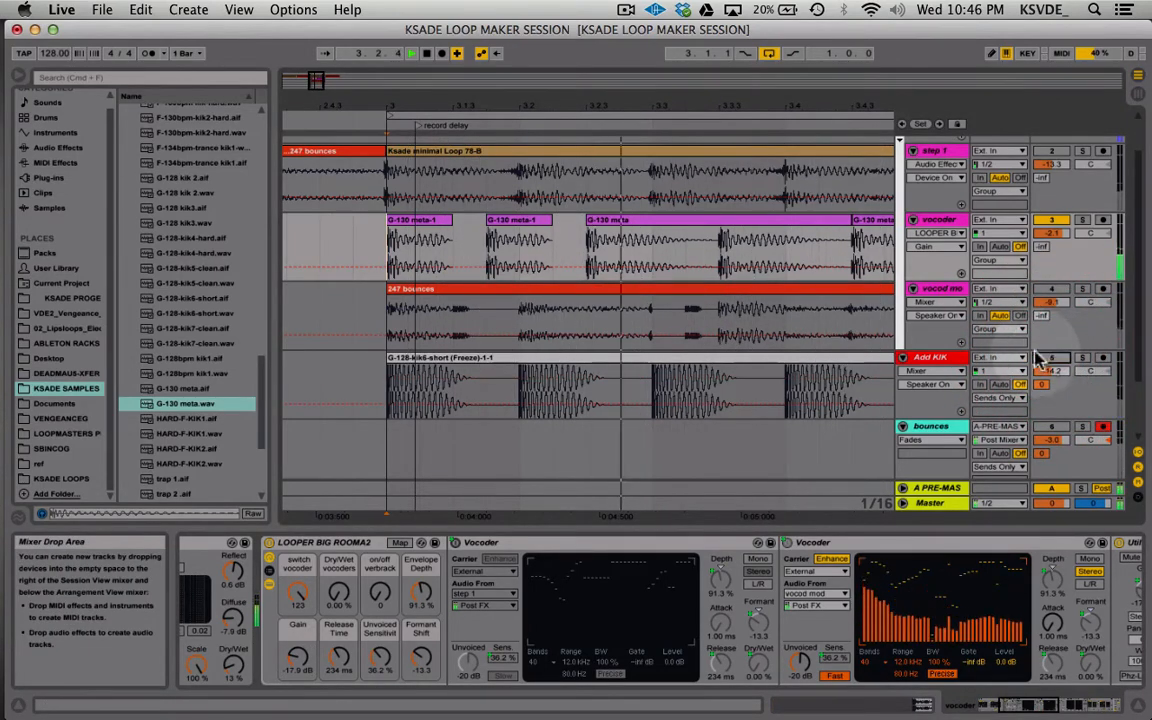
- On the vocoder track, set the rack macros Dry/Wet vocoders to 100 %, Envelope Depth to 143 % and Gain to -14.6 dB
click(939, 223)
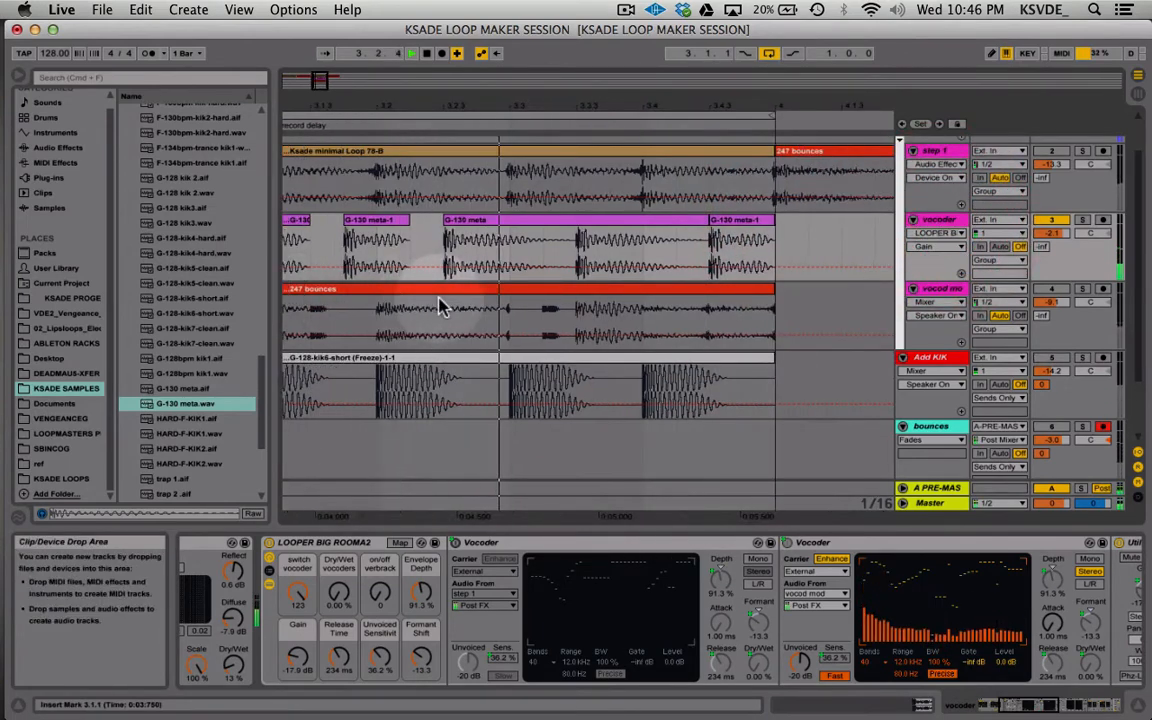
click(930, 226)
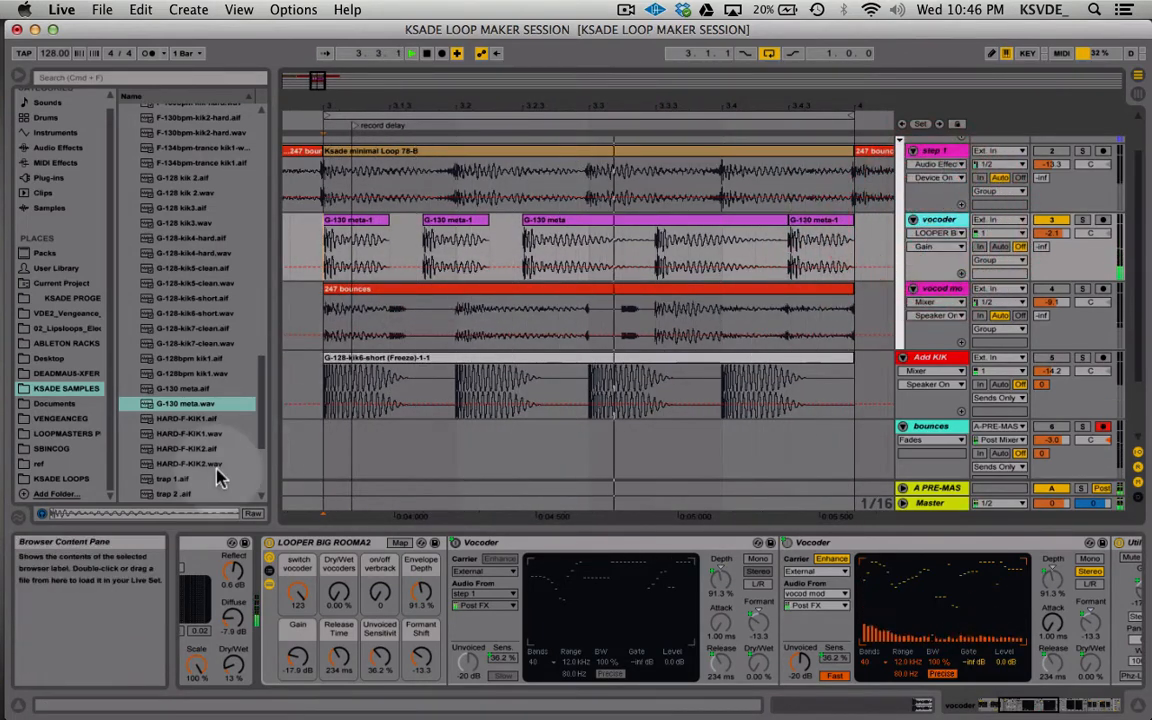
drag(339, 594, 340, 590)
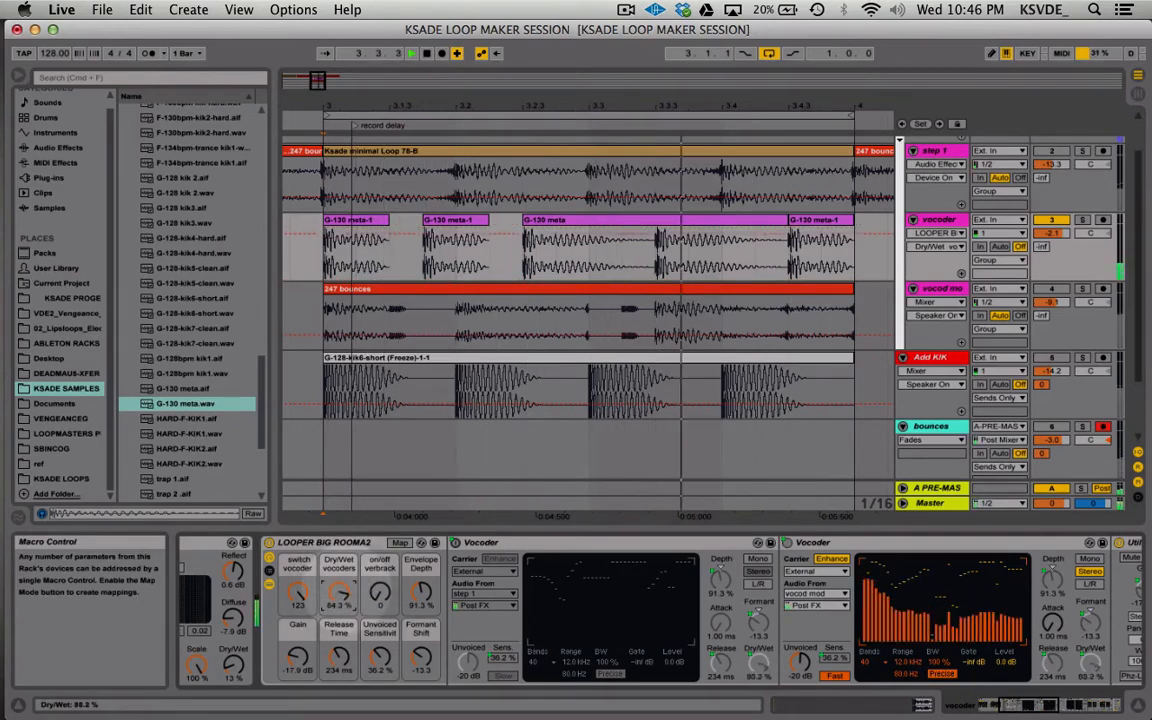
drag(339, 594, 339, 572)
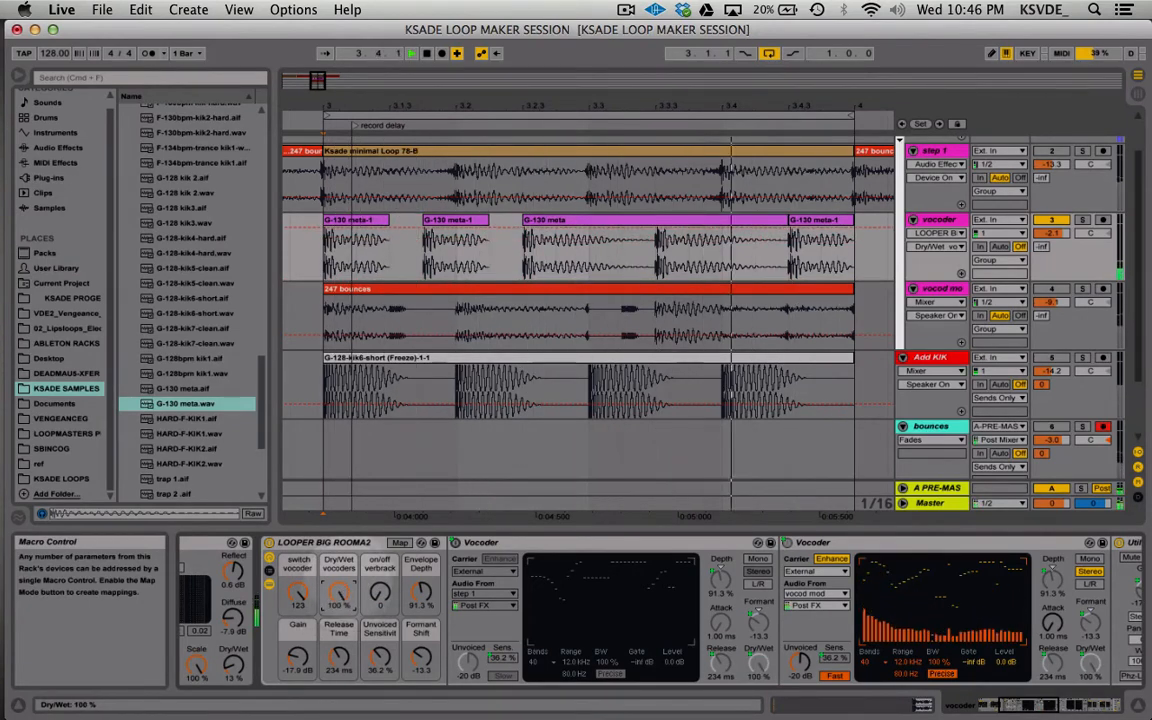
drag(419, 594, 419, 588)
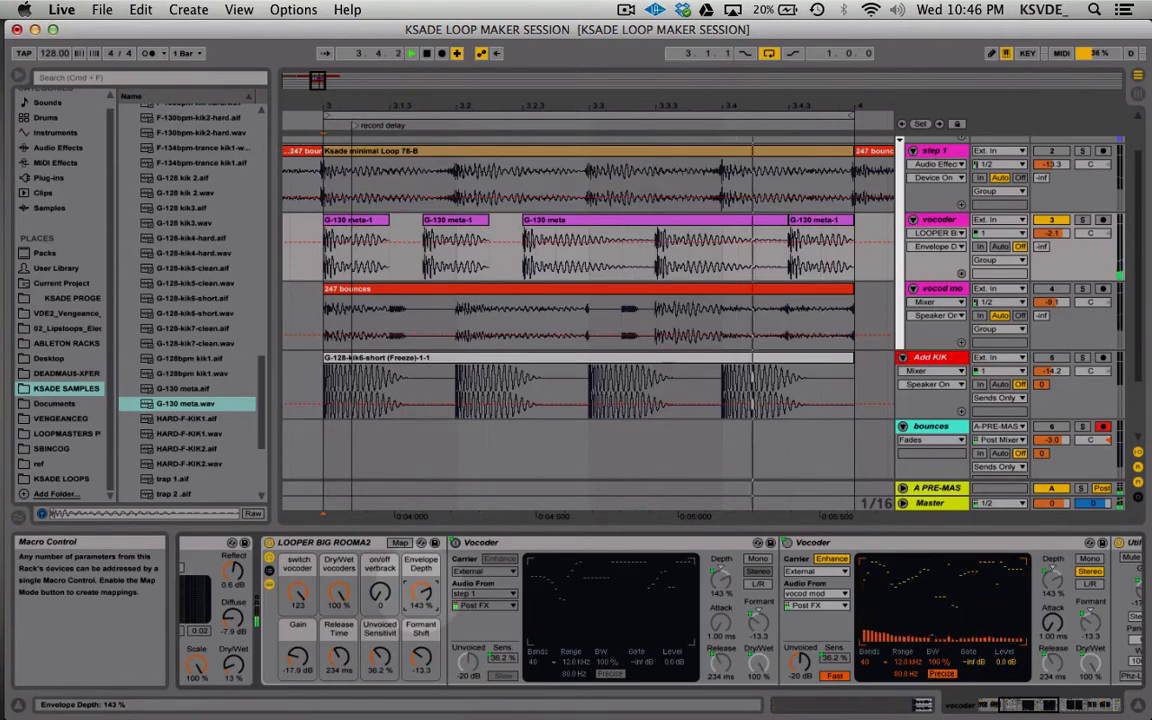
click(298, 655)
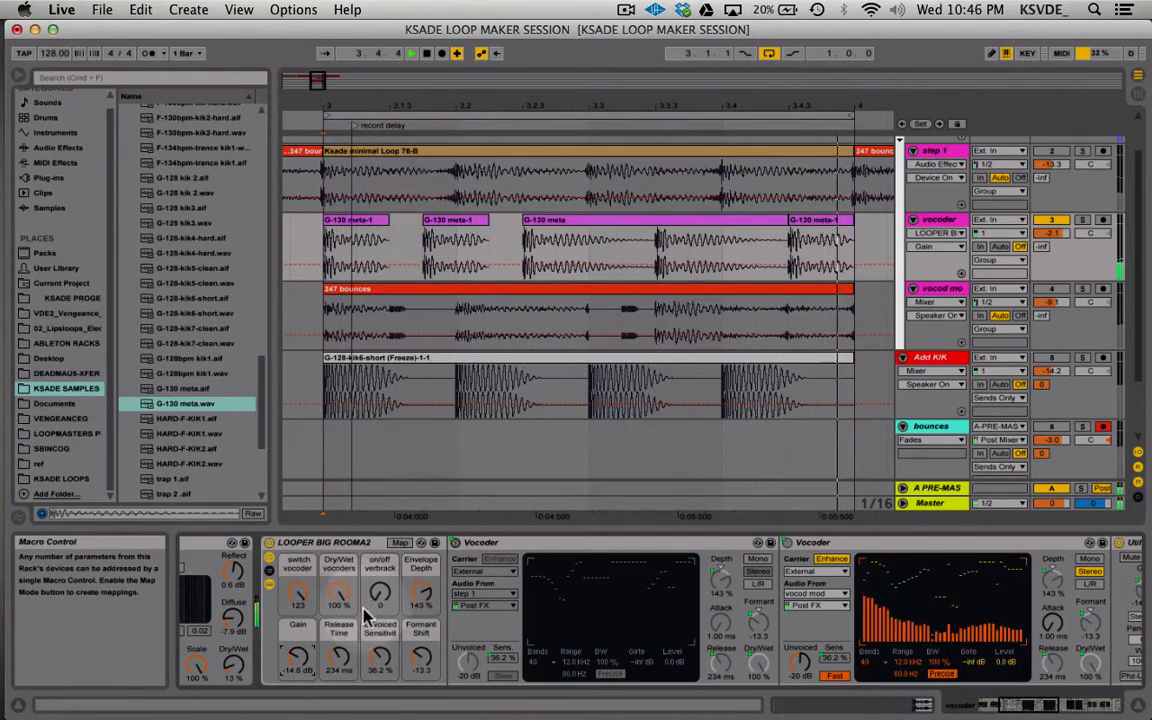
- Try Formant Shift 17.3, Envelope Depth 70.9 %, Release Time 1.13 s and Unvoiced Sensitivity 85.8 %, keeping Dry/Wet vocoders at 100 %
mouse_move(421, 656)
mouse_down()
mouse_move(421, 630)
mouse_move(421, 672)
mouse_up()
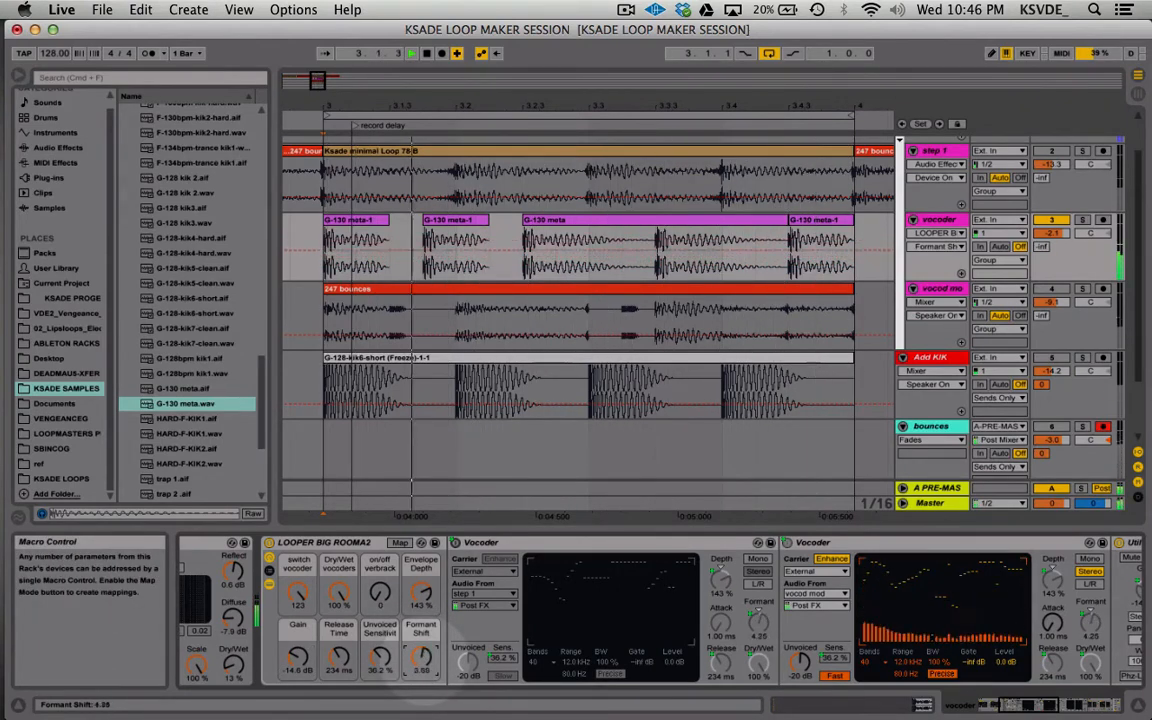
click(424, 592)
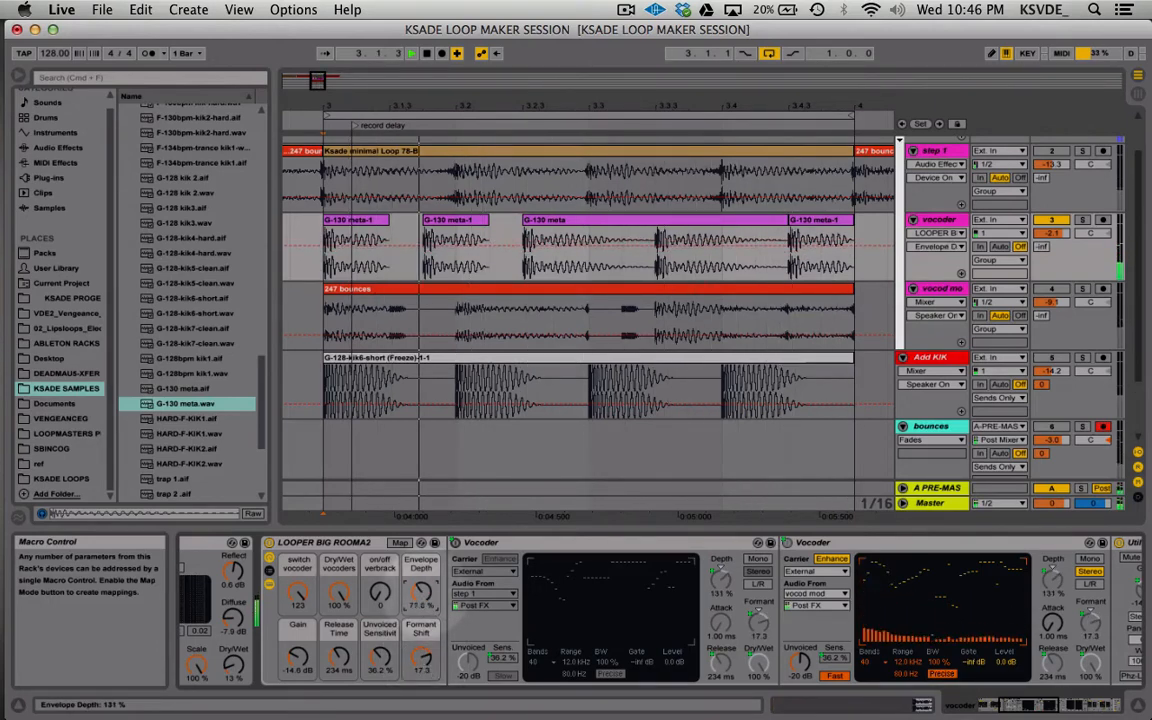
click(341, 668)
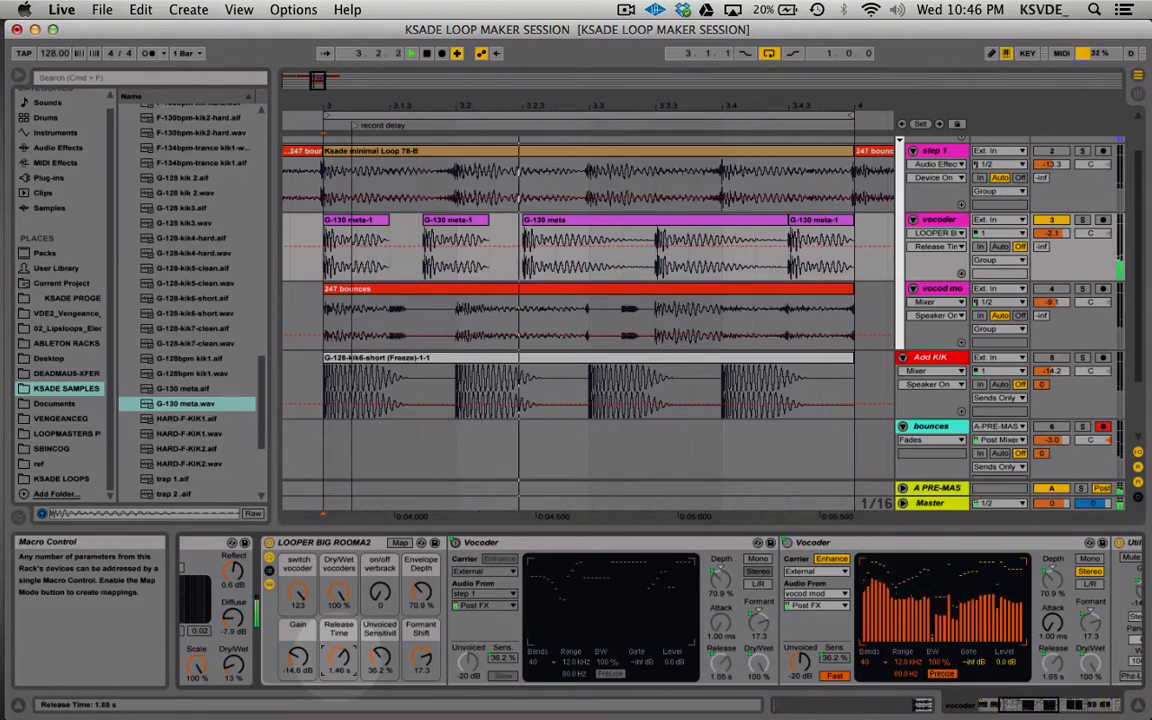
click(338, 592)
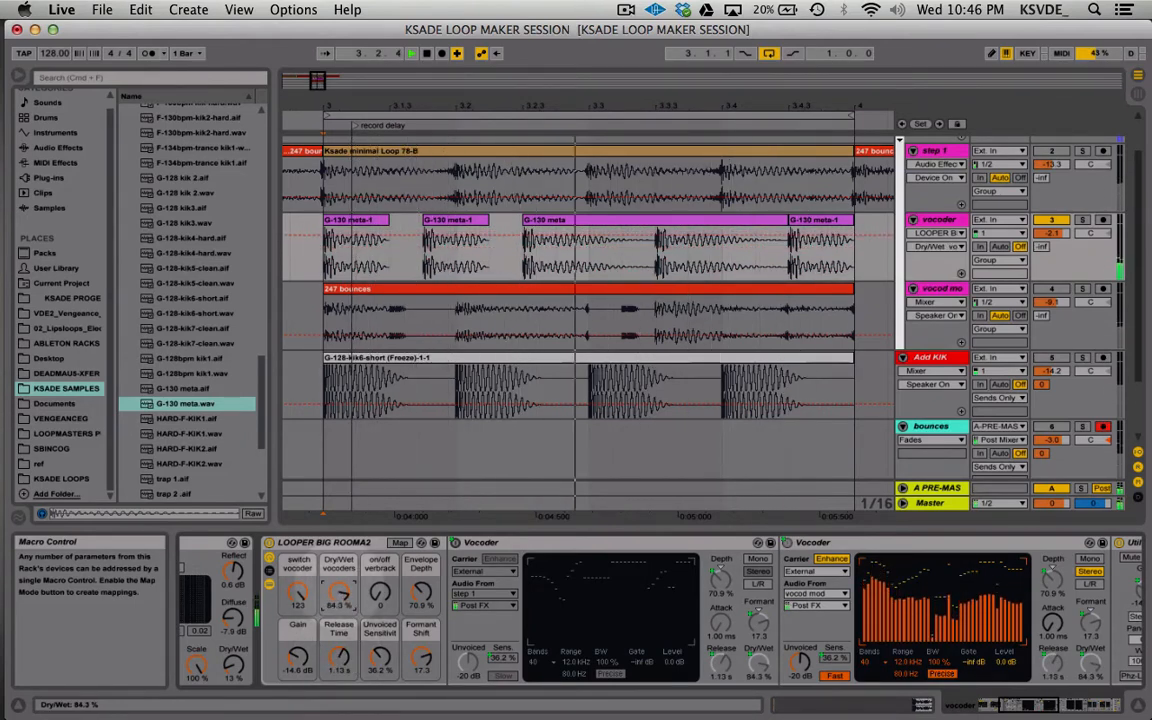
drag(338, 592, 338, 596)
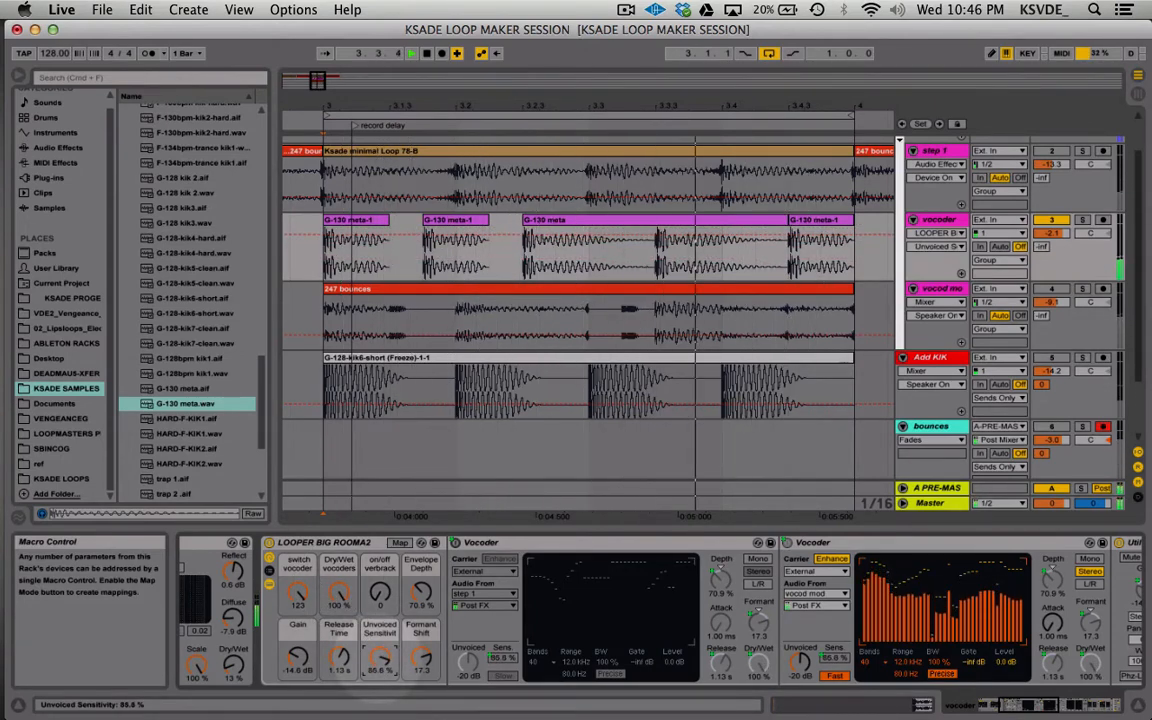
- Switch Add KIK on, set WOW resonance to 0.41, overdrive to 0.40 and cutoff to 0.12, and the following Reverb's Dry/Wet to 20 %
click(1055, 360)
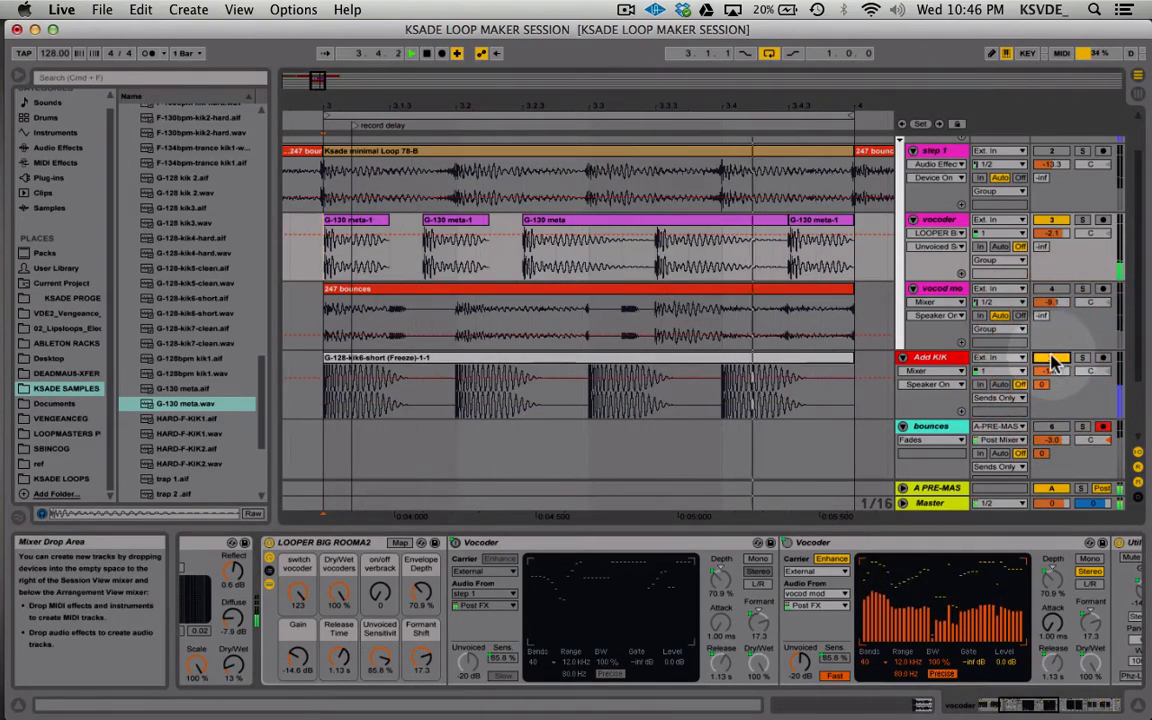
scroll(900, 545, right, 10)
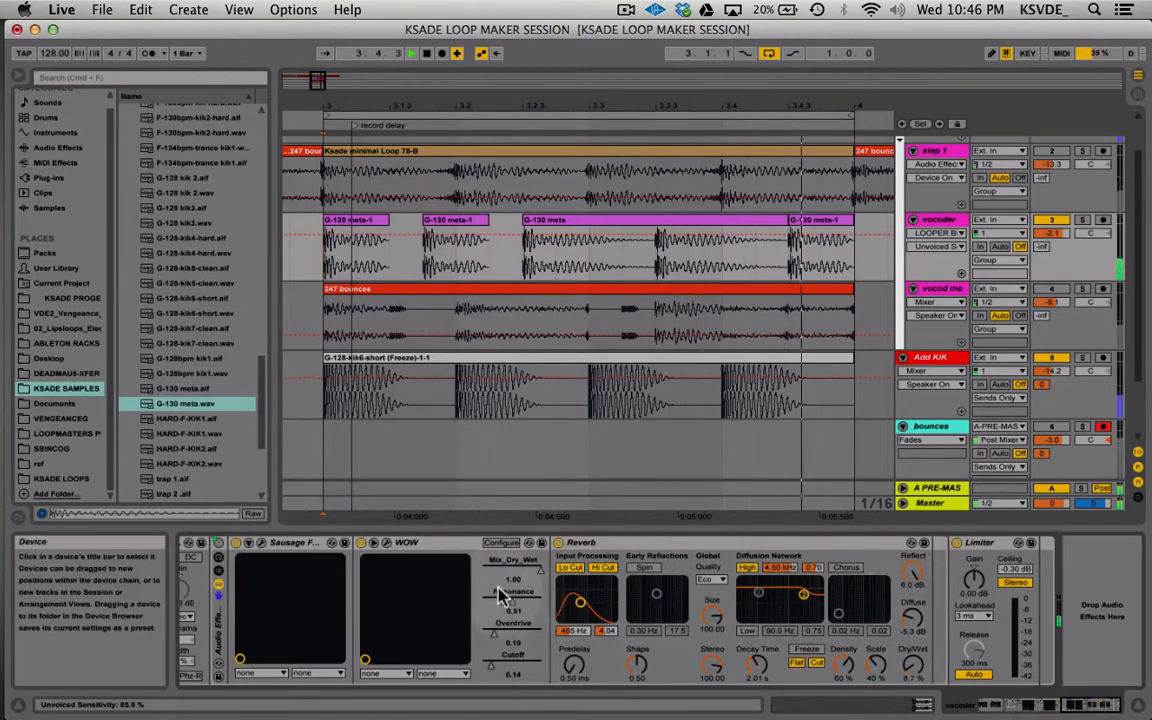
drag(491, 666, 513, 667)
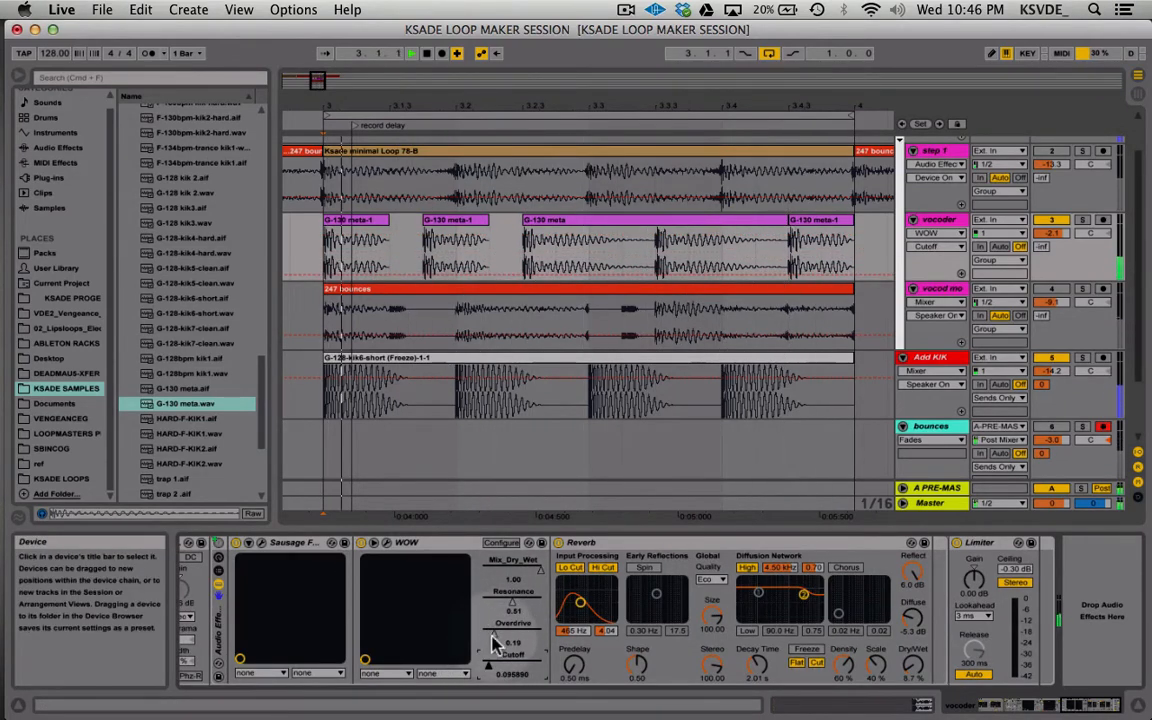
drag(491, 634, 484, 634)
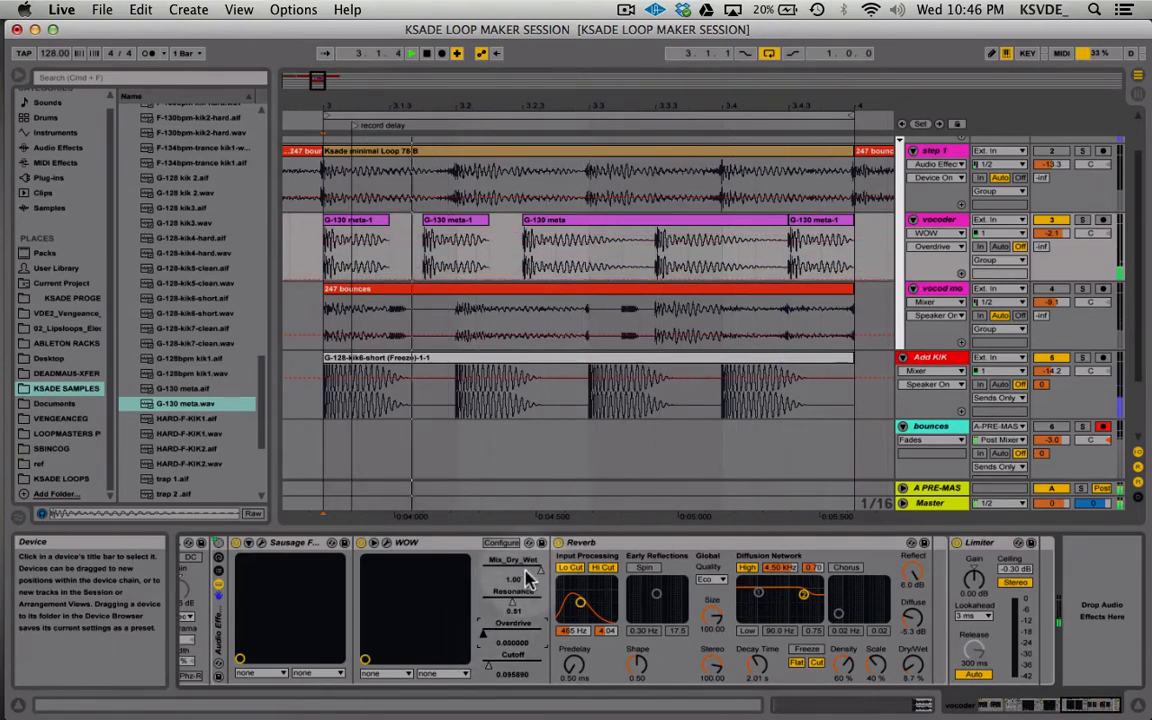
click(513, 600)
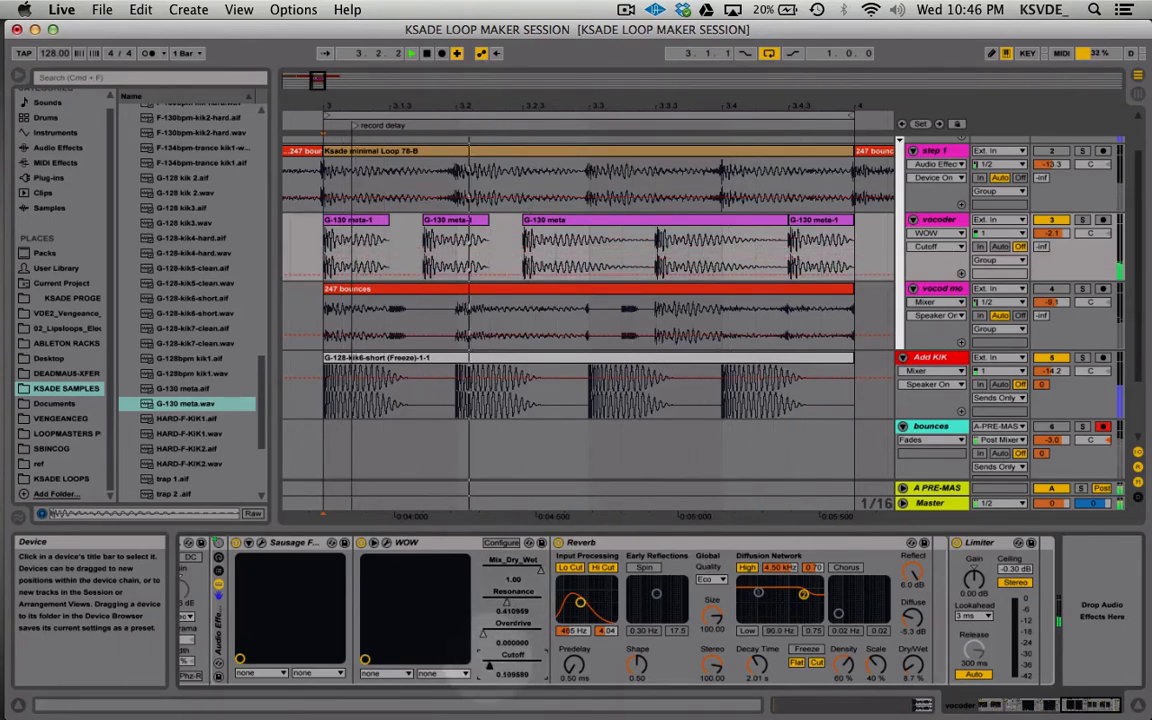
drag(486, 666, 509, 634)
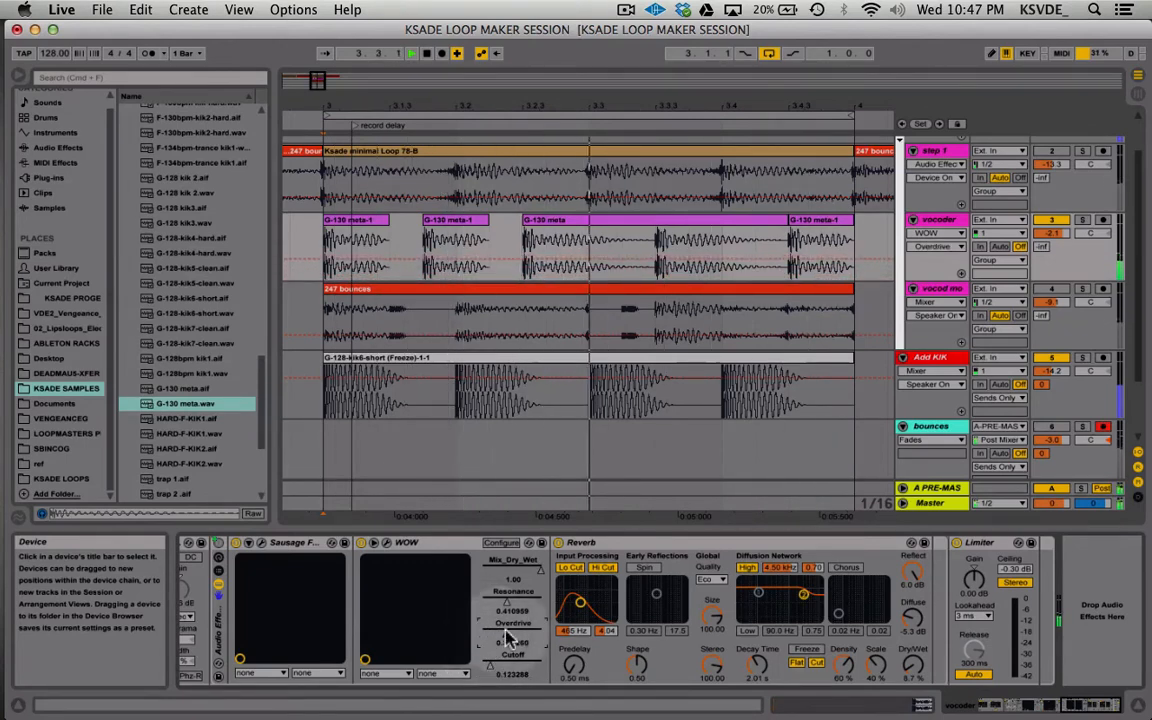
click(912, 665)
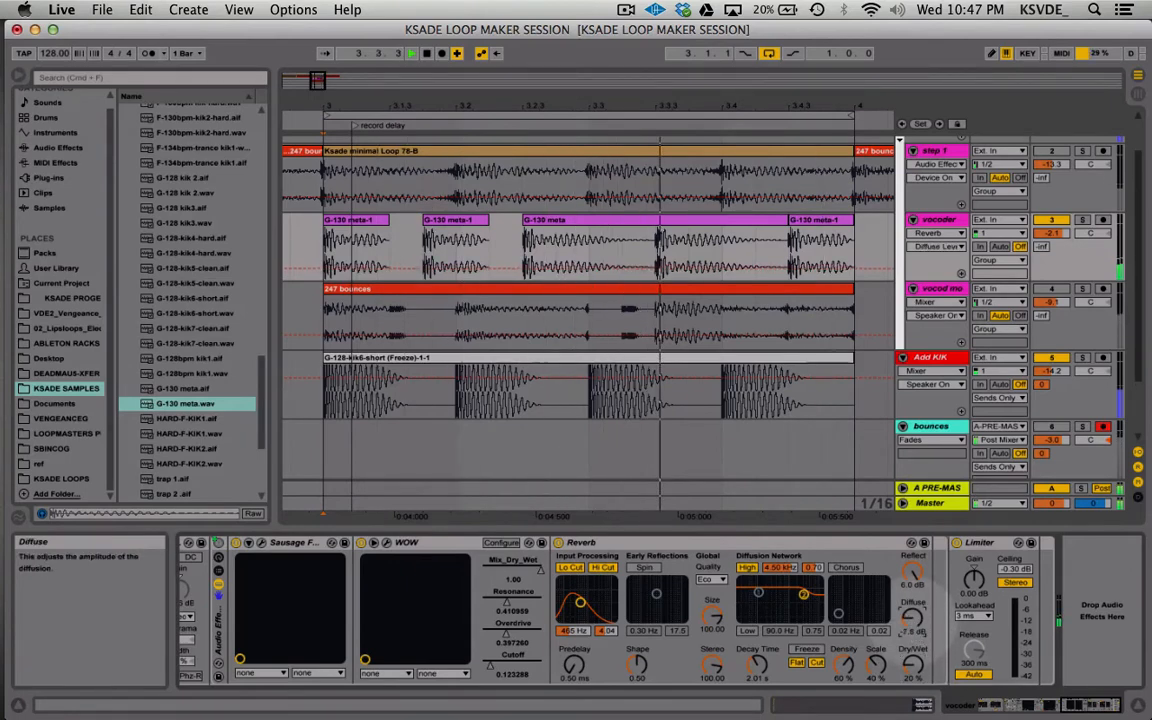
- Set the rack's Envelope Depth to 118 %, Formant Shift to 4.82, Release Time to 234 ms and Unvoiced Sensitivity to 64.6 %, and stop playback
scroll(656, 617, right, 6)
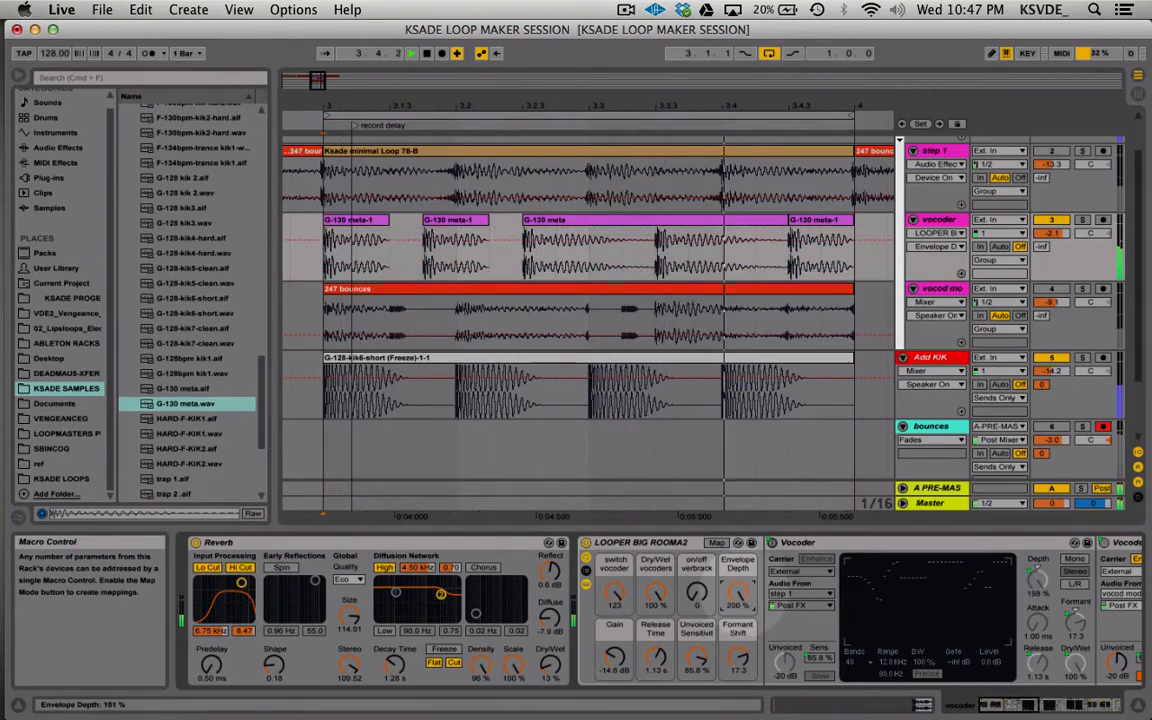
drag(743, 590, 736, 672)
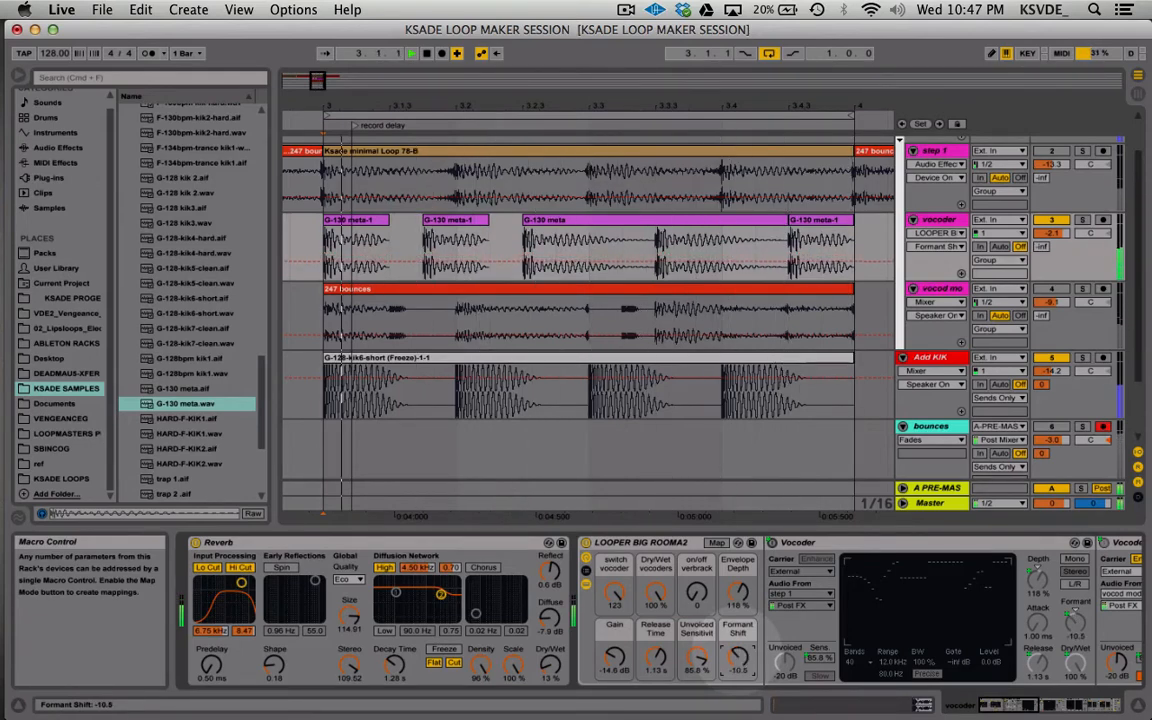
drag(736, 657, 697, 659)
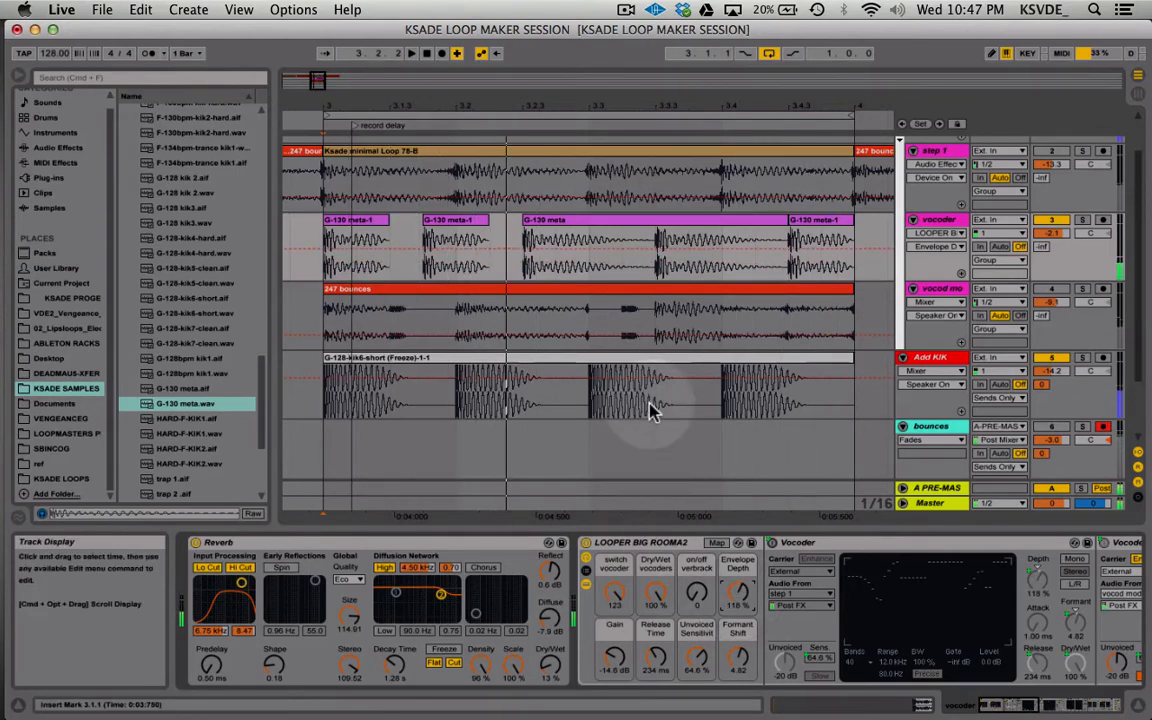
key(space)
- Move the Ksade minimal Loop 78-B clip from bar 3 of the step 1 track to 4.1.1 on the vocoder track
scroll(483, 283, up, 1)
scroll(476, 217, right, 4)
drag(432, 195, 818, 275)
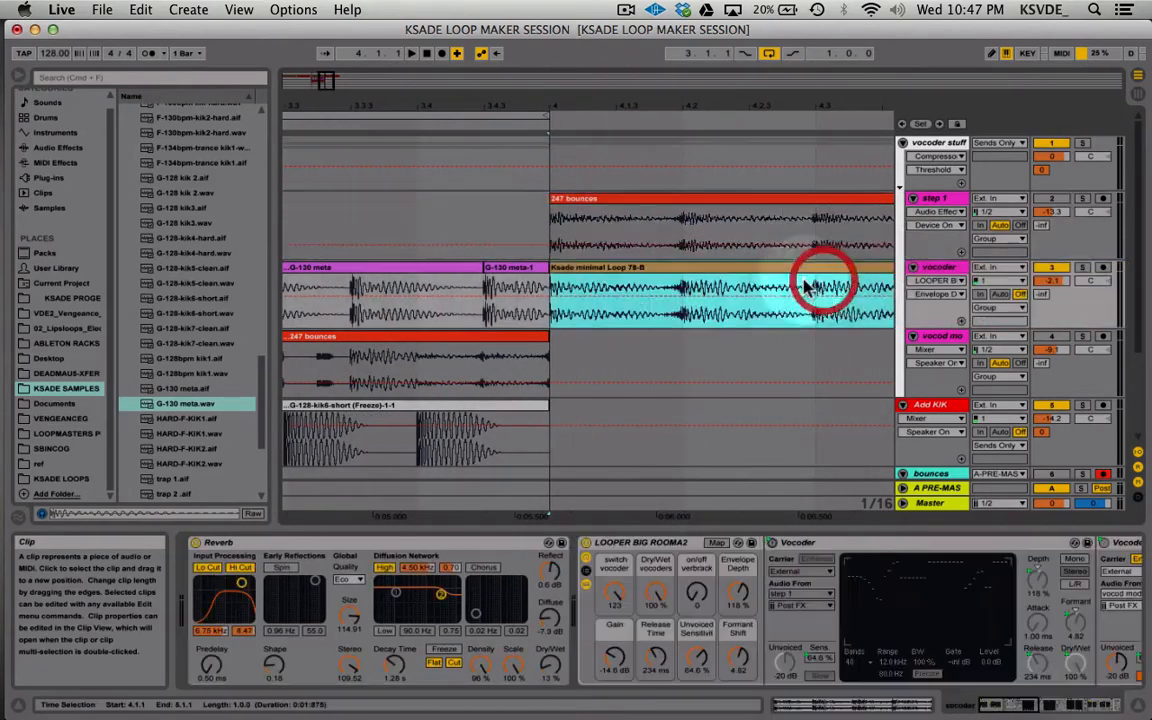
scroll(600, 300, left, 3)
scroll(437, 343, left, 3)
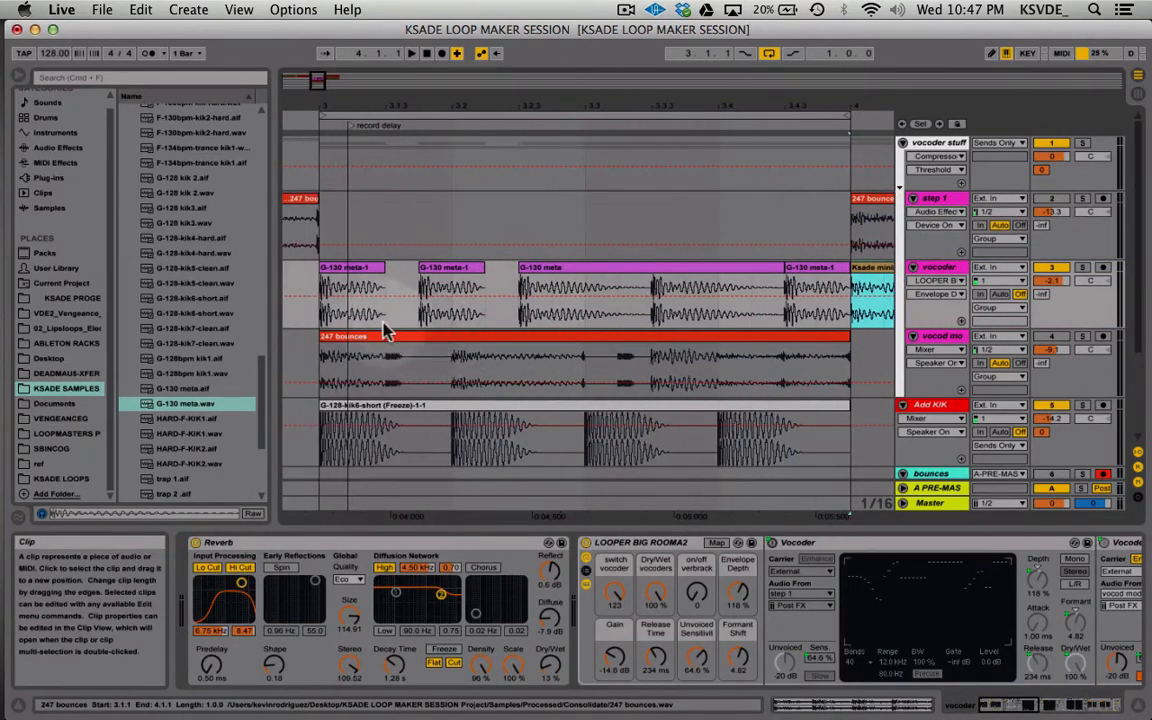
- Copy the one-bar 247 bounces clip from the vocod mod track to the step 1 track at 3.1.1
drag(321, 290, 803, 292)
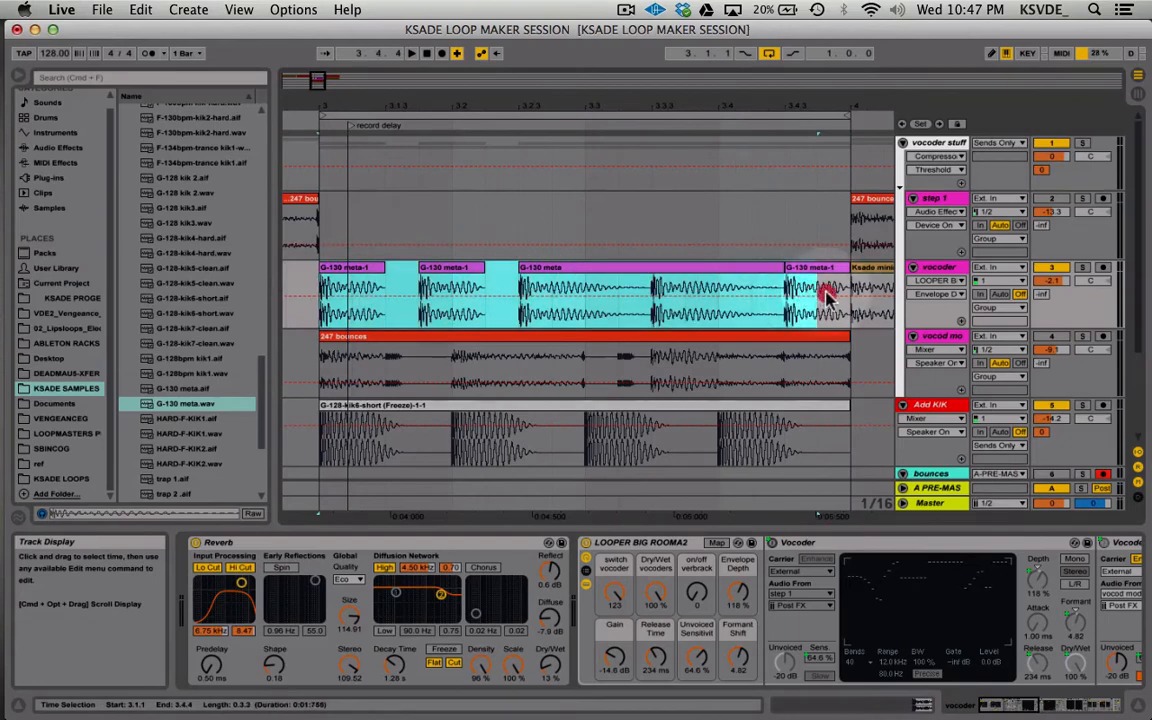
click(661, 336)
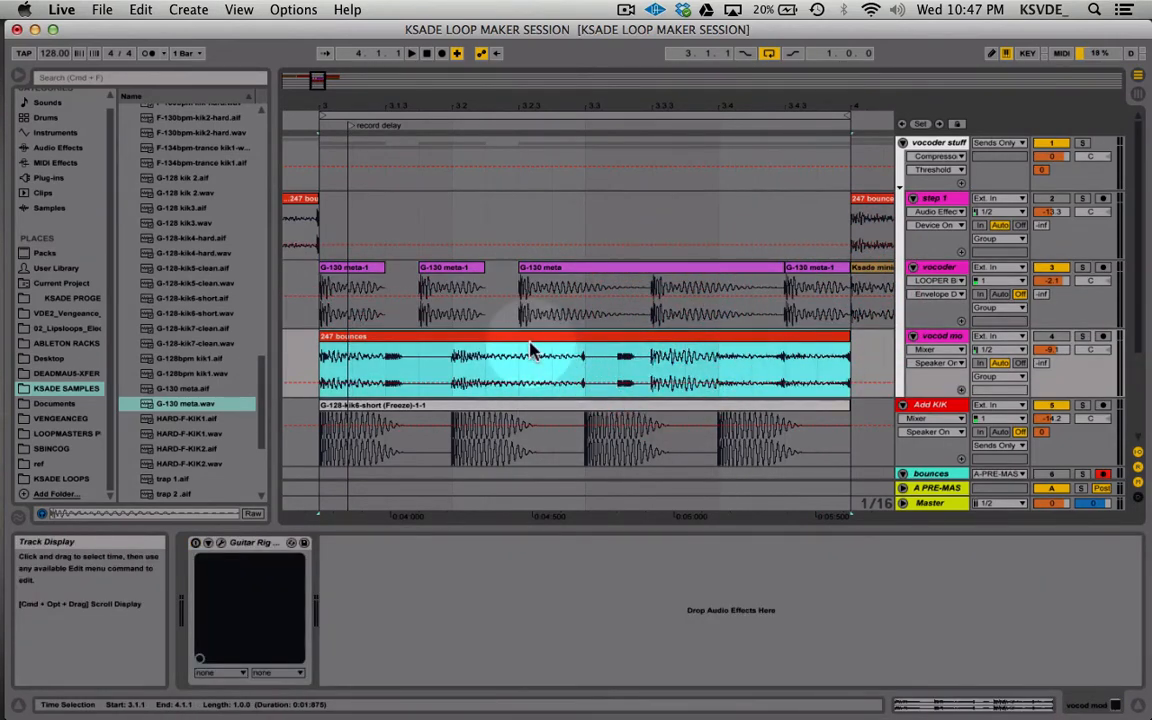
drag(525, 340, 527, 206)
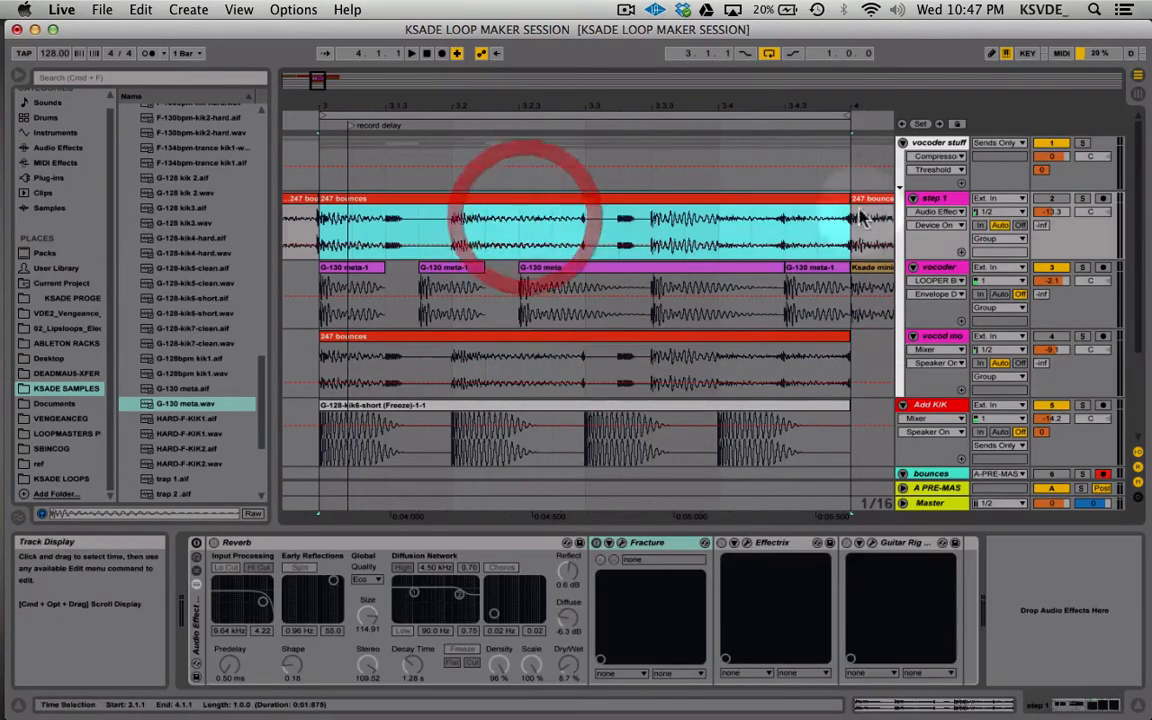
- Set the vocoder rack's switch vocoder macro to 0 to activate the Vocoder fed by step 1, and check the step 1 device chain
click(945, 271)
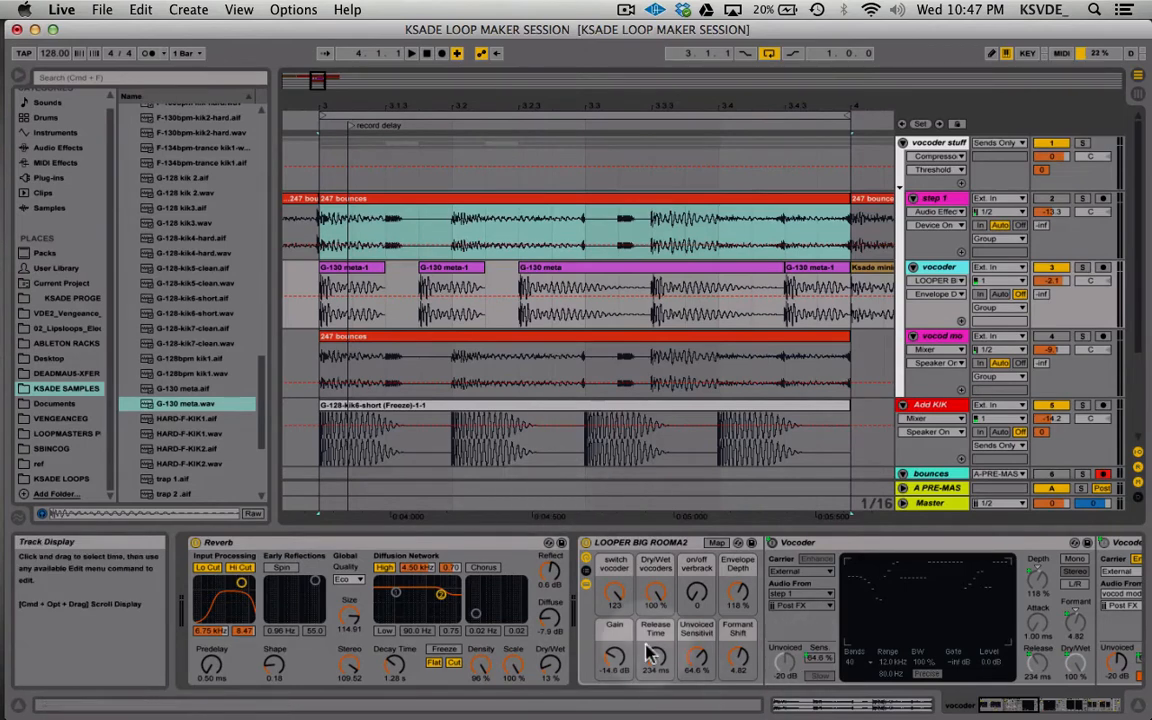
drag(615, 595, 615, 695)
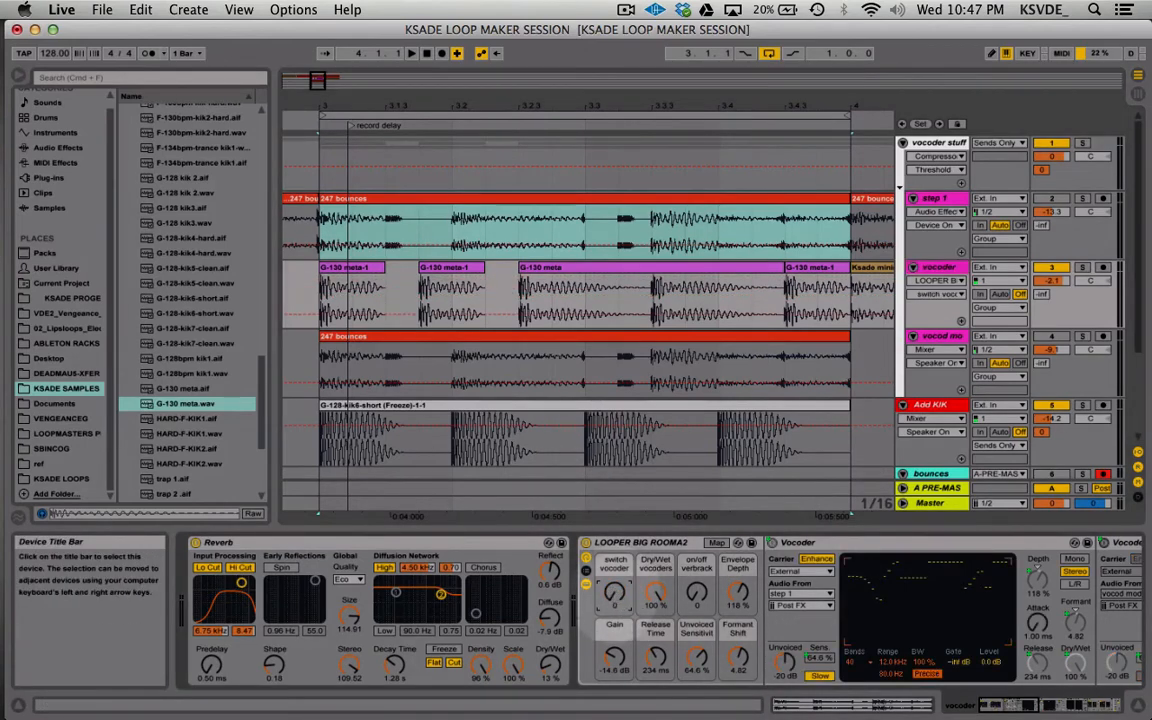
click(872, 545)
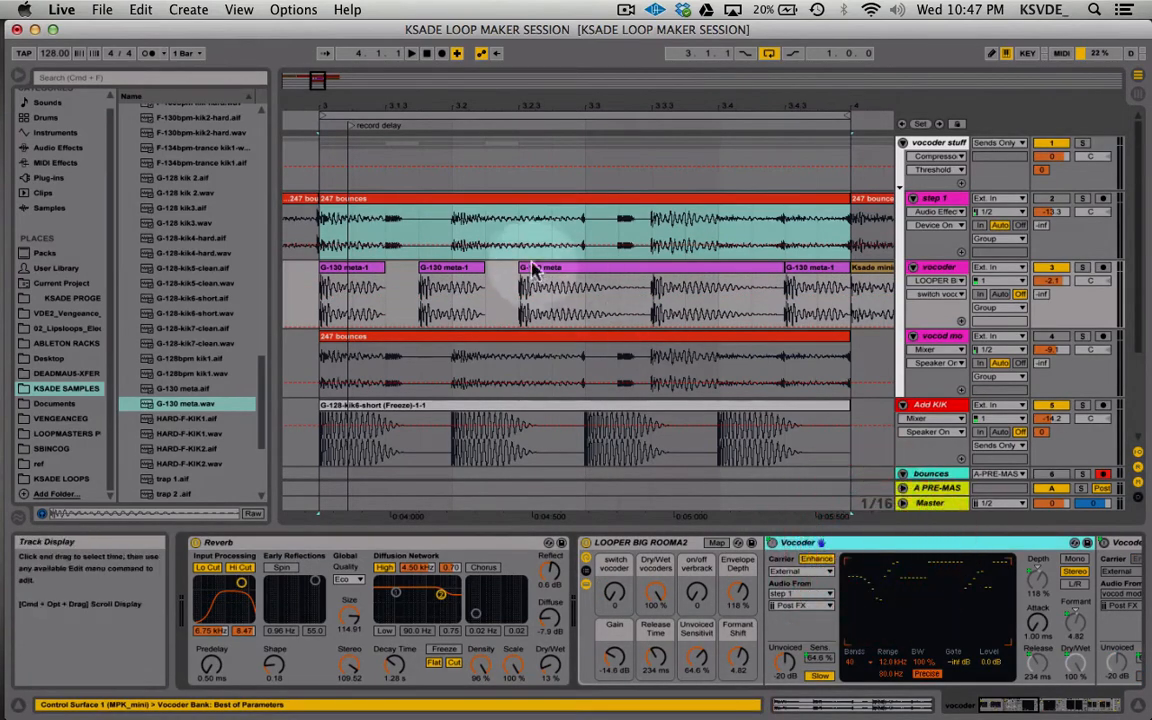
scroll(724, 580, right, 5)
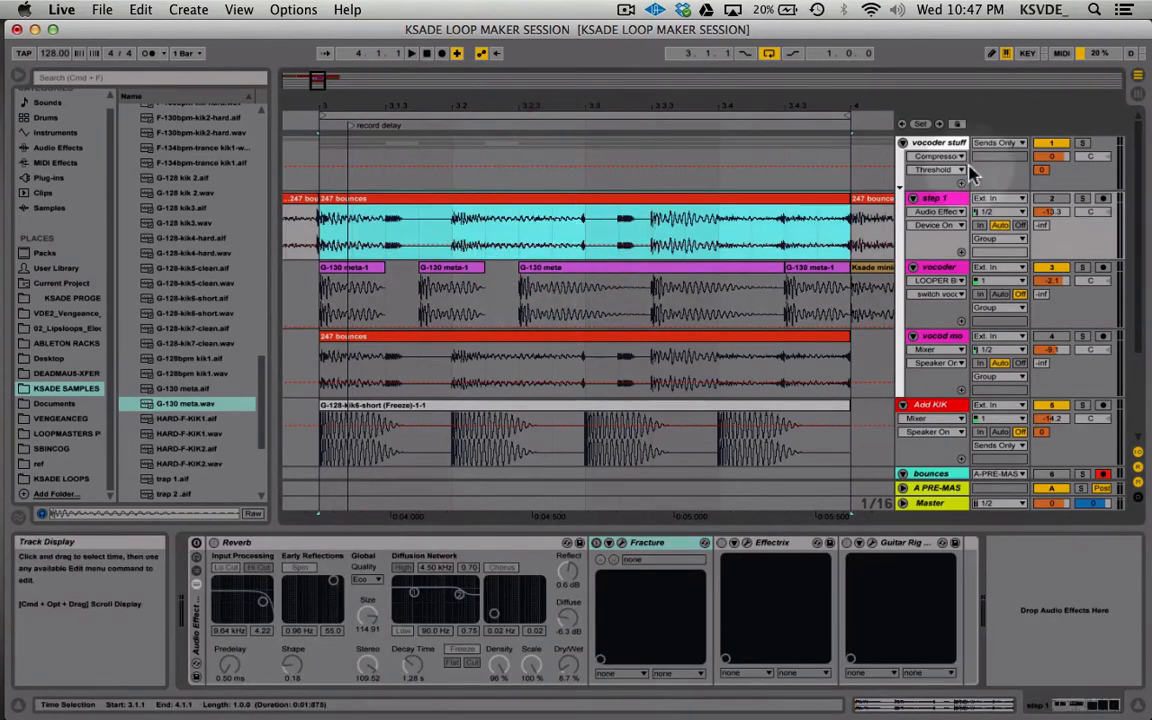
- Redraw the filter bank band levels of the Vocoder fed by step 1 during playback, and set the rack's Release Time to 265 ms
click(942, 267)
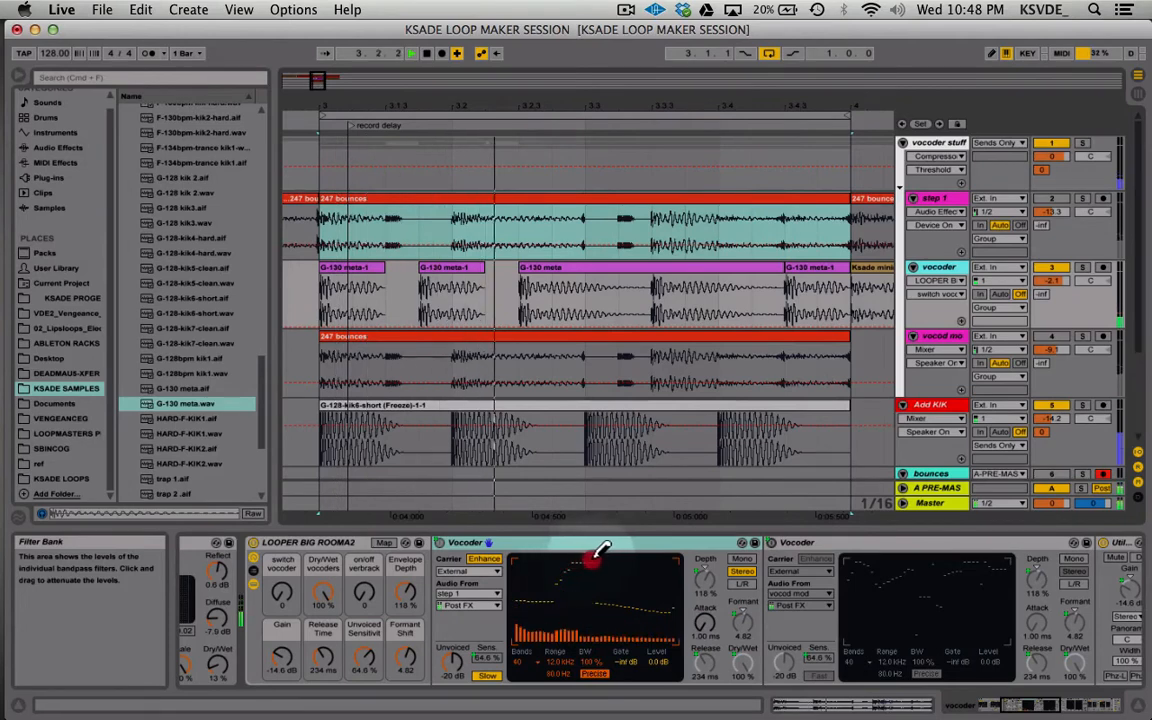
mouse_move(665, 553)
mouse_down()
mouse_move(618, 556)
mouse_move(600, 588)
mouse_up()
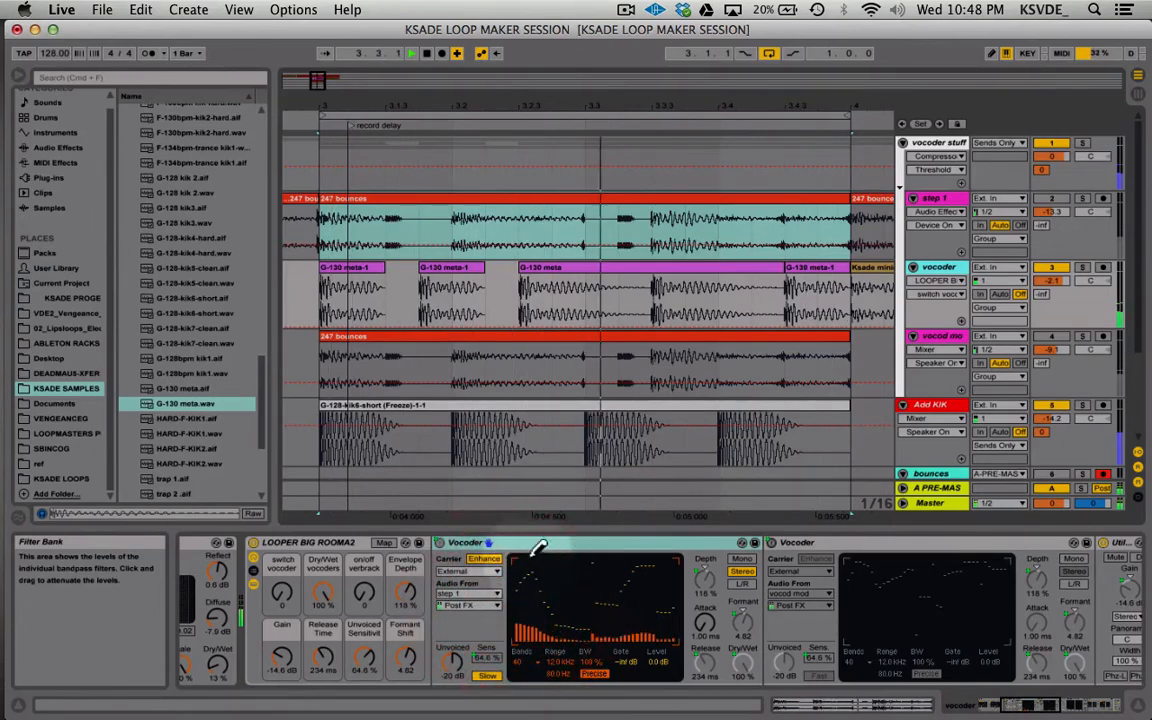
click(1053, 404)
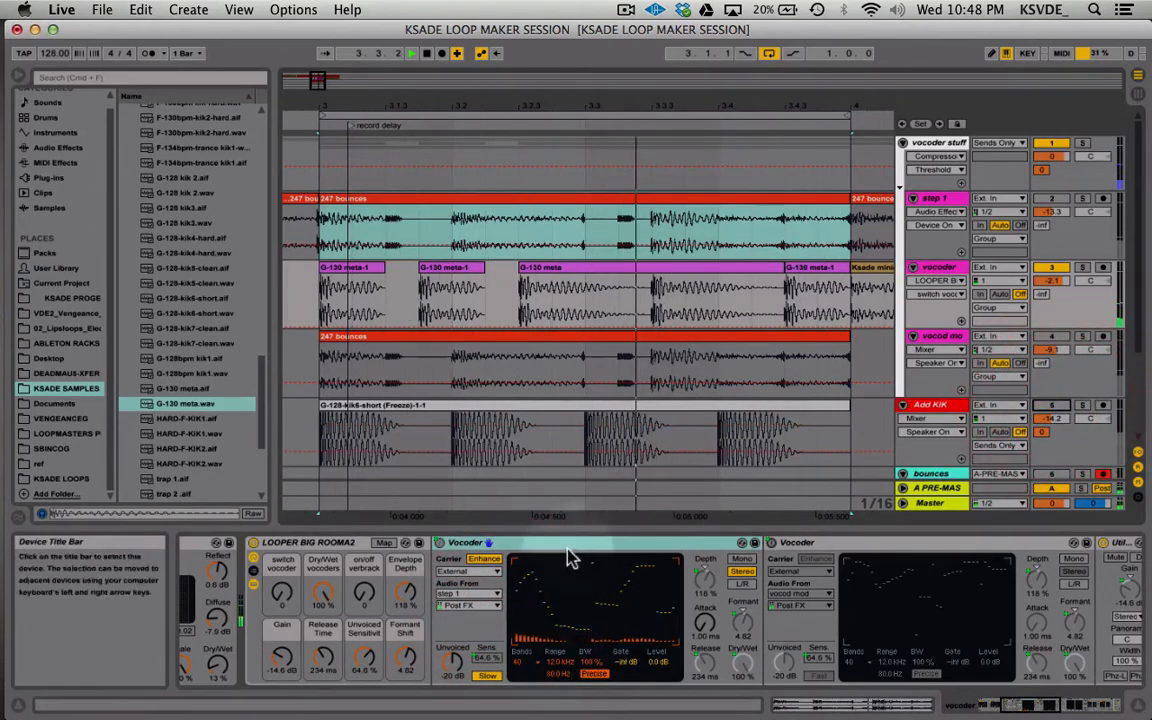
mouse_move(567, 556)
mouse_down()
mouse_move(545, 550)
mouse_move(630, 548)
mouse_move(617, 555)
mouse_move(609, 540)
mouse_move(670, 550)
mouse_up()
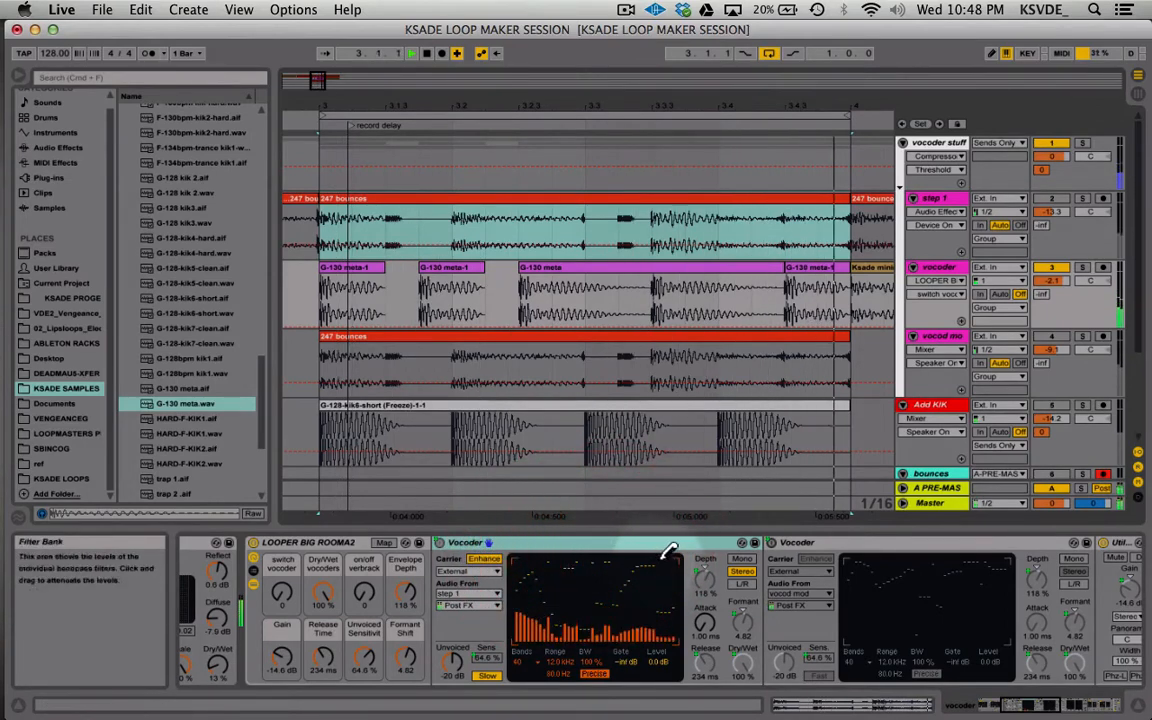
click(488, 559)
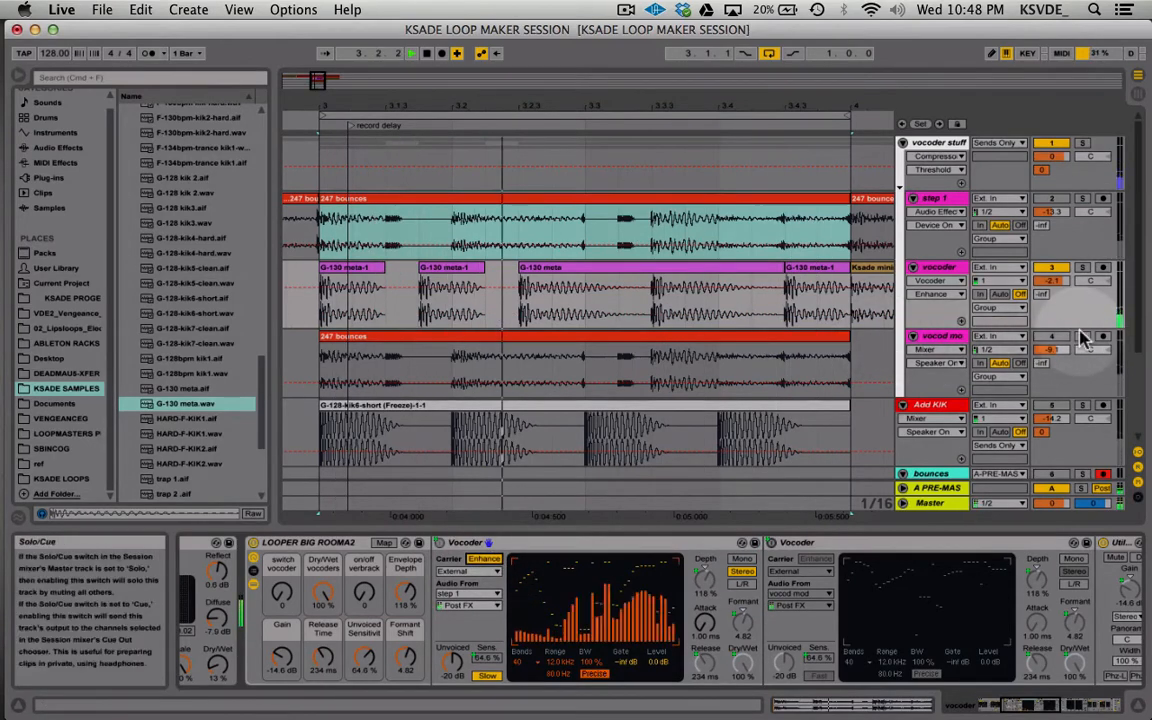
click(1053, 406)
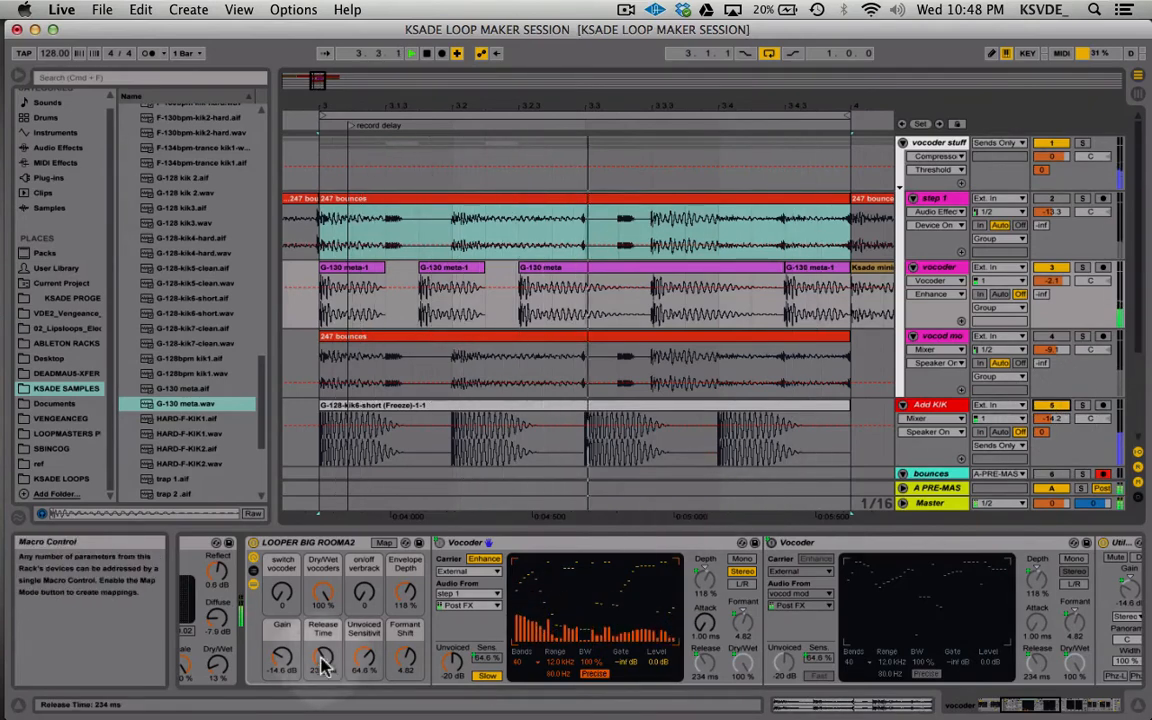
drag(324, 659, 324, 545)
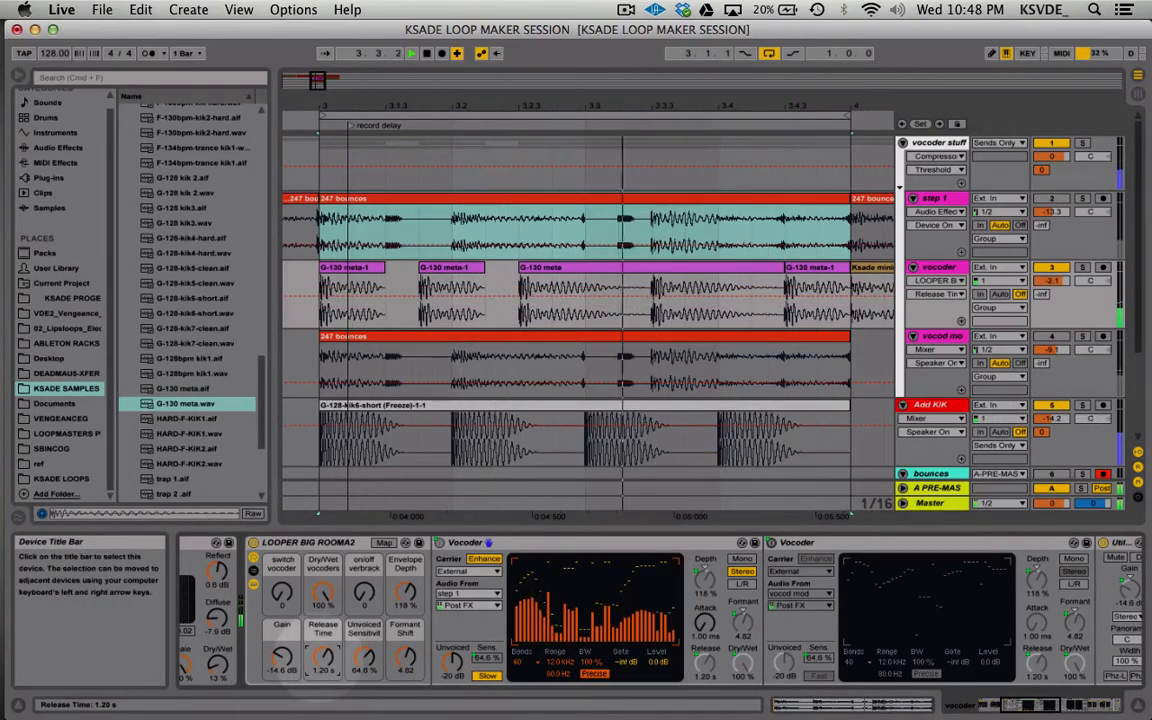
drag(323, 657, 322, 666)
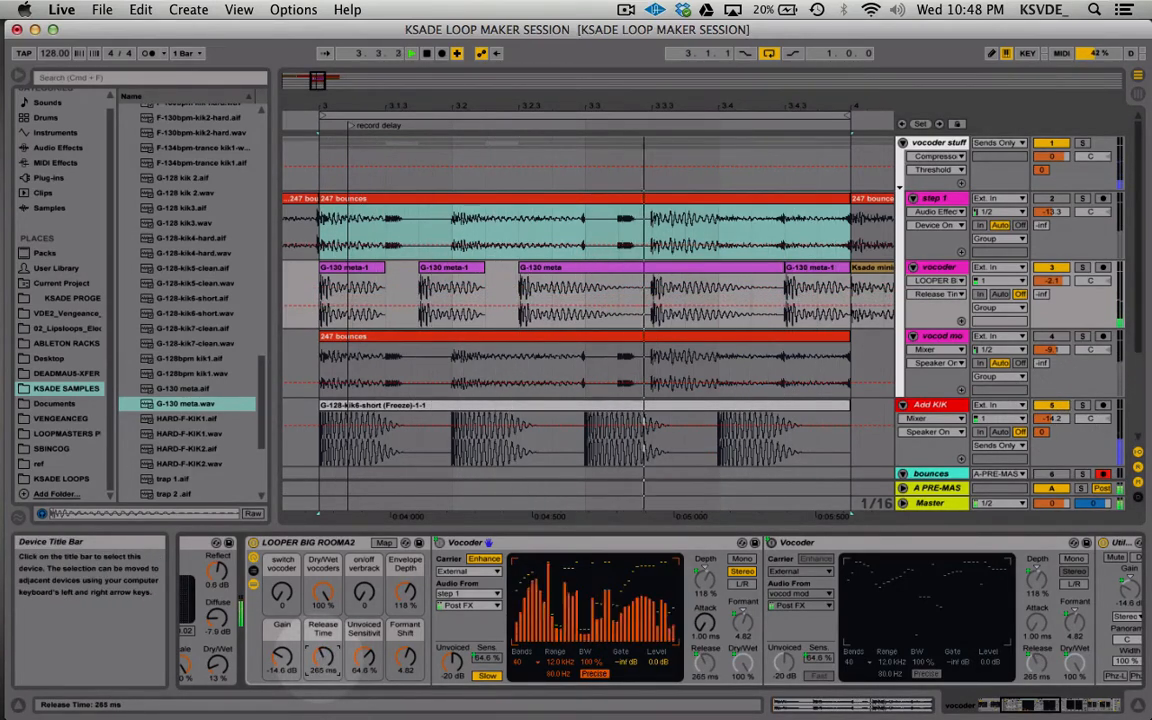
- Record the one-bar loop with the kick onto the bounces track and move the recorded clip to the 7 Audio track at 3.1.1
scroll(620, 380, down, 3)
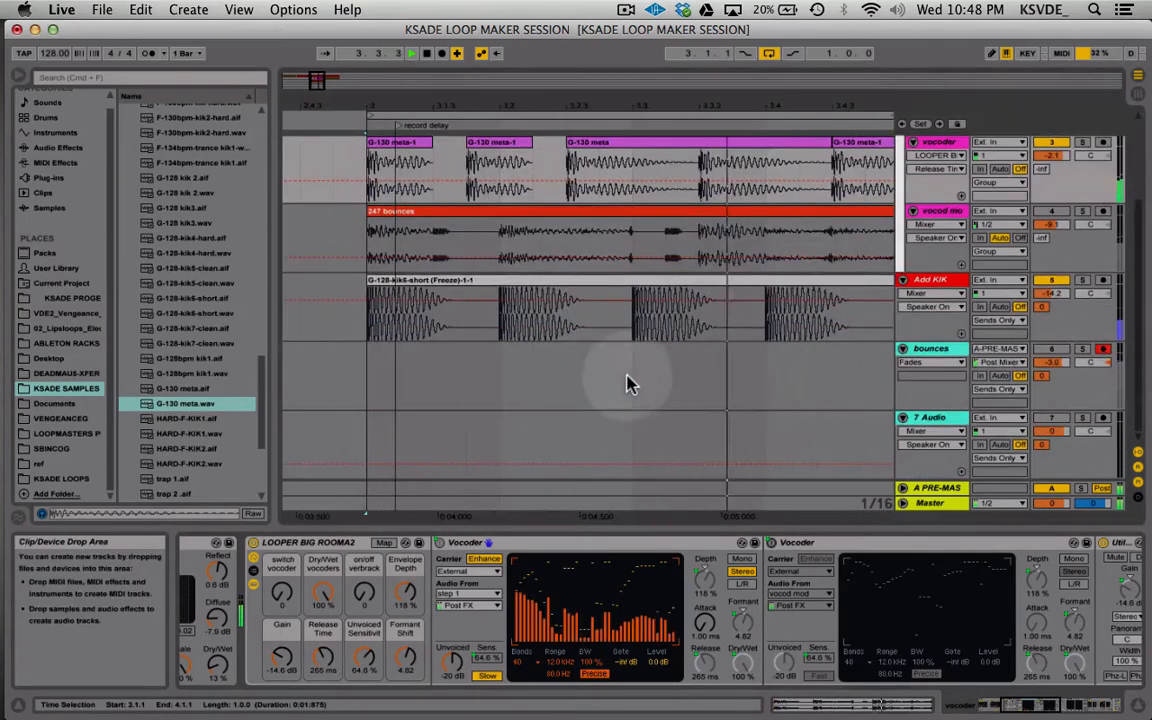
click(441, 53)
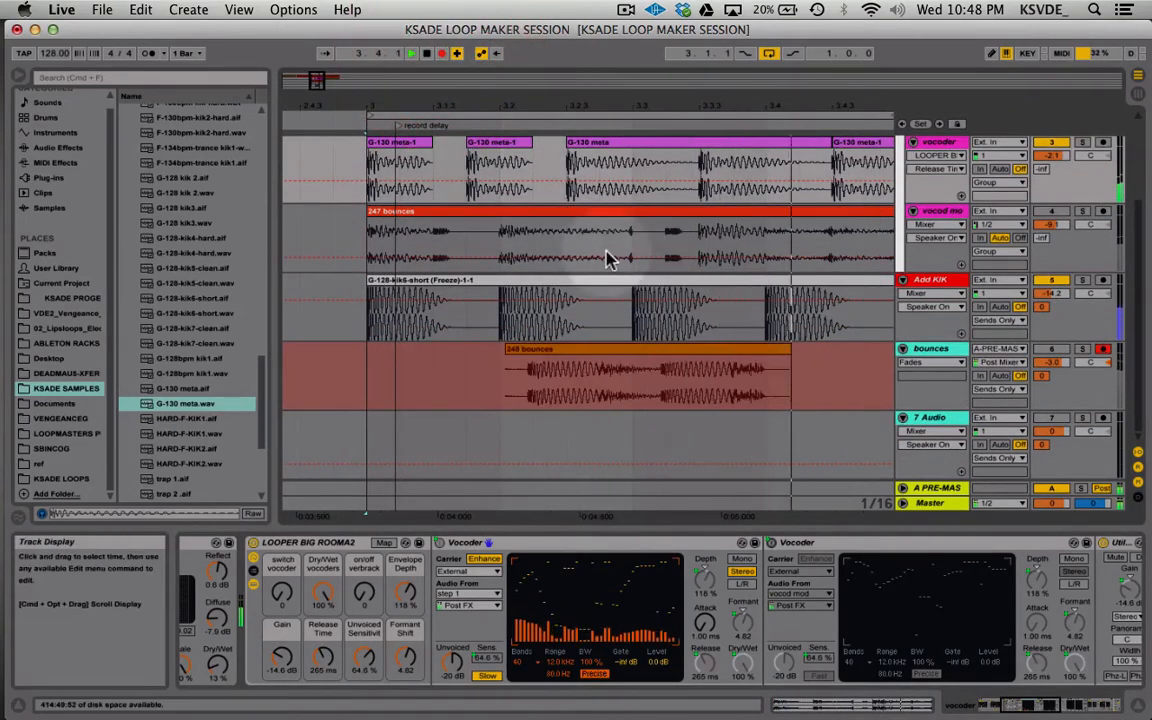
drag(322, 82, 318, 66)
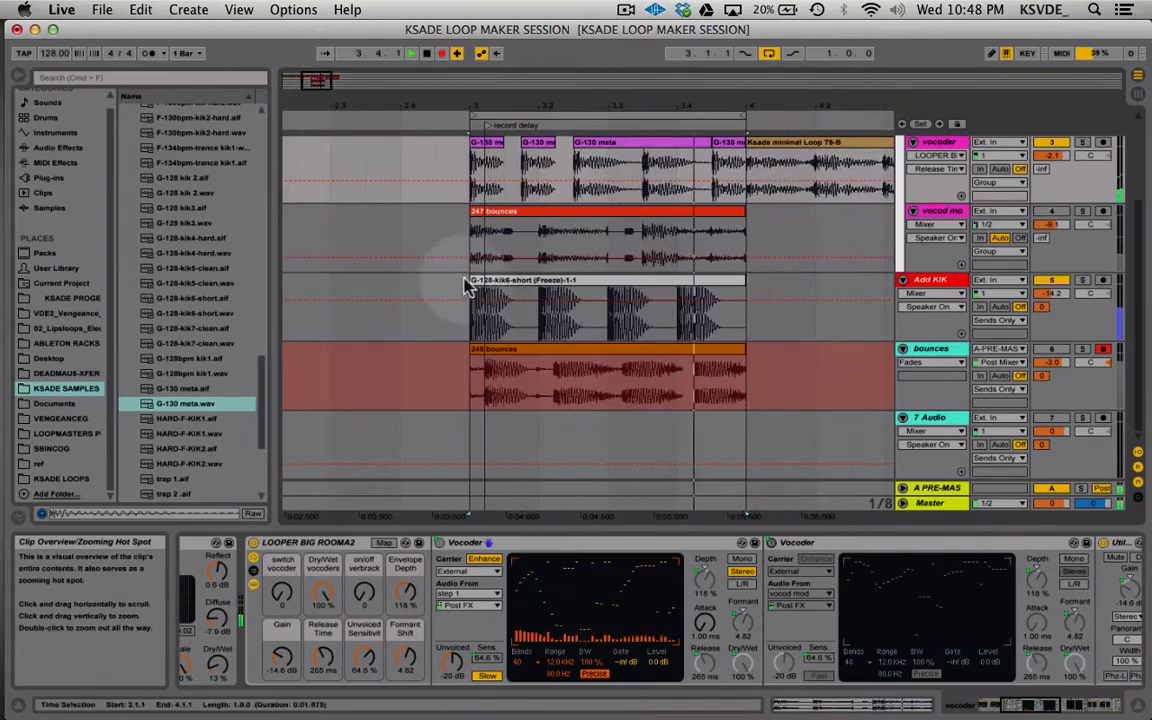
key(space)
drag(532, 349, 527, 419)
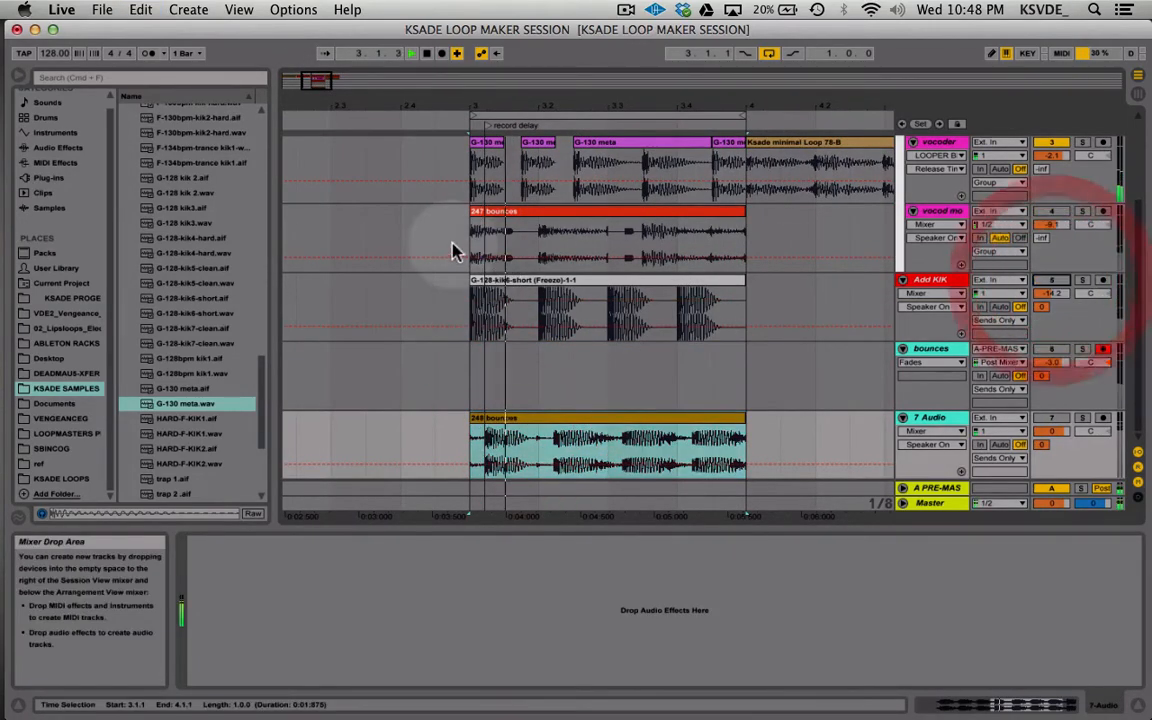
- Record a second one-bar pass onto the bounces track with the Add KIK track muted, and stop playback
click(440, 54)
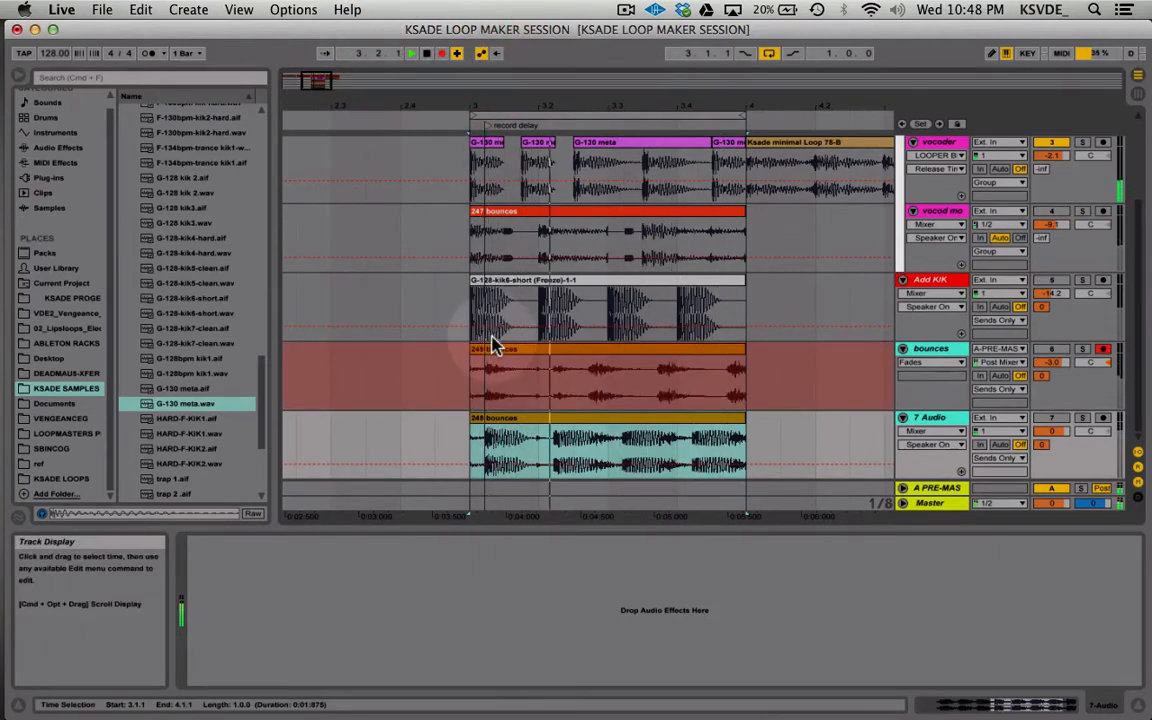
key(space)
- Trim the record delay off the start of both bounced clips and refit them to the bar from 3.1.1 to 4.1.1
click(509, 354)
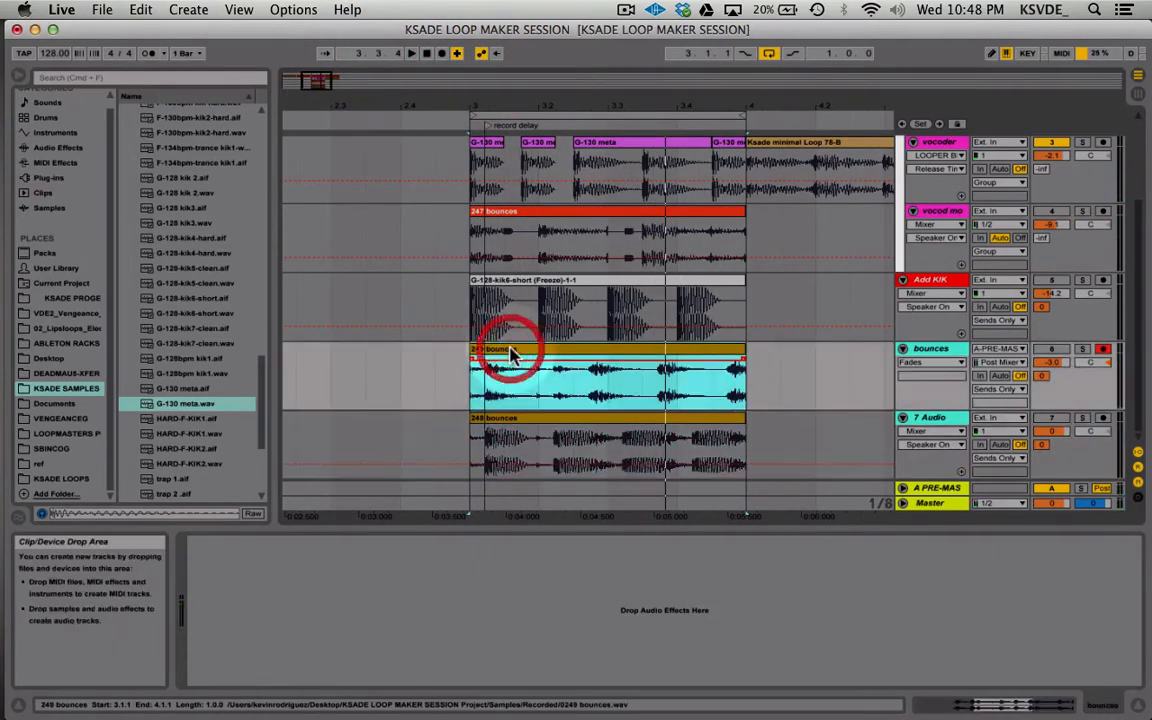
shift+click(560, 428)
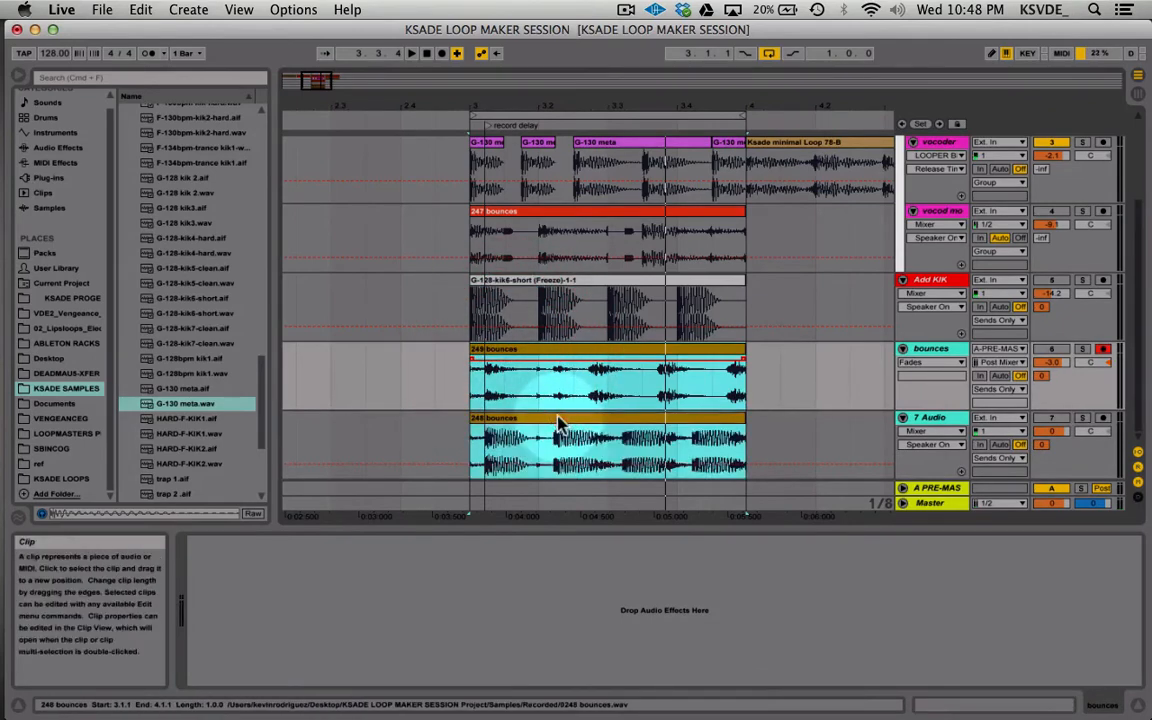
drag(477, 420, 489, 357)
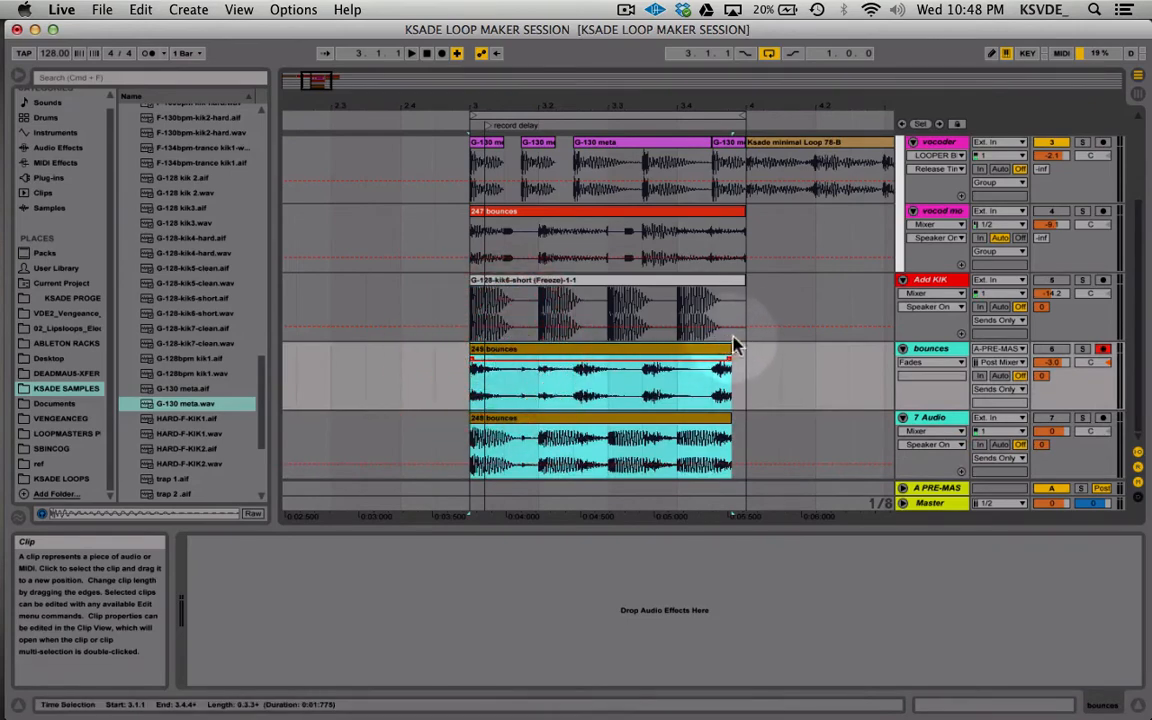
drag(727, 350, 727, 350)
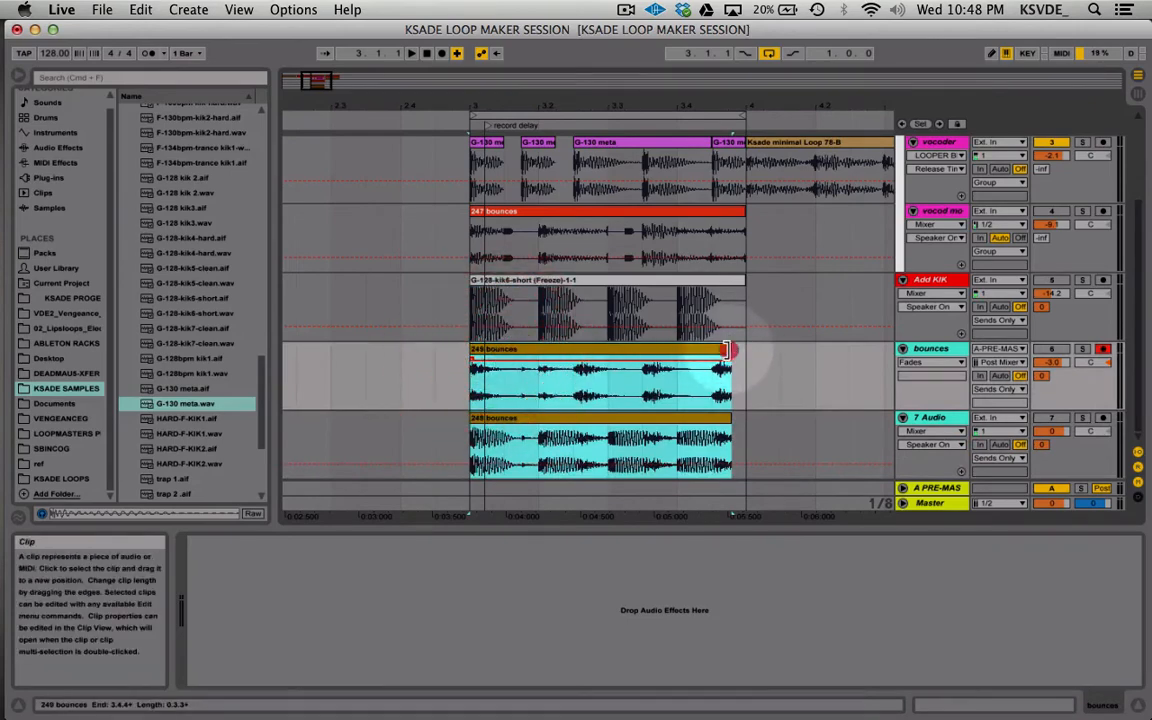
click(465, 408)
- Color the one-bar clips on the bounces and 7 Audio tracks green
click(612, 358)
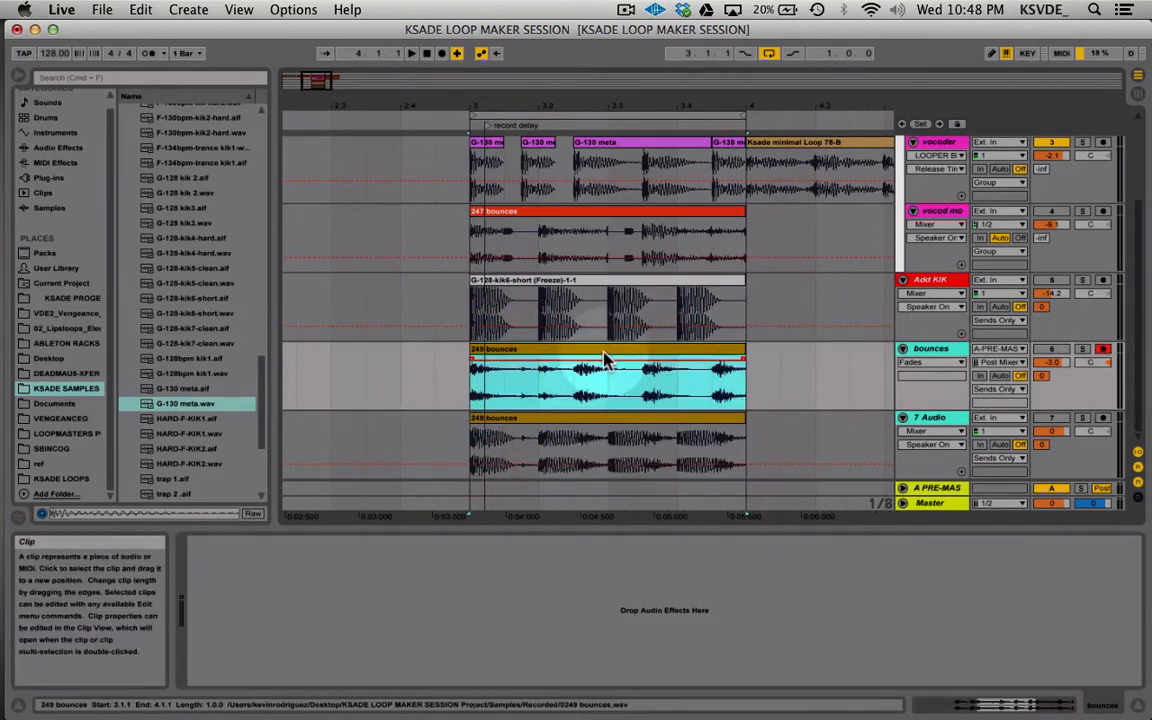
right_click(612, 424)
click(571, 391)
shift+click(571, 355)
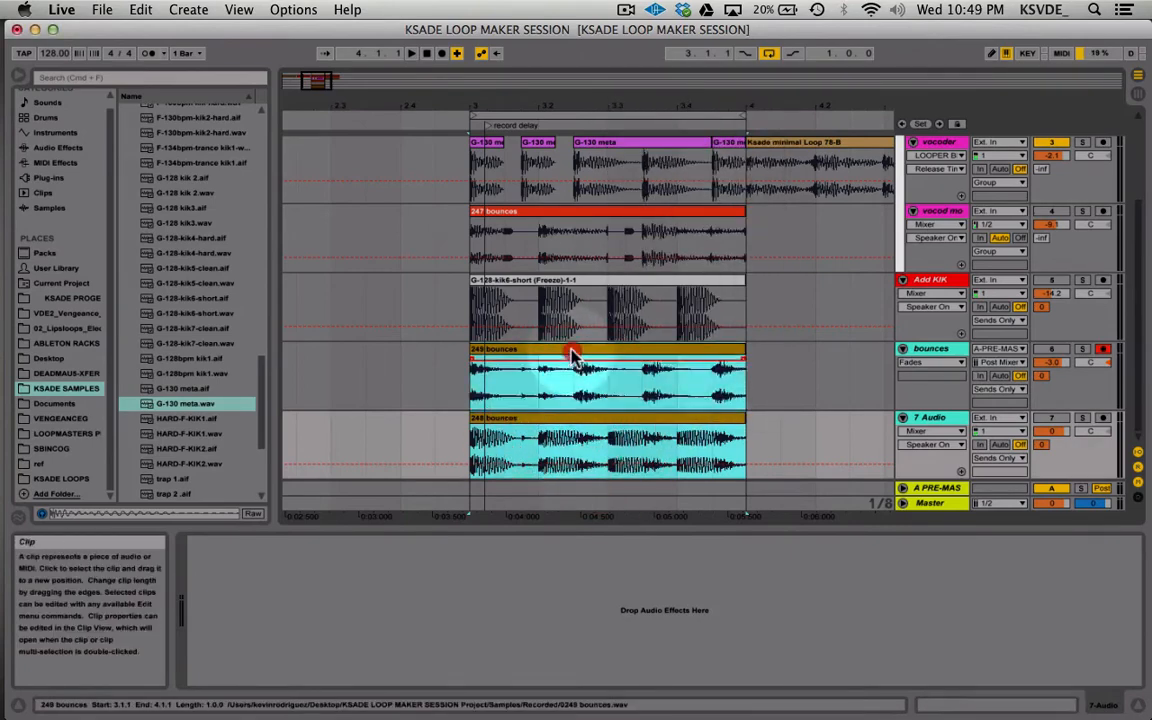
right_click(571, 350)
click(640, 527)
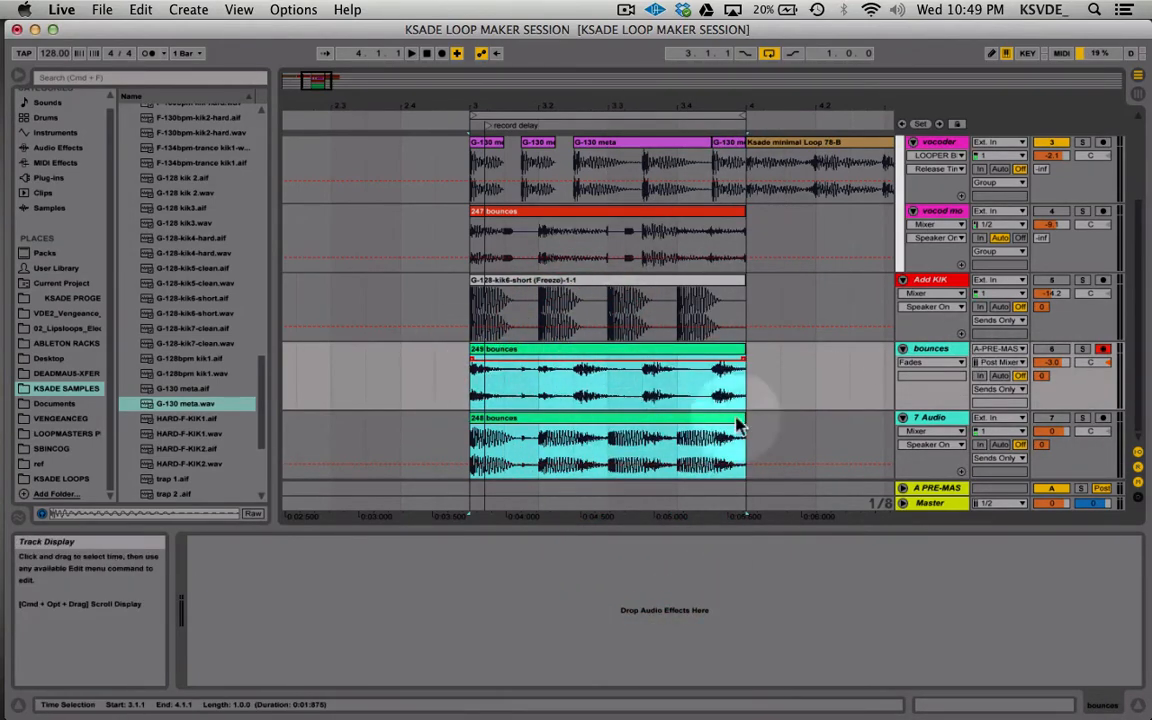
- Audition the bounced loops on the bounces and 7 Audio tracks in solo, and look over the arrangement from bar 1 onward
click(1085, 351)
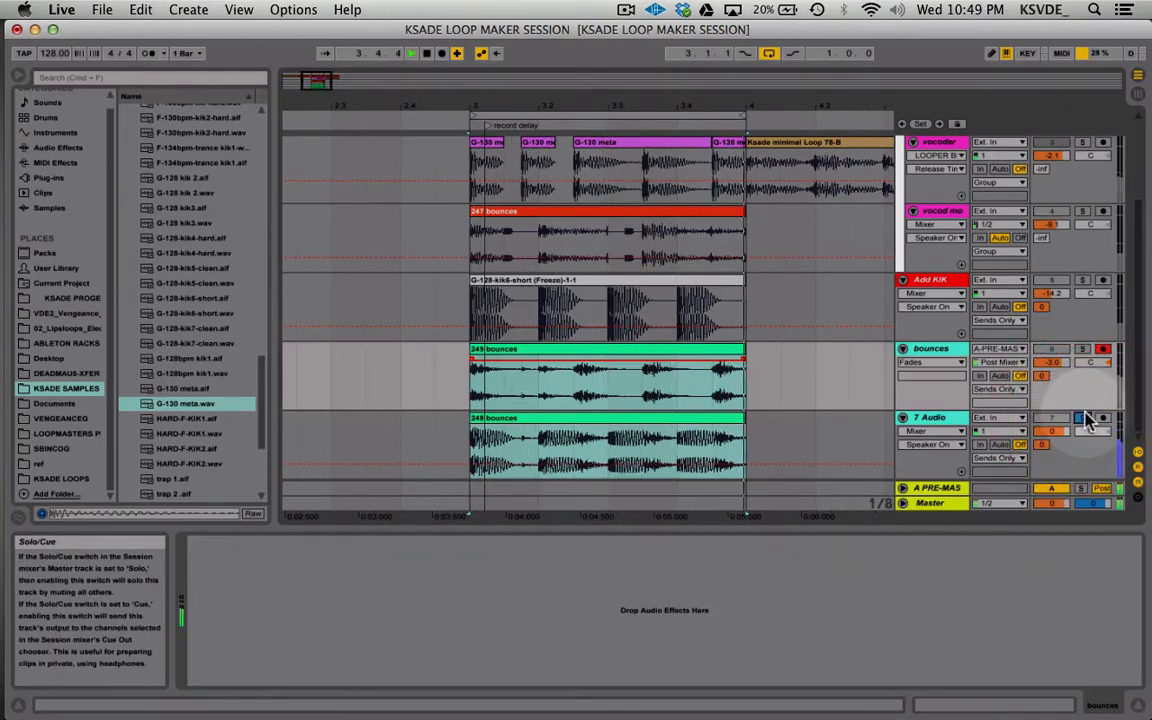
drag(322, 84, 322, 48)
scroll(388, 198, up, 4)
scroll(388, 198, left, 1)
scroll(388, 198, down, 4)
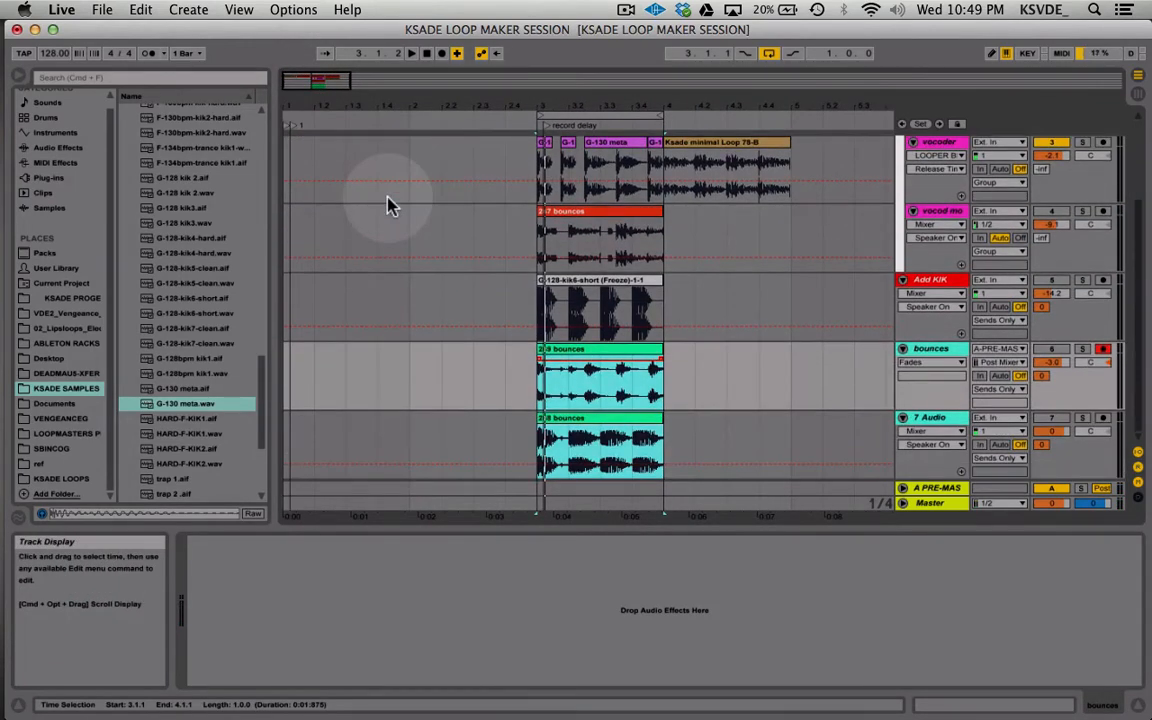
scroll(388, 198, up, 4)
scroll(388, 198, right, 1)
scroll(388, 198, down, 4)
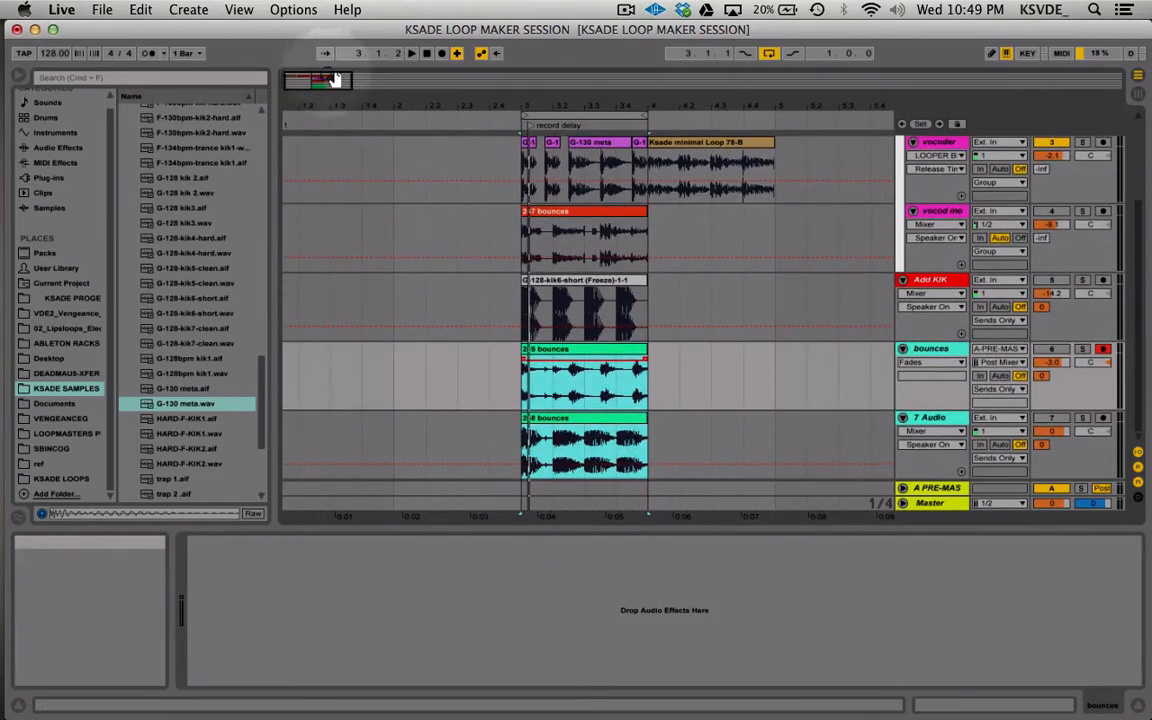
drag(335, 80, 378, 82)
scroll(416, 235, up, 4)
scroll(417, 236, down, 4)
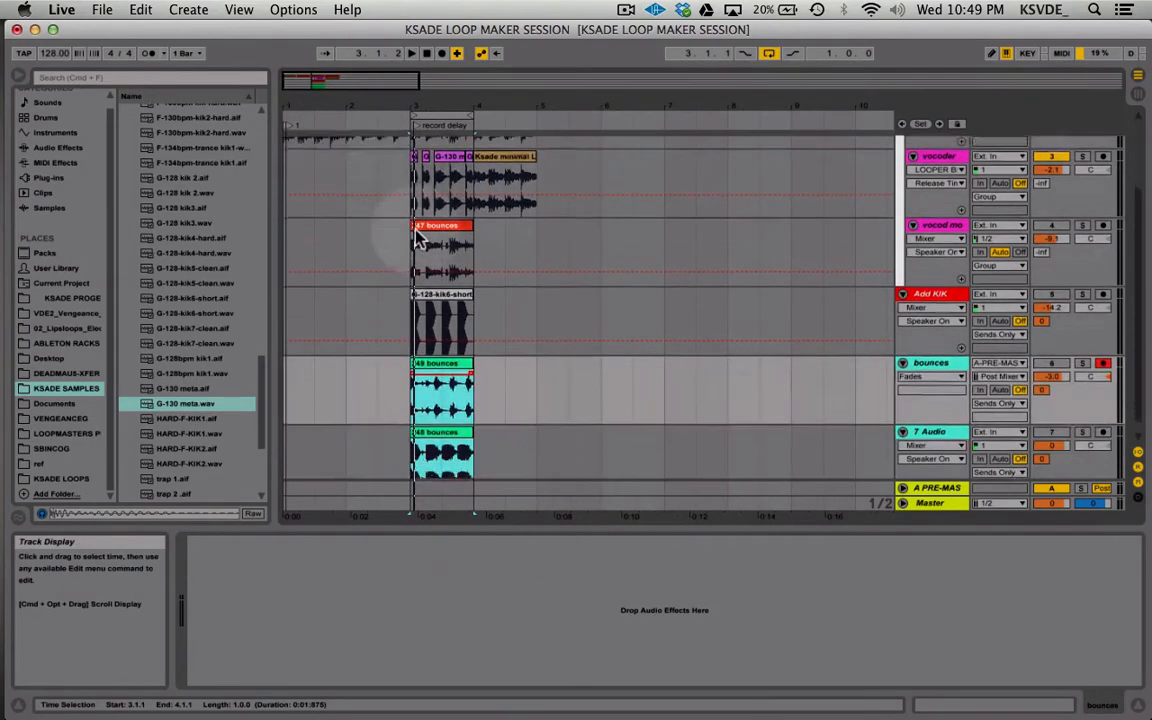
scroll(830, 388, right, 3)
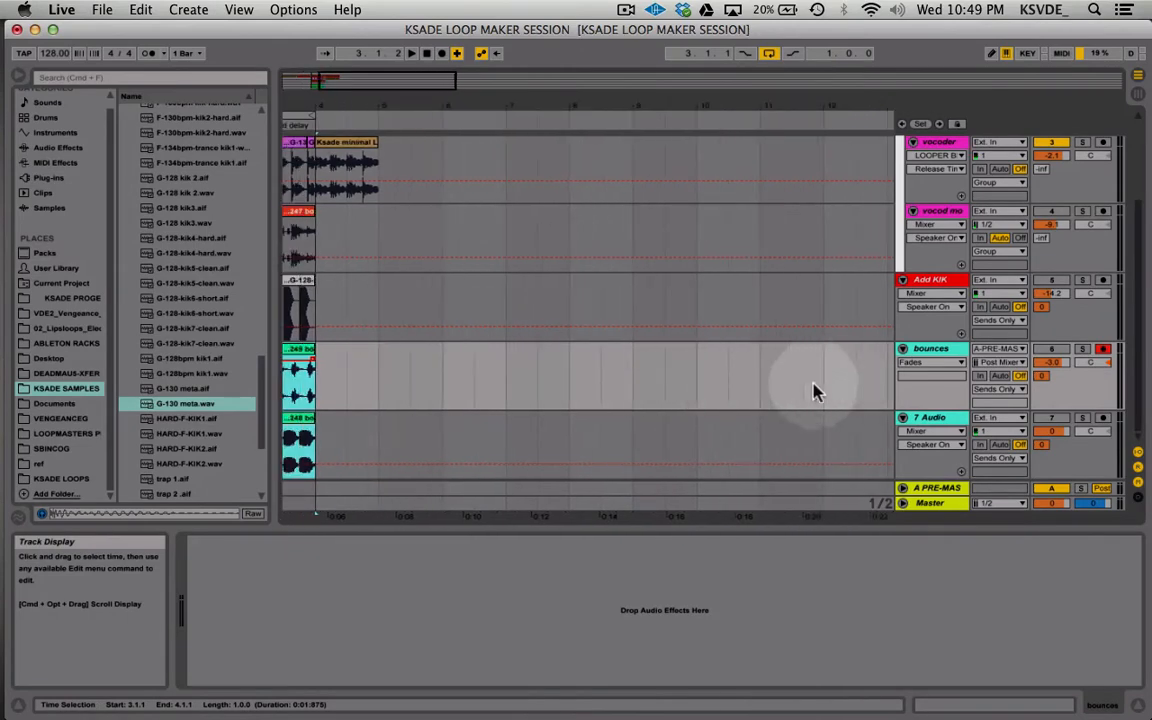
scroll(812, 390, left, 3)
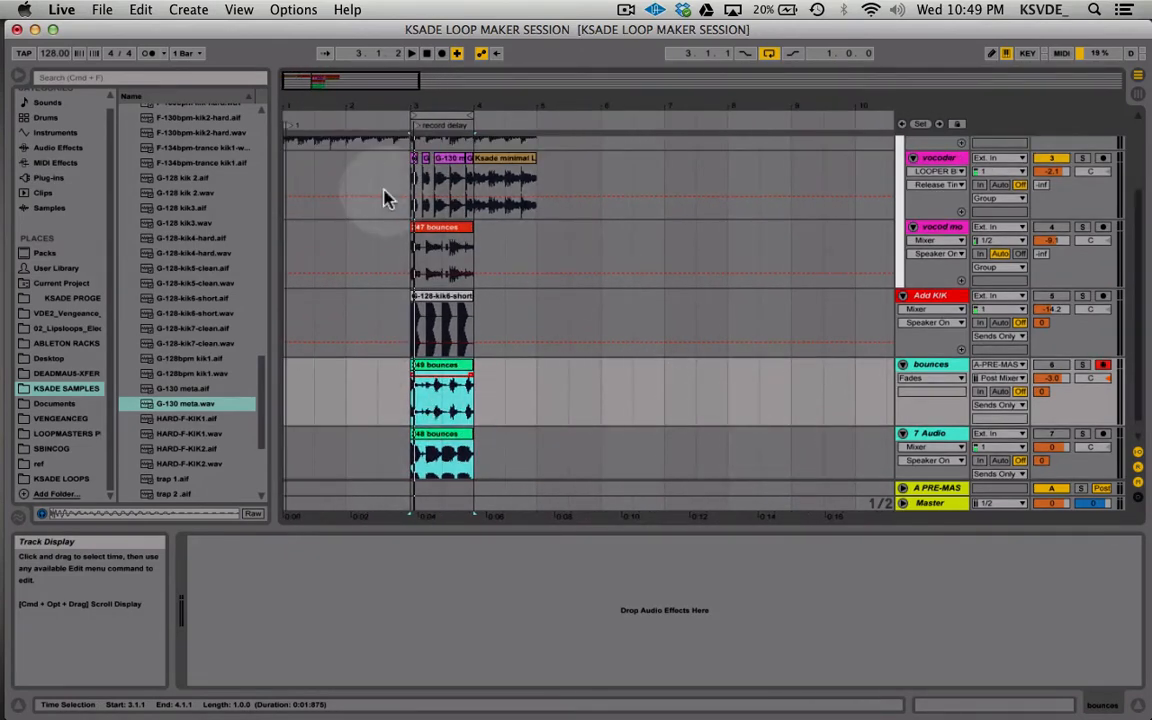
- Examine the source clips and the device chains of the step 1 and vocoder tracks, including the Reverb, rack macros and Vocoders
scroll(388, 198, up, 3)
click(310, 205)
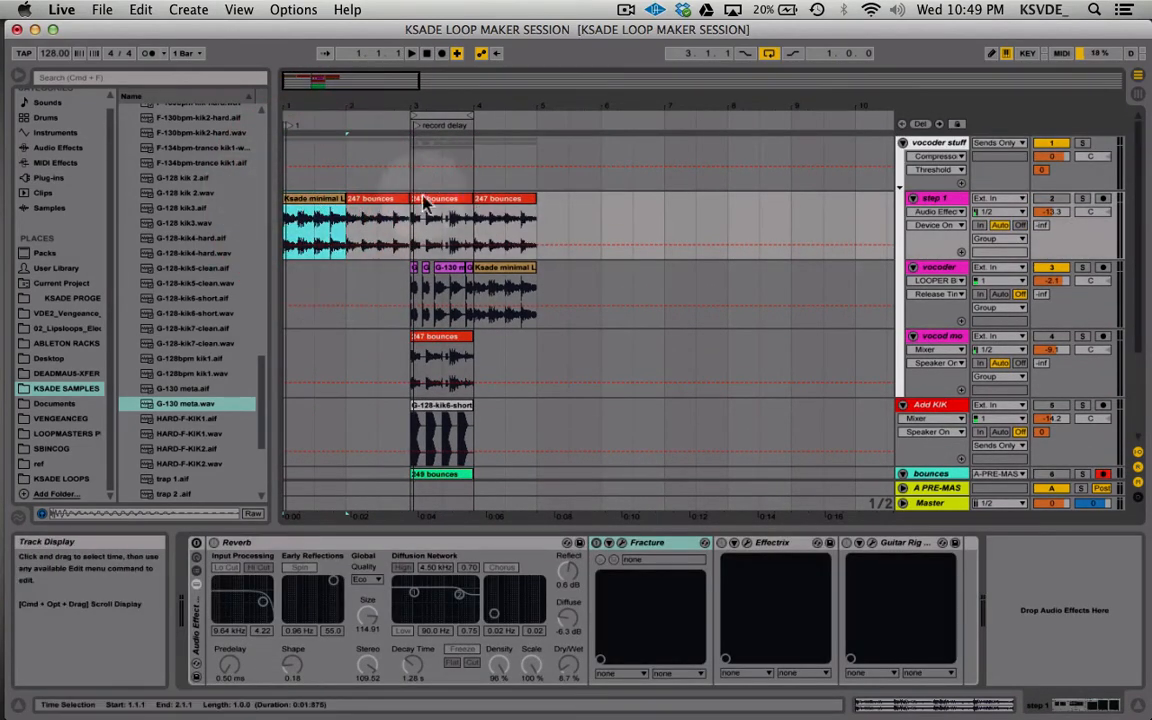
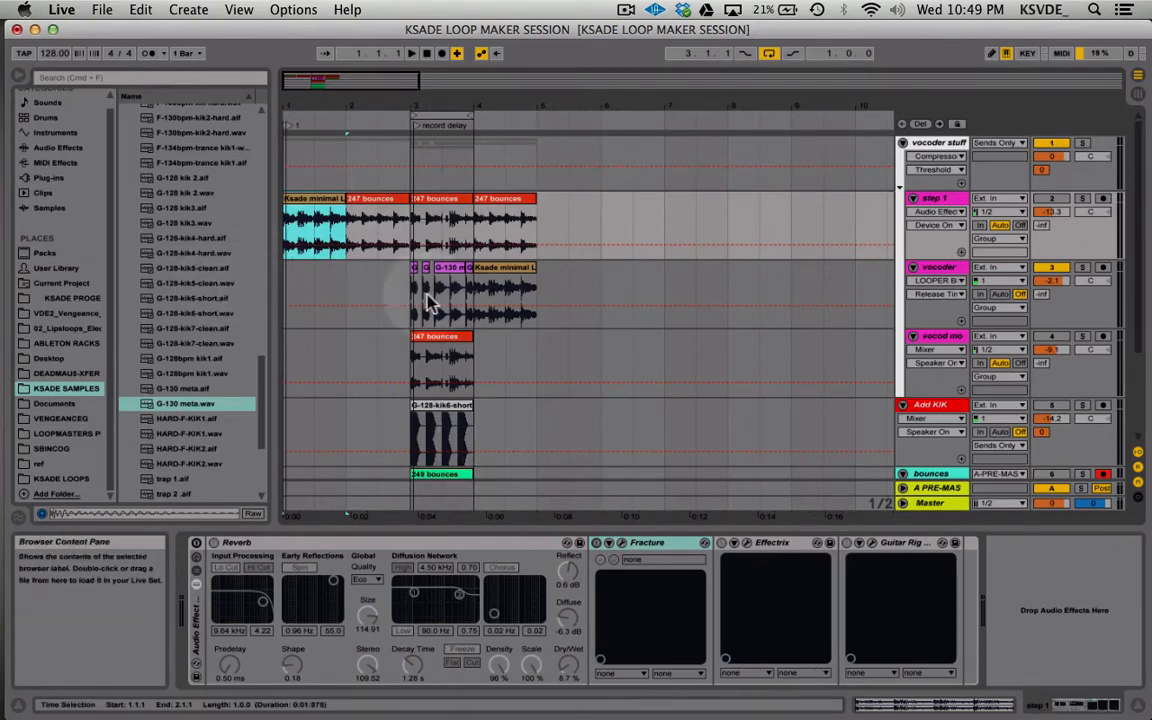
click(336, 286)
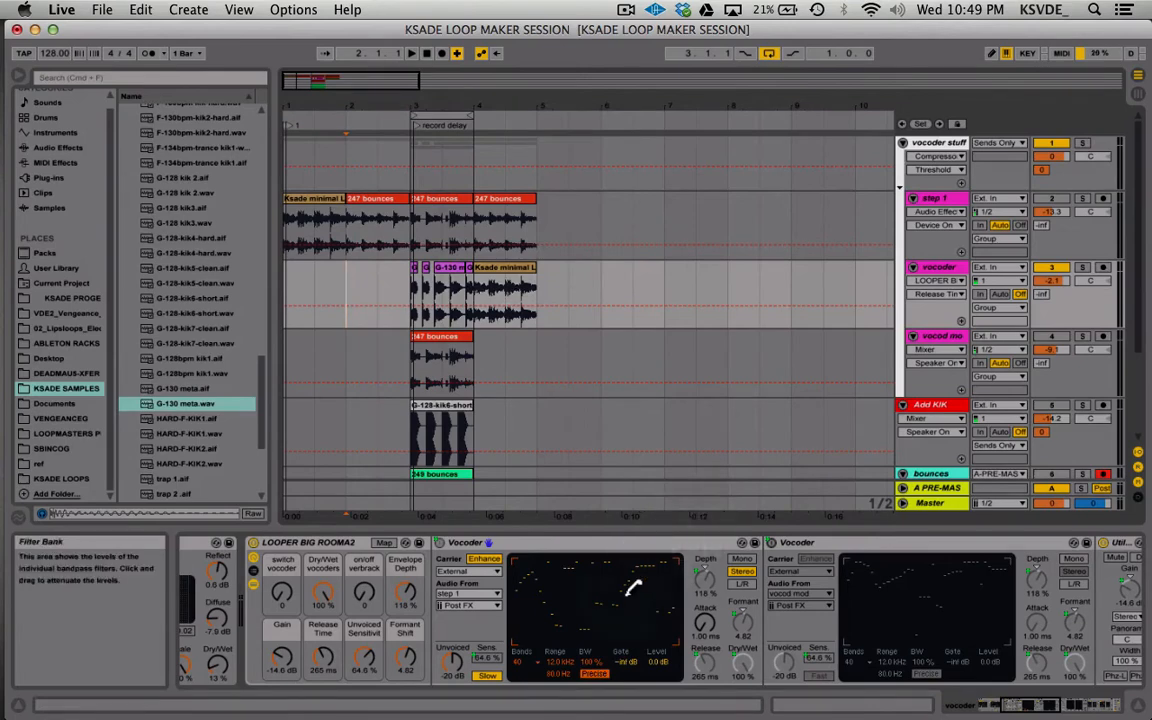
scroll(633, 590, right, 10)
scroll(633, 590, left, 5)
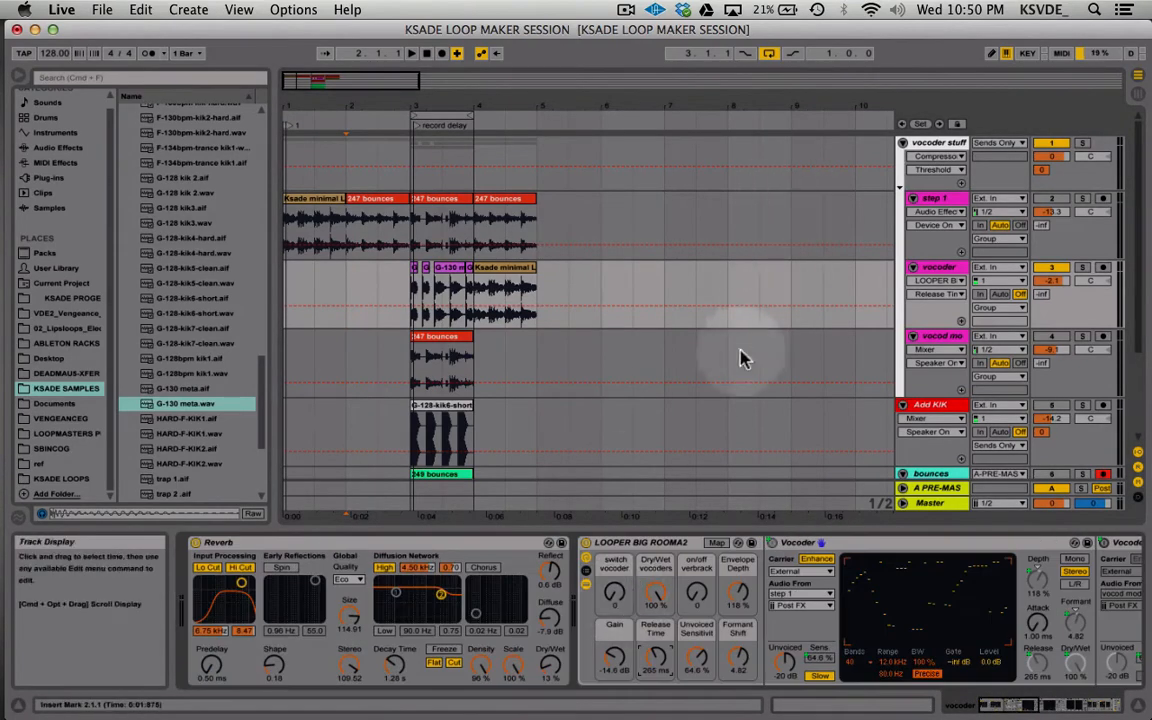
scroll(740, 360, down, 3)
scroll(716, 380, up, 3)
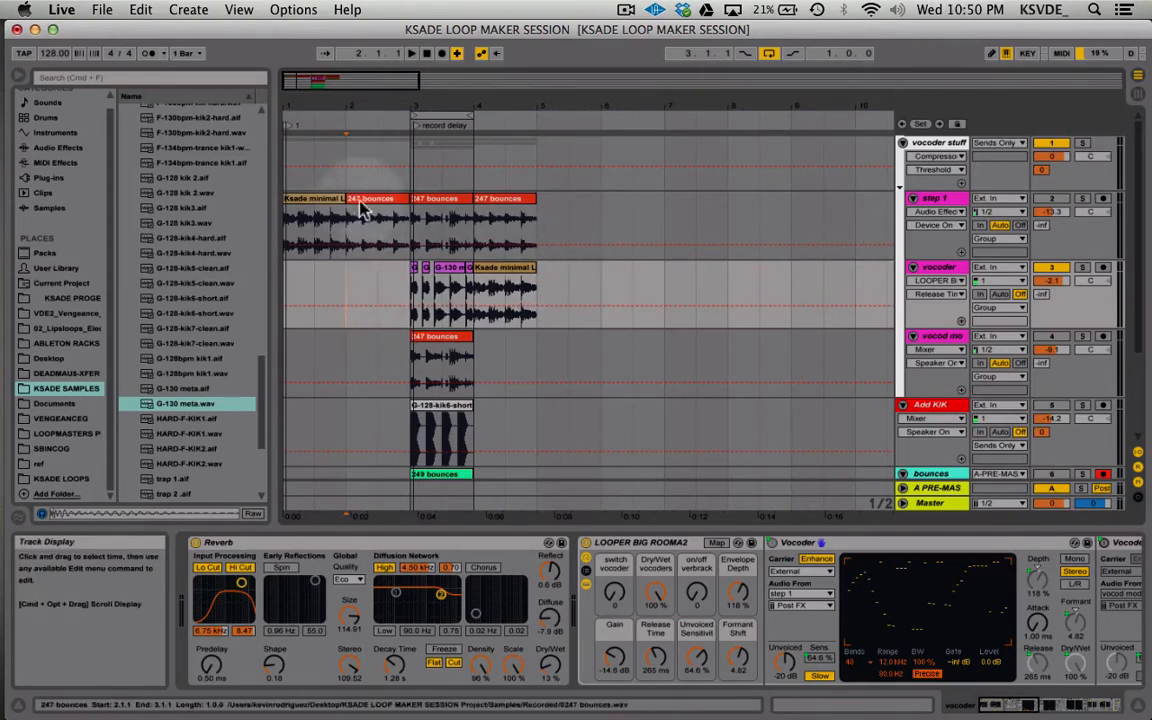
scroll(548, 321, down, 5)
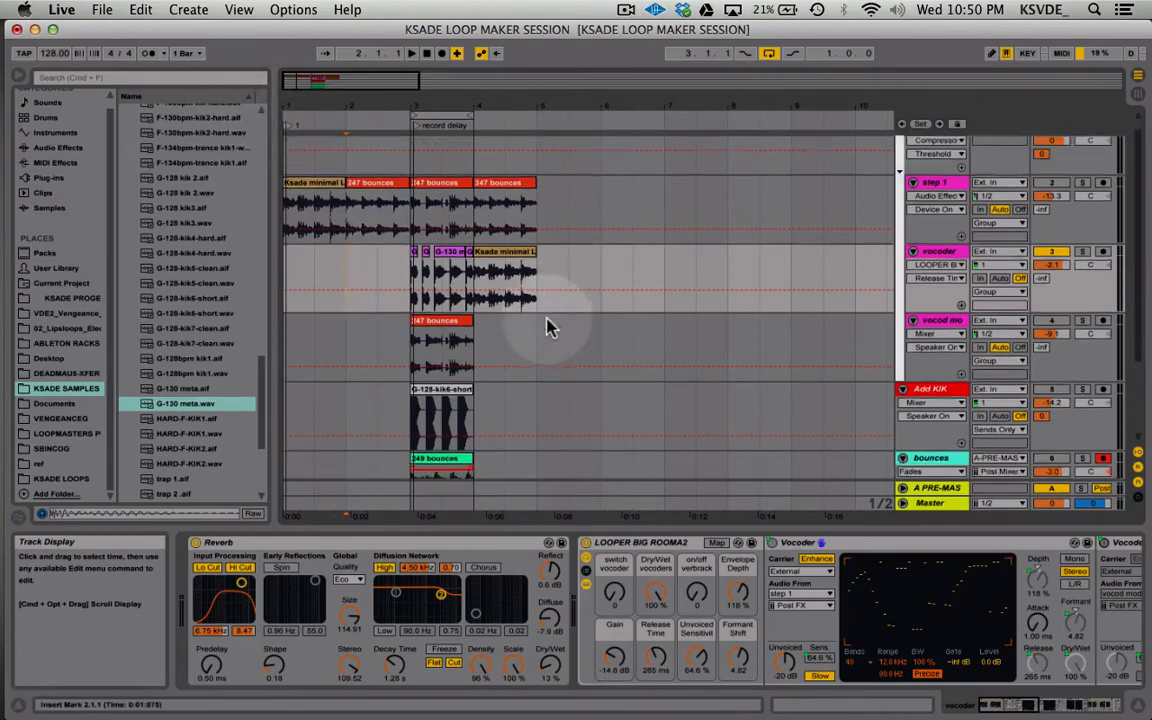
- Open the recent Live Set COMPLEXTEORERE Copy.als, saving the changes to KSADE LOOP MAKER SESSION
click(102, 10)
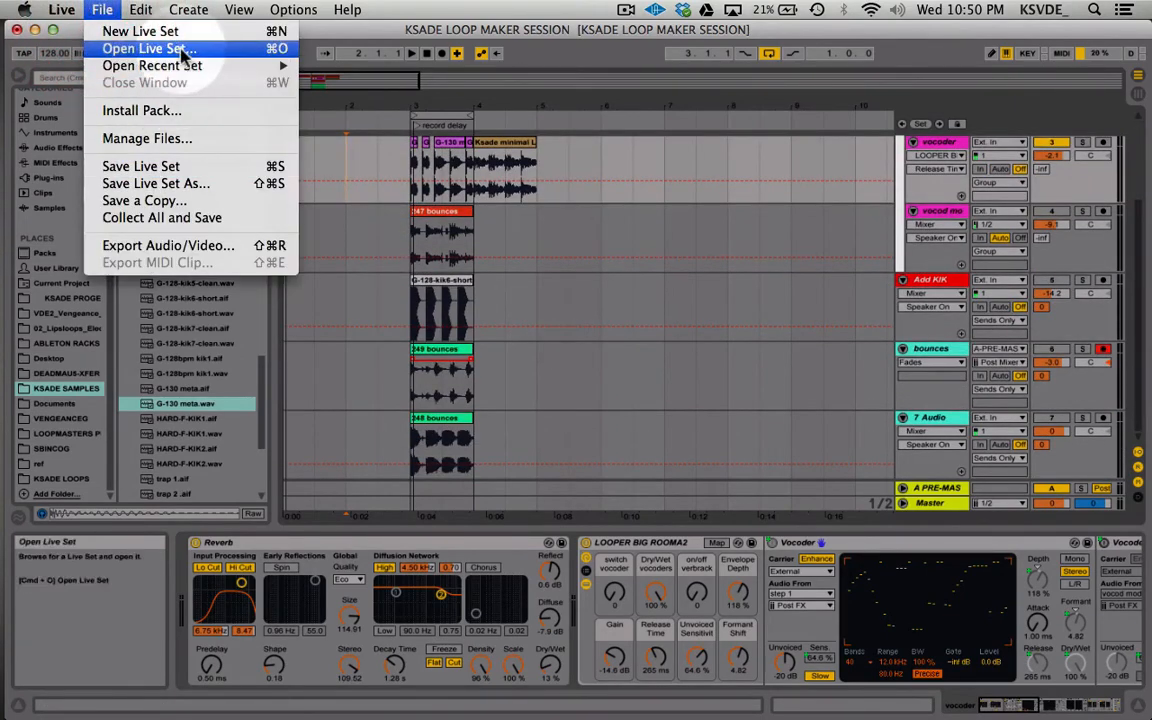
mouse_move(180, 66)
click(404, 84)
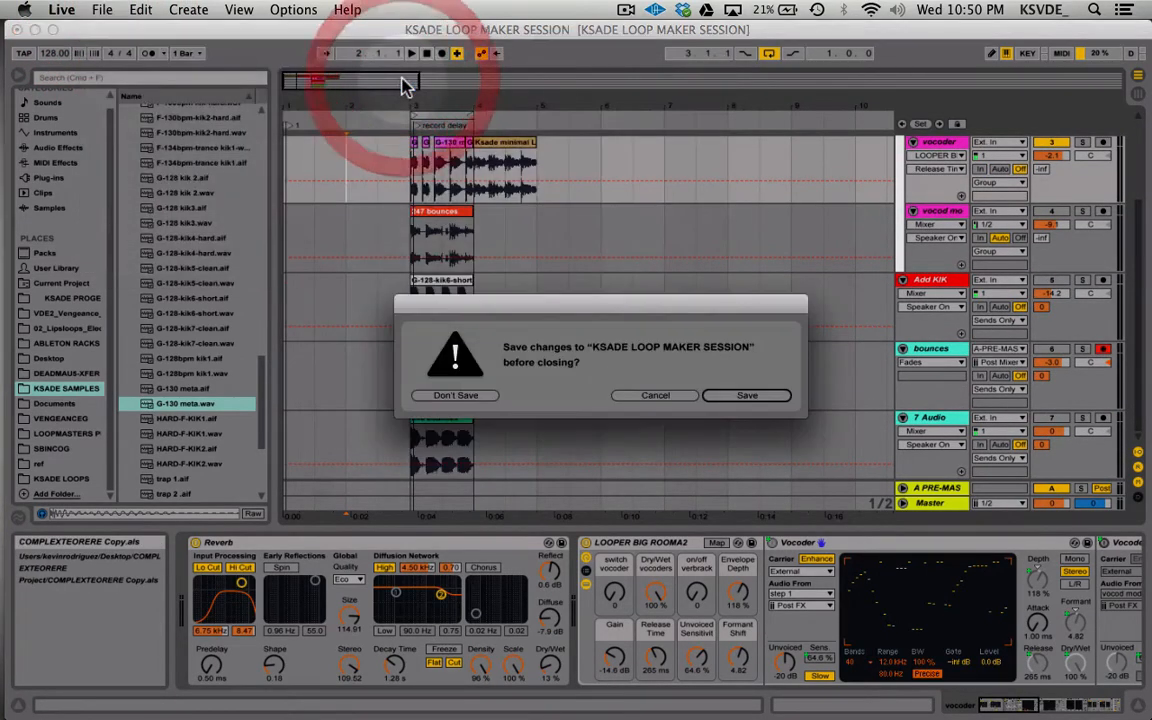
click(752, 396)
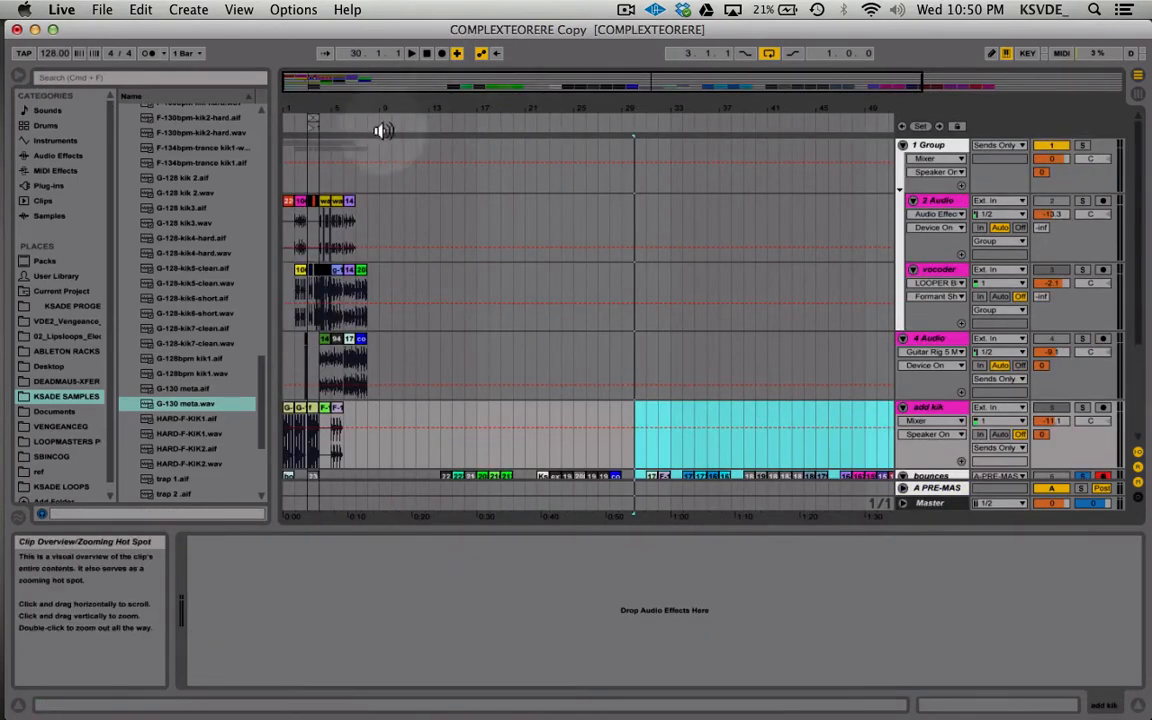
- Examine the source clips, kick clips and bounced loops in the first eight bars of the arrangement
drag(362, 84, 399, 319)
scroll(399, 319, left, 5)
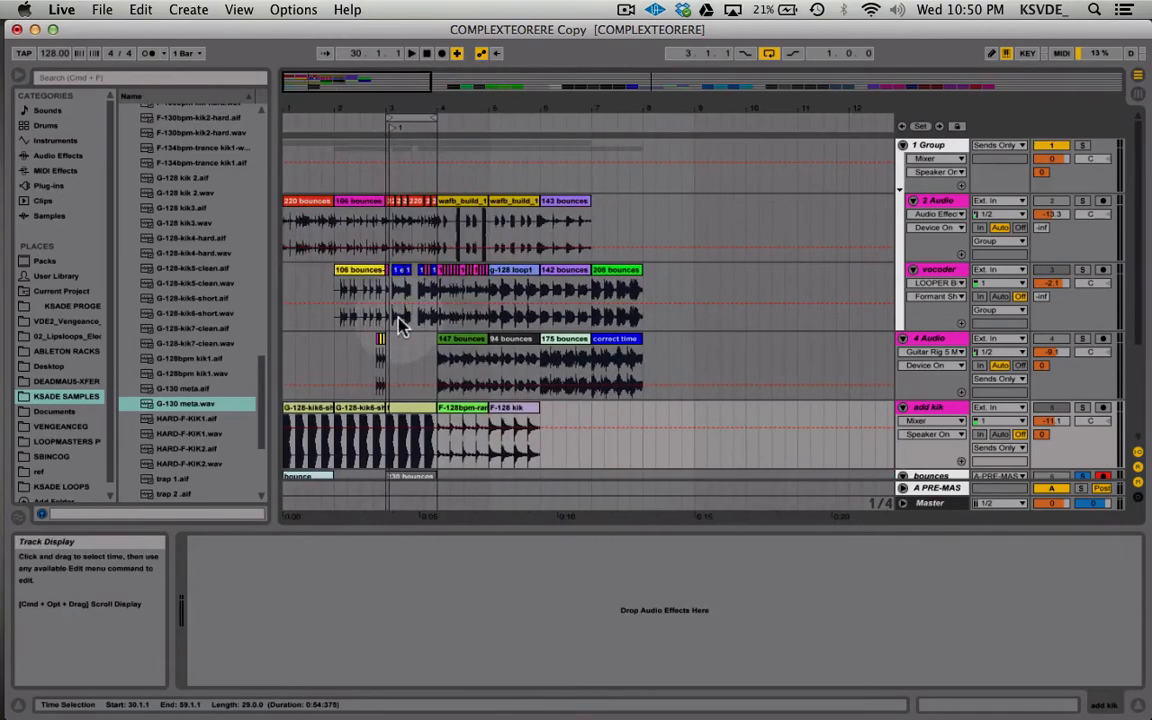
scroll(399, 319, down, 3)
click(387, 360)
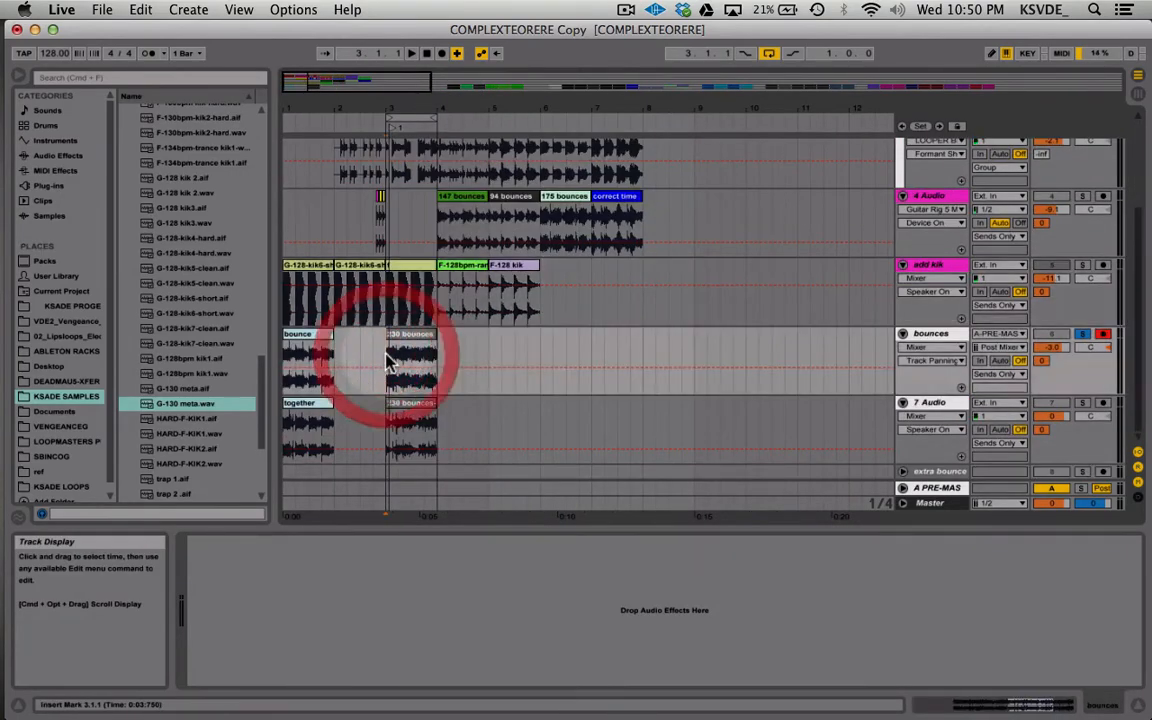
scroll(388, 362, up, 3)
scroll(388, 362, down, 3)
scroll(388, 362, up, 3)
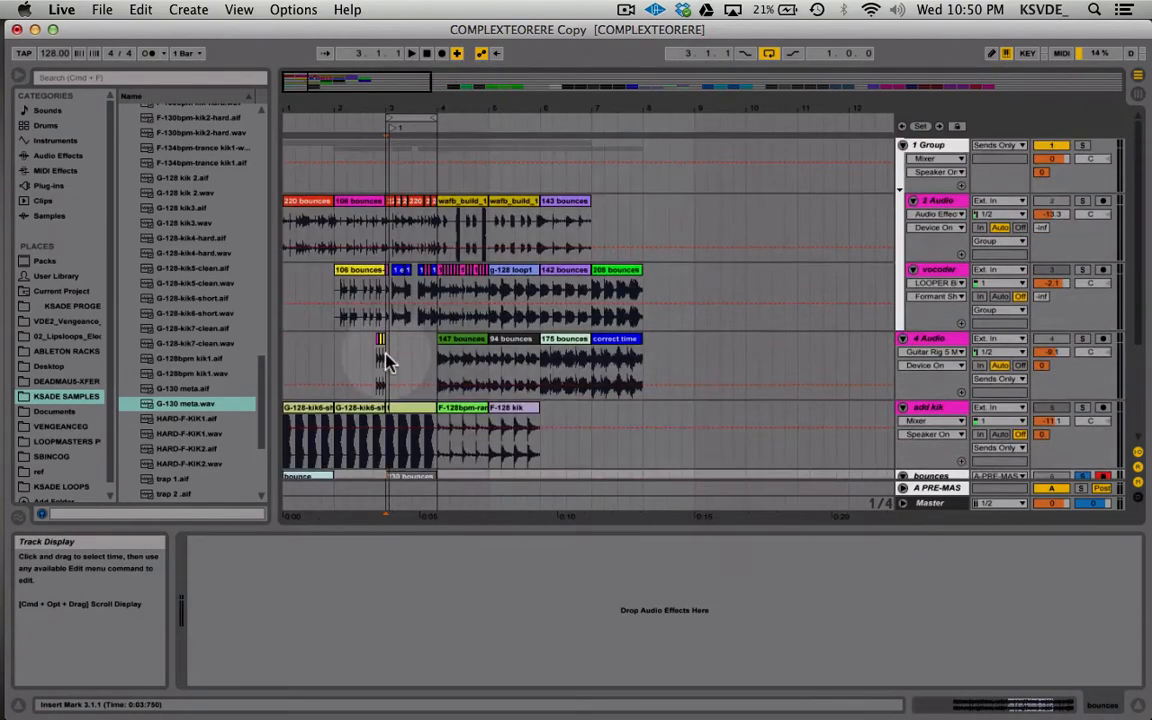
scroll(388, 362, down, 3)
scroll(388, 362, up, 3)
scroll(388, 362, down, 3)
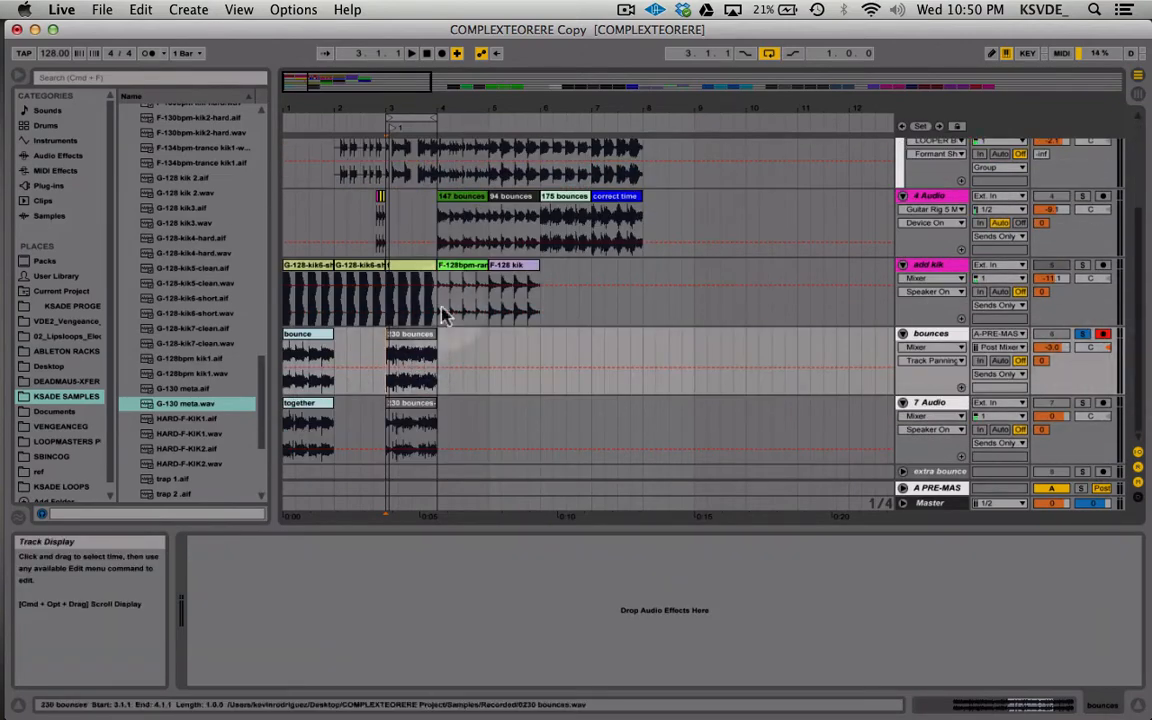
scroll(856, 256, right, 4)
scroll(856, 256, up, 2)
scroll(856, 257, left, 3)
scroll(856, 257, down, 2)
scroll(856, 257, up, 3)
scroll(856, 257, down, 2)
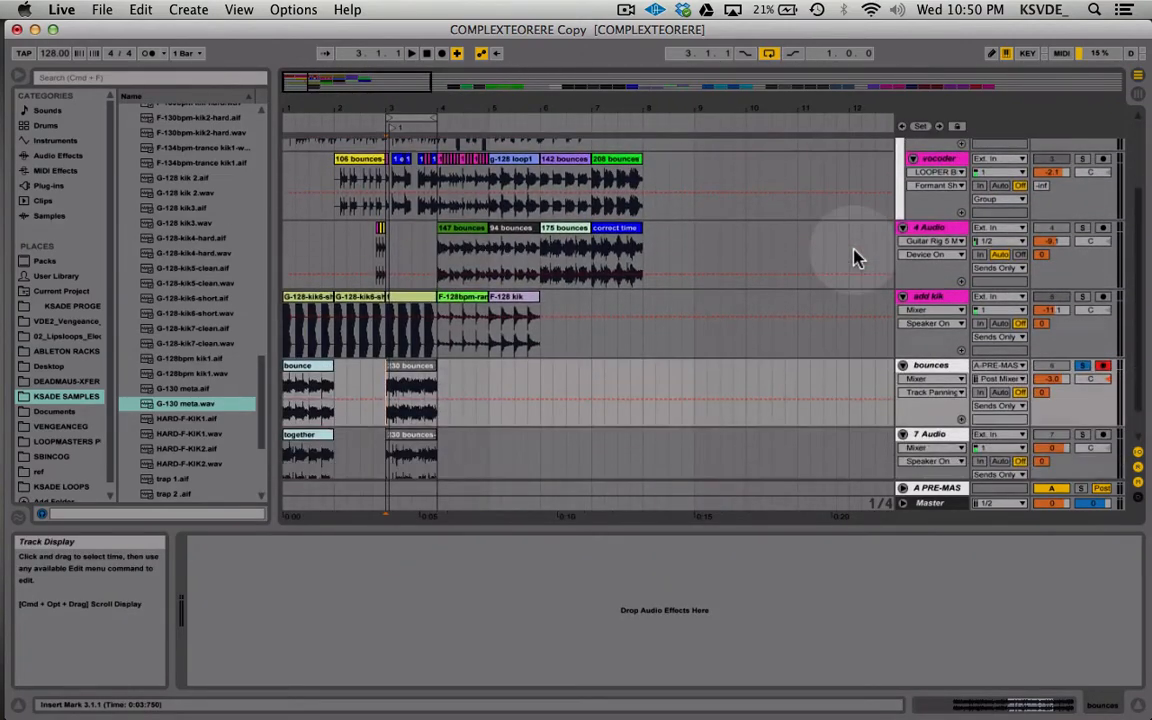
scroll(856, 257, up, 2)
scroll(856, 257, right, 1)
scroll(856, 257, down, 2)
scroll(856, 257, left, 1)
- Audition bar 3 of the soloed bounces track and focus the arrangement on its opening bars
key(space)
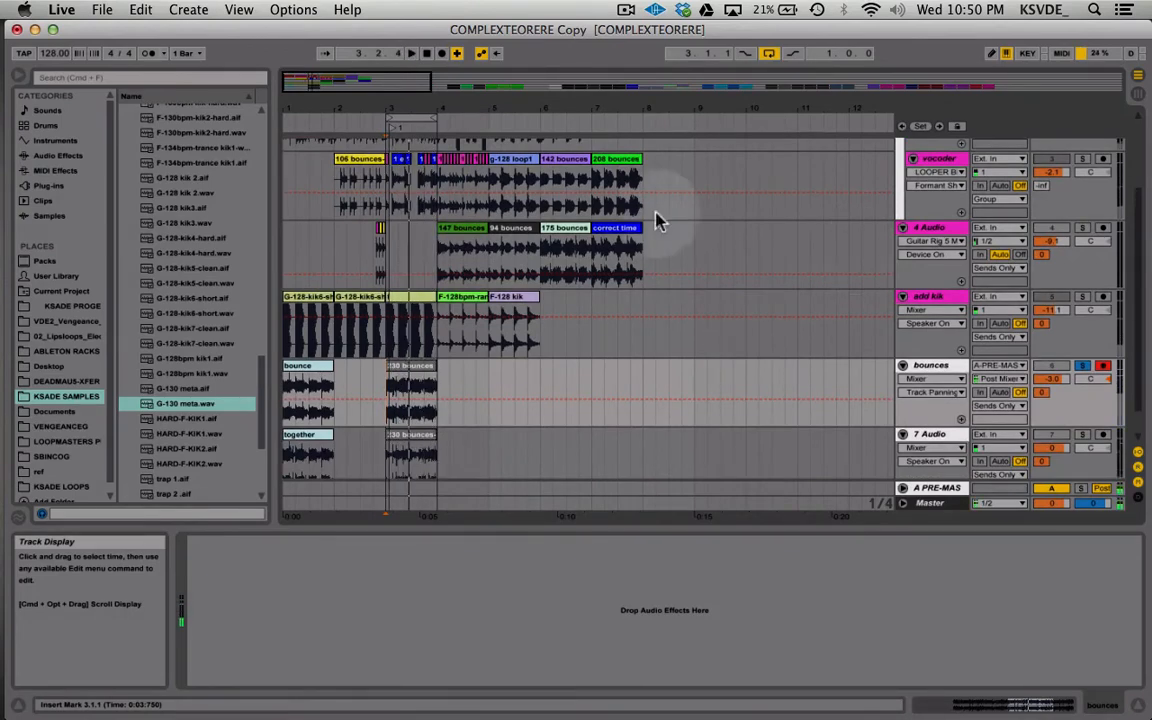
drag(386, 98, 424, 276)
scroll(424, 276, left, 5)
scroll(424, 276, up, 1)
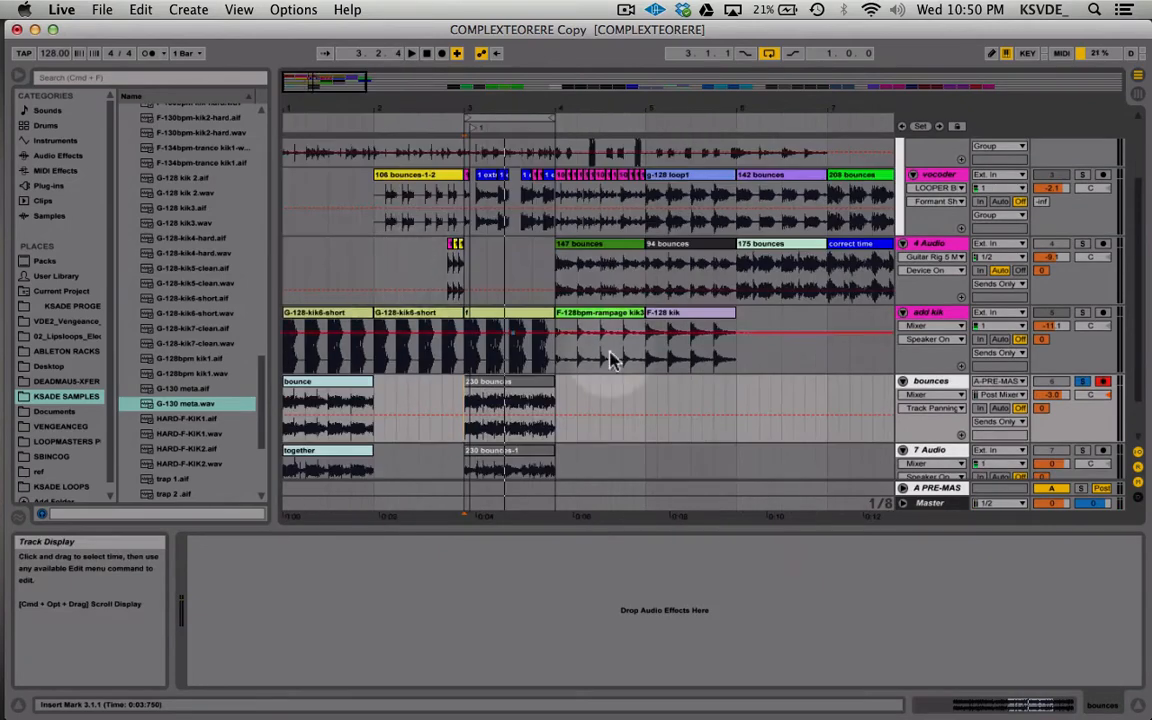
- Solo the add kik track and audition its F-128 kik, F-128bpm-rampage kik3, f and G-128-kik6-short clips
click(938, 314)
drag(330, 314, 286, 315)
drag(490, 322, 797, 324)
click(1084, 314)
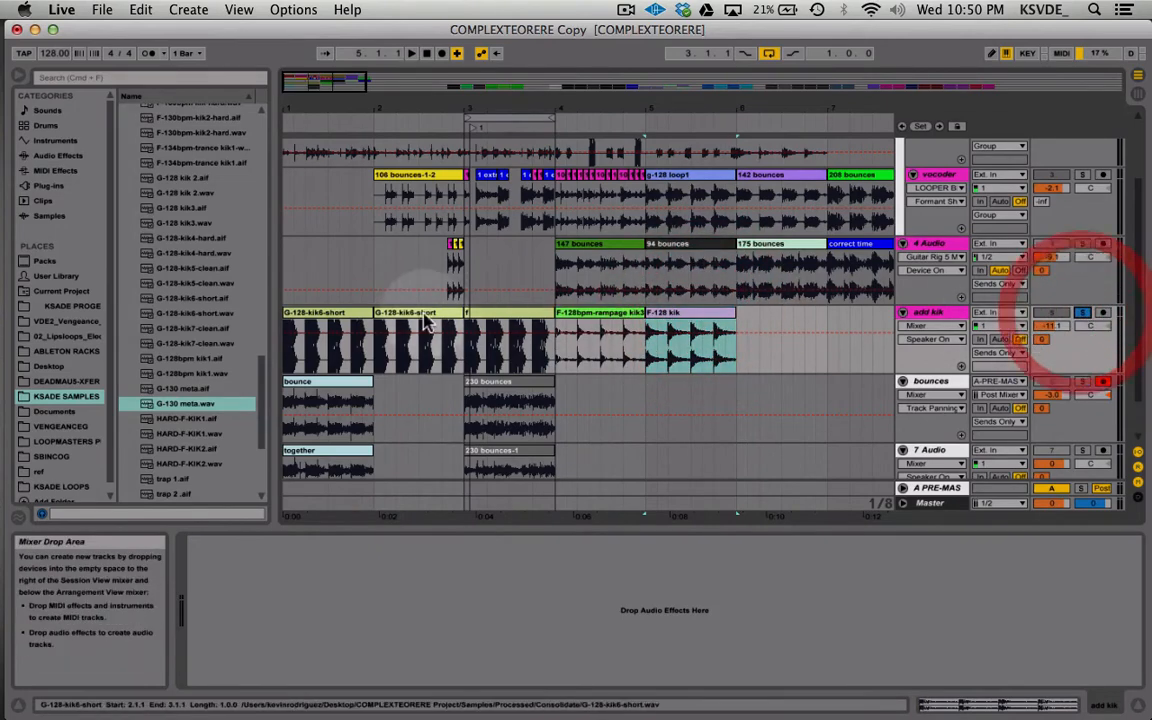
click(677, 319)
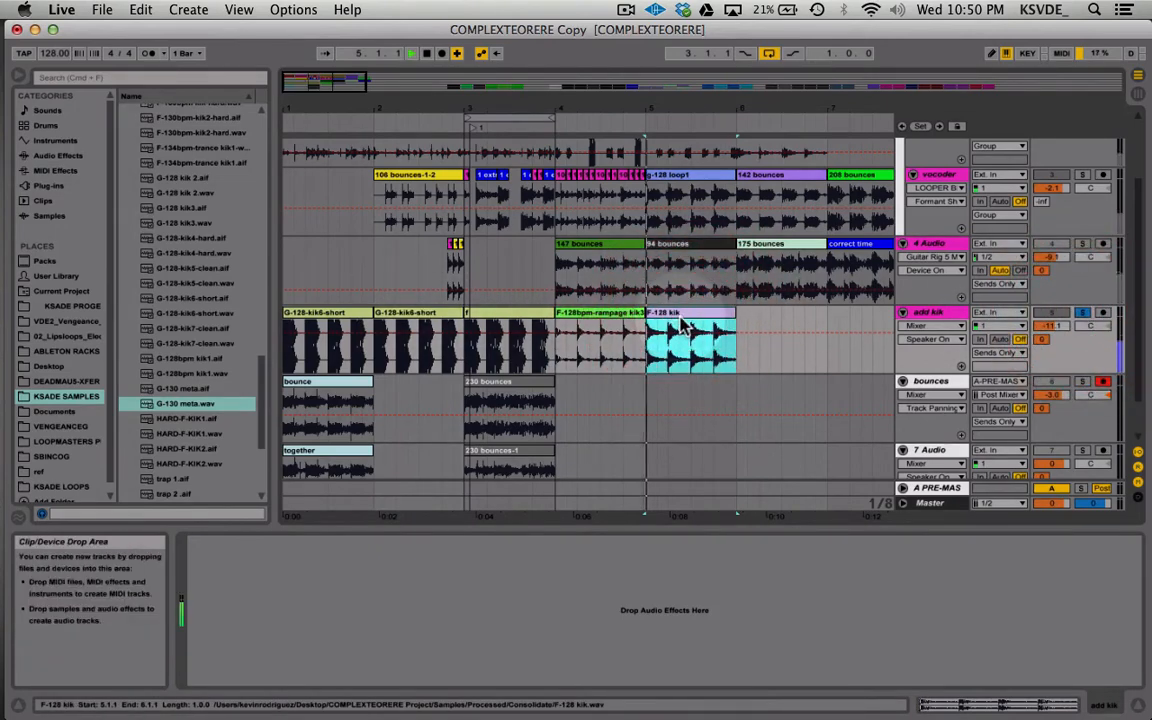
click(597, 316)
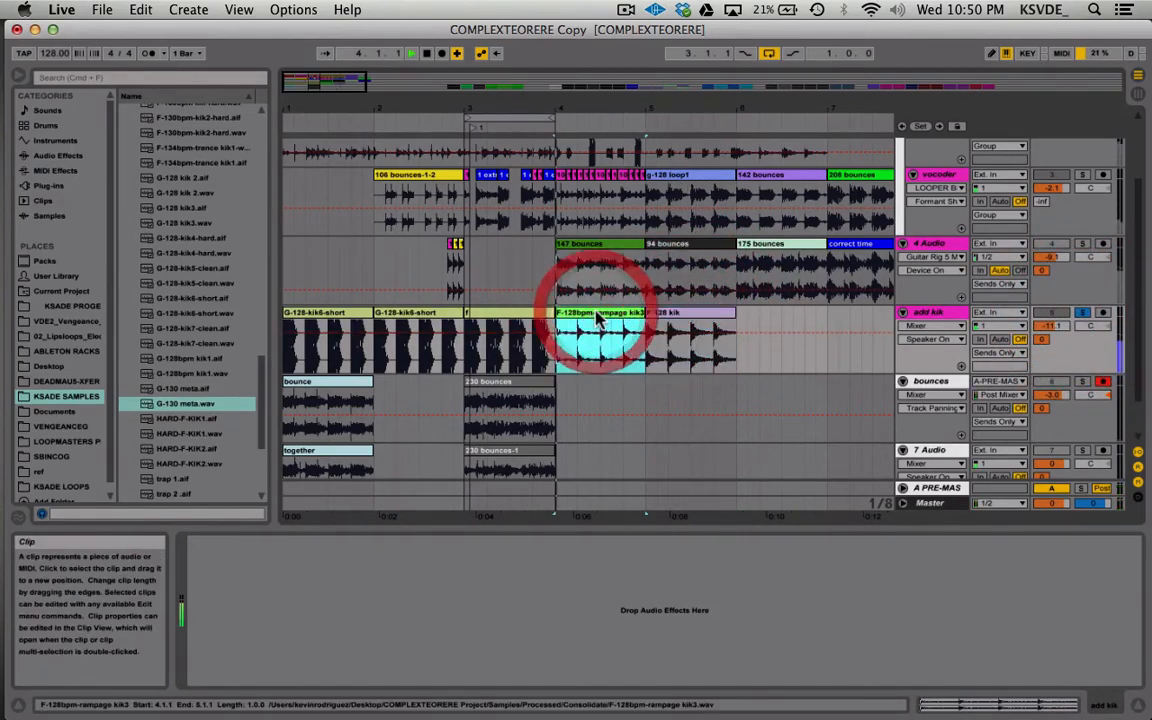
click(508, 320)
key(space)
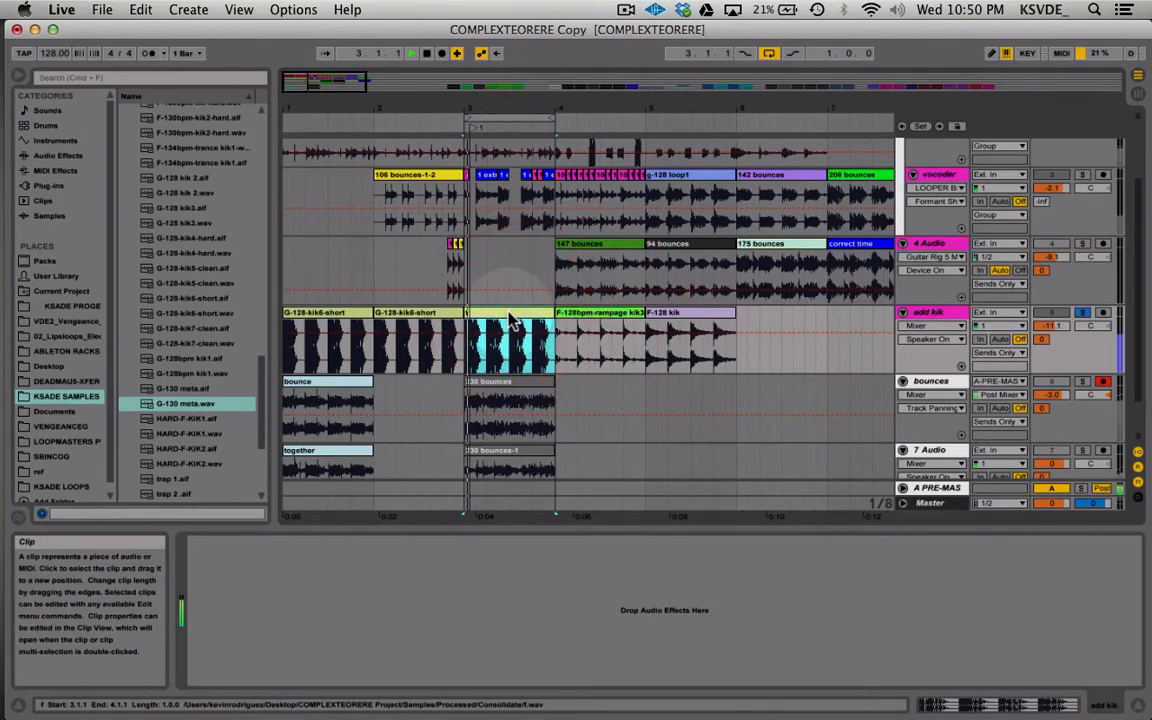
click(315, 315)
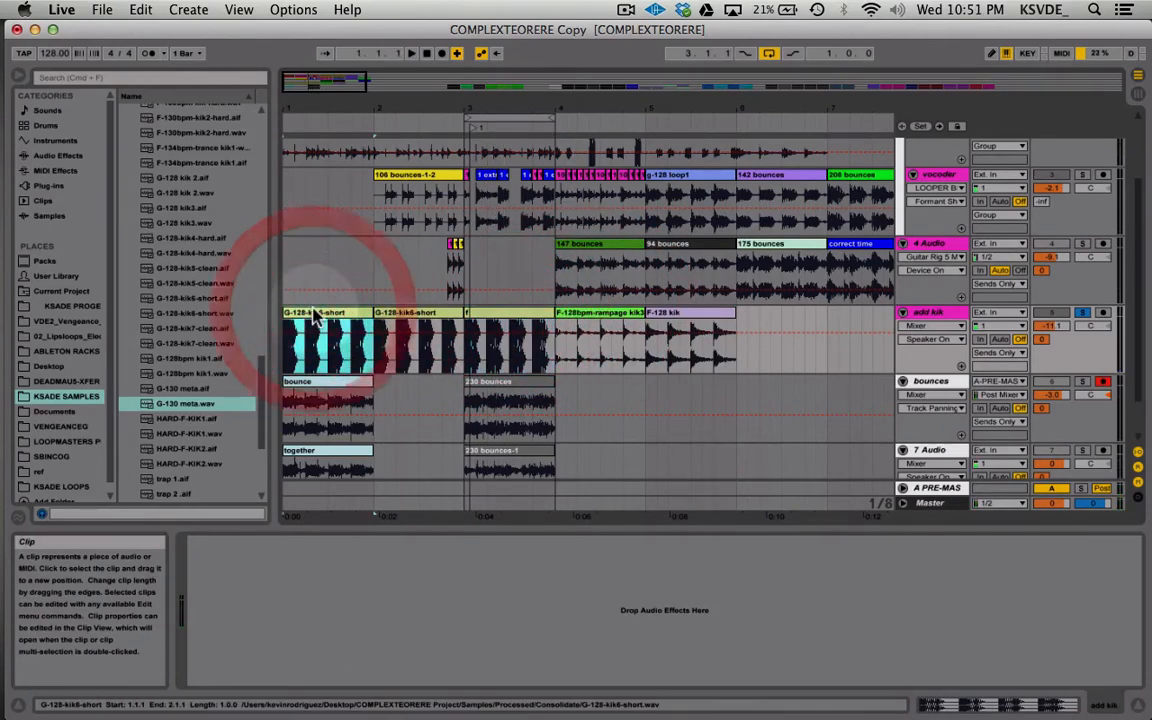
key(space)
- Take the add kik track out of solo and play the combined loop from bar 3 with the vocoder track's devices shown
scroll(578, 327, right, 5)
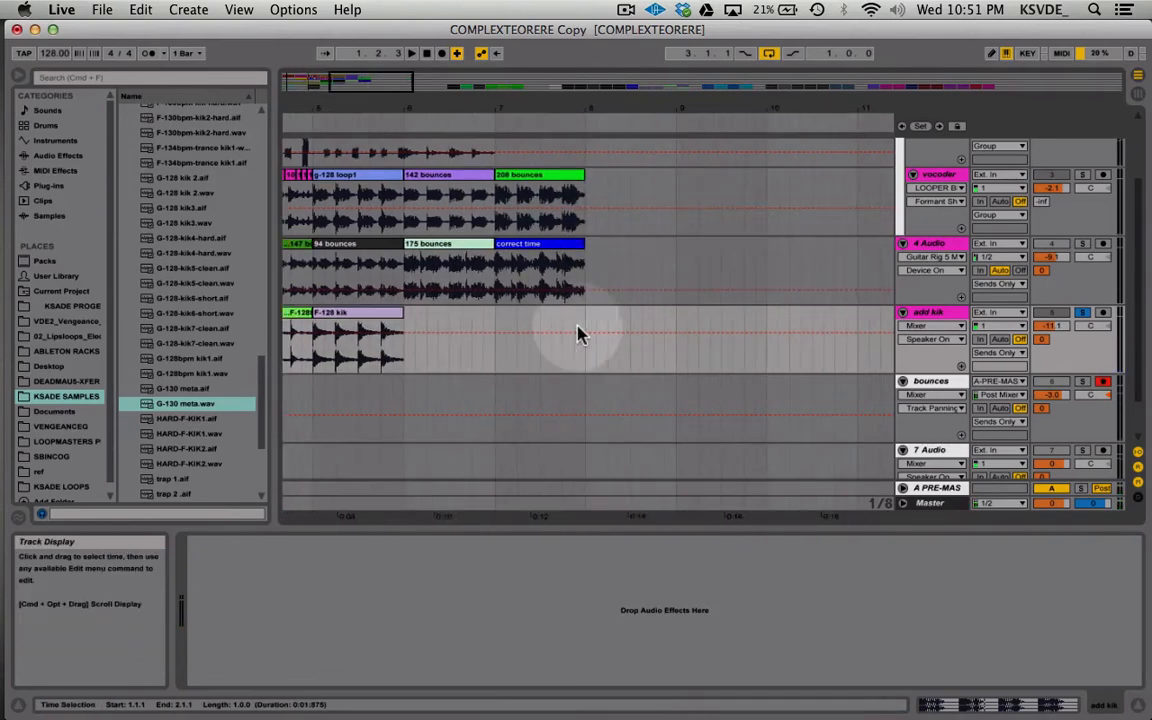
scroll(578, 327, left, 5)
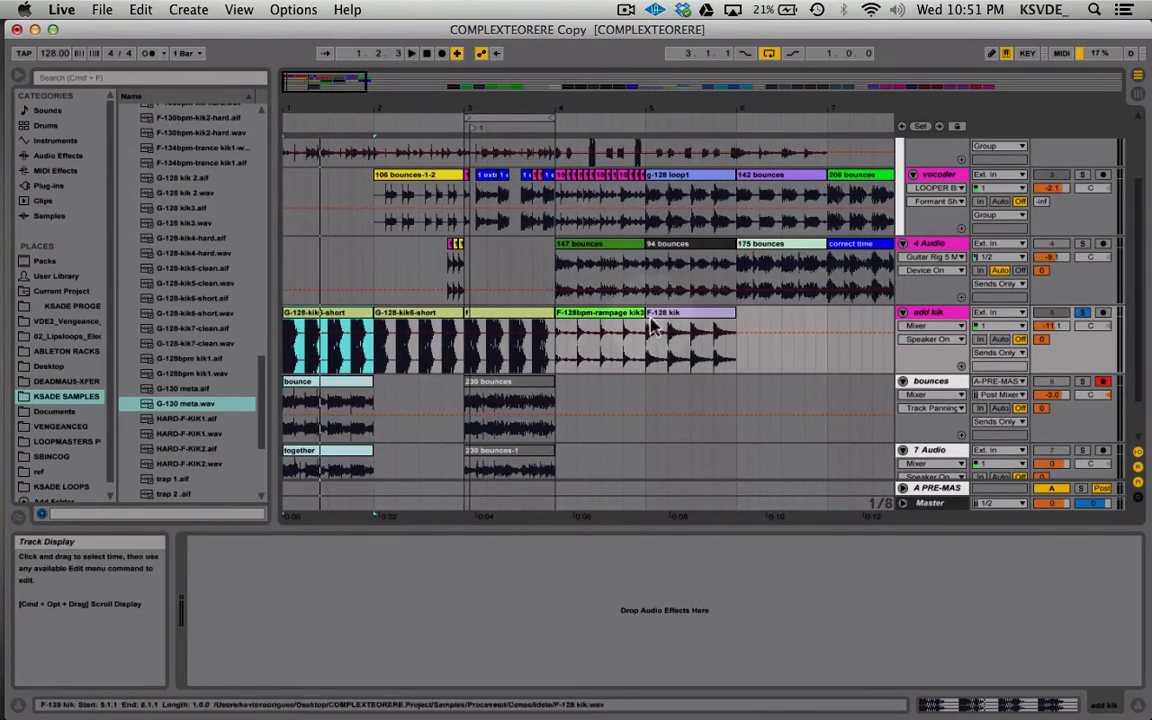
scroll(617, 335, up, 3)
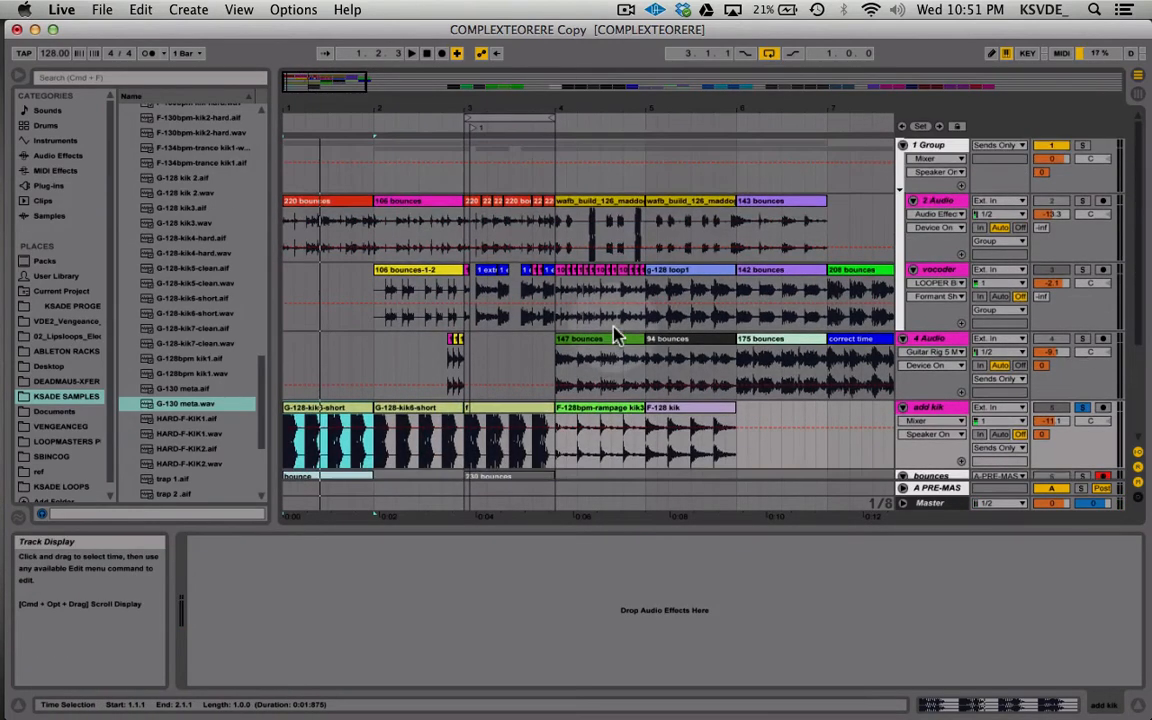
click(948, 270)
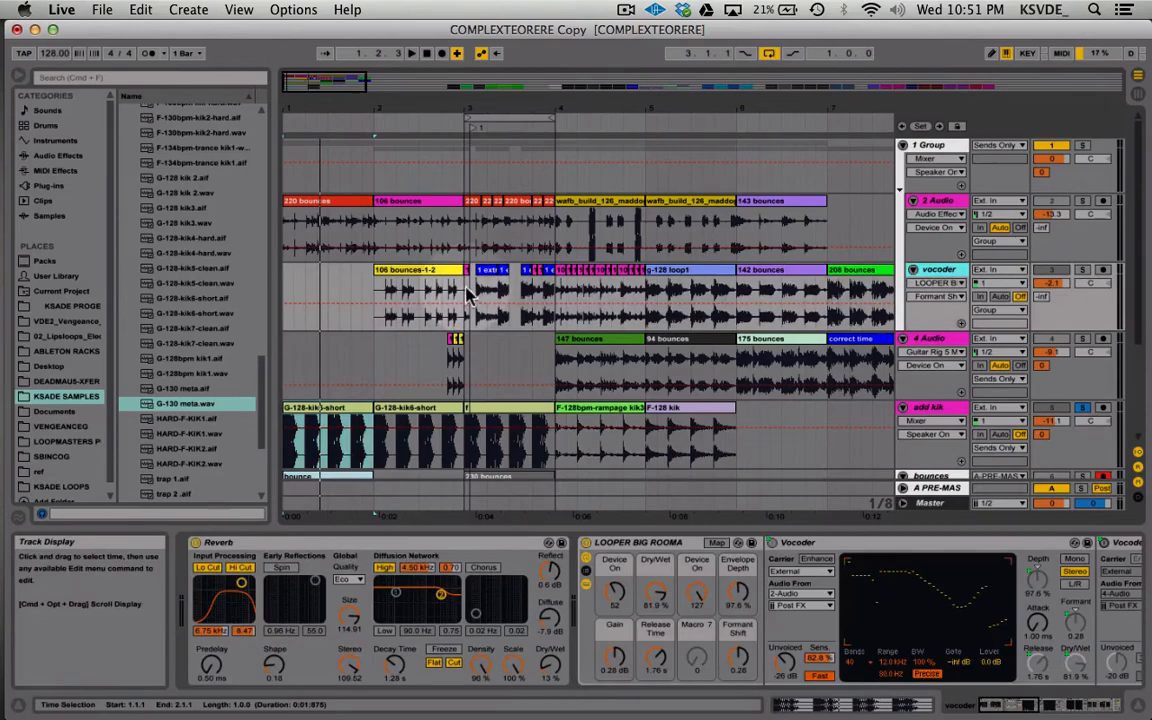
click(1083, 409)
scroll(1083, 413, down, 3)
scroll(1083, 413, up, 3)
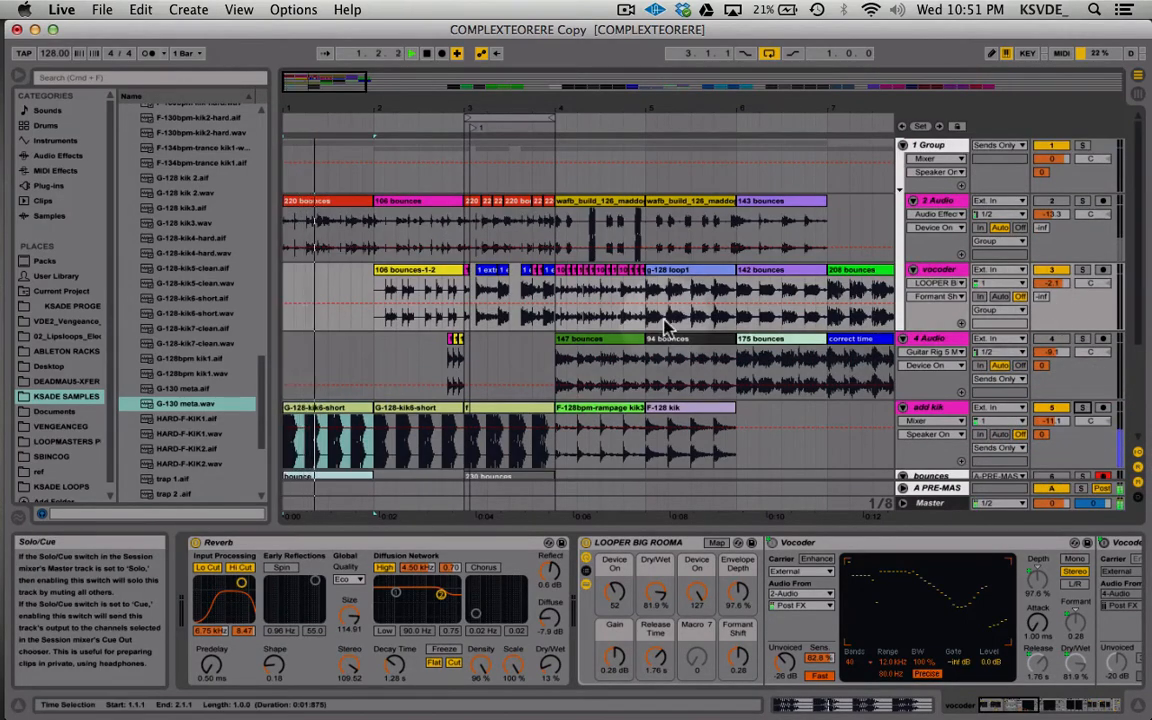
click(467, 345)
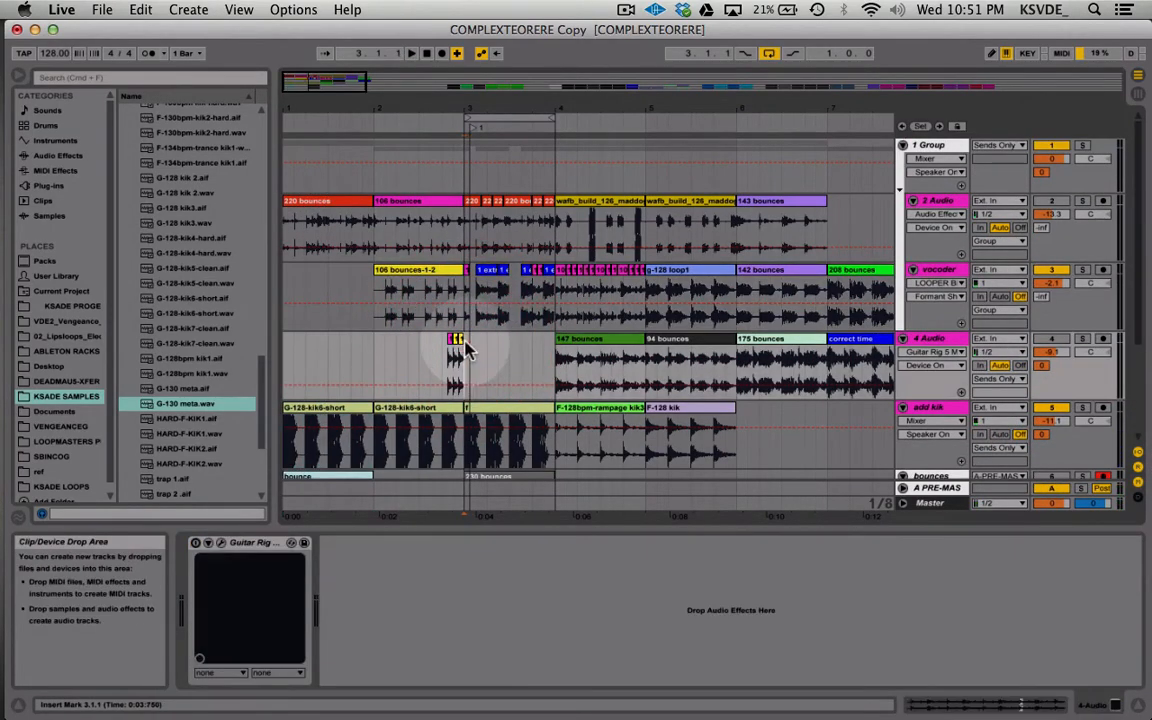
key(space)
click(950, 272)
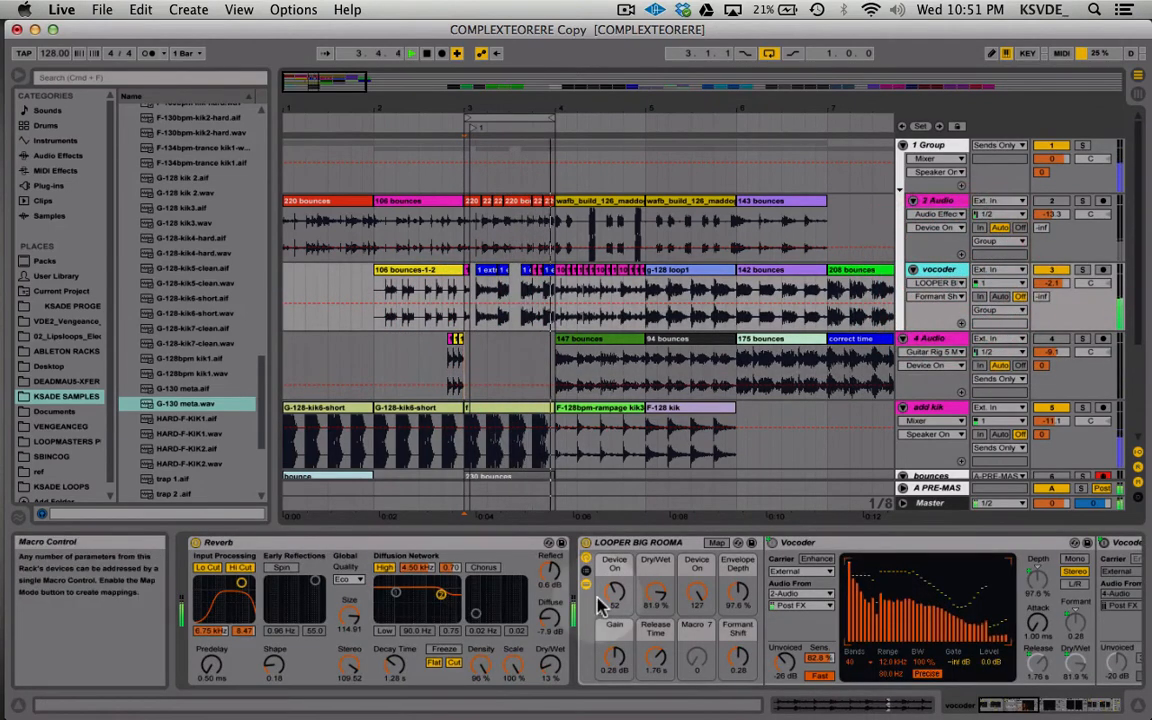
key(space)
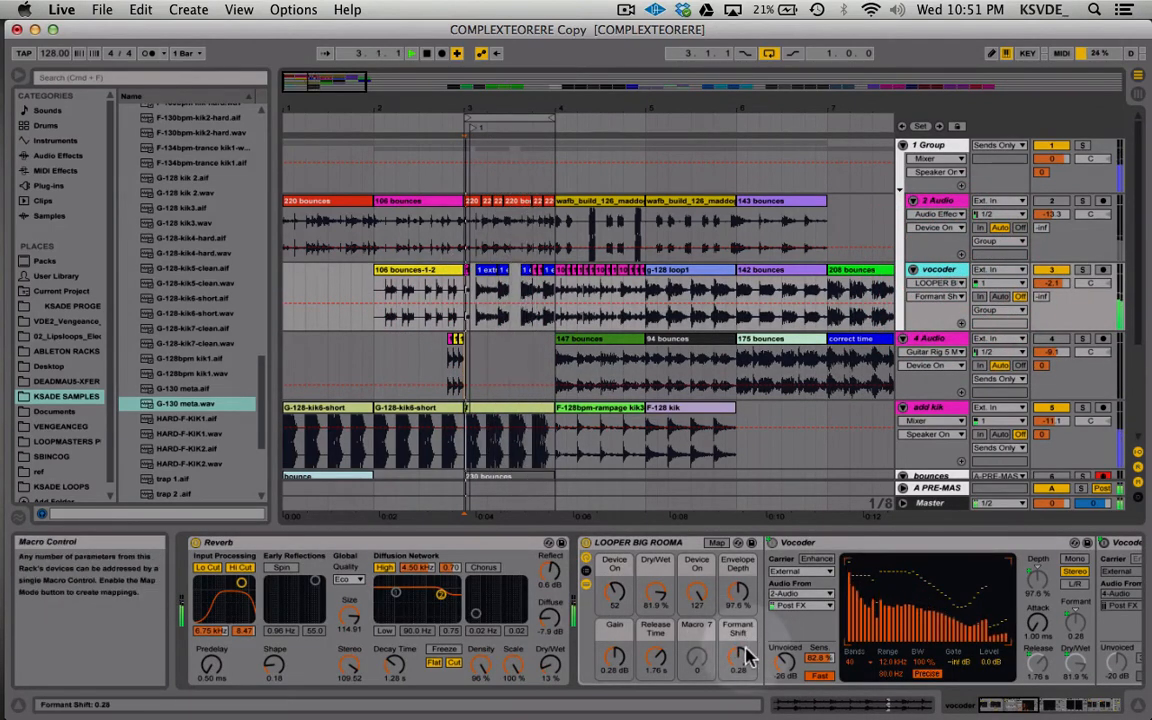
- Look over the bounced loops further along the bounces and 7 Audio tracks, and return to the source clips in the opening bars
click(477, 290)
drag(344, 82, 362, 112)
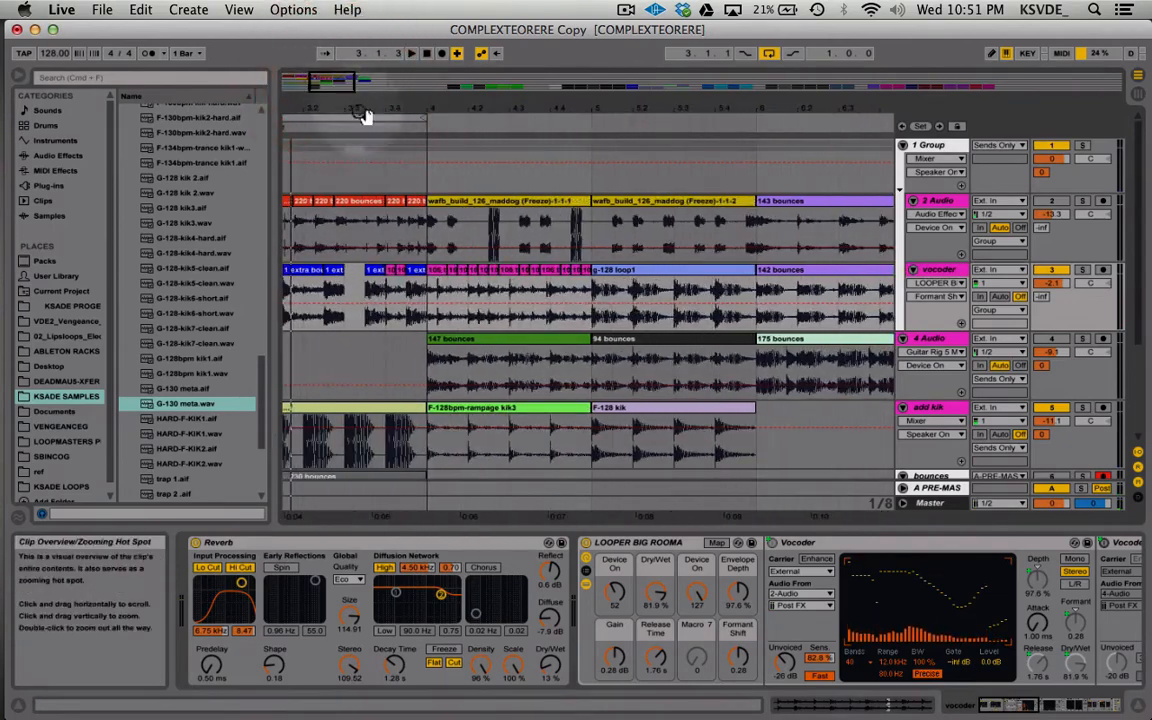
scroll(478, 345, left, 5)
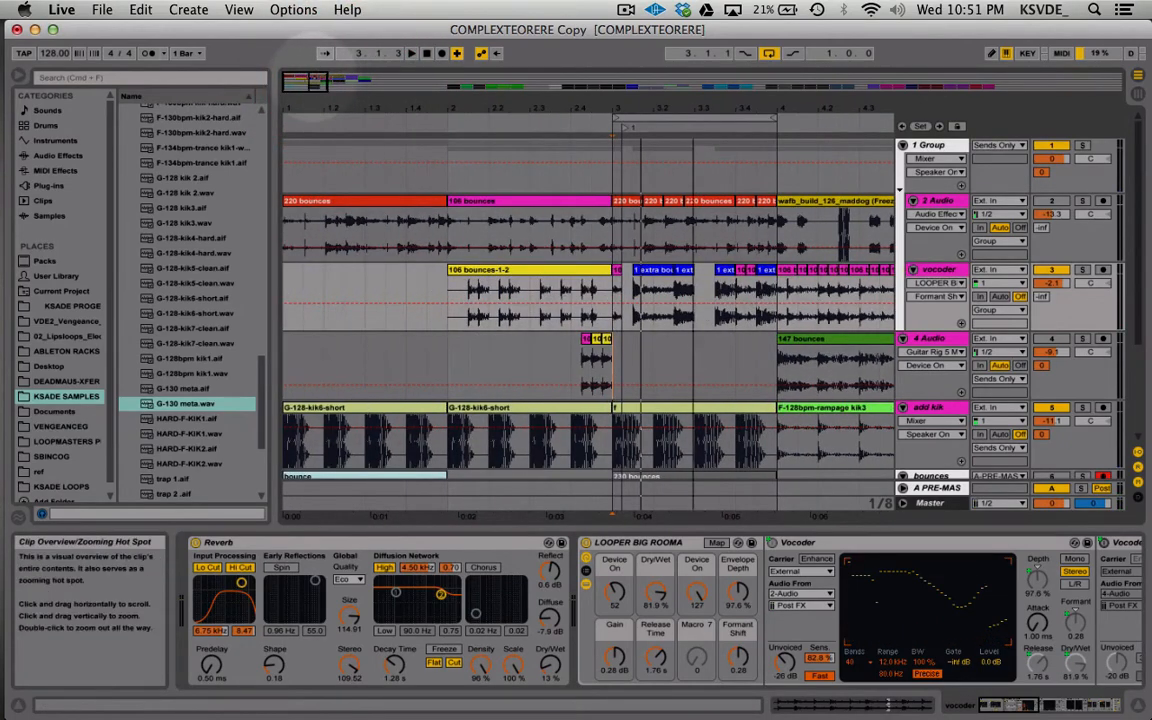
drag(318, 78, 314, 56)
scroll(557, 333, down, 5)
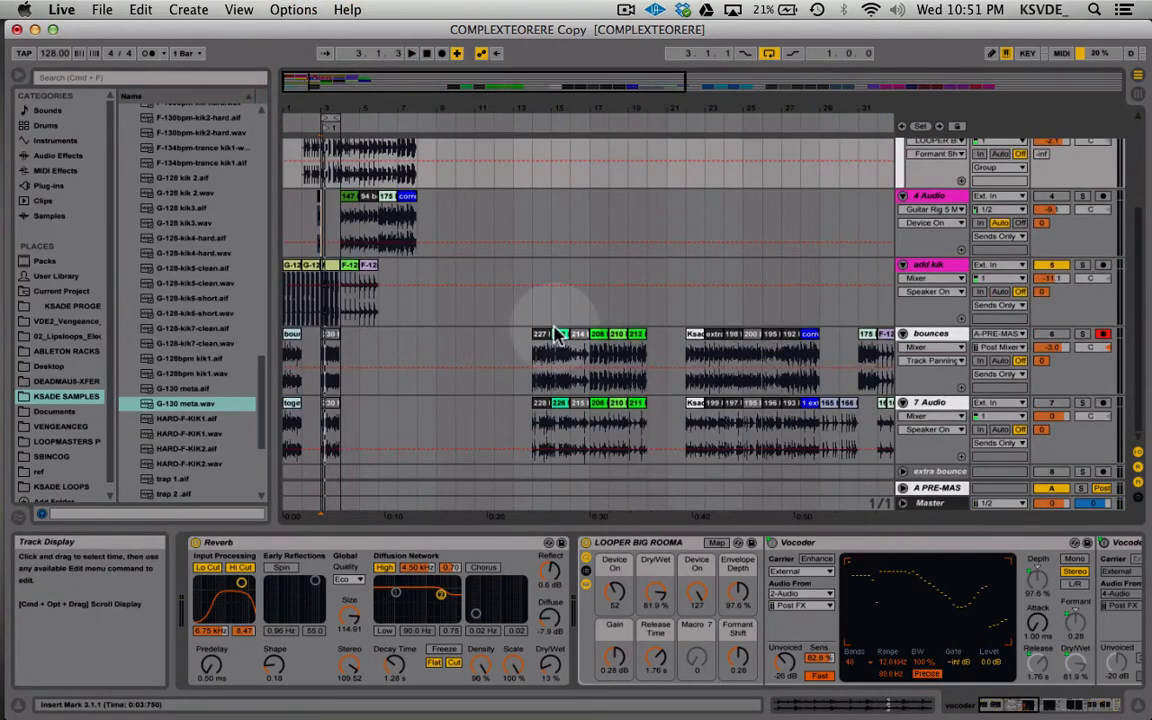
scroll(557, 333, right, 10)
scroll(557, 333, left, 10)
scroll(557, 333, up, 5)
drag(347, 82, 376, 125)
scroll(504, 315, left, 5)
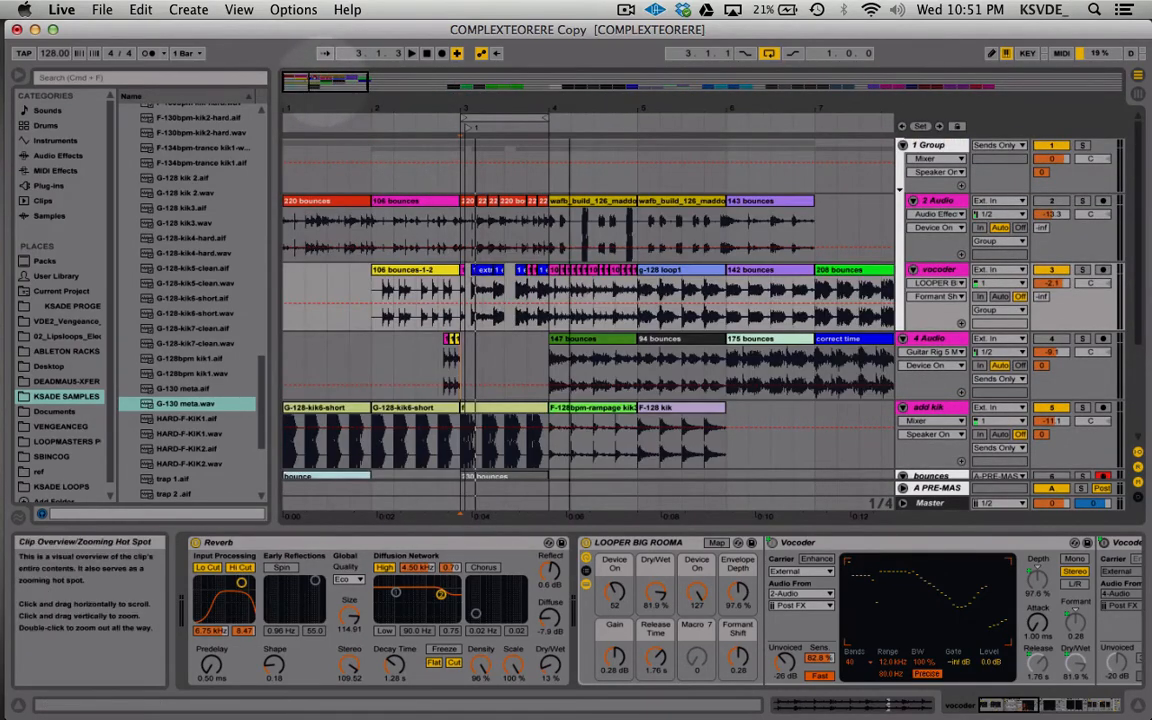
- Examine the different kick clips on the add kik track one by one, ending with the f clip in bar 3
drag(327, 78, 330, 87)
click(721, 421)
click(619, 410)
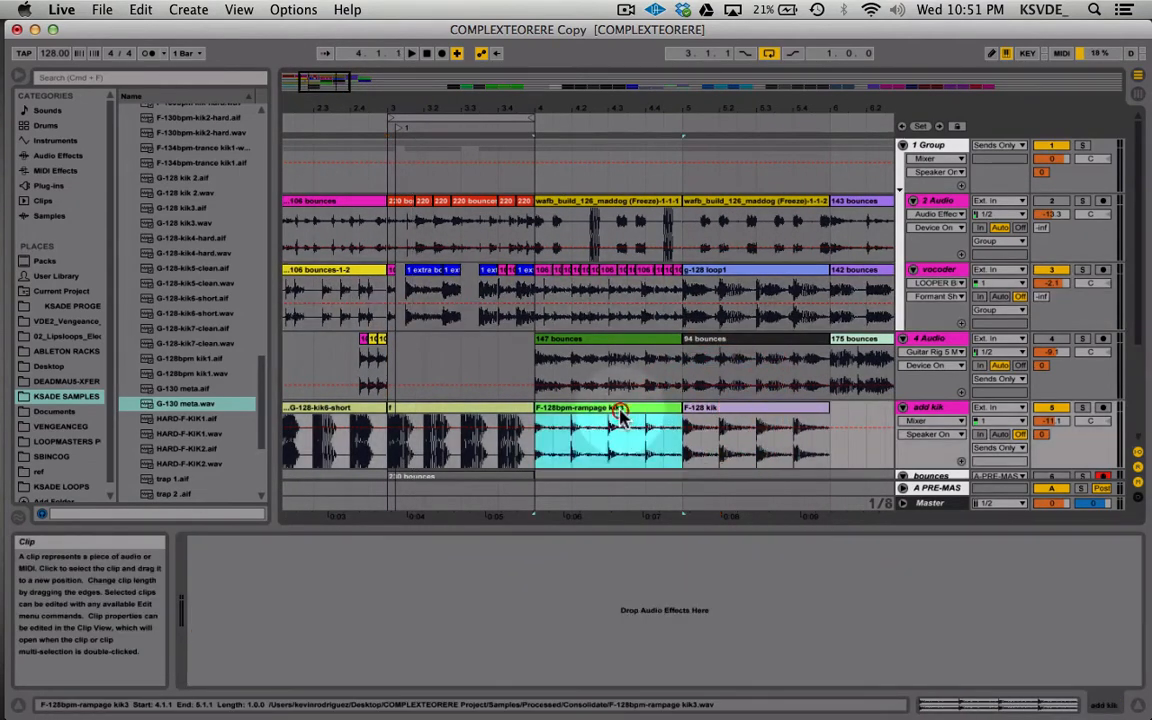
scroll(614, 414, left, 4)
click(514, 409)
click(378, 409)
click(661, 406)
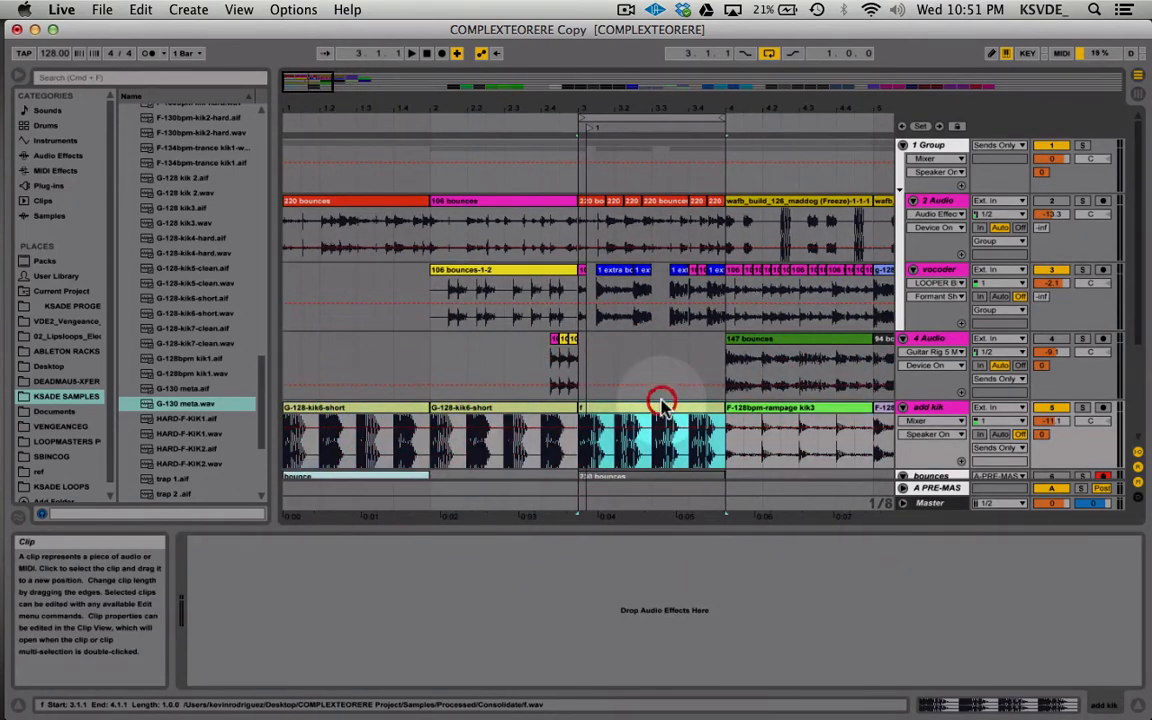
scroll(752, 362, right, 4)
scroll(752, 362, left, 4)
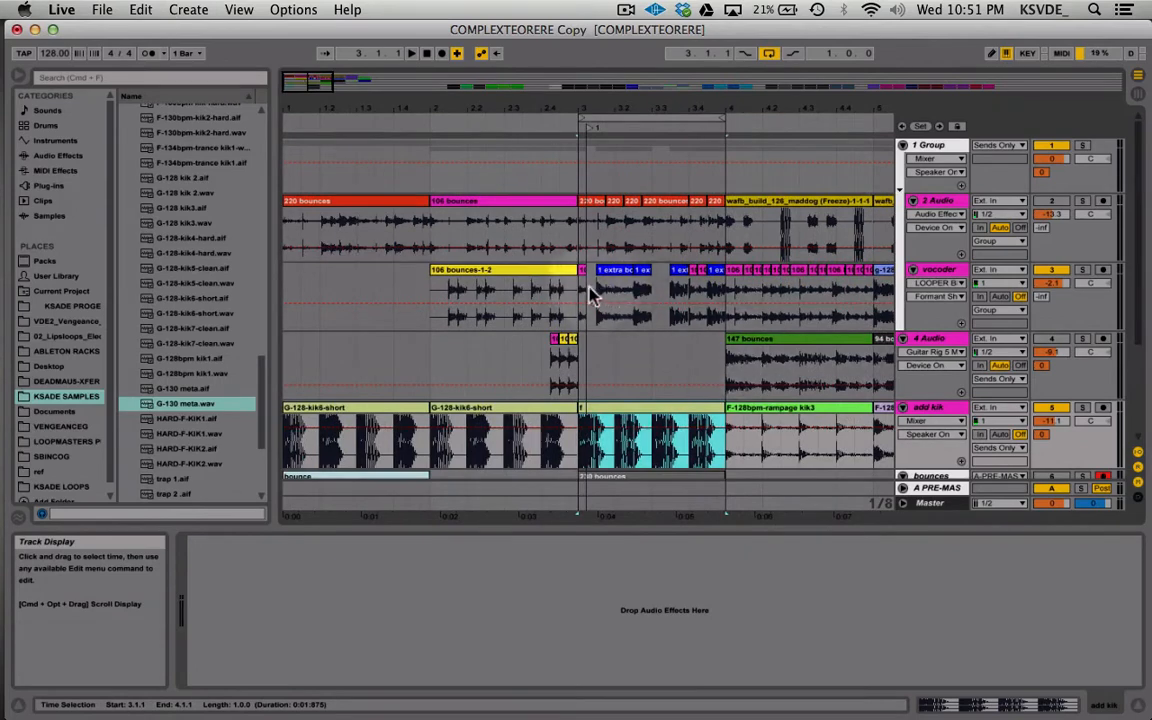
- Solo the vocoder track and set the LOOPER BIG ROOMA rack's Dry/Wet macro to 85.8 % while auditioning bar 3
click(938, 270)
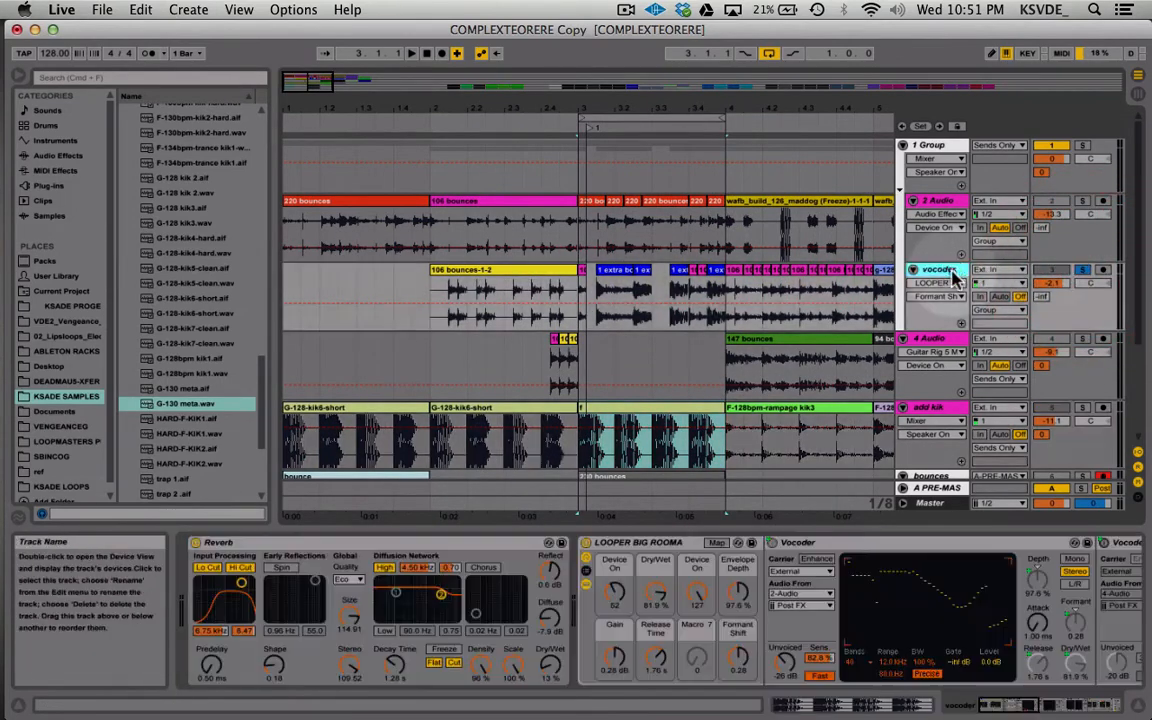
click(660, 595)
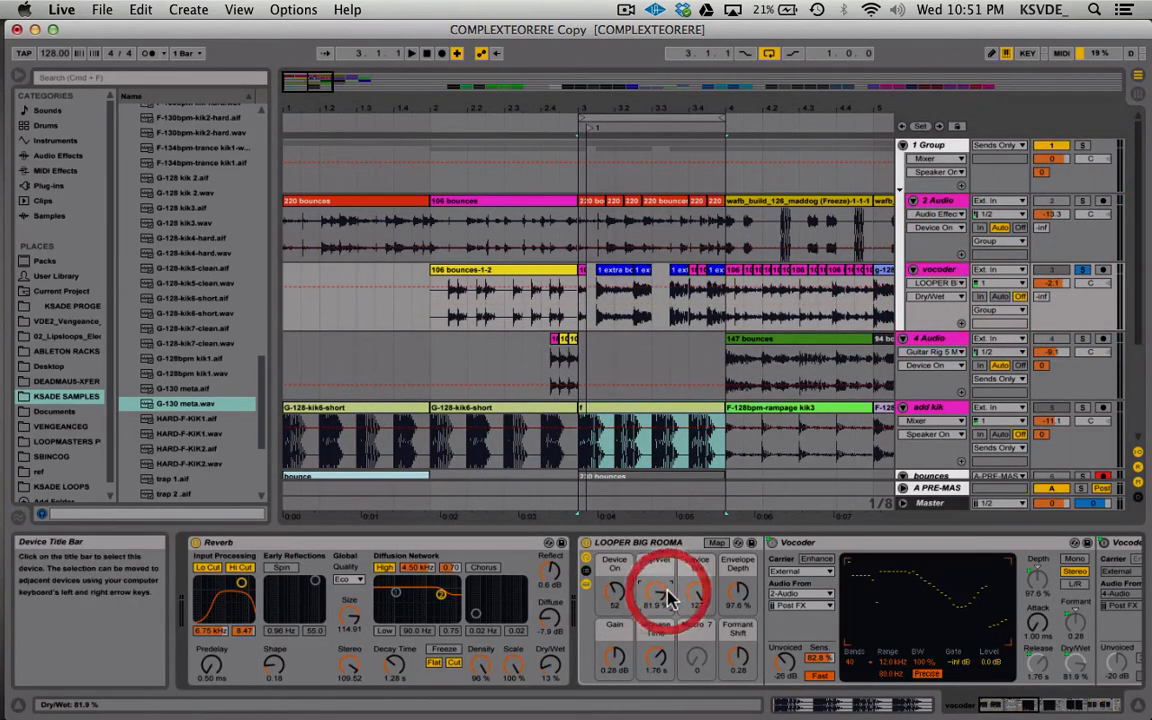
key(space)
key(Delete)
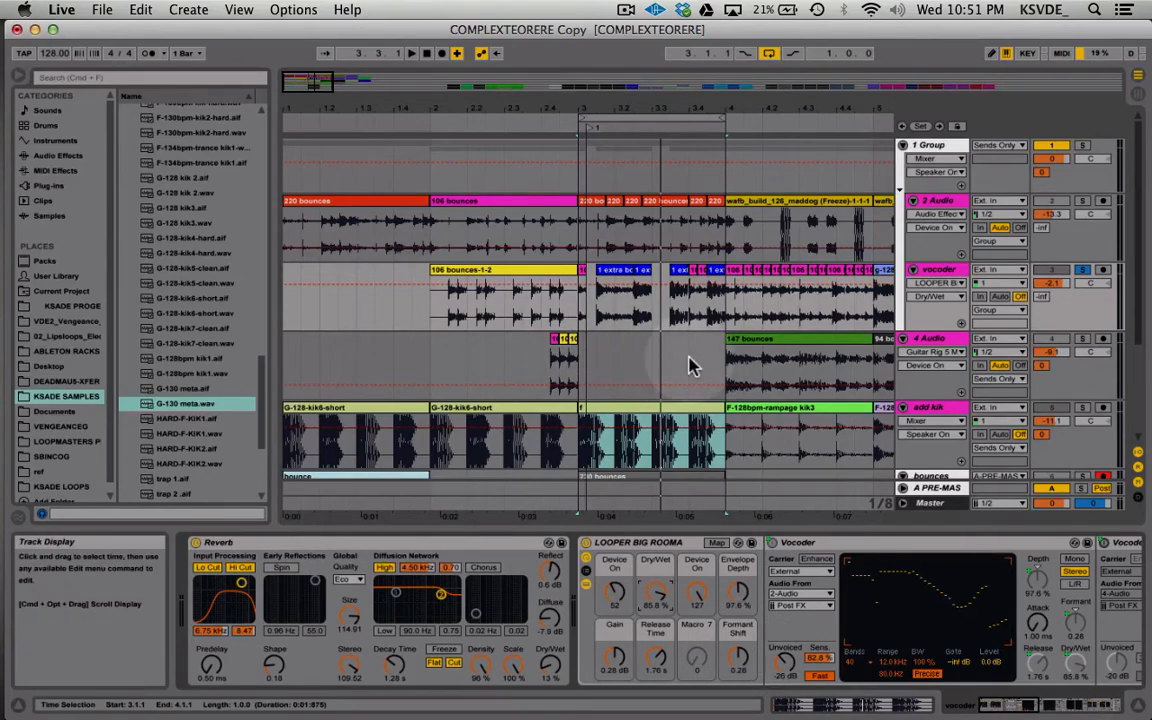
- Set the LOOPER BIG ROOMA rack's Formant Shift macro to 8.22 during playback and take the vocoder track out of solo
scroll(689, 362, right, 5)
scroll(689, 362, down, 1)
scroll(689, 362, down, 5)
scroll(689, 362, left, 2)
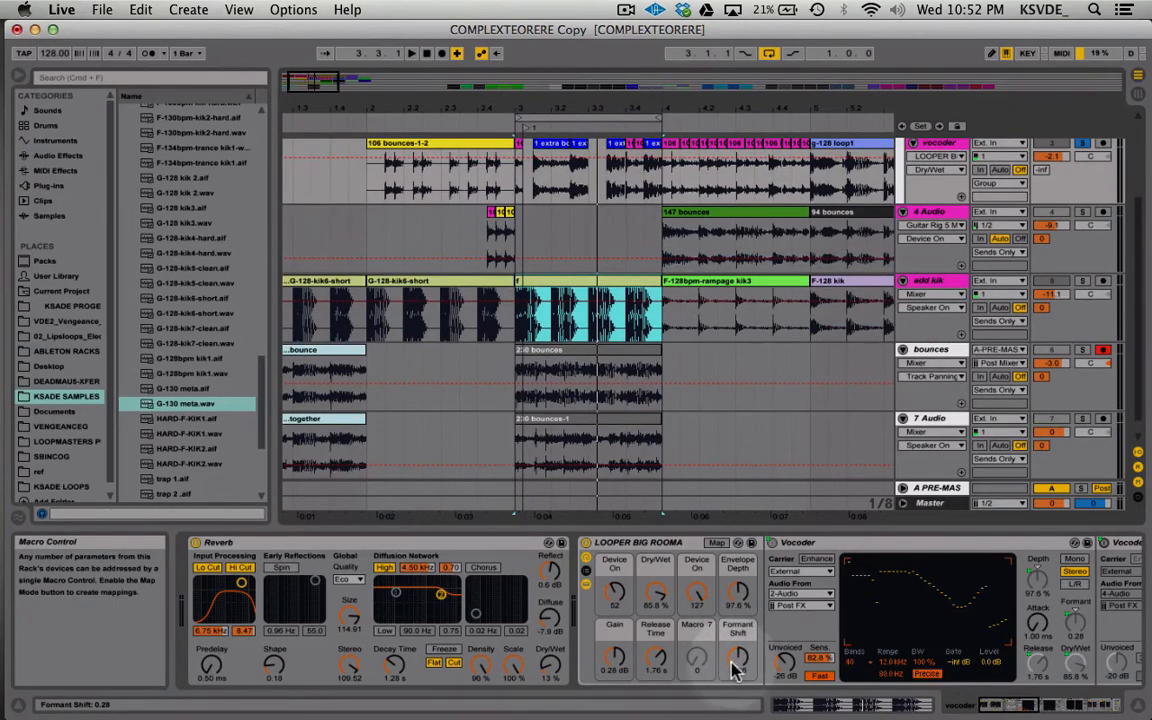
key(space)
mouse_move(733, 670)
mouse_down()
mouse_move(733, 706)
mouse_move(733, 676)
mouse_up()
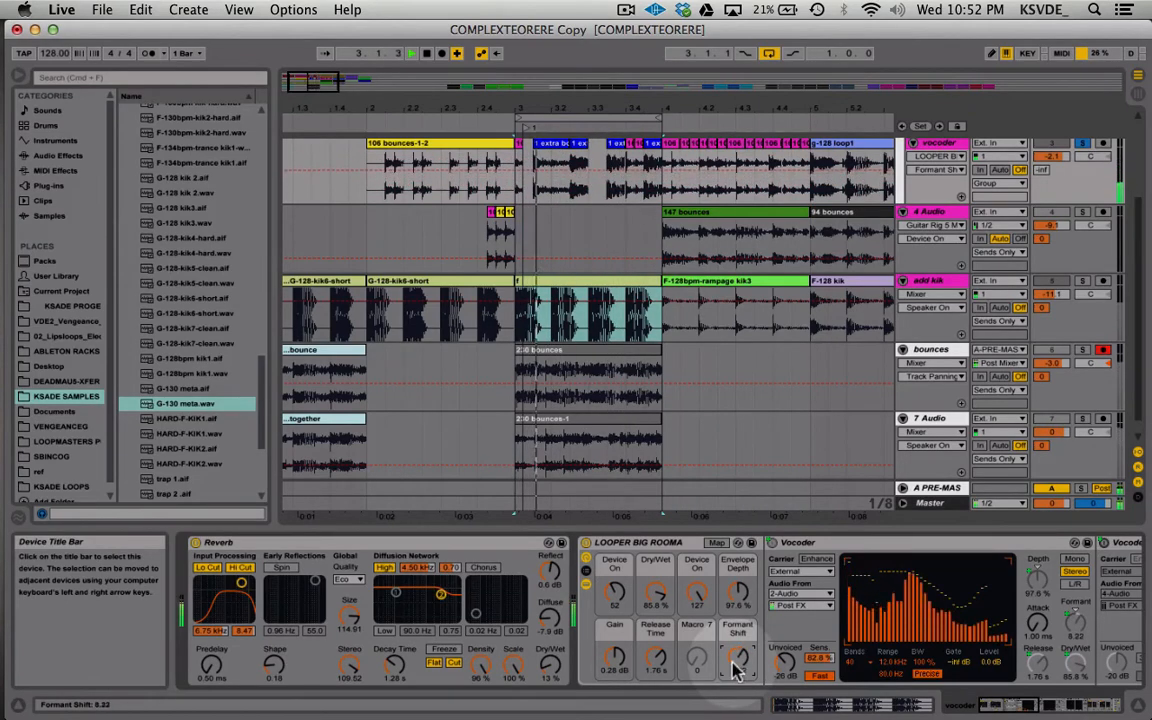
click(1084, 146)
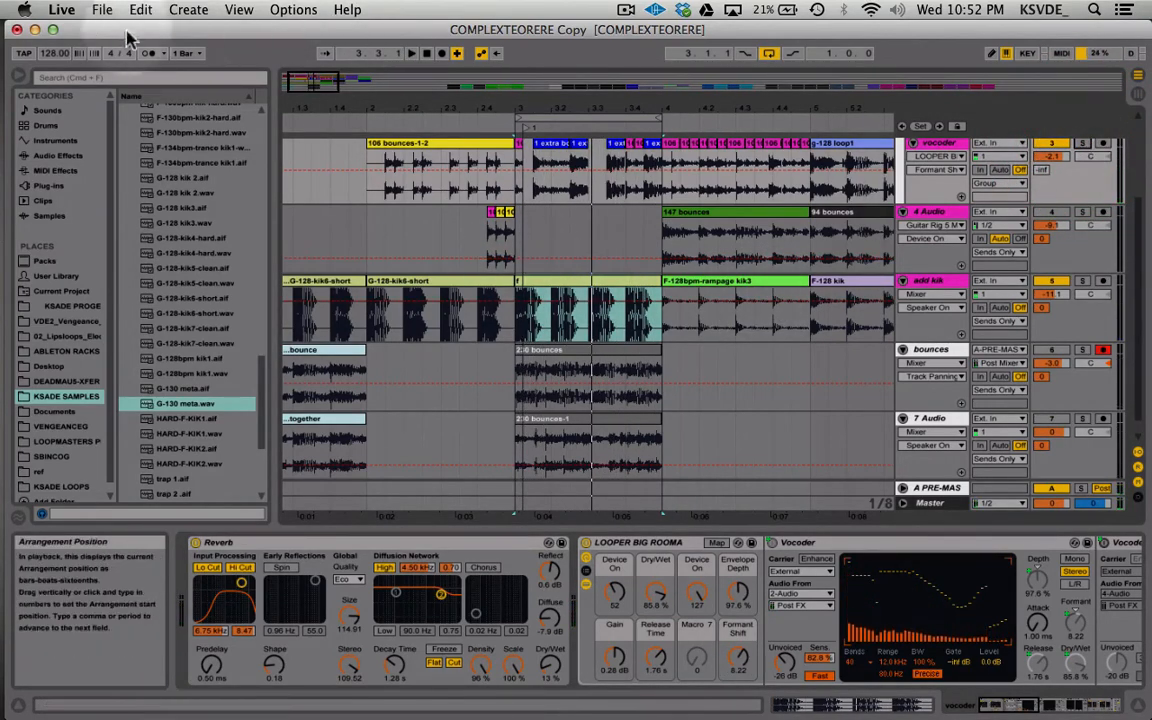
- Open the recent Live Set COMPLEXTEORERE.als, saving the changes to COMPLEXTEORERE Copy
click(104, 9)
mouse_move(190, 66)
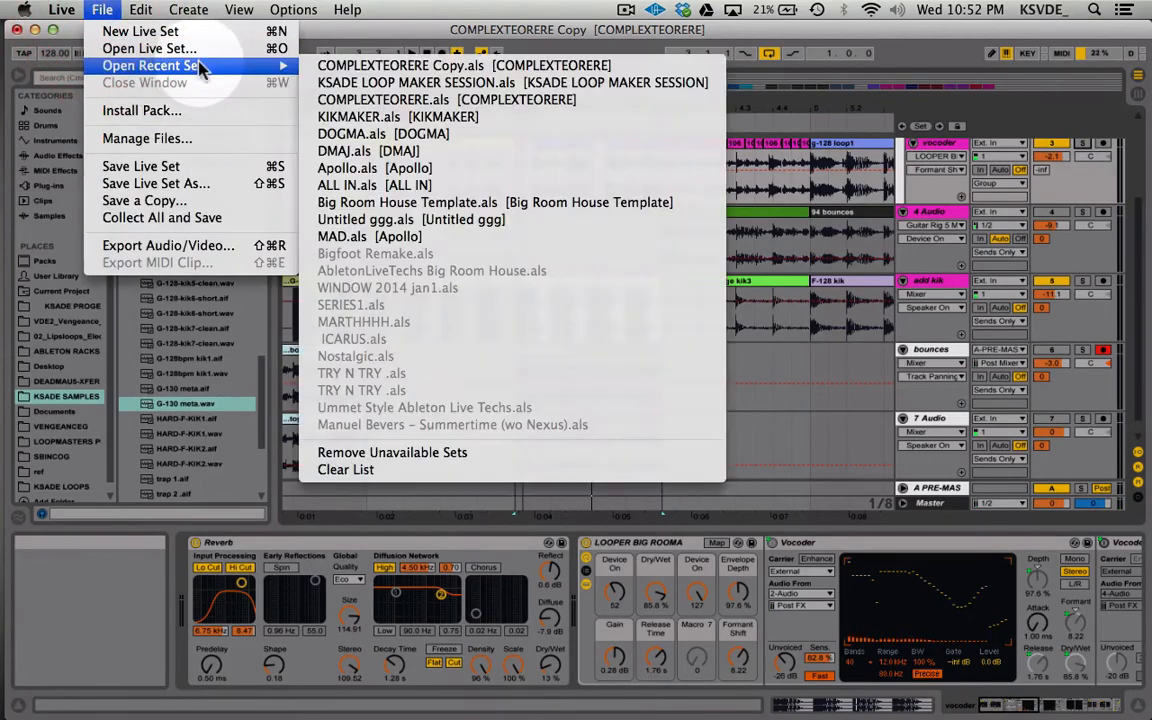
click(420, 100)
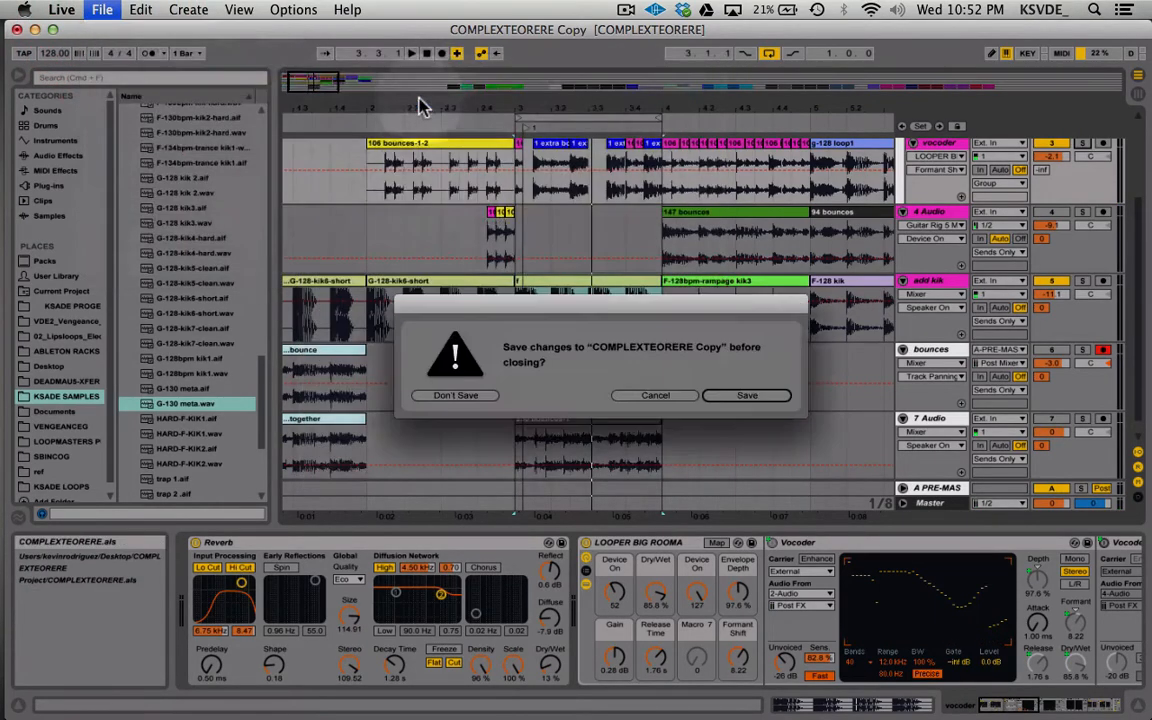
click(739, 390)
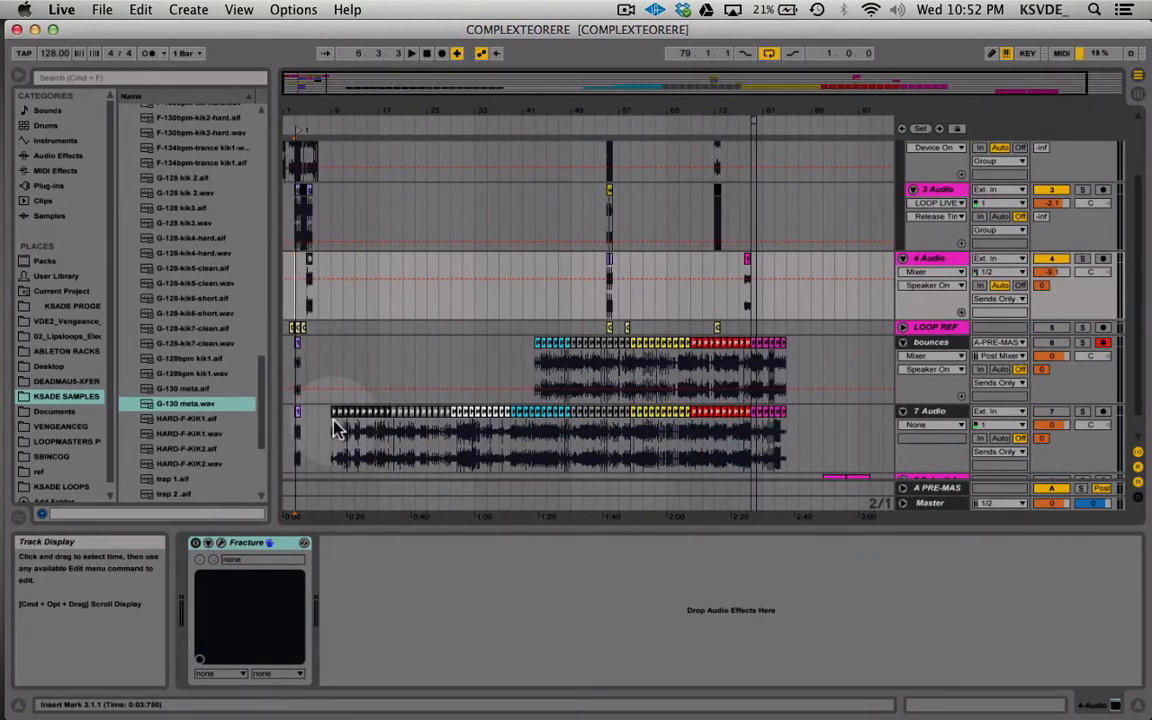
- Select the Ksade minimal Loop 1 clip at bar 9 on the 7 Audio track and show its audio file in Finder
scroll(790, 388, down, 2)
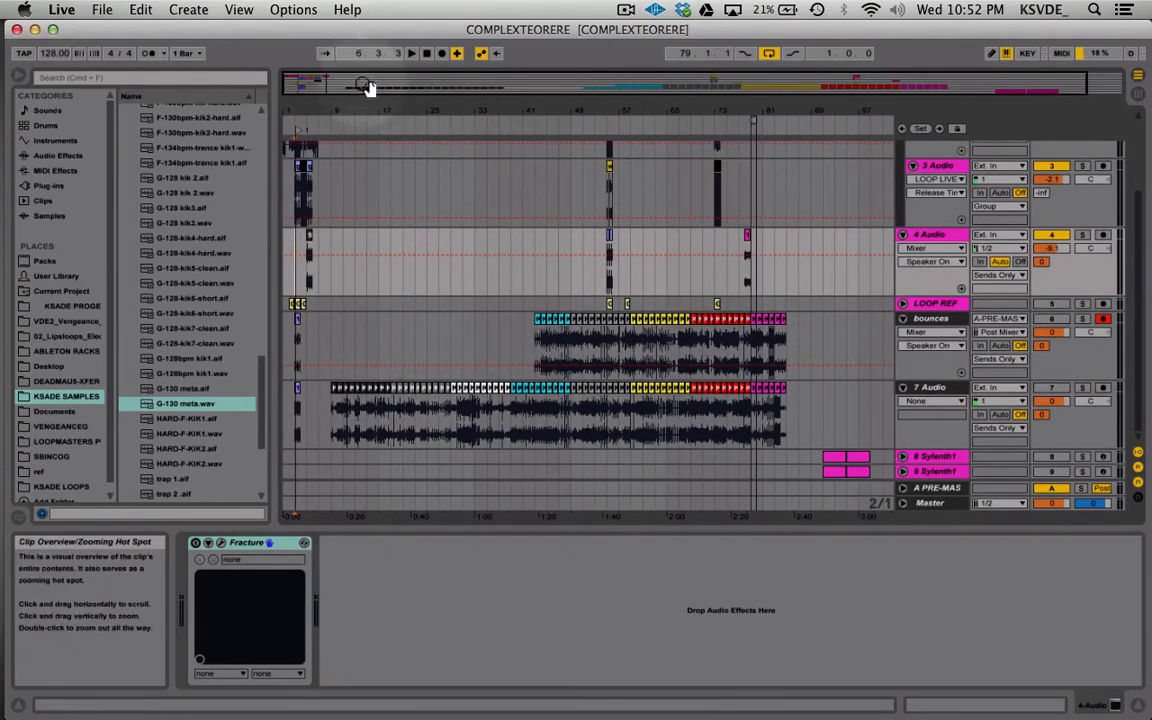
drag(369, 88, 374, 168)
scroll(497, 296, left, 10)
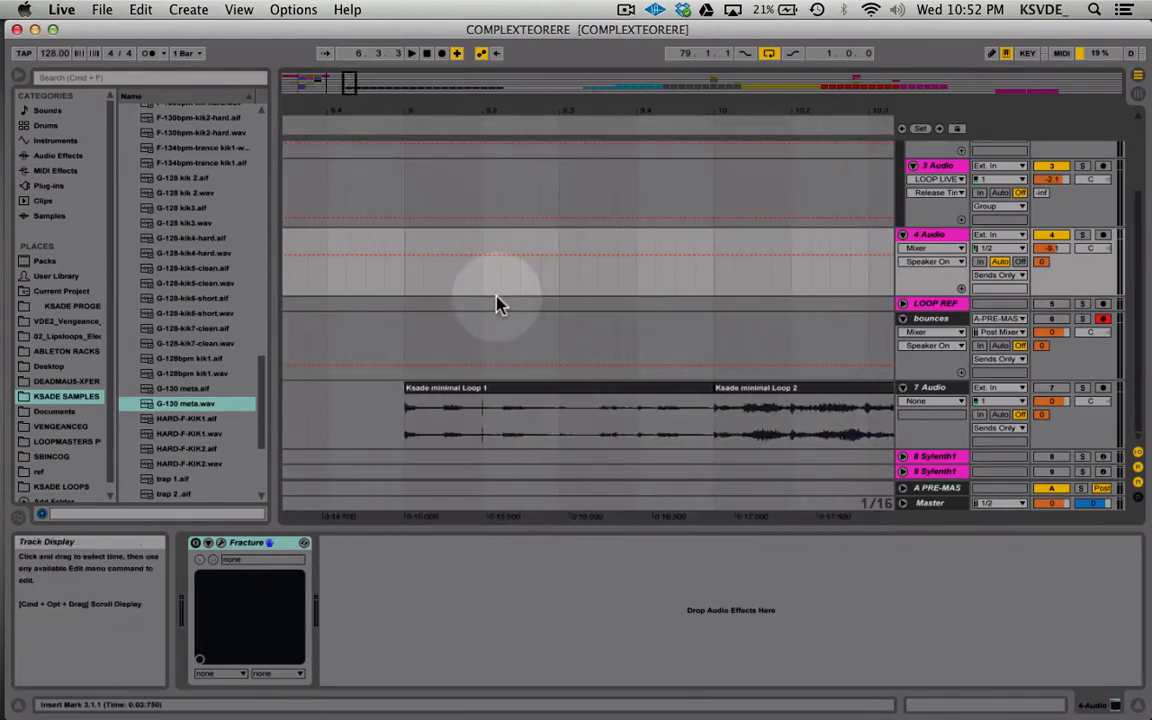
click(503, 392)
scroll(503, 395, right, 3)
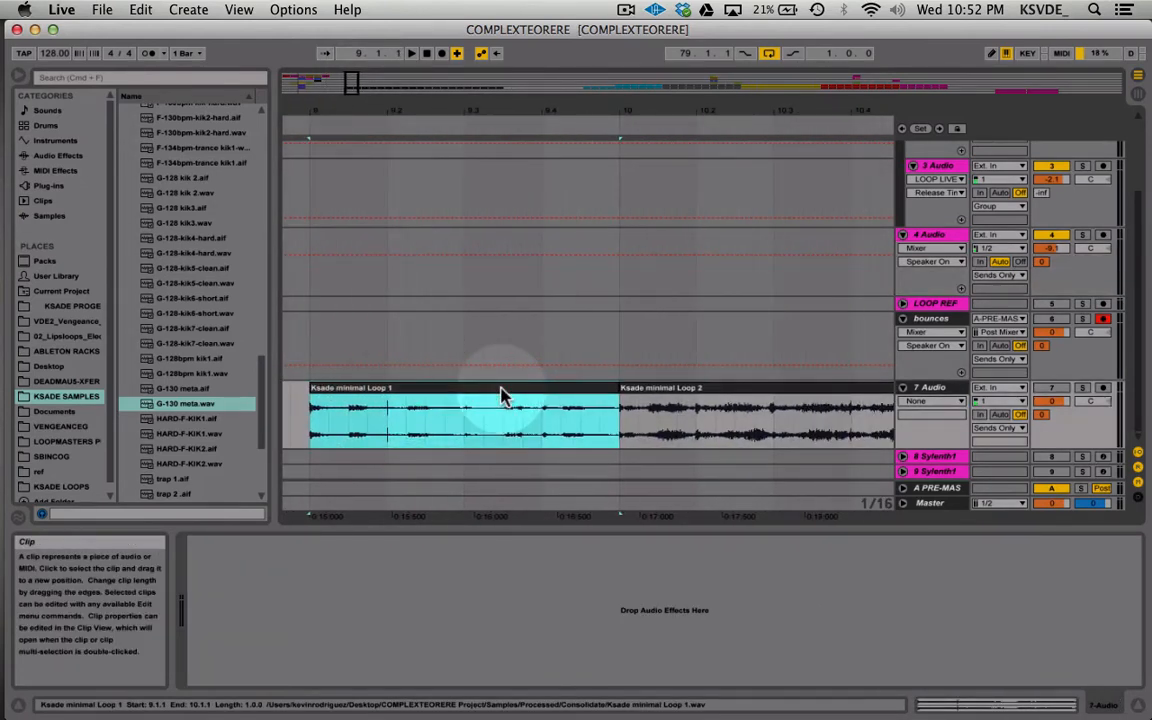
right_click(408, 404)
click(487, 205)
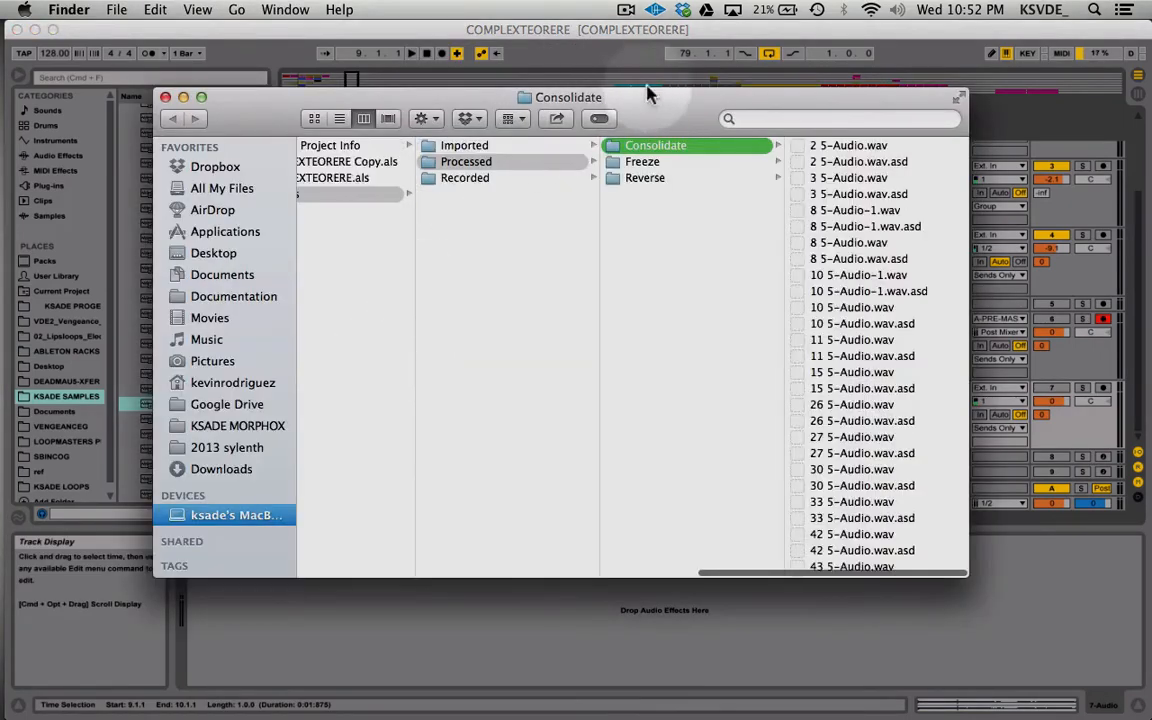
- Look through the Ksade minimal Loop files in the Consolidate folder, and close the Finder window to return to Live
scroll(668, 370, down, 15)
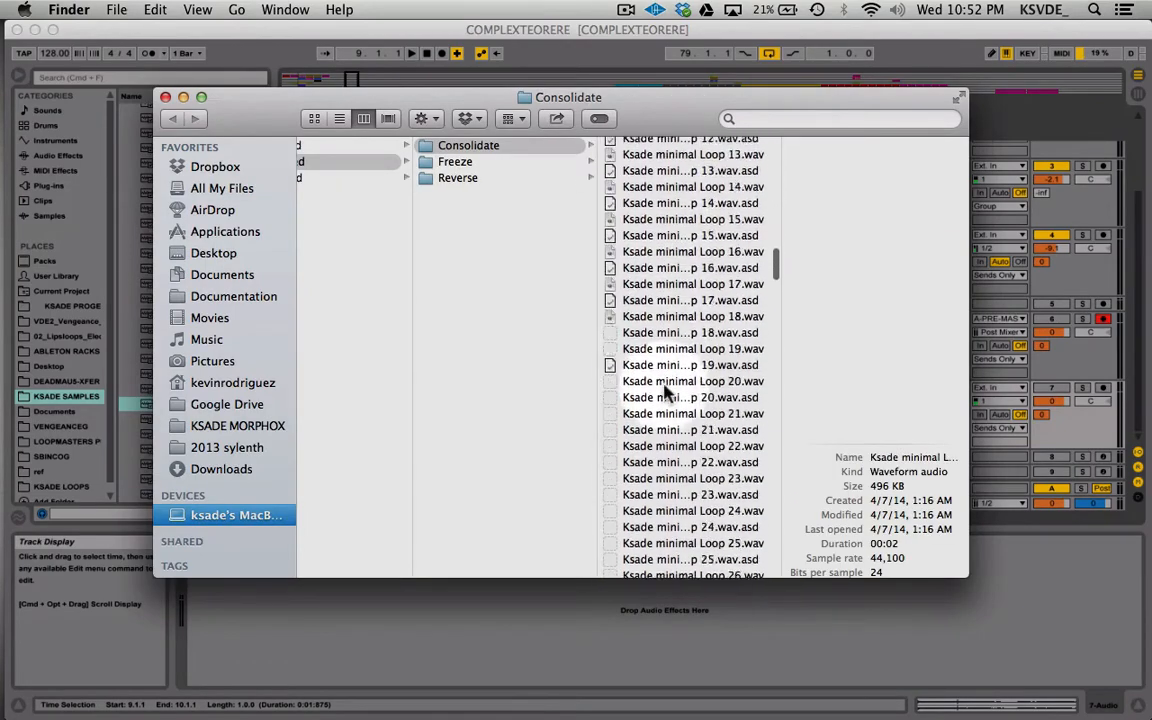
scroll(665, 393, up, 8)
scroll(640, 393, up, 10)
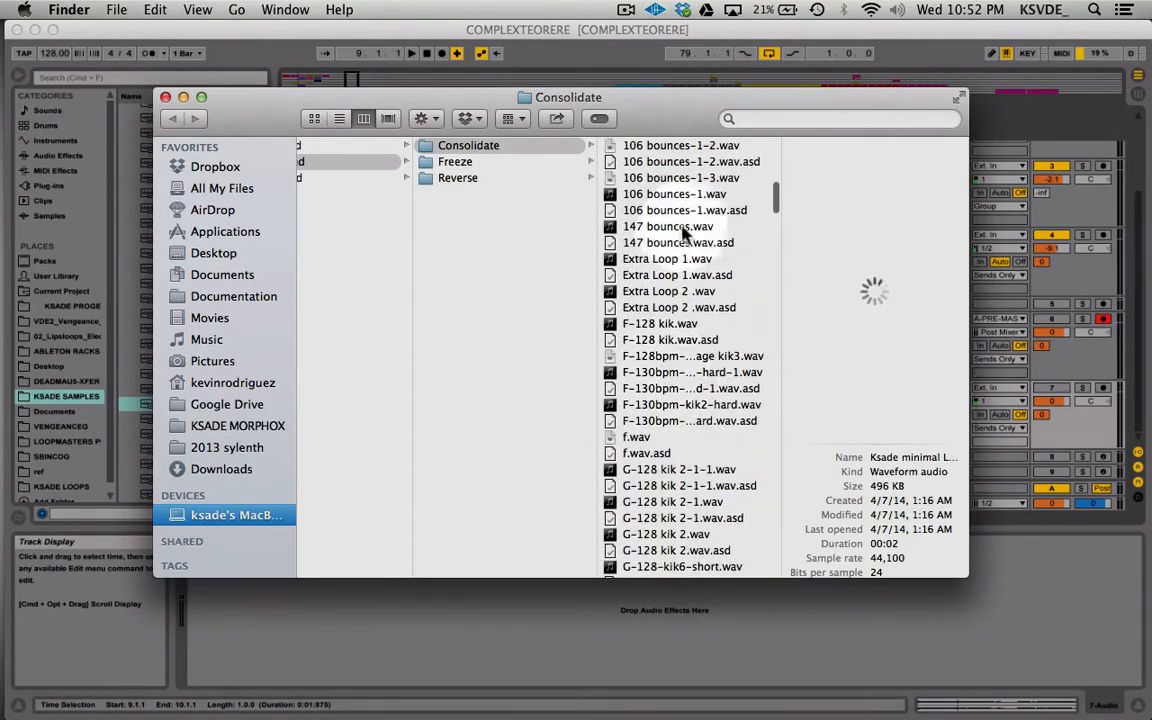
scroll(616, 200, down, 3)
scroll(668, 470, down, 10)
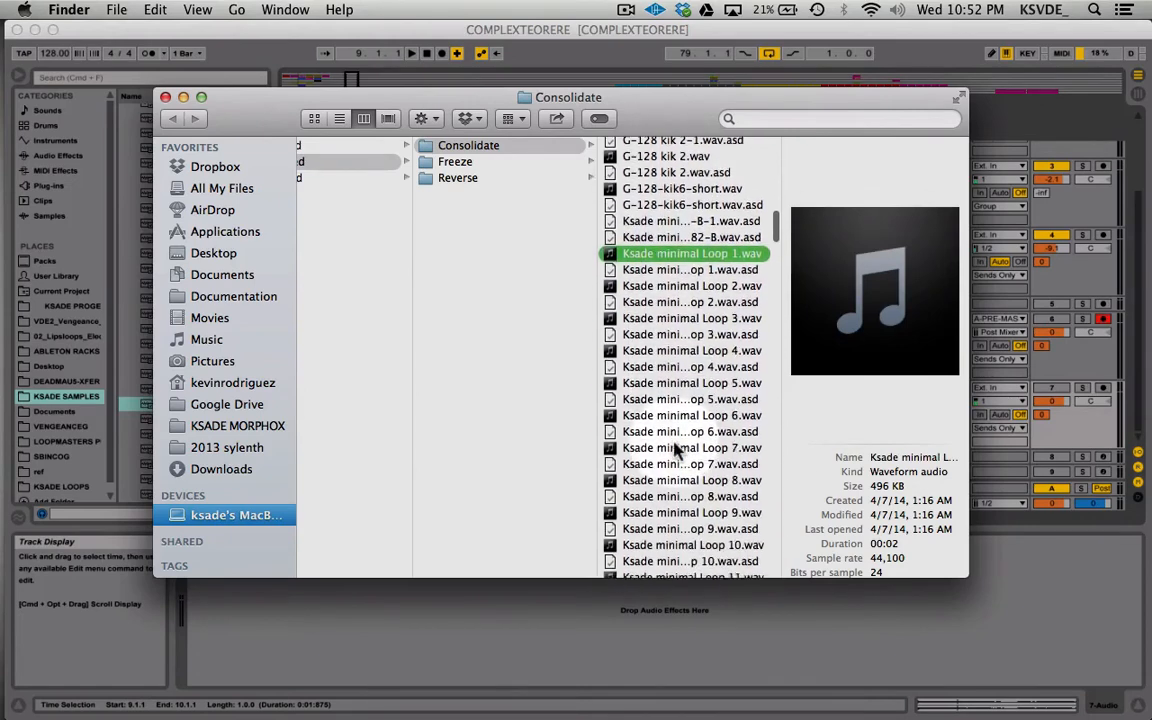
click(500, 330)
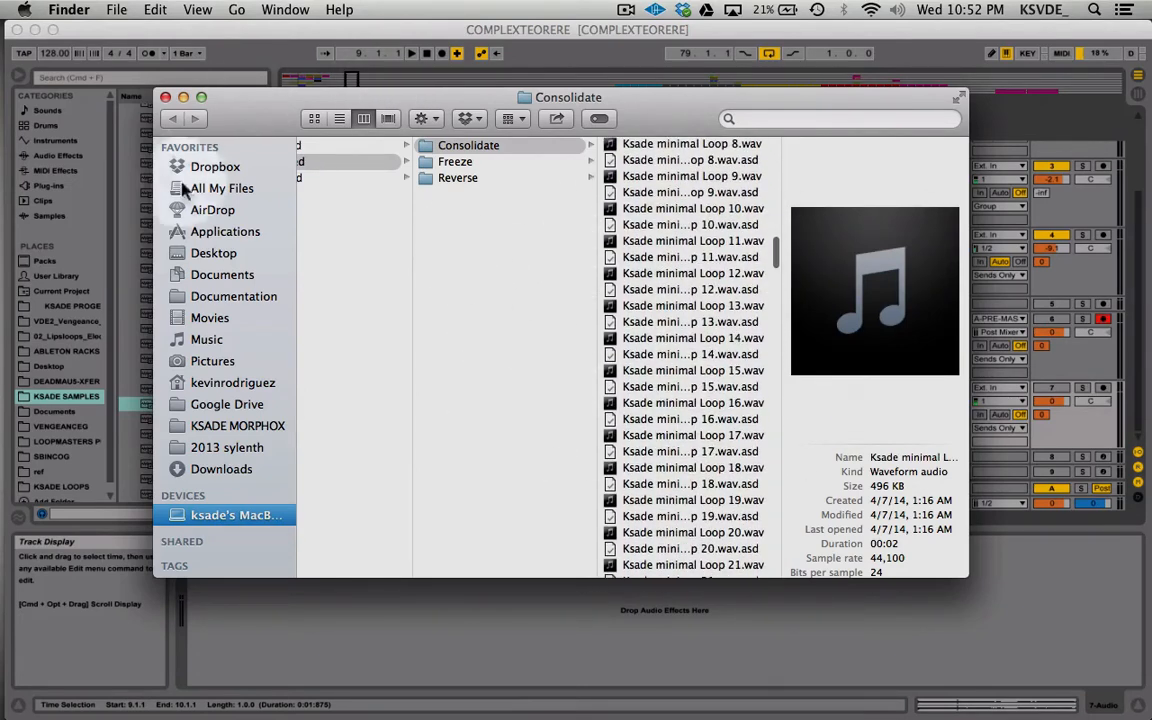
click(165, 97)
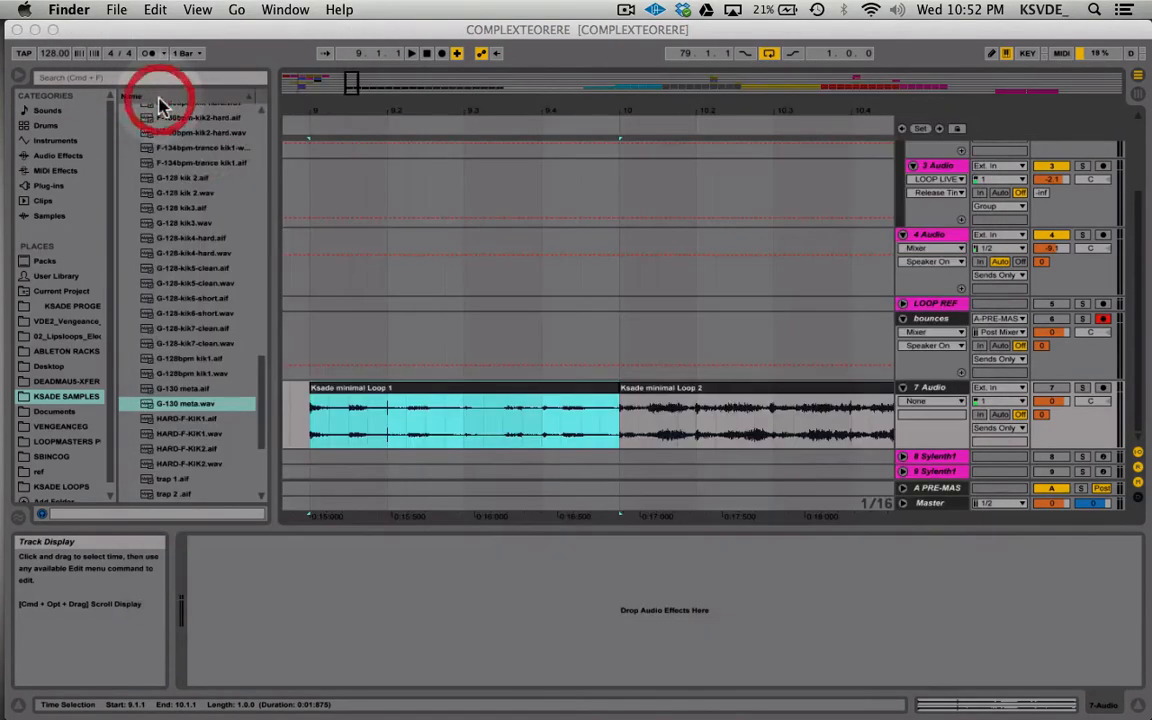
- Browse the loops in the KSADE LOOPS folder and highlight the matching bounced clips across the bounces and 7 Audio tracks
click(60, 480)
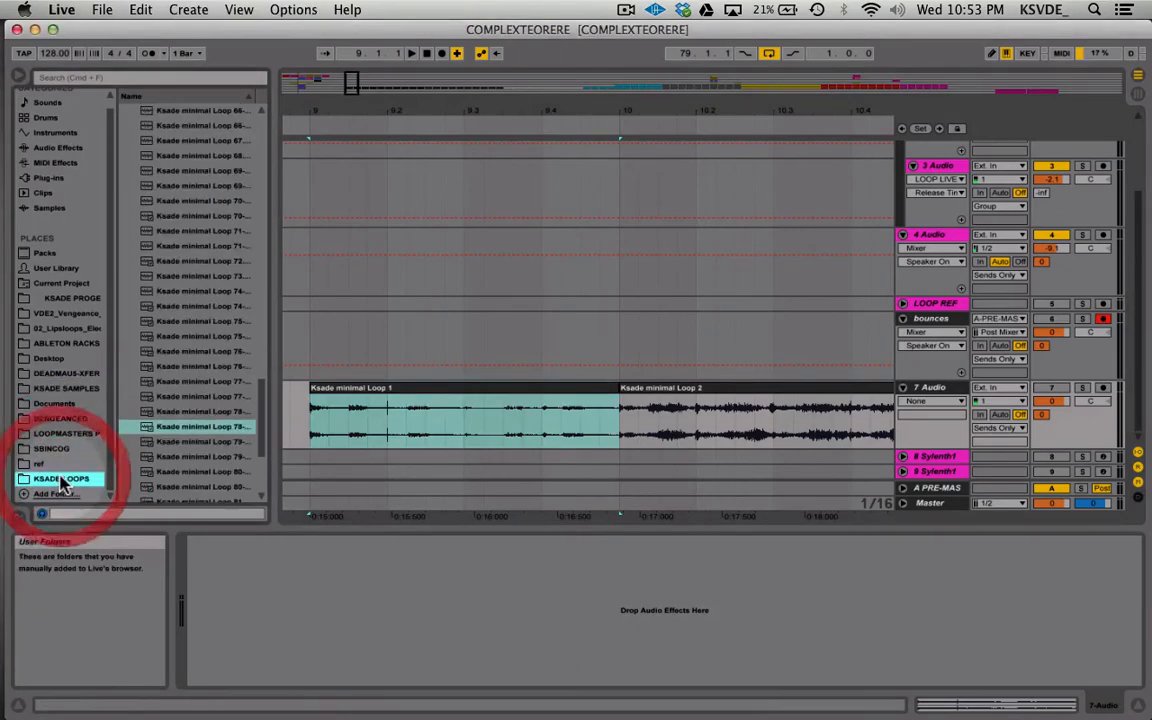
click(182, 427)
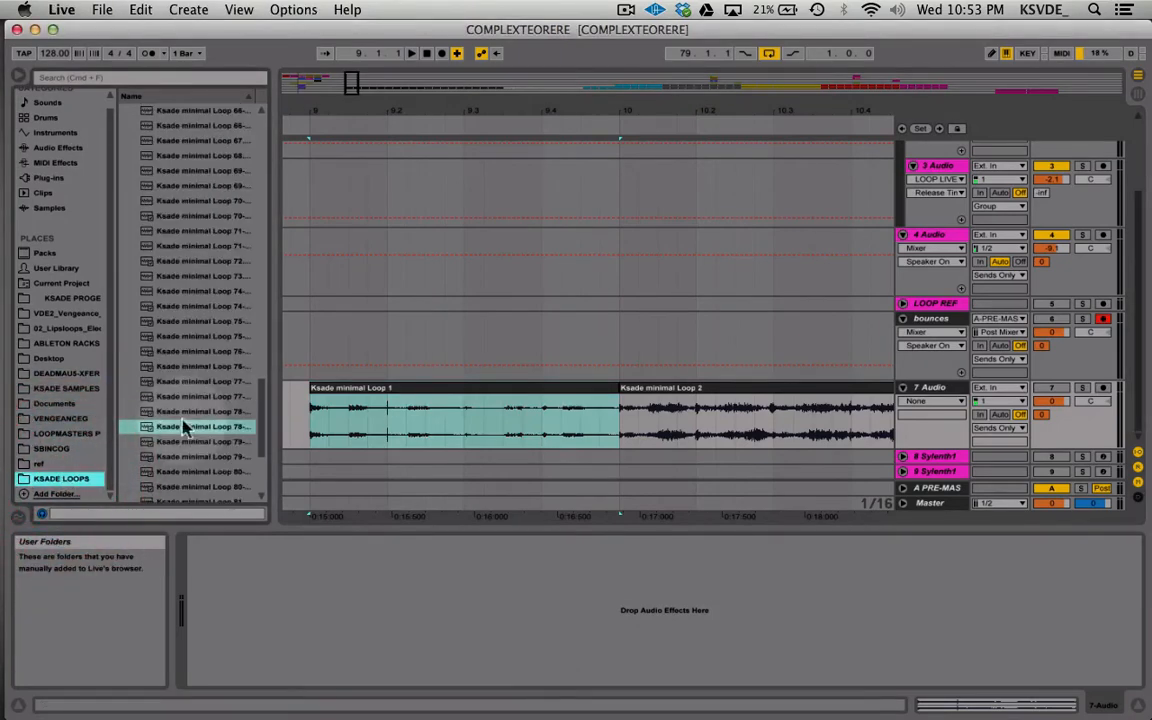
double_click(354, 84)
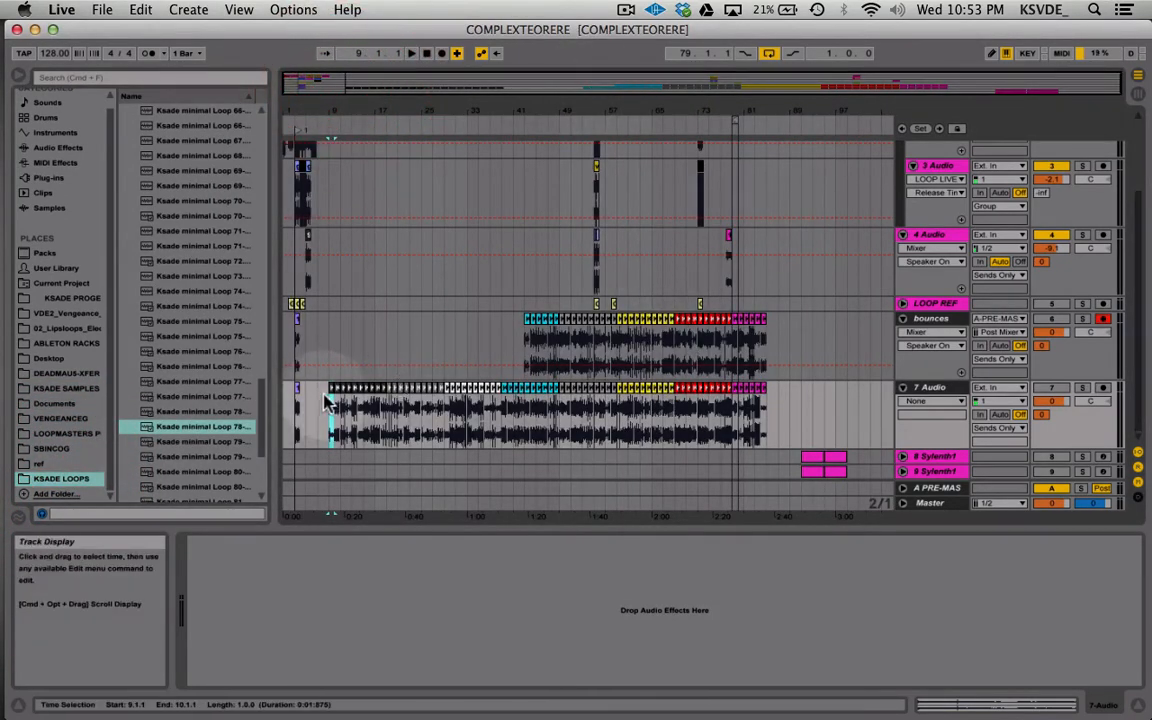
drag(325, 403, 780, 334)
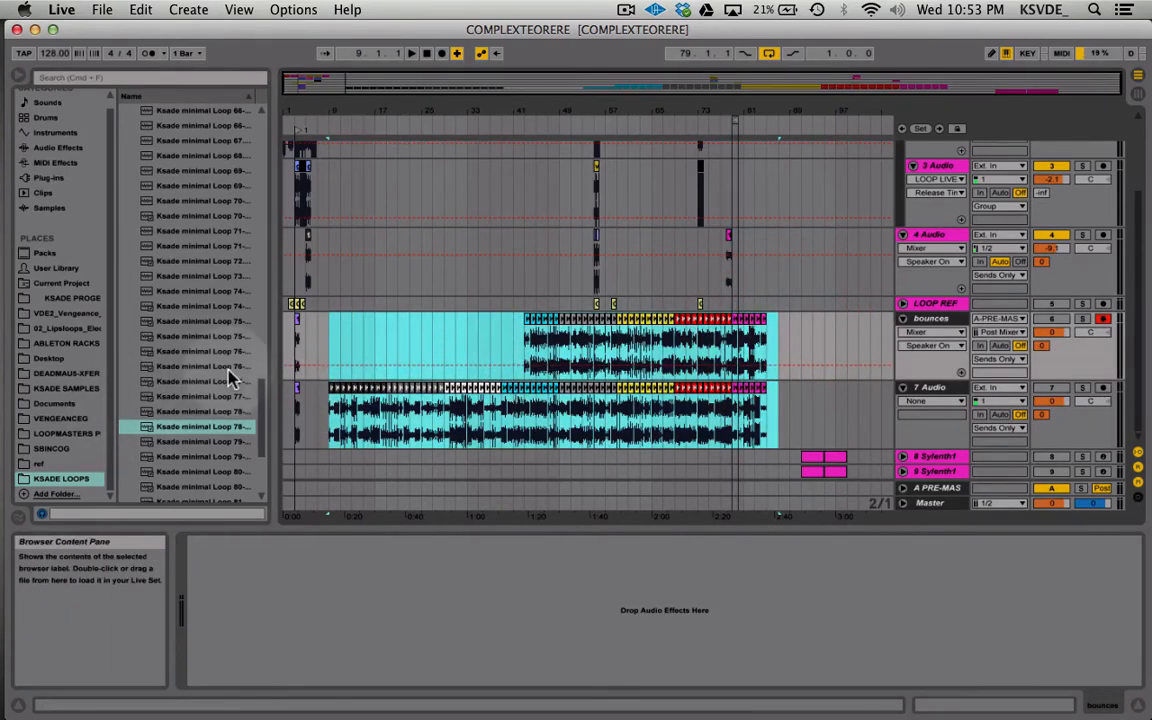
scroll(228, 385, down, 5)
scroll(228, 400, up, 15)
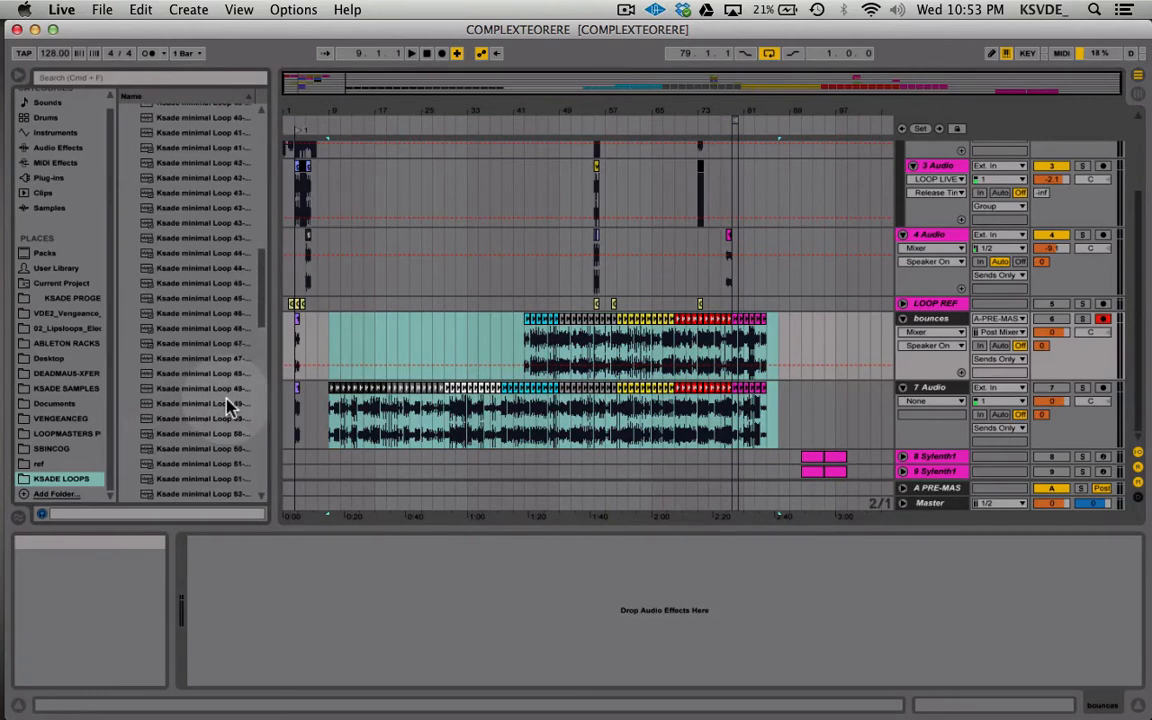
scroll(230, 406, down, 15)
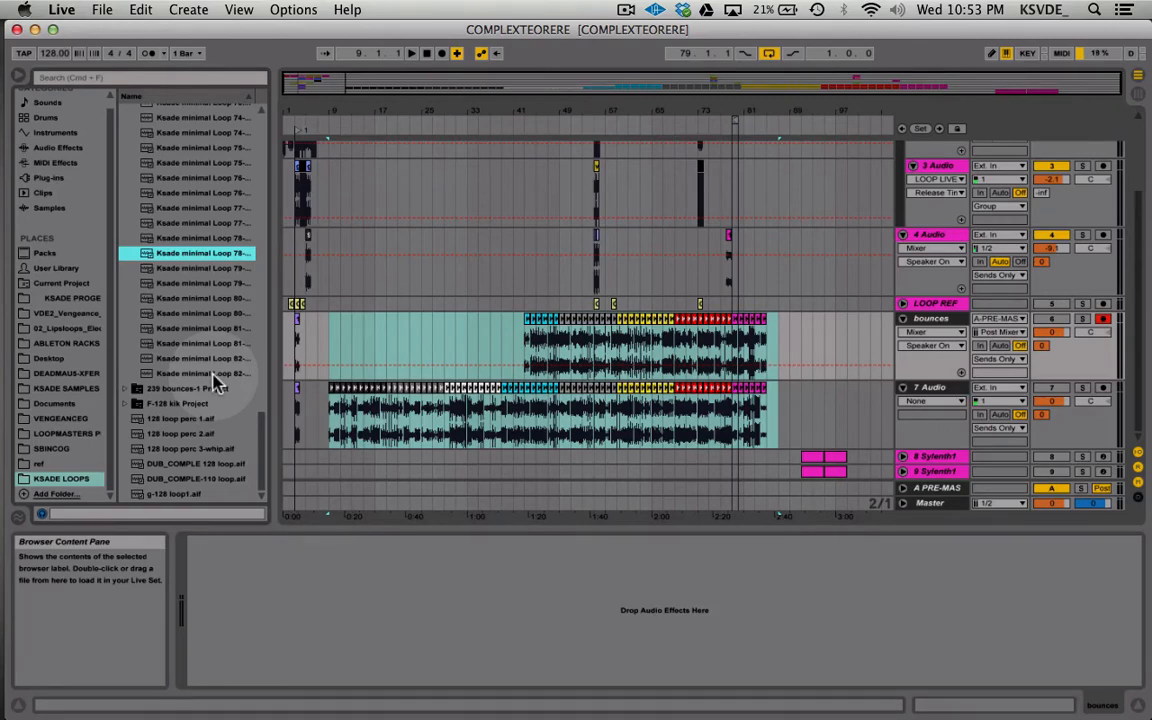
- Select bar 3 on the 4 Audio track, loop that one-bar range and start playback
scroll(725, 296, up, 5)
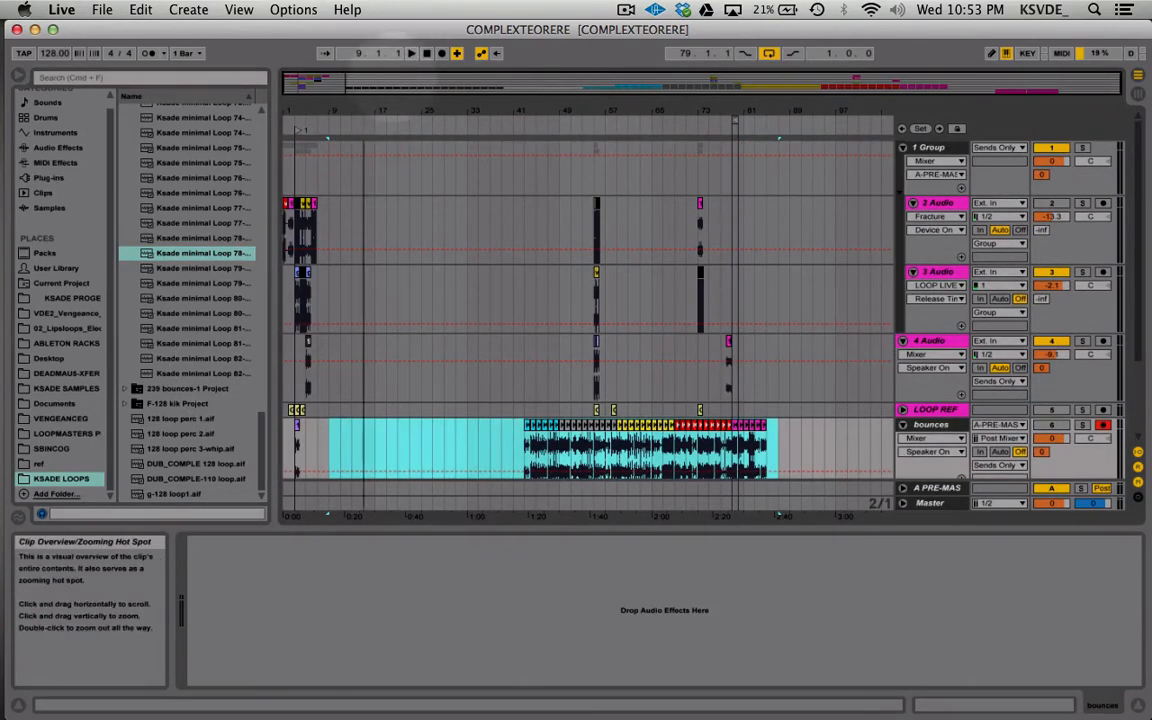
drag(394, 81, 514, 358)
click(330, 365)
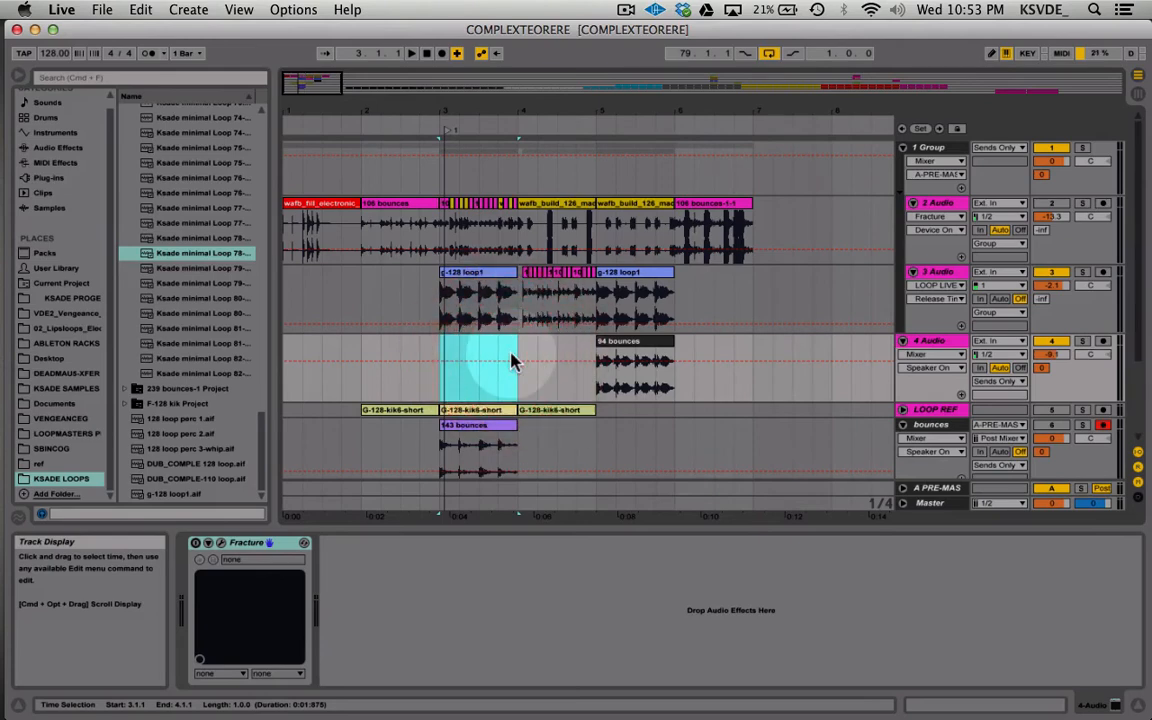
key(space)
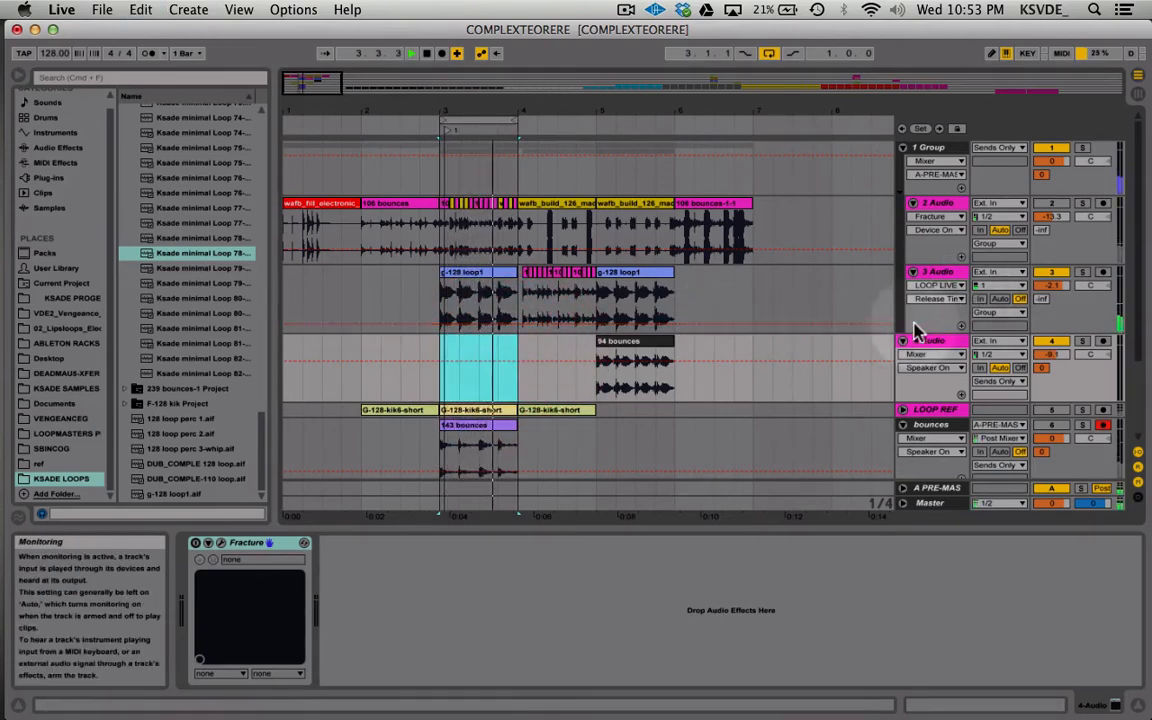
- Set the Formant Shift macro of the 3 Audio track's LOOP LIVE MACHINE rack to -21.3 while bar 3 plays
click(952, 271)
drag(743, 648, 743, 548)
click(656, 592)
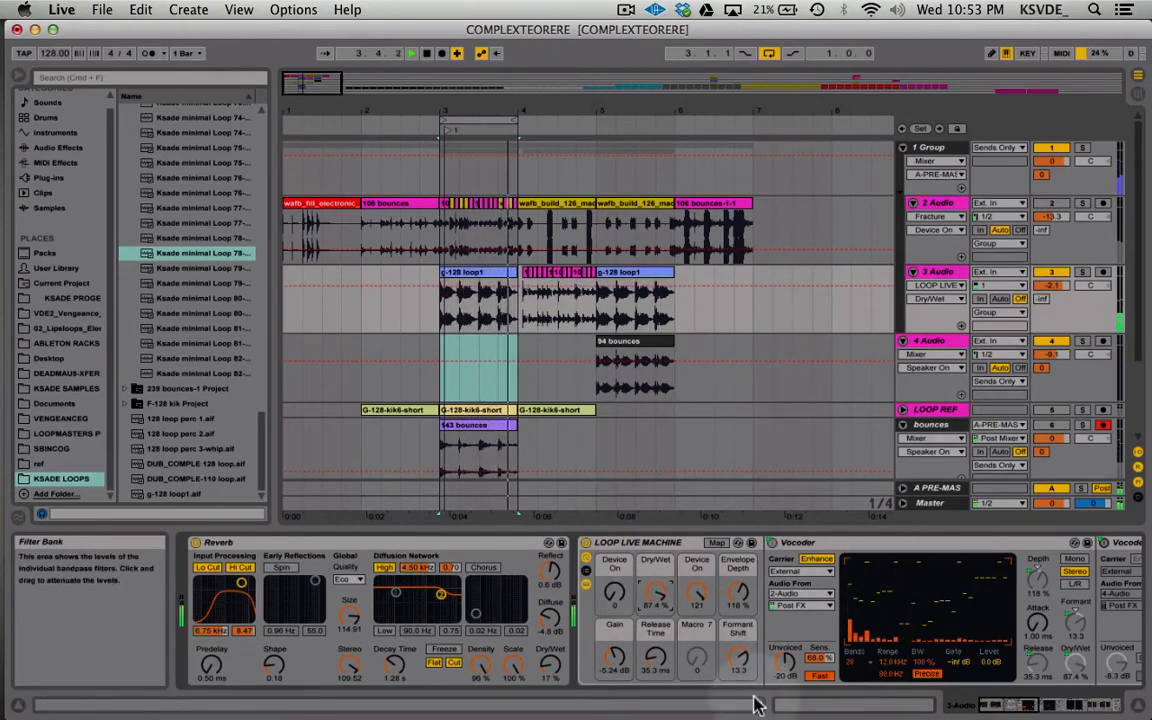
drag(740, 658, 740, 705)
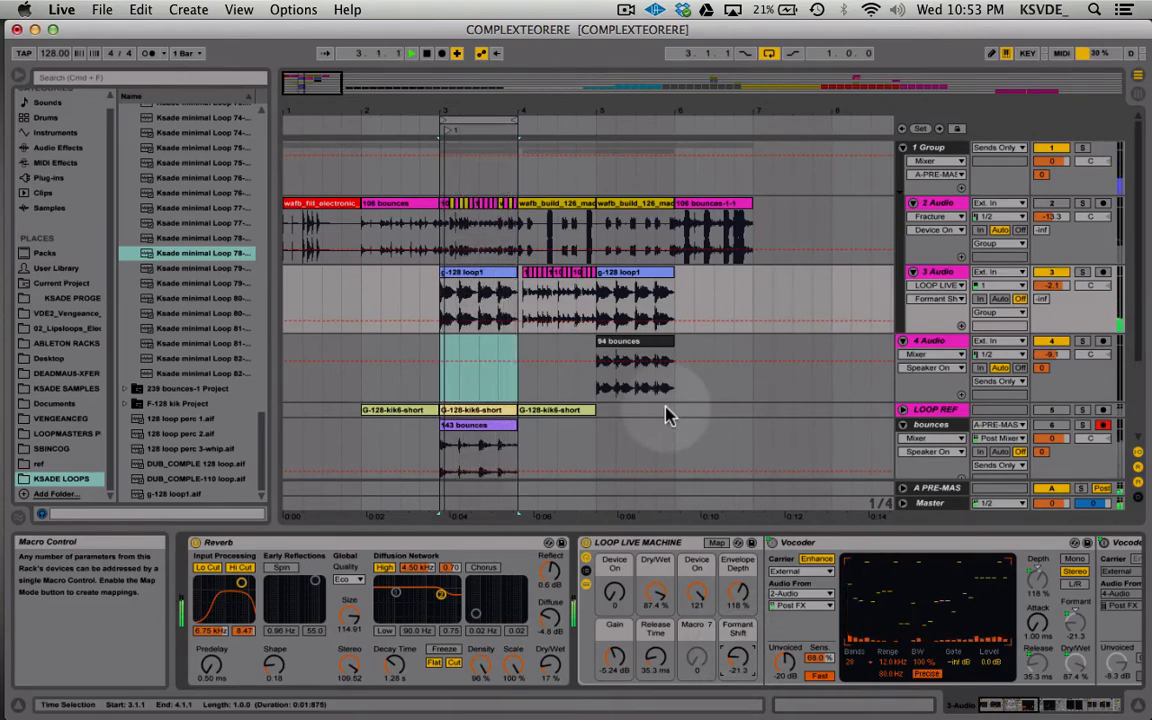
- Audition the bounced clips in bar 3 by soloing the bounces track and the 7 Audio track in turn
scroll(663, 411, down, 3)
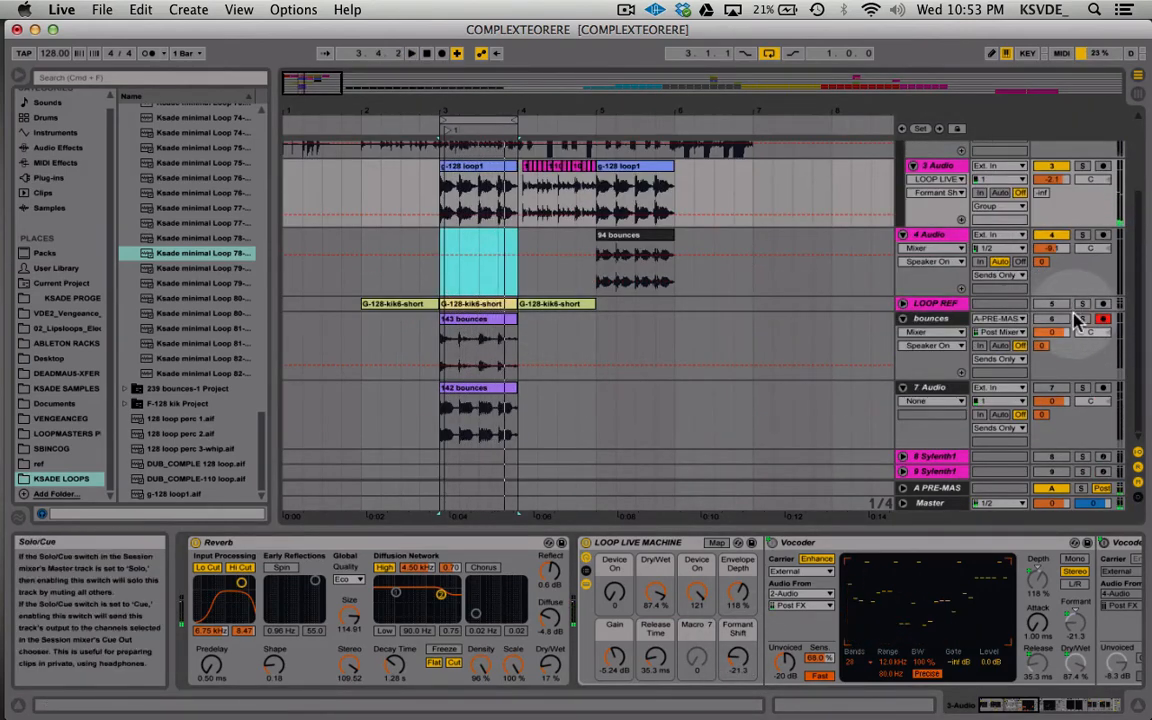
click(1080, 317)
click(1084, 388)
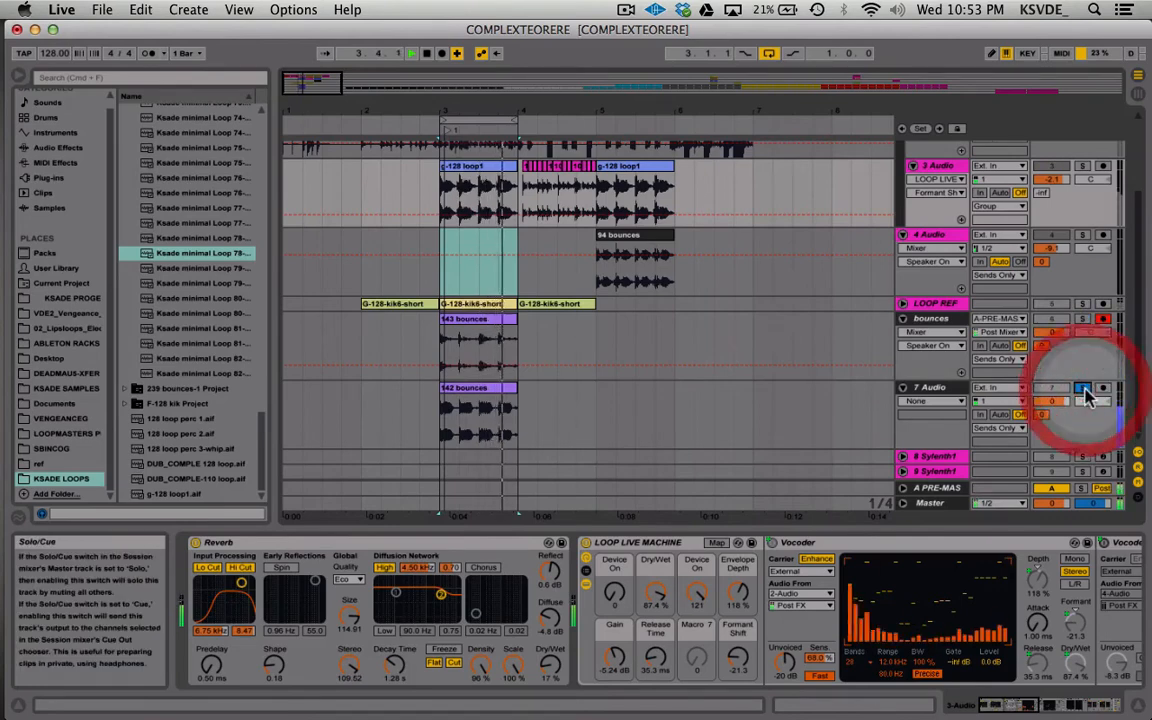
- Move the 143 bounces and 142 bounces clips together from bar 3 to bar 4
click(481, 330)
shift+click(484, 388)
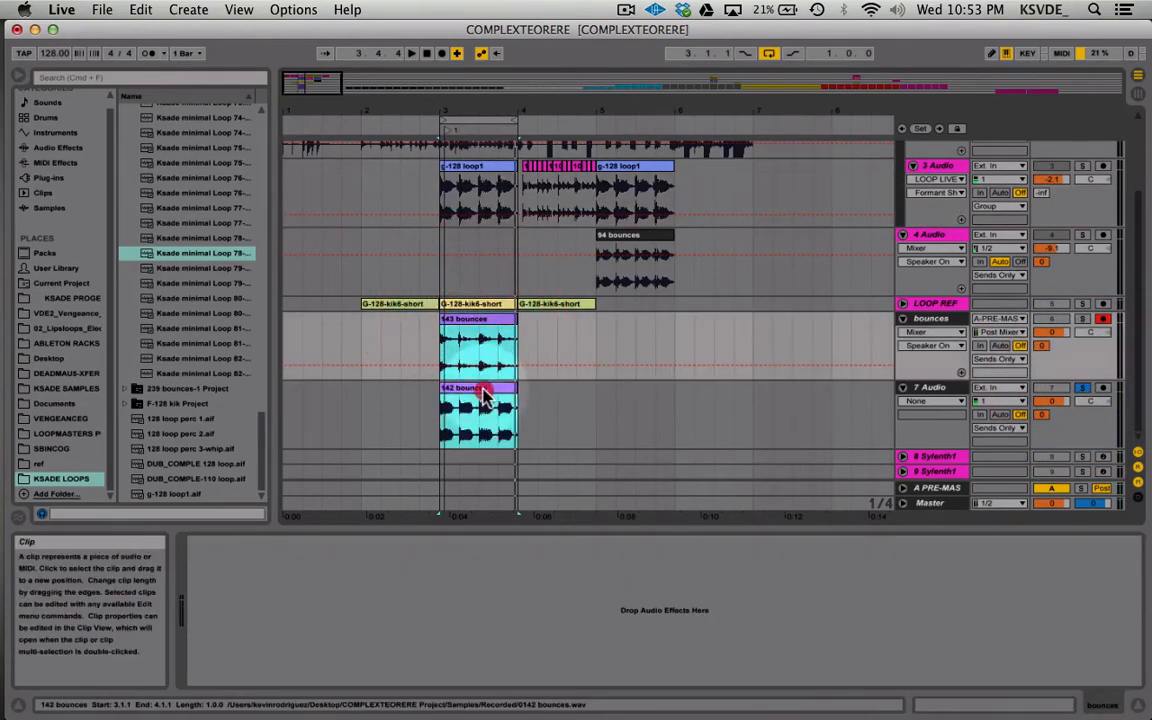
drag(483, 398, 563, 393)
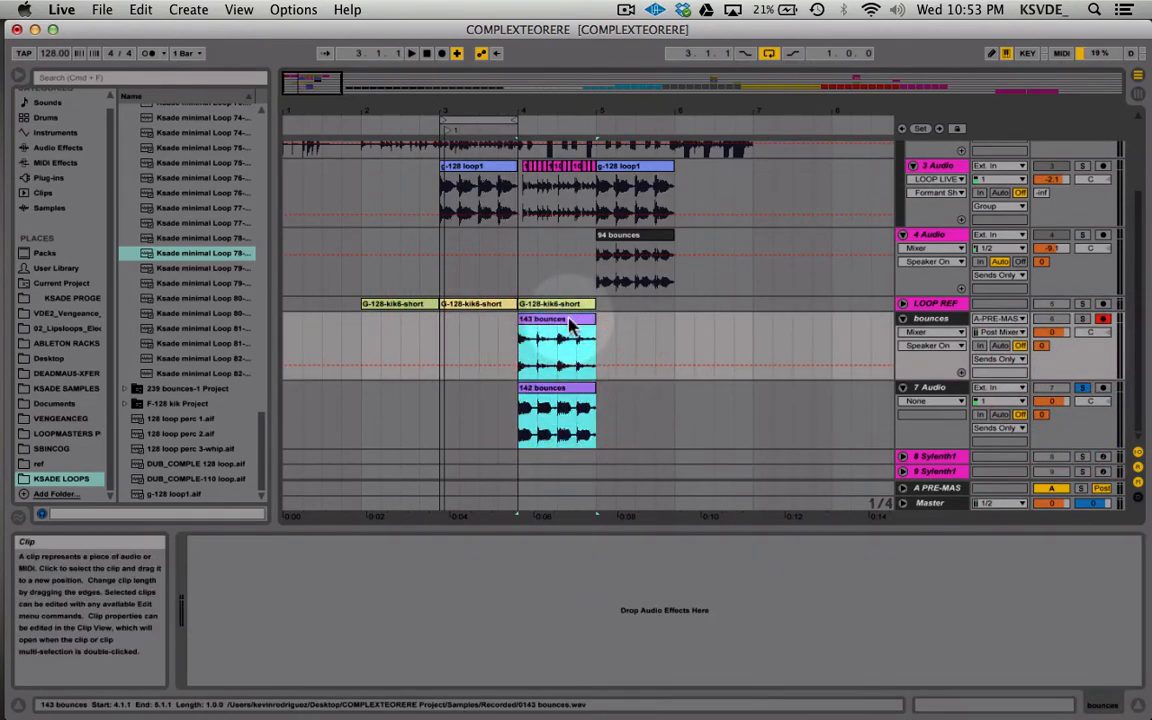
- Look over the rows of bounced Ksade minimal loops further along the arrangement and return to the opening bars
scroll(571, 326, right, 15)
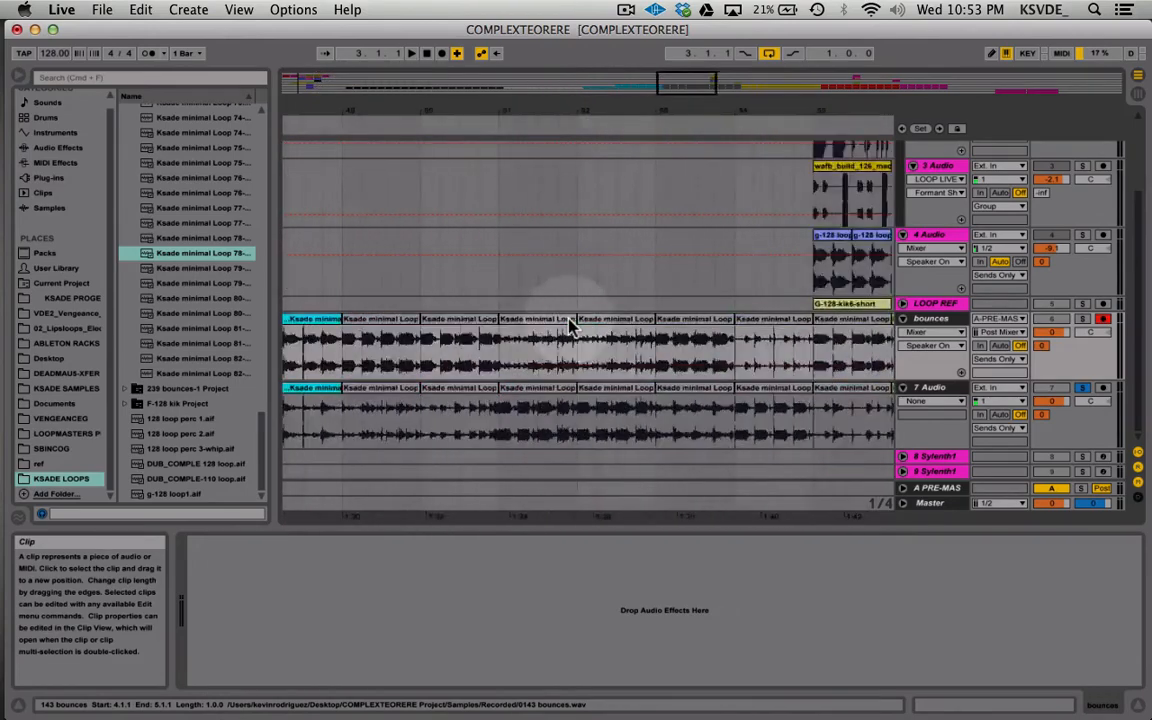
scroll(571, 326, right, 15)
scroll(571, 326, left, 20)
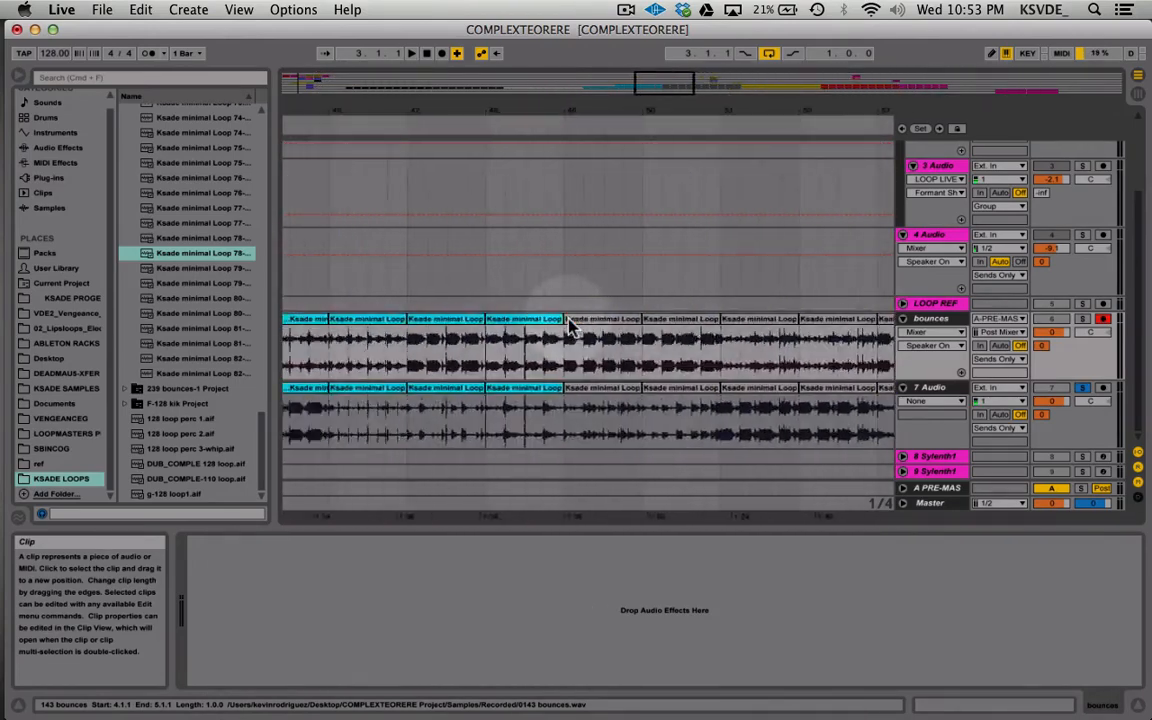
scroll(571, 326, right, 1)
scroll(571, 326, left, 20)
click(571, 326)
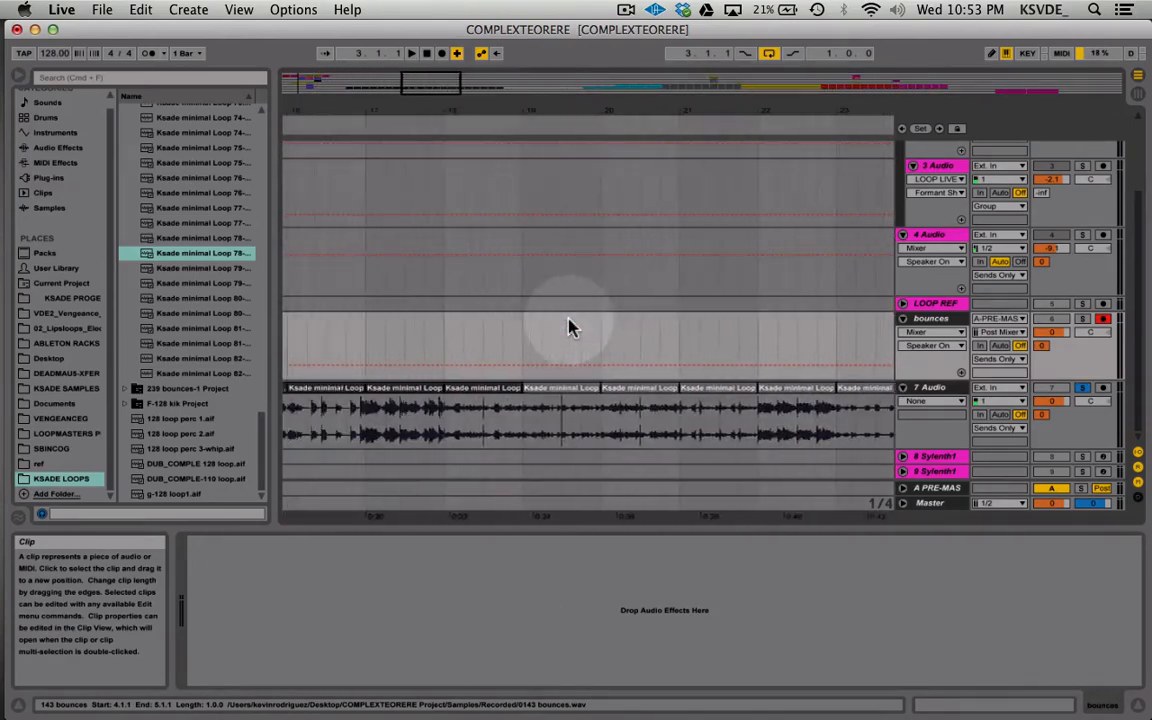
scroll(571, 326, left, 15)
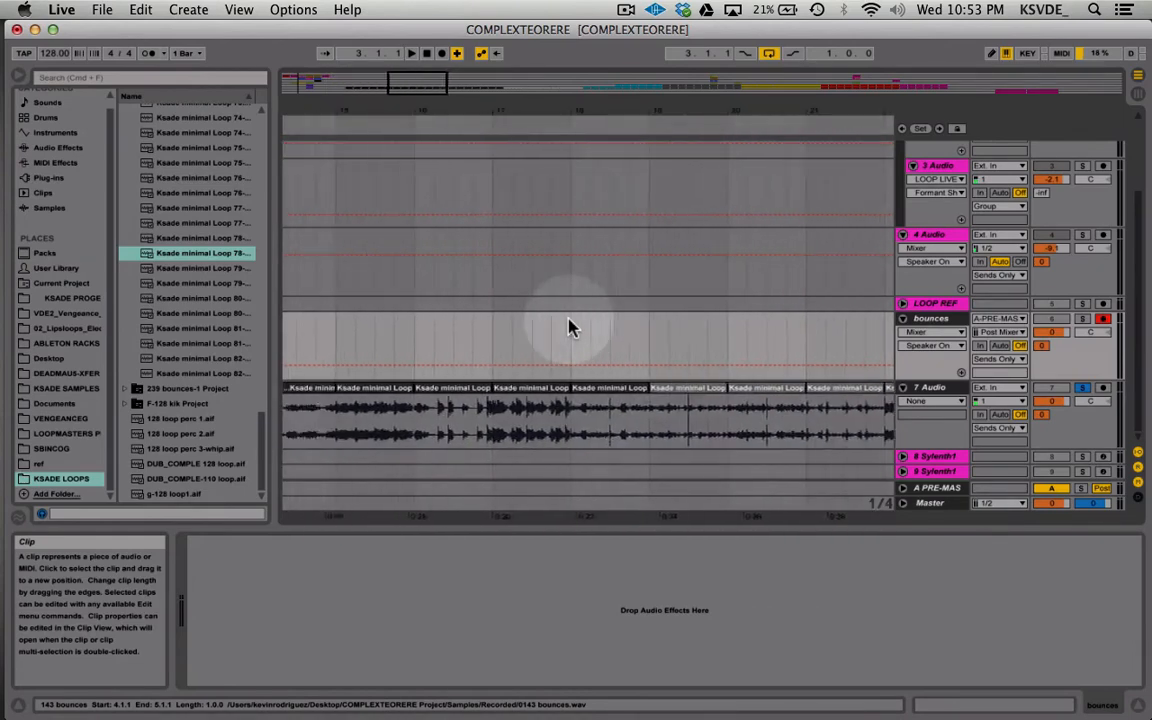
scroll(571, 326, down, 1)
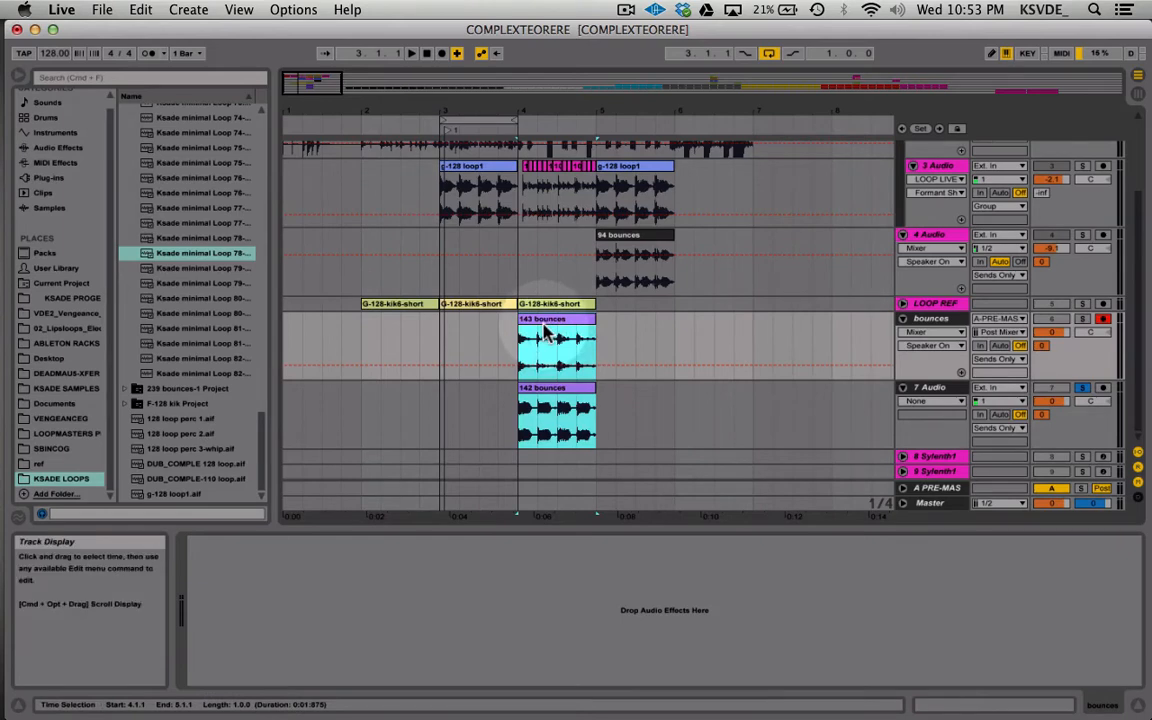
- Take the 7 Audio track out of solo and play the source clips in bar 3 from the start of the bar
click(437, 333)
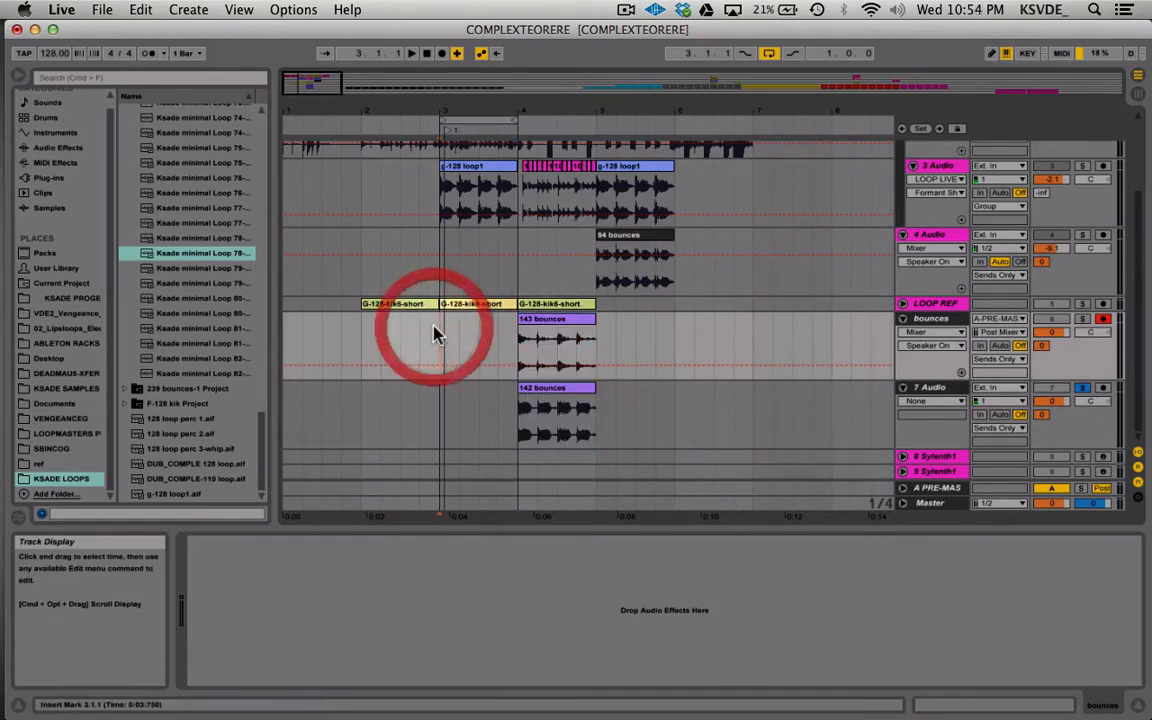
click(1082, 388)
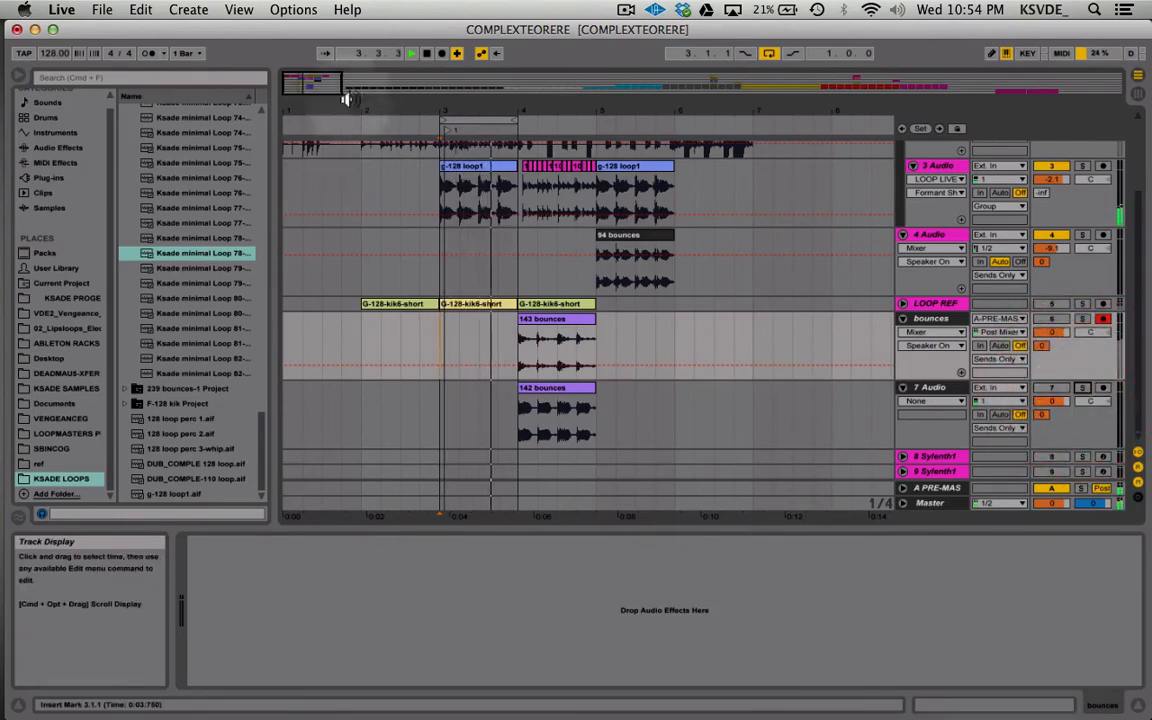
drag(340, 82, 389, 82)
scroll(424, 256, up, 3)
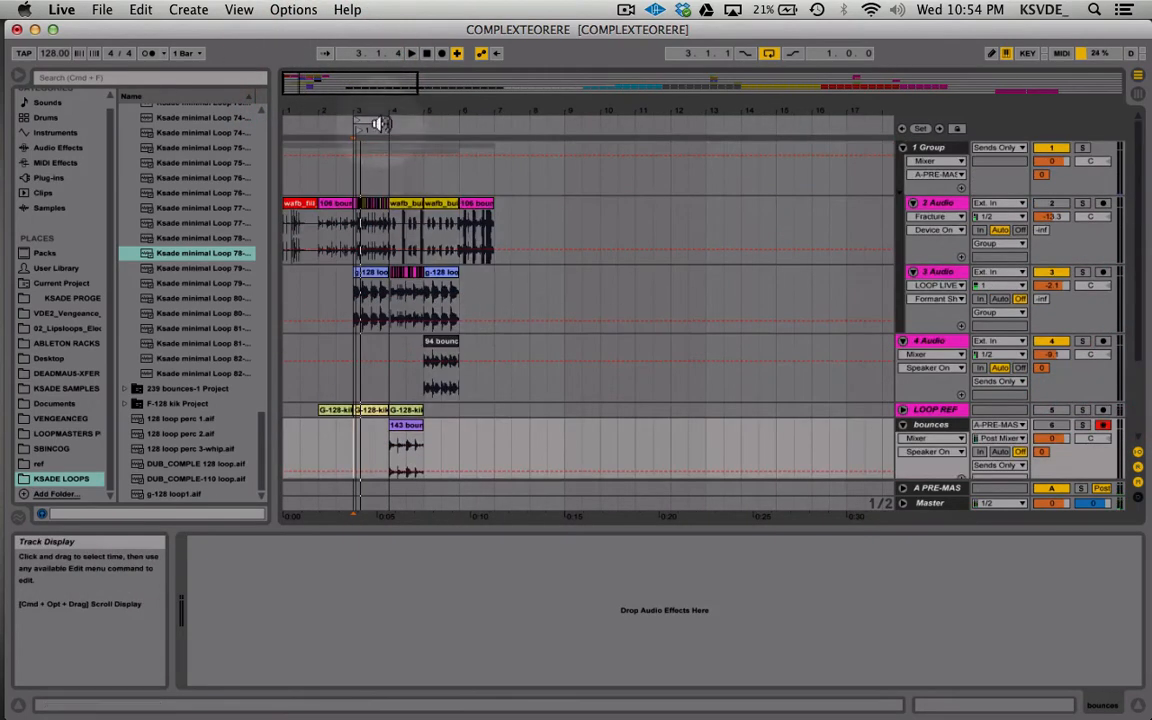
- Open the recent Live Set KSADE LOOP MAKER SESSION, saving the changes to COMPLEXTEORERE
click(102, 10)
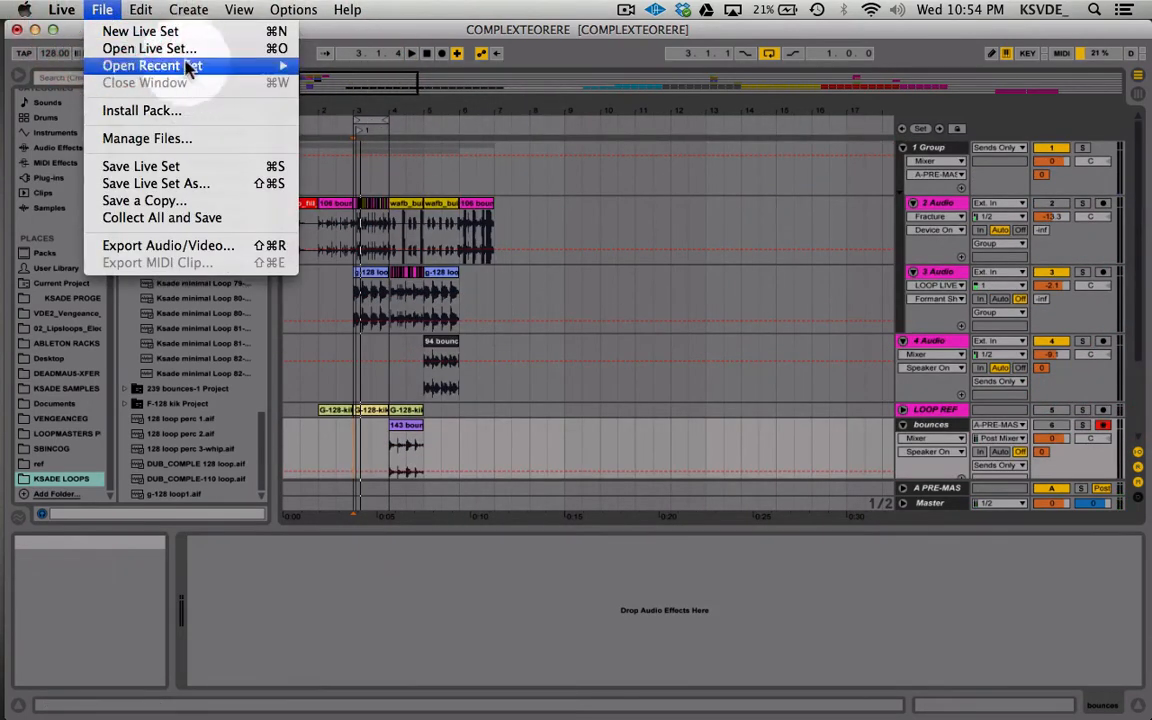
mouse_move(200, 66)
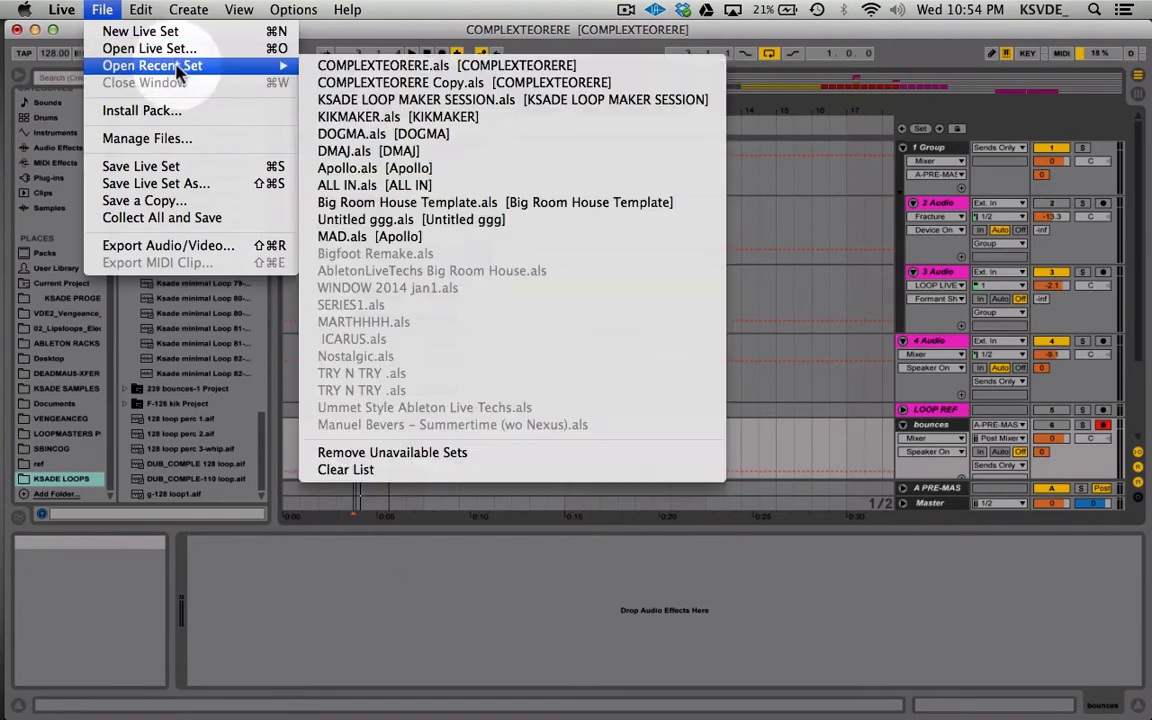
click(422, 100)
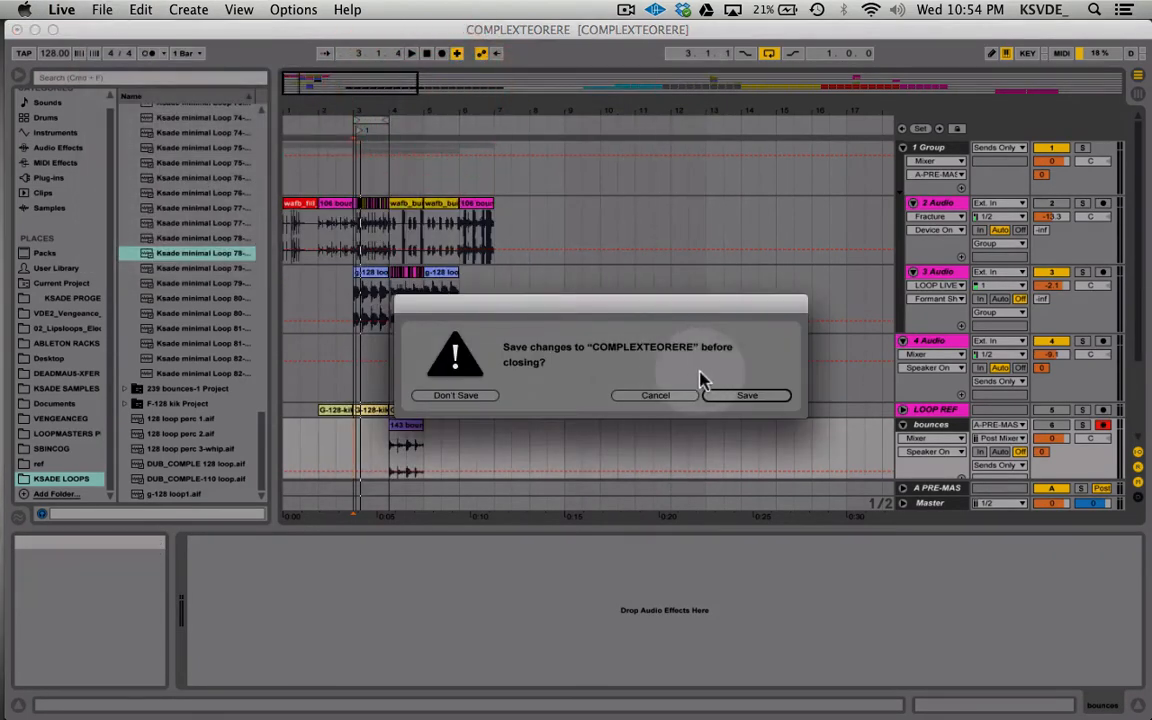
click(745, 395)
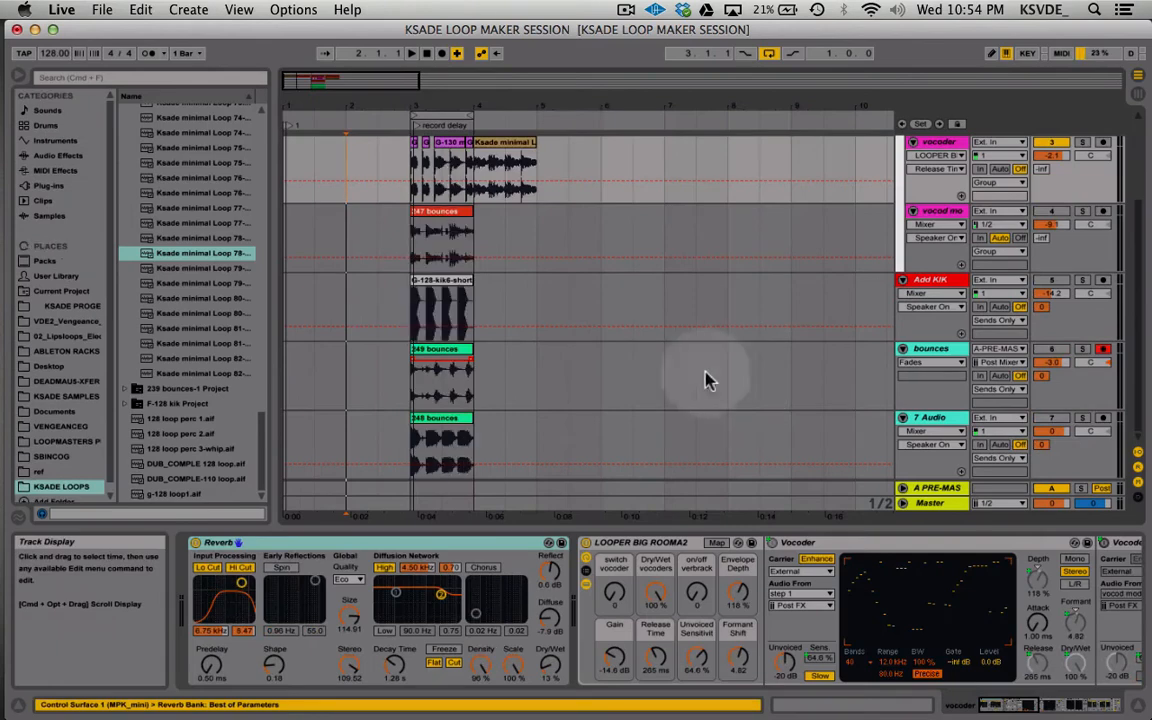
- Examine the one-bar clips around bar 3, from the vocoder stuff group down to the bounces and 7 Audio tracks
drag(386, 82, 386, 74)
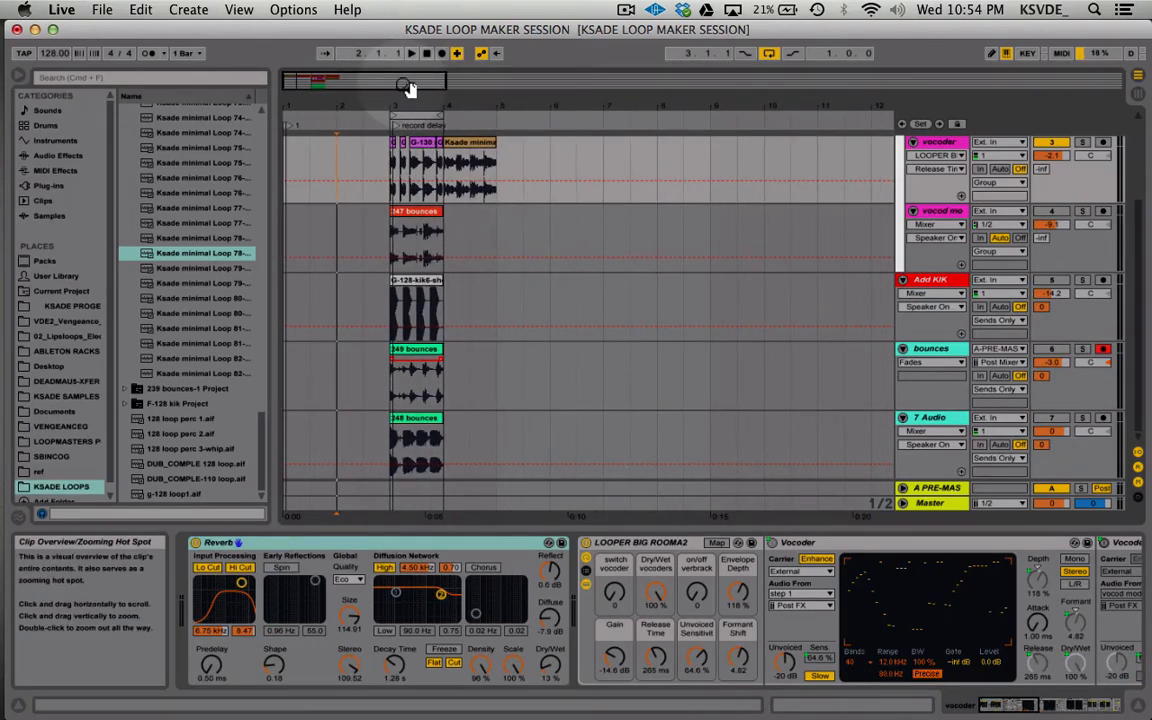
drag(406, 85, 406, 104)
scroll(487, 238, up, 1)
scroll(487, 238, left, 8)
scroll(487, 245, down, 1)
scroll(487, 245, left, 4)
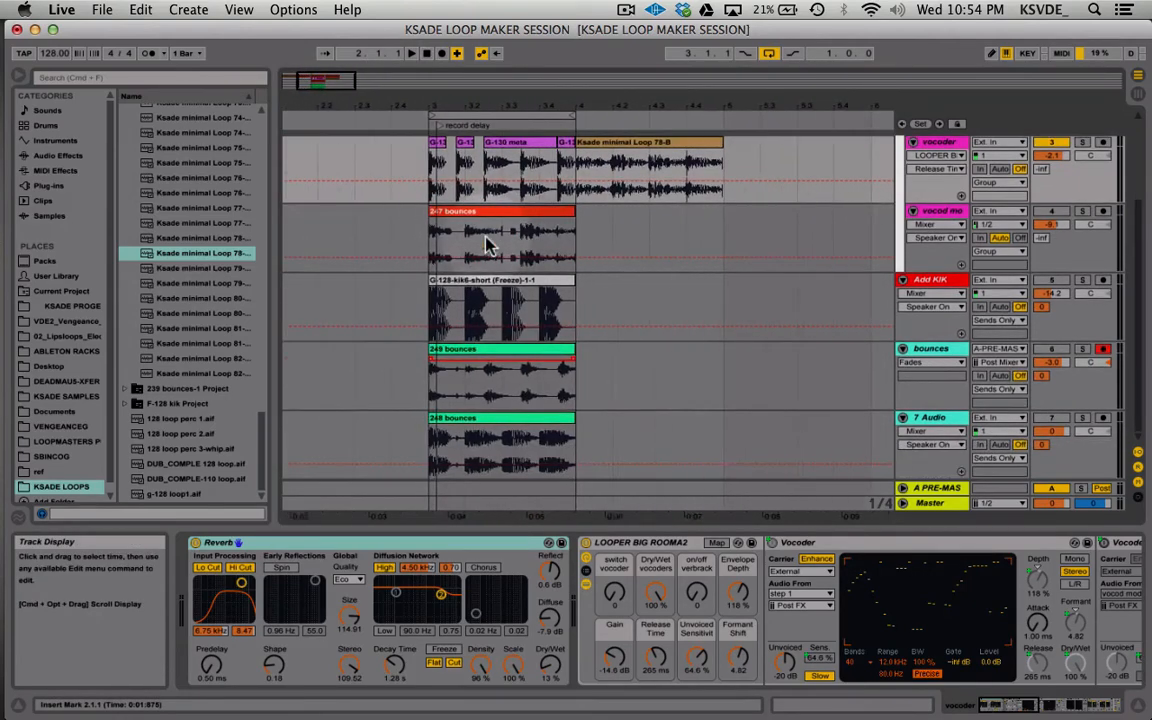
click(444, 403)
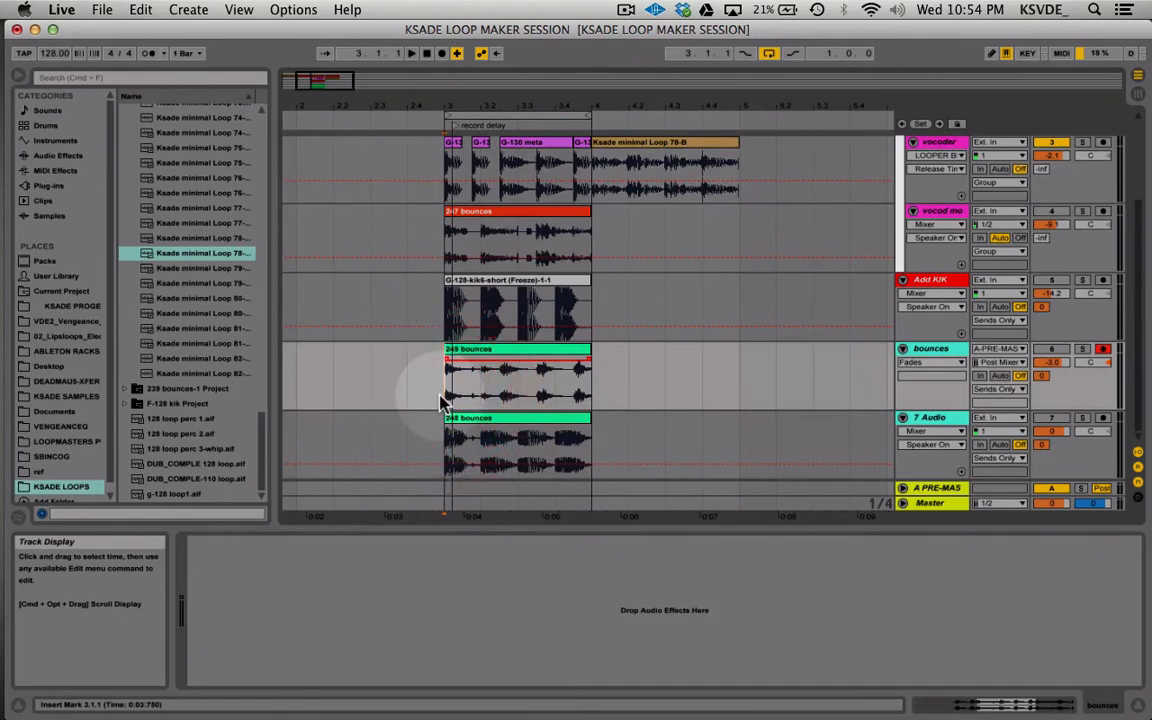
scroll(930, 278, up, 3)
scroll(1046, 402, down, 3)
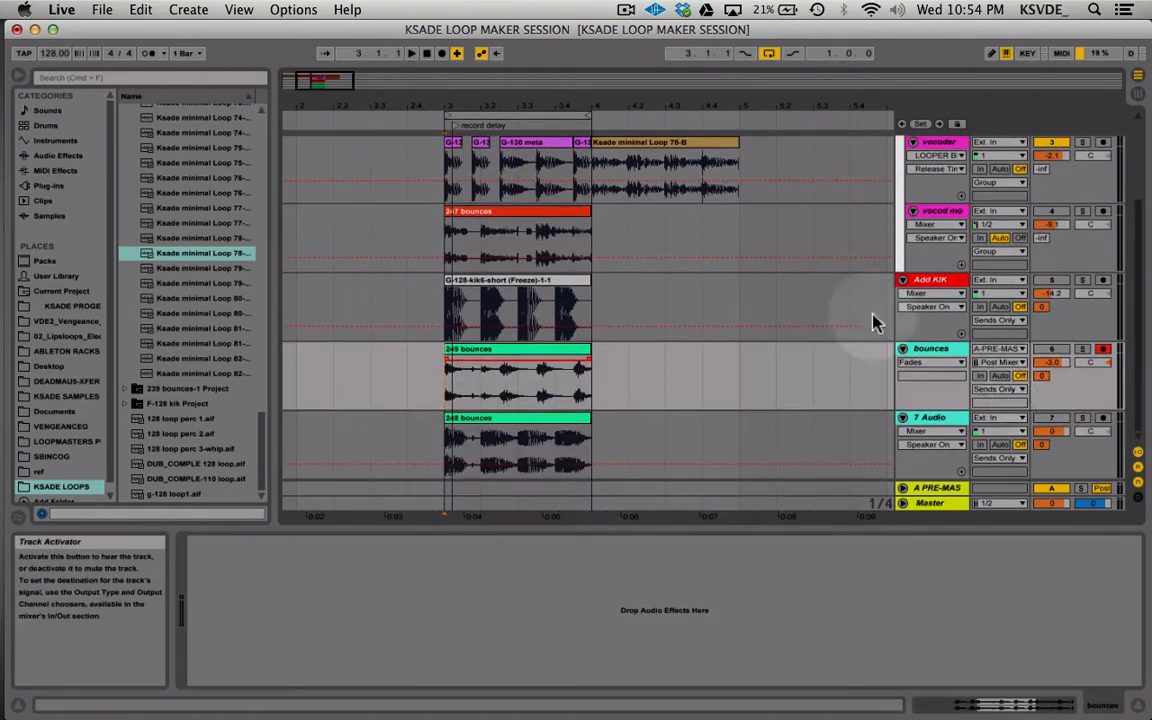
scroll(874, 322, up, 1)
scroll(874, 322, left, 1)
drag(302, 77, 304, 48)
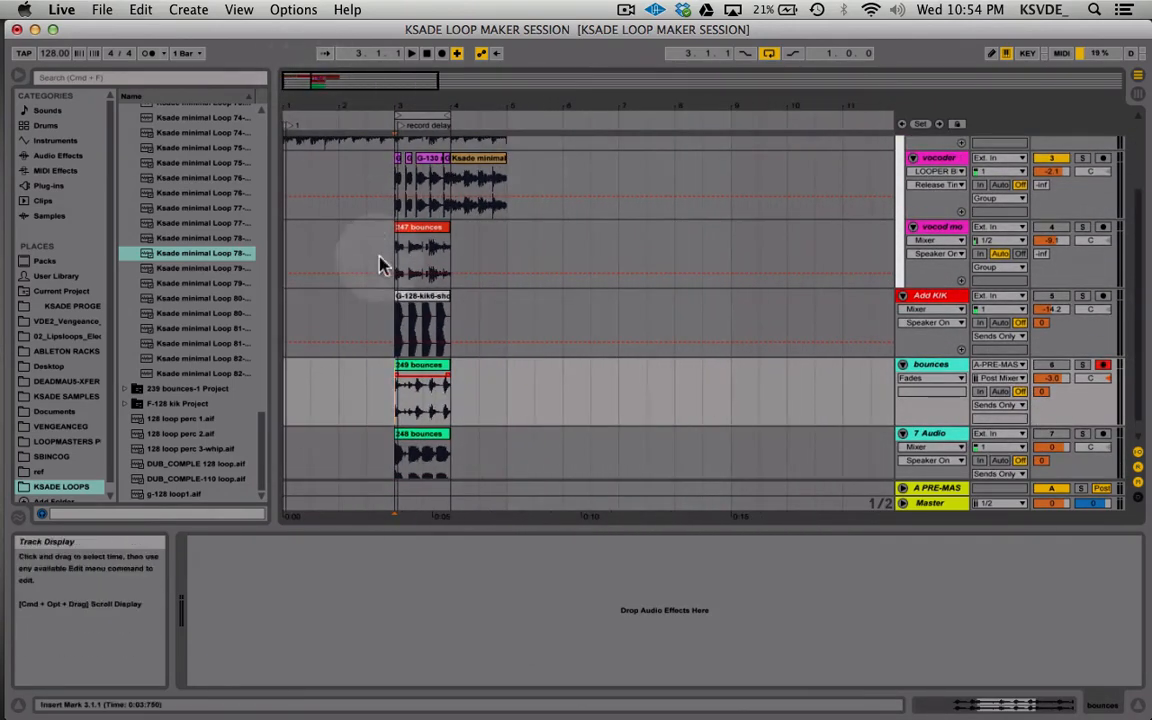
scroll(380, 262, down, 2)
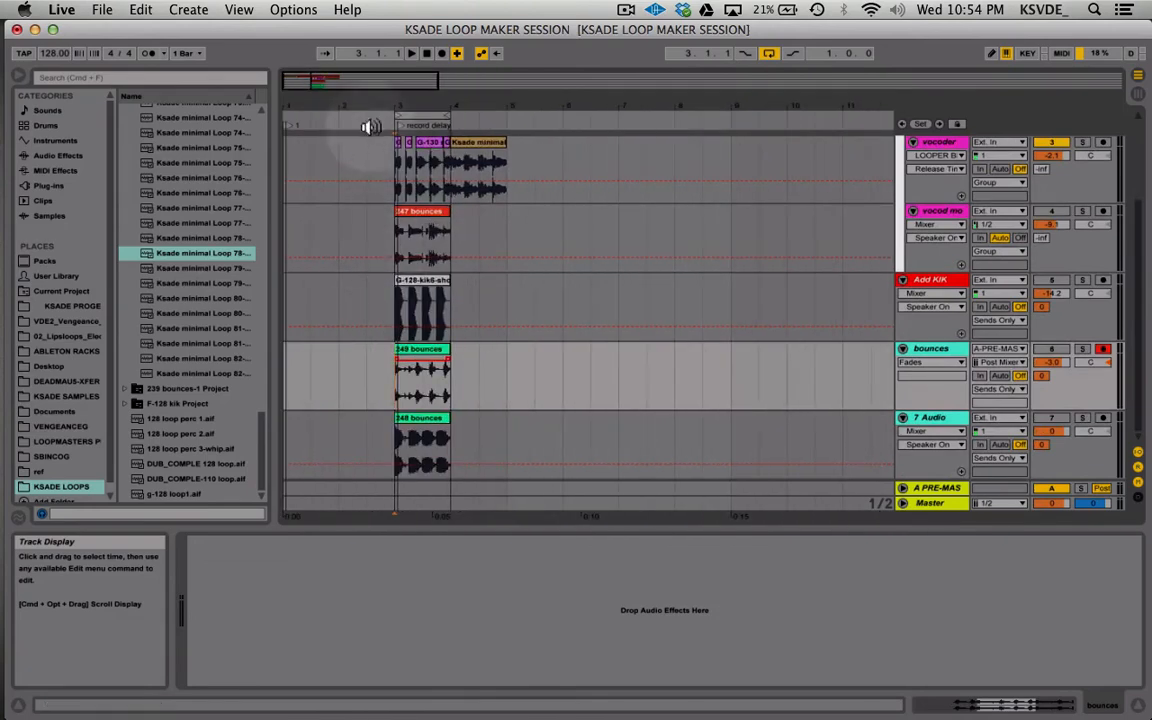
drag(356, 79, 362, 86)
scroll(452, 268, left, 5)
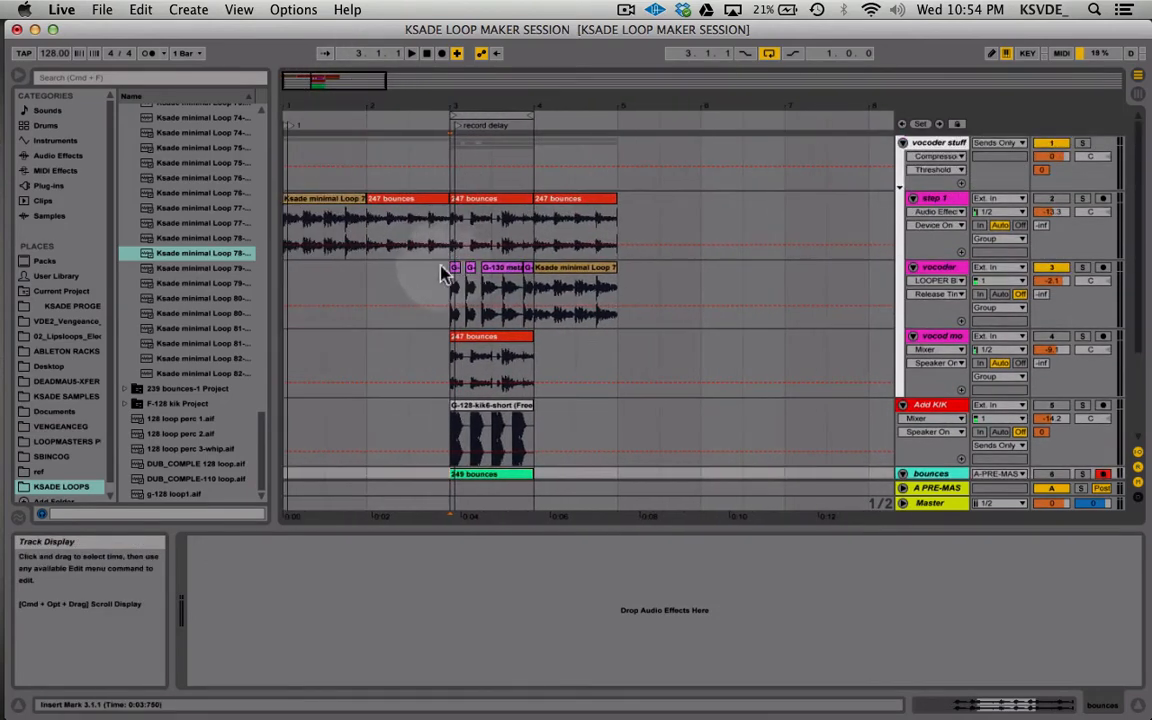
- Select the G-128-kik6-short clip in bar 3, play the bar from its start and activate the Add KIK track
click(478, 314)
click(493, 287)
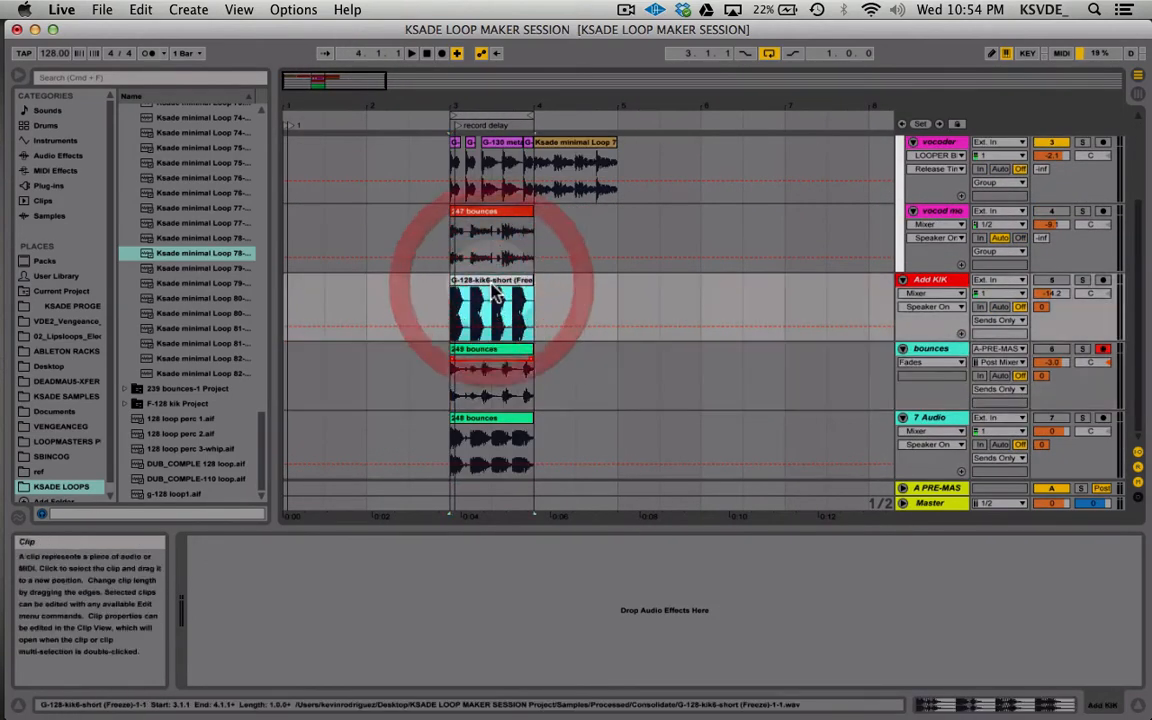
scroll(495, 292, up, 4)
scroll(497, 292, down, 5)
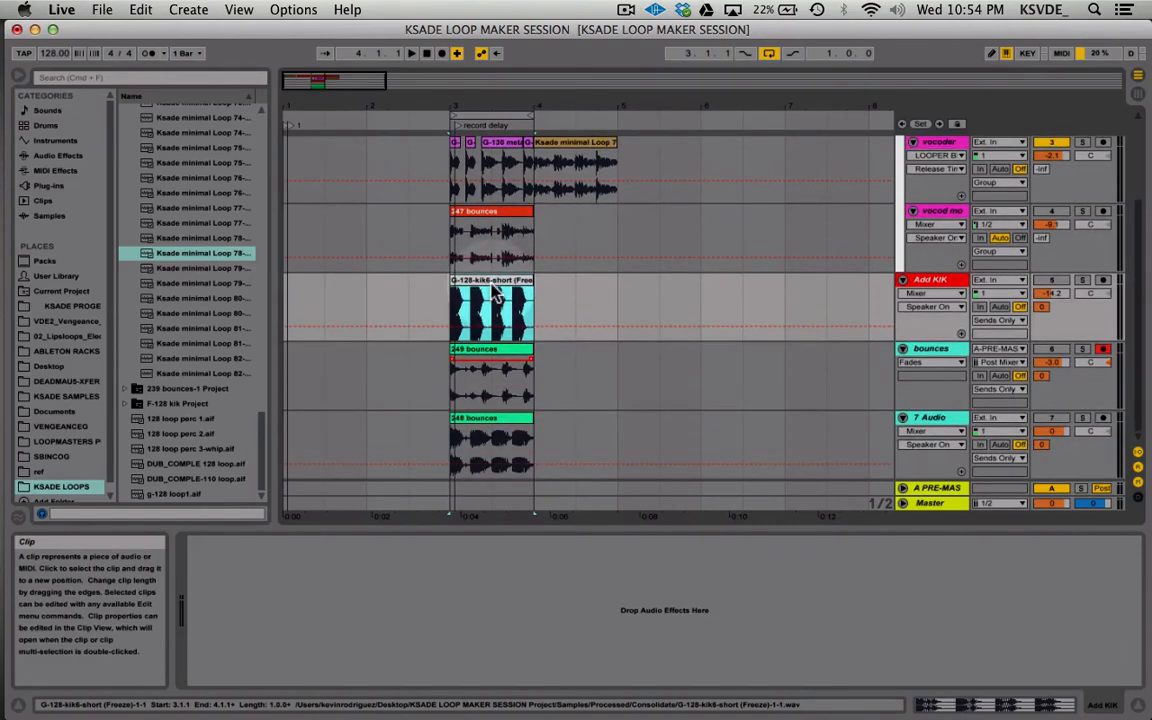
scroll(466, 364, up, 4)
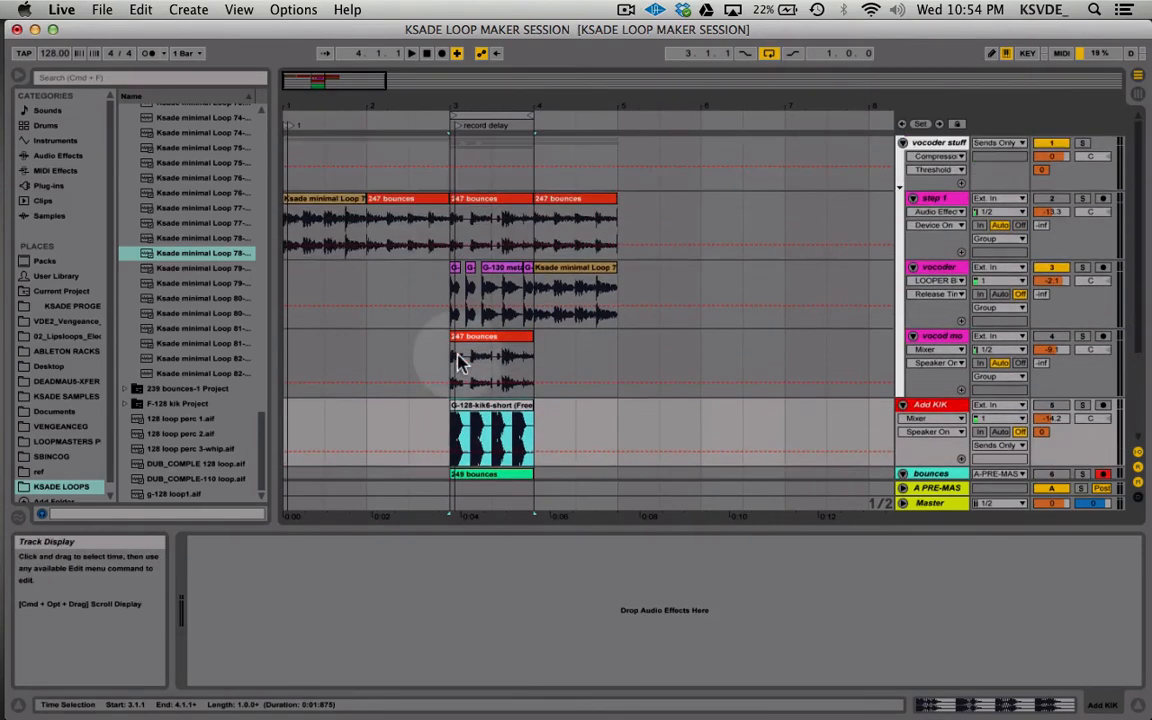
scroll(461, 364, down, 4)
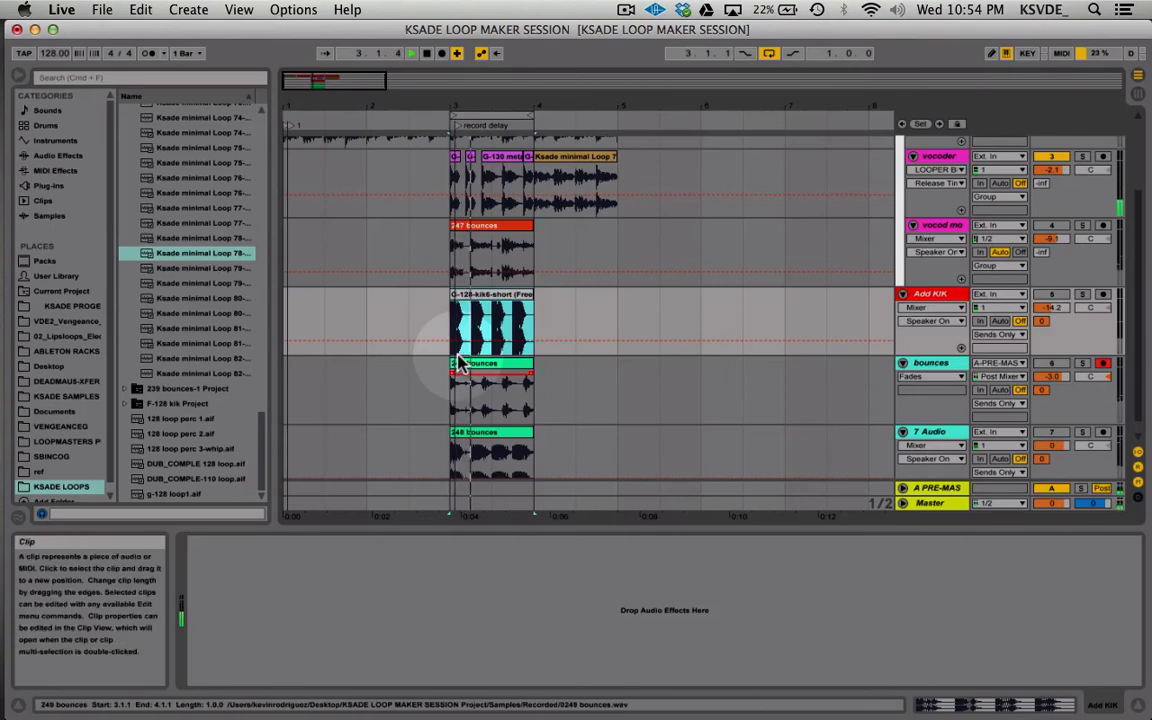
key(space)
scroll(761, 325, up, 3)
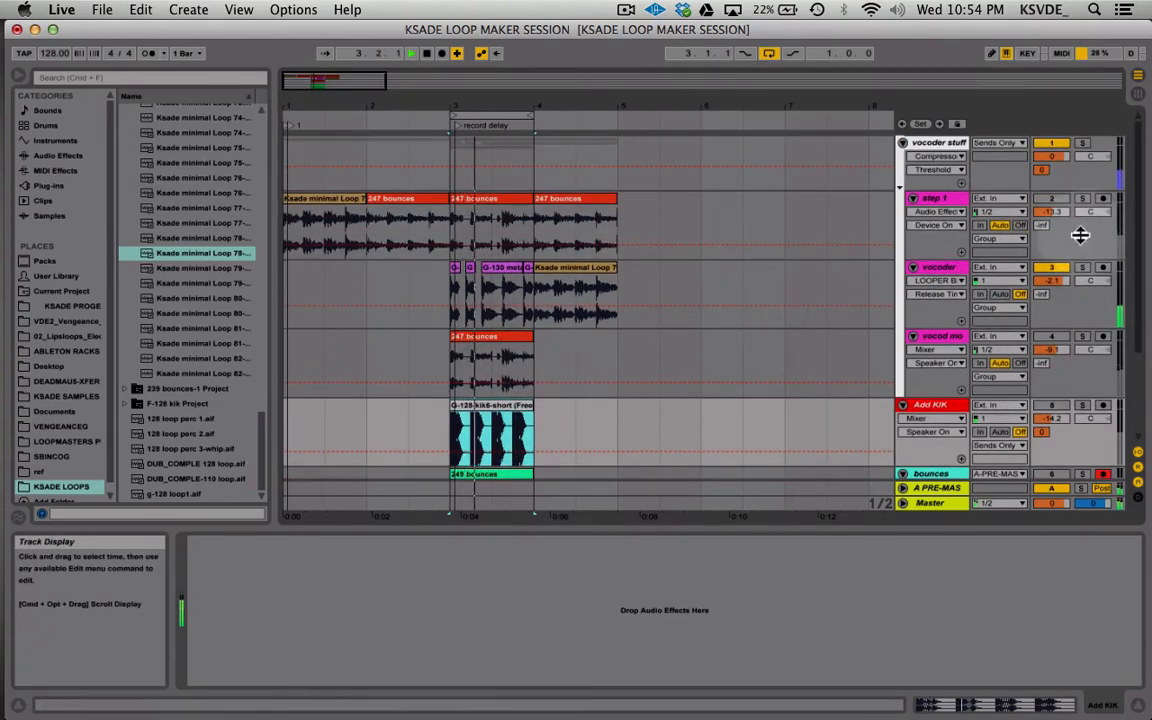
scroll(568, 352, down, 4)
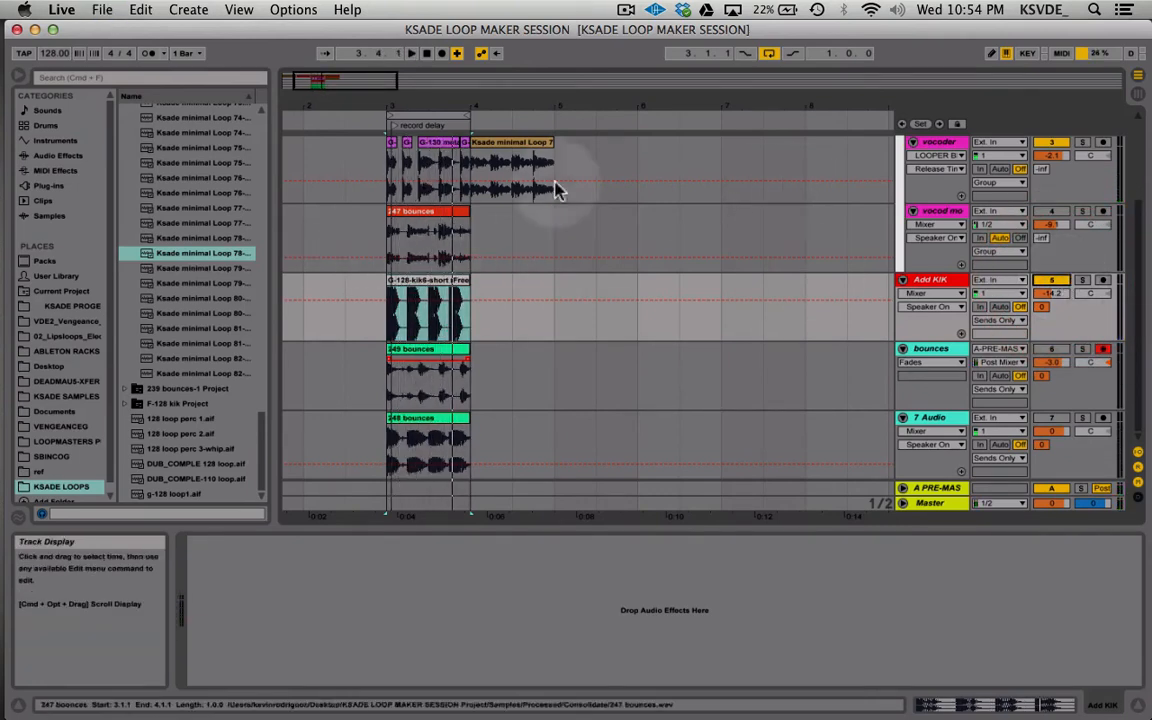
scroll(818, 213, up, 5)
scroll(818, 206, left, 1)
drag(340, 80, 340, 22)
scroll(480, 267, down, 5)
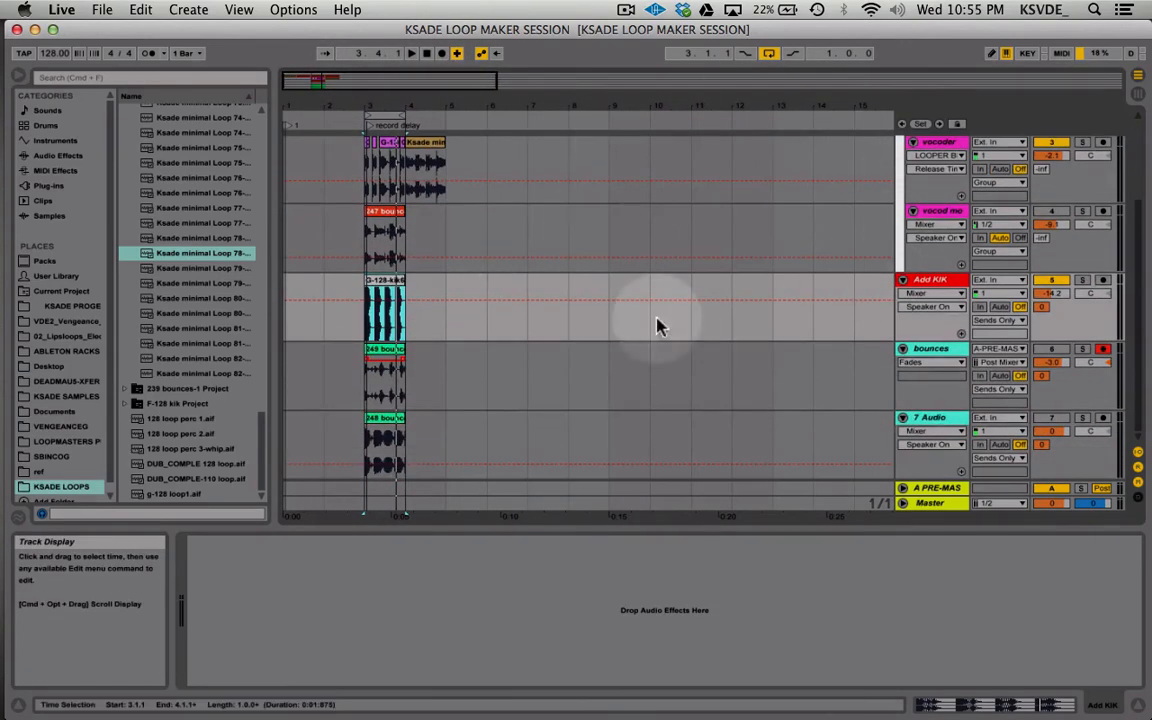
scroll(737, 200, up, 4)
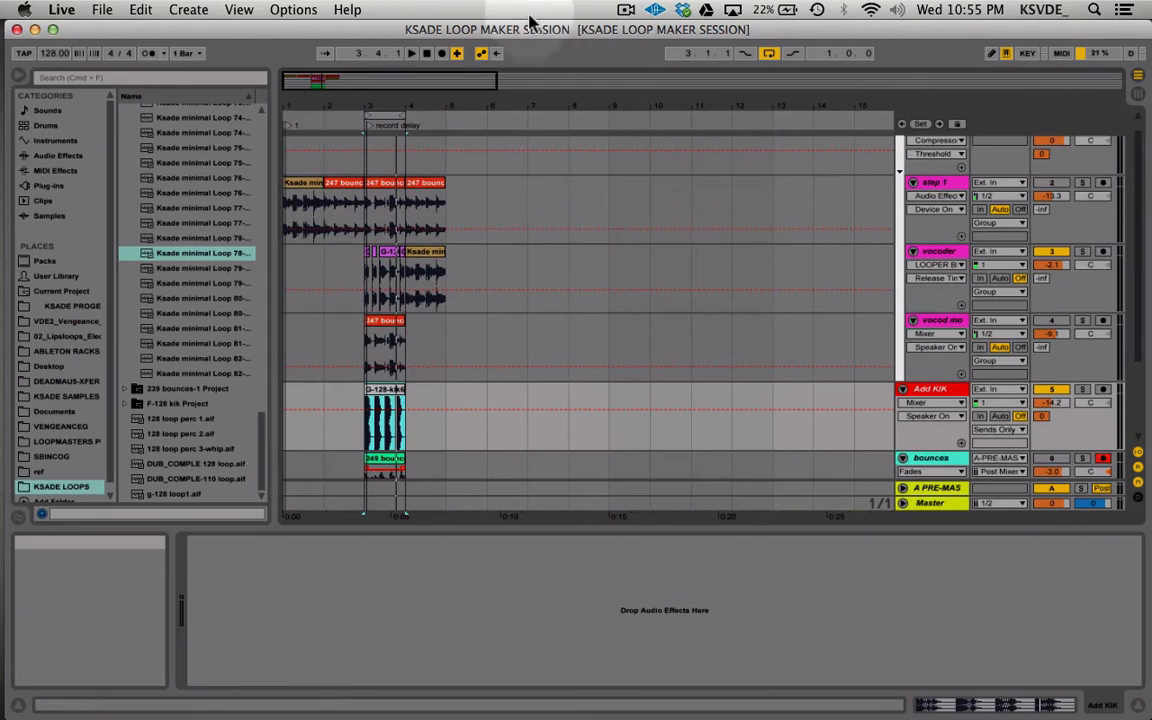
click(530, 38)
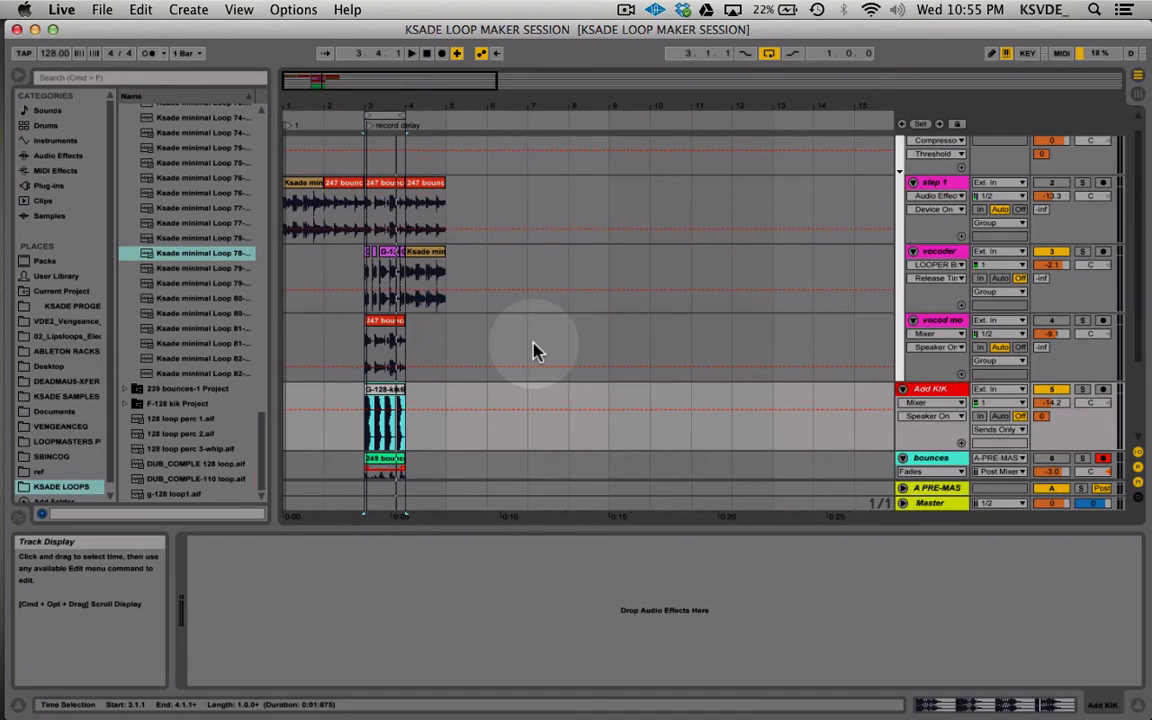
drag(366, 79, 368, 85)
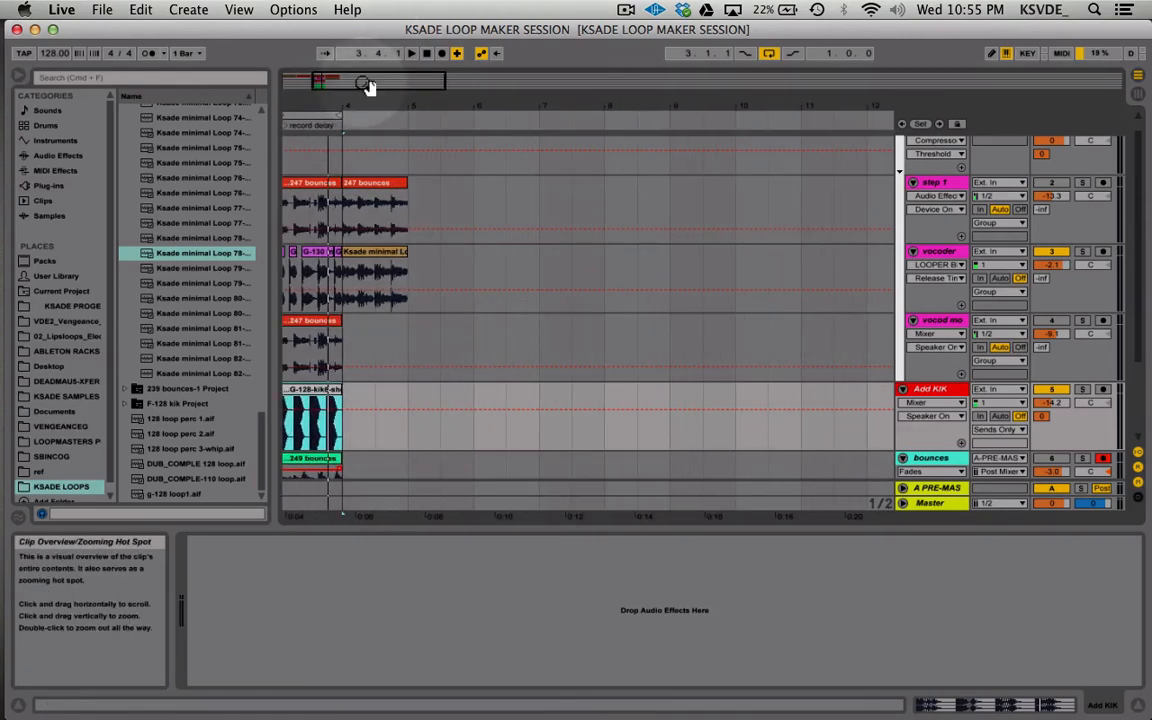